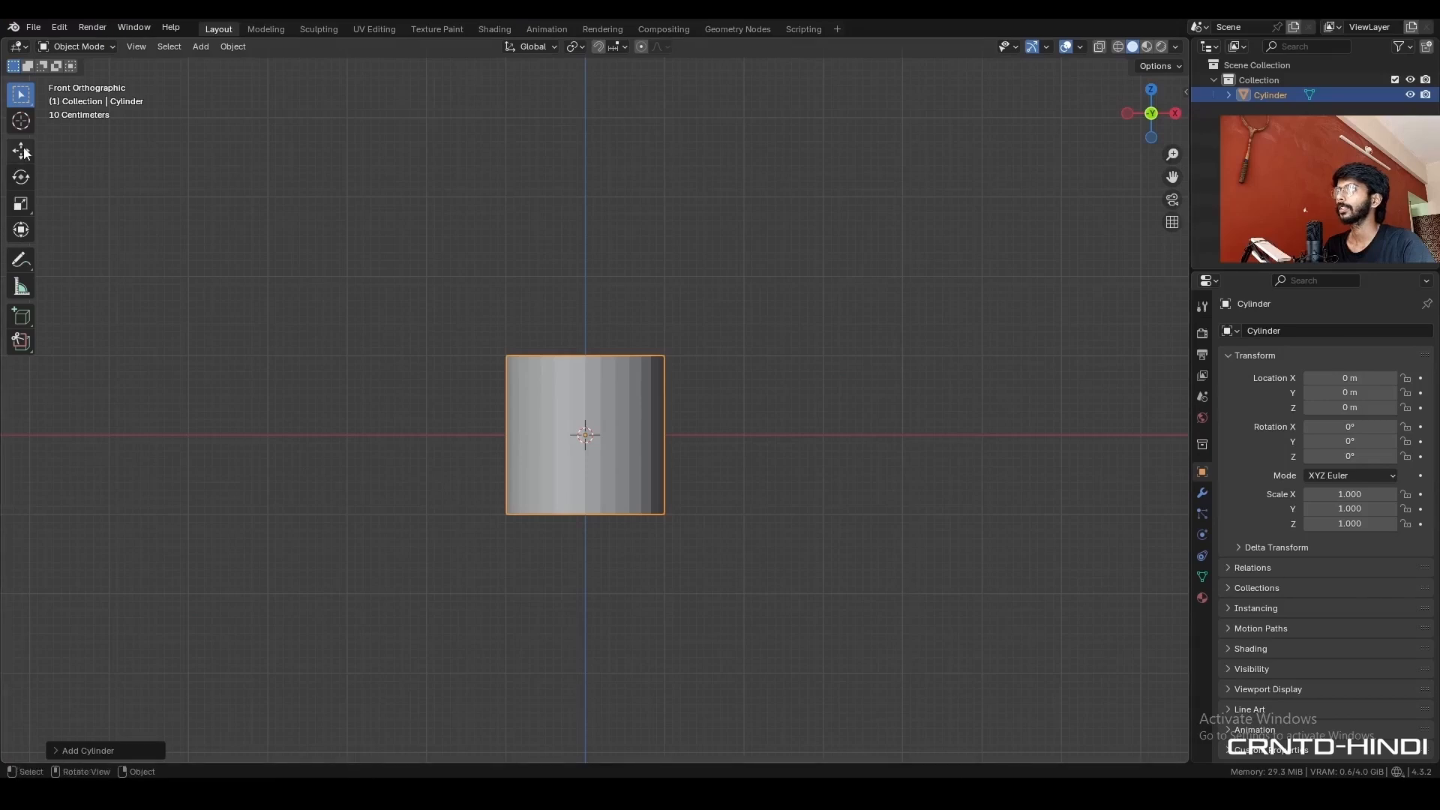
- Activate the Move tool and enable the Wireframe overlay in the viewport
{"action": "left_click", "coordinate": [21, 151]}
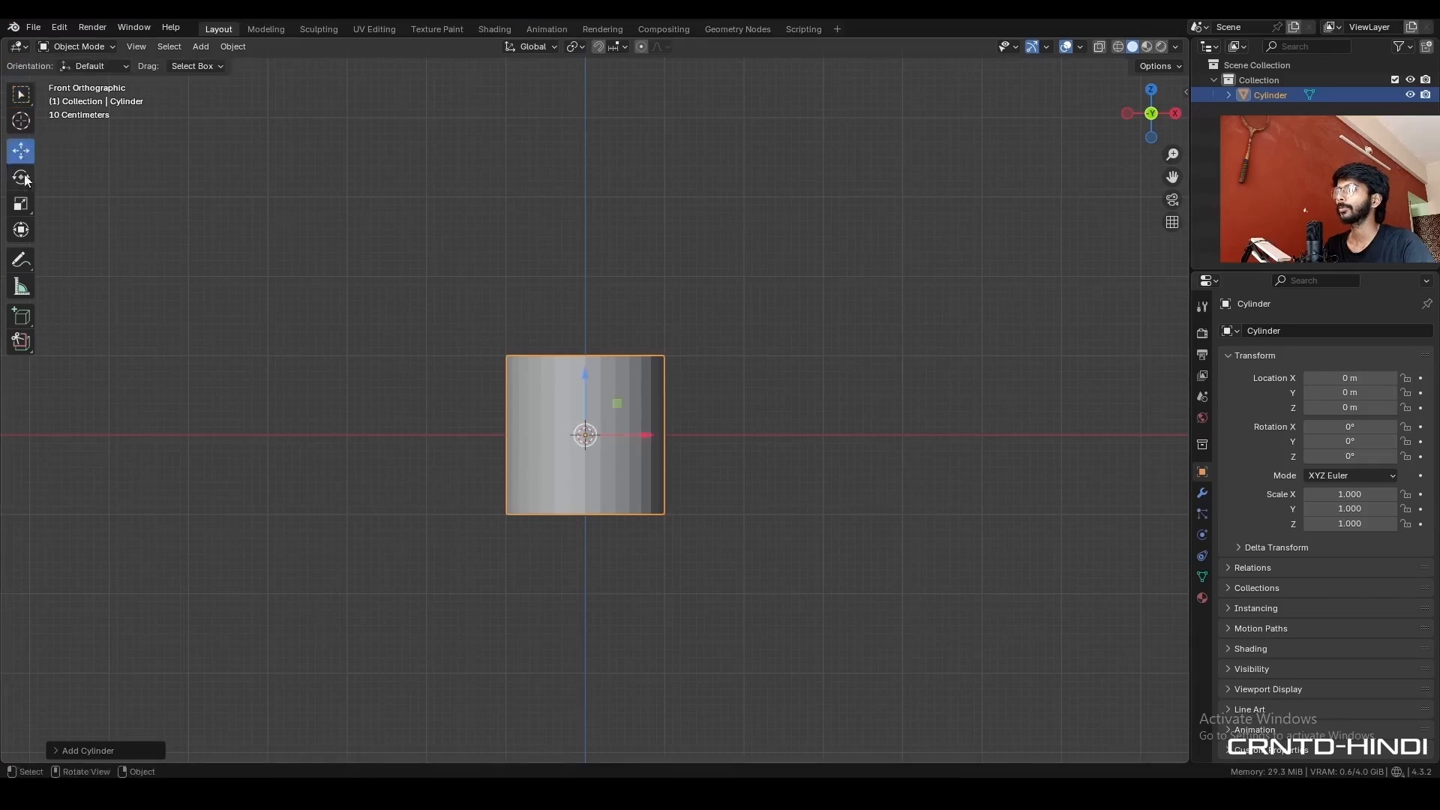
{"action": "left_click", "coordinate": [1080, 47]}
{"action": "left_click", "coordinate": [988, 300]}
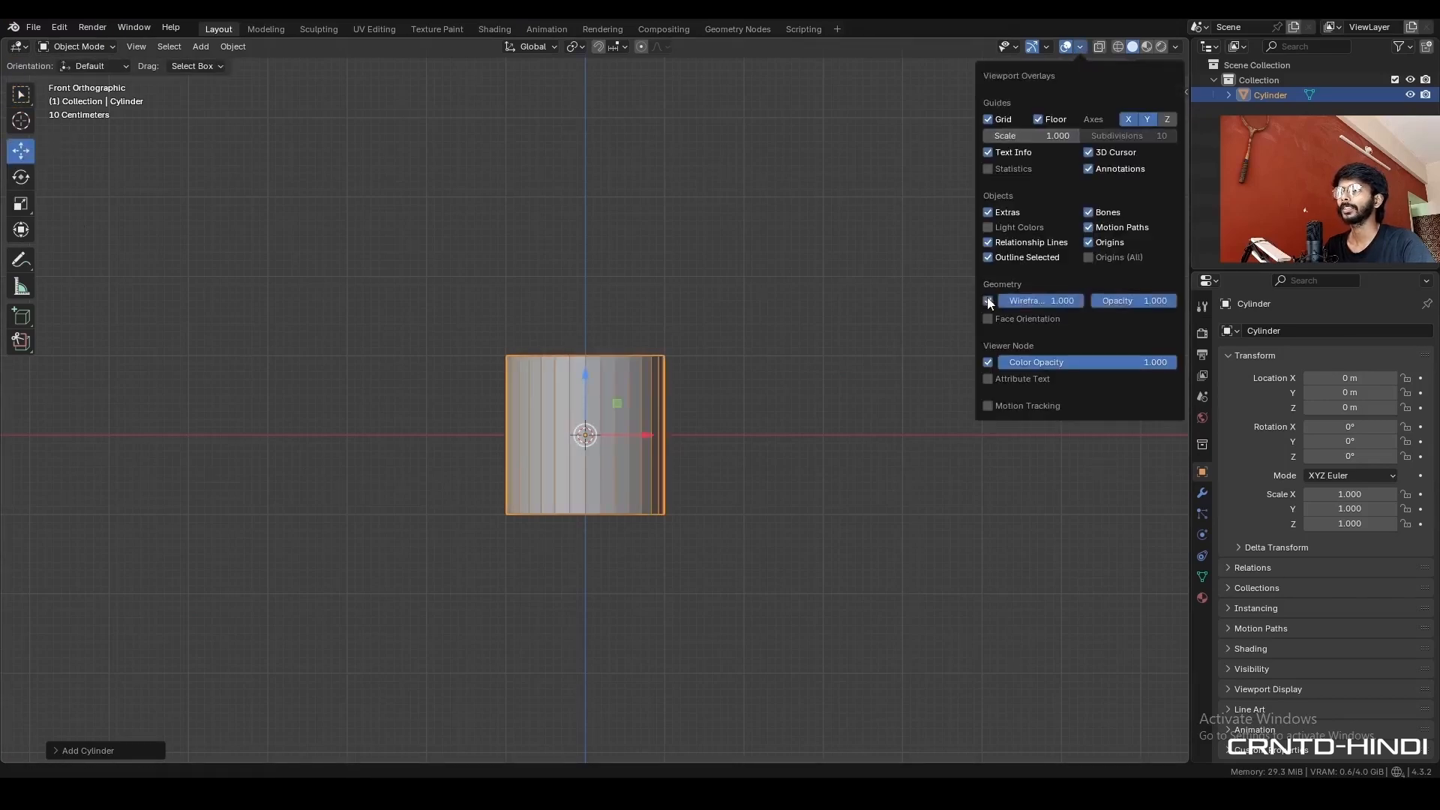
- Raise the cylinder 1 m along Z and set its origin to the 3D cursor at its base
{"action": "left_click_drag", "start_coordinate": [590, 384], "coordinate": [586, 300], "text": "ctrl"}
{"action": "key", "text": "n"}
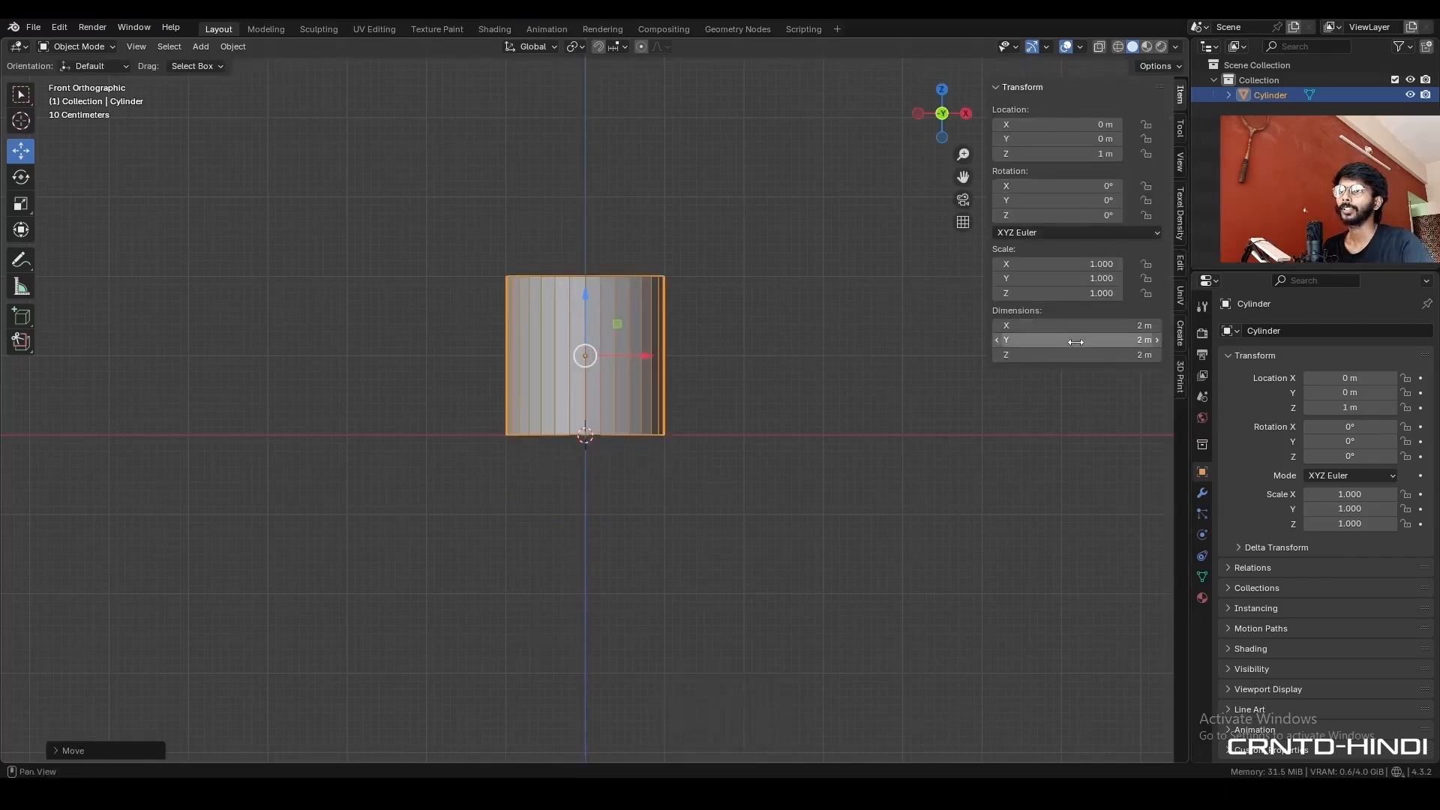
{"action": "key", "text": "Escape"}
{"action": "left_click_drag", "start_coordinate": [1061, 355], "coordinate": [1080, 355]}
{"action": "key", "text": "Escape"}
{"action": "right_click", "coordinate": [615, 321]}
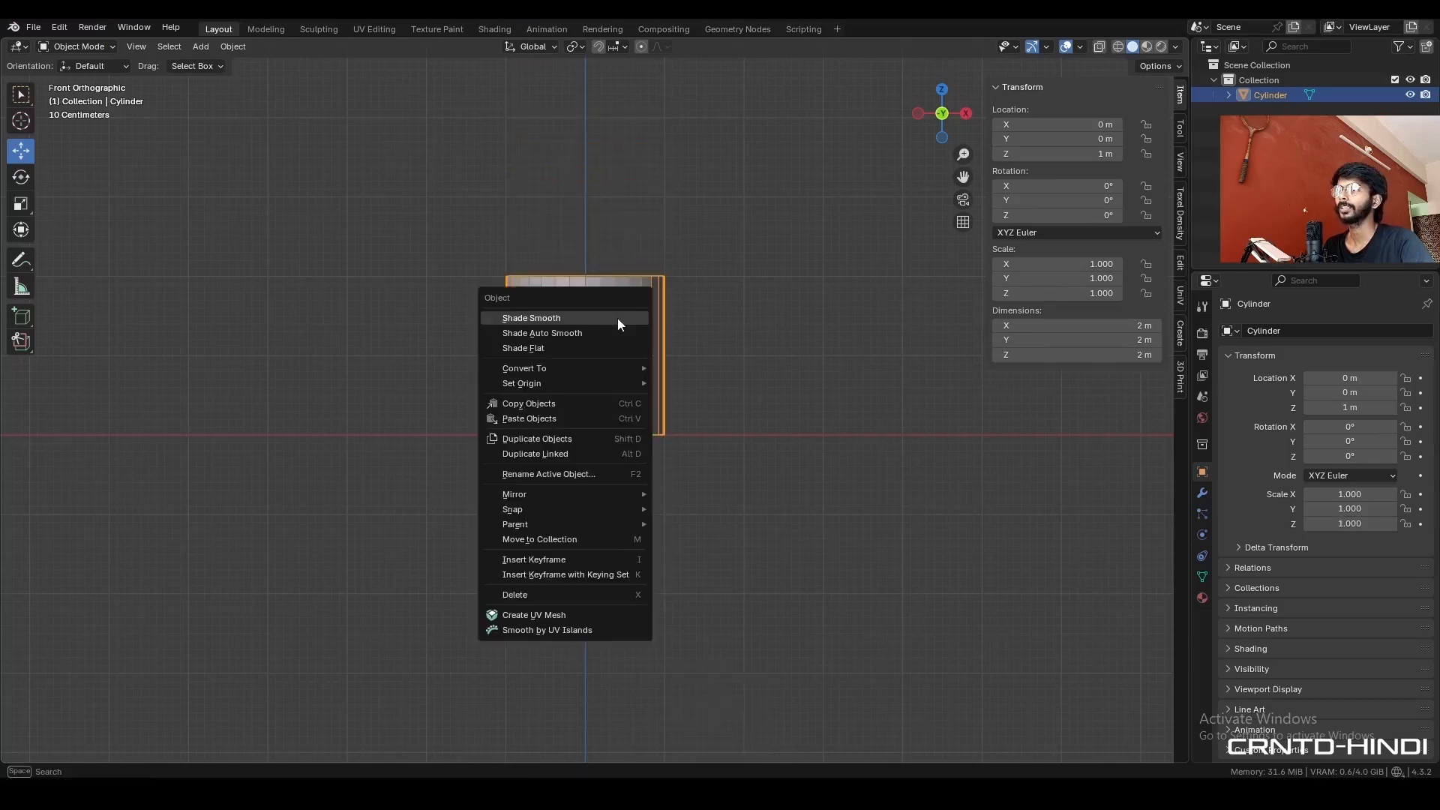
{"action": "mouse_move", "coordinate": [614, 382]}
{"action": "left_click", "coordinate": [697, 416]}
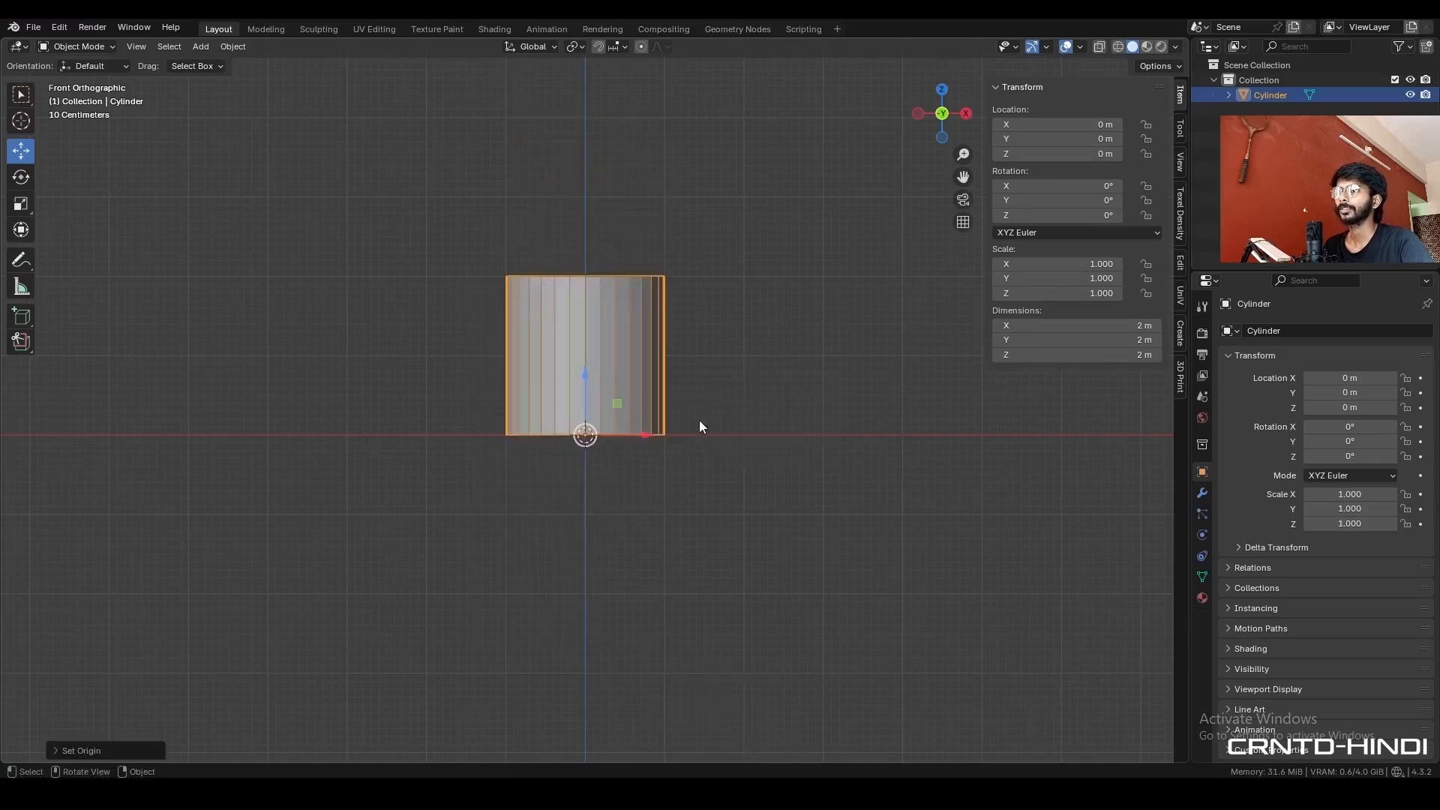
- Set the cylinder's dimensions to 50 cm in Z and 0.35 m in both X and Y
{"action": "left_click", "coordinate": [1068, 354]}
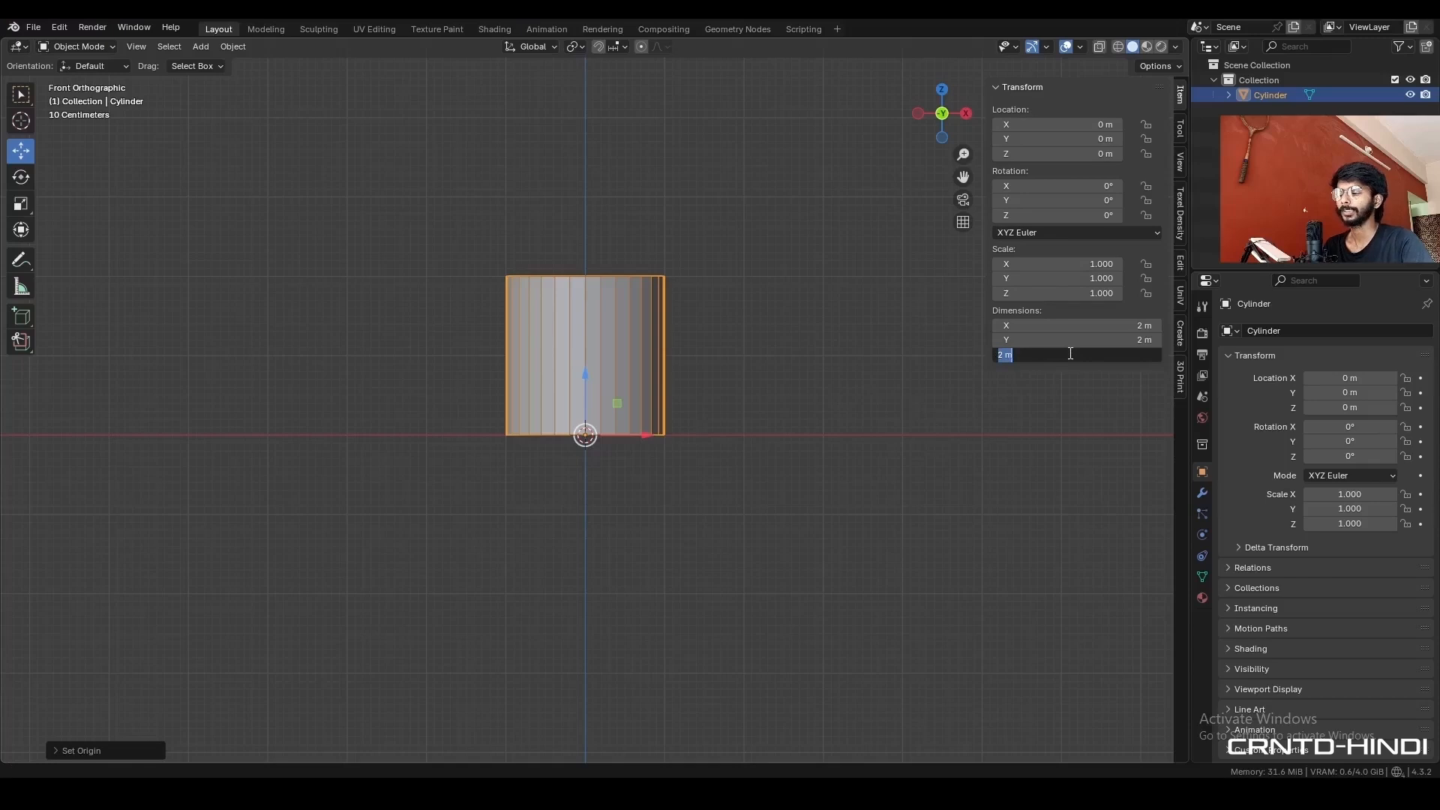
{"action": "type", "text": "50cm"}
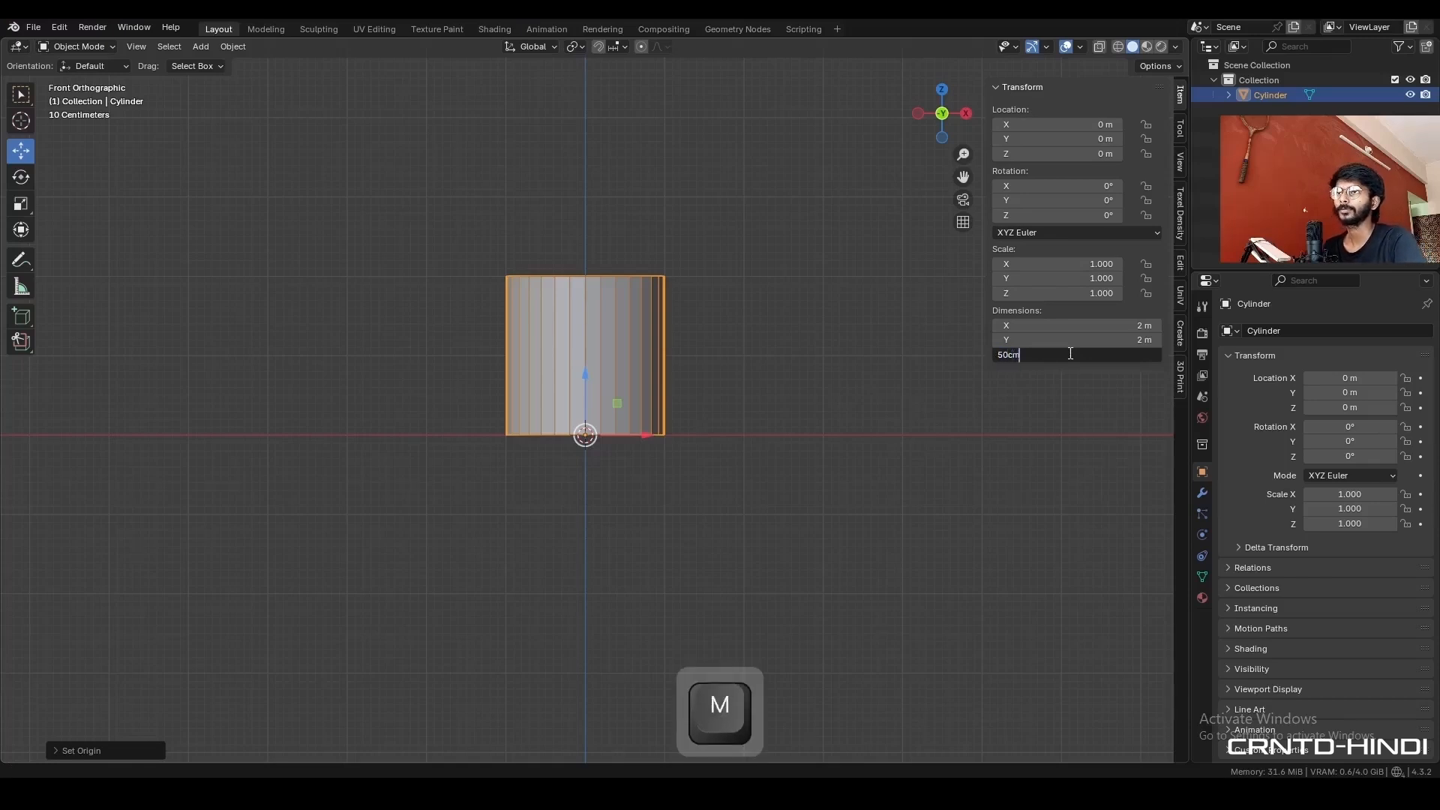
{"action": "key", "text": "Return"}
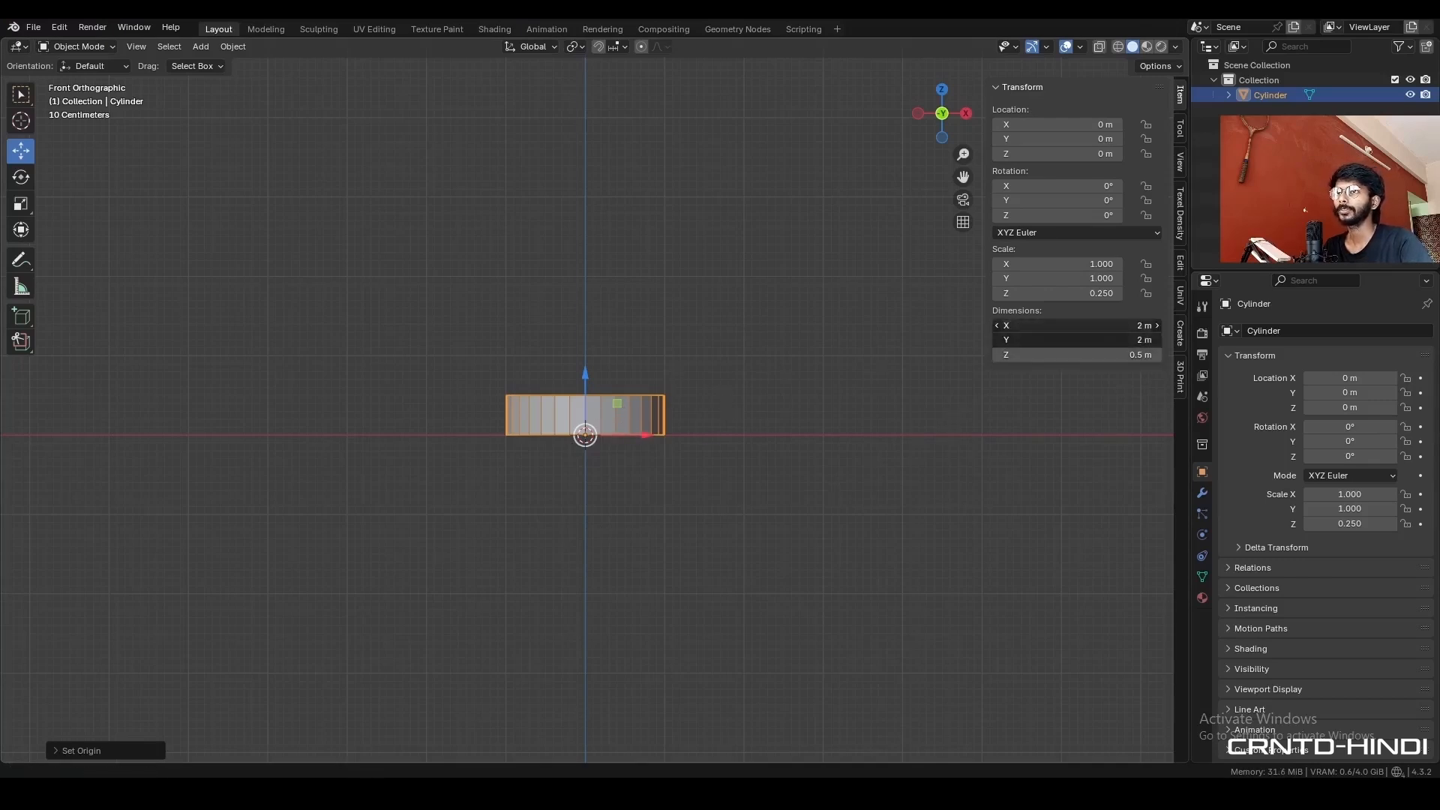
{"action": "left_click", "coordinate": [1066, 327]}
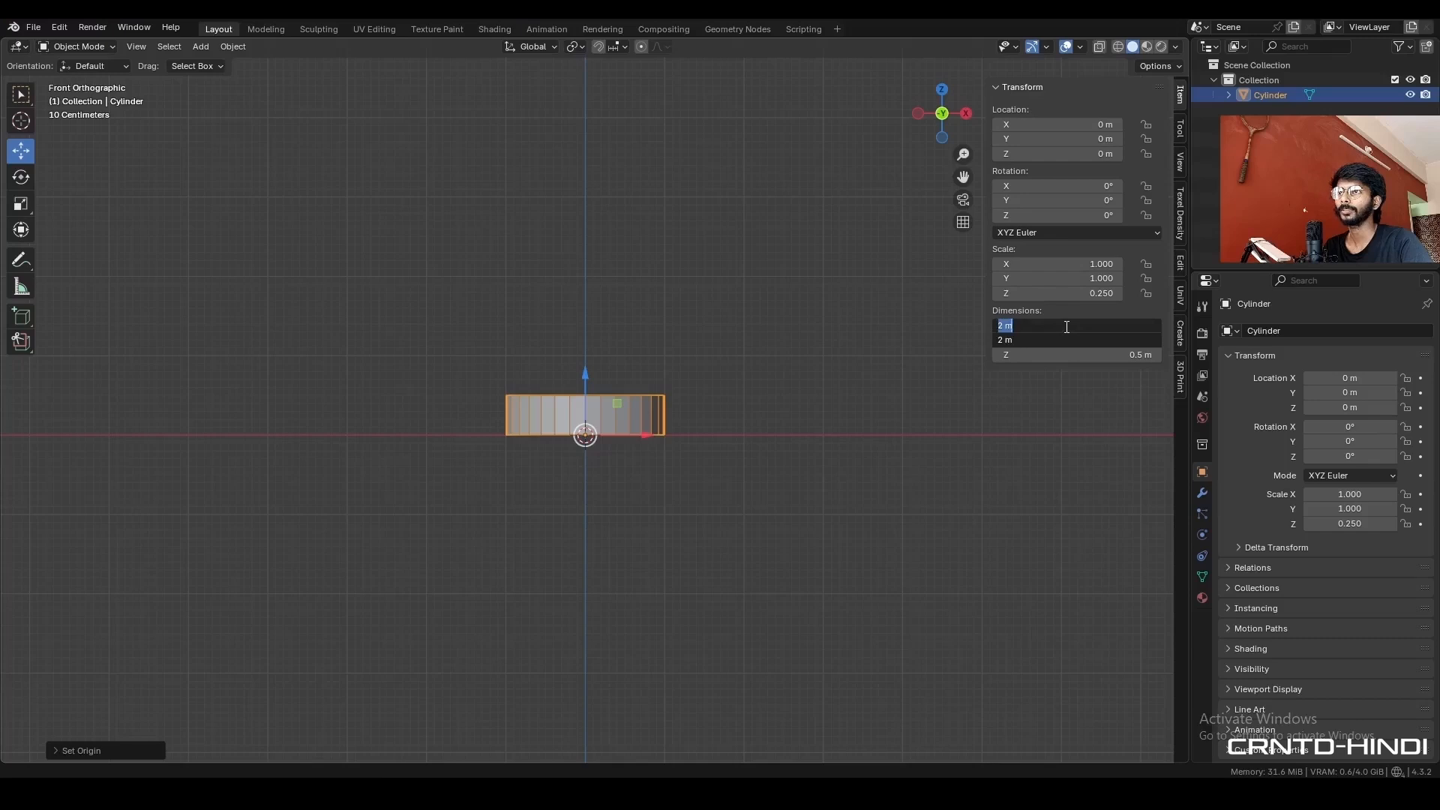
{"action": "type", "text": "0.35m"}
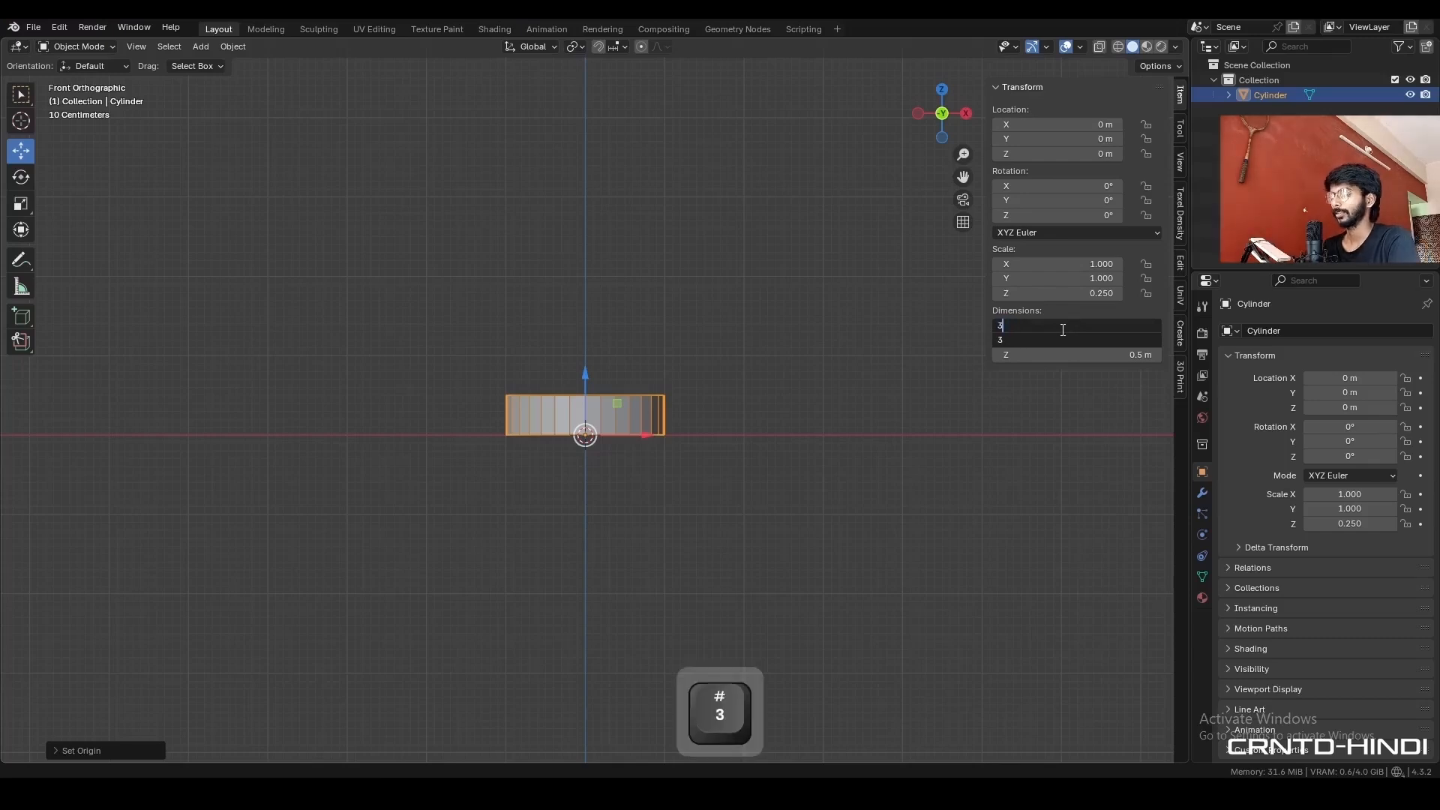
{"action": "key", "text": "Return"}
- Set the viewport grid scale to 0.1 and return to the front orthographic view
{"action": "scroll", "coordinate": [686, 411], "scroll_direction": "up", "scroll_amount": 10}
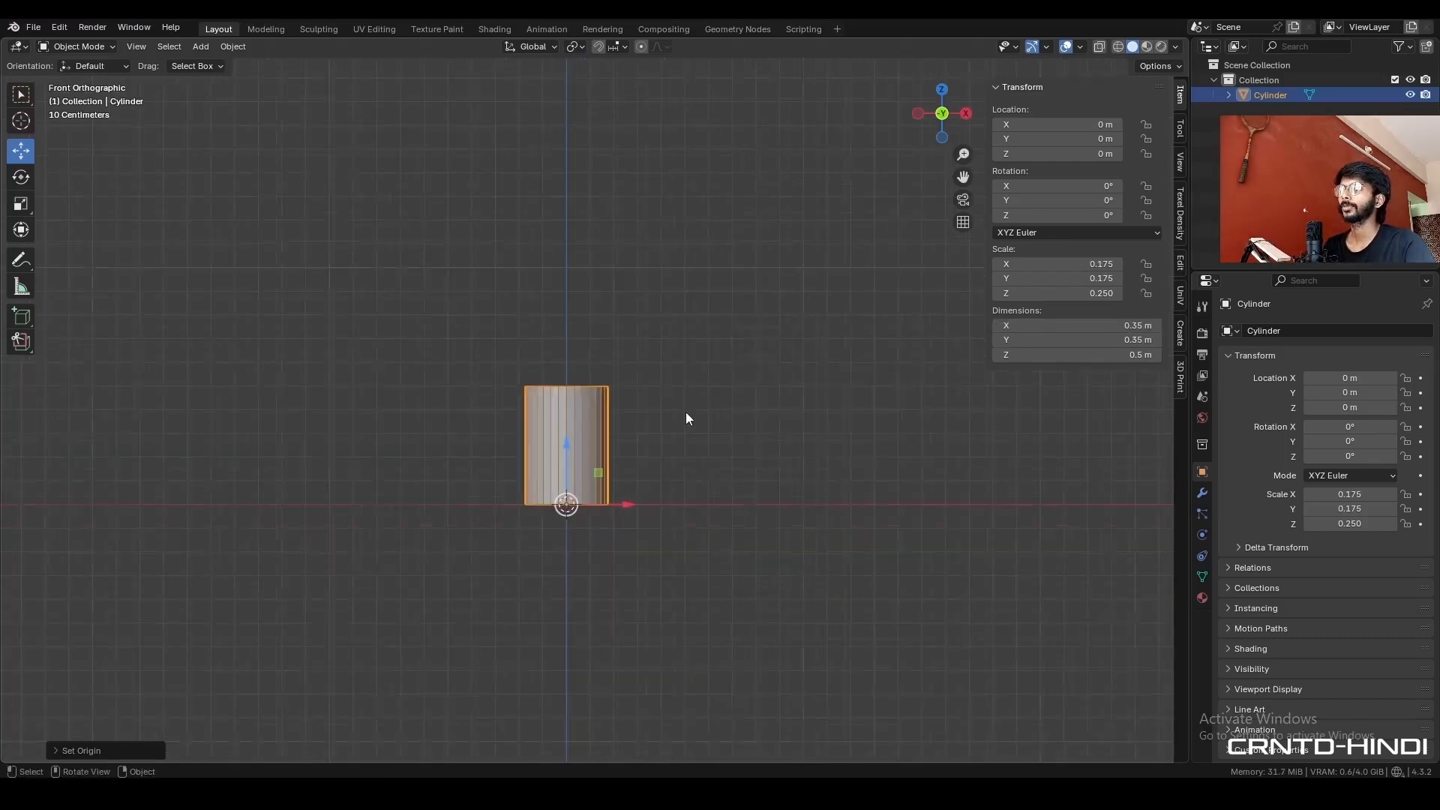
{"action": "middle_click_drag", "start_coordinate": [633, 506], "coordinate": [1039, 183]}
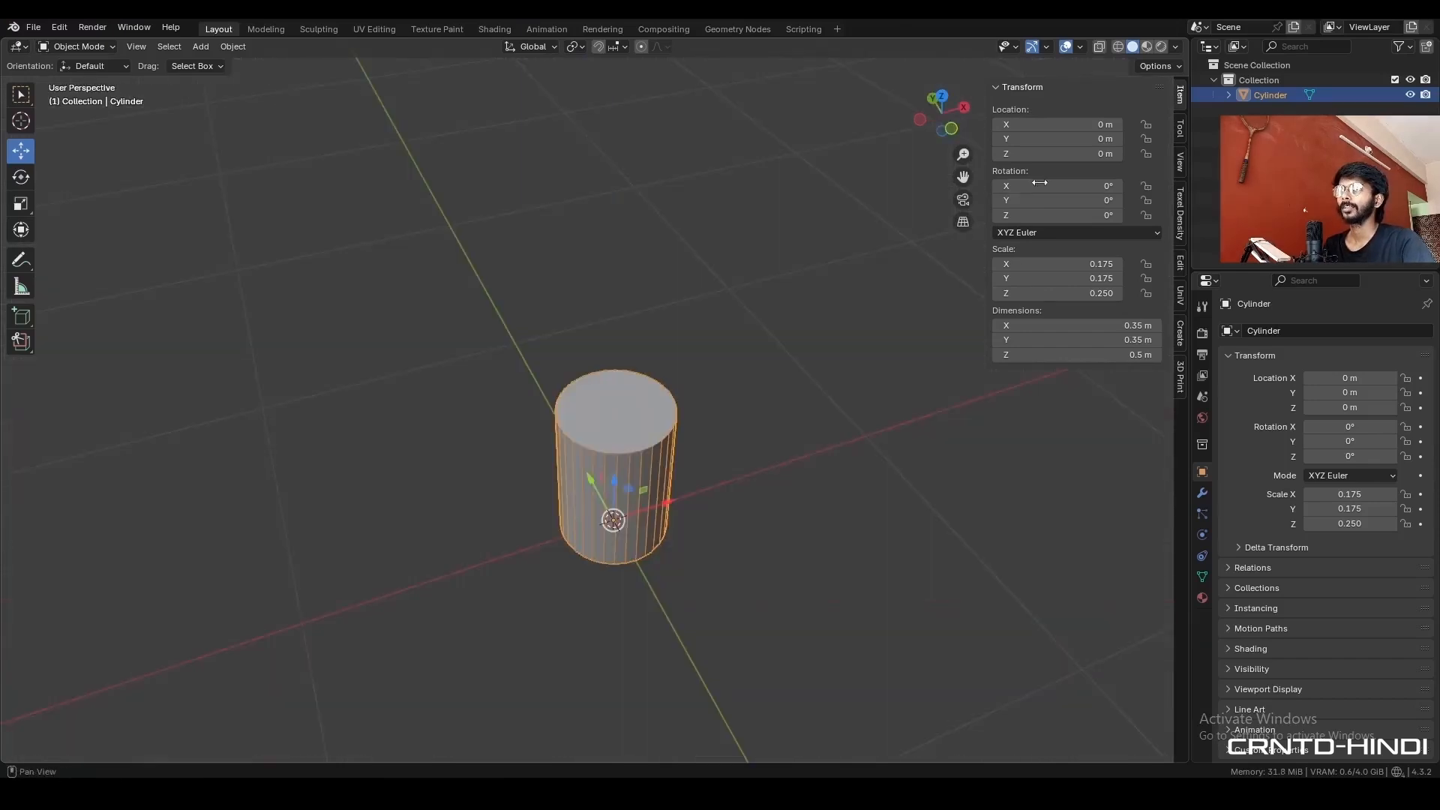
{"action": "left_click", "coordinate": [1081, 47]}
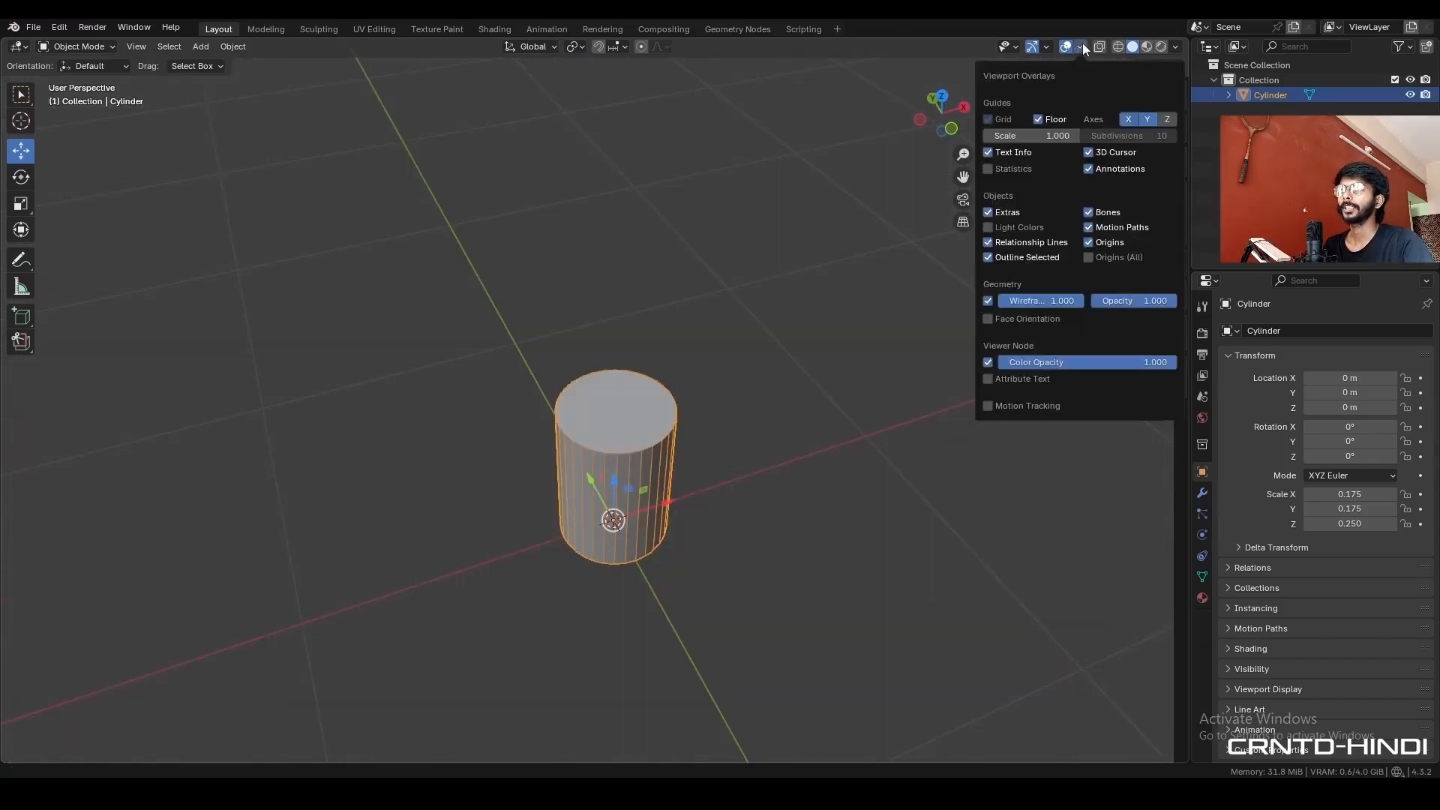
{"action": "left_click", "coordinate": [1028, 136]}
{"action": "type", "text": ".1"}
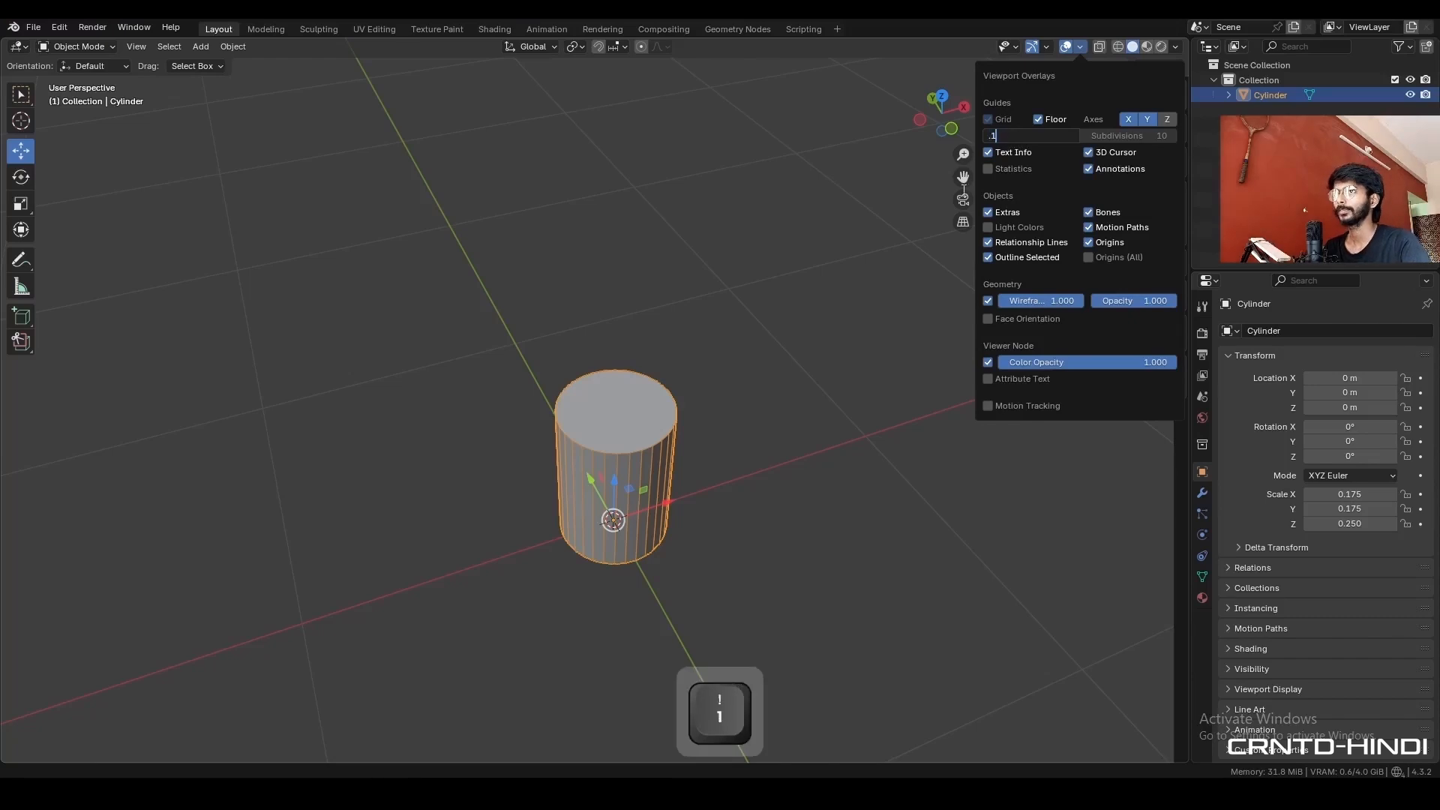
{"action": "key", "text": "Return"}
{"action": "key", "text": "KP_1"}
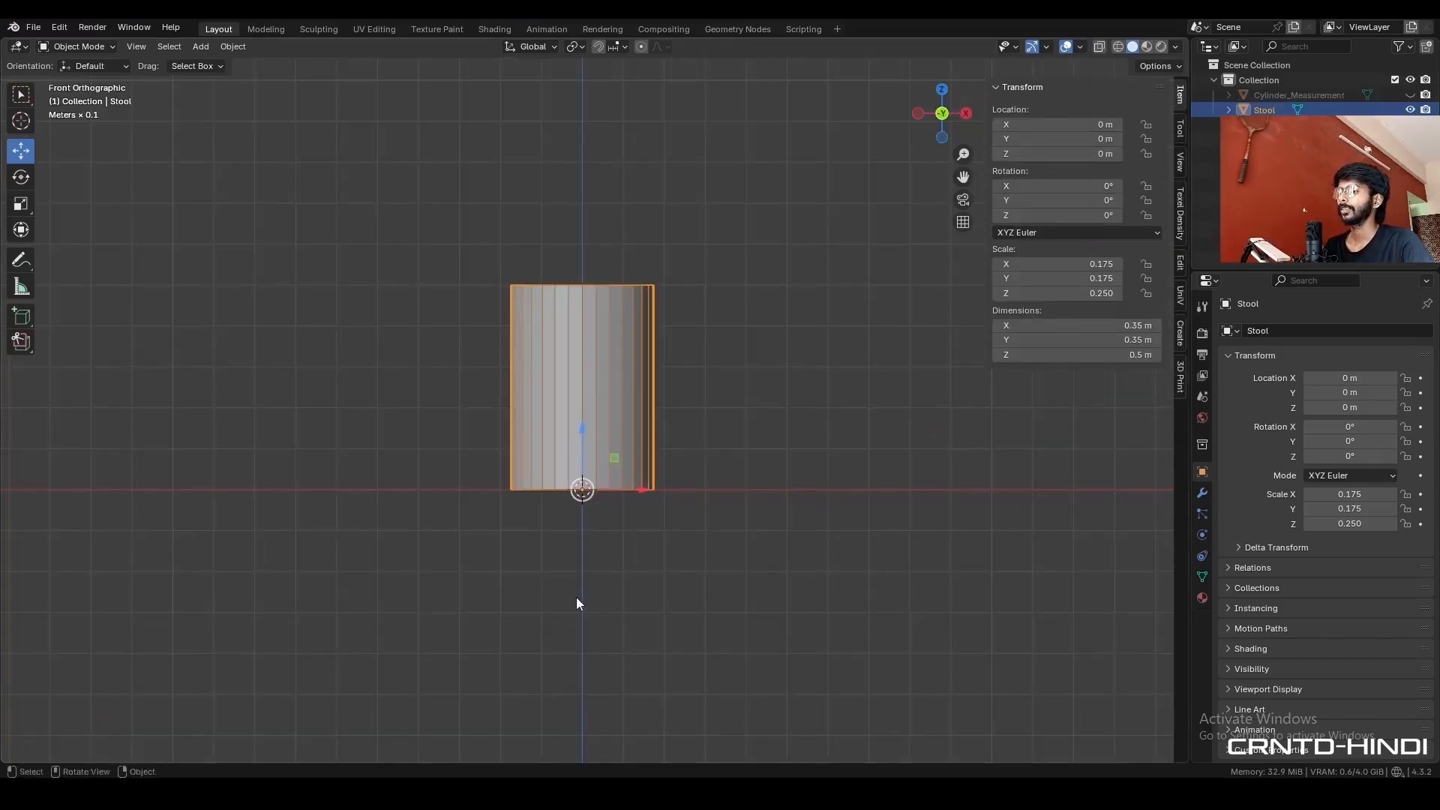
- Duplicate the stool cylinder in place
{"action": "left_click", "coordinate": [576, 597]}
{"action": "left_click", "coordinate": [598, 391]}
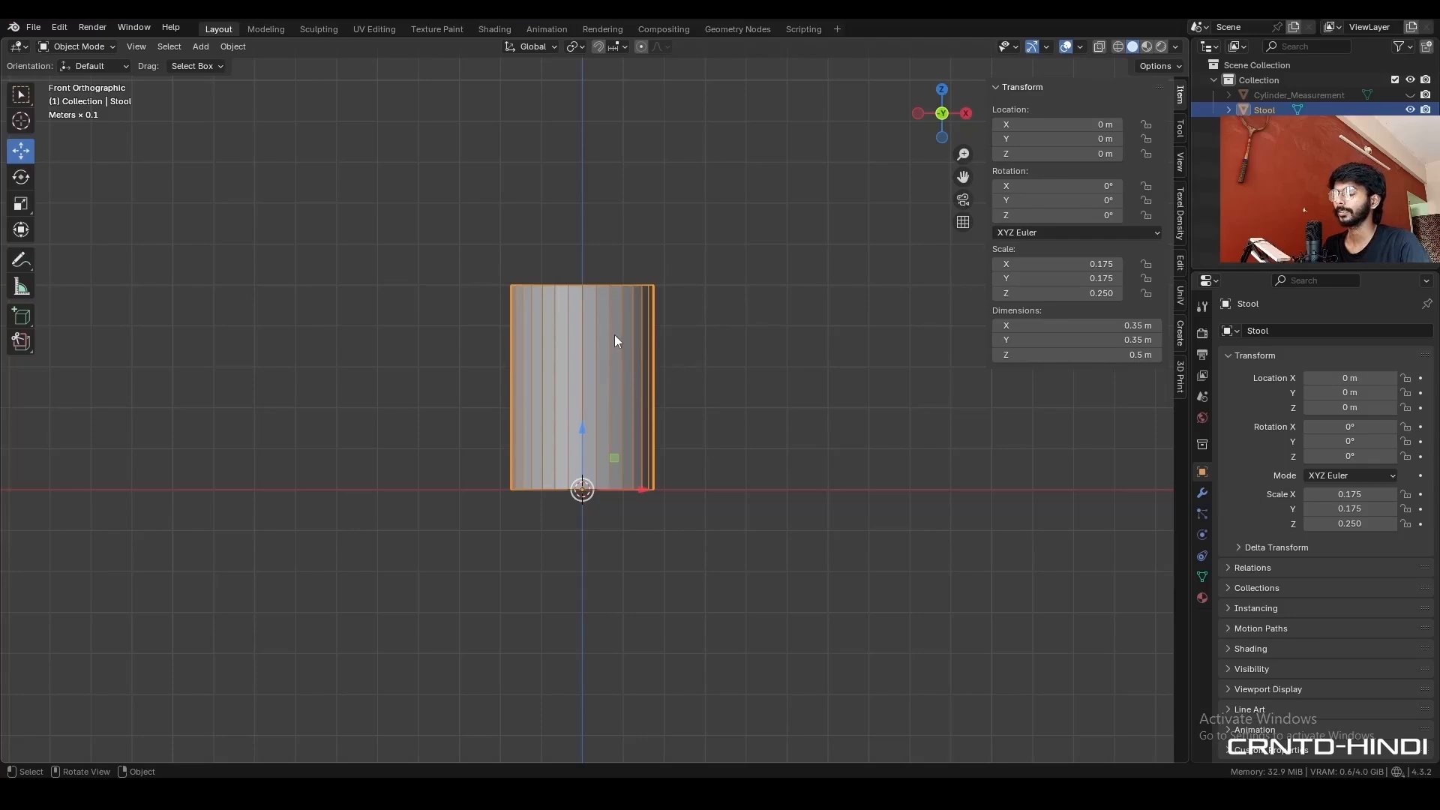
{"action": "key", "text": "shift+d"}
{"action": "right_click", "coordinate": [636, 321]}
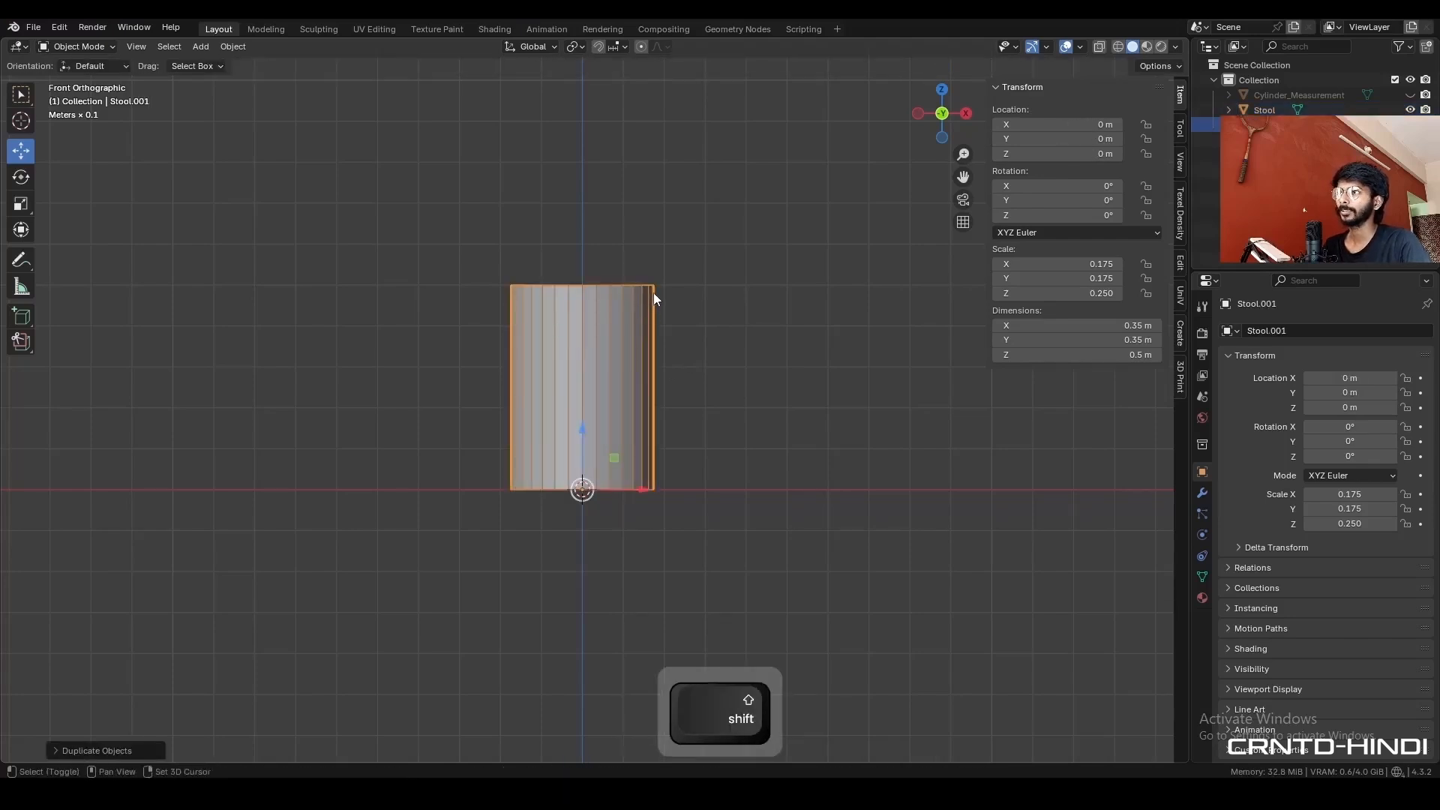
- Select the duplicate's top ring of vertices in Edit Mode with X-ray on and snap the 3D cursor to the selection
{"action": "scroll", "coordinate": [654, 315], "scroll_direction": "up", "scroll_amount": 2}
{"action": "key", "text": "Tab"}
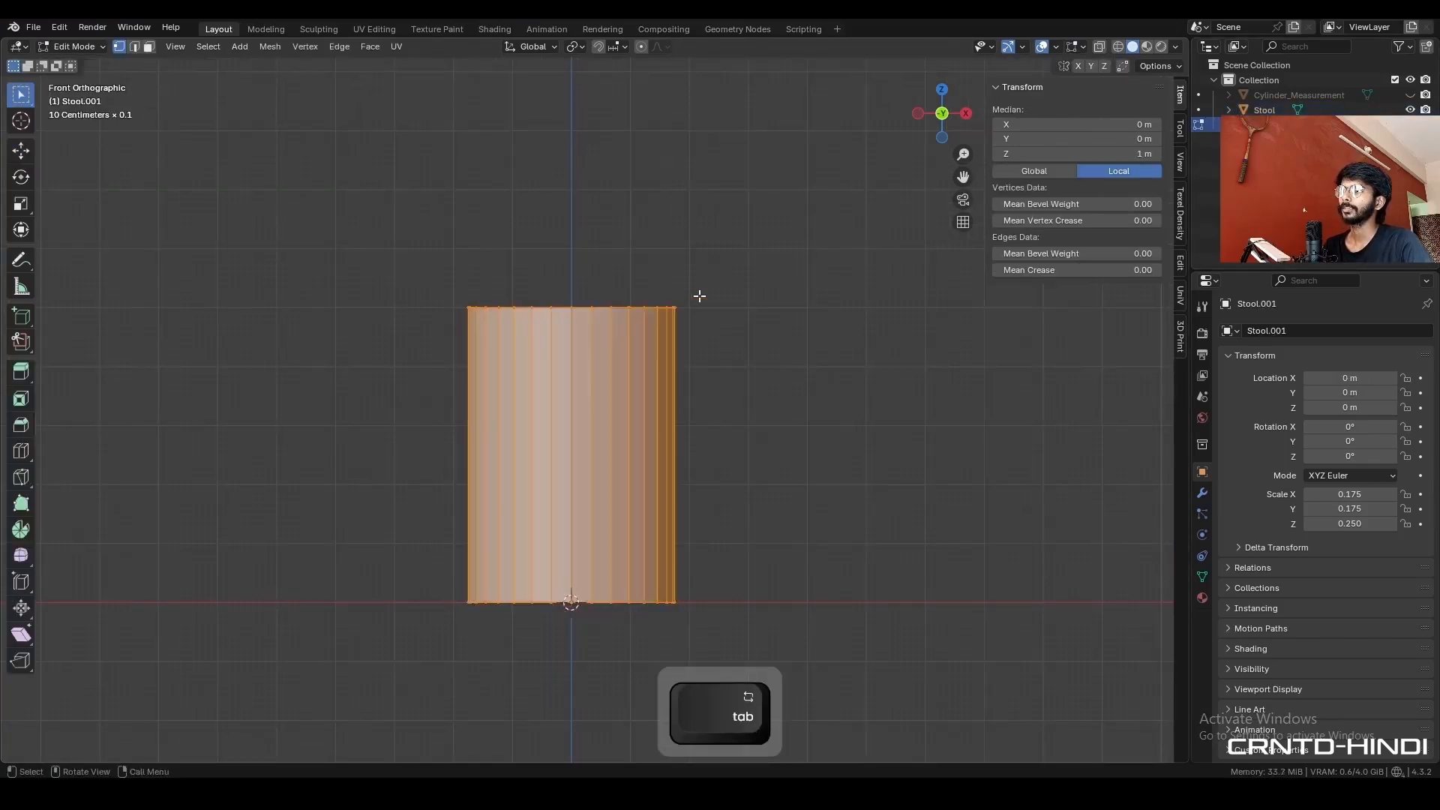
{"action": "key", "text": "alt"}
{"action": "key", "text": "alt+z"}
{"action": "left_click_drag", "start_coordinate": [794, 223], "coordinate": [396, 329]}
{"action": "key", "text": "shift"}
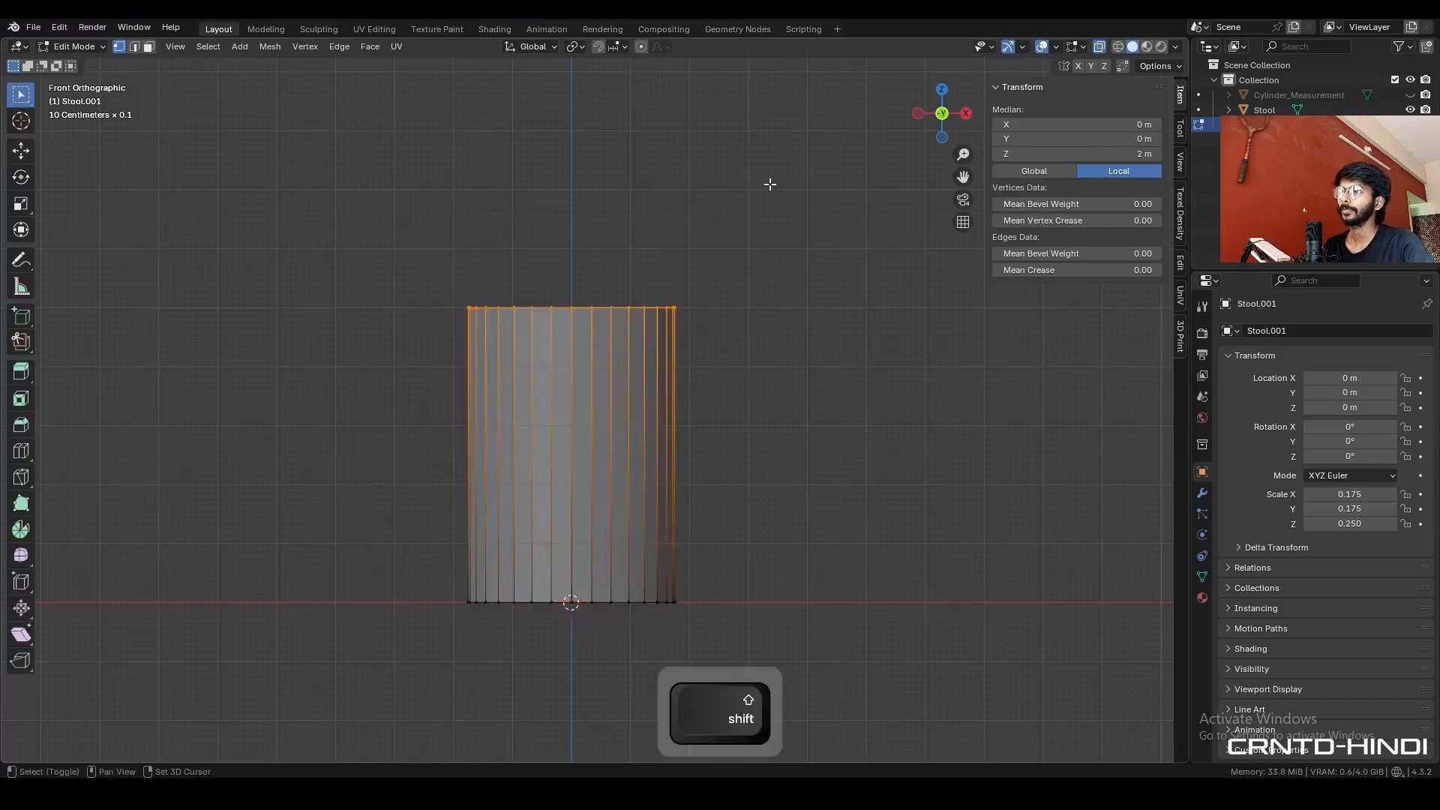
{"action": "key", "text": "shift+s"}
{"action": "left_click", "coordinate": [767, 279]}
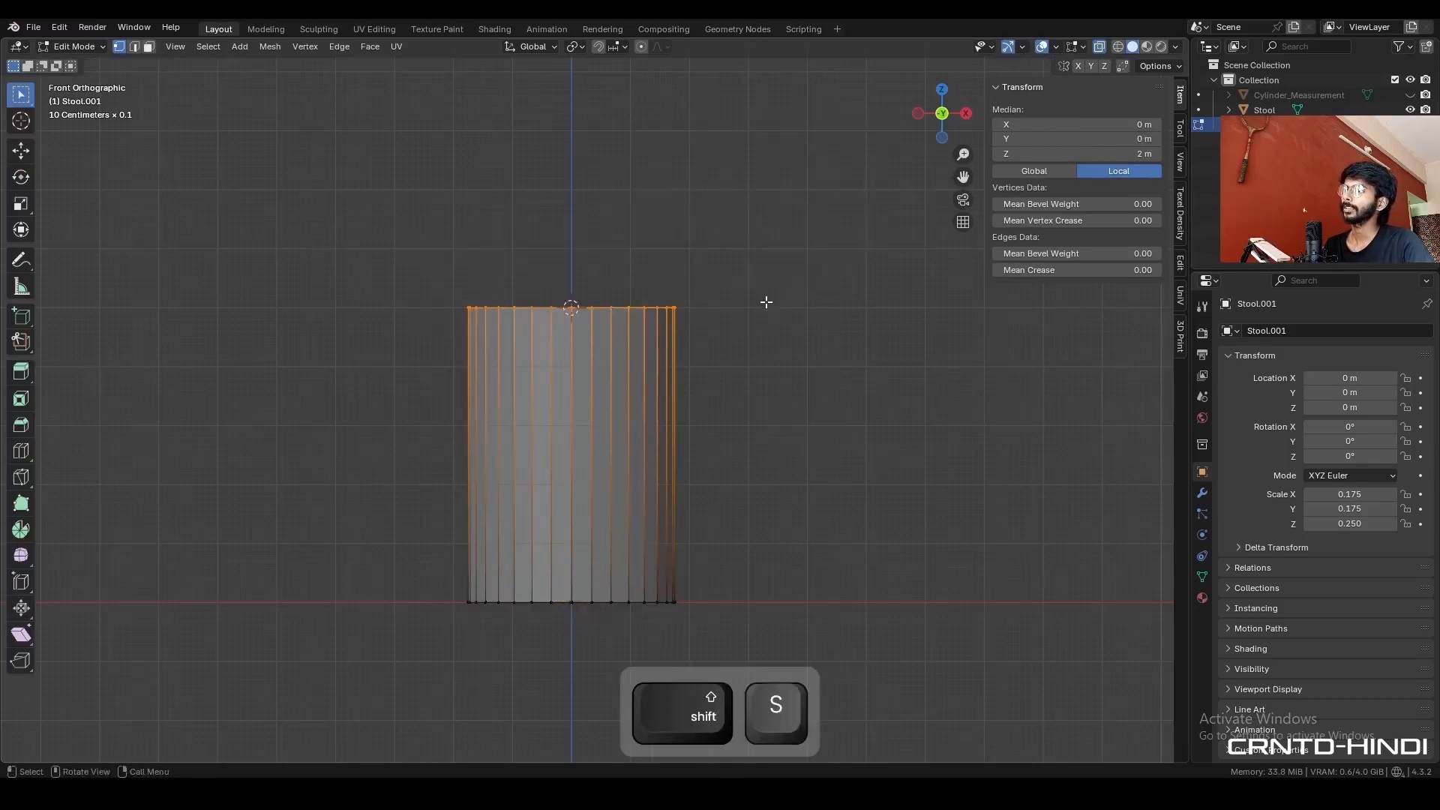
- Return to Object Mode and set the duplicate's origin to the 3D cursor at its top
{"action": "key", "text": "Tab"}
{"action": "right_click", "coordinate": [767, 243]}
{"action": "mouse_move", "coordinate": [771, 246]}
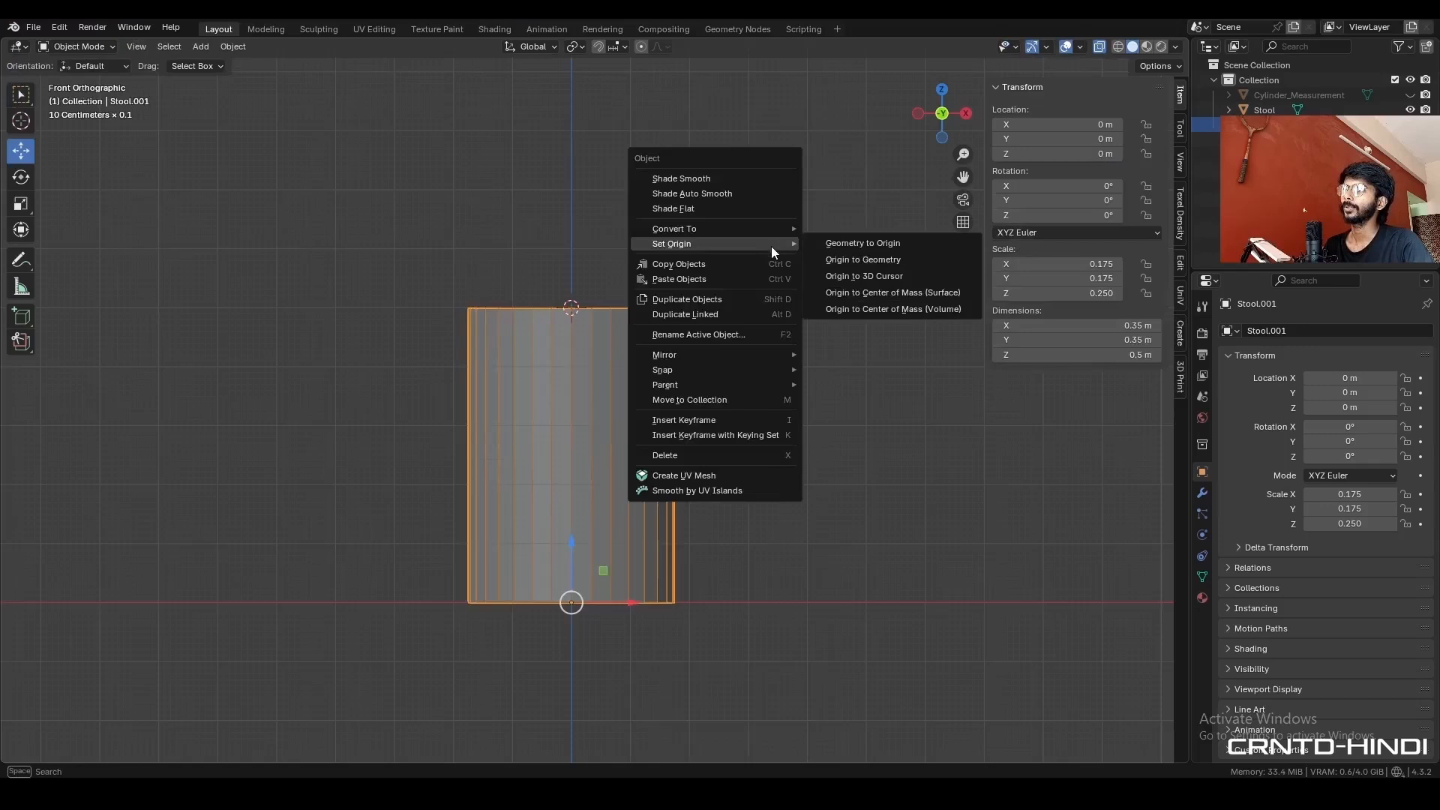
{"action": "left_click", "coordinate": [844, 276]}
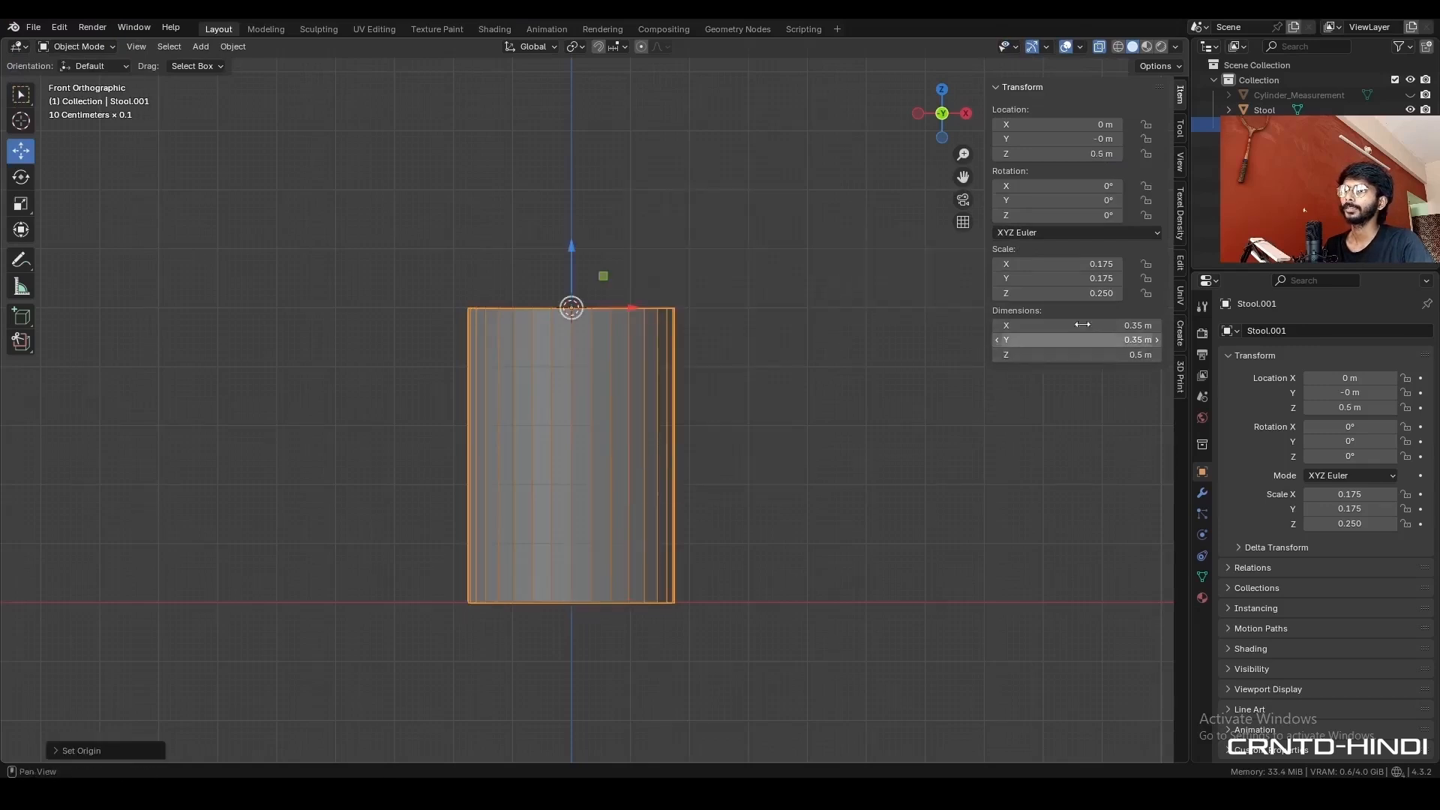
- Set the duplicate's Z dimension to 3 cm to form the stool's seat
{"action": "key", "text": "BackSpace"}
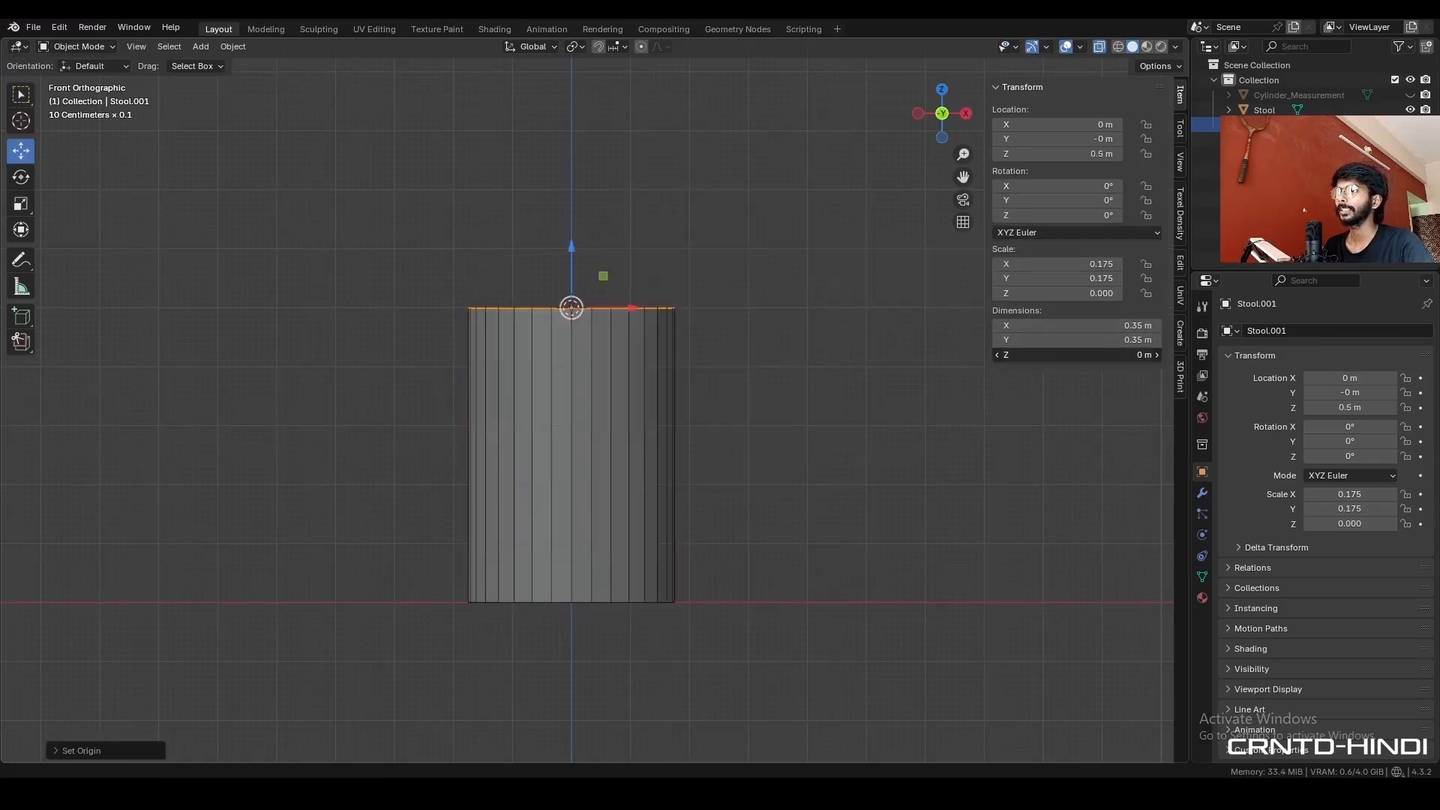
{"action": "mouse_move", "coordinate": [1082, 353]}
{"action": "left_mouse_down"}
{"action": "mouse_move", "coordinate": [1162, 354]}
{"action": "mouse_move", "coordinate": [1106, 353]}
{"action": "left_mouse_up"}
{"action": "key", "text": "Escape"}
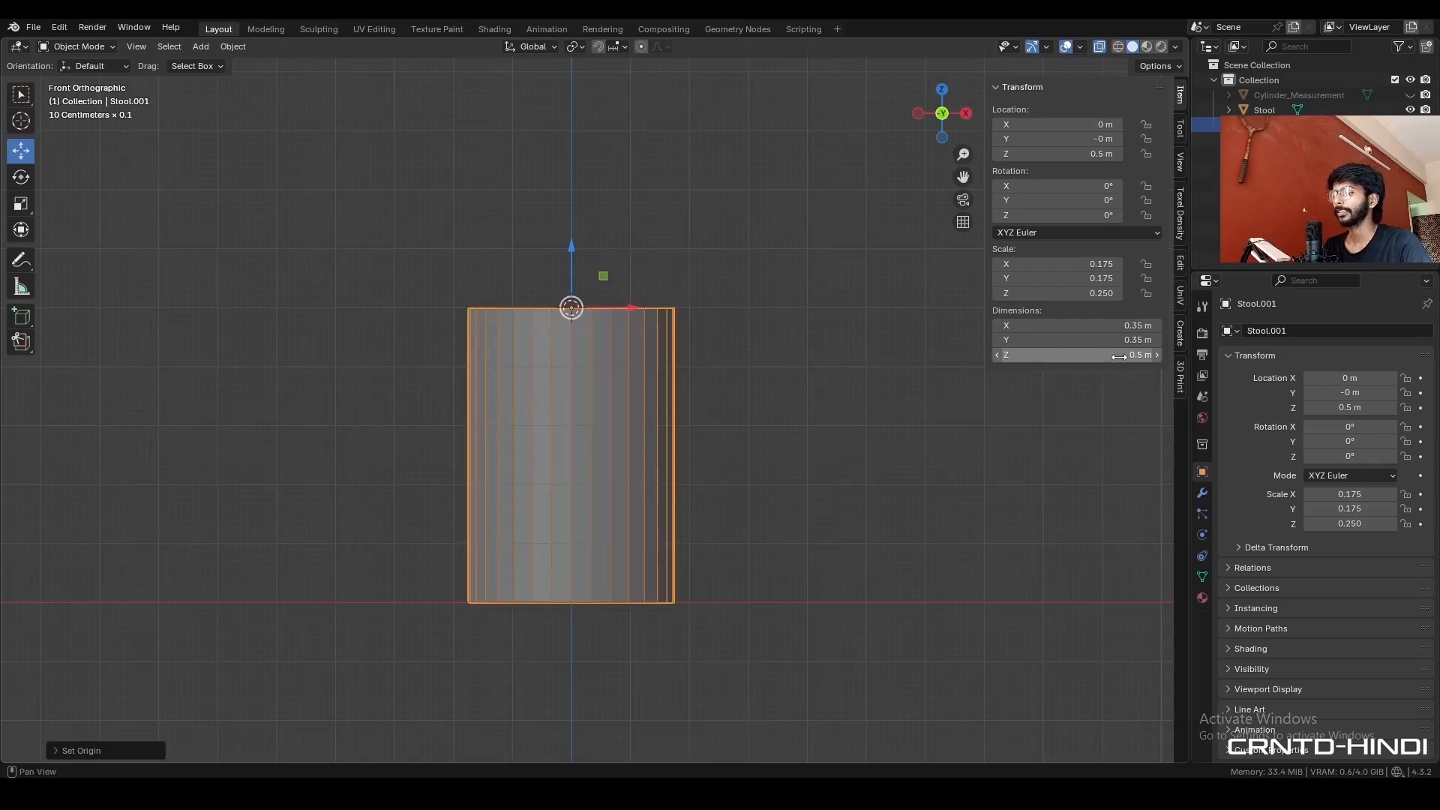
{"action": "double_click", "coordinate": [1119, 355]}
{"action": "type", "text": "3cm"}
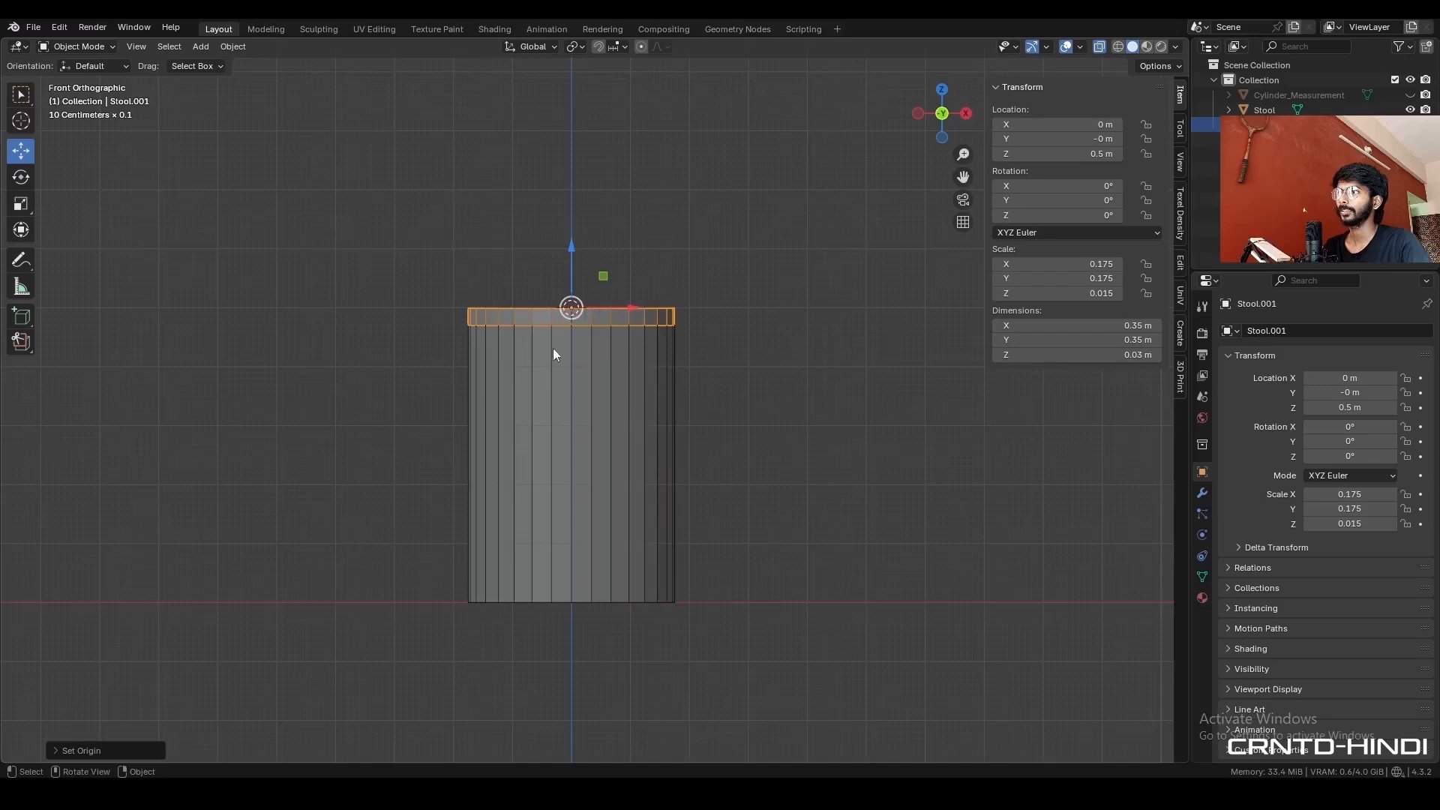
- Select the full-height stool cylinder and duplicate it in place for the leg
{"action": "left_click", "coordinate": [648, 376], "text": "shift"}
{"action": "key", "text": "shift+d"}
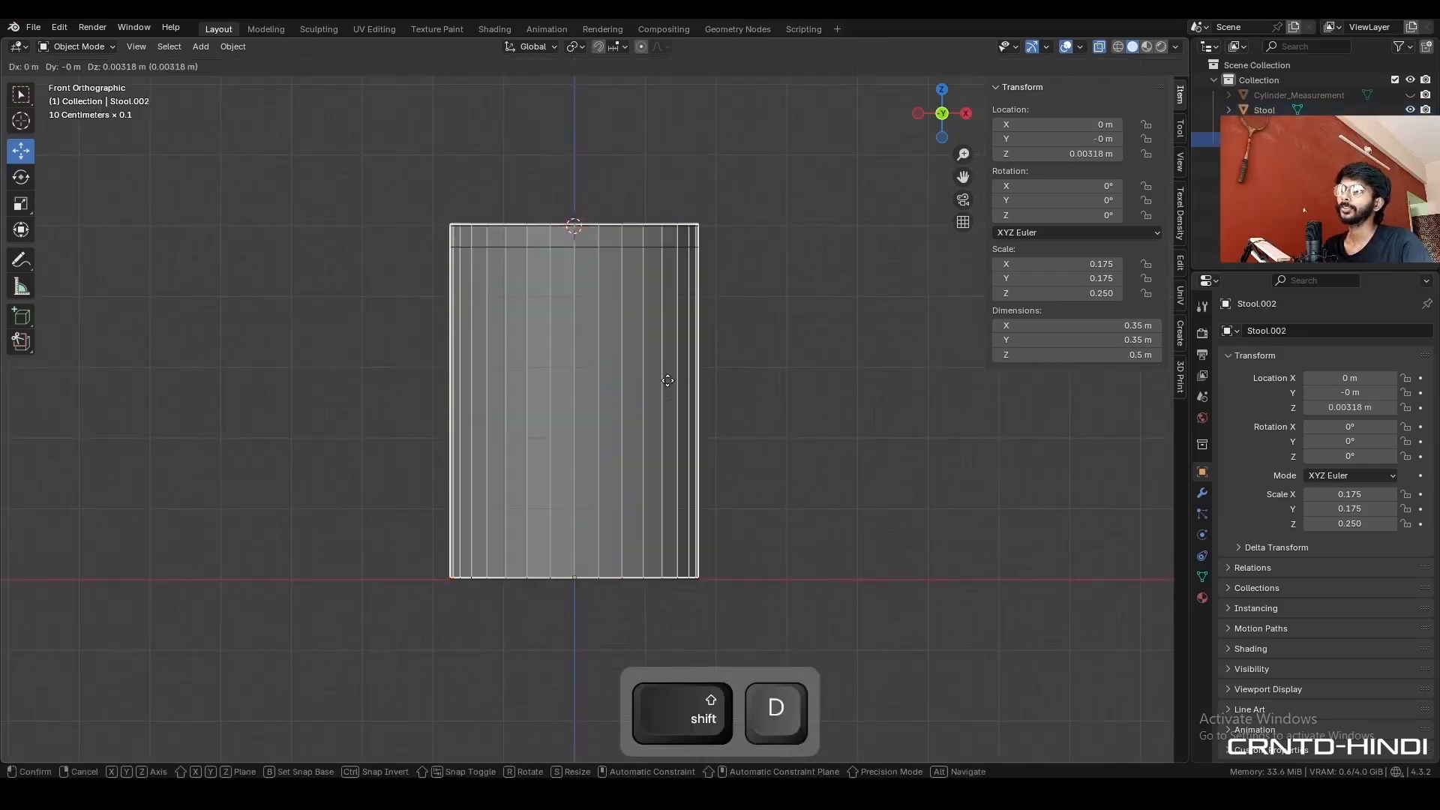
{"action": "right_click", "coordinate": [669, 356]}
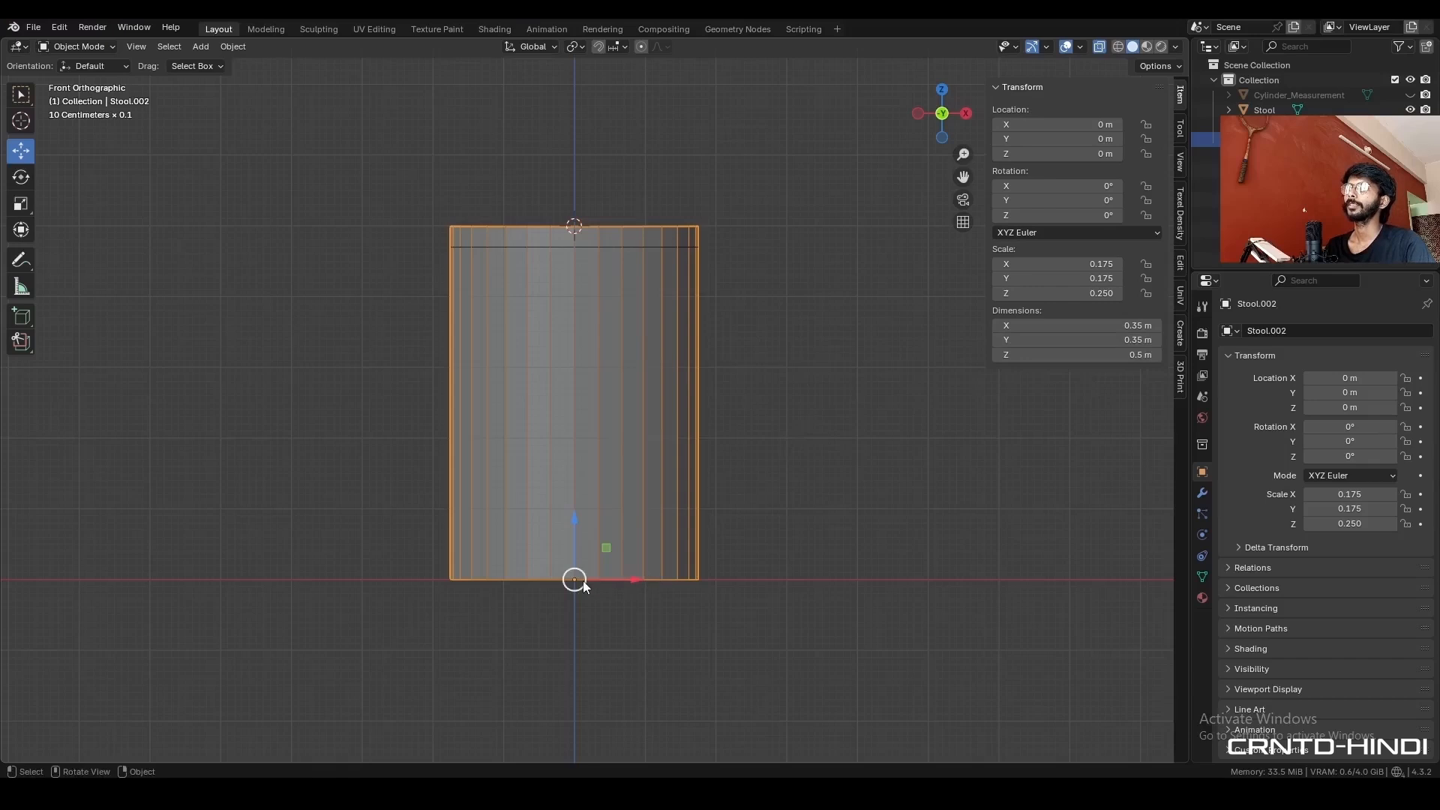
{"action": "left_click_drag", "start_coordinate": [582, 581], "coordinate": [750, 501]}
{"action": "key", "text": "Escape"}
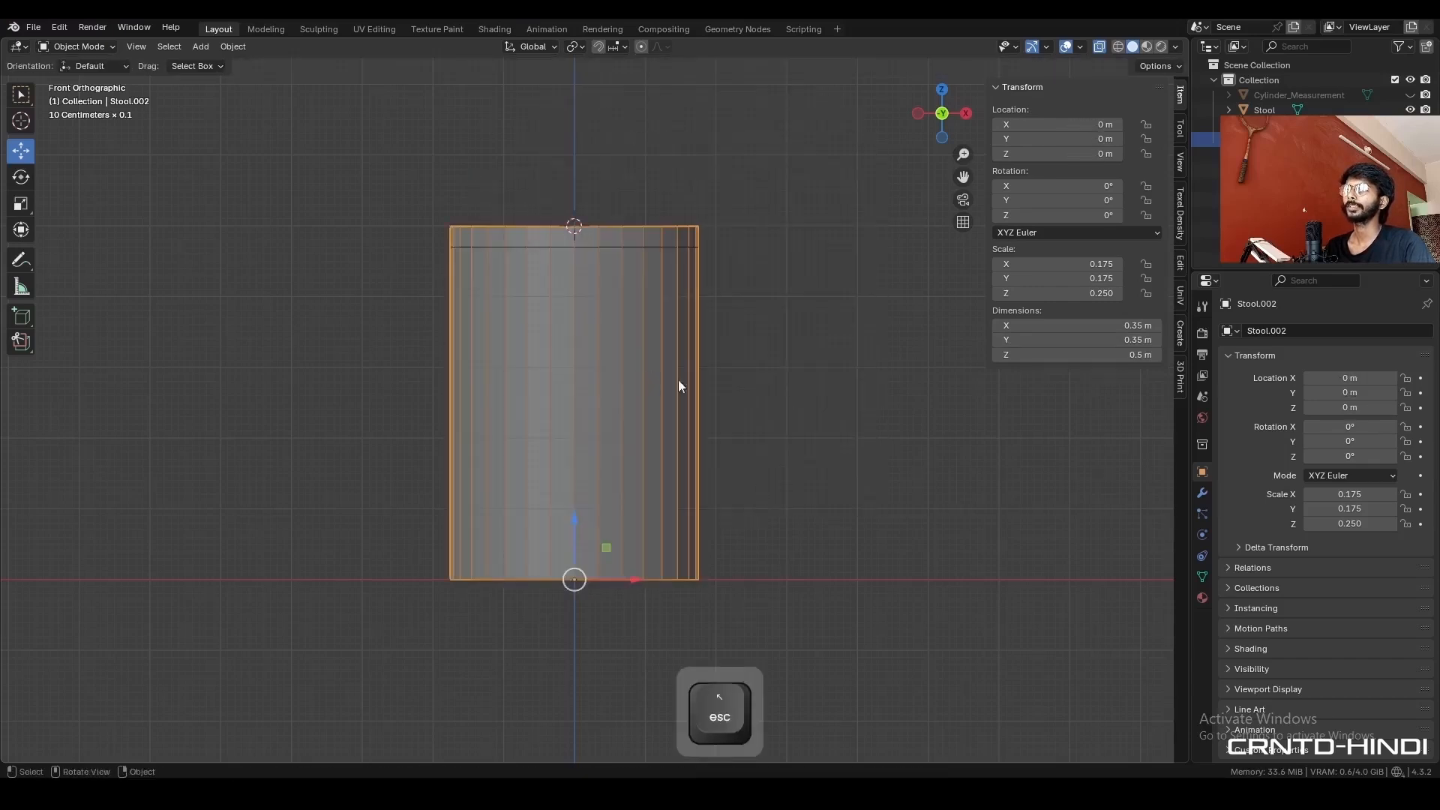
- Set the new copy's X and Y dimensions to 3 cm and hide the original full-size stool cylinder
{"action": "left_click_drag", "start_coordinate": [1117, 340], "coordinate": [1120, 326]}
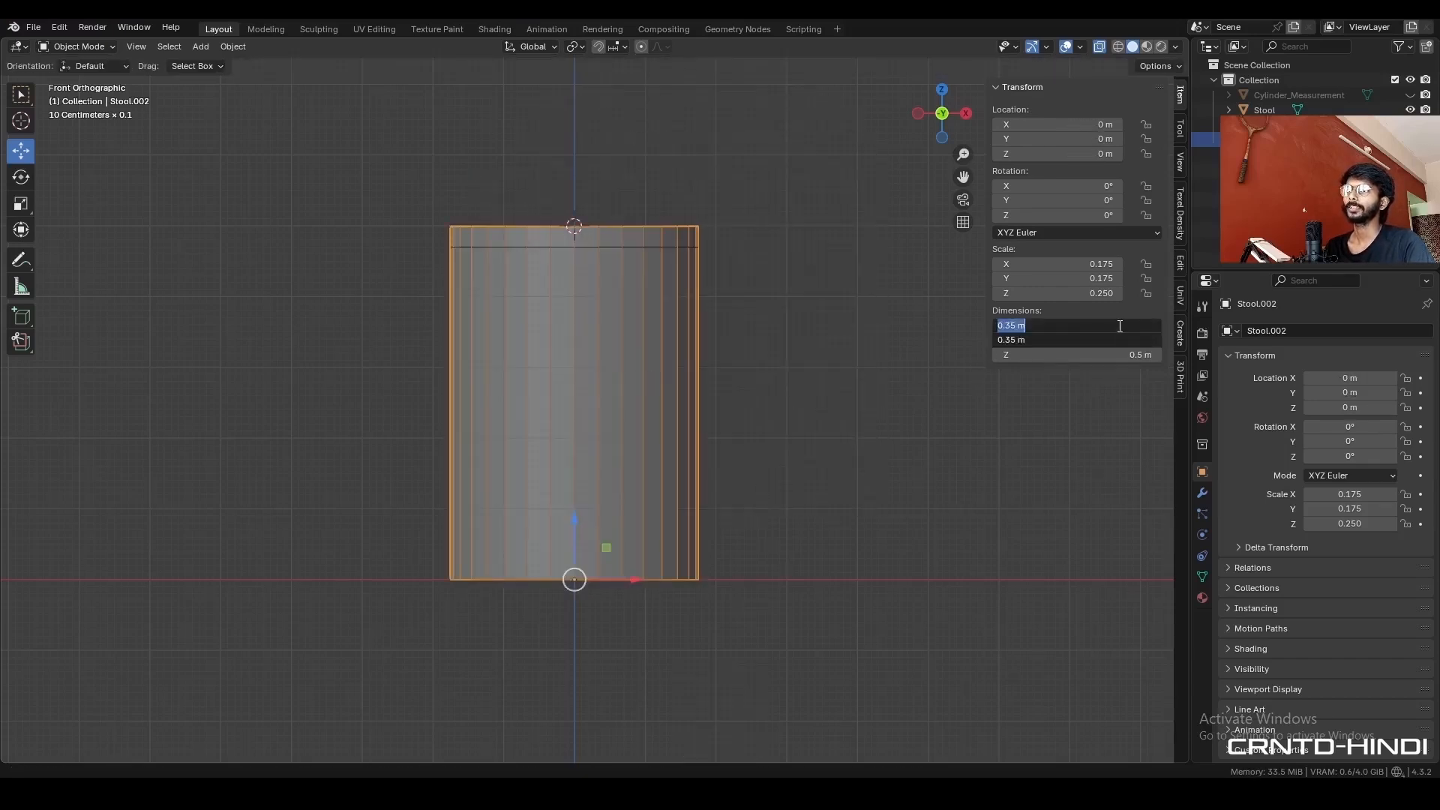
{"action": "type", "text": "3cm"}
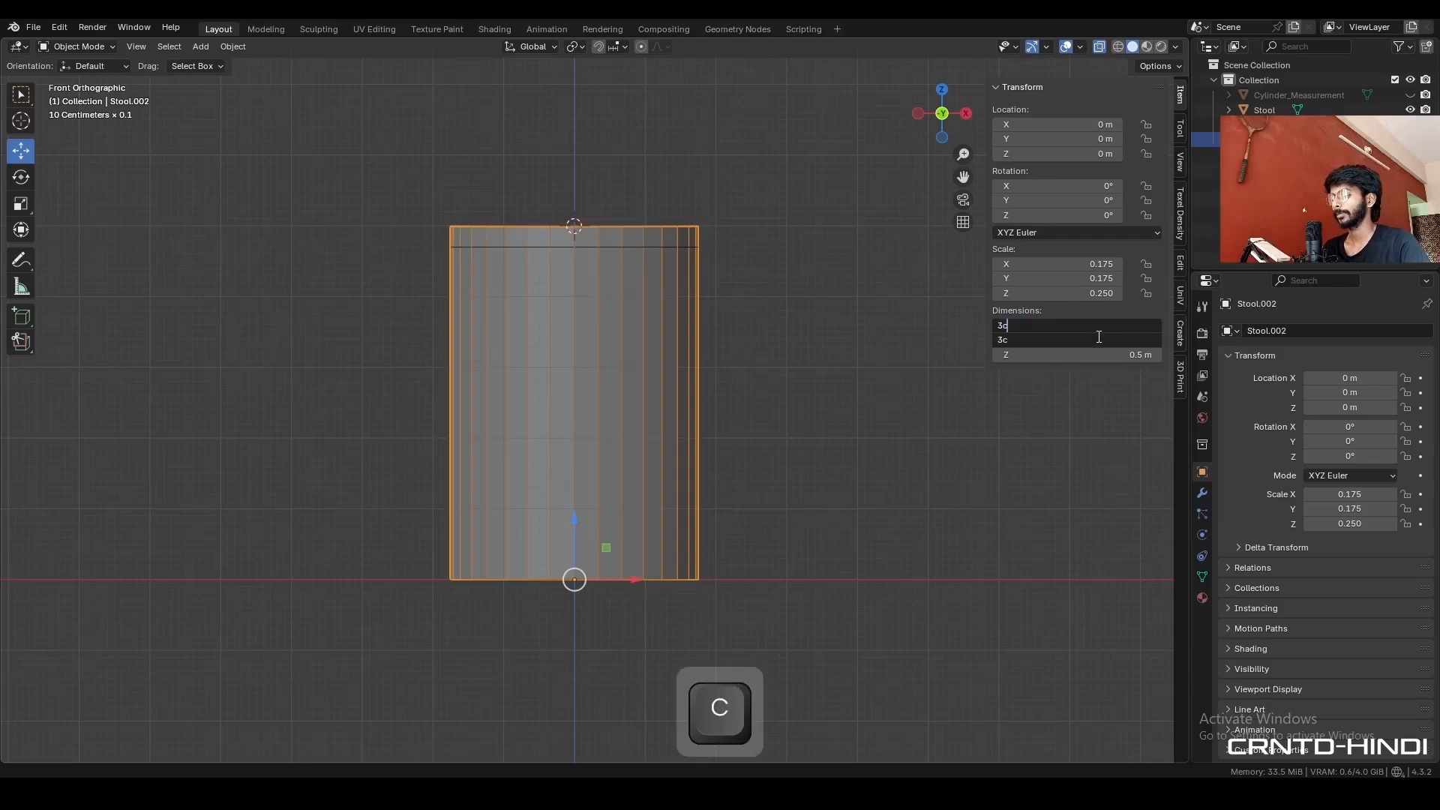
{"action": "key", "text": "Return"}
{"action": "left_click", "coordinate": [671, 424]}
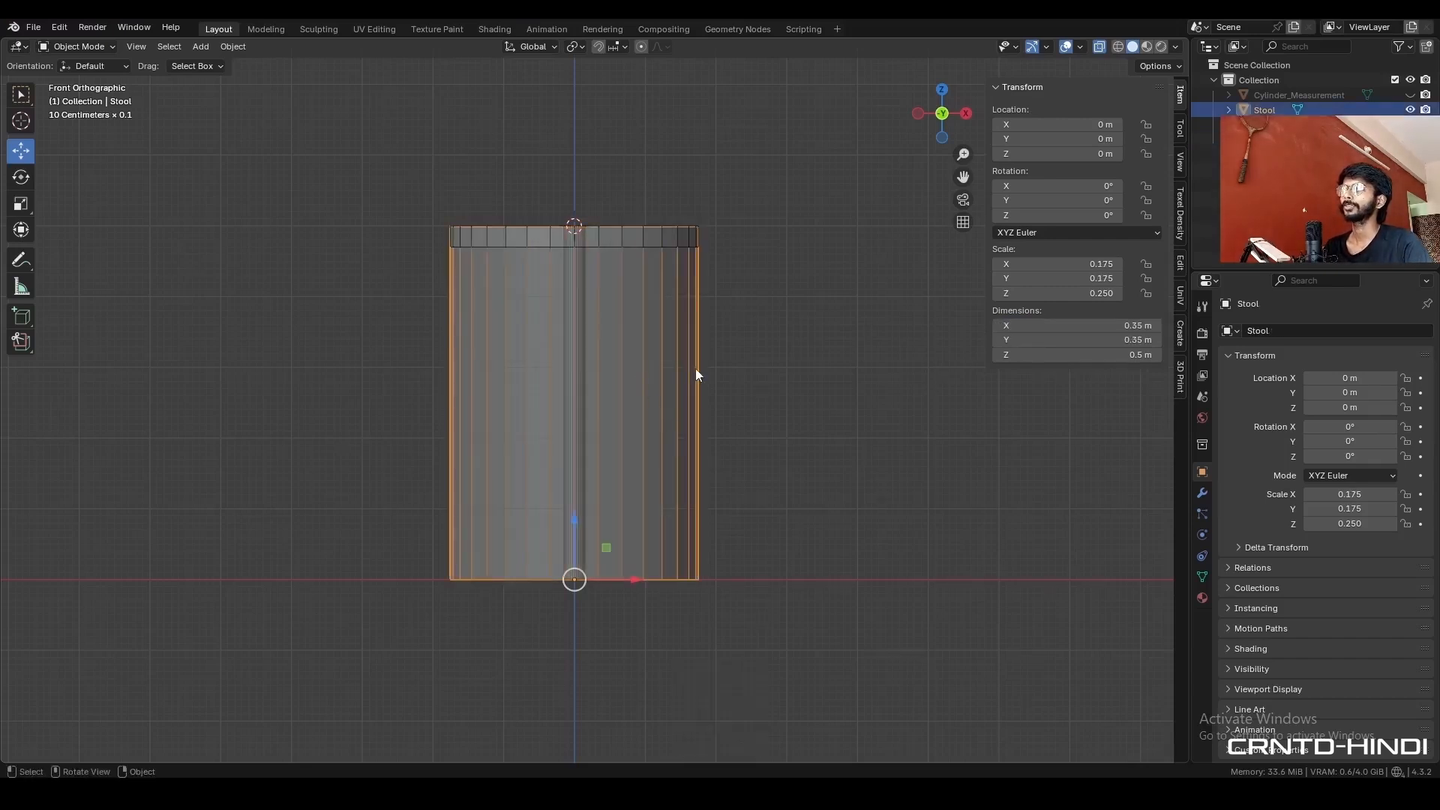
{"action": "left_click", "coordinate": [1410, 111]}
- Set the thin leg cylinder's Z dimension to 47 cm and deselect it
{"action": "left_click", "coordinate": [579, 274]}
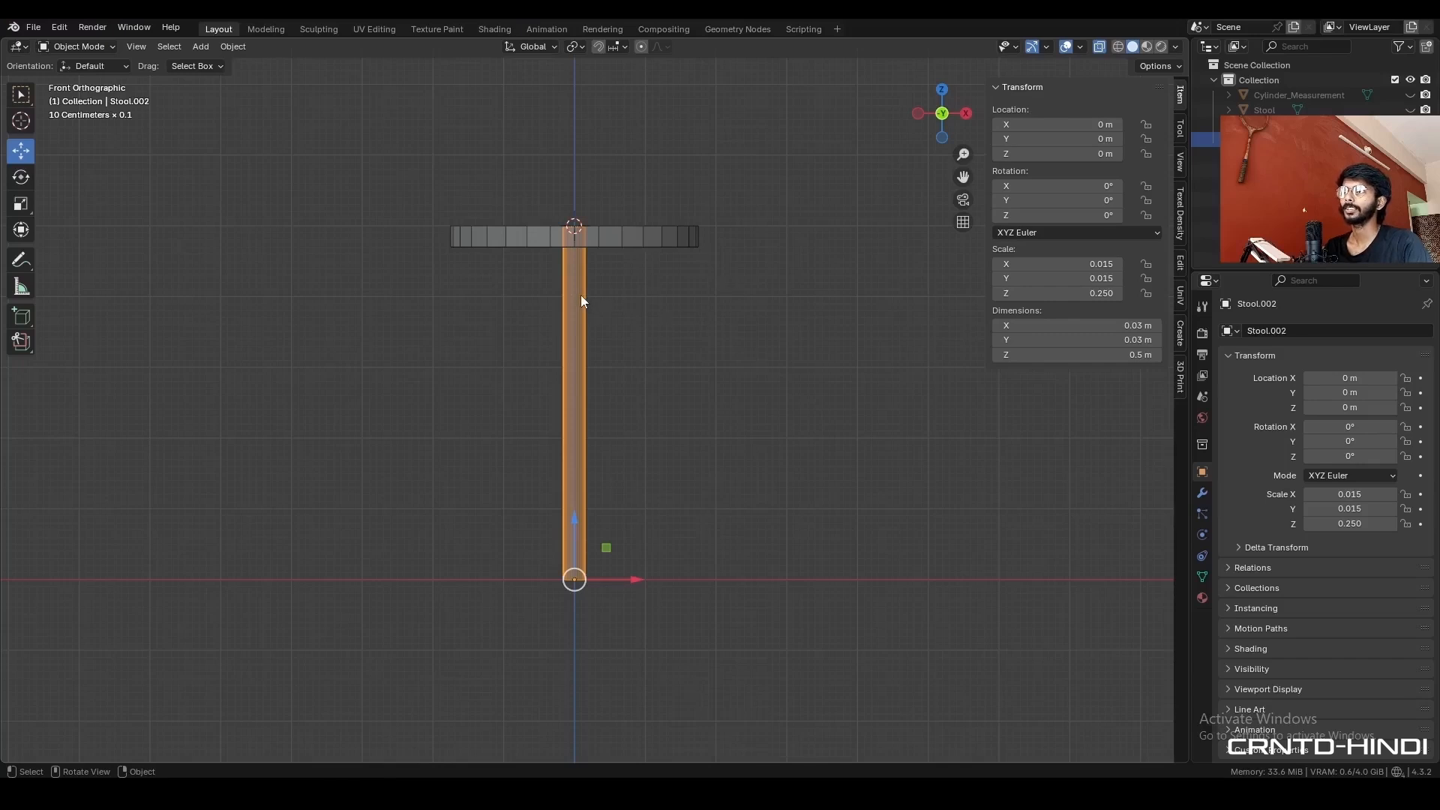
{"action": "left_click", "coordinate": [1100, 357]}
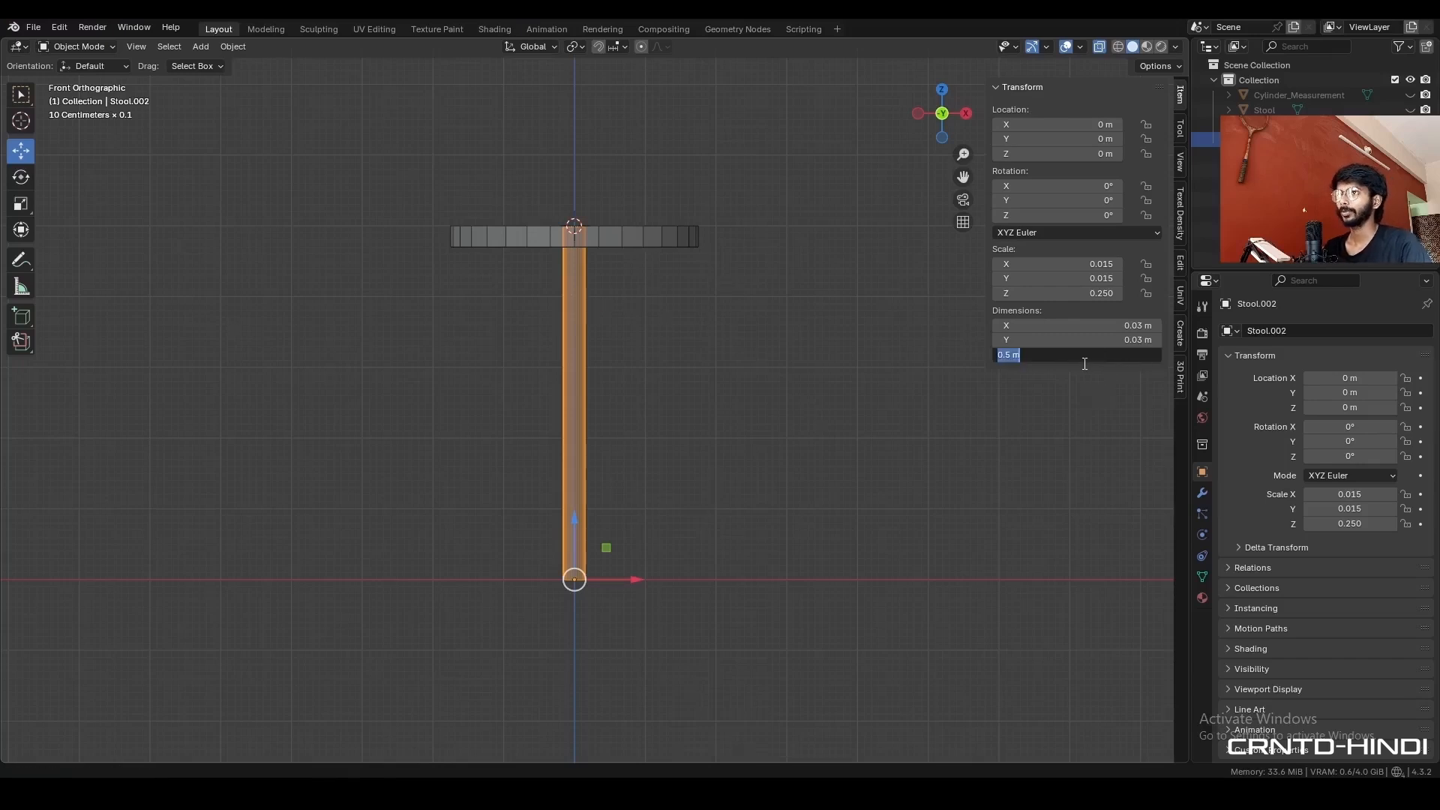
{"action": "type", "text": "47c"}
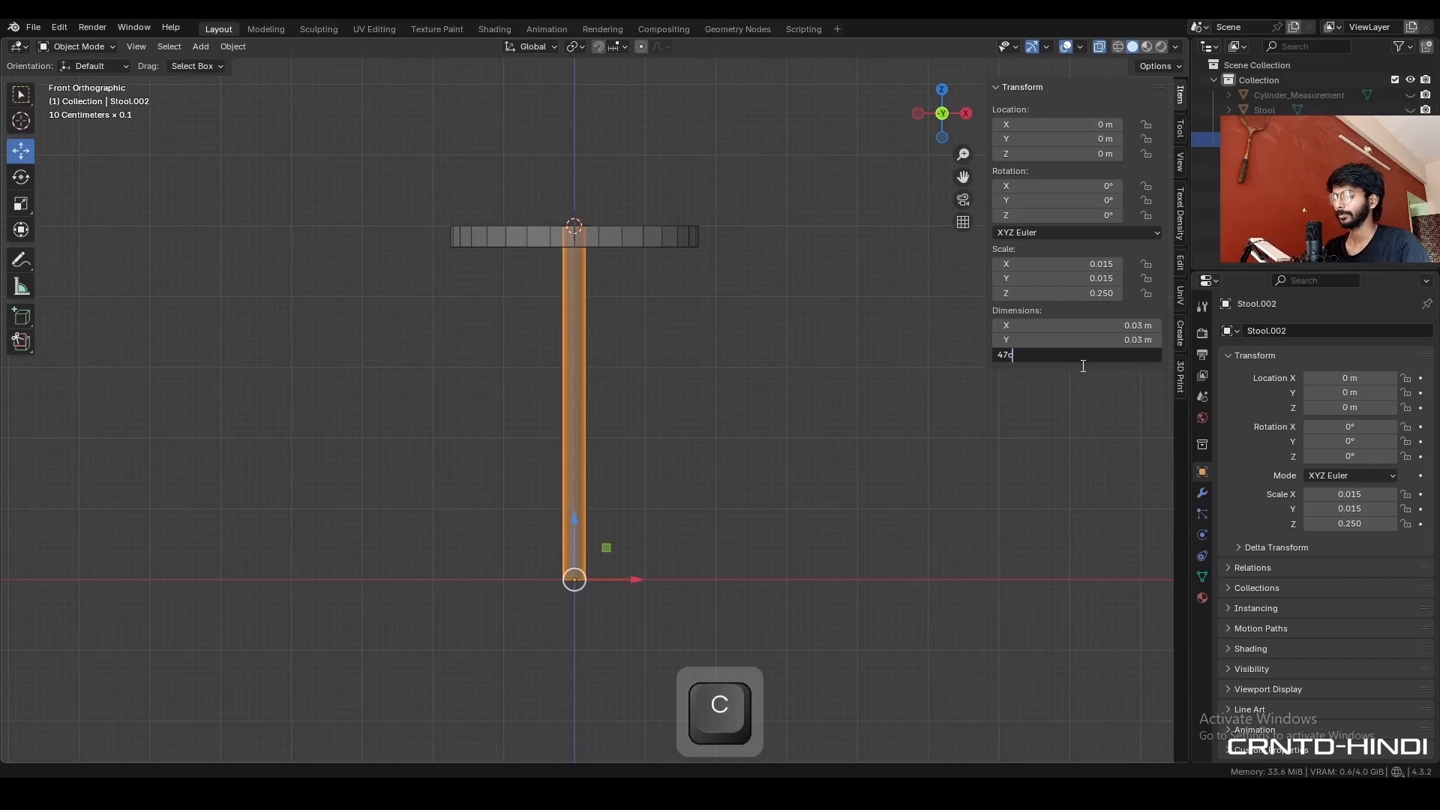
{"action": "type", "text": "m"}
{"action": "key", "text": "Return"}
{"action": "left_click", "coordinate": [334, 337]}
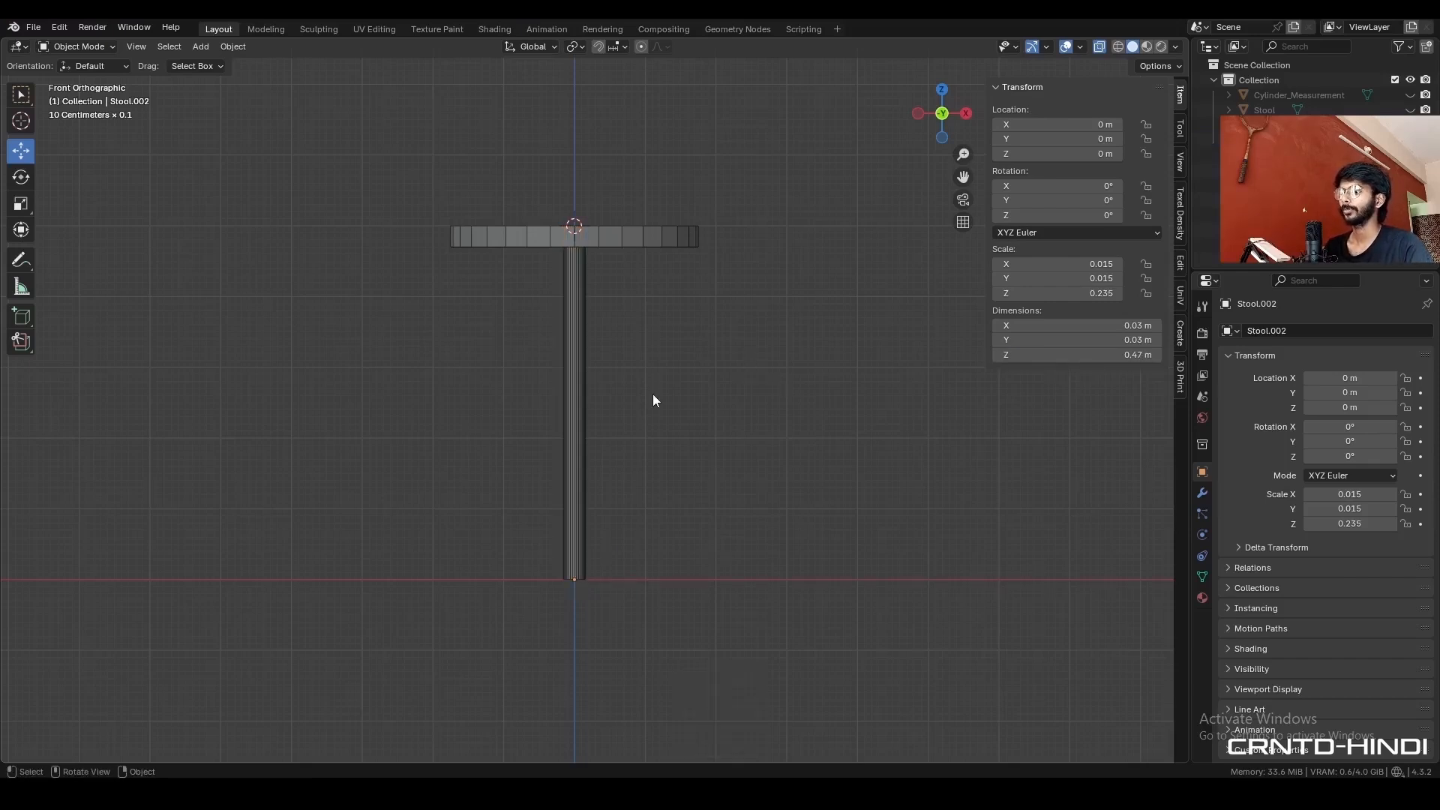
- Duplicate the thin vertical leg in place and set the copy's origin to its geometry
{"action": "left_click", "coordinate": [579, 390]}
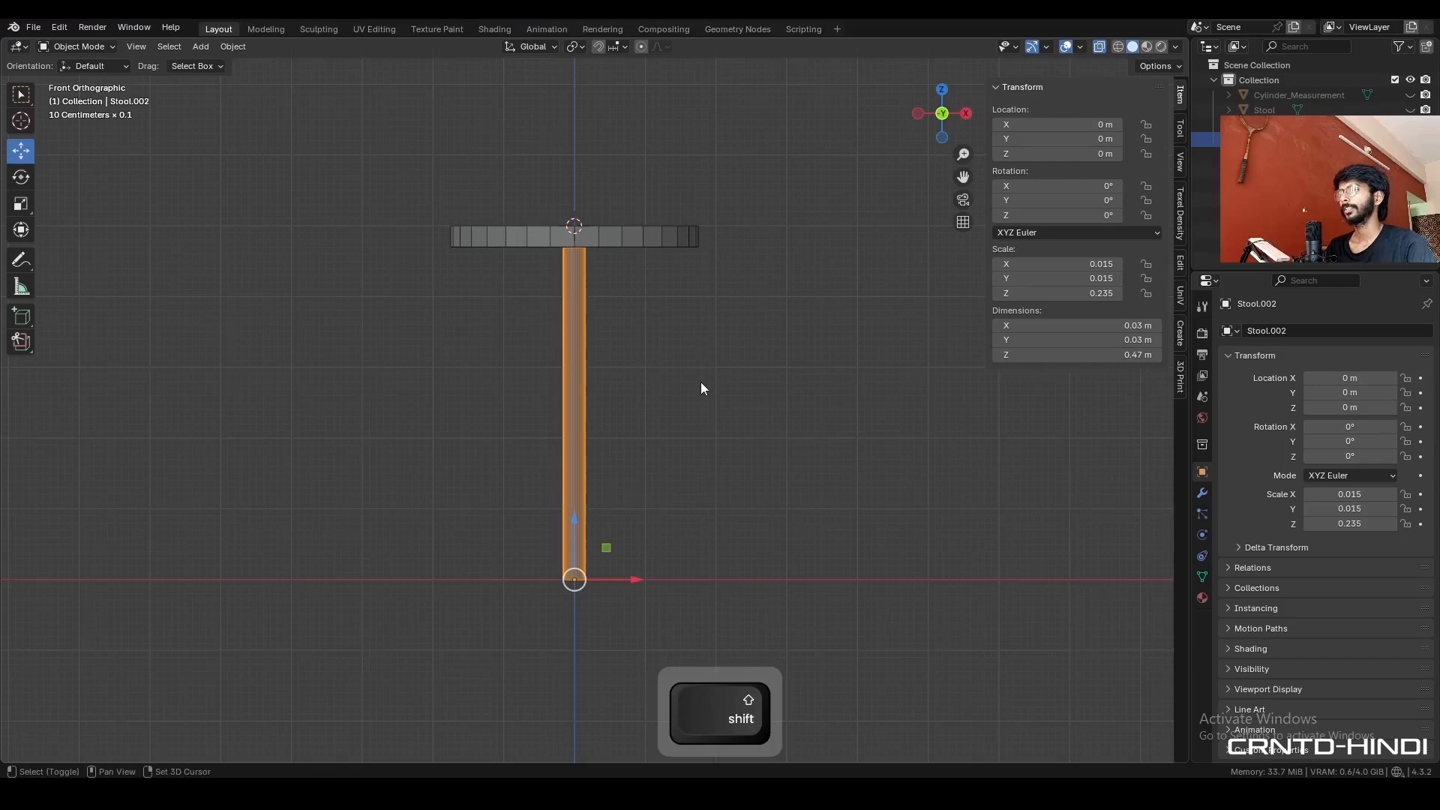
{"action": "key", "text": "shift+d"}
{"action": "right_click", "coordinate": [710, 368]}
{"action": "right_click", "coordinate": [734, 341]}
{"action": "mouse_move", "coordinate": [735, 341]}
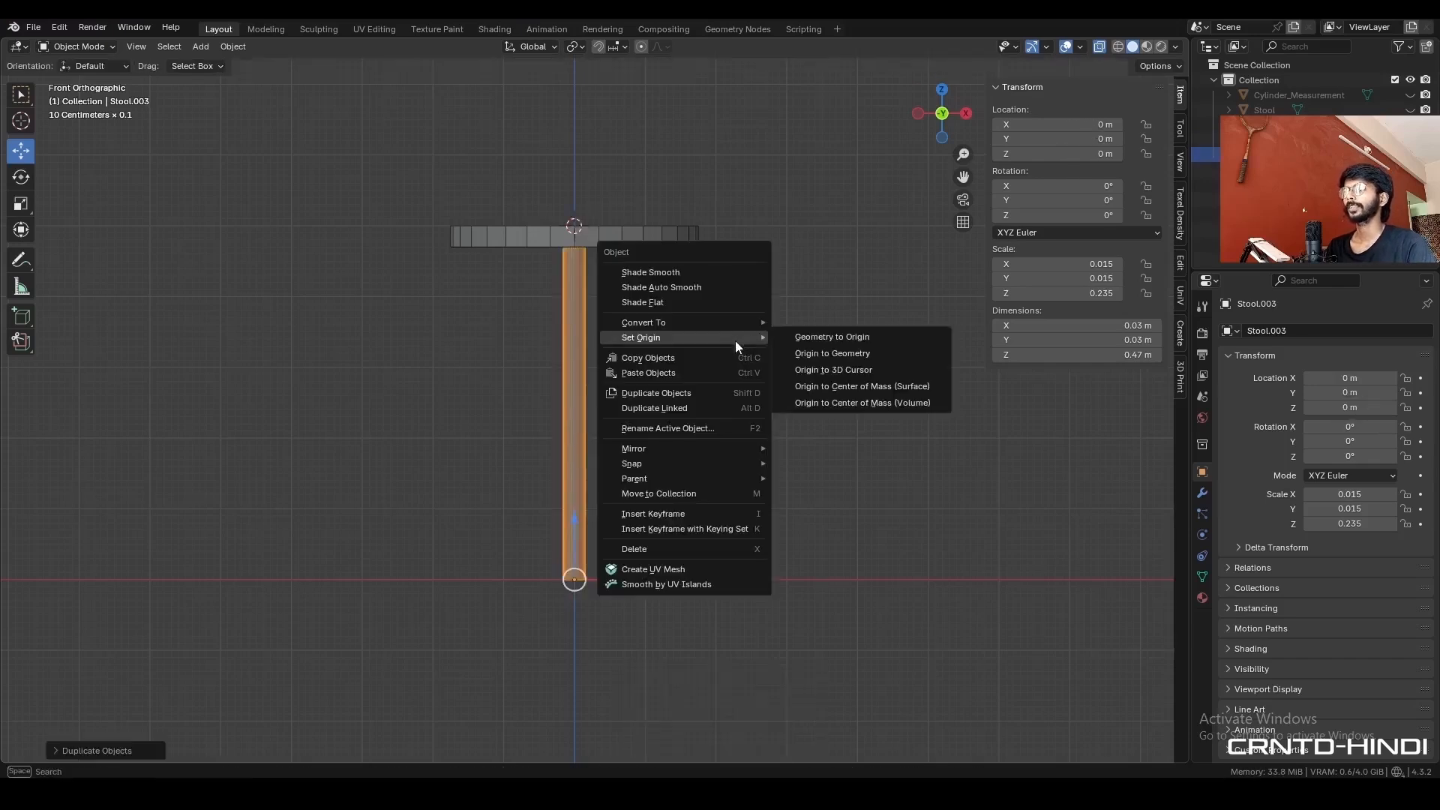
{"action": "left_click", "coordinate": [885, 354]}
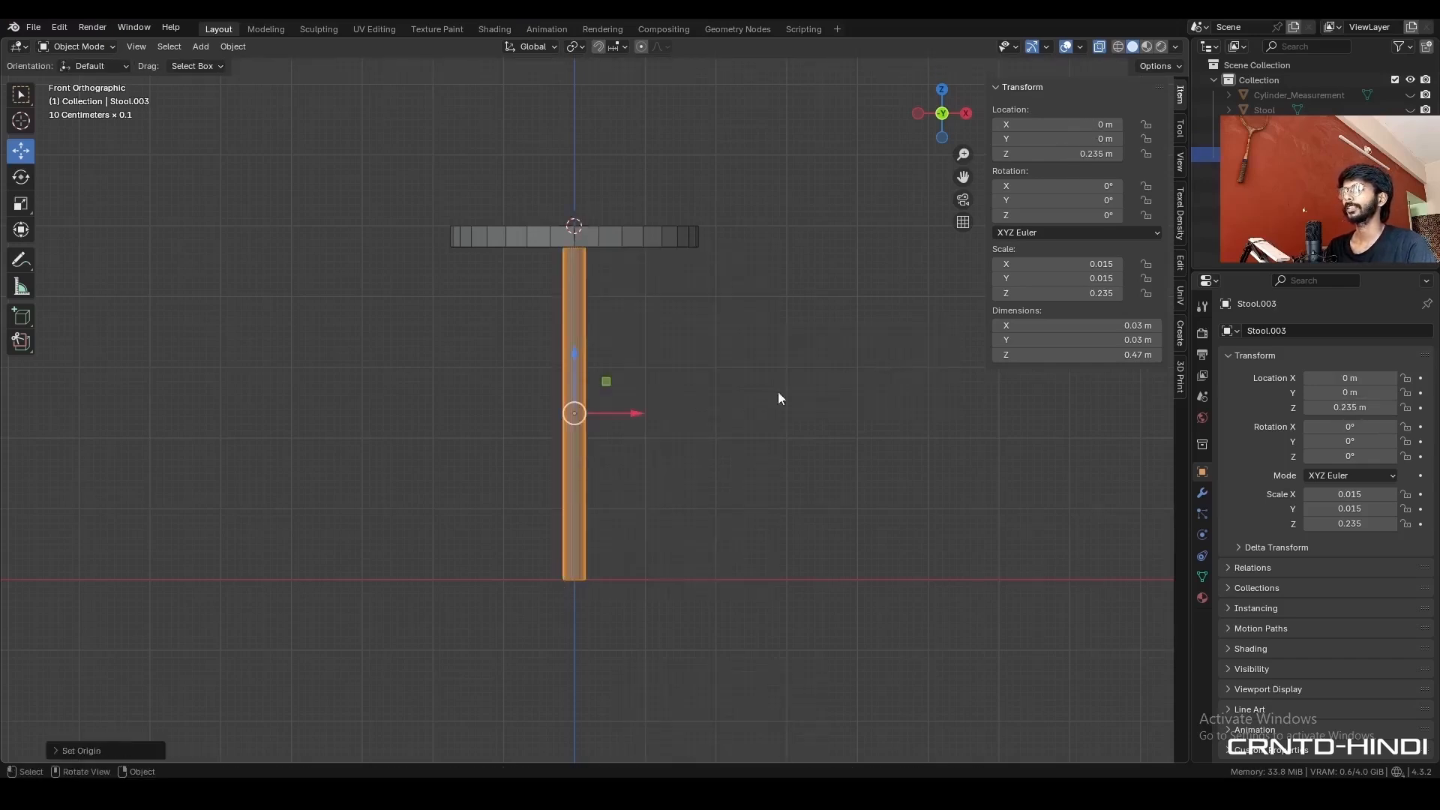
- Rotate the leg copy -90° about Y so it lies horizontally and set its Z dimension to 40 cm
{"action": "key", "text": "r"}
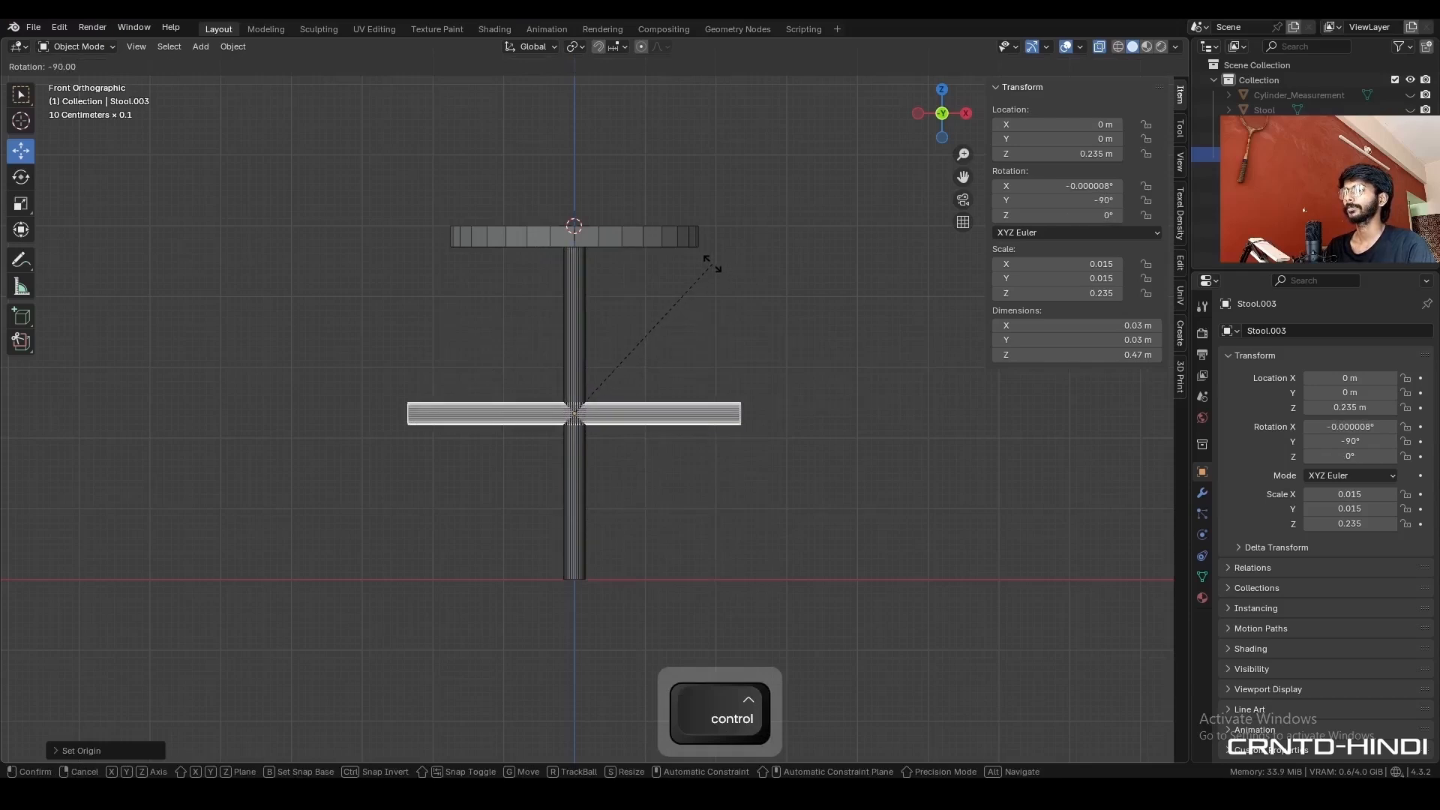
{"action": "left_click", "coordinate": [713, 263], "text": "ctrl"}
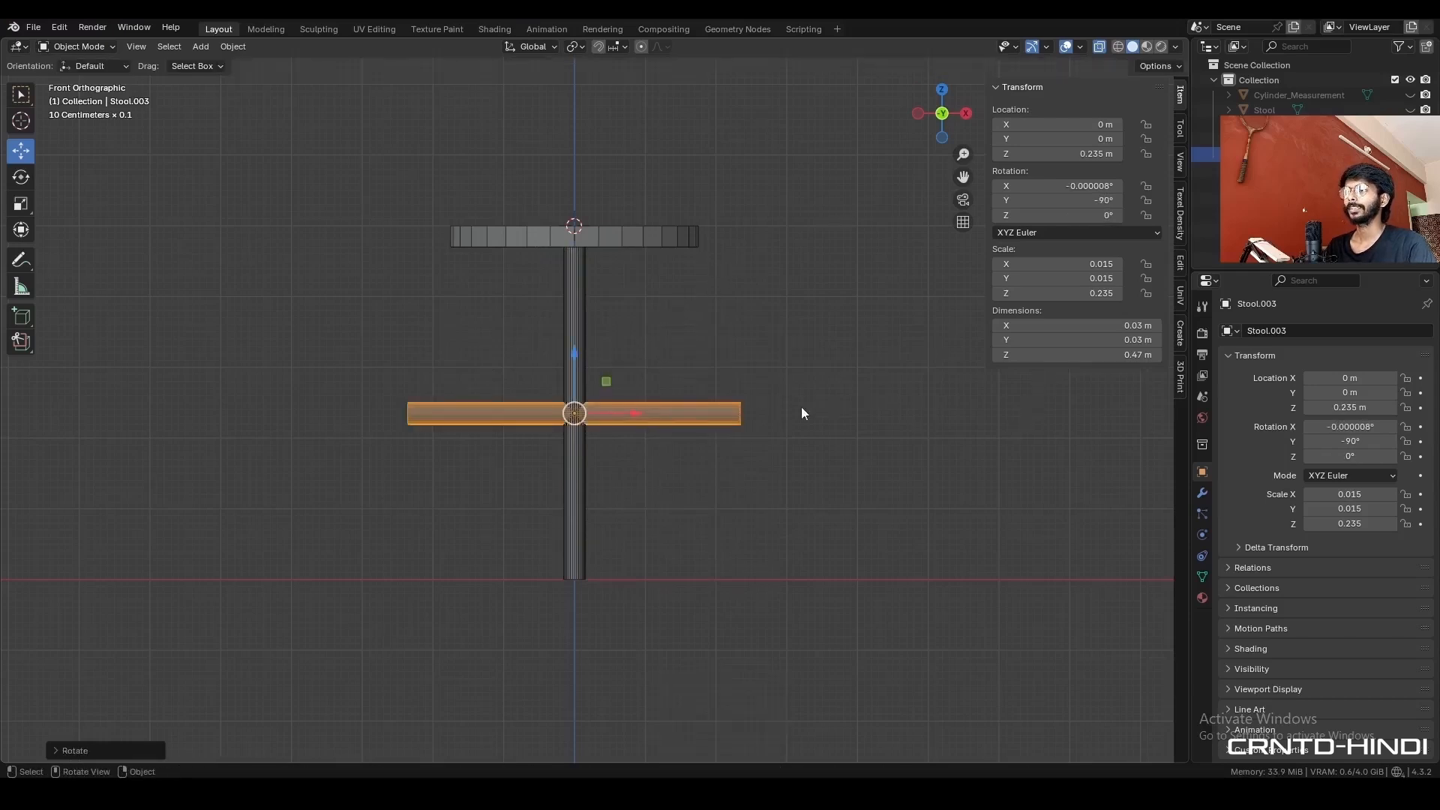
{"action": "left_click", "coordinate": [1110, 354]}
{"action": "type", "text": "40cm"}
{"action": "key", "text": "Return"}
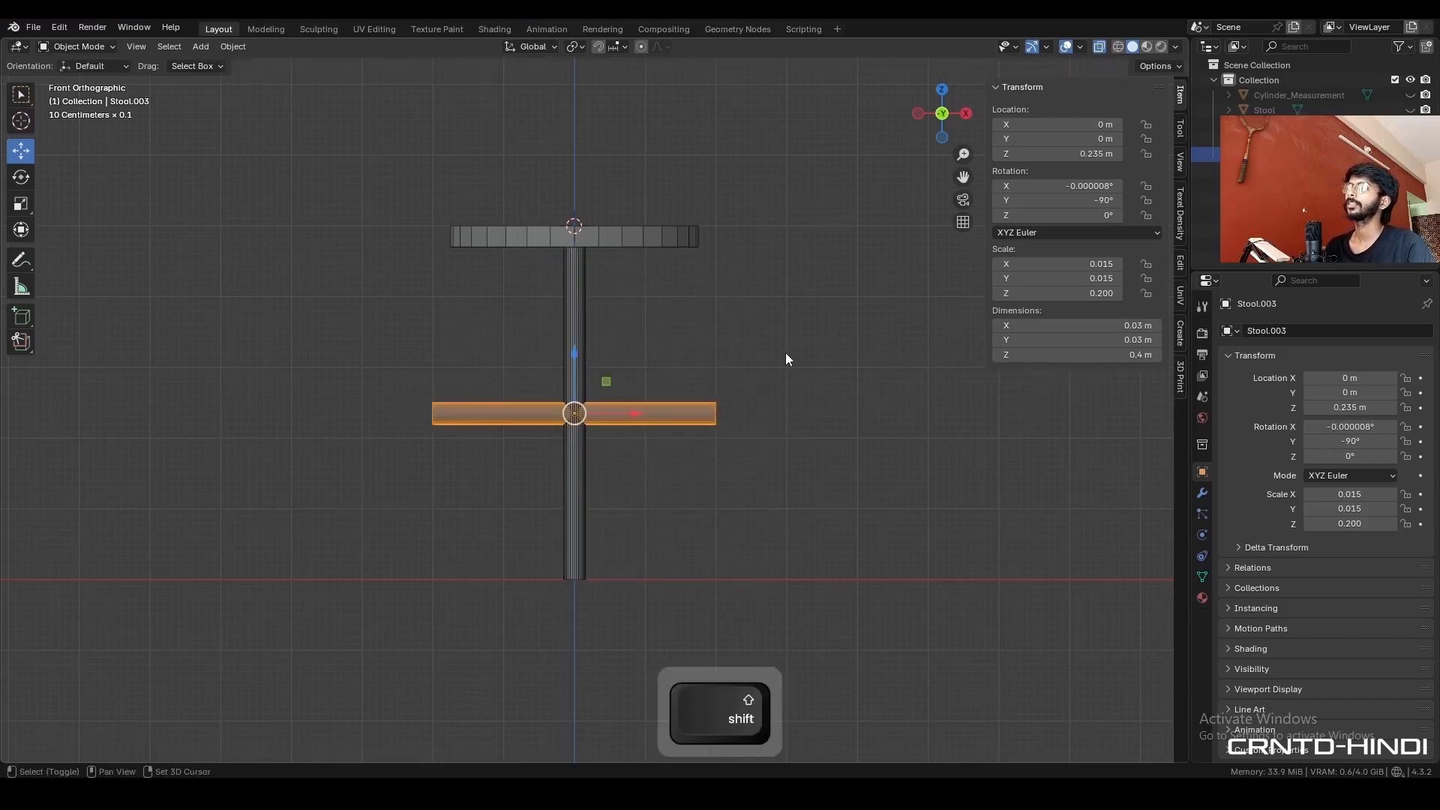
- Snap the 3D cursor to the world origin and move the horizontal cylinder onto it
{"action": "key", "text": "shift+s"}
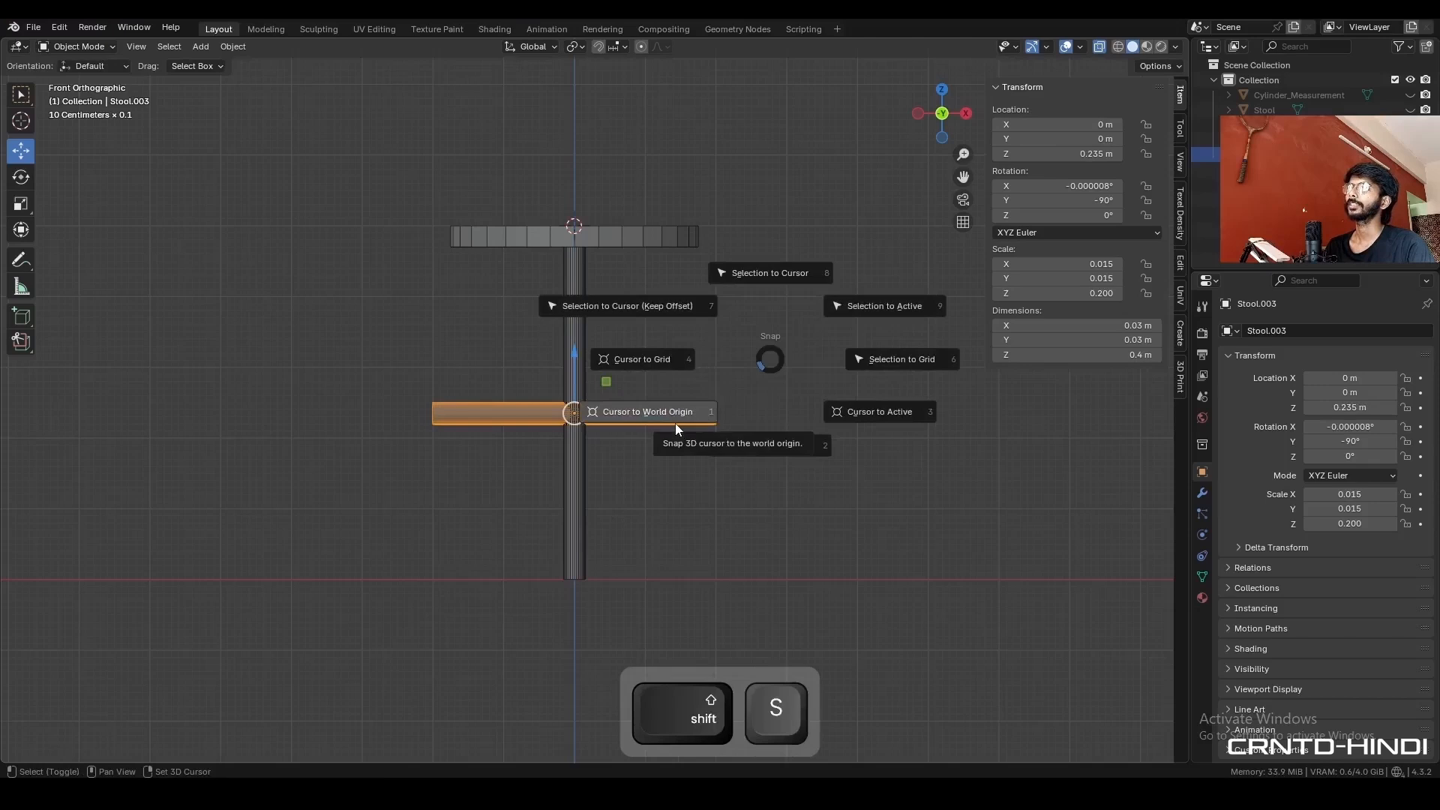
{"action": "left_click", "coordinate": [675, 422]}
{"action": "key", "text": "shift+s"}
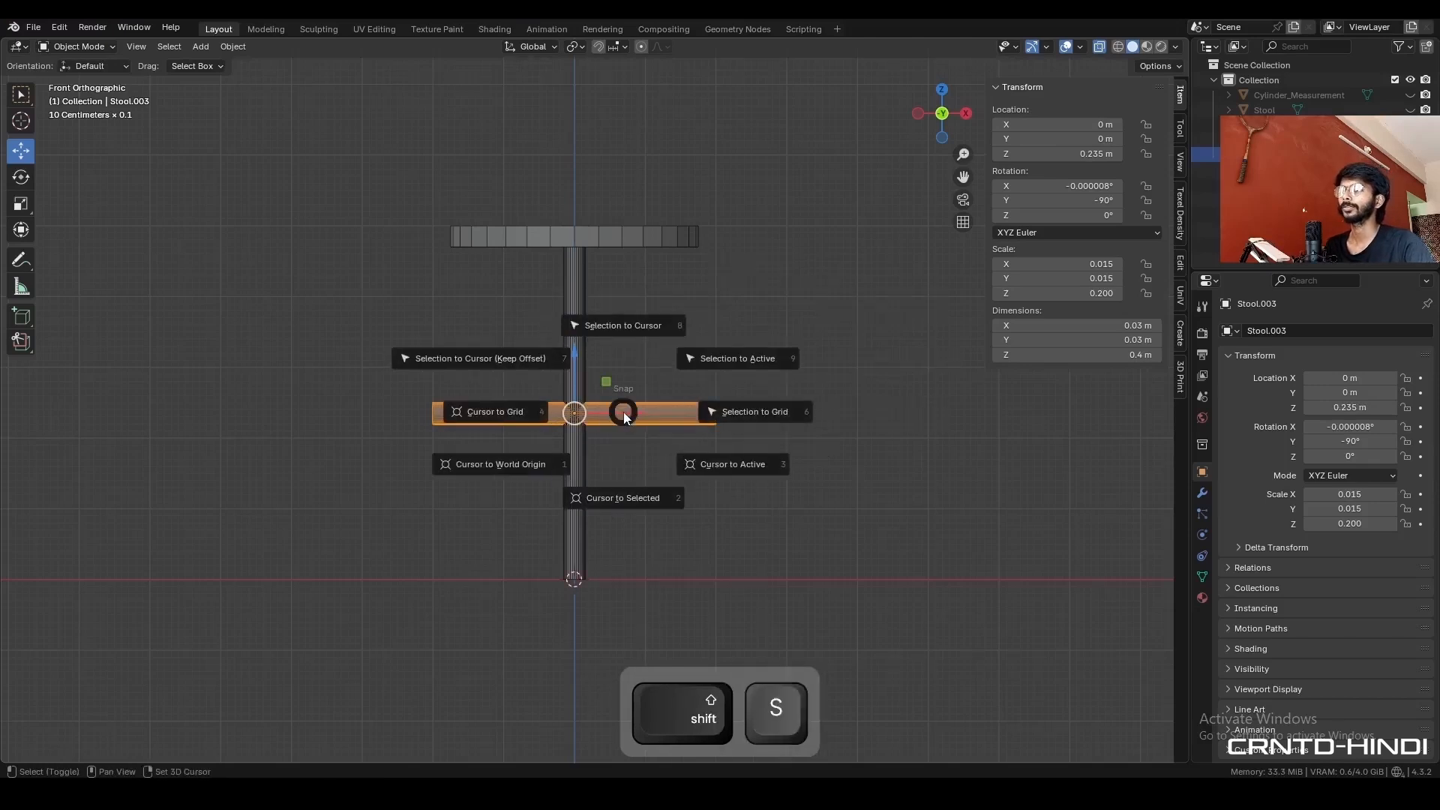
{"action": "left_click", "coordinate": [632, 352]}
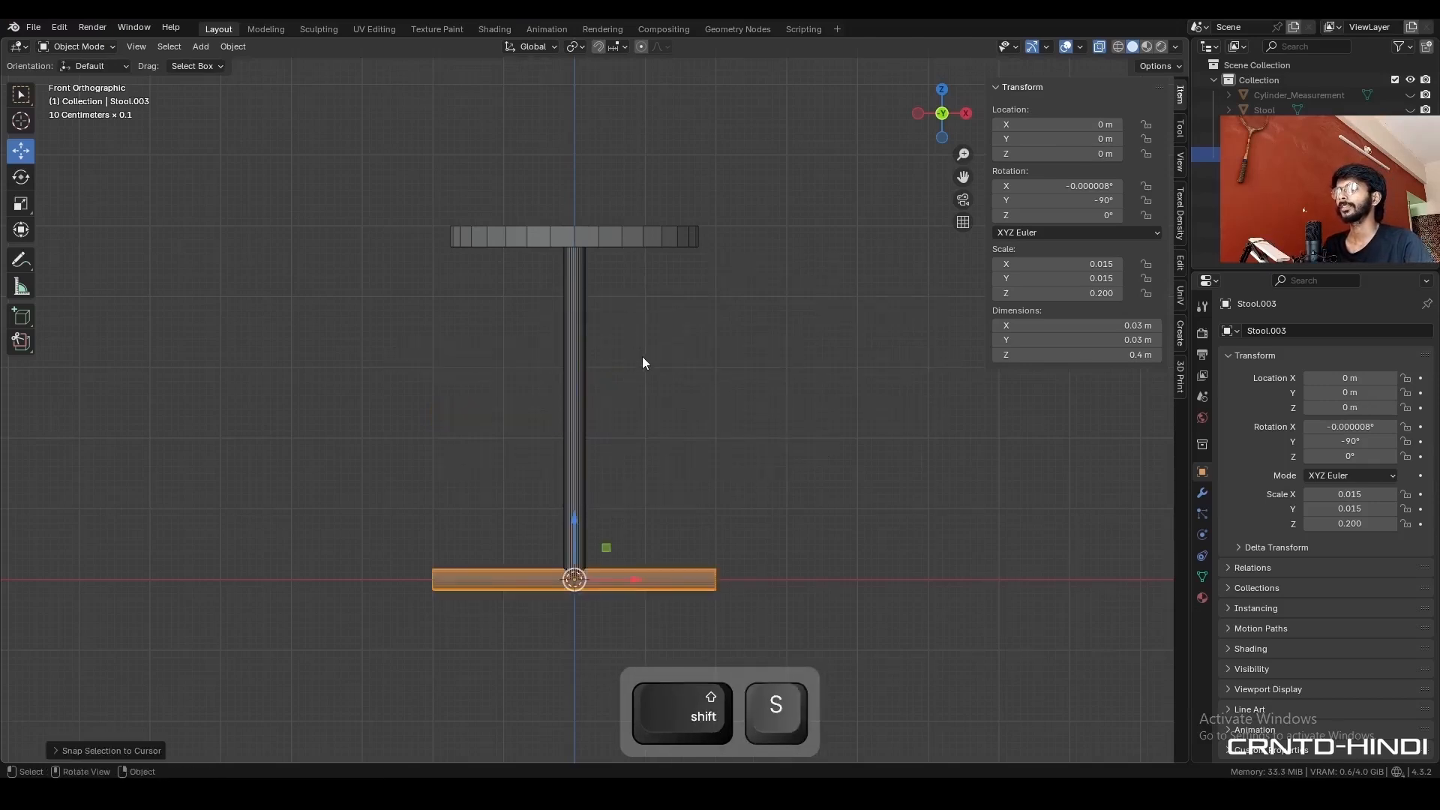
- Rotate the horizontal cylinder 45° clockwise in the top view and deselect it
{"action": "left_click", "coordinate": [941, 91]}
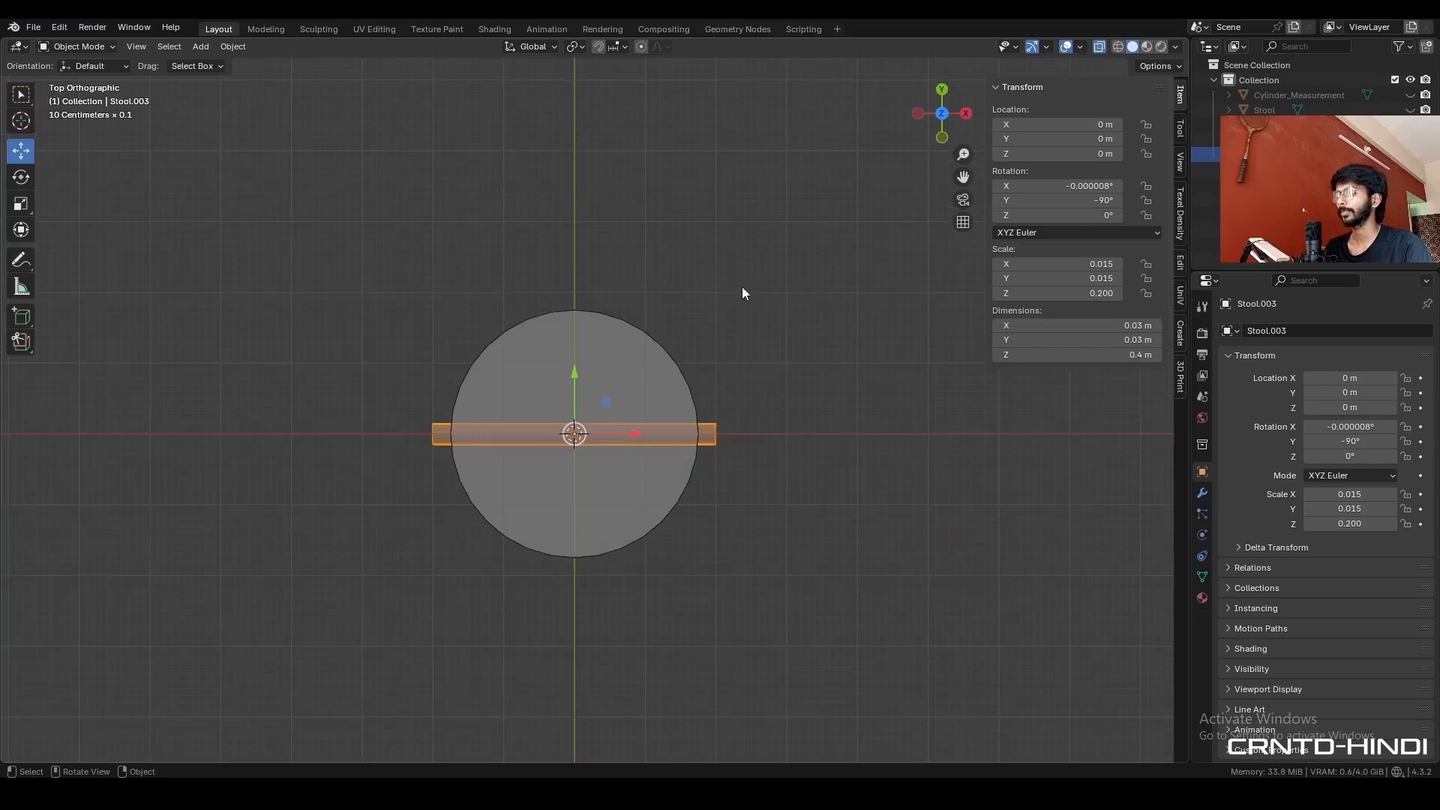
{"action": "key", "text": "r"}
{"action": "left_click", "coordinate": [733, 447], "text": "ctrl"}
{"action": "left_click", "coordinate": [729, 516]}
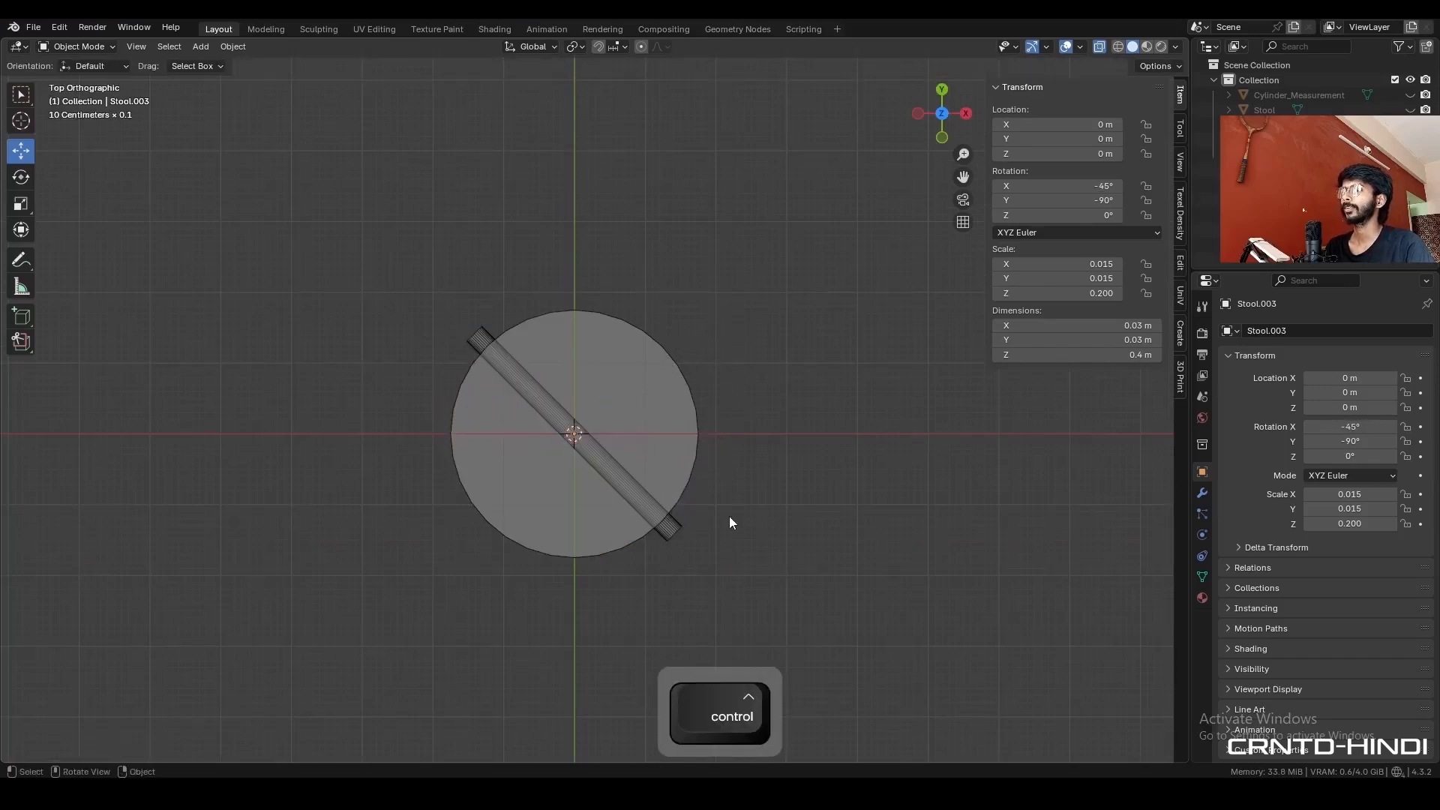
- Turn off X-ray display, select the vertical leg and duplicate it in place
{"action": "middle_click_drag", "start_coordinate": [729, 516], "coordinate": [588, 434]}
{"action": "key", "text": "alt+z"}
{"action": "left_click", "coordinate": [580, 417]}
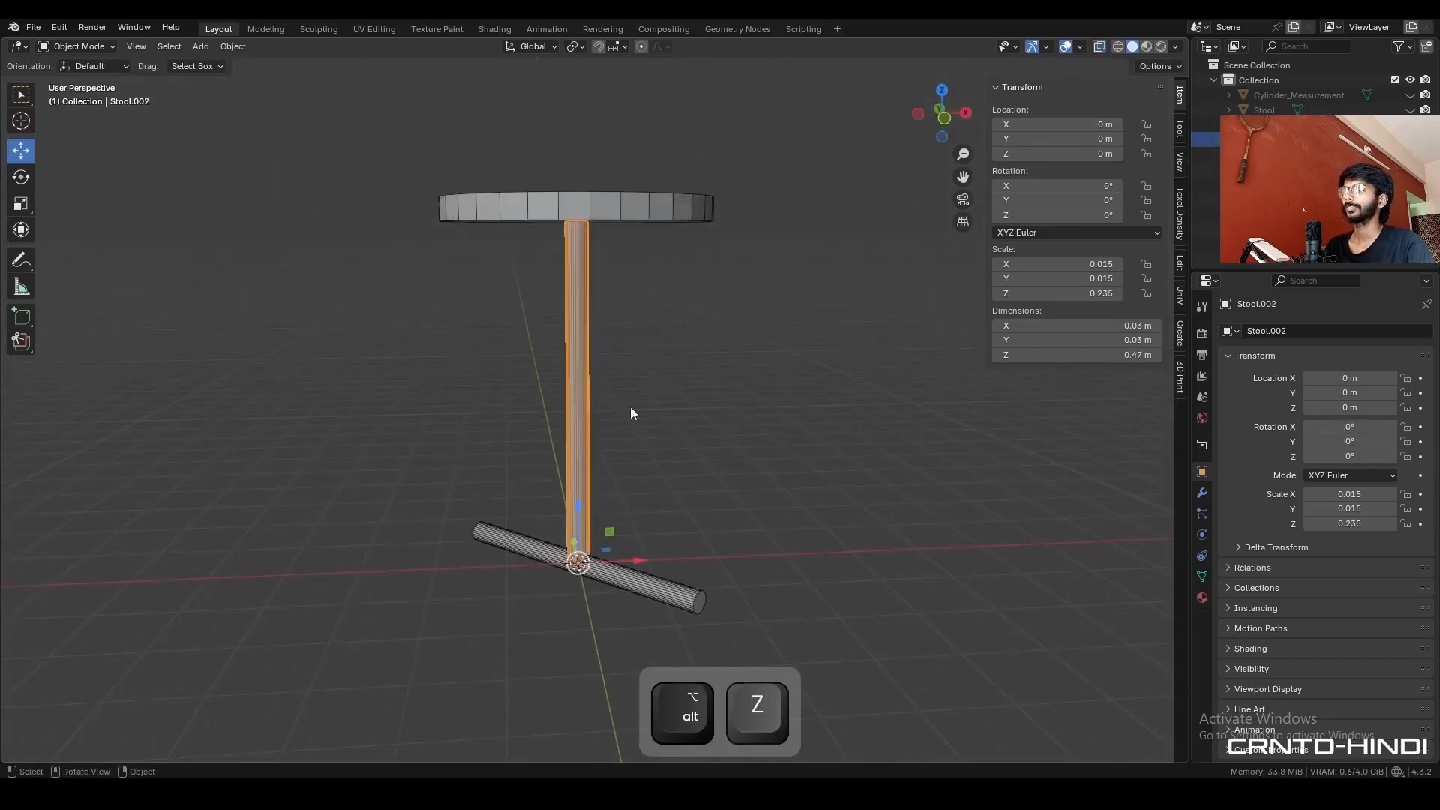
{"action": "key", "text": "shift+d"}
{"action": "right_click", "coordinate": [687, 370]}
- Snap the 3D cursor to the front end face of the diagonal horizontal cylinder in Edit Mode
{"action": "middle_click_drag", "start_coordinate": [754, 537], "coordinate": [660, 497]}
{"action": "left_click", "coordinate": [660, 496]}
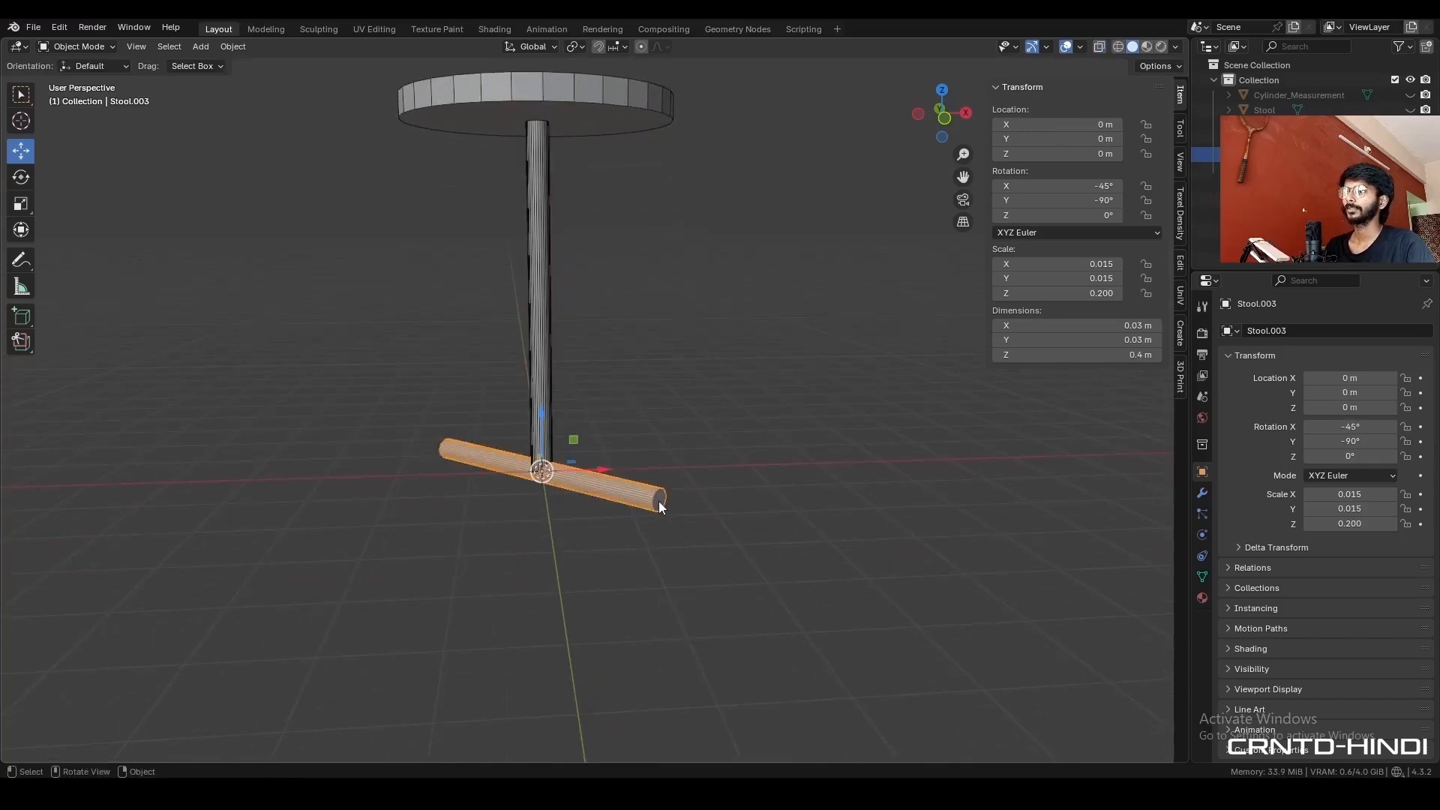
{"action": "key", "text": "Tab"}
{"action": "key", "text": "3"}
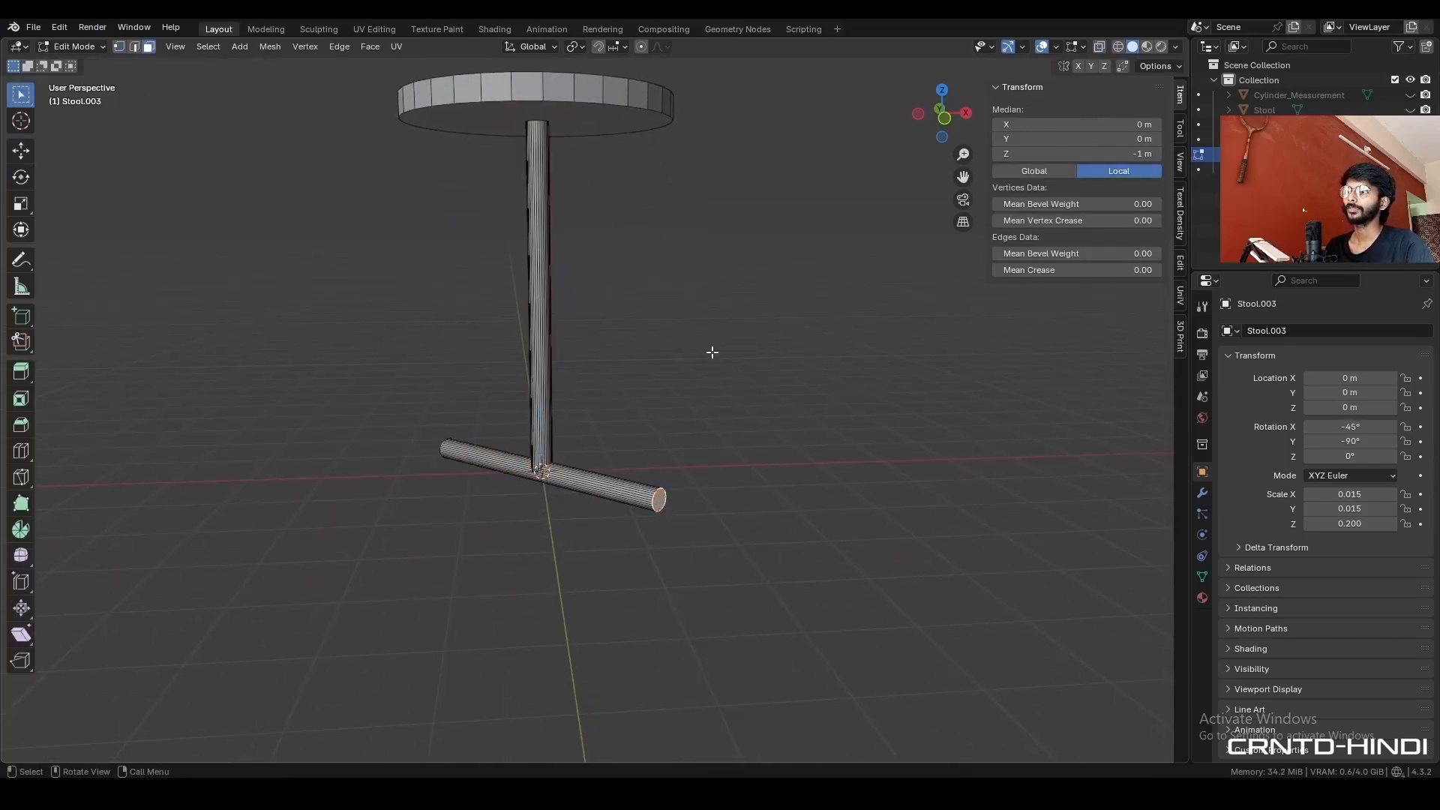
{"action": "key", "text": "shift"}
{"action": "key", "text": "shift+s"}
{"action": "left_click", "coordinate": [707, 405]}
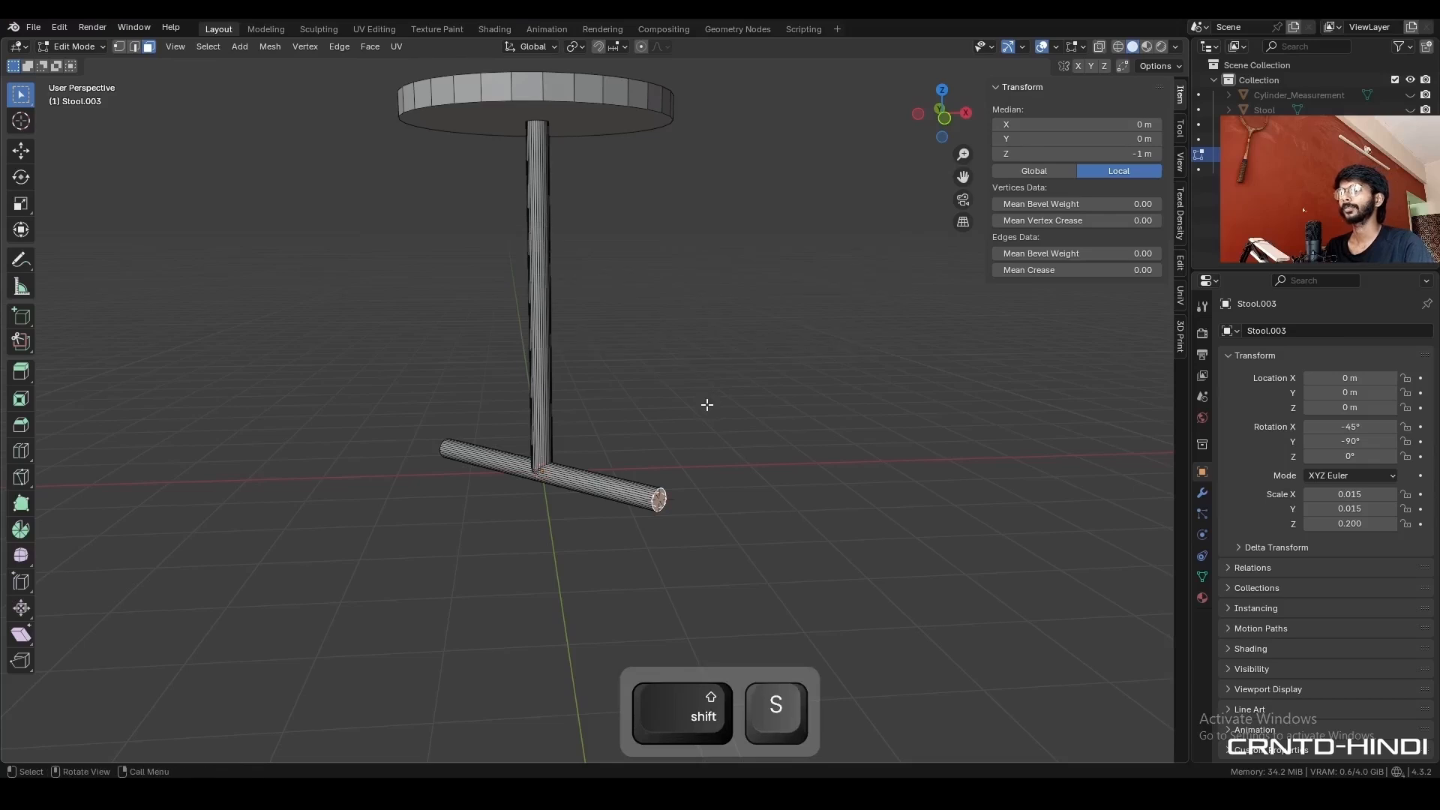
- Rotate one vertical leg to -45° about Z and snap it to the 3D cursor at the horizontal cylinder's end
{"action": "key", "text": "Tab"}
{"action": "left_click", "coordinate": [537, 375]}
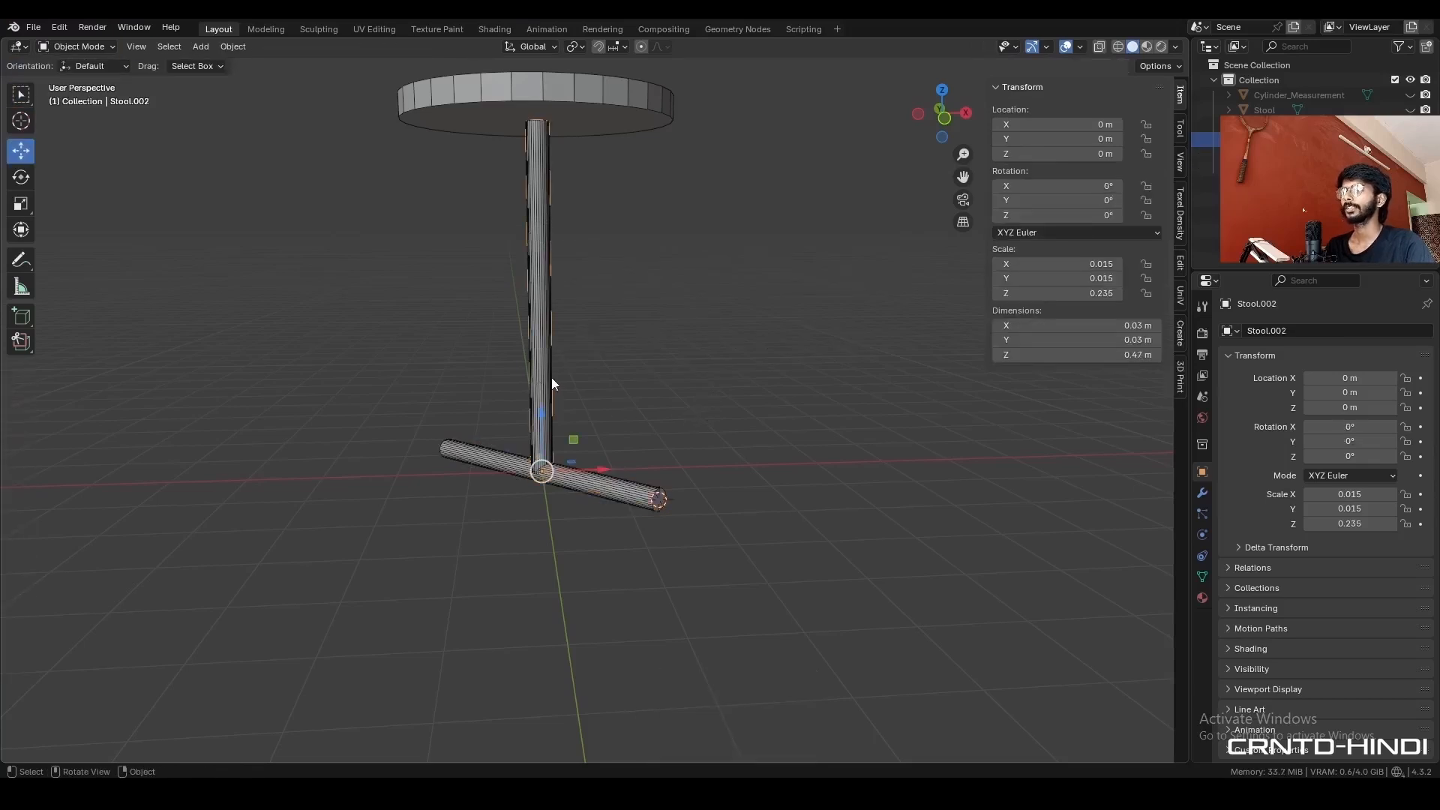
{"action": "left_click", "coordinate": [943, 90]}
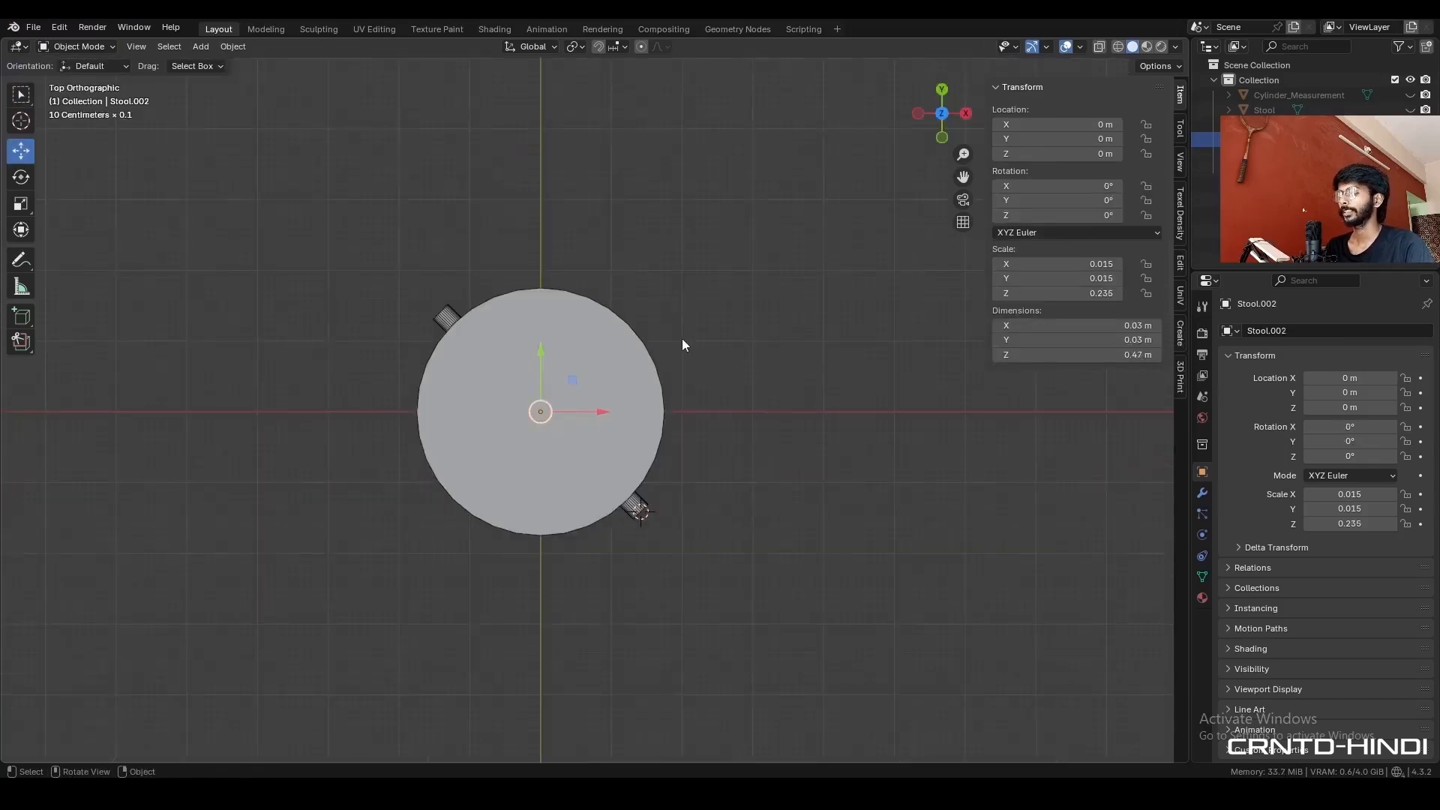
{"action": "key", "text": "r"}
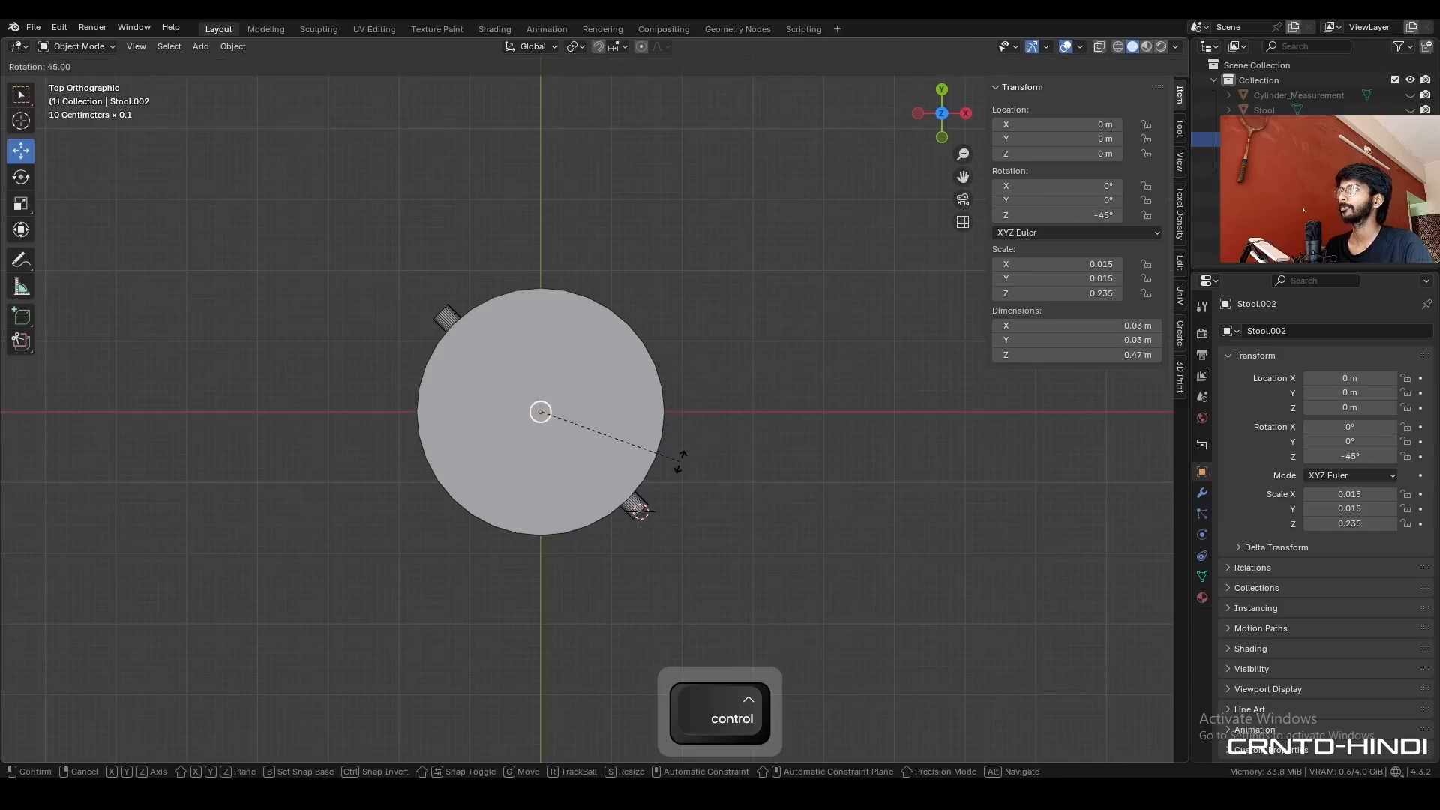
{"action": "left_click", "coordinate": [679, 461]}
{"action": "key", "text": "shift+s"}
{"action": "left_click", "coordinate": [747, 379]}
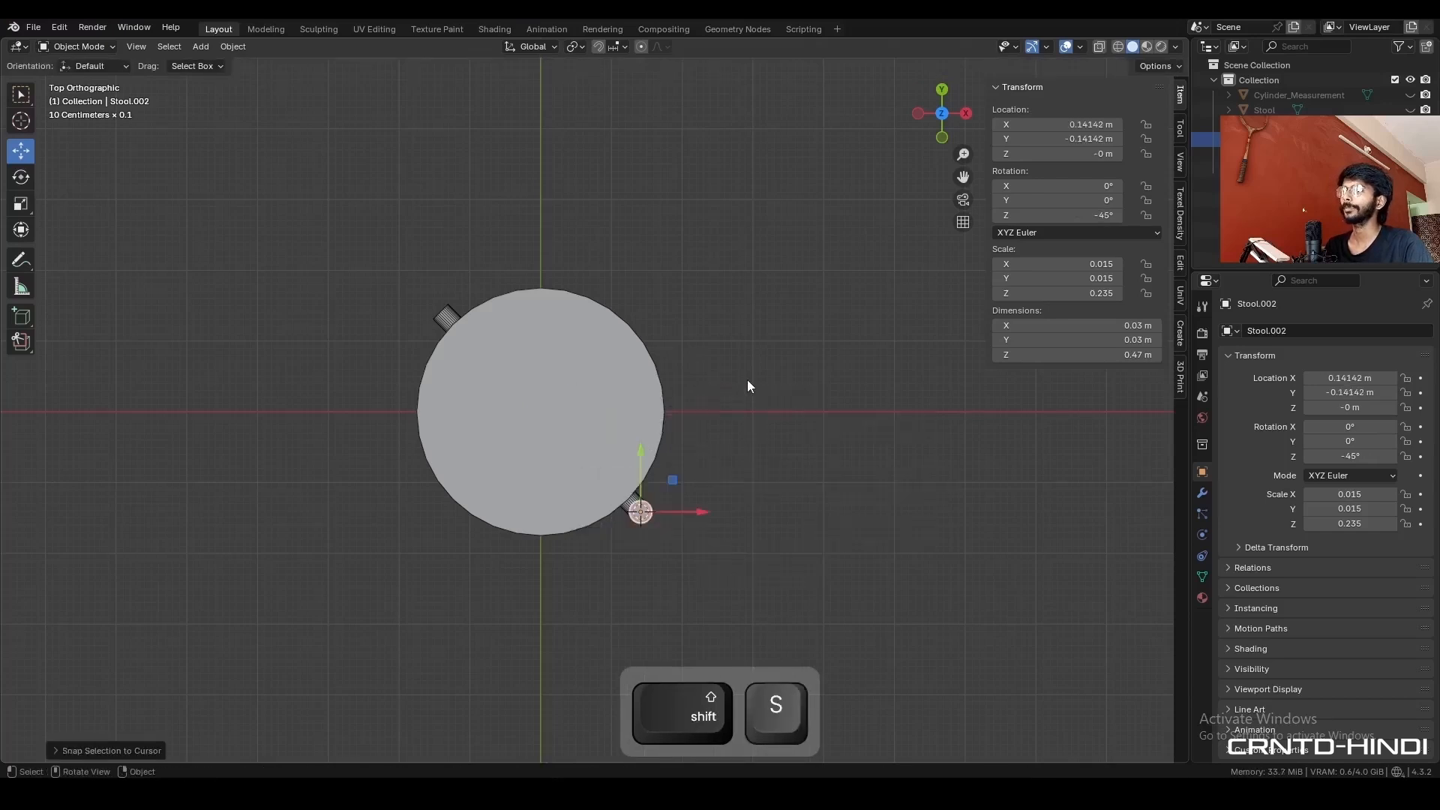
- Switch the transform orientation to Normal and tilt the outer leg inward to a Y rotation of -10°
{"action": "middle_click_drag", "start_coordinate": [781, 534], "coordinate": [755, 403]}
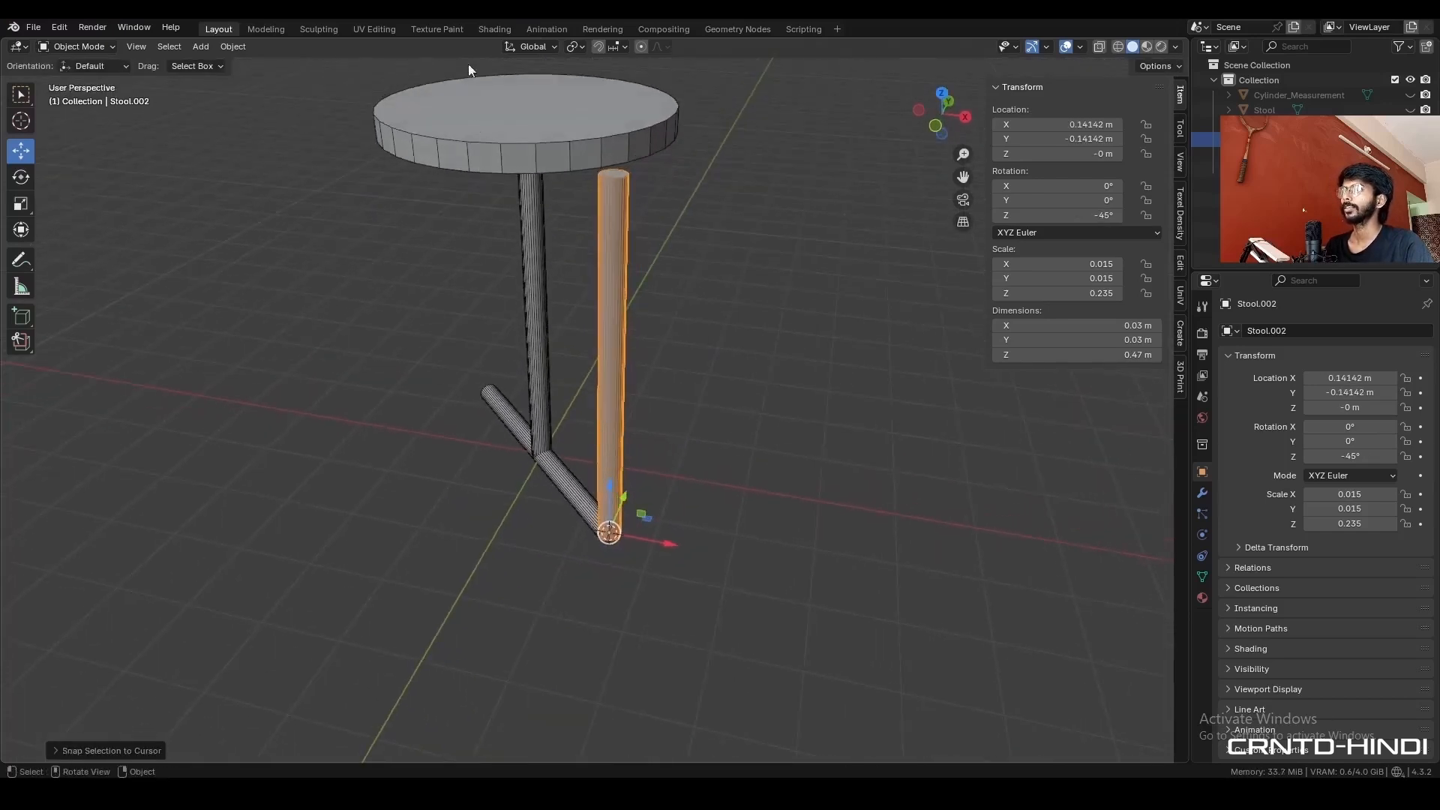
{"action": "left_click", "coordinate": [545, 44]}
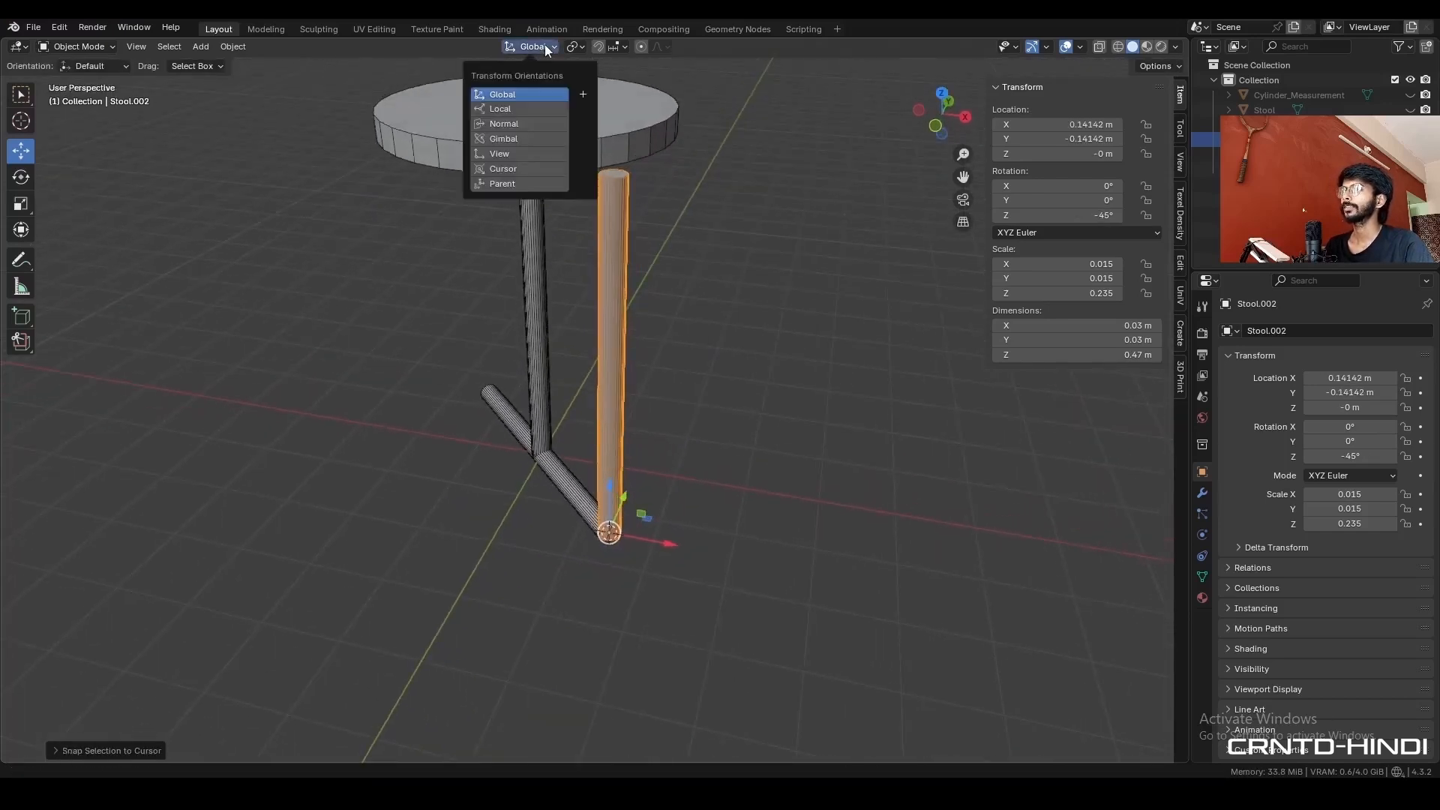
{"action": "left_click", "coordinate": [526, 127]}
{"action": "middle_click_drag", "start_coordinate": [534, 152], "coordinate": [696, 294]}
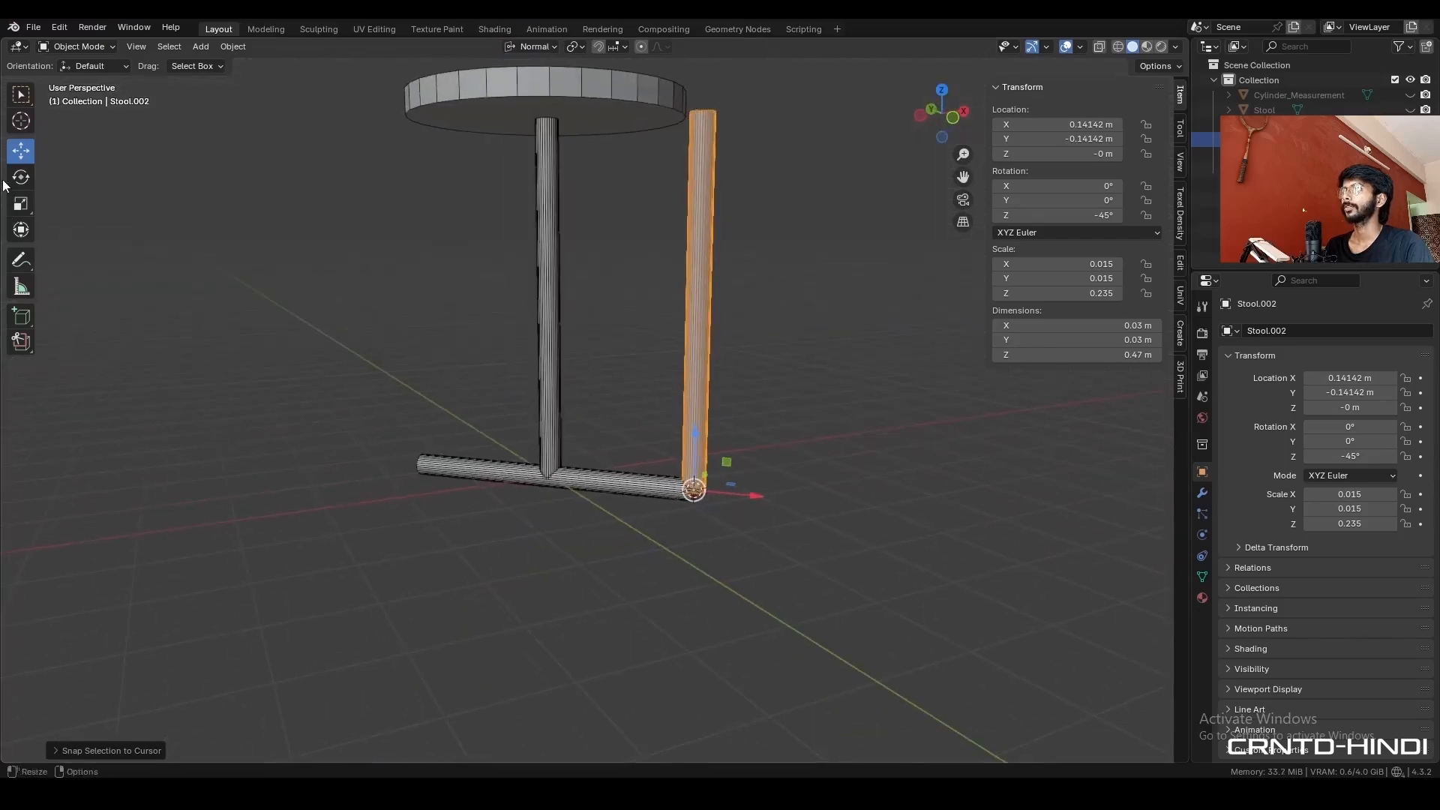
{"action": "left_click", "coordinate": [20, 177]}
{"action": "left_click_drag", "start_coordinate": [718, 422], "coordinate": [713, 432], "text": "ctrl"}
{"action": "left_click", "coordinate": [731, 282]}
{"action": "middle_click_drag", "start_coordinate": [710, 351], "coordinate": [480, 395]}
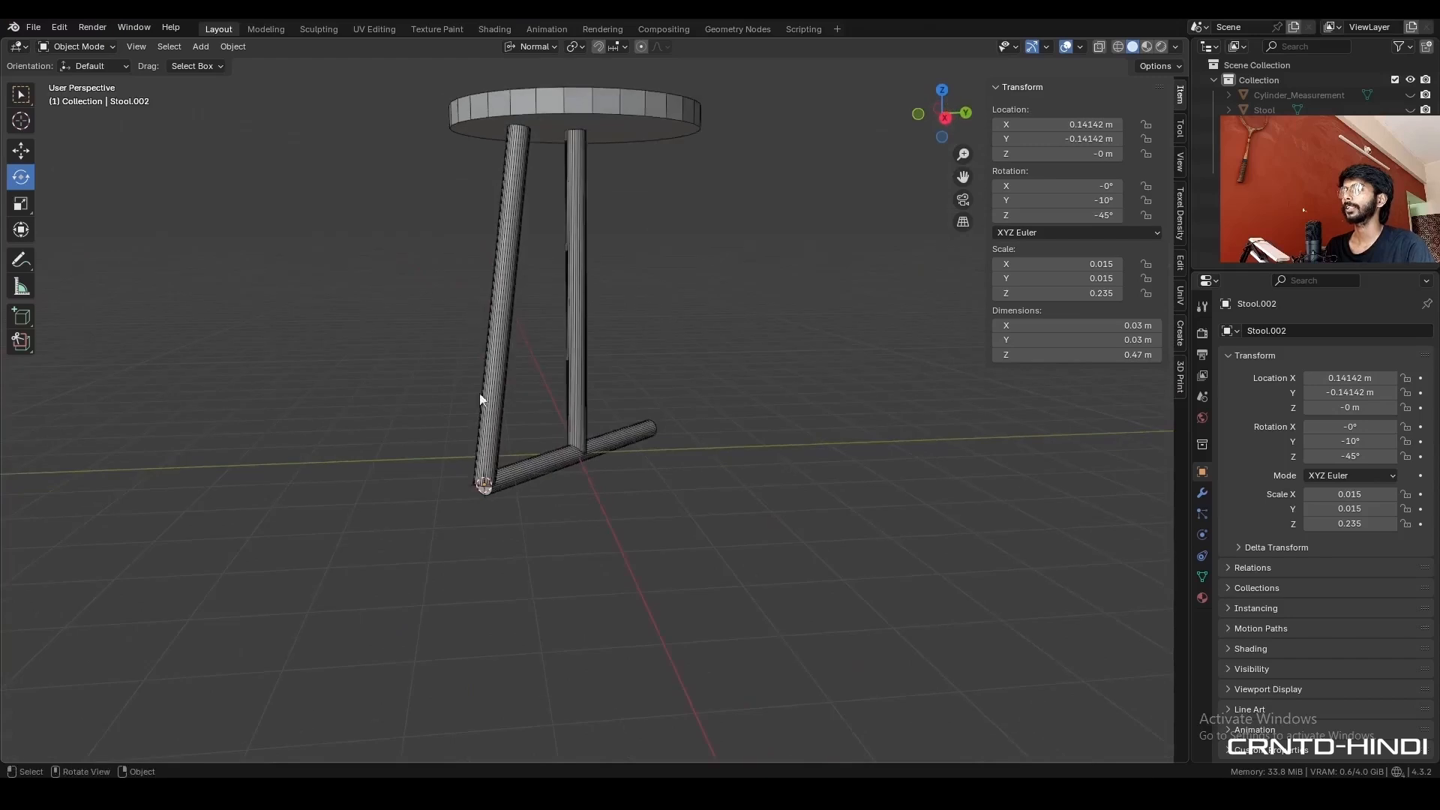
- Select the tilted leg and set the transform orientation back to Global
{"action": "left_click", "coordinate": [508, 316]}
{"action": "left_click", "coordinate": [943, 90]}
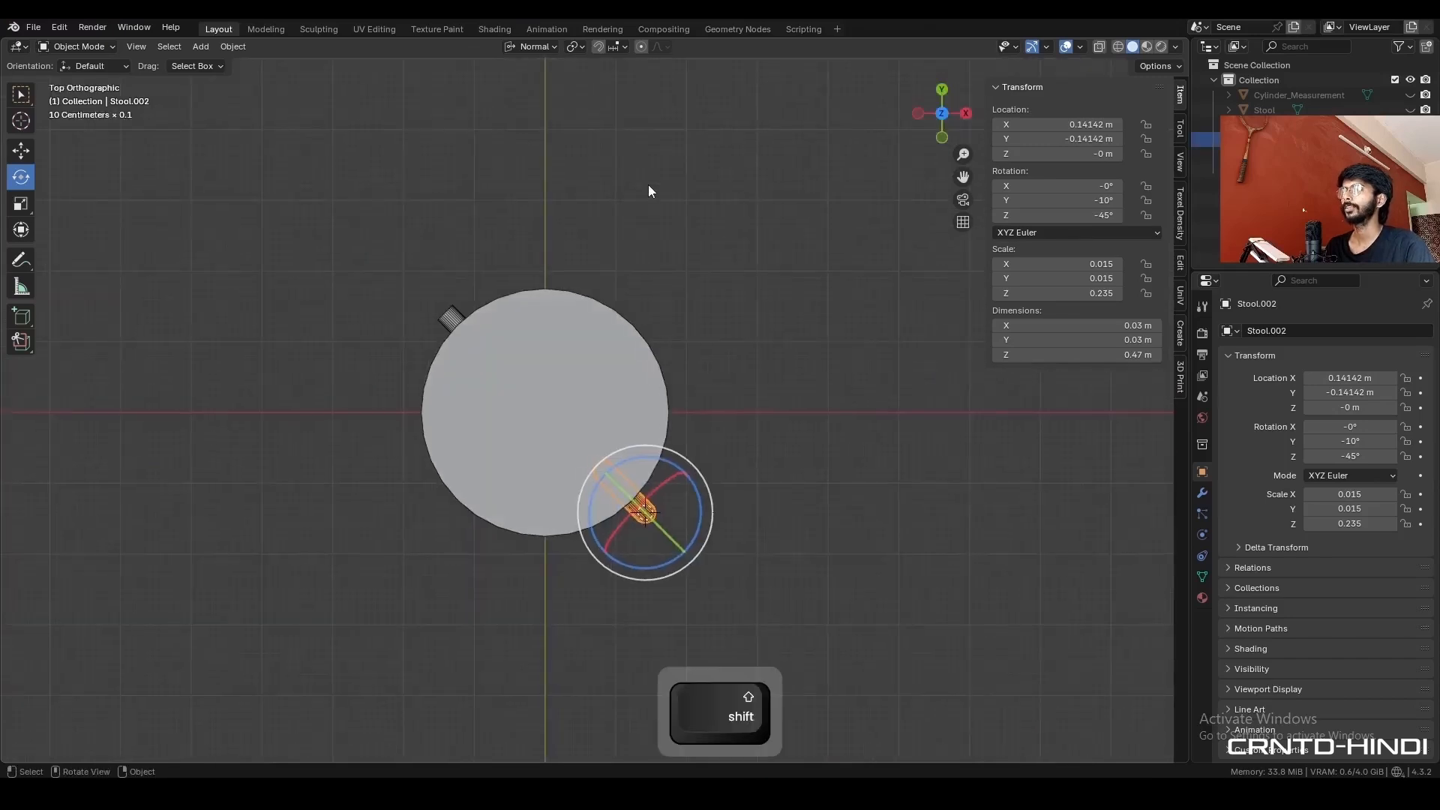
{"action": "left_click", "coordinate": [534, 47]}
{"action": "left_click", "coordinate": [534, 92]}
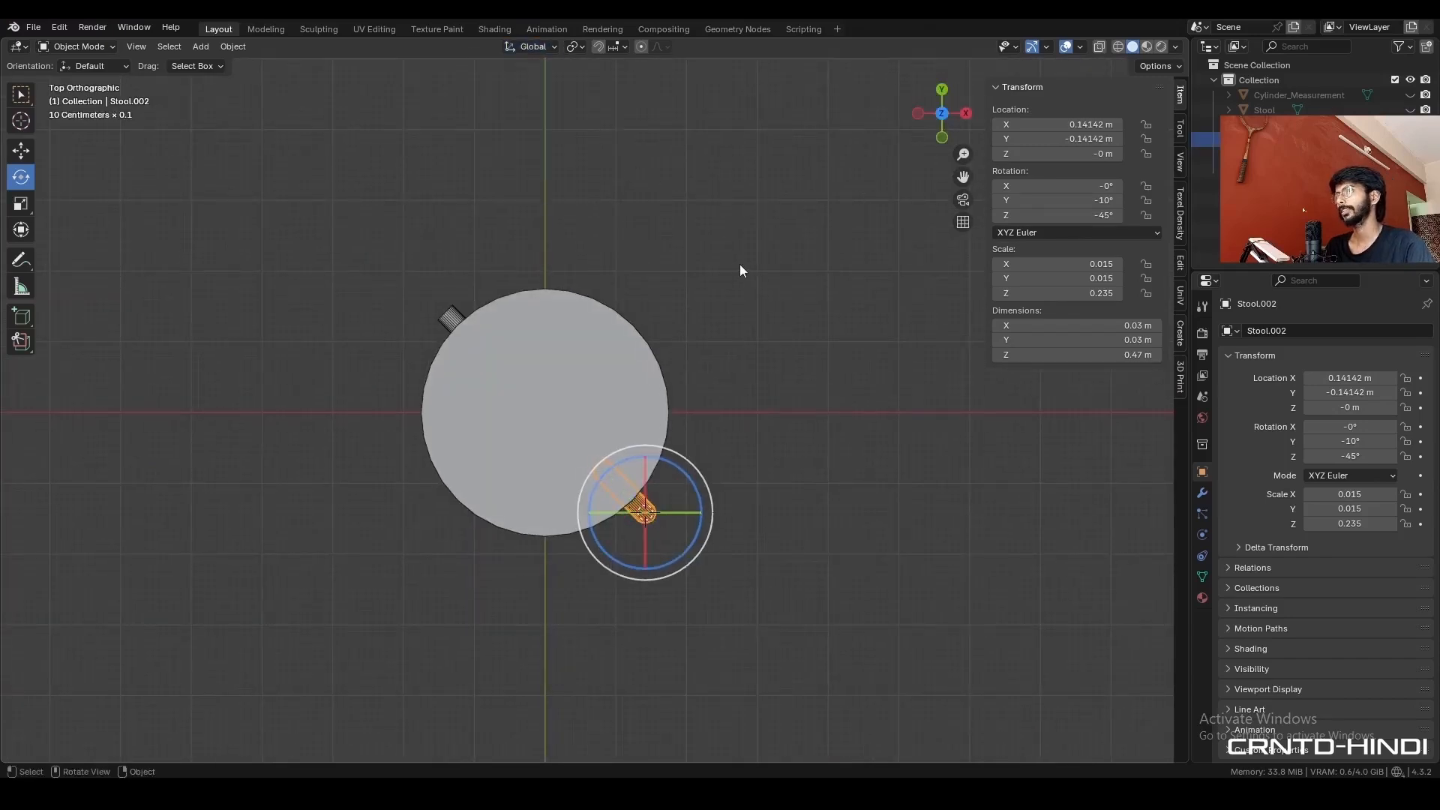
- Save the stool file and snap the 3D cursor to the world origin
{"action": "left_click", "coordinate": [749, 401]}
{"action": "key", "text": "ctrl+s"}
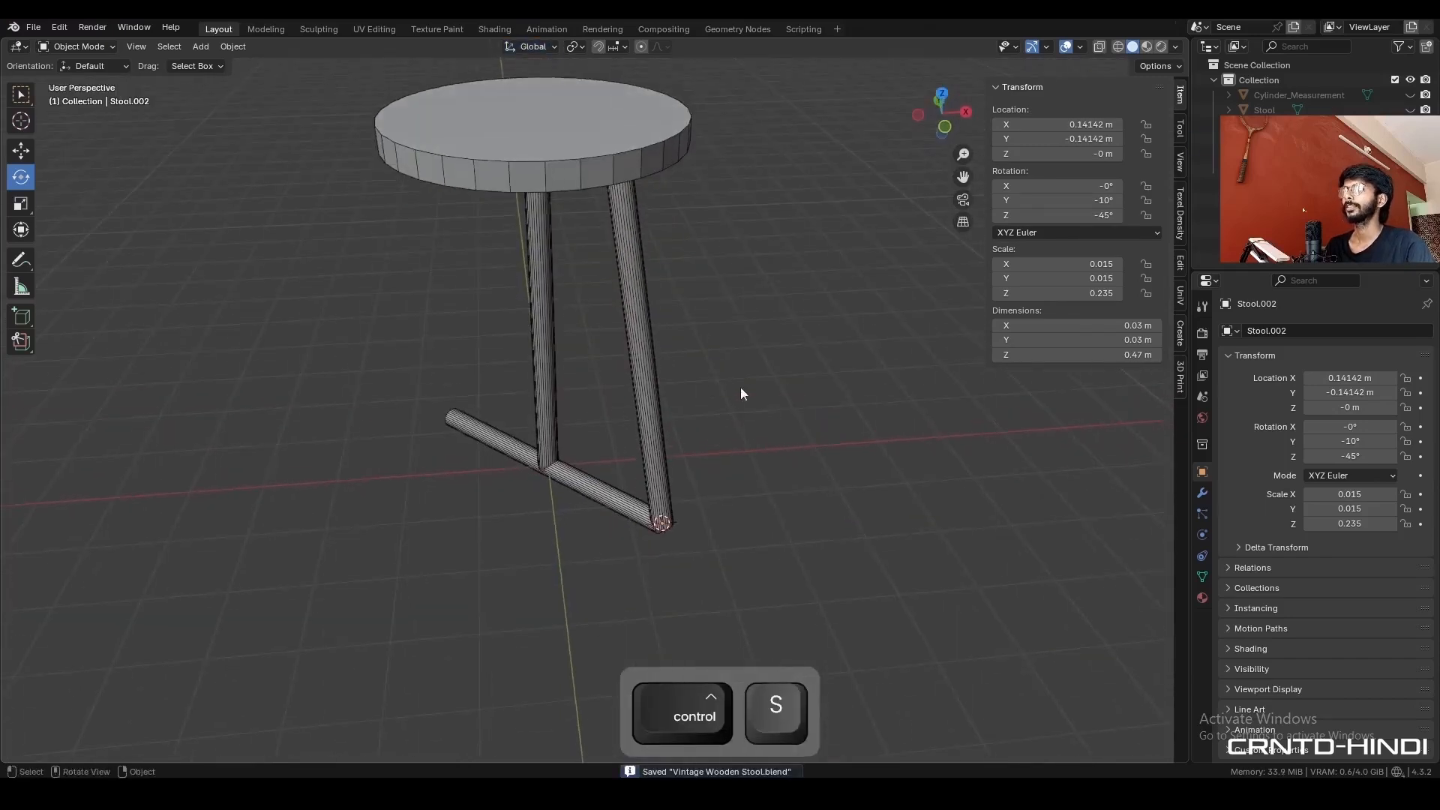
{"action": "key", "text": "ctrl+z"}
{"action": "key", "text": "shift+s"}
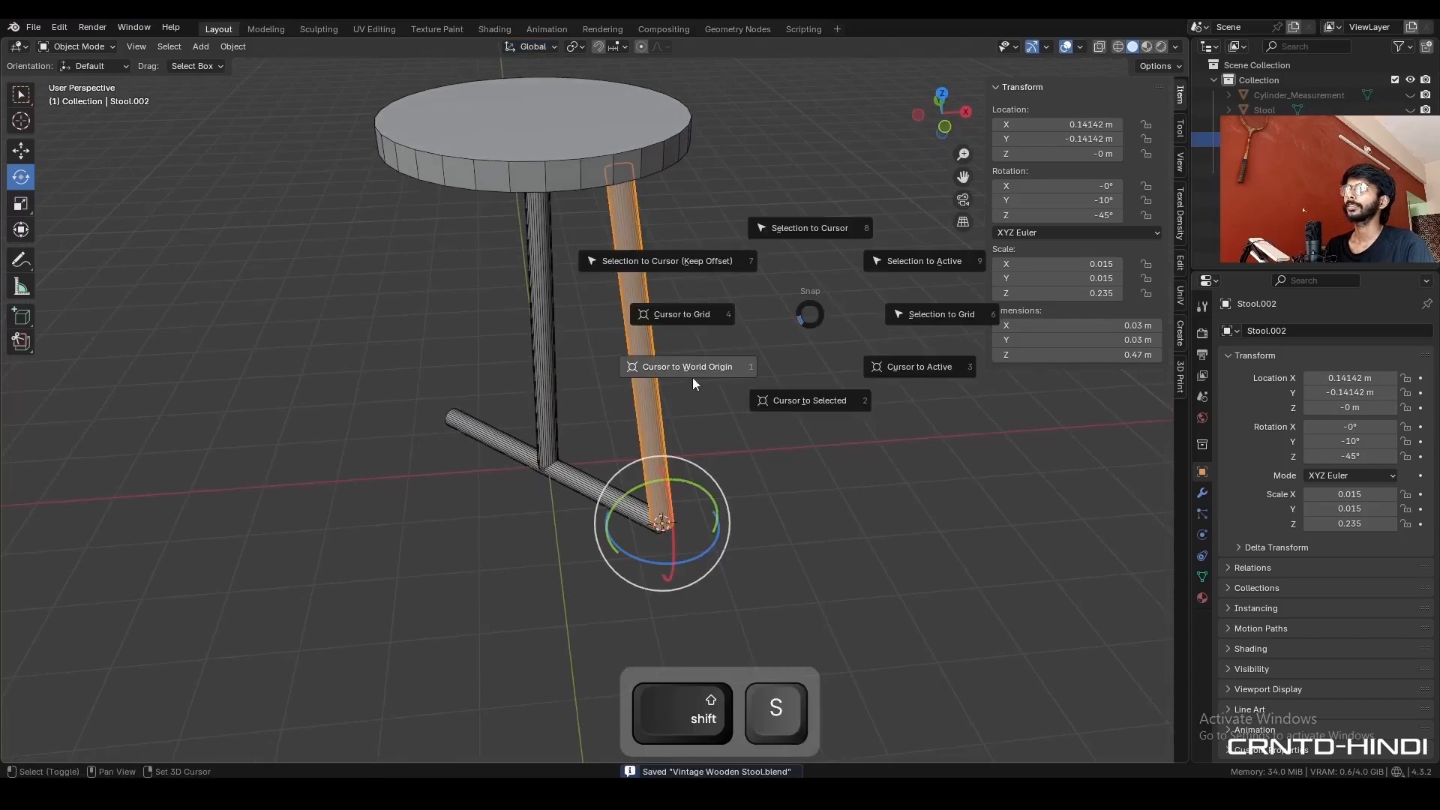
{"action": "left_click", "coordinate": [678, 384]}
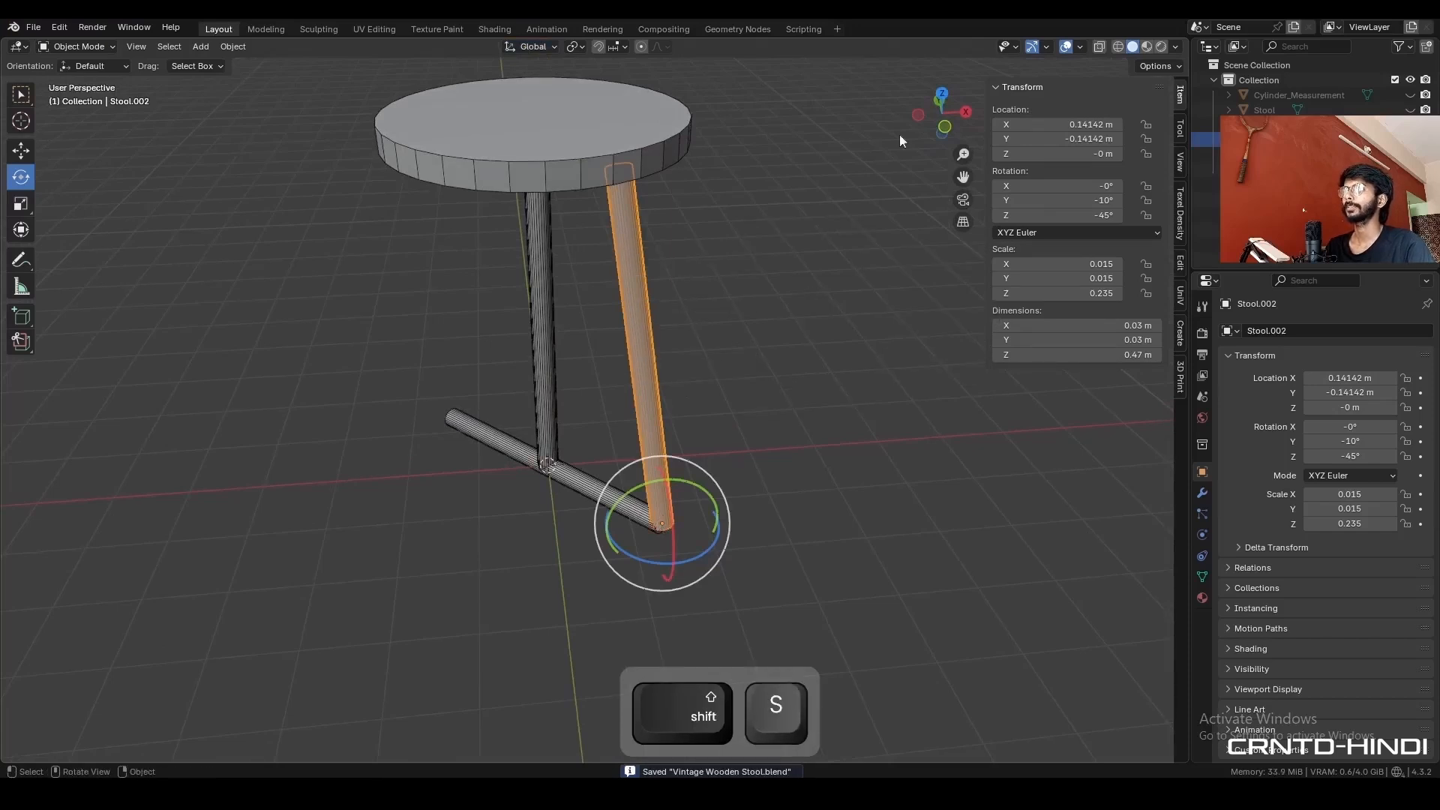
- Set the pivot point to the 3D cursor, then duplicate the tilted leg and rotate the copy 90° clockwise in the top view
{"action": "left_click", "coordinate": [943, 93]}
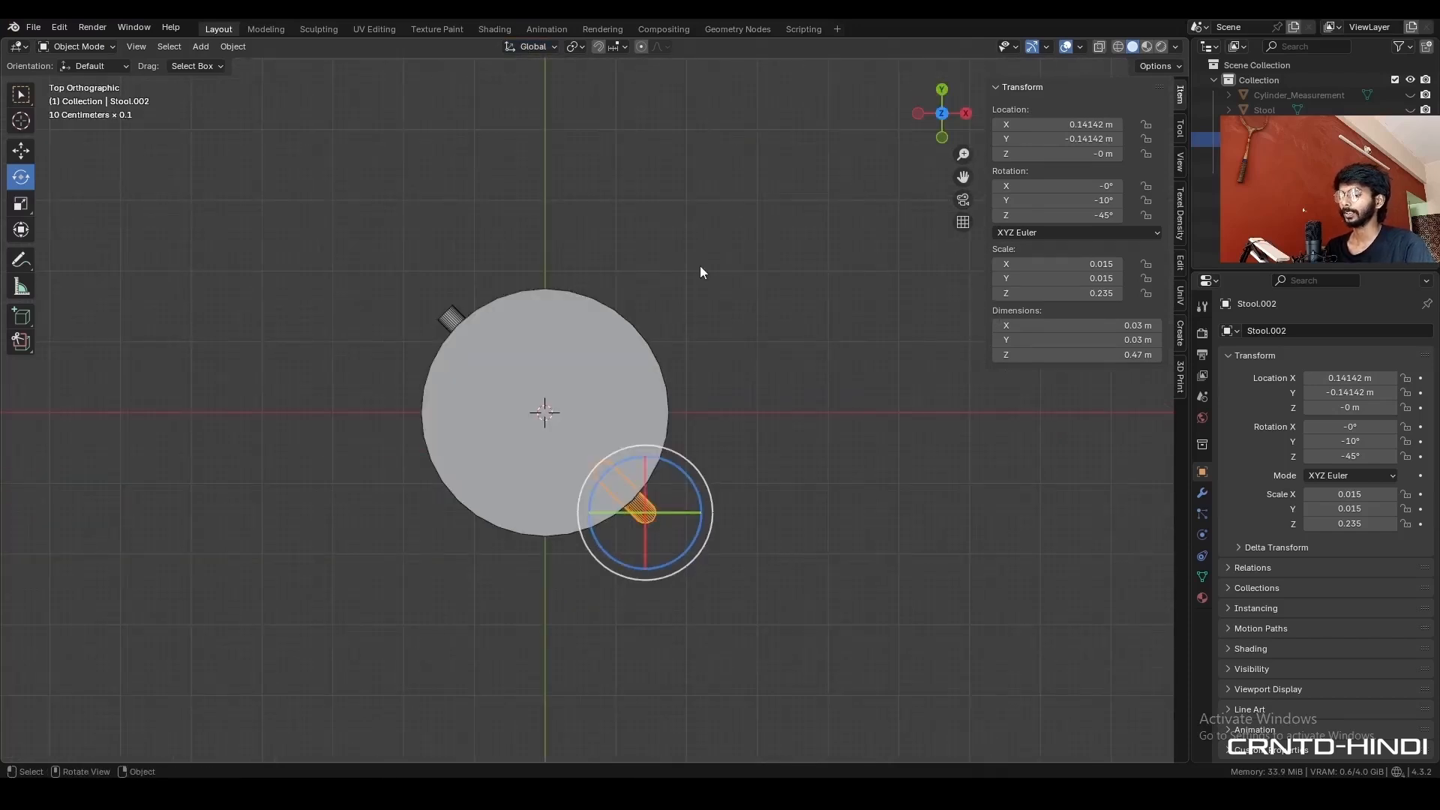
{"action": "key", "text": "shift+s"}
{"action": "left_click", "coordinate": [817, 268]}
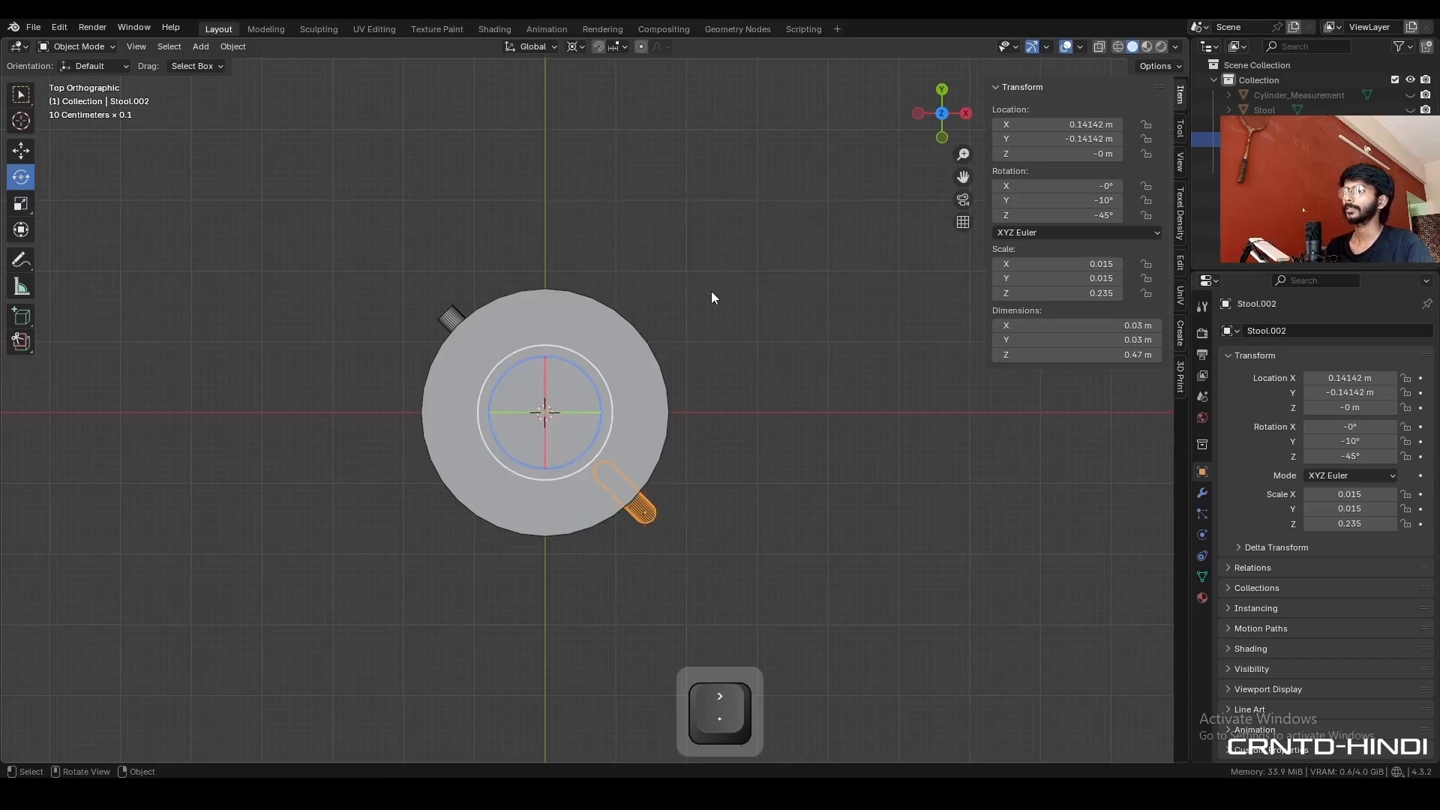
{"action": "key", "text": "shift+d"}
{"action": "right_click", "coordinate": [731, 345]}
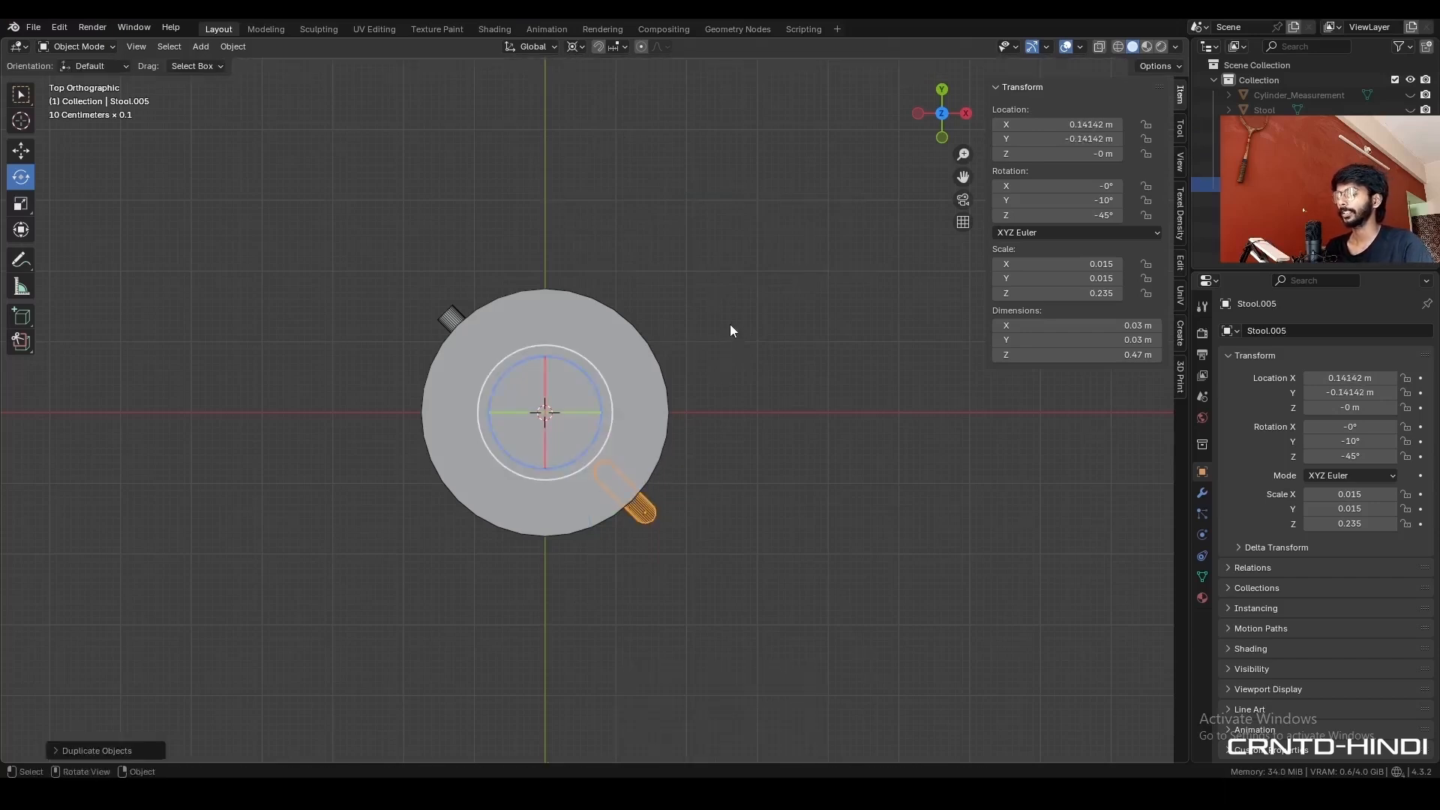
{"action": "key", "text": "r"}
{"action": "key", "text": "ctrl"}
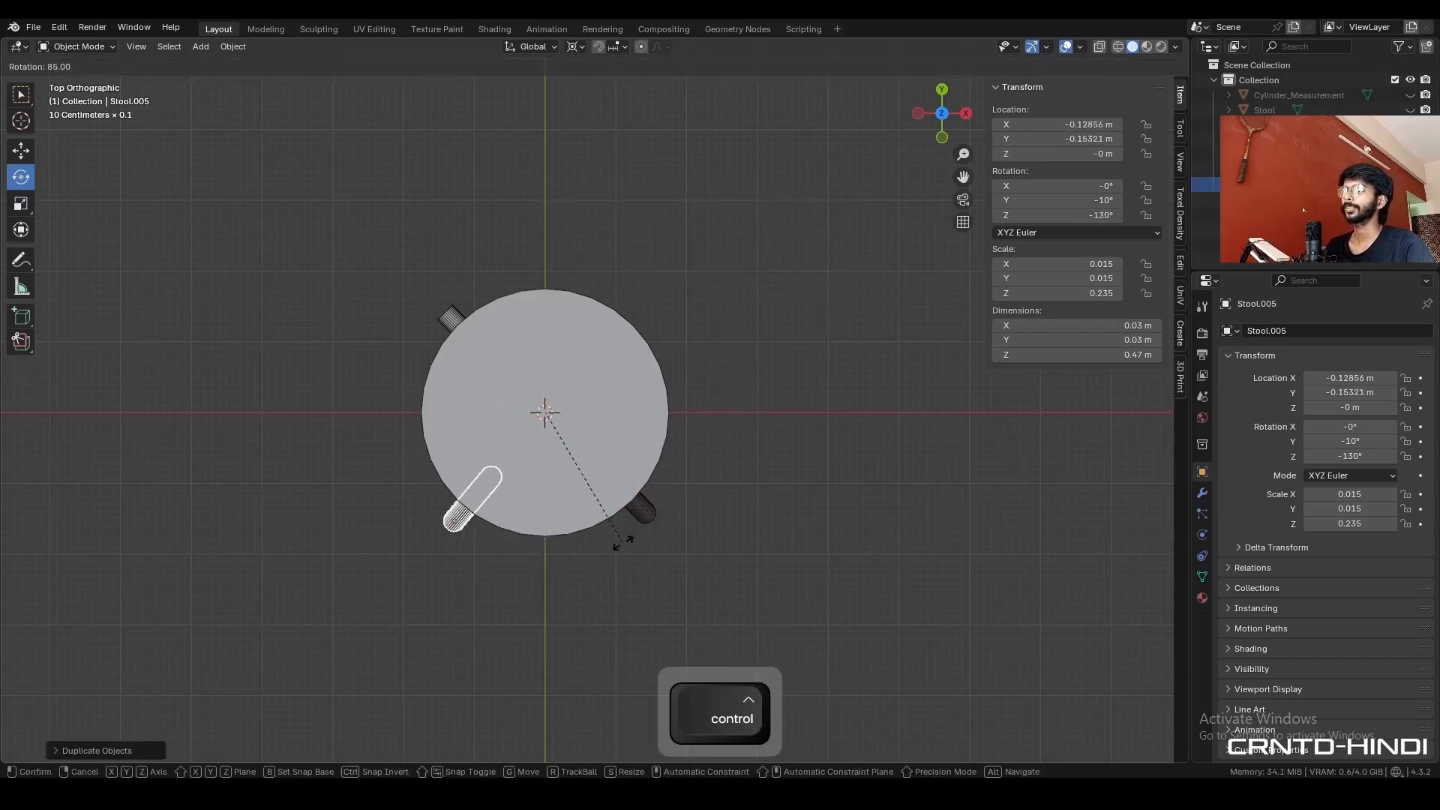
{"action": "left_click", "coordinate": [609, 546]}
- Select both tilted legs, duplicate them and rotate the copies 180° around the 3D cursor to complete four legs
{"action": "left_click", "coordinate": [646, 510], "text": "shift"}
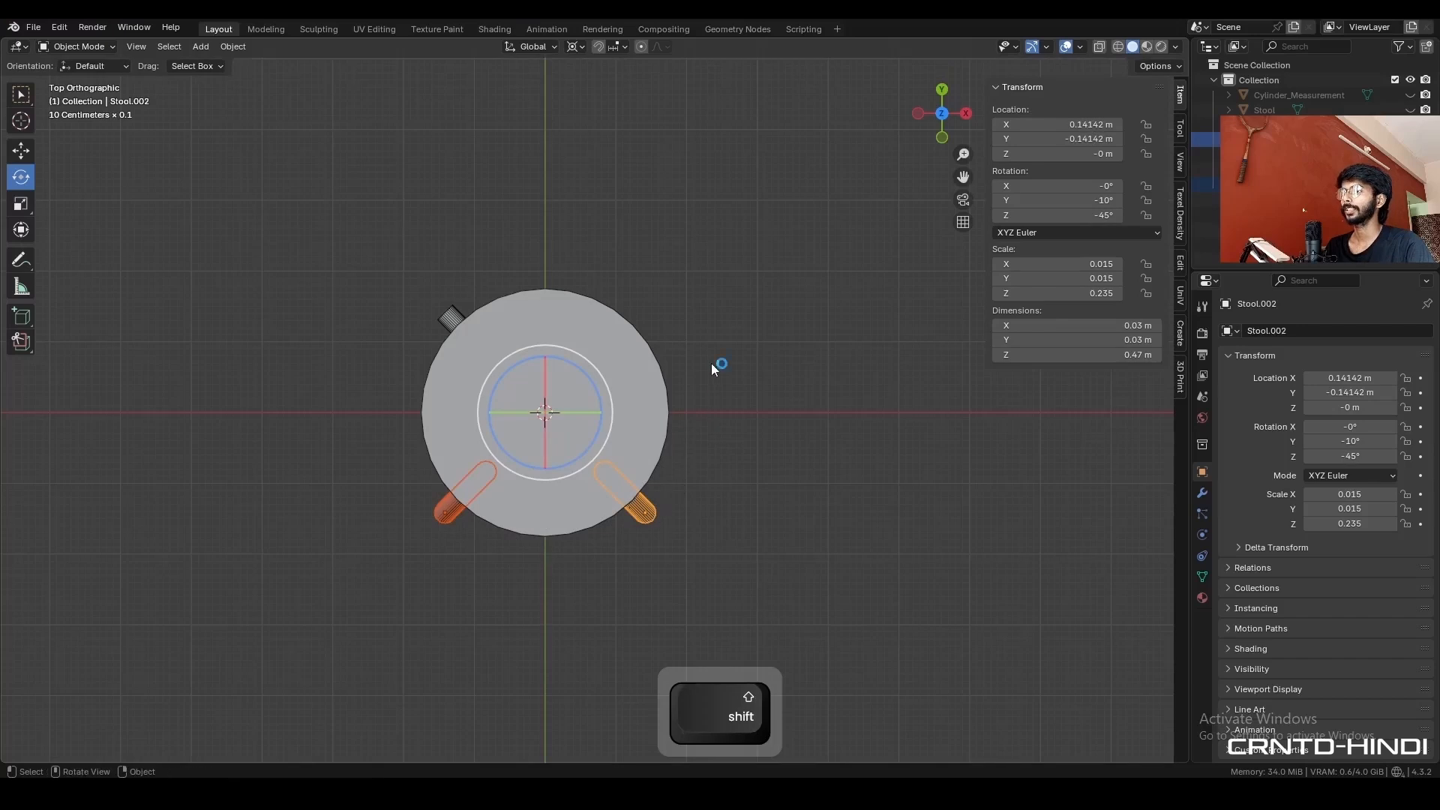
{"action": "key", "text": "shift+d"}
{"action": "right_click", "coordinate": [717, 341]}
{"action": "key", "text": "r"}
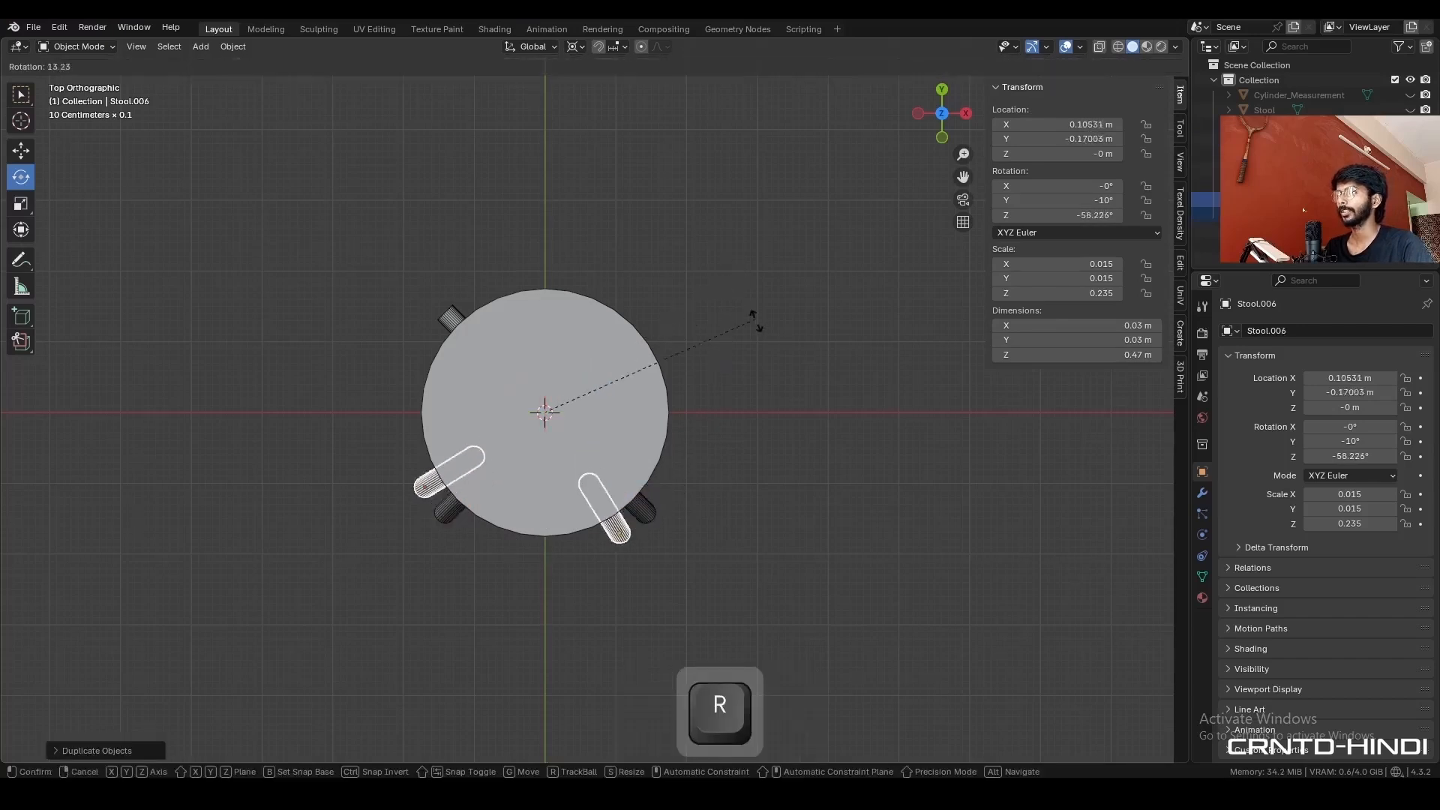
{"action": "key", "text": "ctrl"}
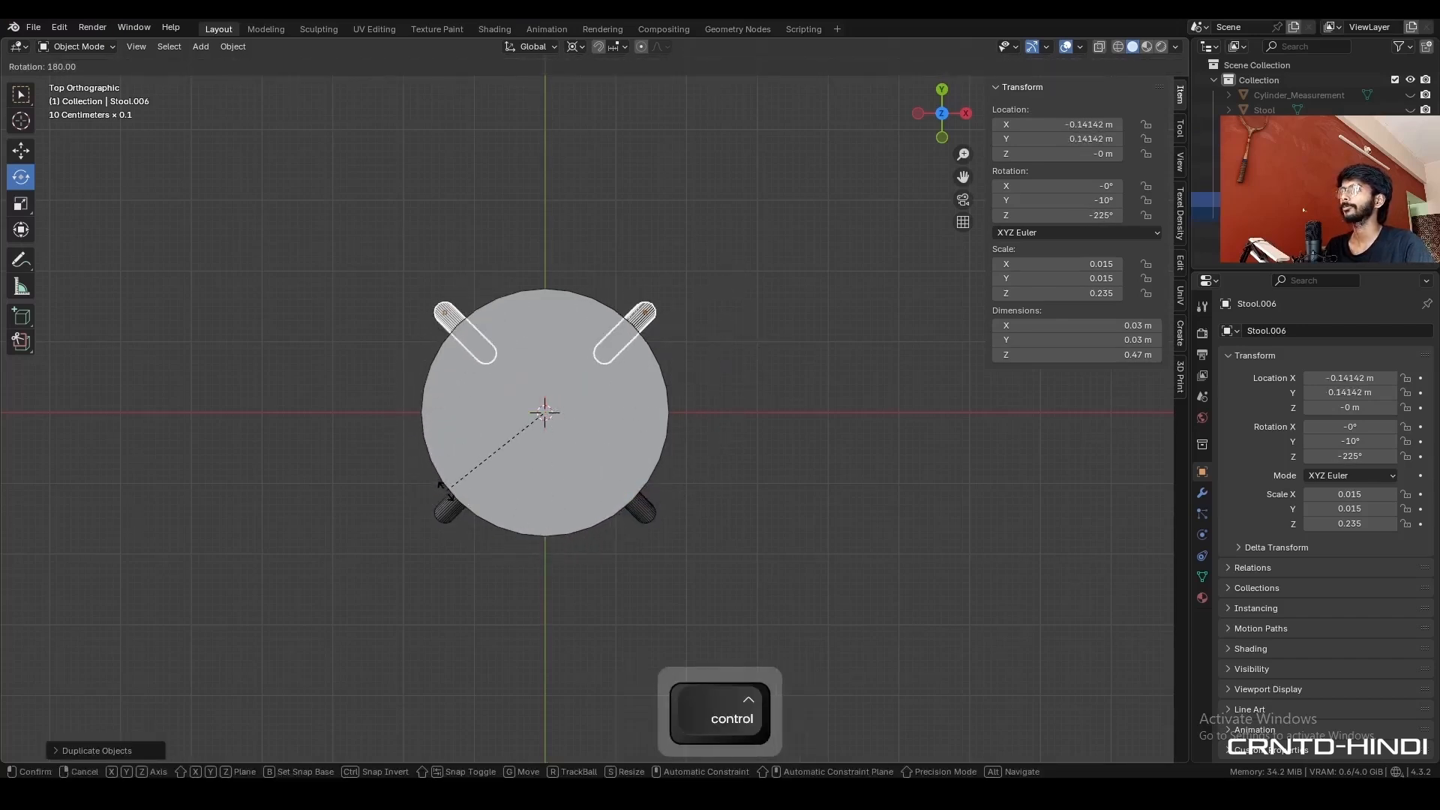
{"action": "left_click", "coordinate": [446, 491]}
{"action": "left_click", "coordinate": [744, 425]}
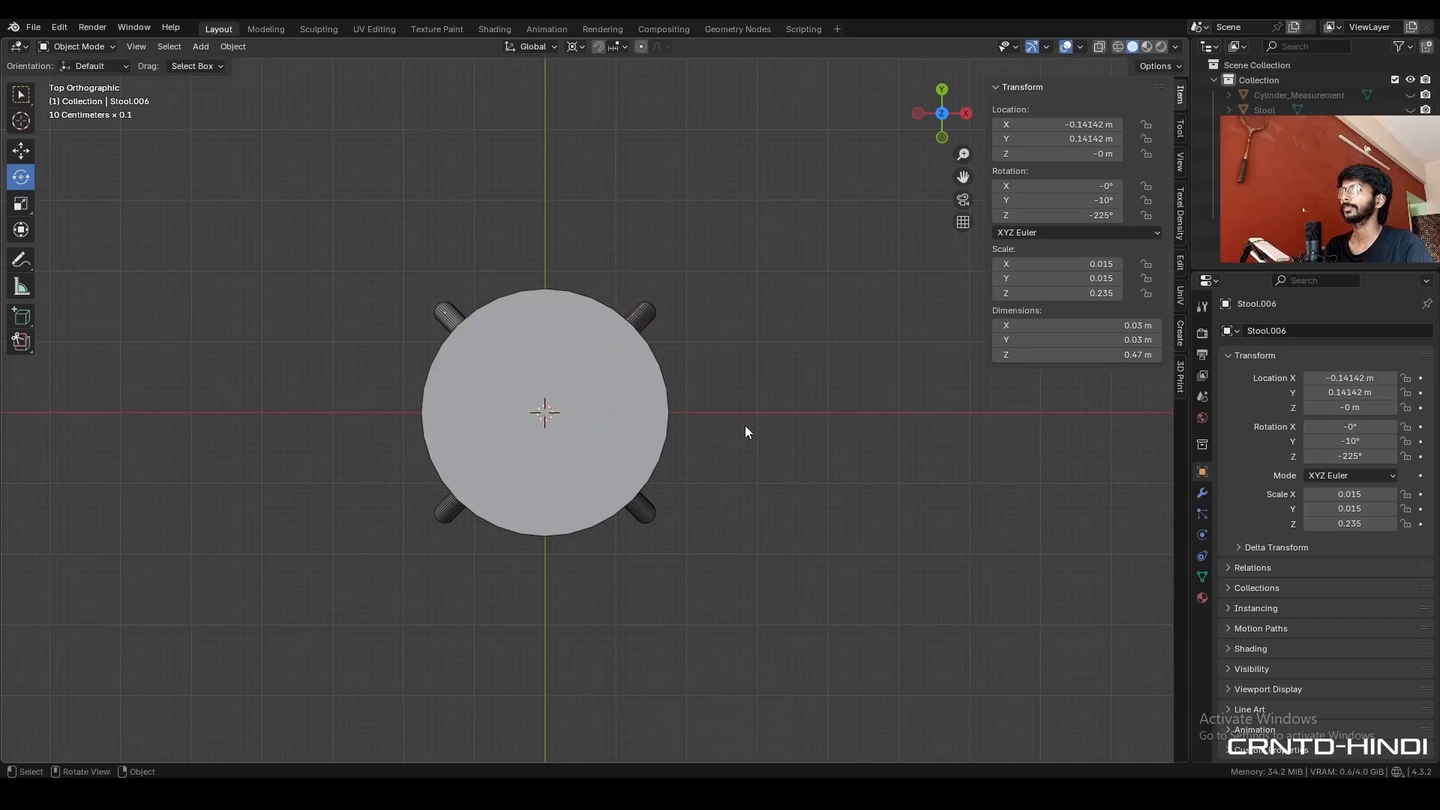
- Rotate the horizontal spacer cylinder 45° in the top view to align it with the X axis, and hide it
{"action": "middle_click_drag", "start_coordinate": [745, 425], "coordinate": [563, 490]}
{"action": "left_click", "coordinate": [563, 490]}
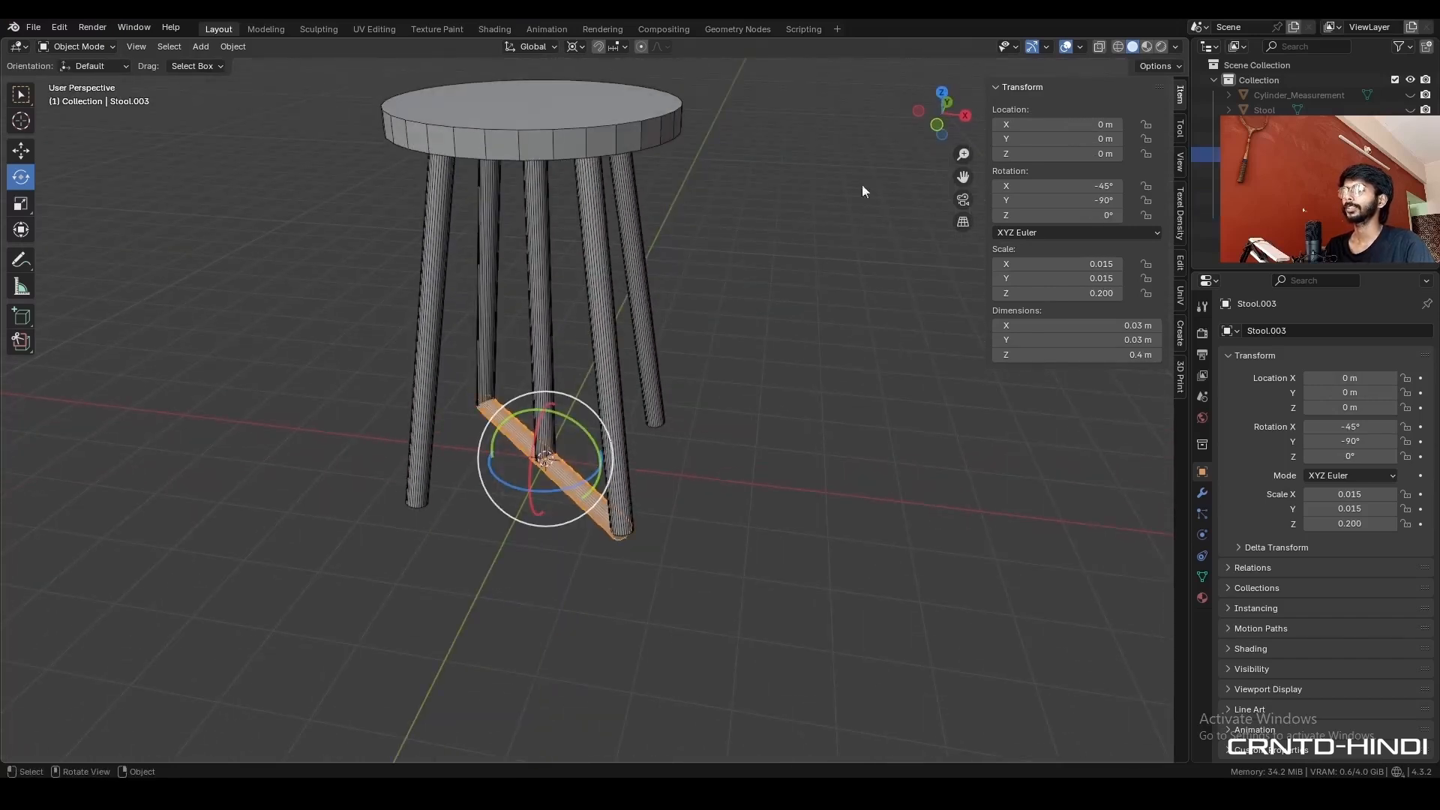
{"action": "left_click", "coordinate": [932, 108]}
{"action": "key", "text": "r"}
{"action": "key", "text": "ctrl"}
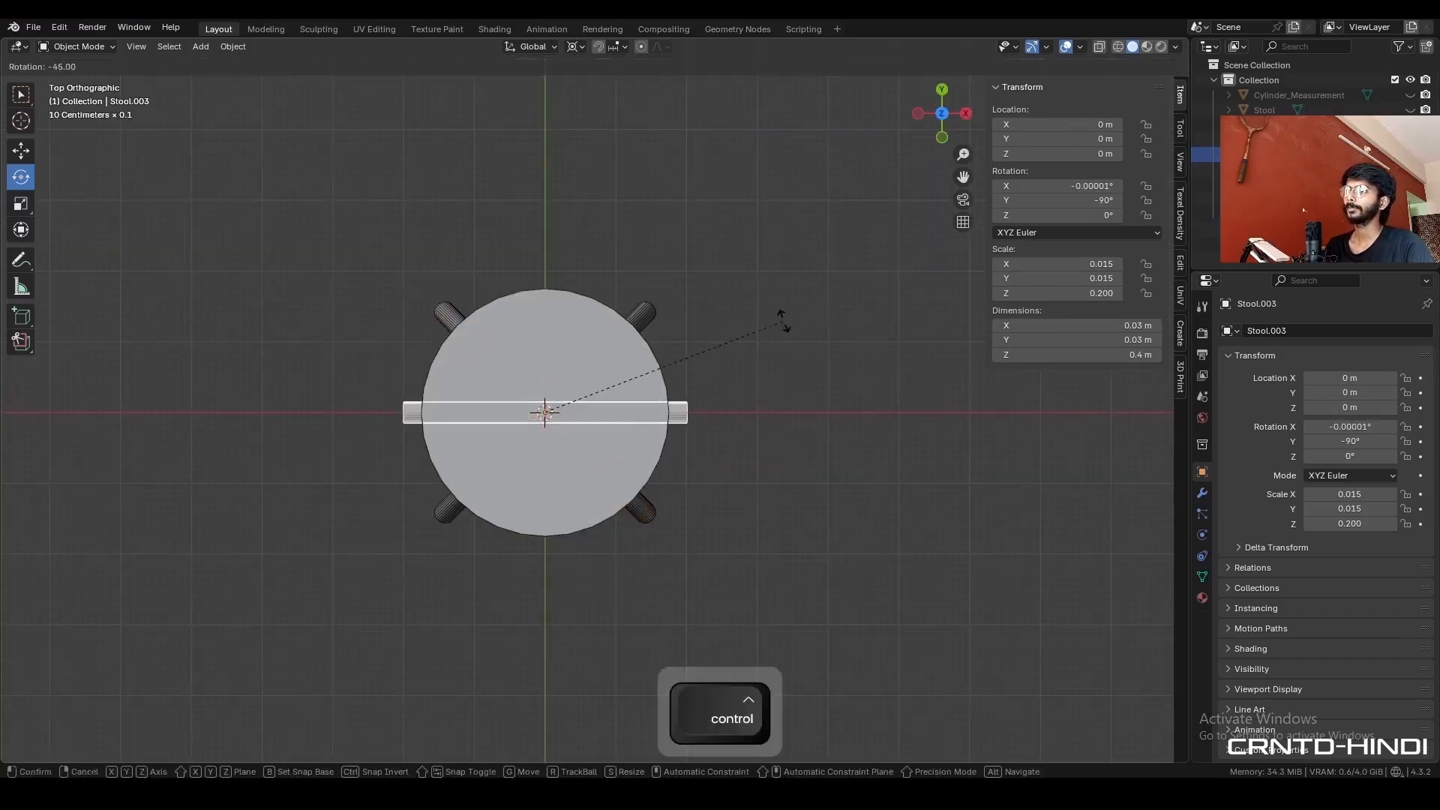
{"action": "left_click", "coordinate": [783, 321]}
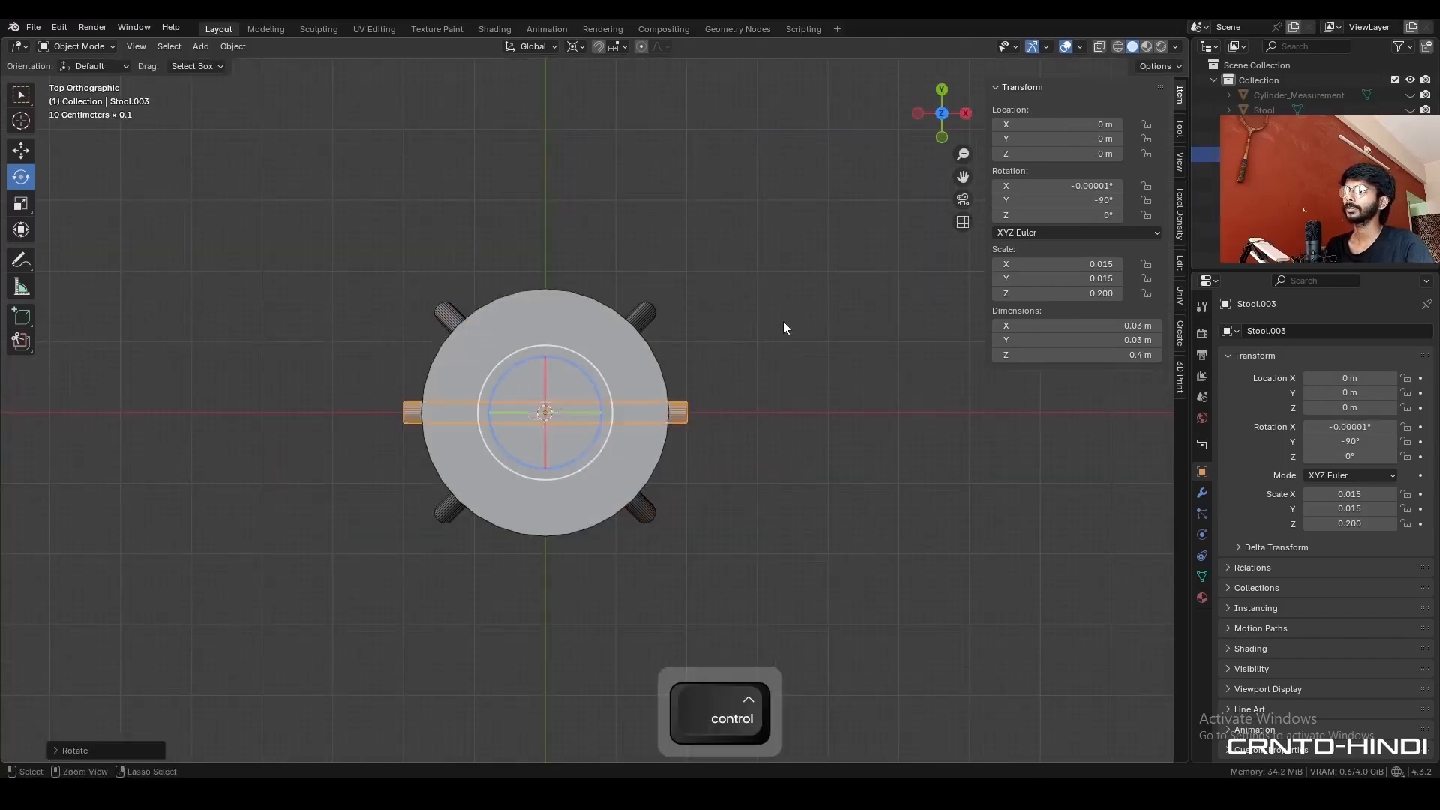
{"action": "left_click", "coordinate": [939, 135]}
{"action": "left_click", "coordinate": [1410, 154]}
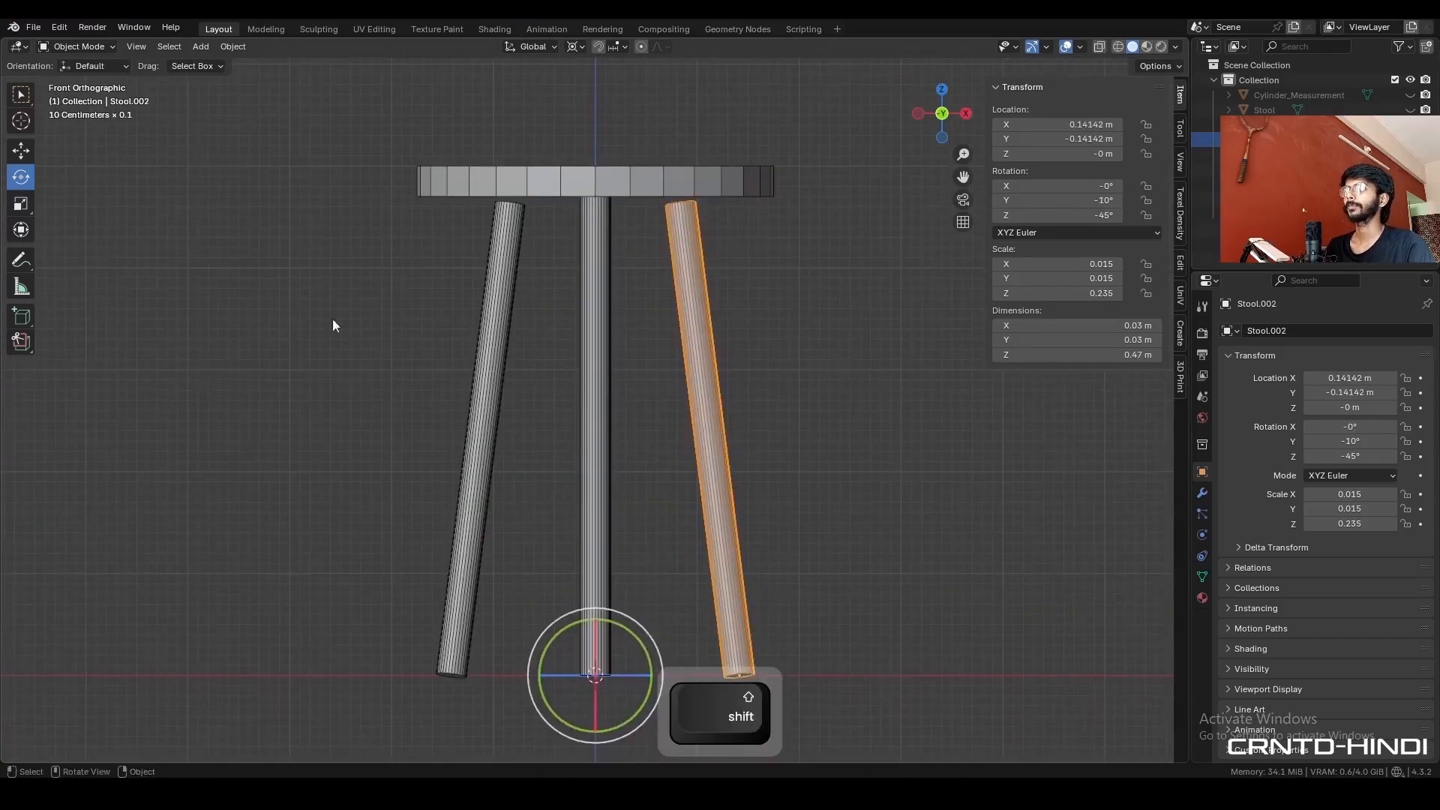
- Hide the upright centre leg and look over the stool standing on its four tilted legs
{"action": "middle_click_drag", "start_coordinate": [643, 363], "coordinate": [655, 407]}
{"action": "left_click", "coordinate": [596, 408]}
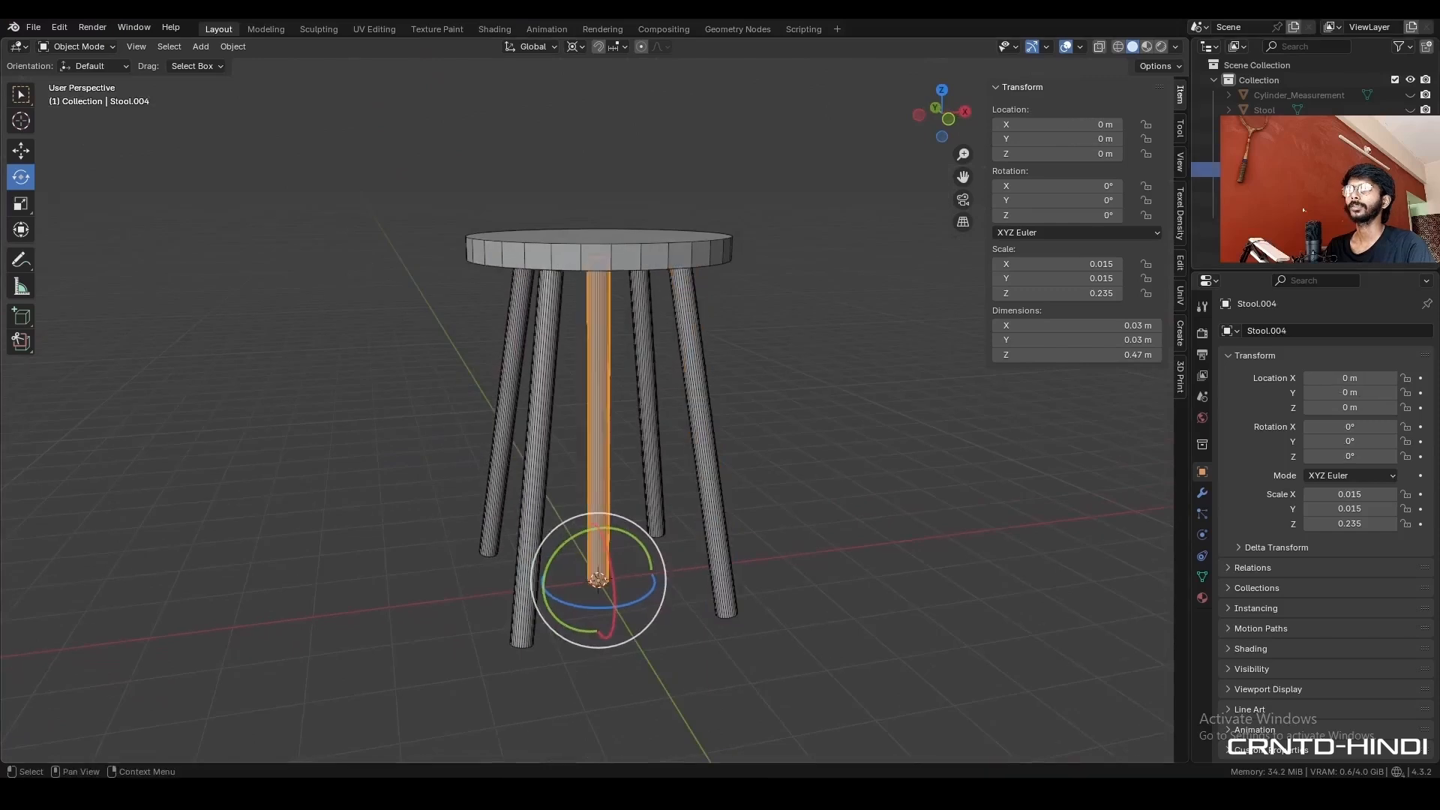
{"action": "key", "text": "h"}
{"action": "mouse_move", "coordinate": [756, 420]}
{"action": "middle_mouse_down"}
{"action": "mouse_move", "coordinate": [706, 397]}
{"action": "mouse_move", "coordinate": [576, 398]}
{"action": "mouse_move", "coordinate": [618, 324]}
{"action": "mouse_move", "coordinate": [743, 324]}
{"action": "mouse_move", "coordinate": [855, 388]}
{"action": "mouse_move", "coordinate": [924, 404]}
{"action": "mouse_move", "coordinate": [768, 424]}
{"action": "mouse_move", "coordinate": [784, 420]}
{"action": "middle_mouse_up"}
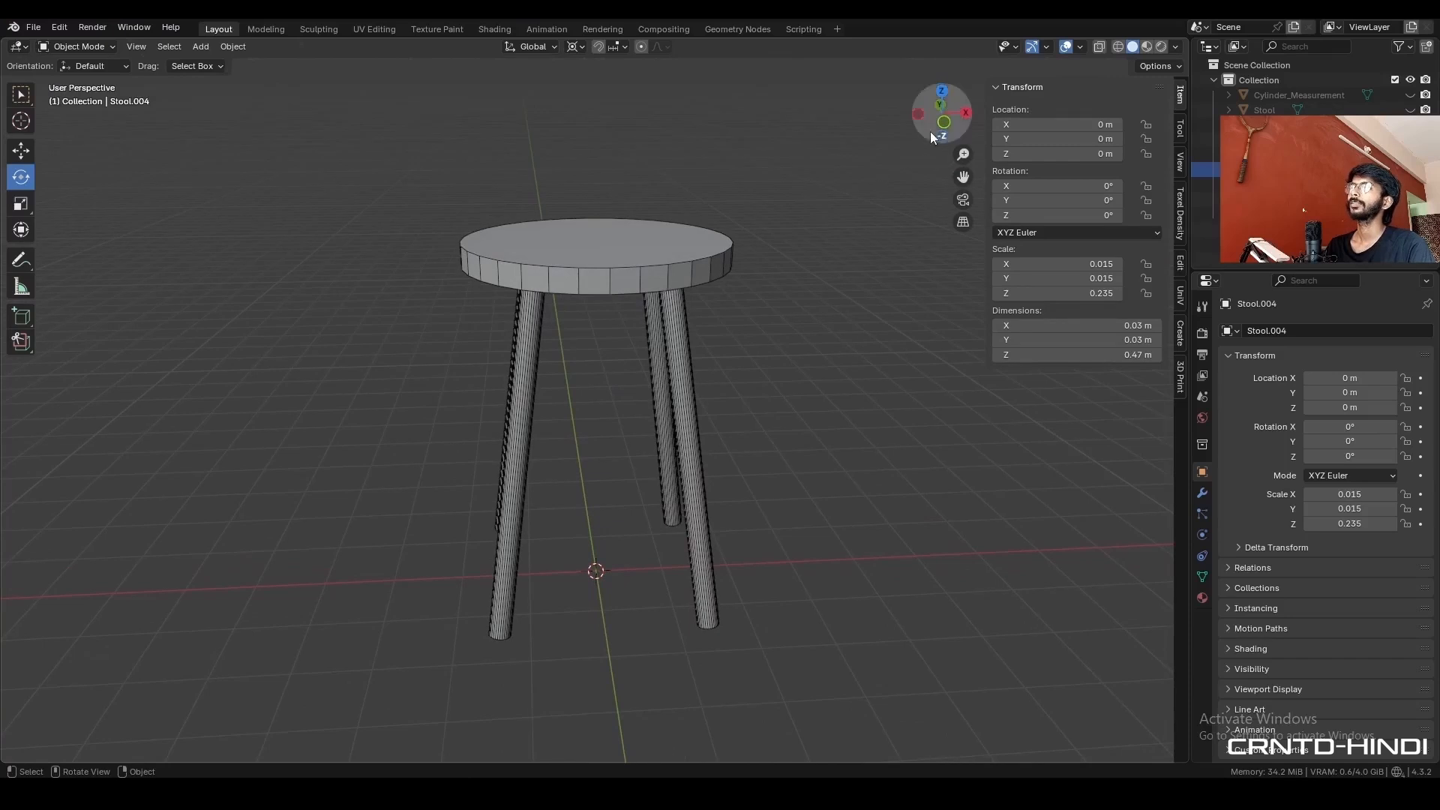
{"action": "left_click_drag", "start_coordinate": [930, 132], "coordinate": [652, 402]}
- Select all visible stool parts with the seat active and apply their scale
{"action": "left_click", "coordinate": [661, 262]}
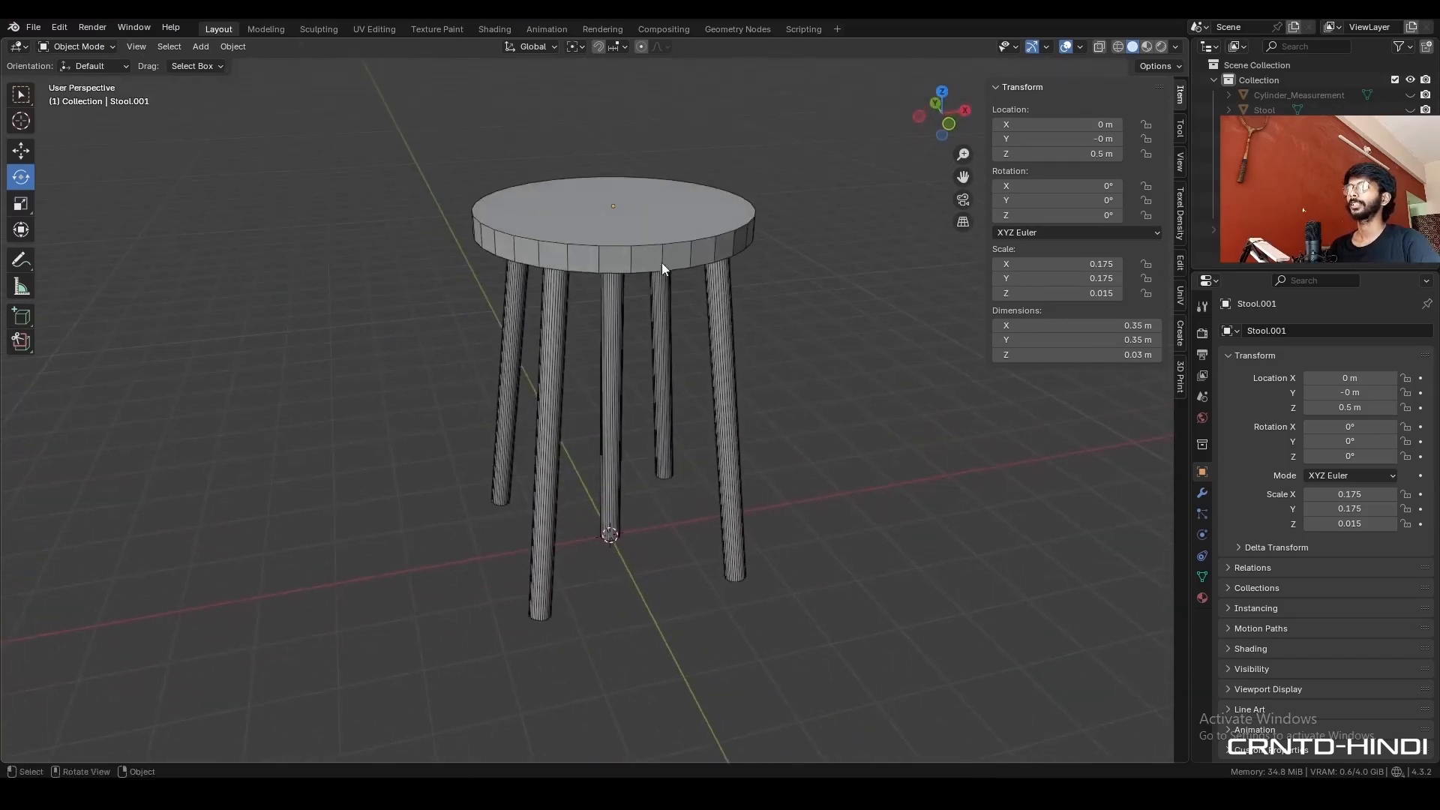
{"action": "key", "text": "a"}
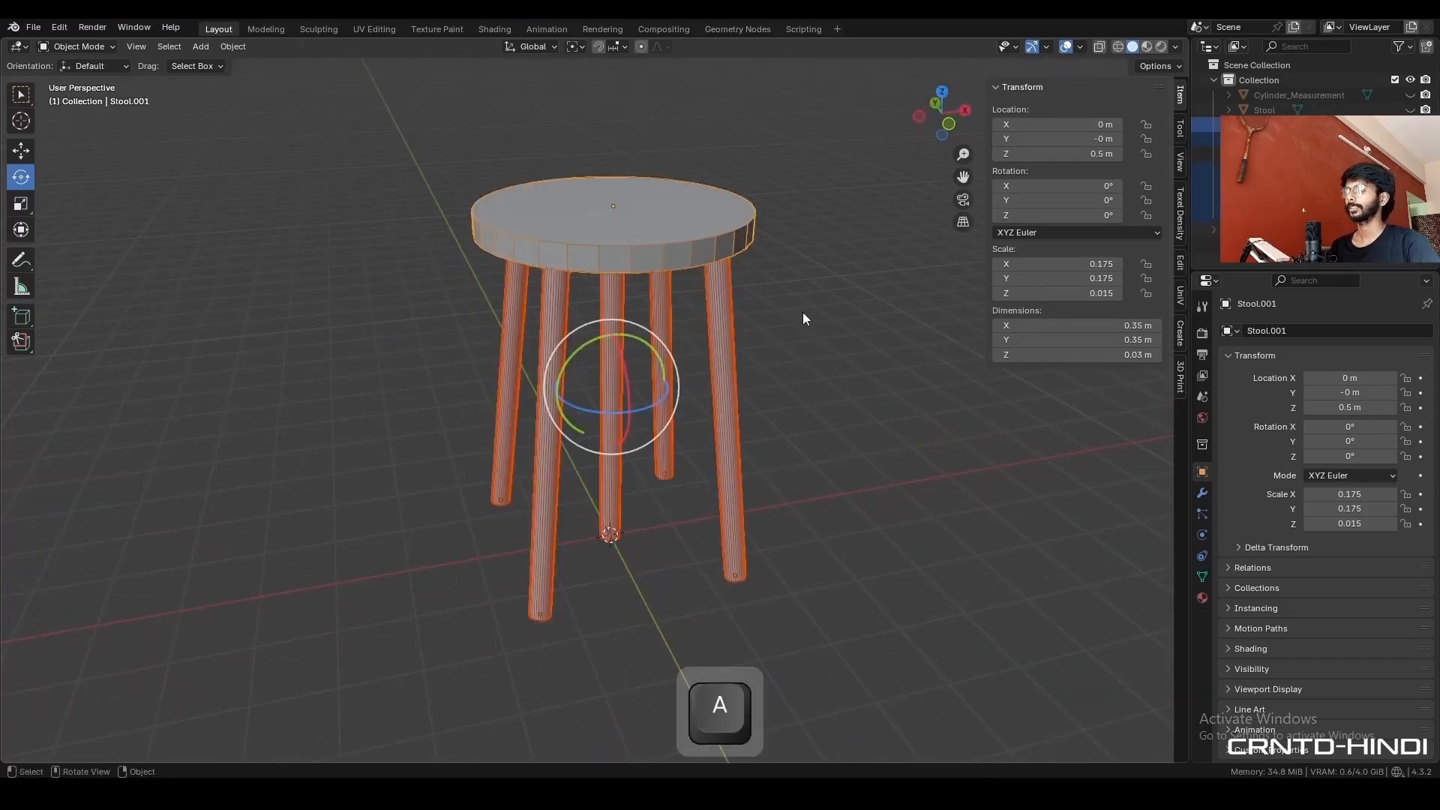
{"action": "key", "text": "ctrl+a"}
{"action": "left_click", "coordinate": [785, 343]}
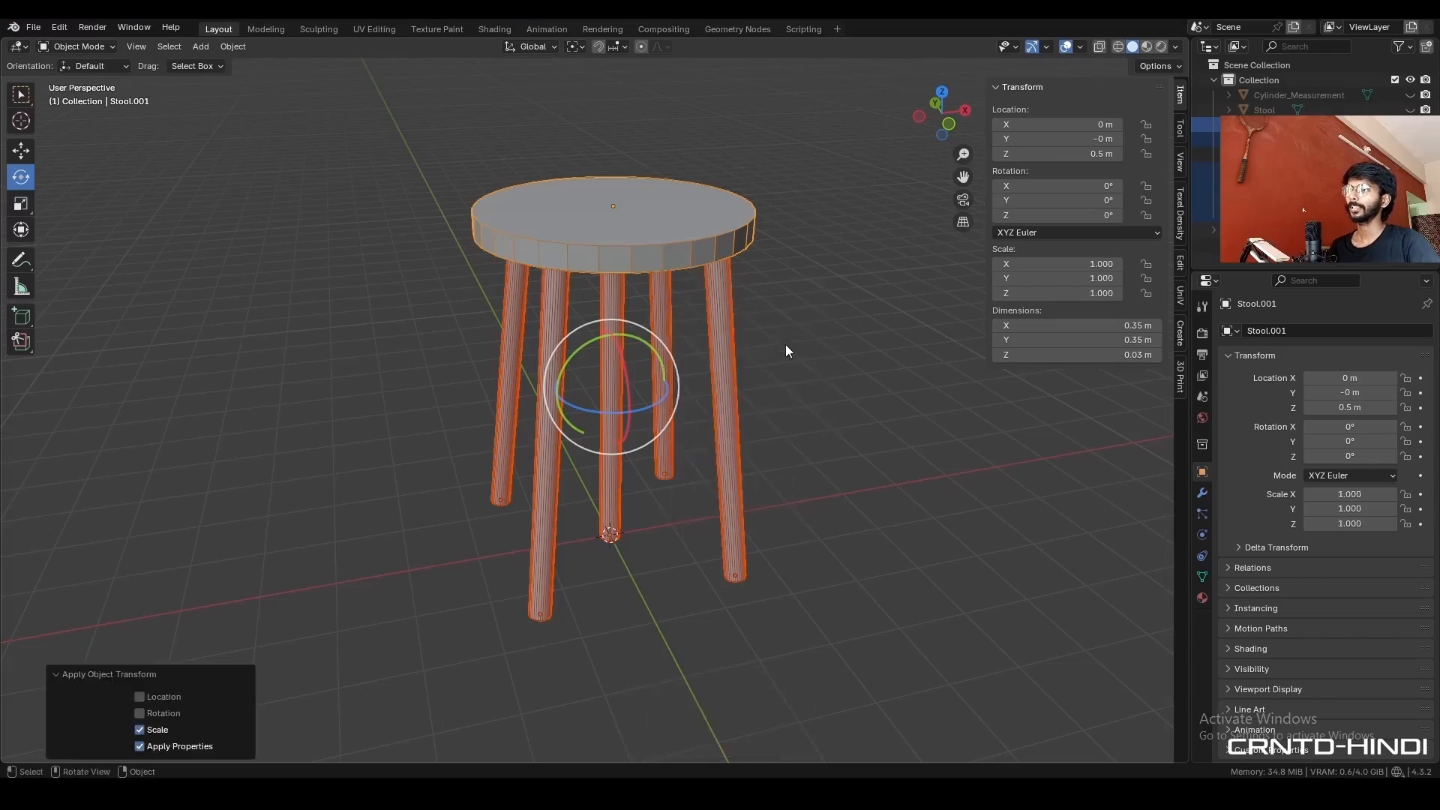
- Bevel the outer rims of the seat's top and bottom faces by about 8 mm, using extra segments
{"action": "left_click", "coordinate": [826, 295]}
{"action": "left_click", "coordinate": [644, 231]}
{"action": "middle_click_drag", "start_coordinate": [684, 251], "coordinate": [680, 288], "text": "shift"}
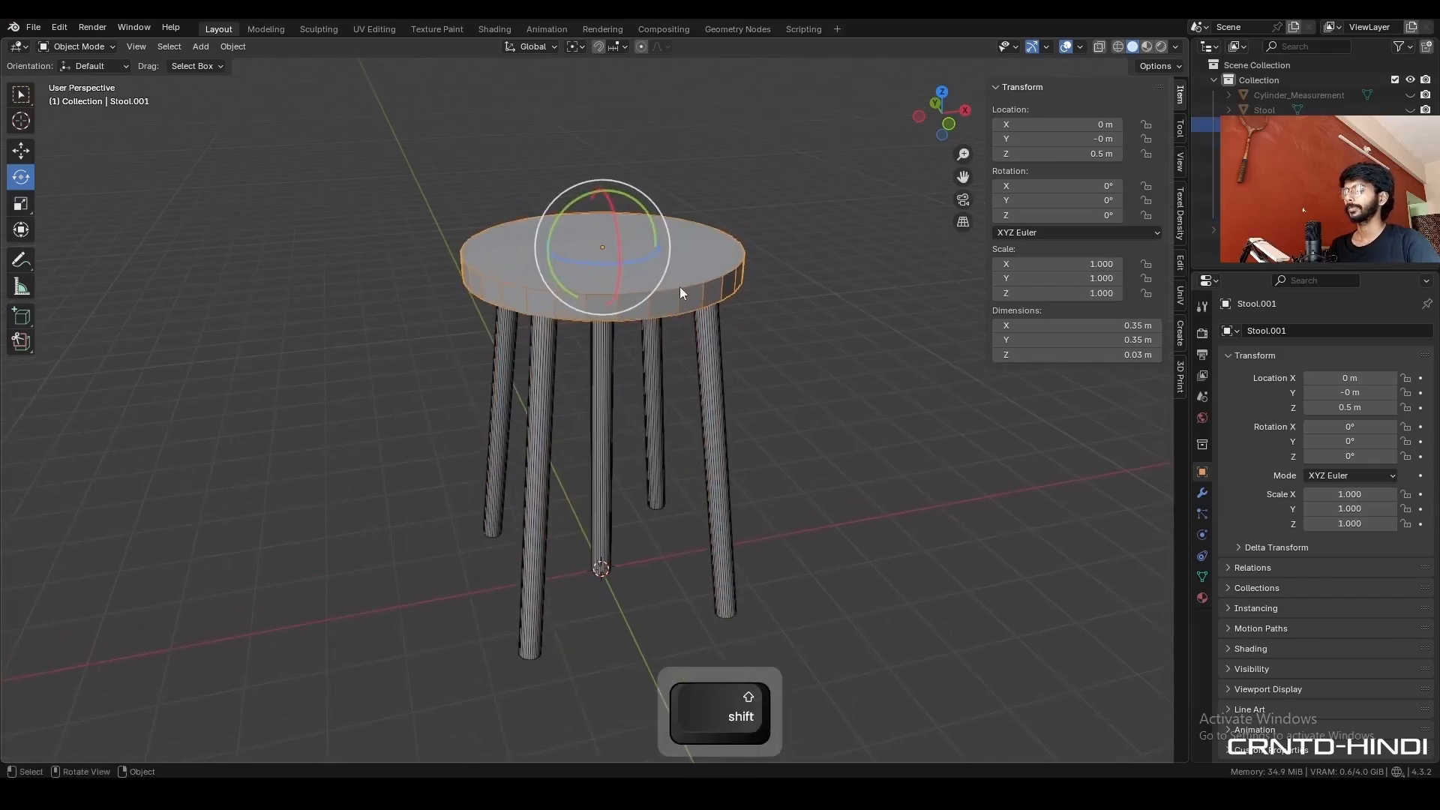
{"action": "key", "text": "Tab"}
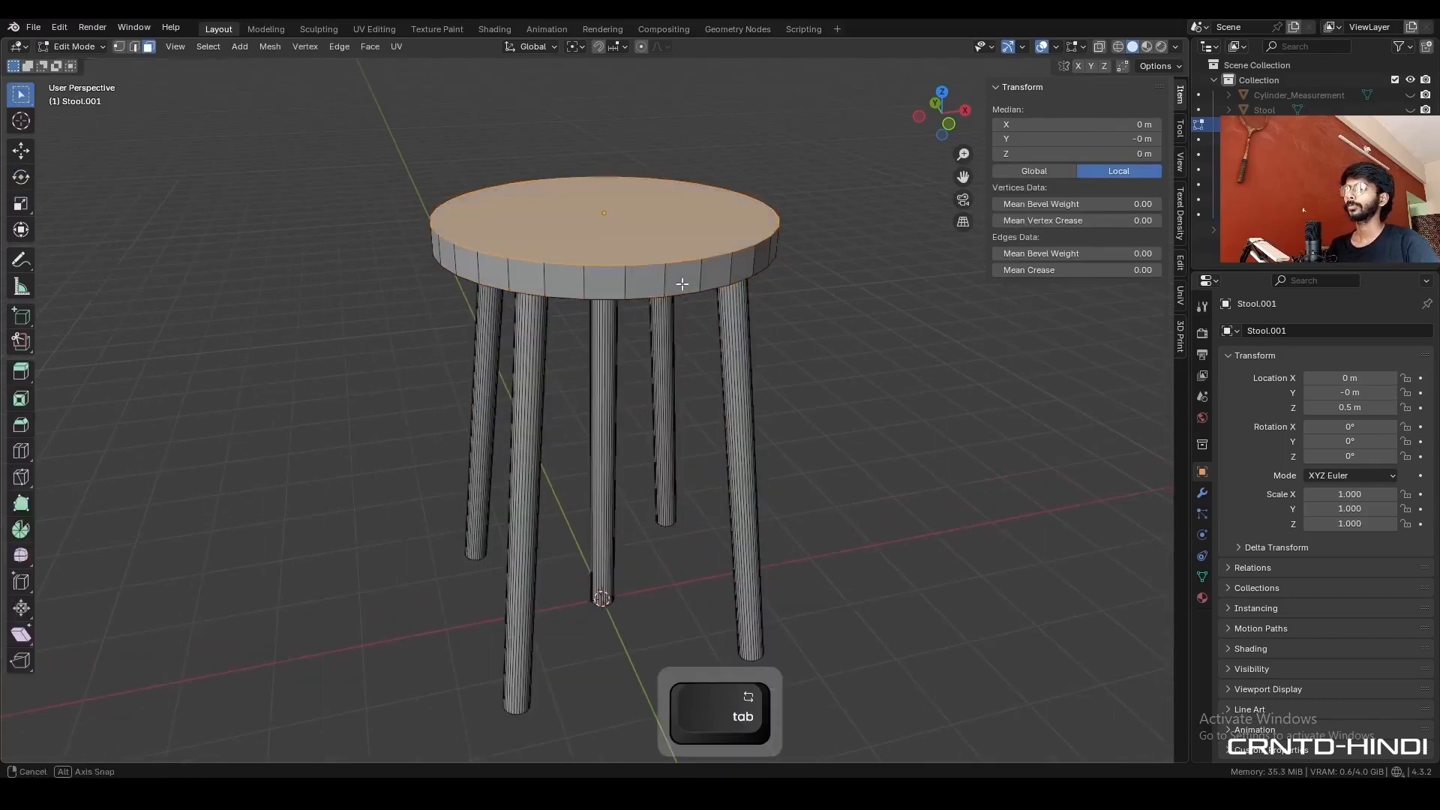
{"action": "scroll", "coordinate": [681, 290], "scroll_direction": "up", "scroll_amount": 2}
{"action": "middle_click_drag", "start_coordinate": [684, 295], "coordinate": [750, 316]}
{"action": "left_click", "coordinate": [643, 225], "text": "shift"}
{"action": "key", "text": "ctrl+b"}
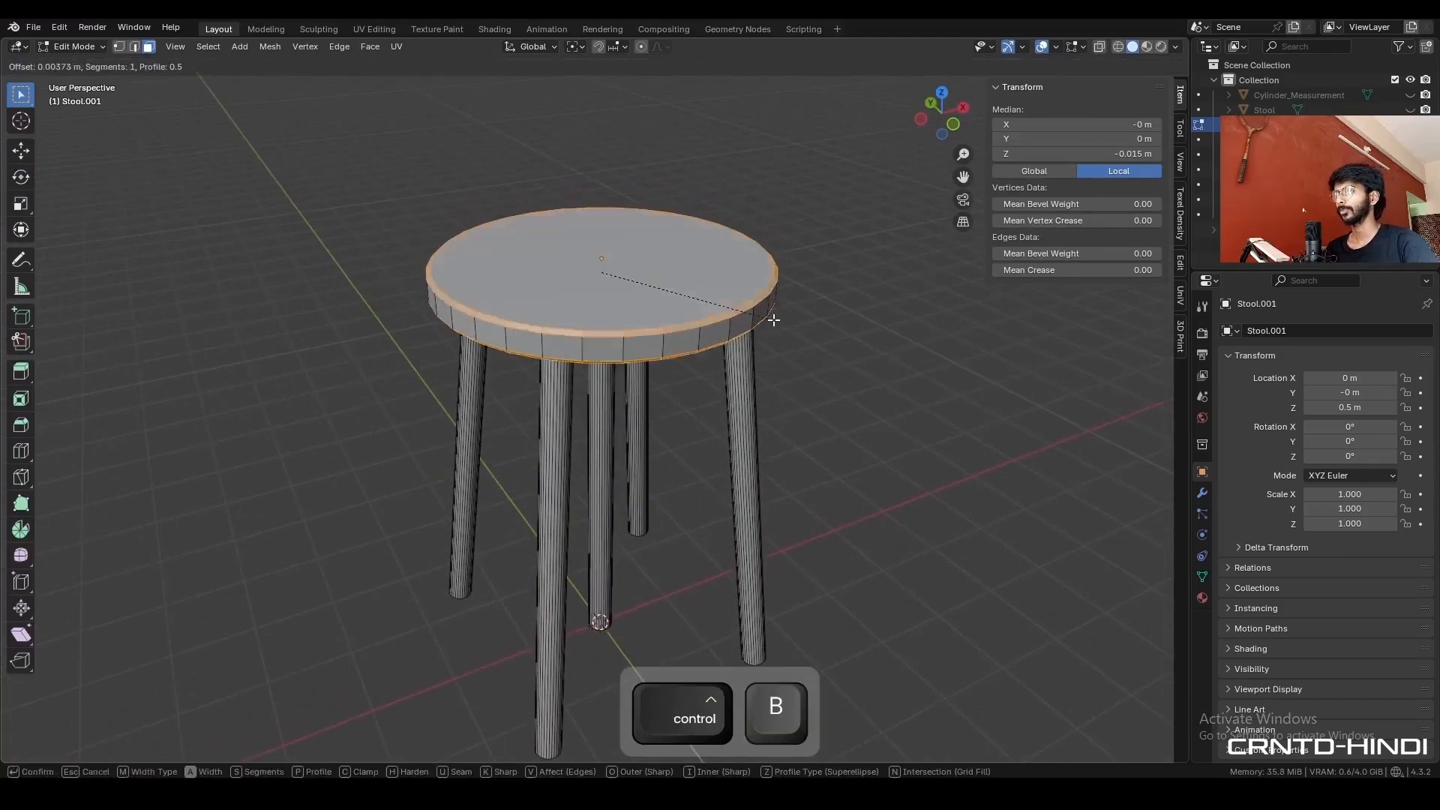
{"action": "key", "text": "shift"}
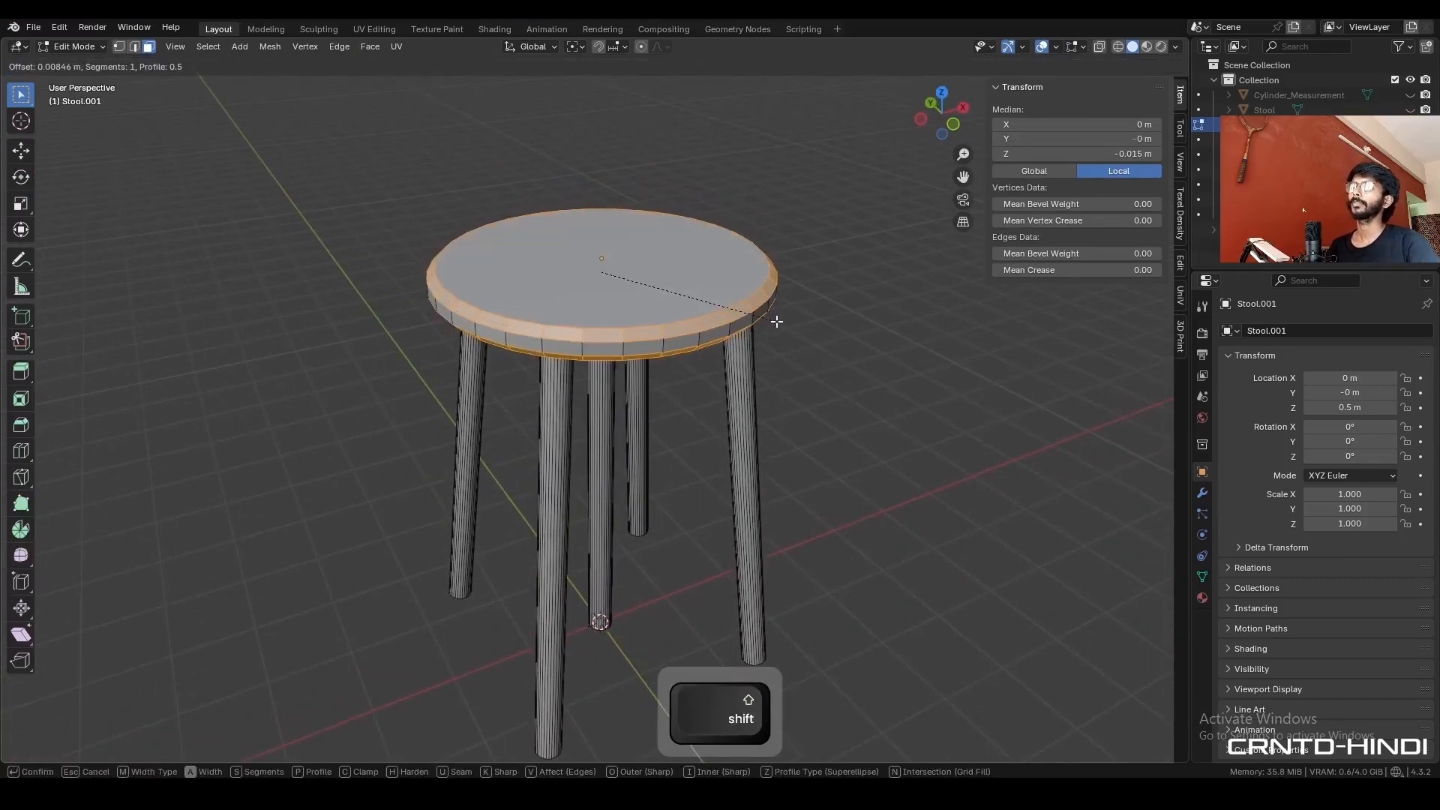
{"action": "scroll", "coordinate": [776, 321], "scroll_direction": "up", "scroll_amount": 1}
{"action": "left_click", "coordinate": [778, 327]}
{"action": "middle_click_drag", "start_coordinate": [779, 327], "coordinate": [765, 308]}
{"action": "scroll", "coordinate": [795, 288], "scroll_direction": "up", "scroll_amount": 1}
- Add a centred loop cut around the side of the seat
{"action": "left_click", "coordinate": [848, 237]}
{"action": "key", "text": "ctrl+r"}
{"action": "left_click", "coordinate": [774, 271]}
{"action": "right_click", "coordinate": [774, 272]}
{"action": "left_click", "coordinate": [810, 155]}
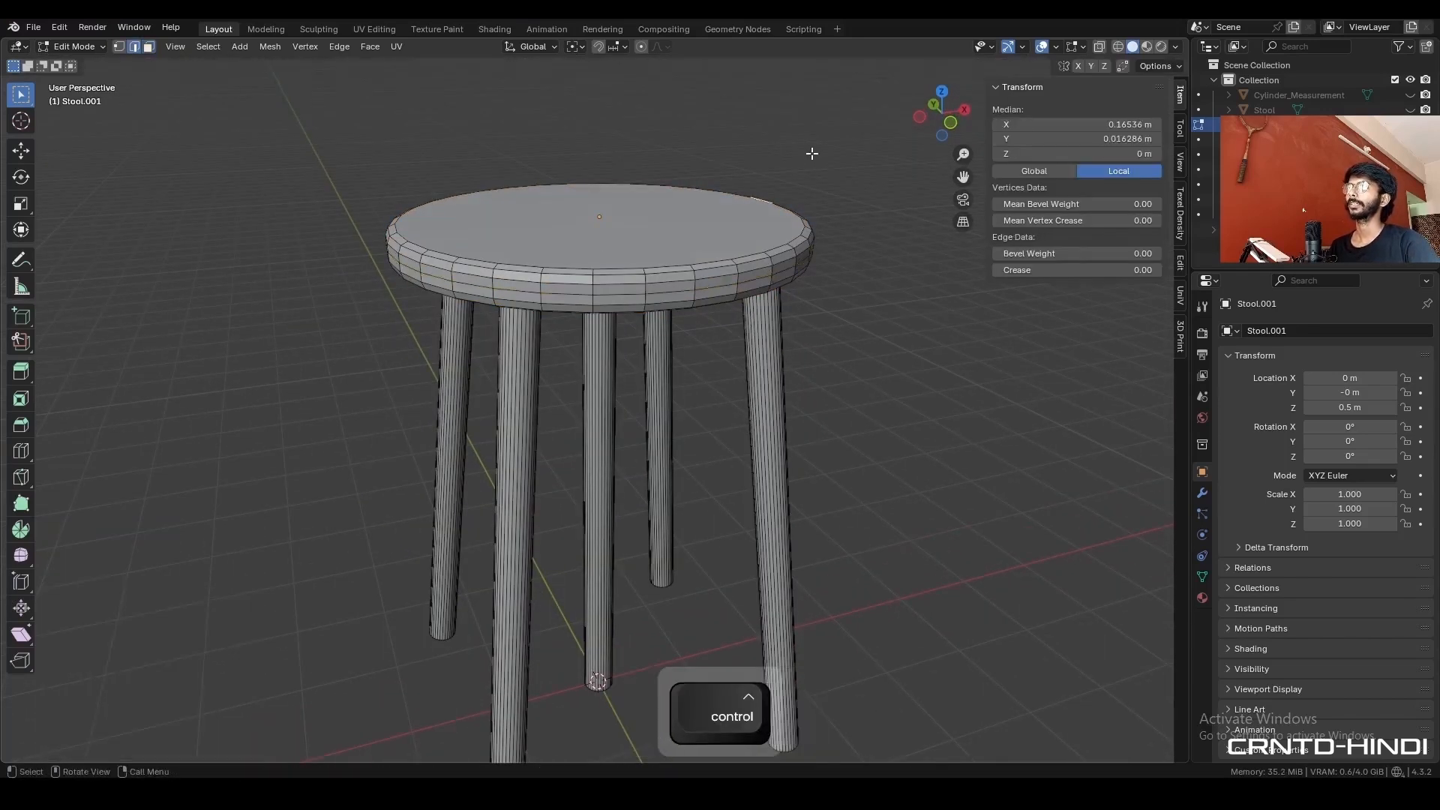
- Inset the seat's top and bottom faces twice, by about 0.011 m and about 0.03 m
{"action": "middle_click_drag", "start_coordinate": [773, 236], "coordinate": [749, 364], "text": "shift"}
{"action": "key", "text": "3"}
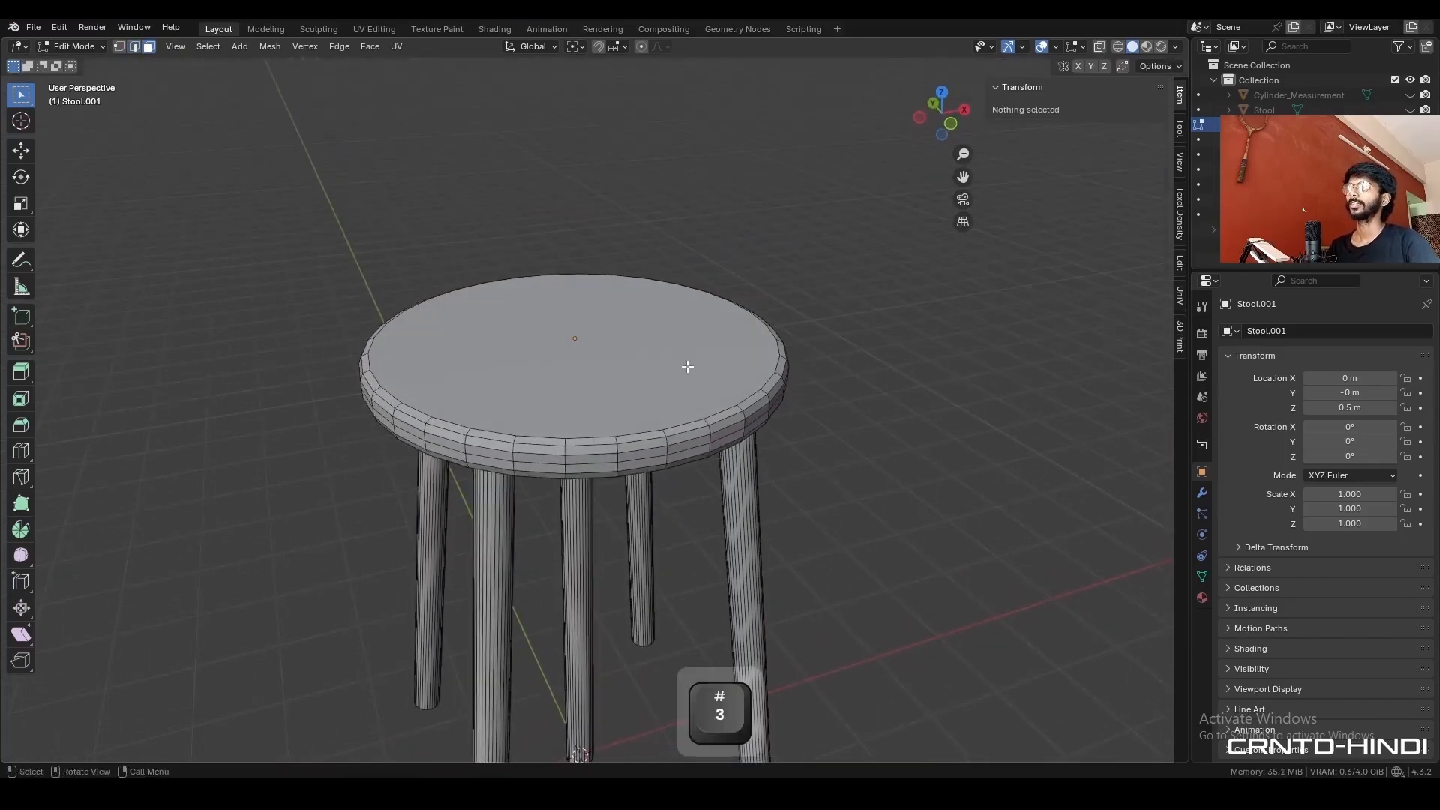
{"action": "left_click", "coordinate": [684, 369]}
{"action": "middle_click_drag", "start_coordinate": [632, 329], "coordinate": [602, 241]}
{"action": "left_click", "coordinate": [602, 241], "text": "shift"}
{"action": "middle_click_drag", "start_coordinate": [724, 235], "coordinate": [808, 328]}
{"action": "key", "text": "i"}
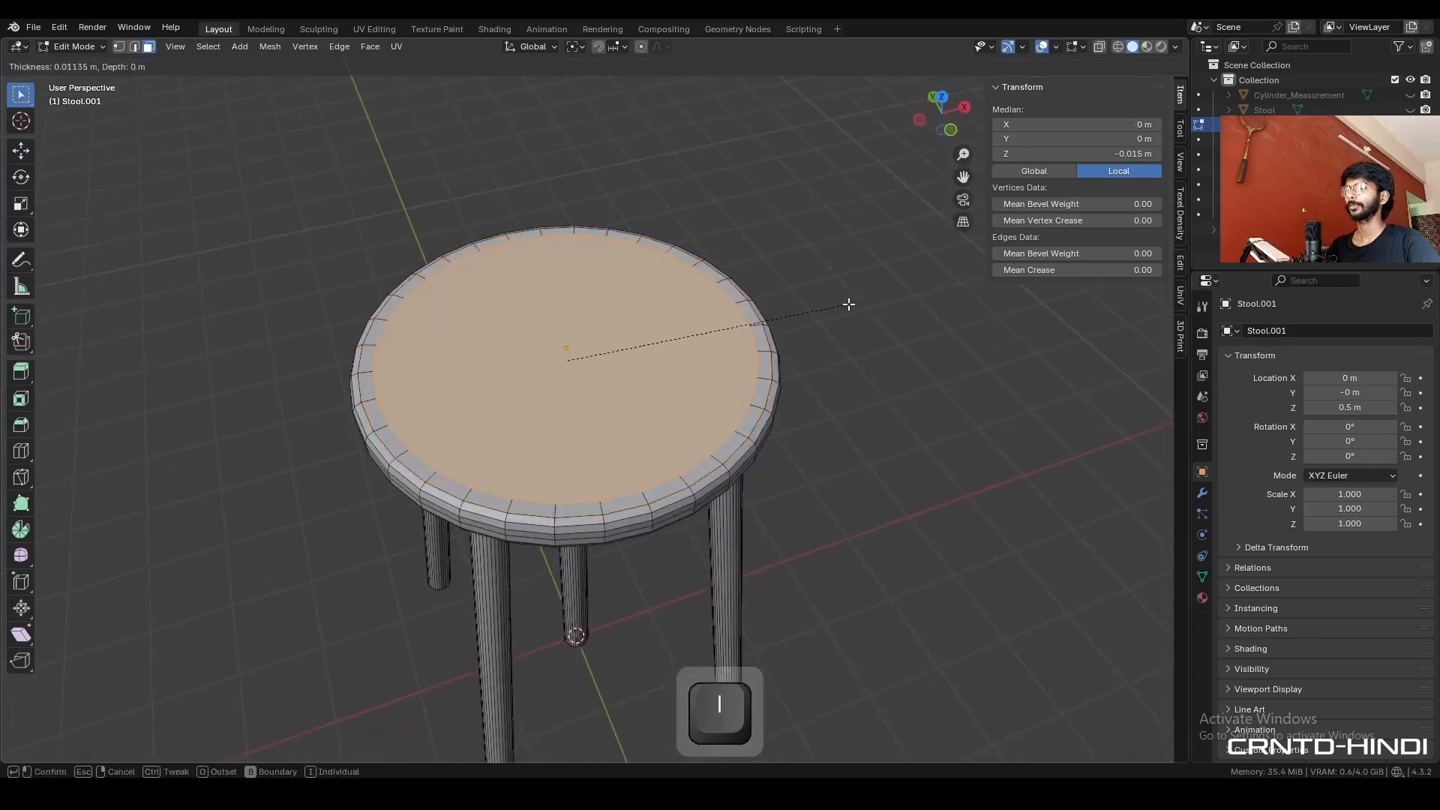
{"action": "left_click", "coordinate": [847, 305]}
{"action": "key", "text": "i"}
{"action": "left_click", "coordinate": [812, 310]}
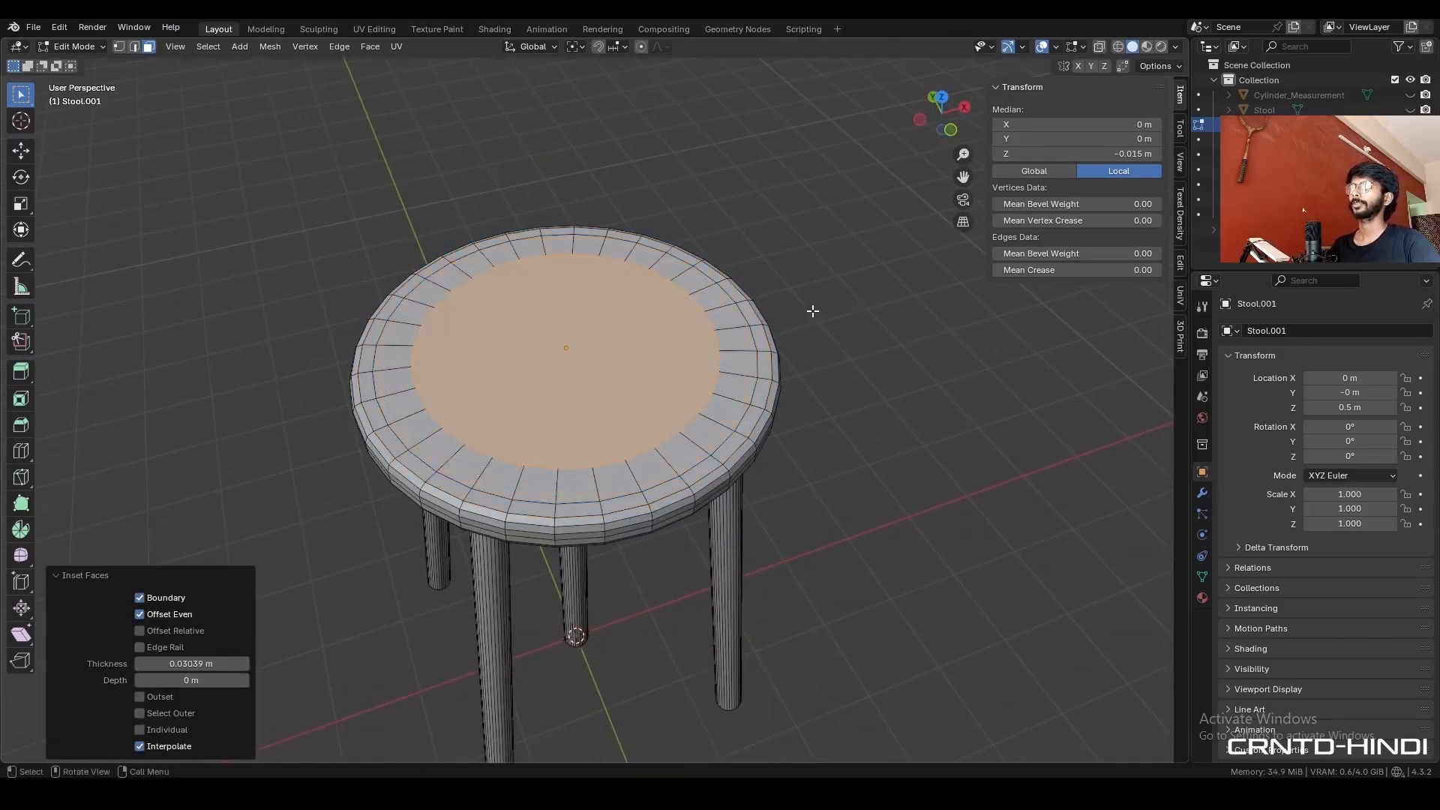
- Delete the inner faces on the seat's top and bottom and close both circular openings with Grid Fill
{"action": "key", "text": "x"}
{"action": "left_click", "coordinate": [795, 336]}
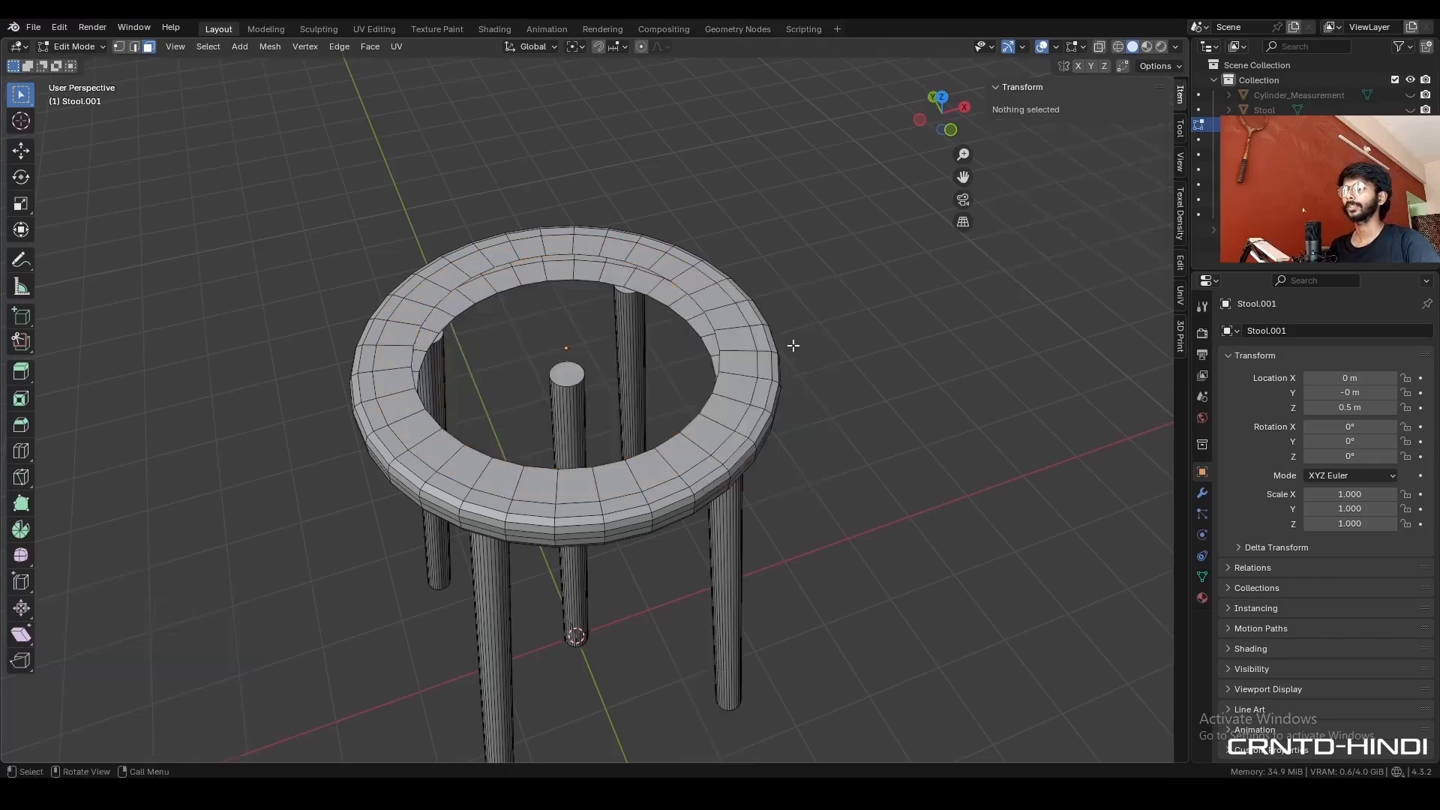
{"action": "key", "text": "2"}
{"action": "left_click", "coordinate": [617, 254], "text": "alt"}
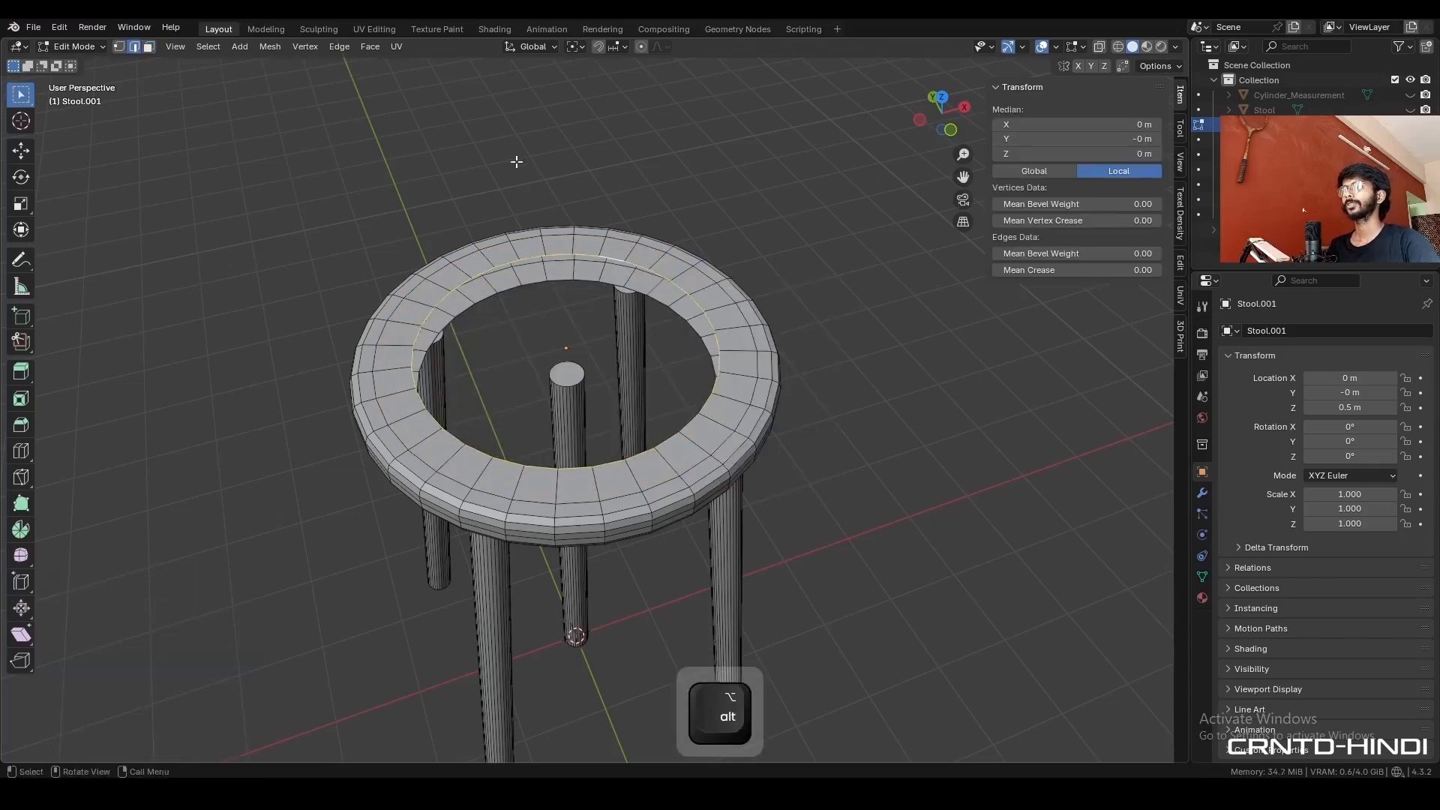
{"action": "left_click", "coordinate": [370, 46]}
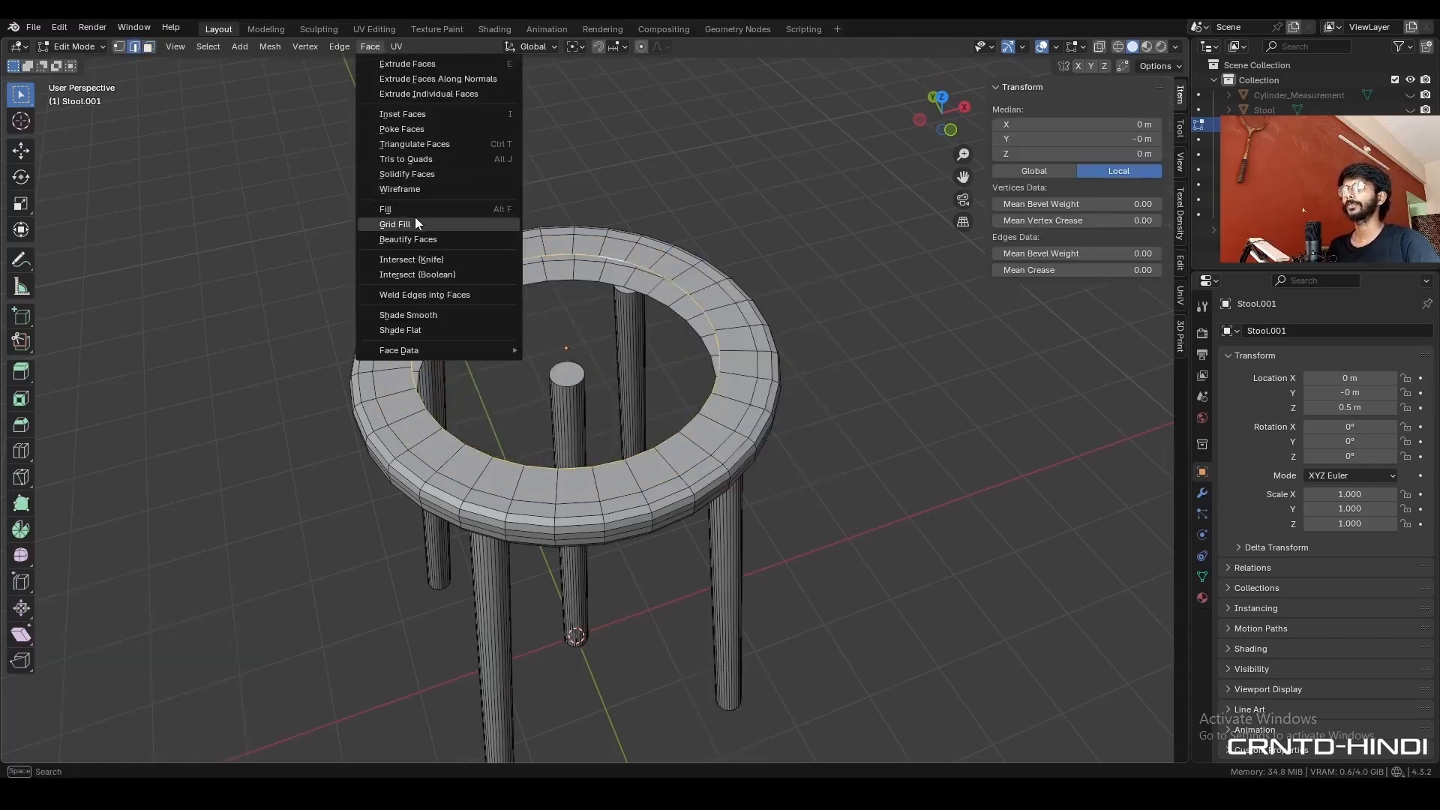
{"action": "left_click", "coordinate": [395, 224]}
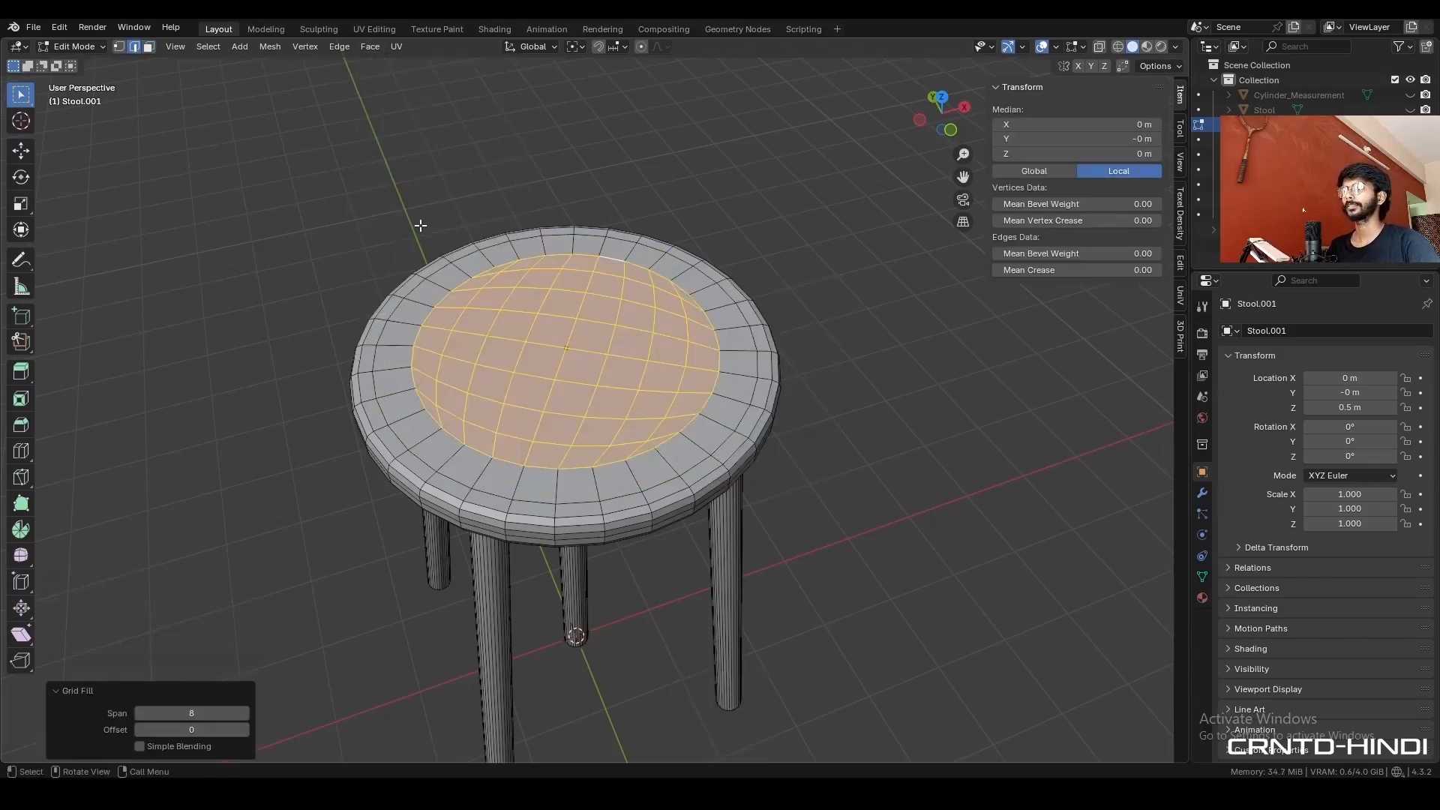
- Align the grid fill with the axes by setting its offset to 3, and enable Simple Blending
{"action": "left_click", "coordinate": [941, 98]}
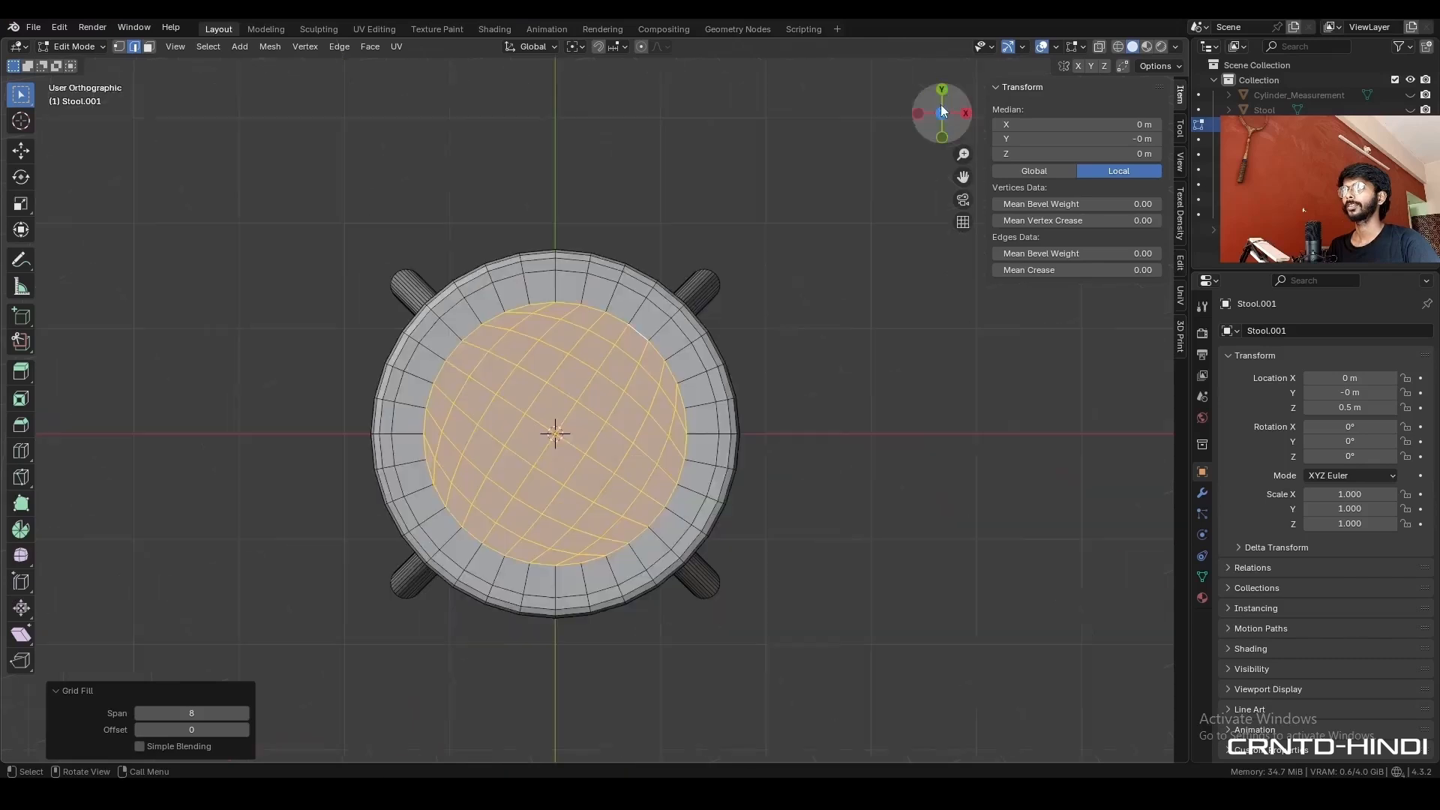
{"action": "left_click", "coordinate": [245, 730]}
{"action": "left_click", "coordinate": [246, 730]}
{"action": "left_click", "coordinate": [245, 730]}
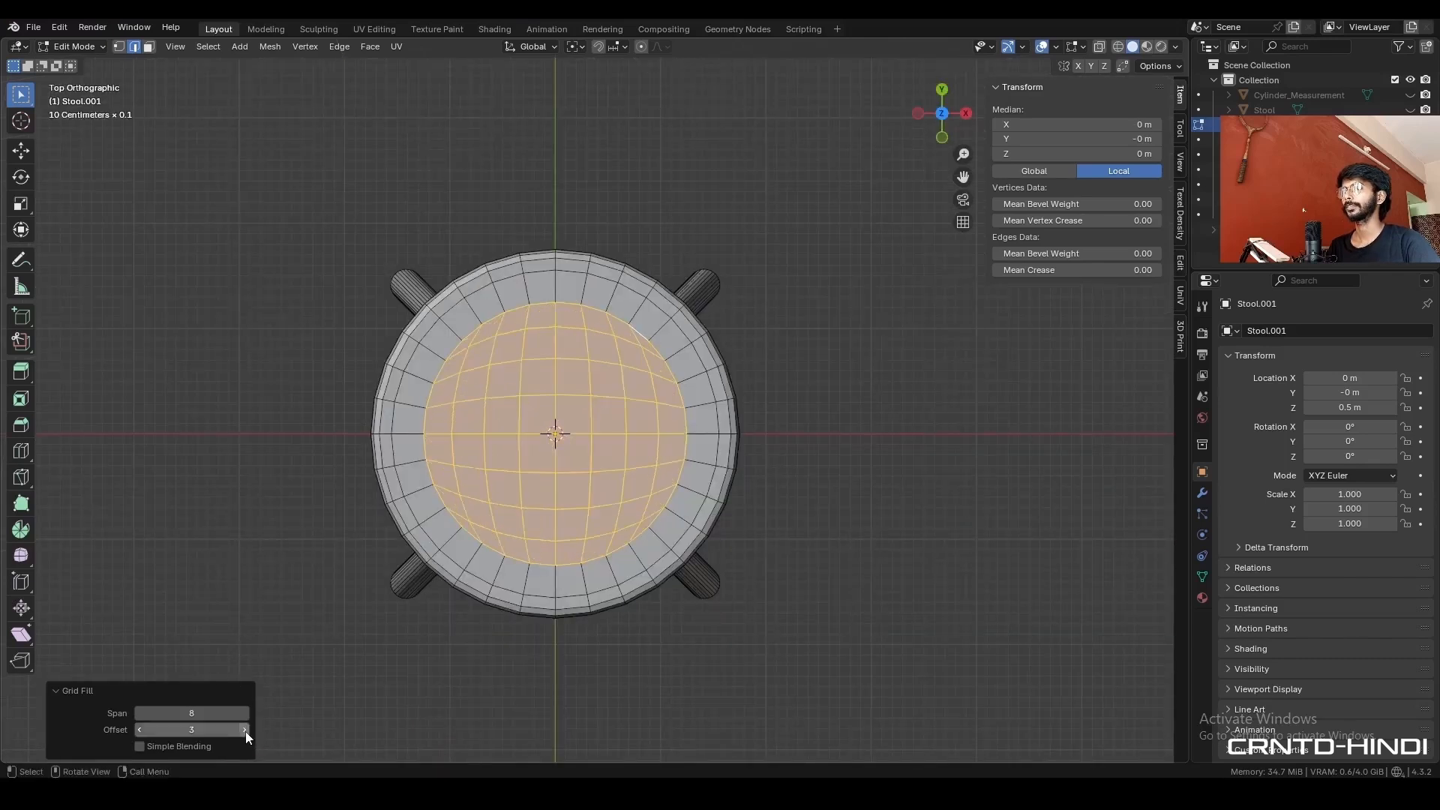
{"action": "left_click", "coordinate": [138, 746]}
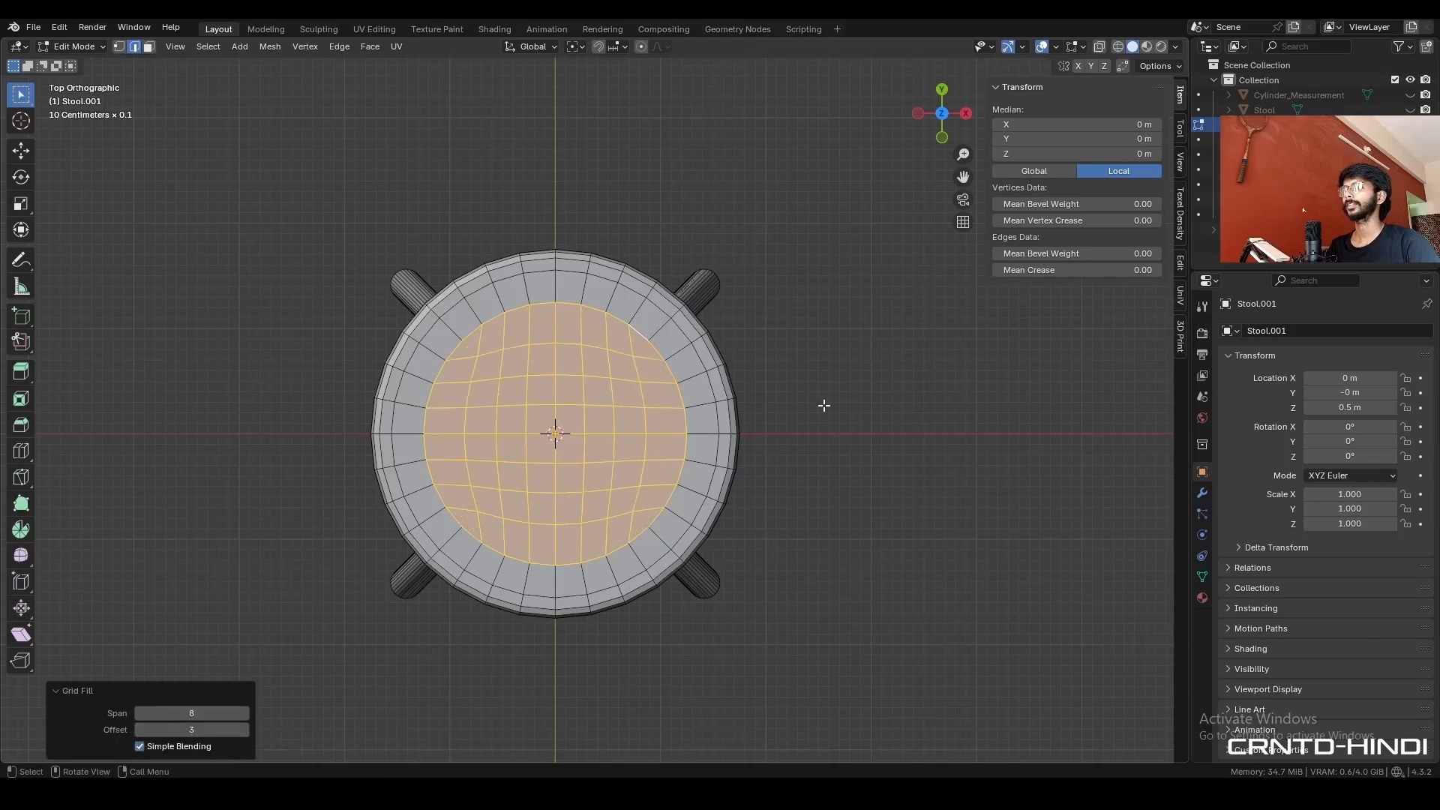
- Return to Object Mode and set the seat's origin to its geometry, using the bounds center
{"action": "key", "text": "Tab"}
{"action": "key", "text": "KP_1"}
{"action": "right_click", "coordinate": [799, 285]}
{"action": "mouse_move", "coordinate": [818, 282]}
{"action": "left_click", "coordinate": [881, 294]}
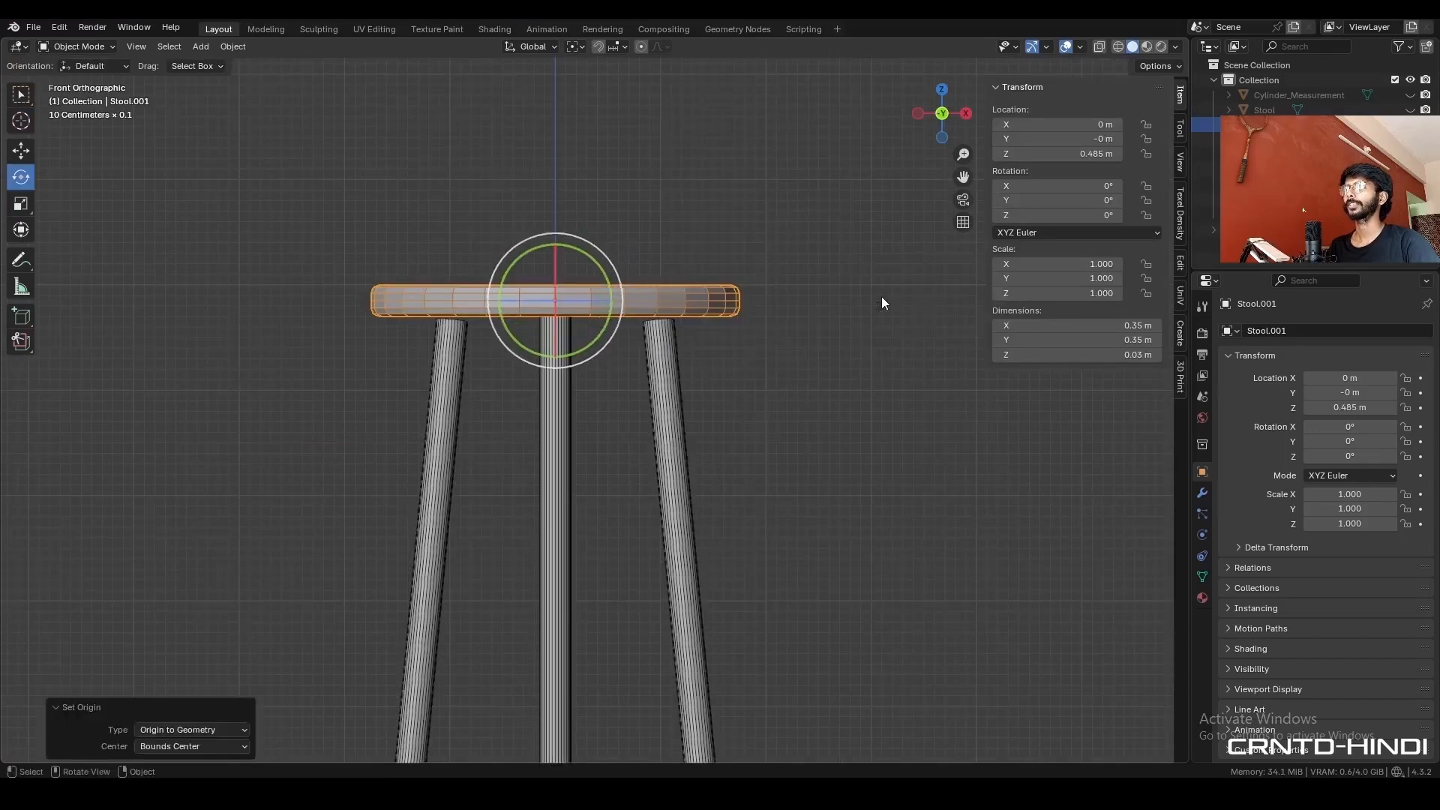
- Symmetrize the entire seat mesh and adjust the symmetrize direction
{"action": "key", "text": "Tab"}
{"action": "key", "text": "a"}
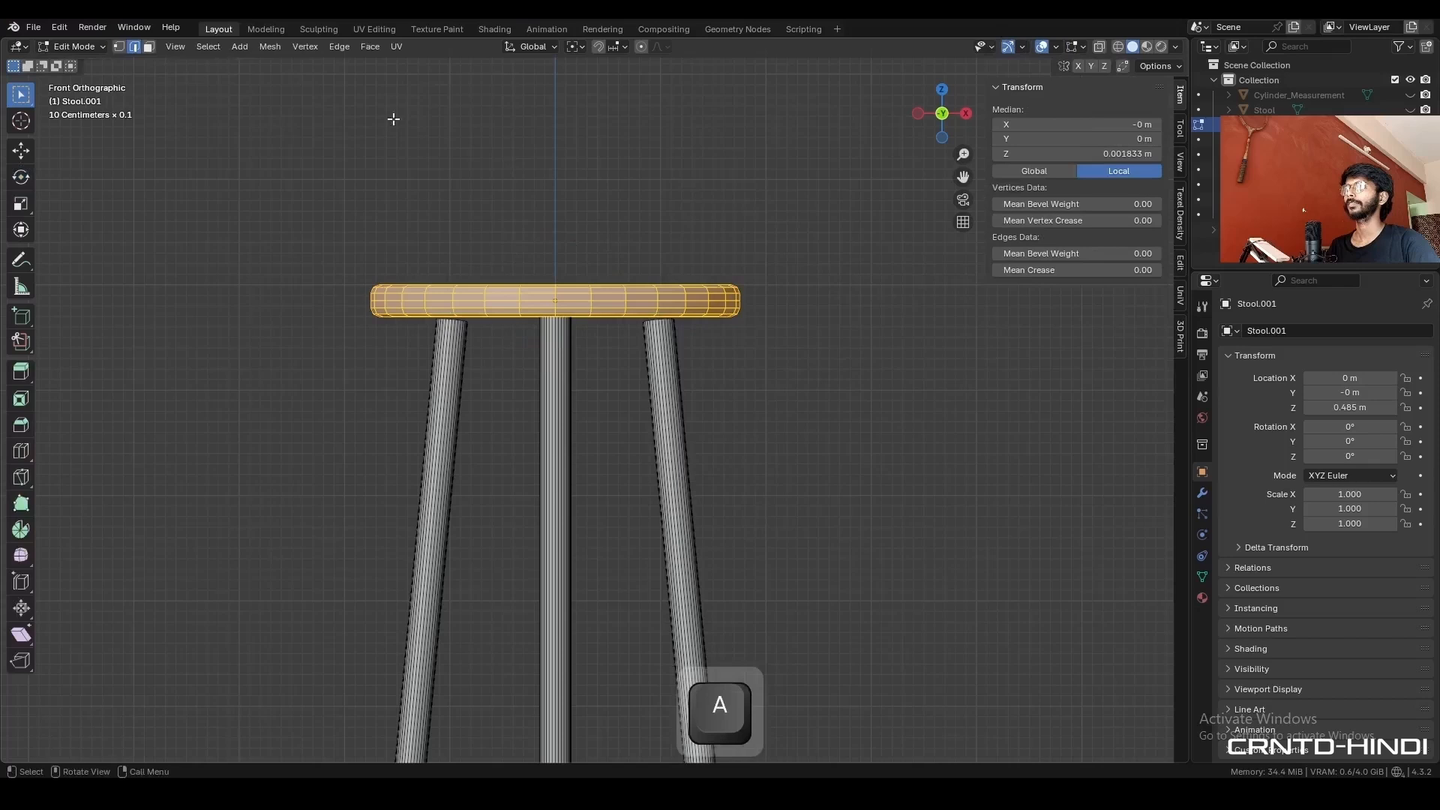
{"action": "left_click", "coordinate": [270, 48]}
{"action": "left_click", "coordinate": [319, 264]}
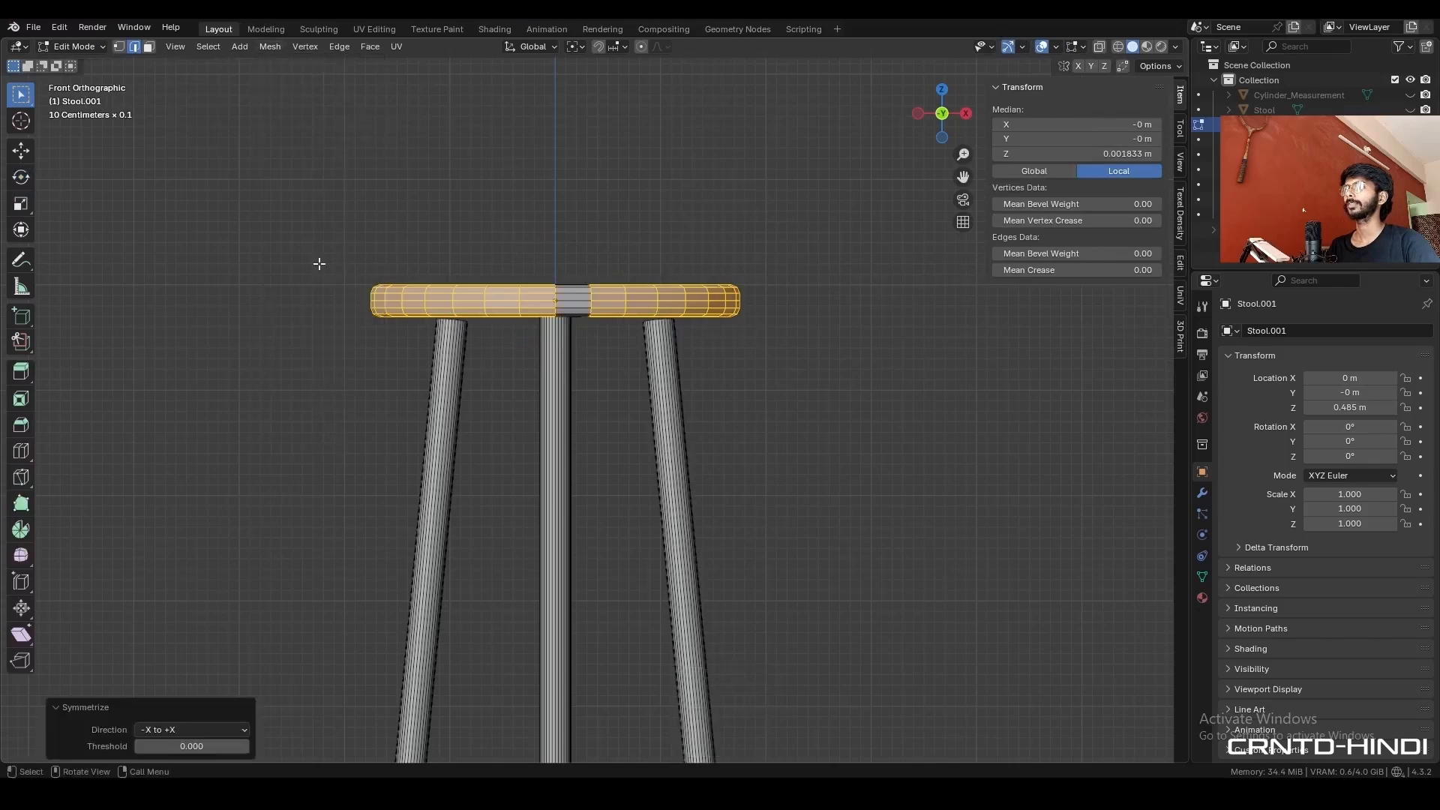
{"action": "left_click", "coordinate": [186, 730]}
{"action": "left_click", "coordinate": [183, 710]}
{"action": "left_click", "coordinate": [201, 583]}
- Add a level 2 subdivision surface to the seat in Object Mode
{"action": "middle_click_drag", "start_coordinate": [761, 446], "coordinate": [754, 480]}
{"action": "key", "text": "Tab"}
{"action": "key", "text": "ctrl+2"}
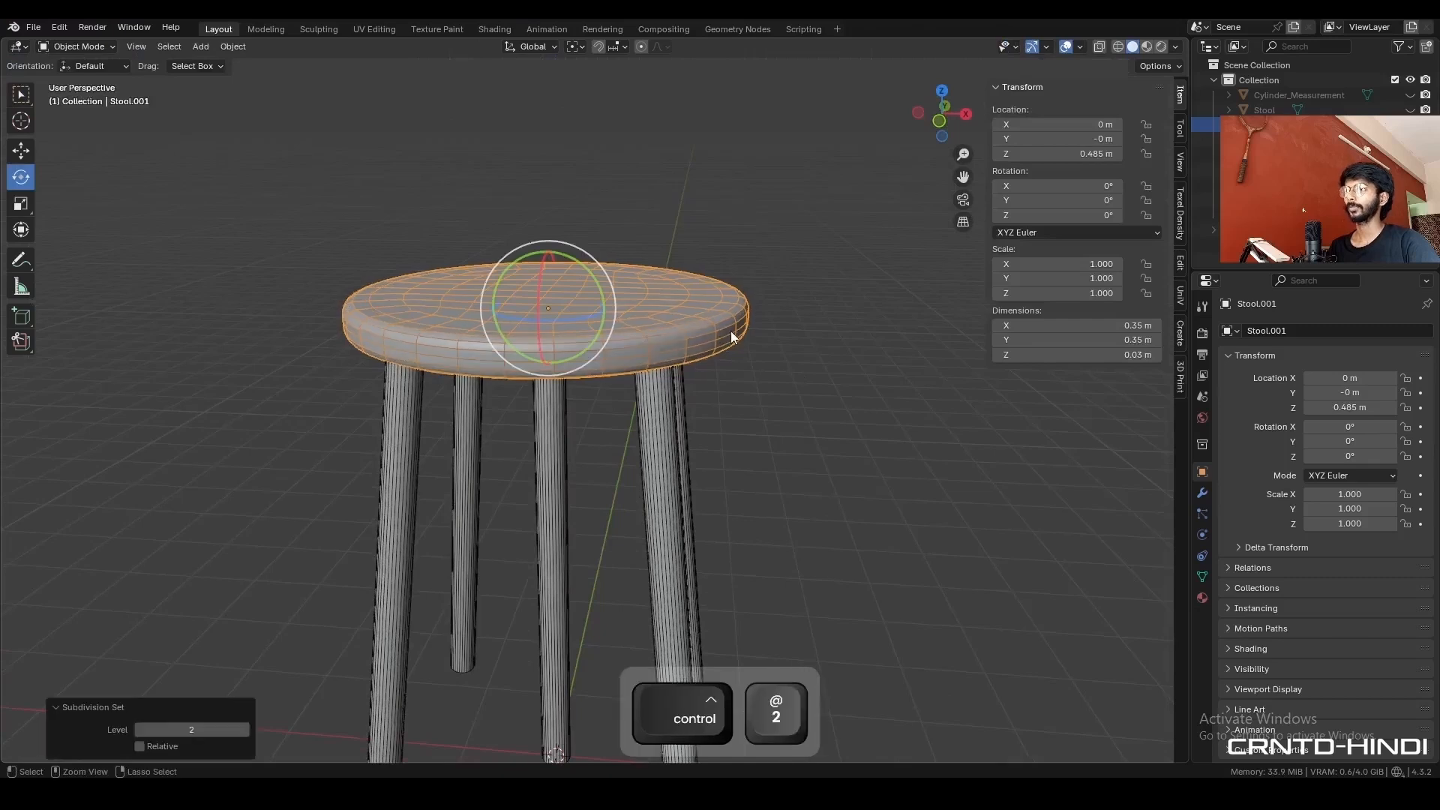
- Hide the viewport overlays and apply Shade Smooth to the seat
{"action": "left_click", "coordinate": [761, 278]}
{"action": "key", "text": "shift+alt+z"}
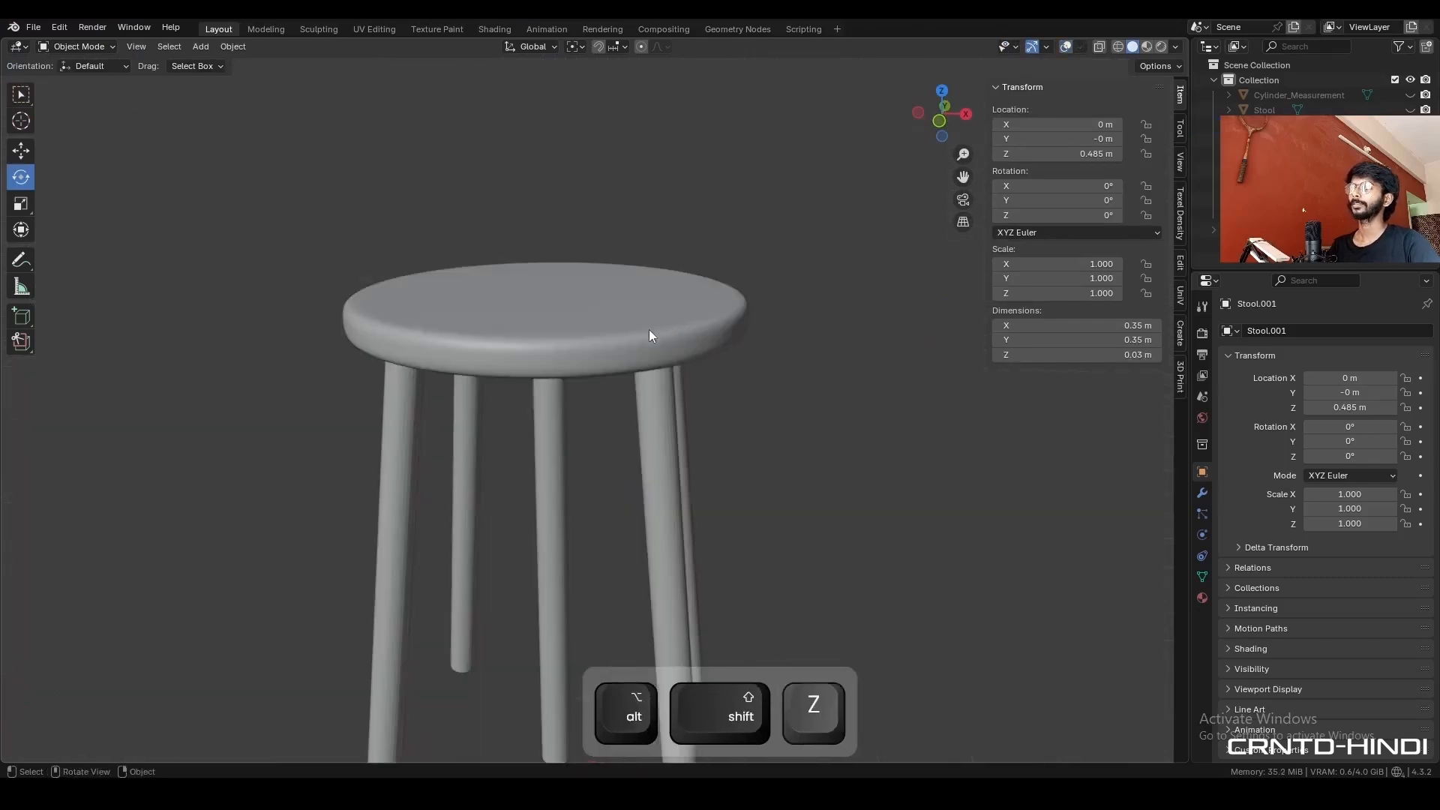
{"action": "middle_click_drag", "start_coordinate": [649, 330], "coordinate": [718, 358]}
{"action": "left_click", "coordinate": [672, 353]}
{"action": "right_click", "coordinate": [672, 353]}
{"action": "left_click", "coordinate": [650, 293]}
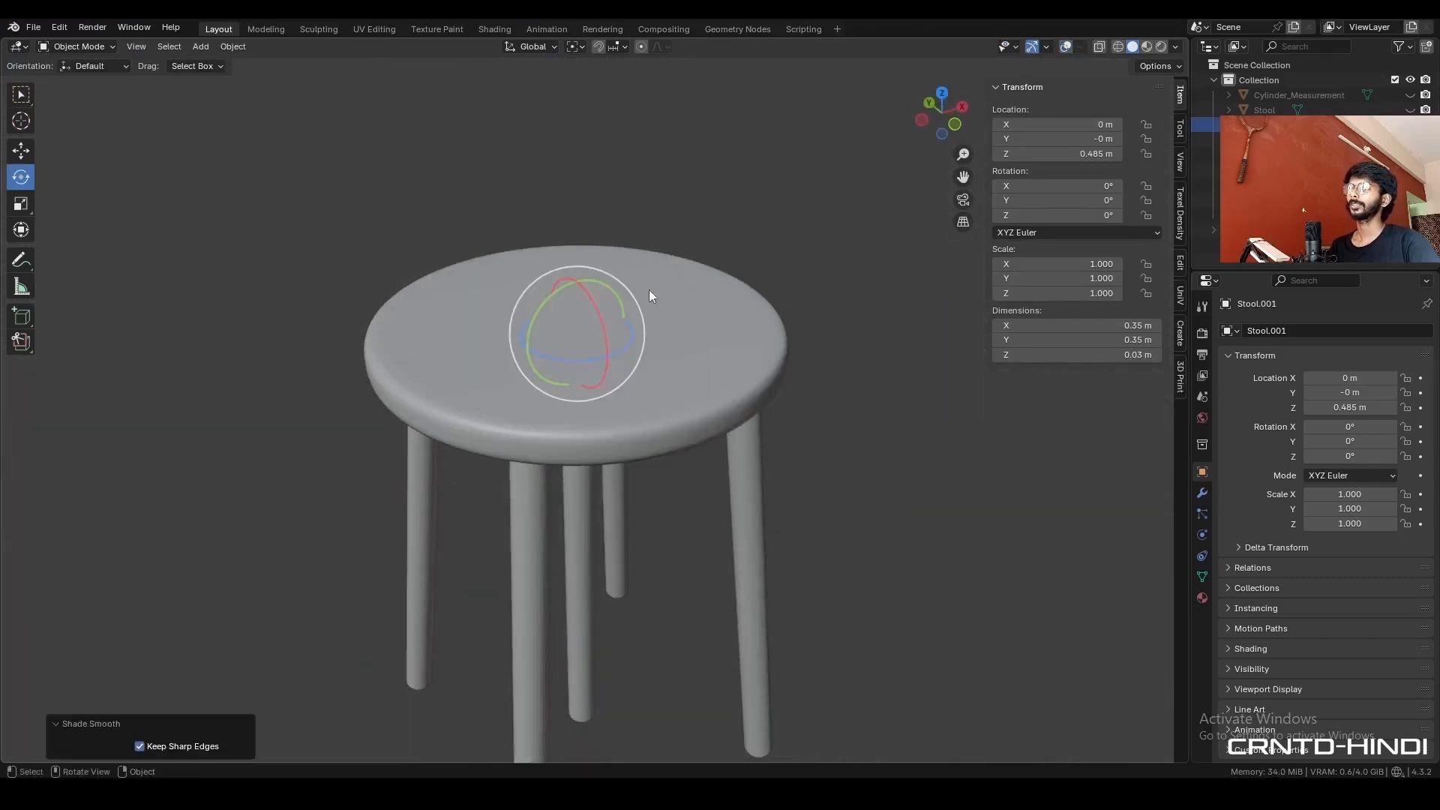
- Switch to the front view, select the straight centre leg, and show the viewport overlays again
{"action": "middle_click_drag", "start_coordinate": [650, 290], "coordinate": [543, 339]}
{"action": "scroll", "coordinate": [545, 342], "scroll_direction": "down", "scroll_amount": 2}
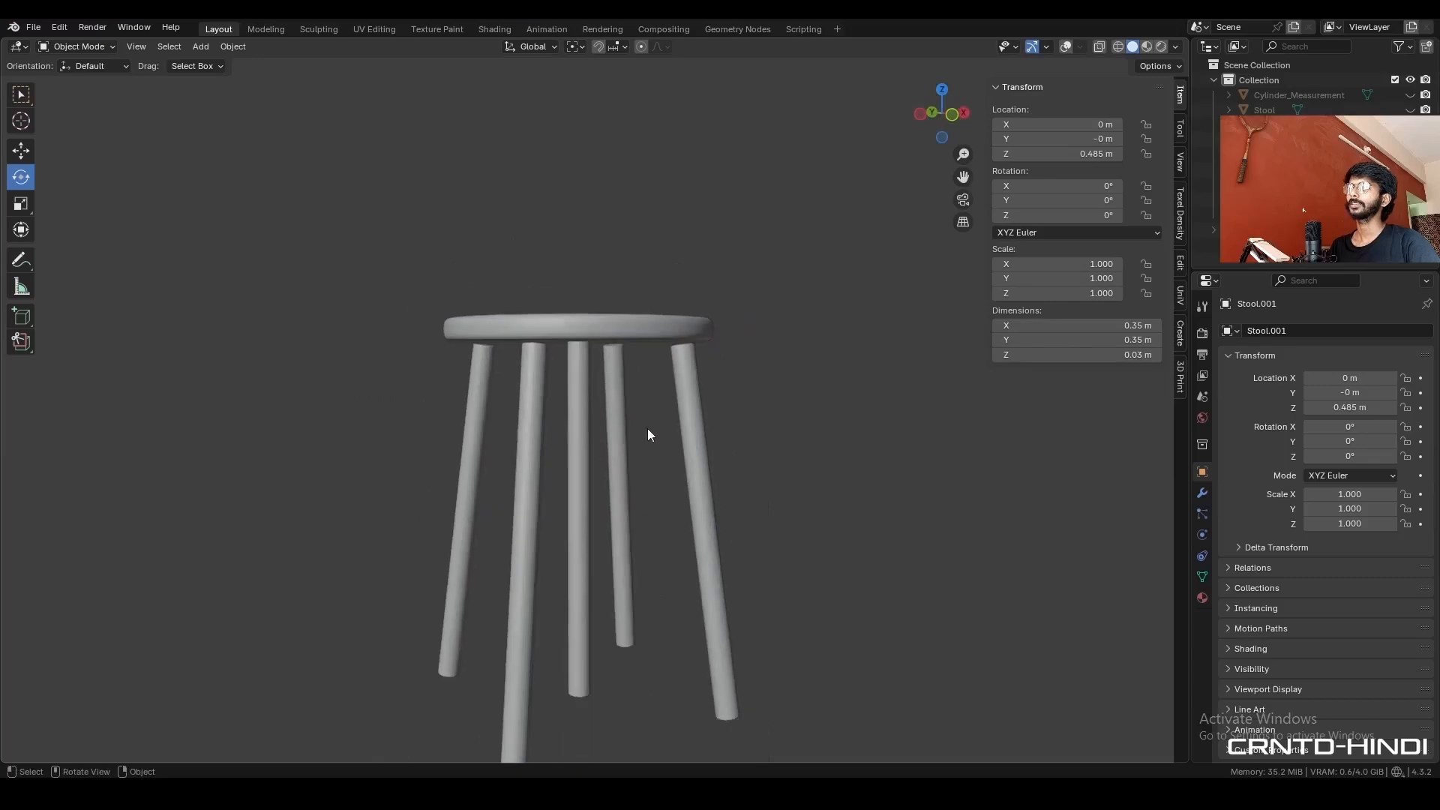
{"action": "scroll", "coordinate": [647, 429], "scroll_direction": "up", "scroll_amount": 1}
{"action": "left_click", "coordinate": [951, 116]}
{"action": "middle_click_drag", "start_coordinate": [707, 441], "coordinate": [721, 352], "text": "shift"}
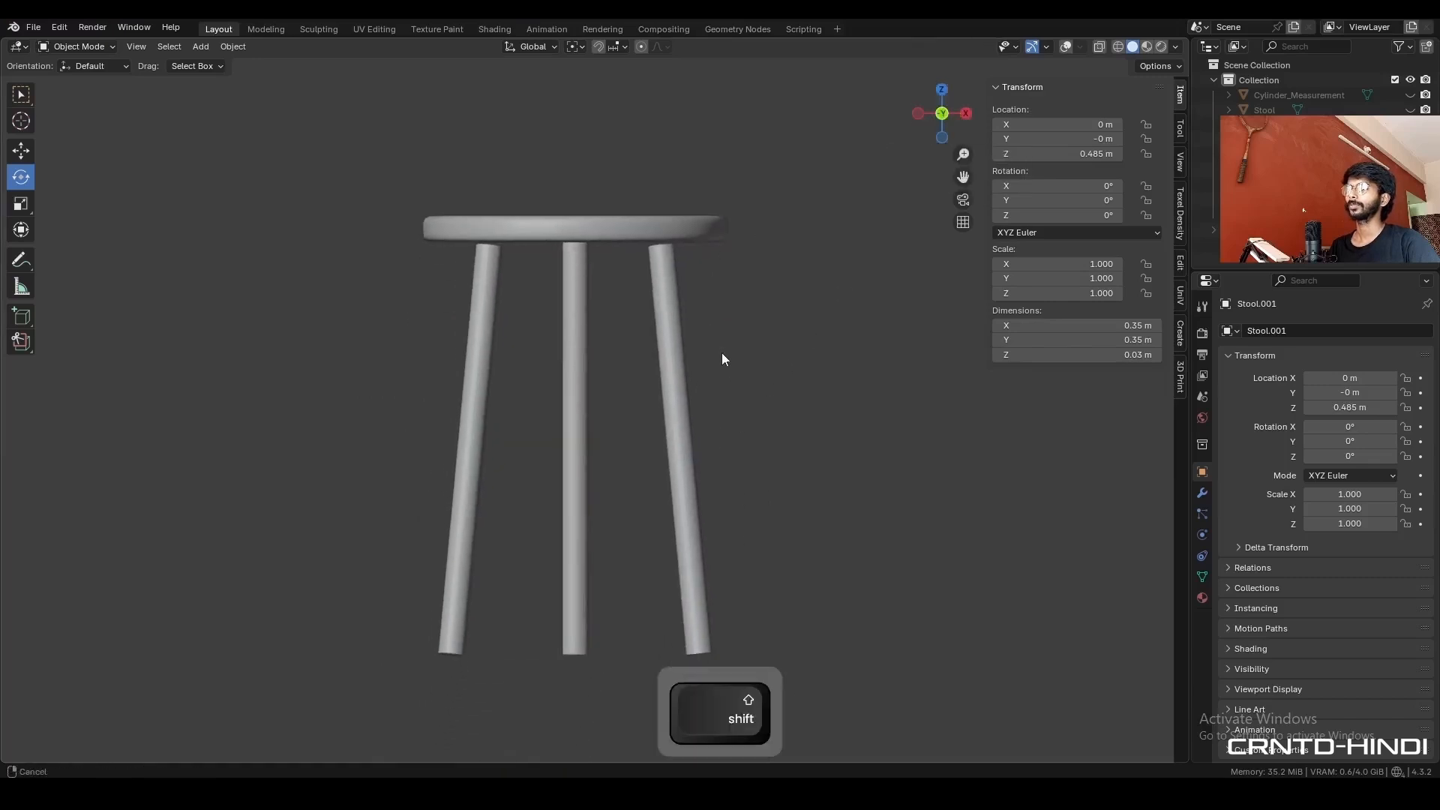
{"action": "left_click", "coordinate": [563, 536]}
{"action": "key", "text": "shift+alt+z"}
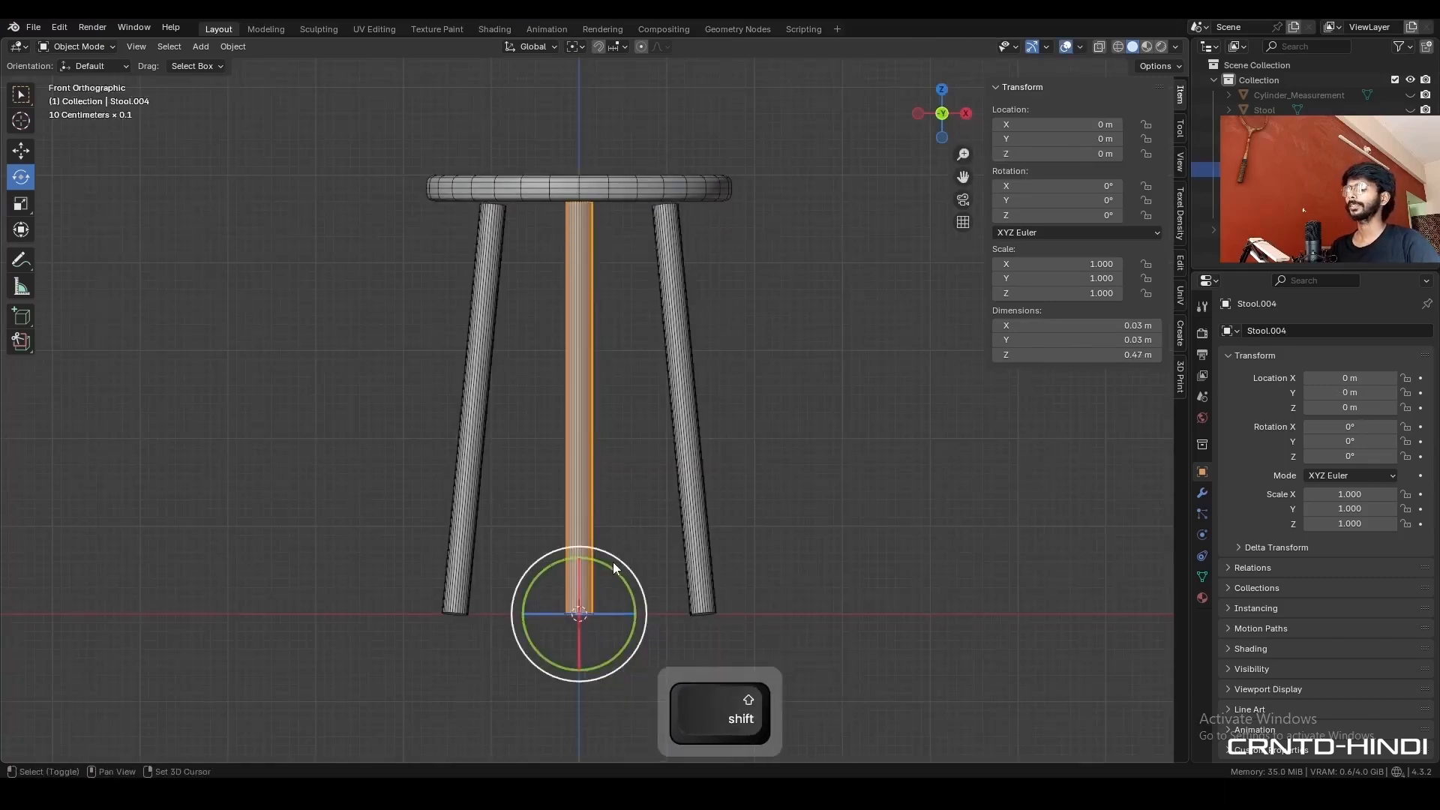
- Dissolve every other vertical edge of the straight centre leg using its edge ring and Checker Deselect, and save the file
{"action": "scroll", "coordinate": [611, 540], "scroll_direction": "up", "scroll_amount": 4}
{"action": "middle_click_drag", "start_coordinate": [593, 509], "coordinate": [618, 408], "text": "shift"}
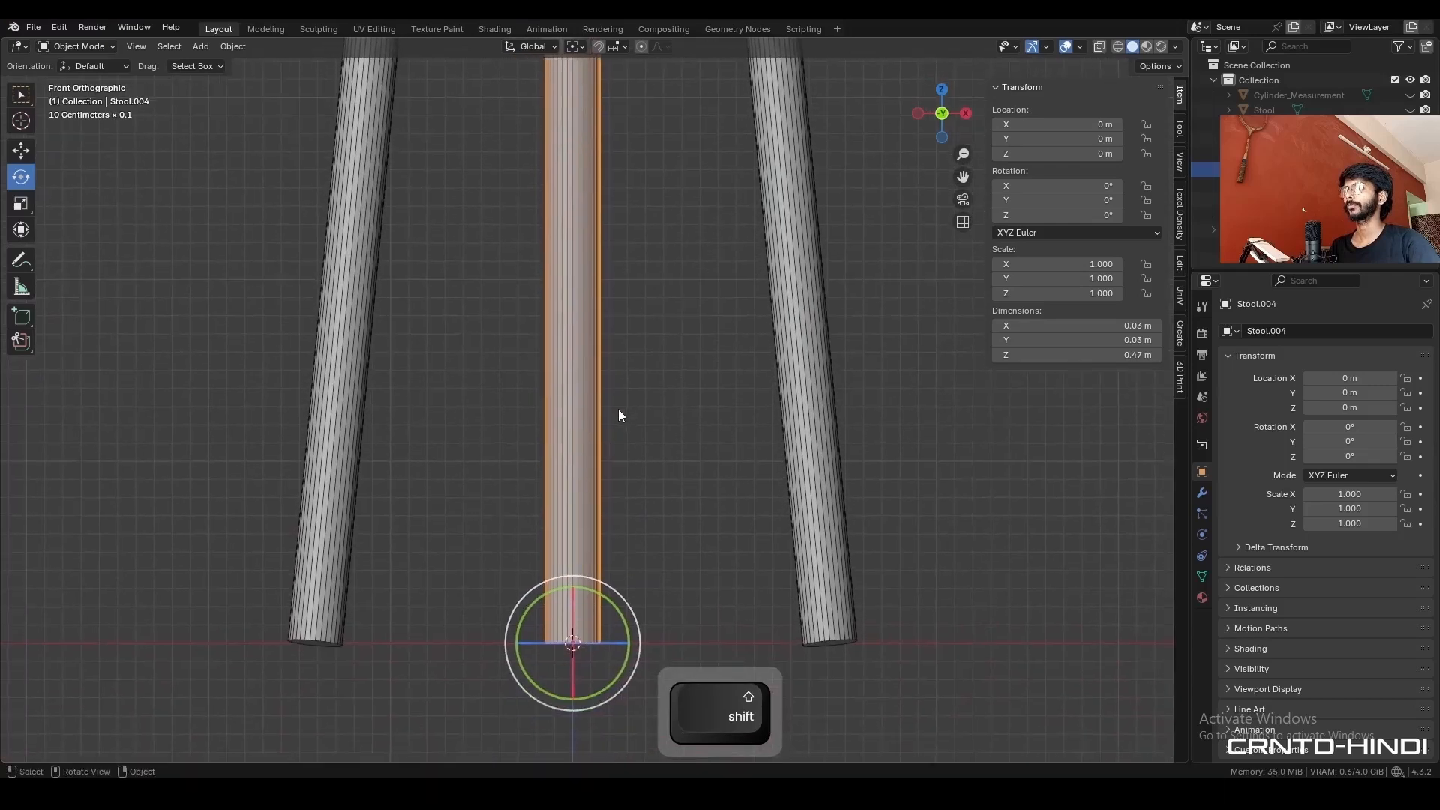
{"action": "key", "text": "Tab"}
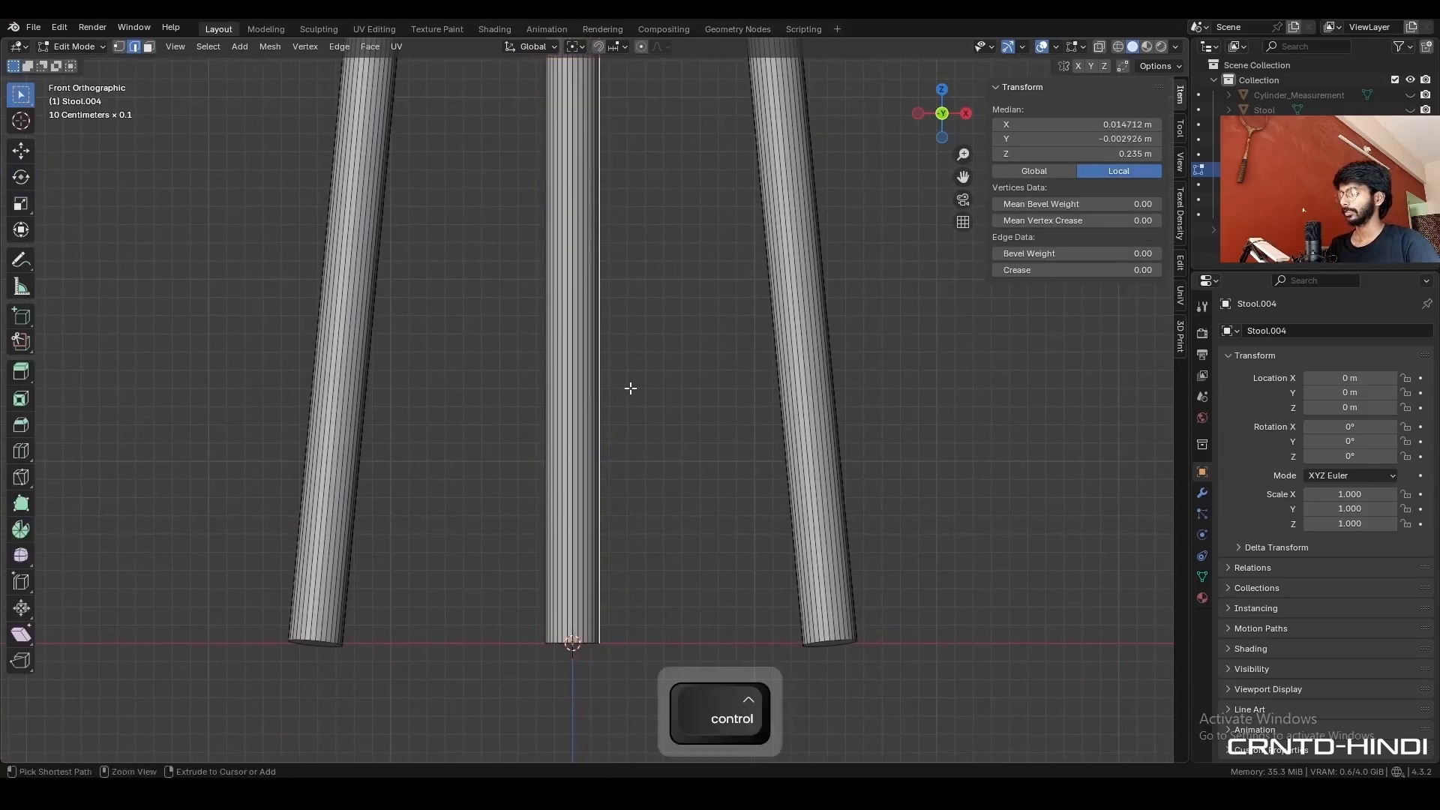
{"action": "left_click", "coordinate": [572, 391], "text": "ctrl+alt+shift"}
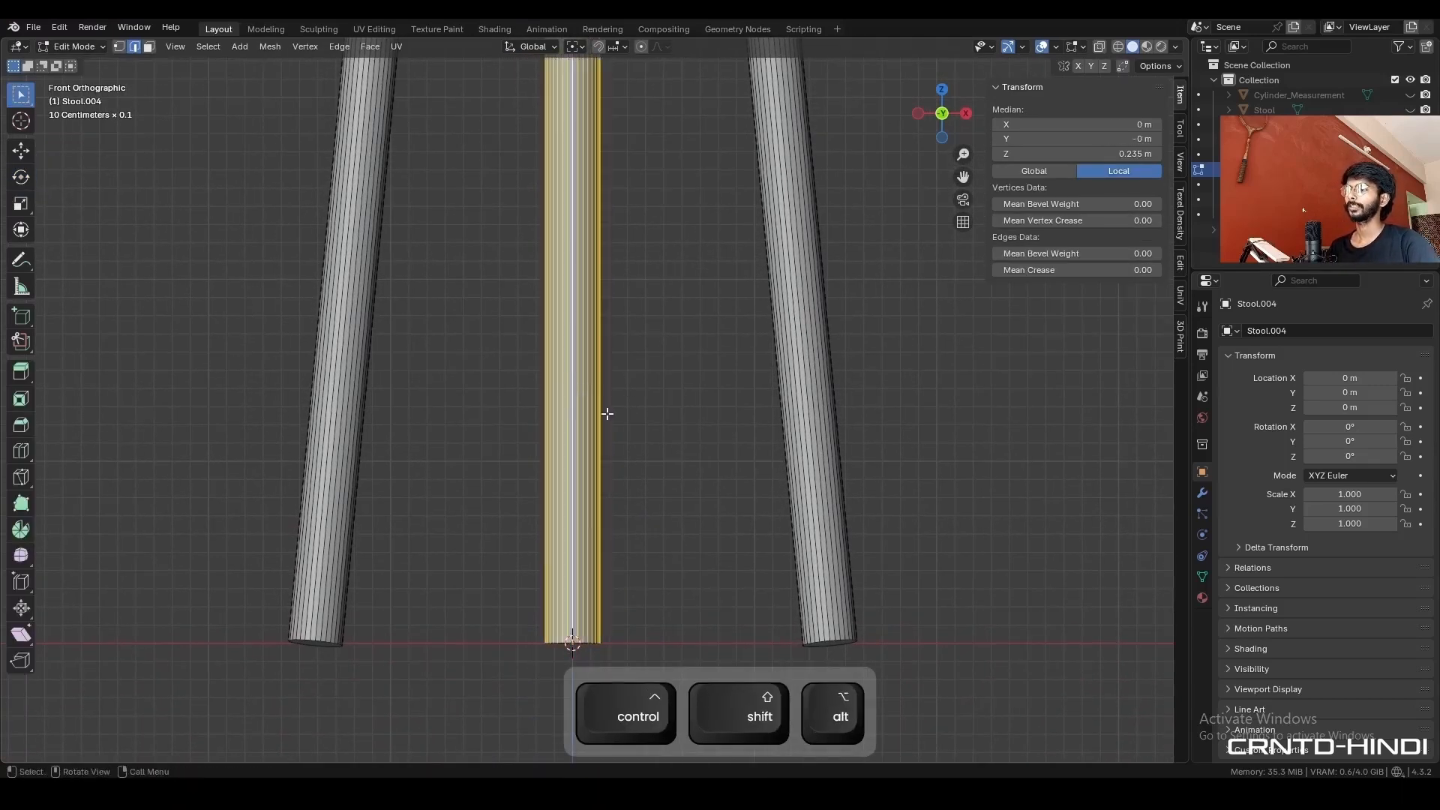
{"action": "left_click", "coordinate": [204, 46]}
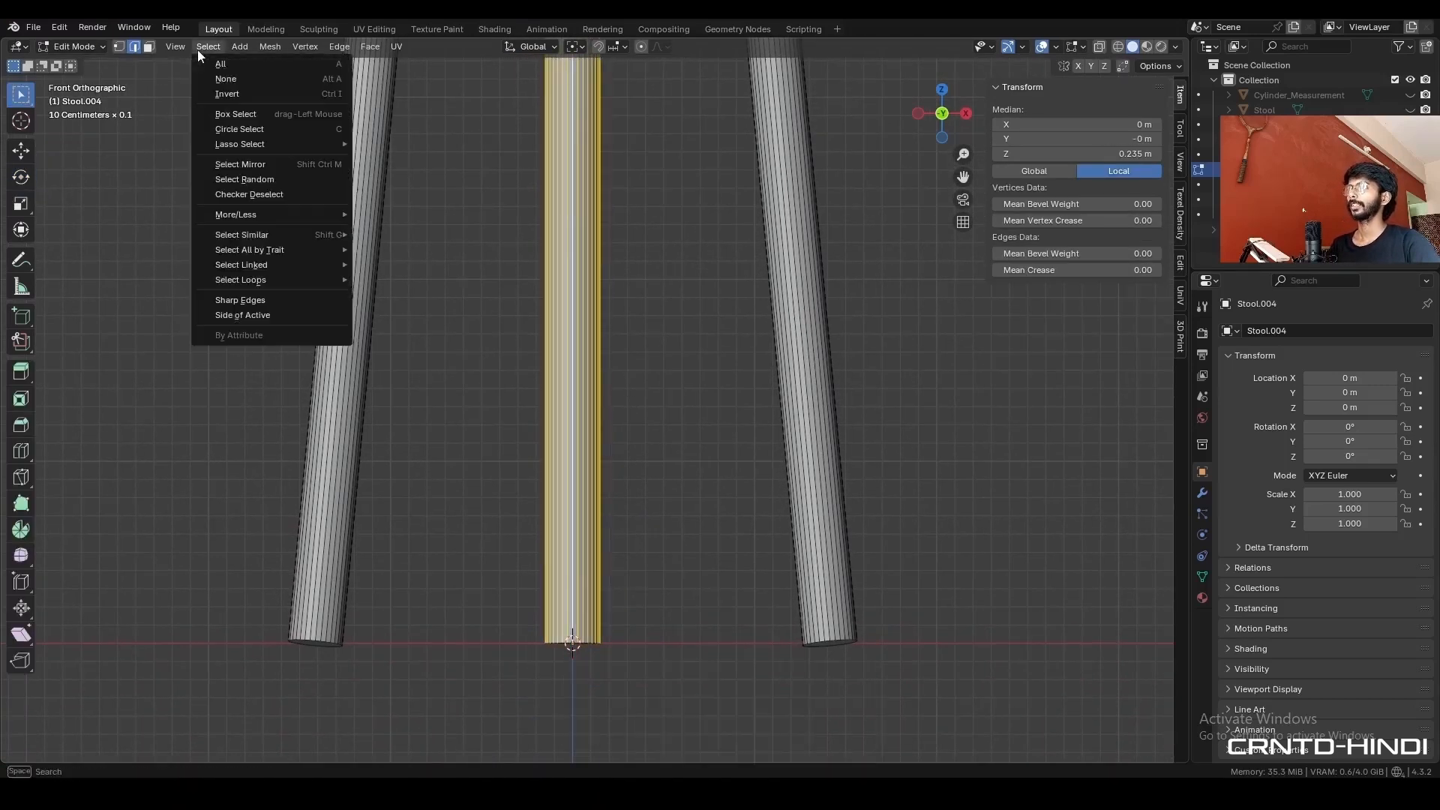
{"action": "left_click", "coordinate": [245, 196]}
{"action": "key", "text": "ctrl"}
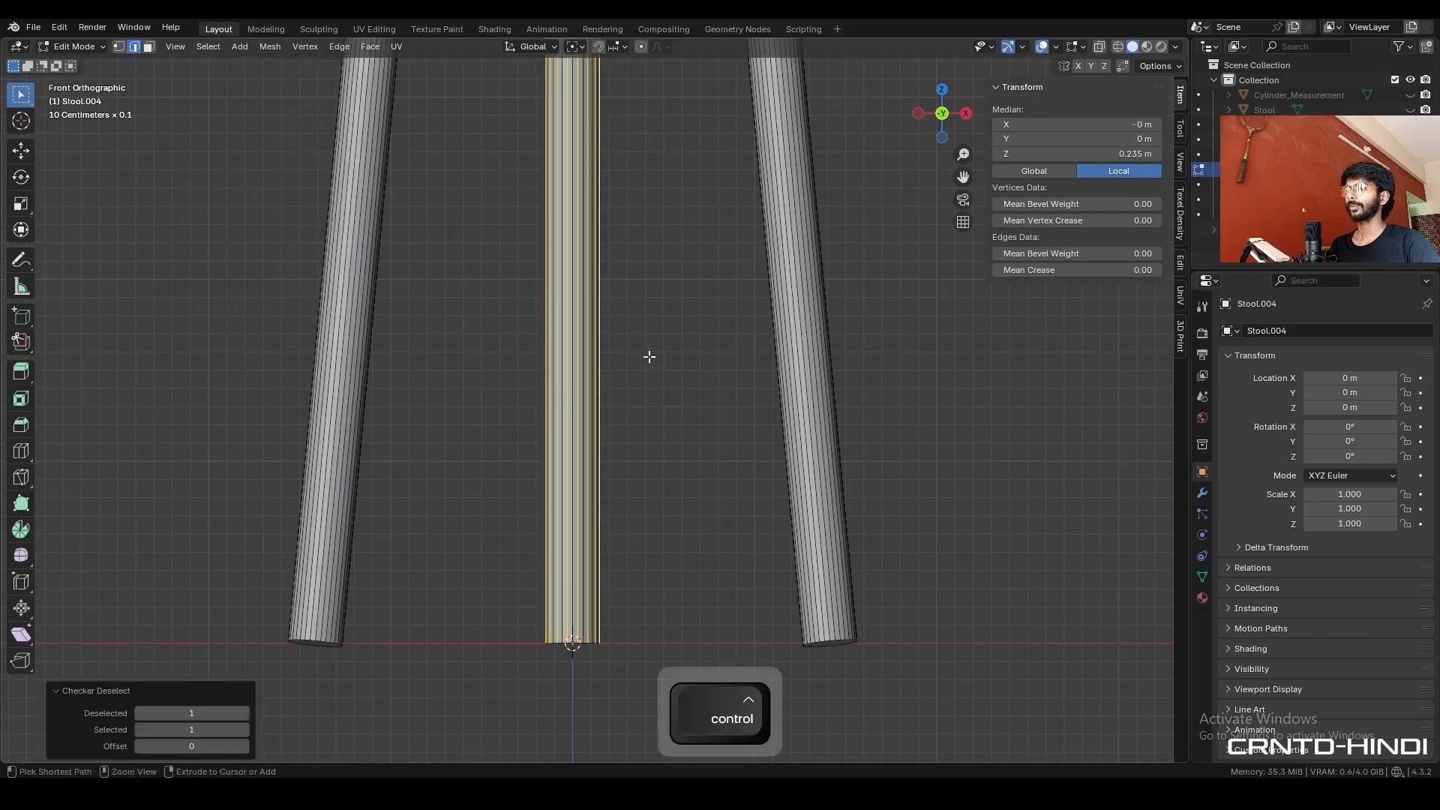
{"action": "key", "text": "ctrl+x"}
{"action": "middle_click_drag", "start_coordinate": [621, 415], "coordinate": [624, 496]}
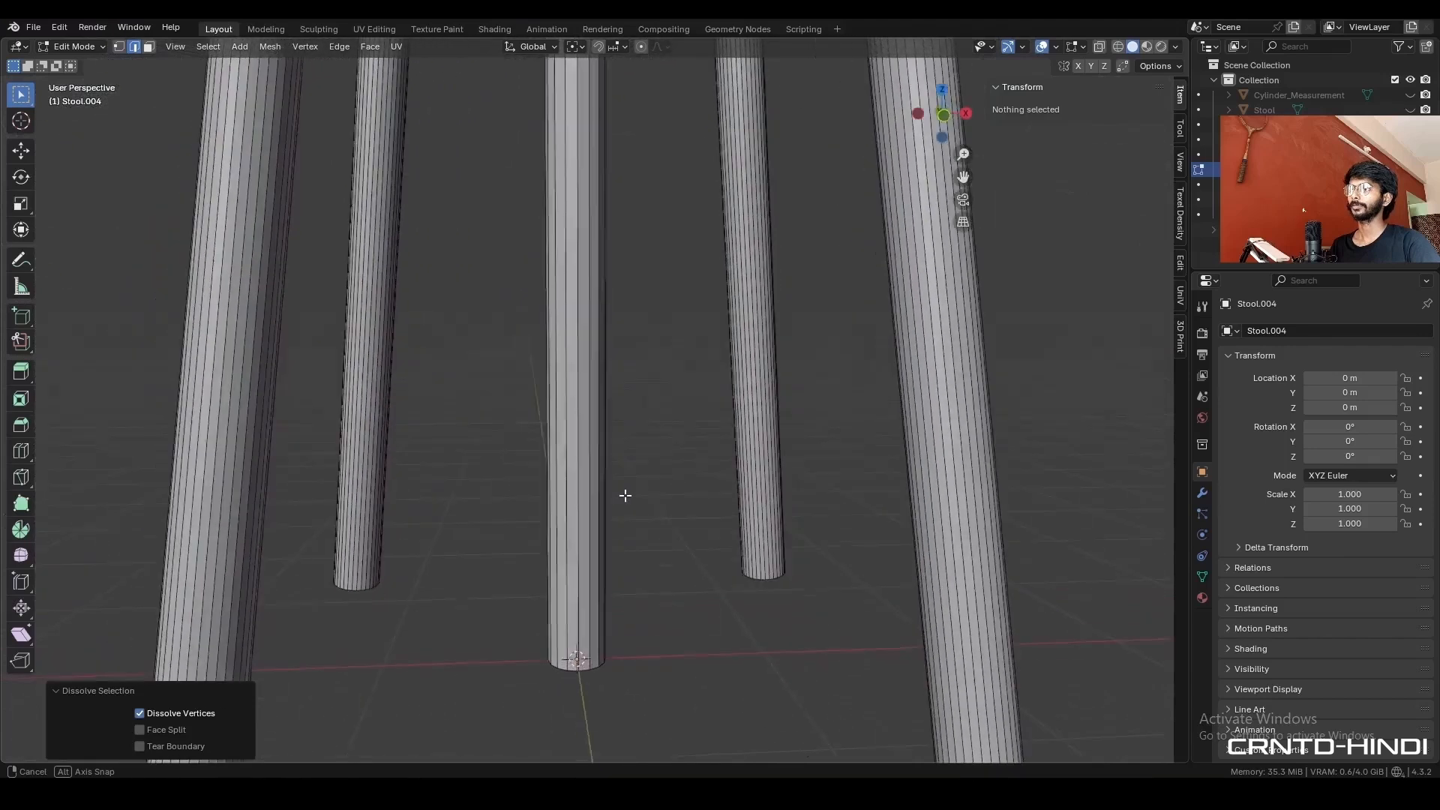
{"action": "key", "text": "ctrl+s"}
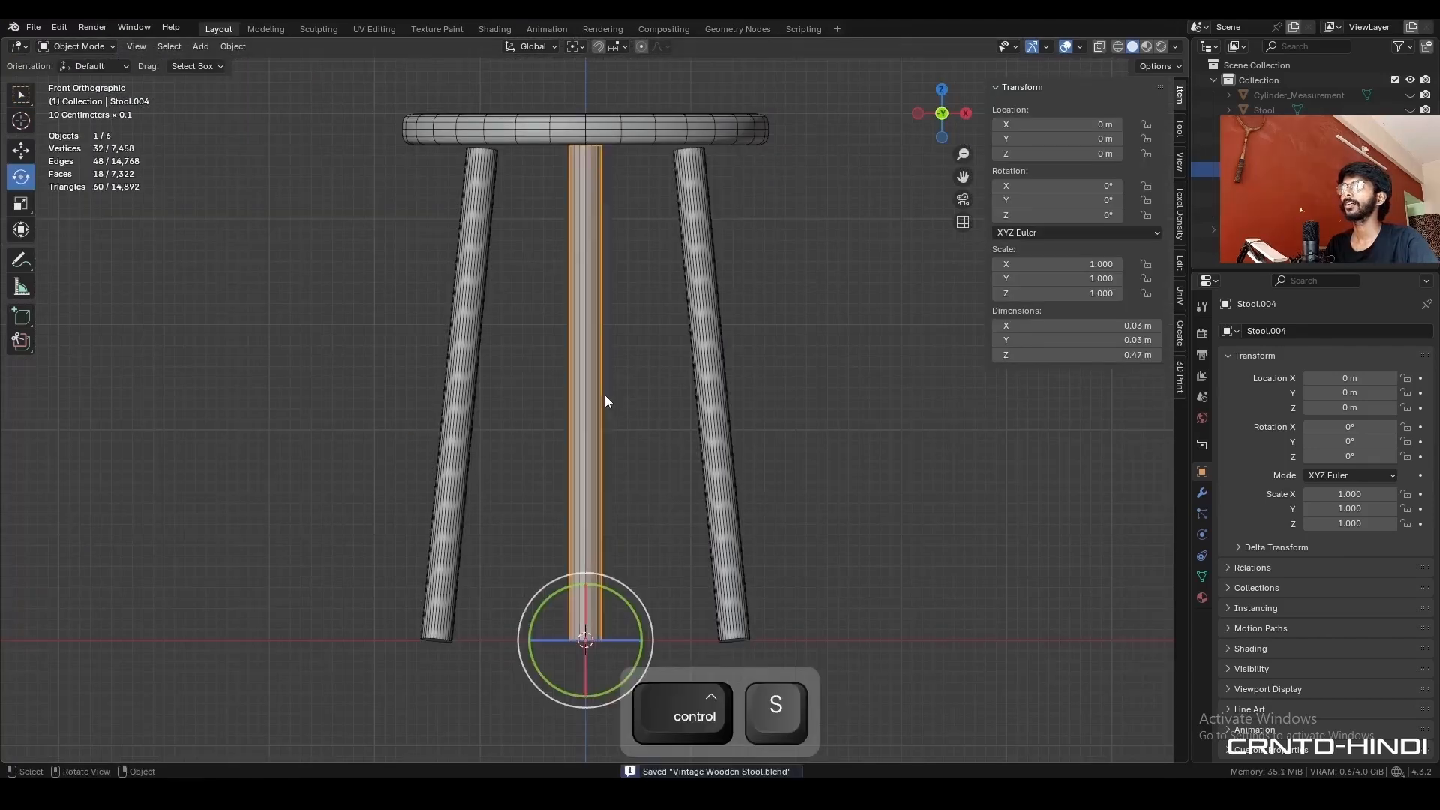
- Add a Round Cube mesh in Object Mode and set its arc divisions to 4
{"action": "middle_click_drag", "start_coordinate": [599, 408], "coordinate": [629, 384], "text": "shift"}
{"action": "key", "text": "shift+a"}
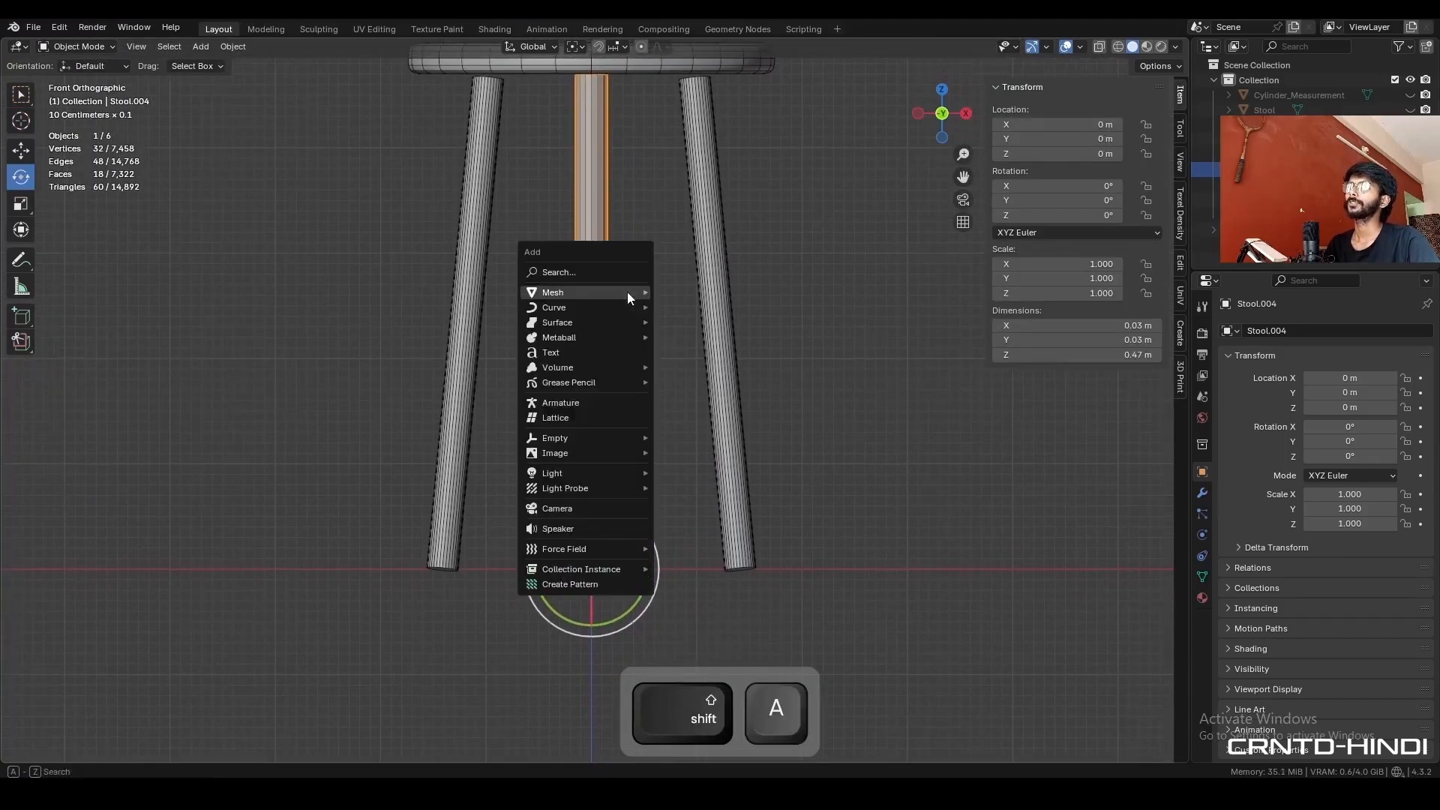
{"action": "mouse_move", "coordinate": [627, 292]}
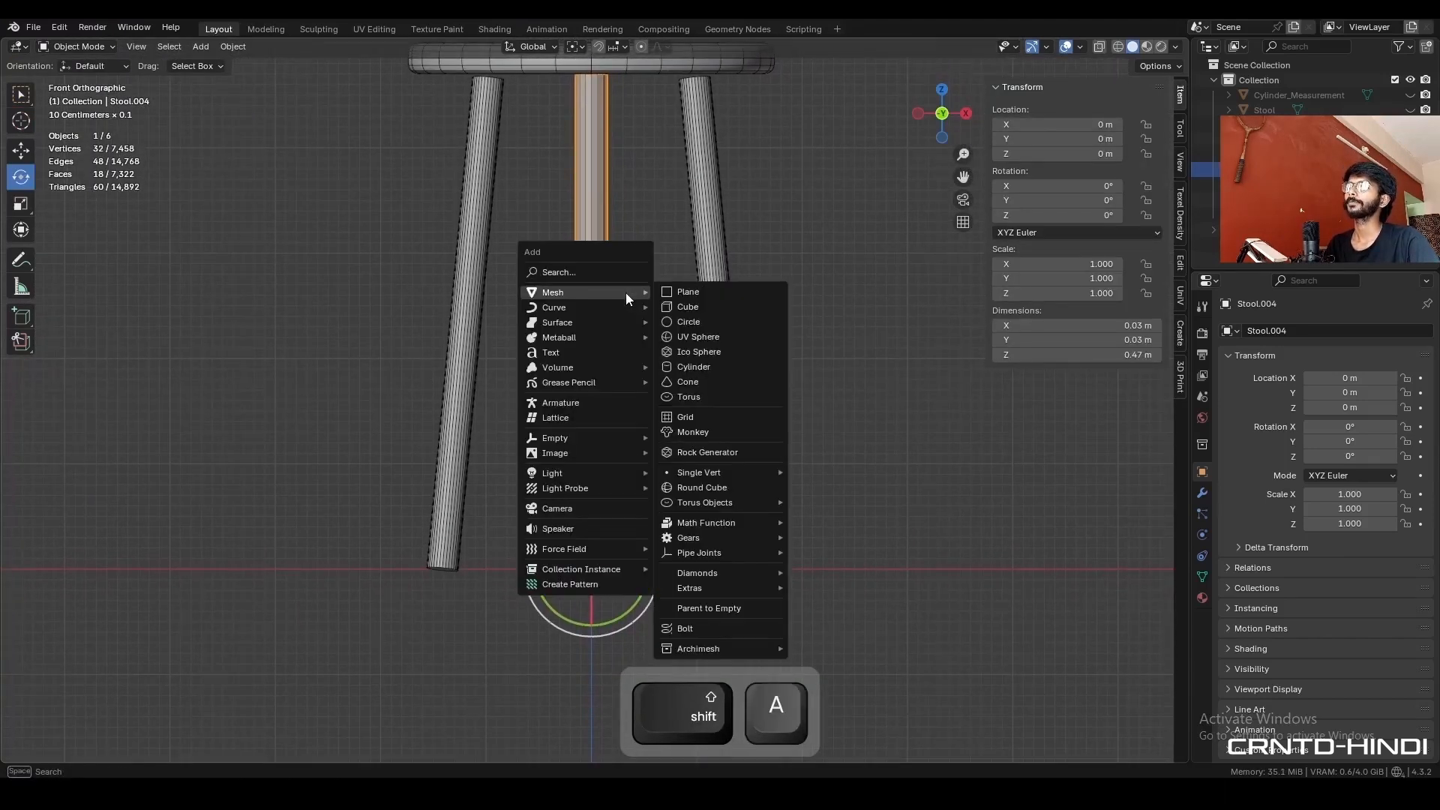
{"action": "left_click", "coordinate": [707, 489]}
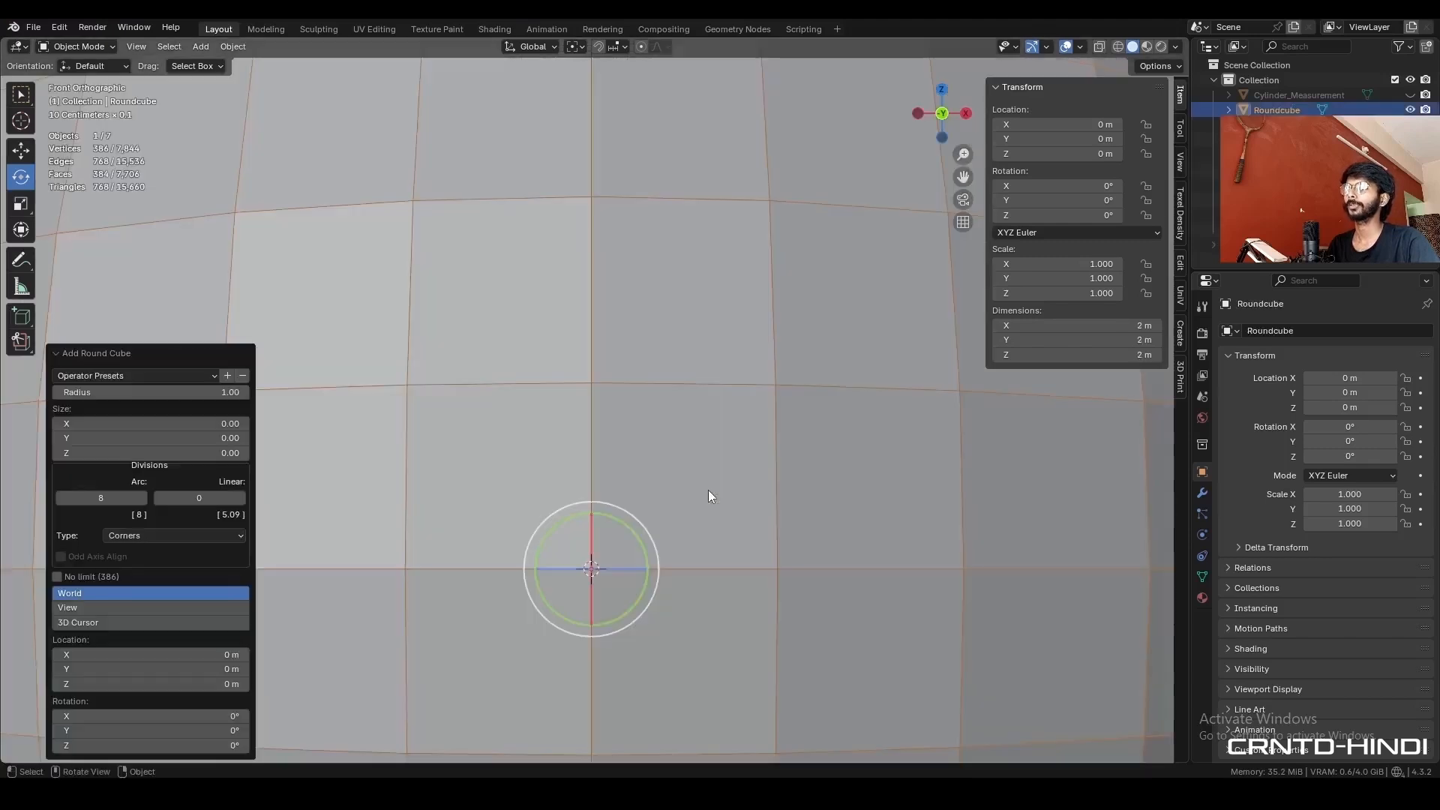
{"action": "left_click", "coordinate": [100, 498]}
{"action": "type", "text": "4"}
{"action": "key", "text": "Return"}
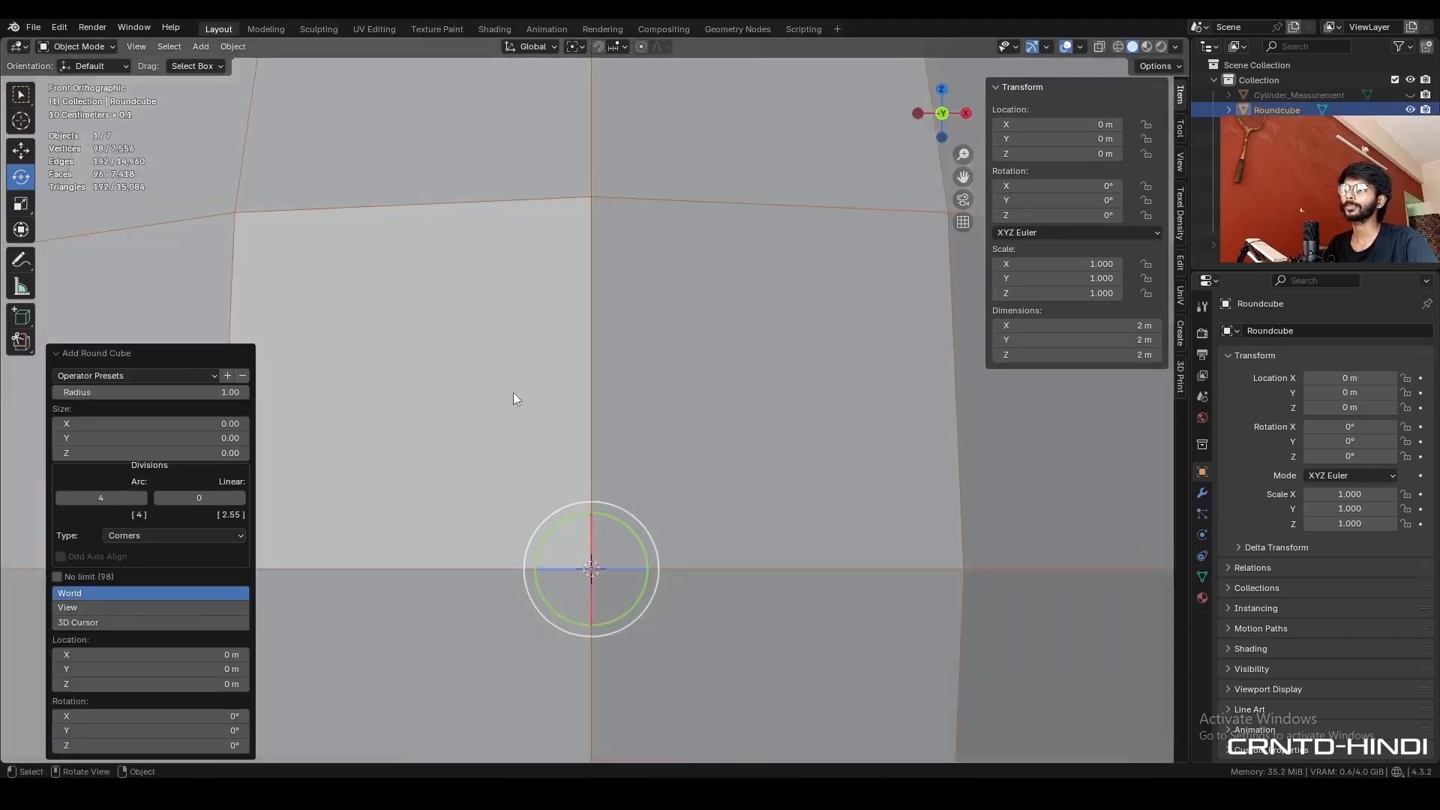
- Scale the round cube down uniformly to about 0.061 at the base of the centre leg
{"action": "scroll", "coordinate": [884, 471], "scroll_direction": "down", "scroll_amount": 5}
{"action": "key", "text": "s"}
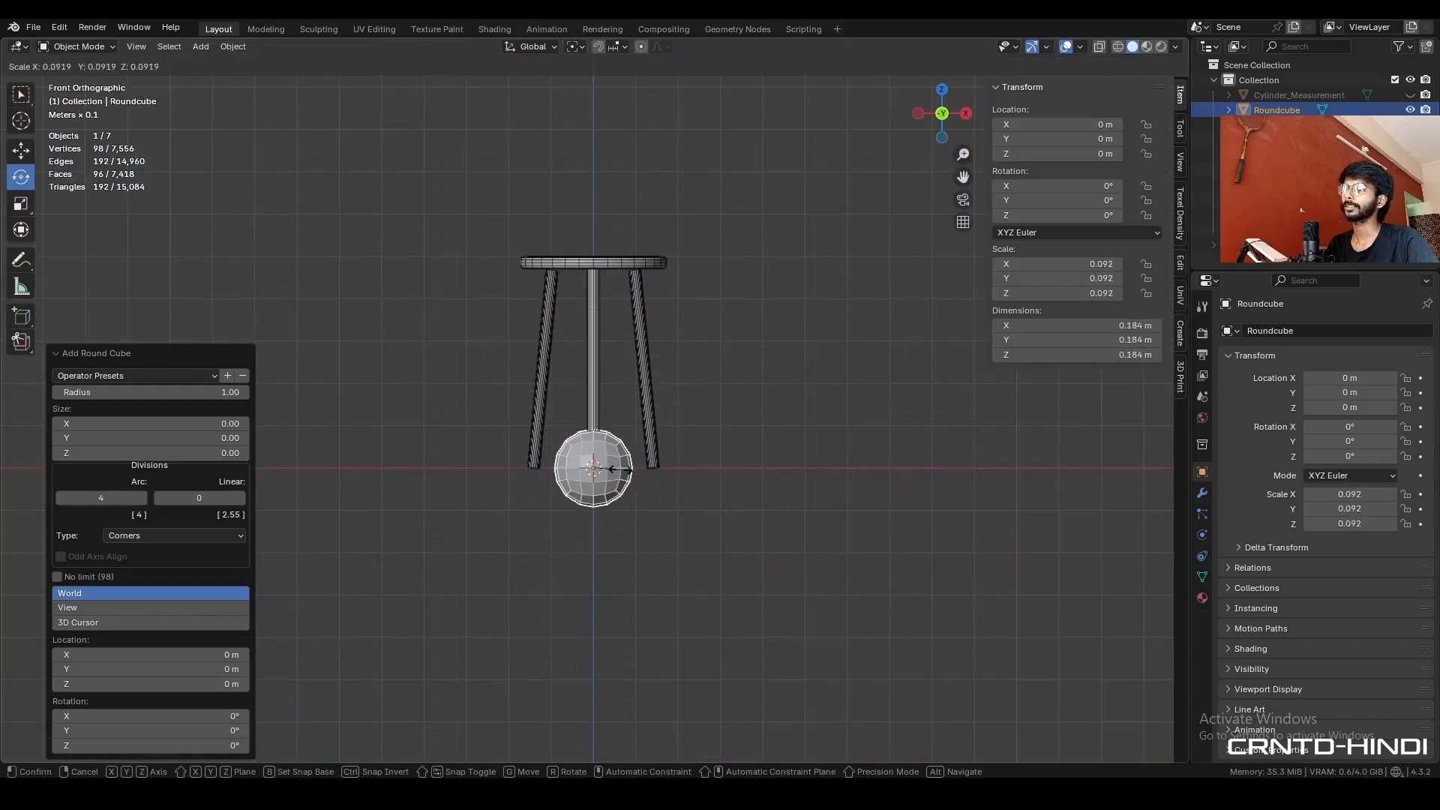
{"action": "left_click", "coordinate": [610, 467]}
{"action": "scroll", "coordinate": [634, 496], "scroll_direction": "up", "scroll_amount": 5}
- Dissolve the round cube's top cap faces into one face and shape it into a flat, regular circle with the Circle tool
{"action": "key", "text": "Tab"}
{"action": "key", "text": "alt+z"}
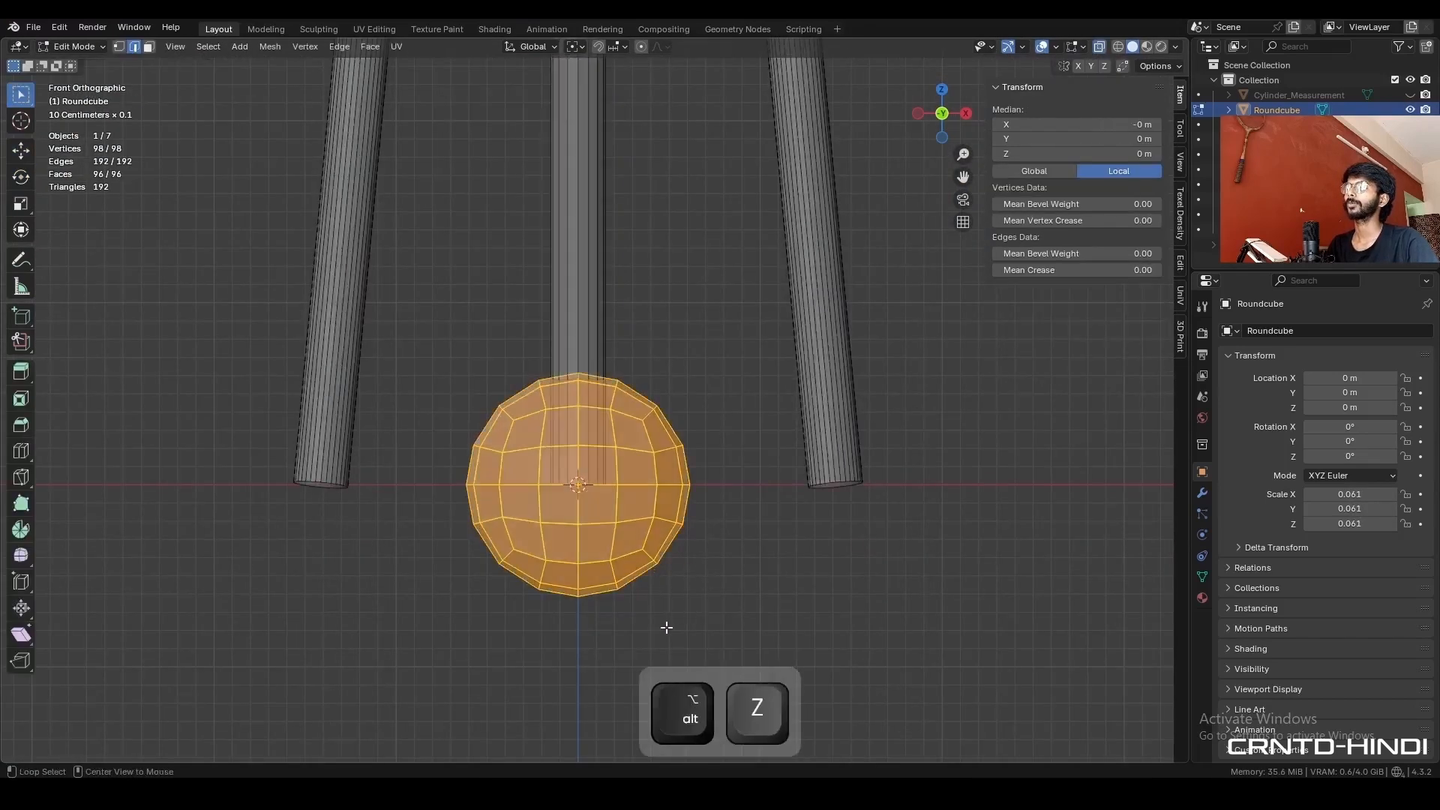
{"action": "left_click_drag", "start_coordinate": [713, 313], "coordinate": [492, 409]}
{"action": "key", "text": "3"}
{"action": "left_click_drag", "start_coordinate": [664, 347], "coordinate": [490, 420]}
{"action": "key", "text": "ctrl+x"}
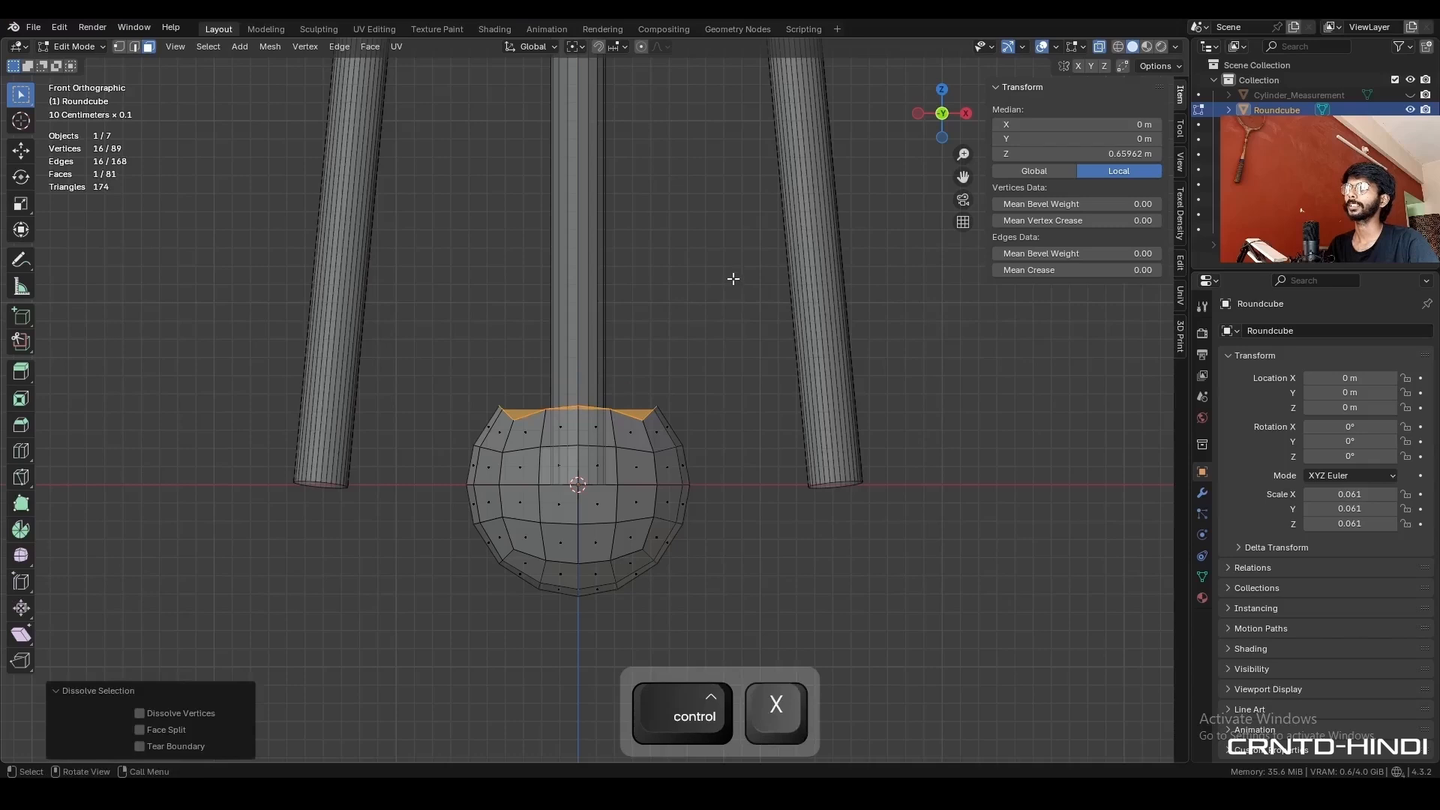
{"action": "right_click", "coordinate": [733, 279]}
{"action": "left_click", "coordinate": [790, 271]}
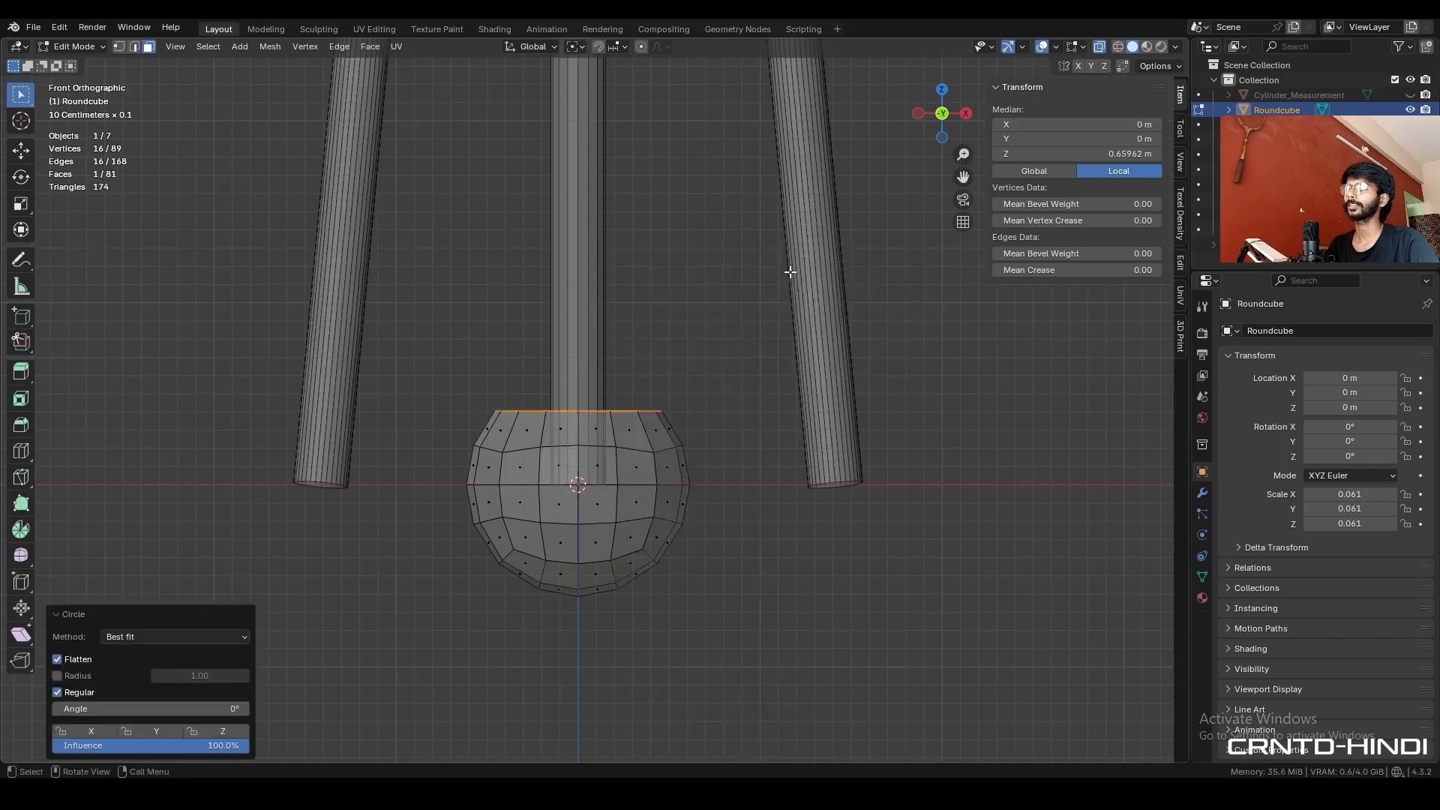
- Dissolve the round cube's bottom cap faces into one face and make it a flat, regular circle with the Circle tool
{"action": "key", "text": "Tab"}
{"action": "left_click_drag", "start_coordinate": [651, 620], "coordinate": [504, 555]}
{"action": "key", "text": "ctrl+x"}
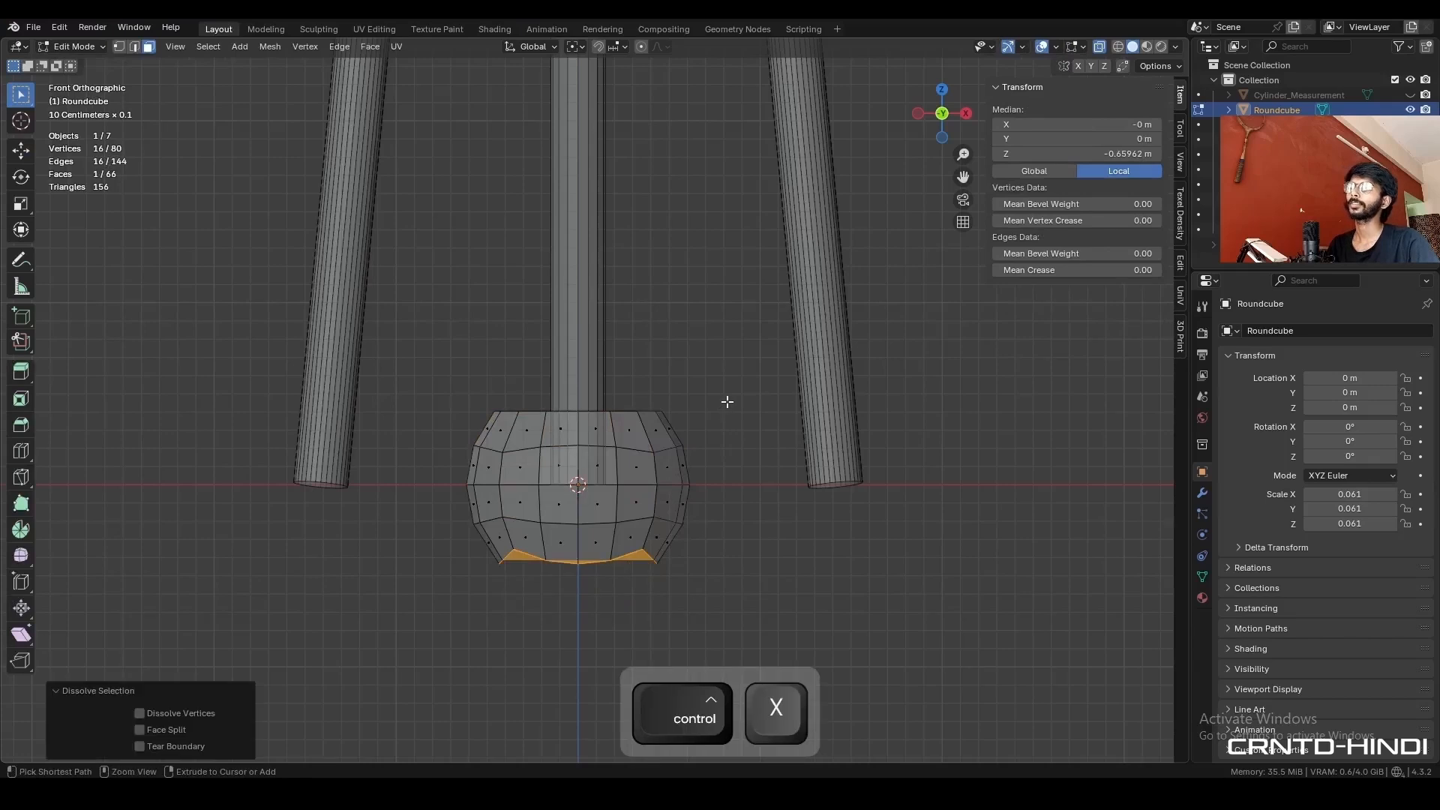
{"action": "right_click", "coordinate": [720, 248]}
{"action": "mouse_move", "coordinate": [720, 247]}
{"action": "left_click", "coordinate": [808, 263]}
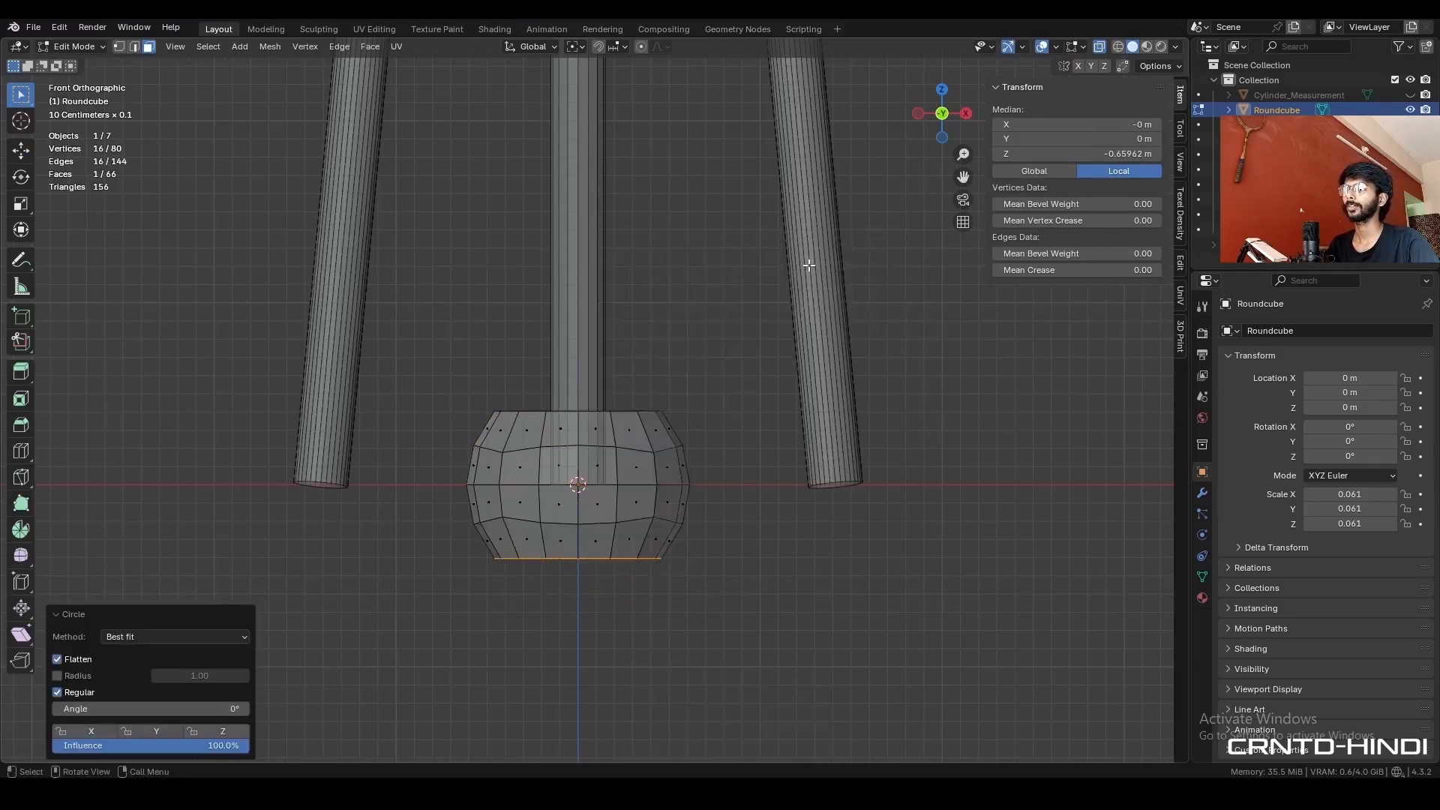
- Snap the 3D cursor to the round cube's bottom face and set the object's origin to the cursor
{"action": "scroll", "coordinate": [701, 442], "scroll_direction": "down", "scroll_amount": 1}
{"action": "key", "text": "shift+s"}
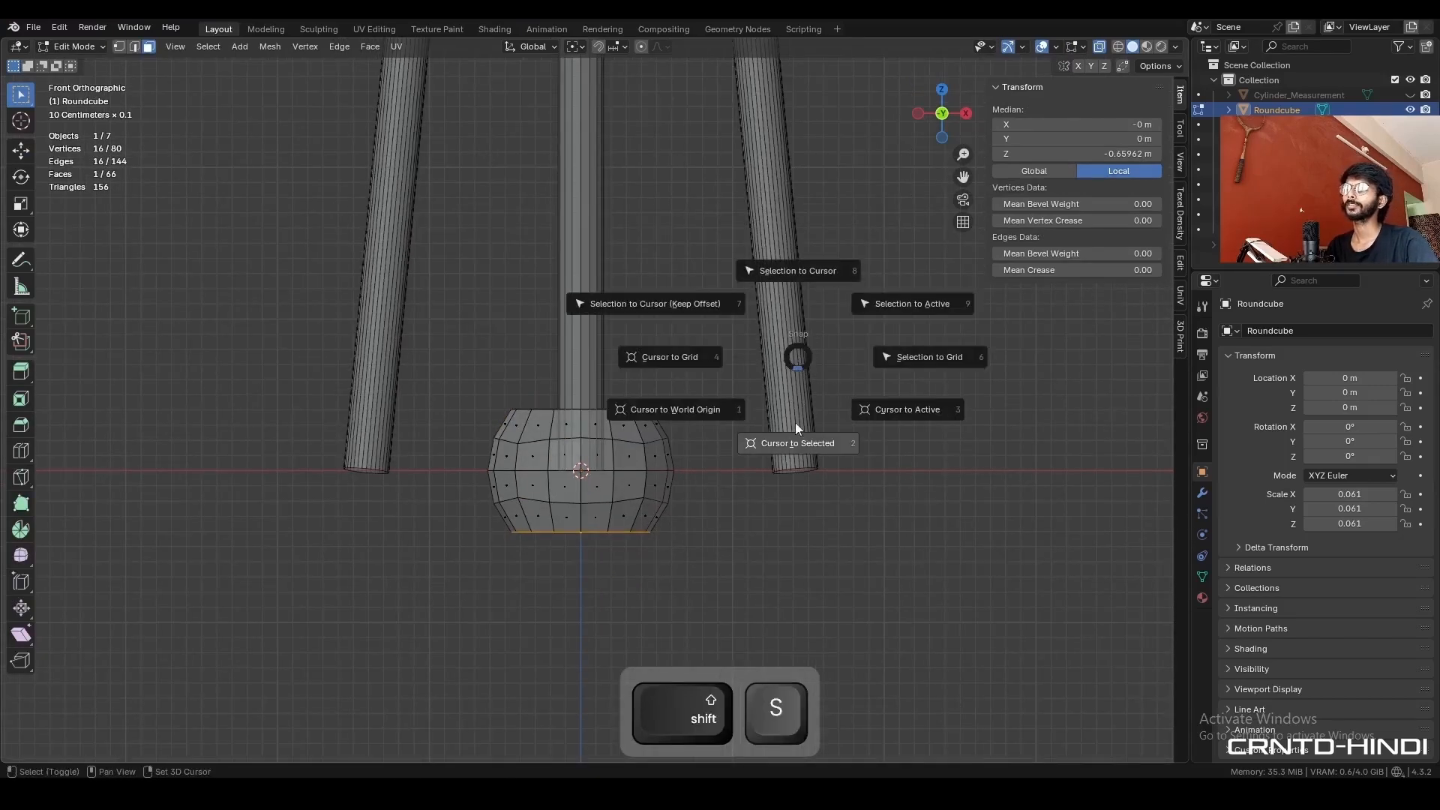
{"action": "left_click", "coordinate": [792, 439]}
{"action": "key", "text": "Tab"}
{"action": "right_click", "coordinate": [639, 471]}
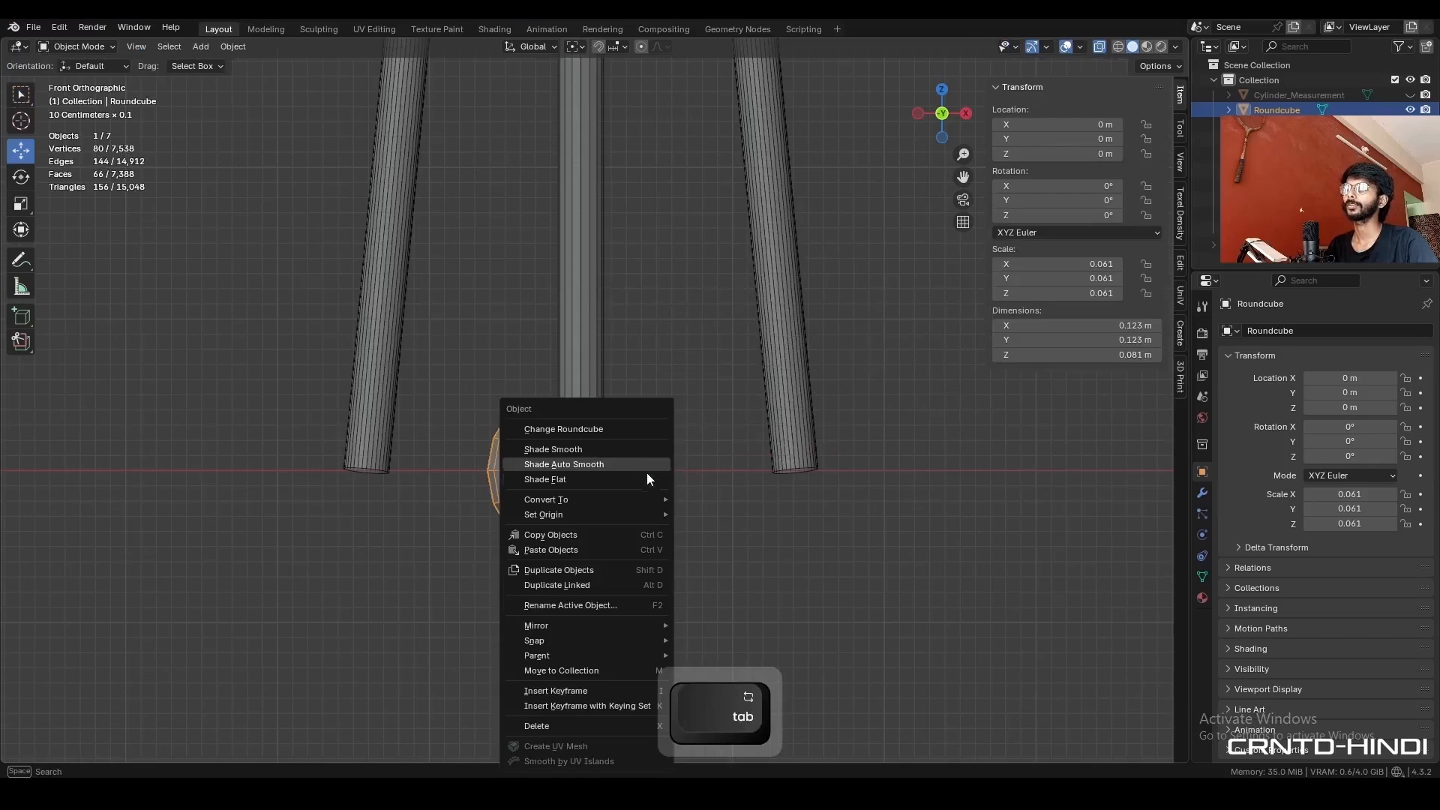
{"action": "mouse_move", "coordinate": [641, 515]}
{"action": "left_click", "coordinate": [739, 543]}
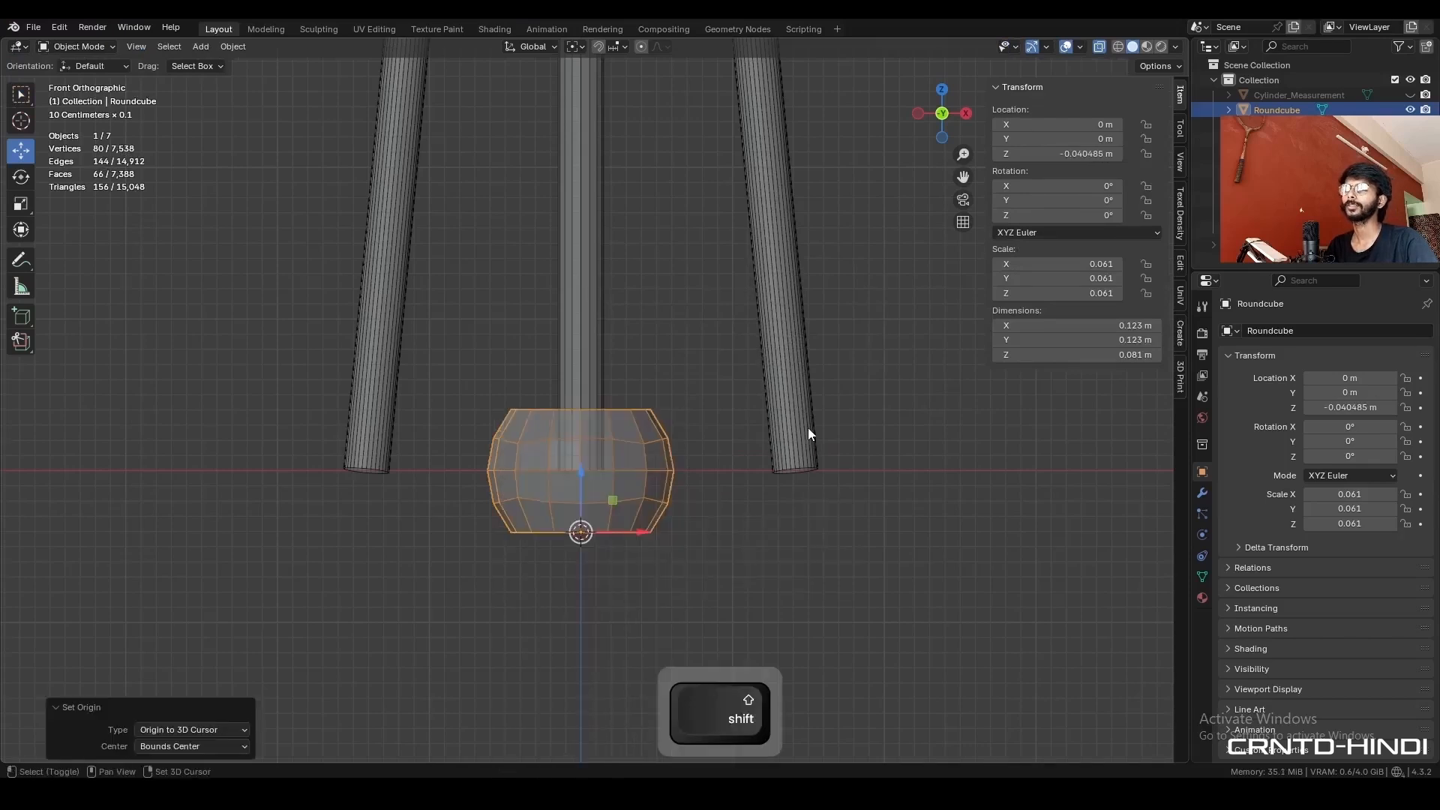
- Return the 3D cursor to the world origin, snap the round cube onto it, and scale the object down to about 0.020
{"action": "key", "text": "shift+s"}
{"action": "left_click", "coordinate": [669, 488]}
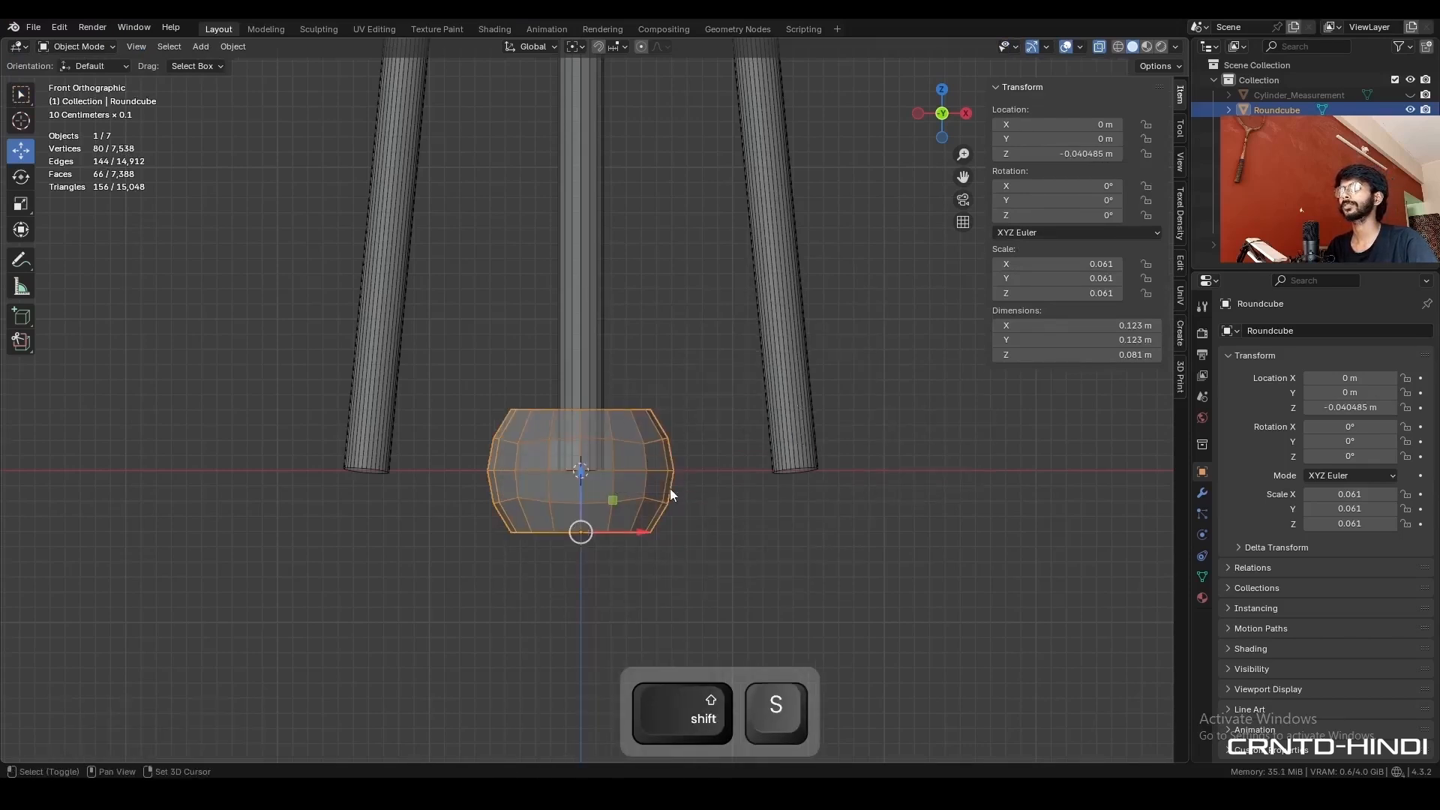
{"action": "key", "text": "shift+s"}
{"action": "left_click", "coordinate": [702, 411]}
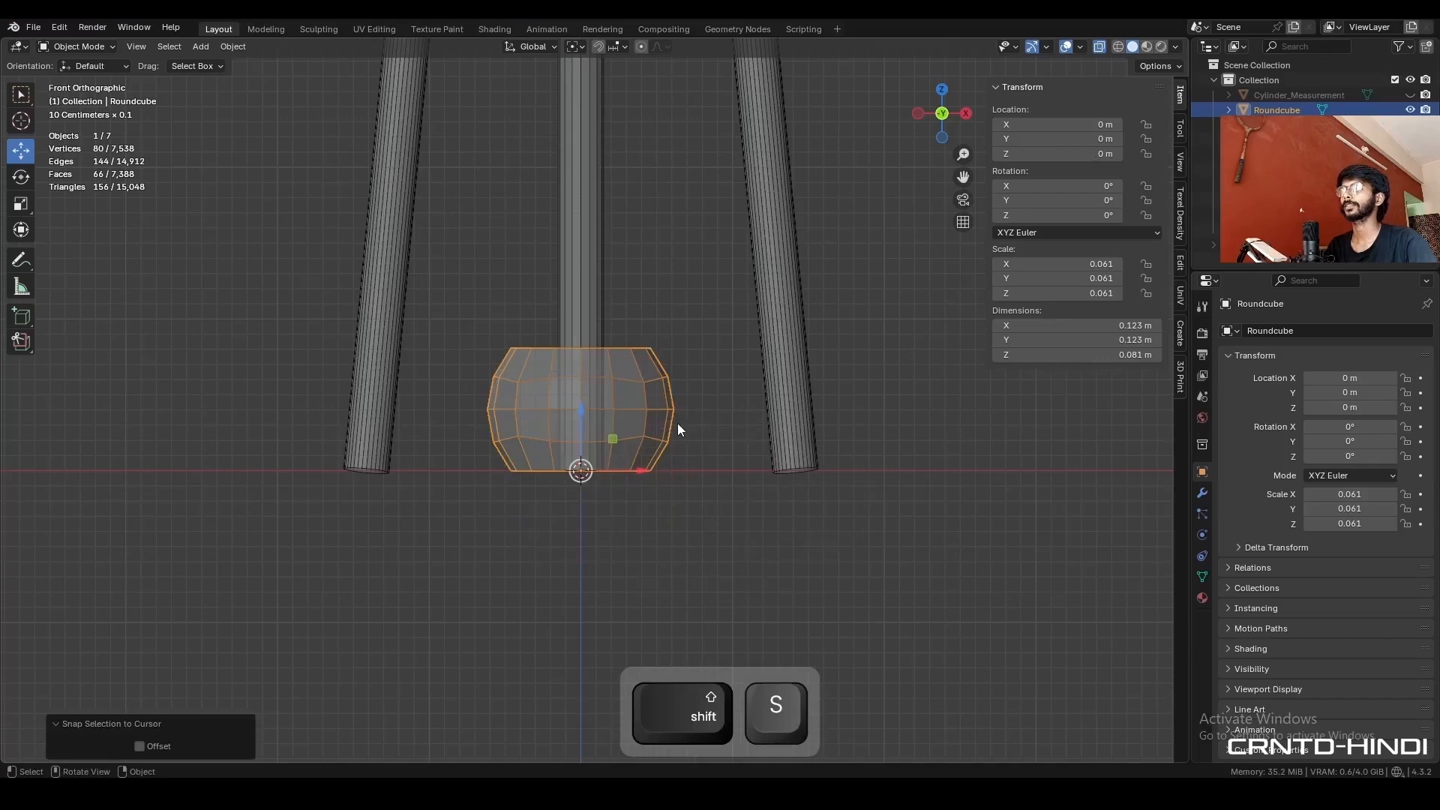
{"action": "key", "text": "s"}
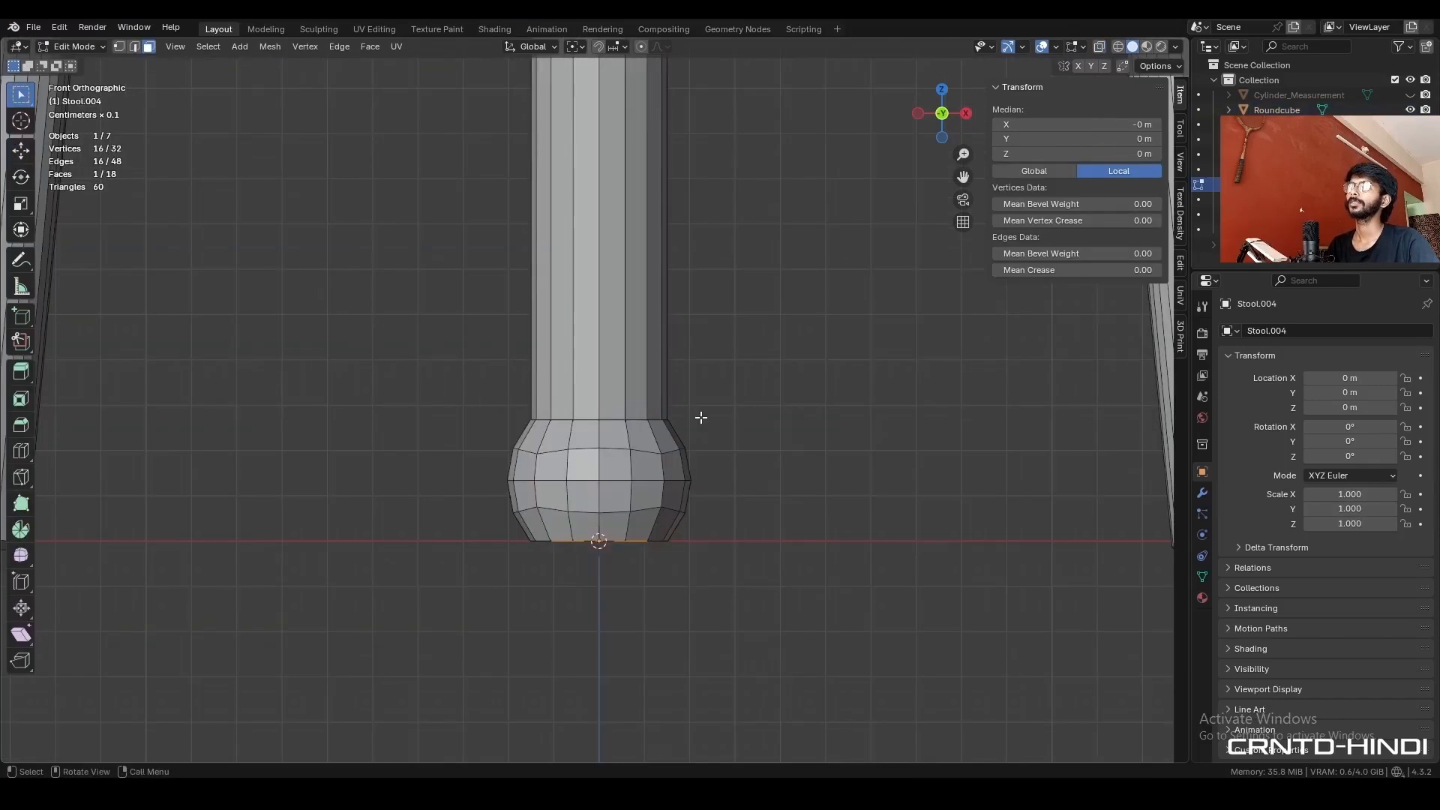
- Raise the centre leg's bottom face 0.03 m along Z, just above the round cube, and delete that face
{"action": "key", "text": "alt+z"}
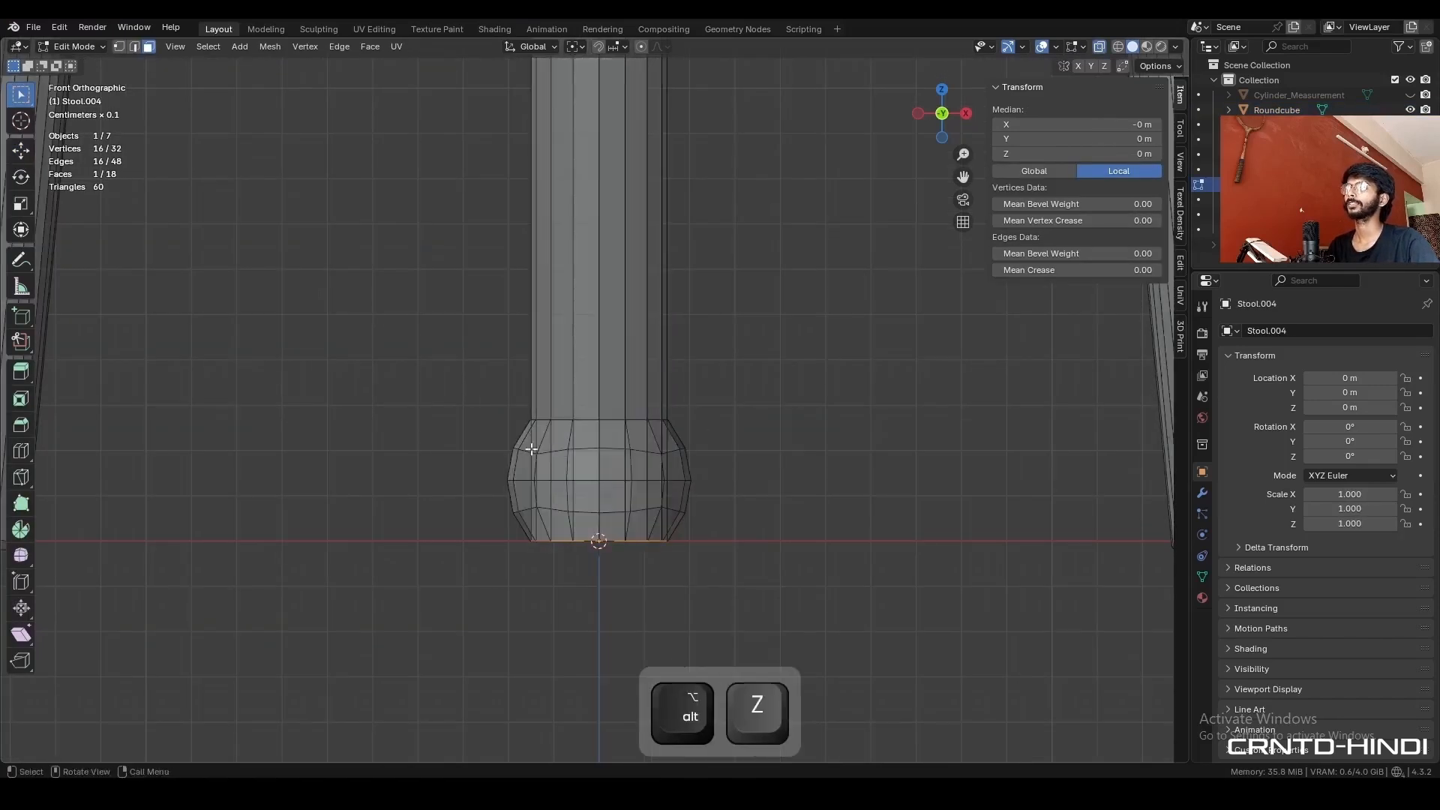
{"action": "left_click", "coordinate": [21, 151]}
{"action": "left_click_drag", "start_coordinate": [599, 486], "coordinate": [694, 375], "text": "ctrl"}
{"action": "key", "text": "alt+z"}
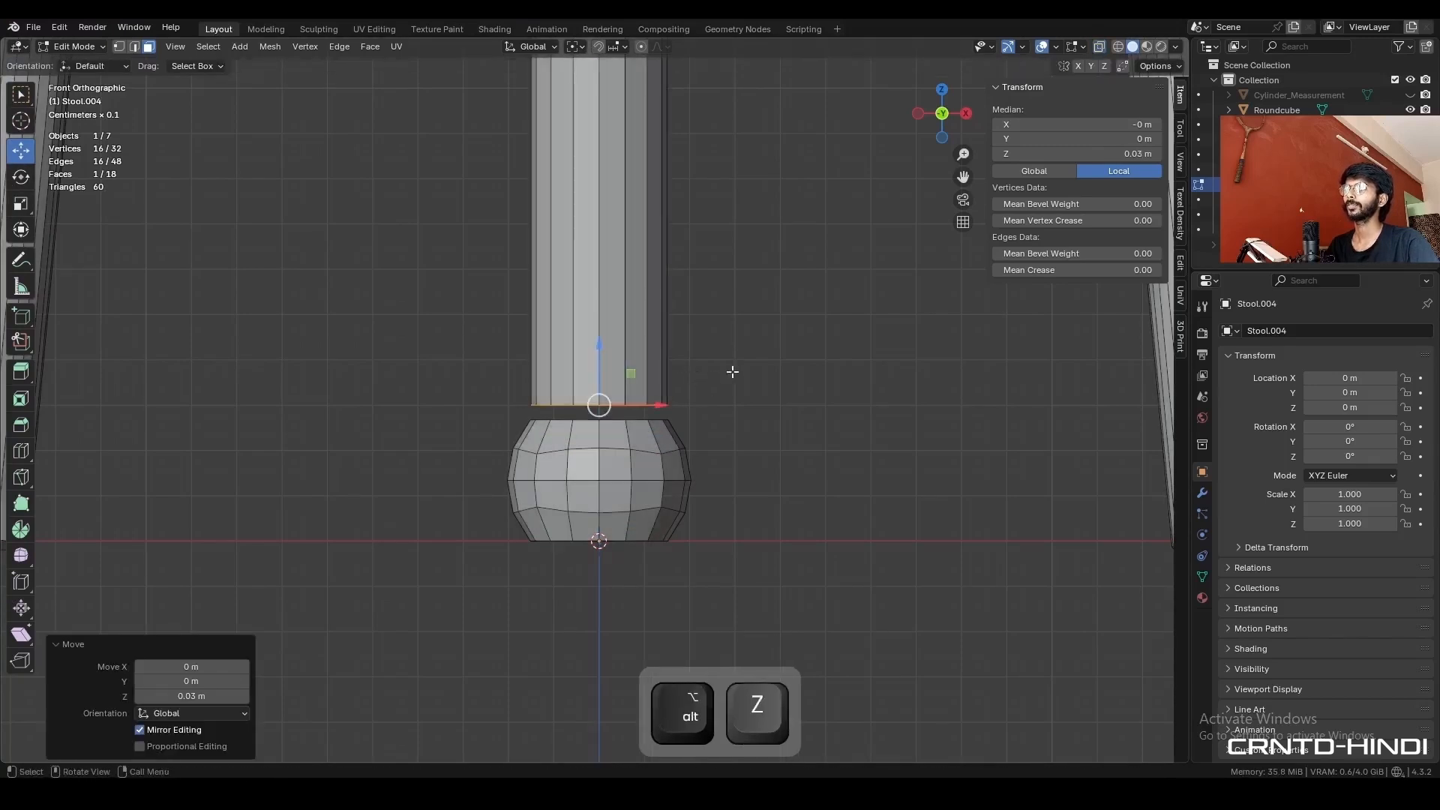
{"action": "key", "text": "x"}
{"action": "left_click", "coordinate": [732, 370]}
{"action": "key", "text": "Tab"}
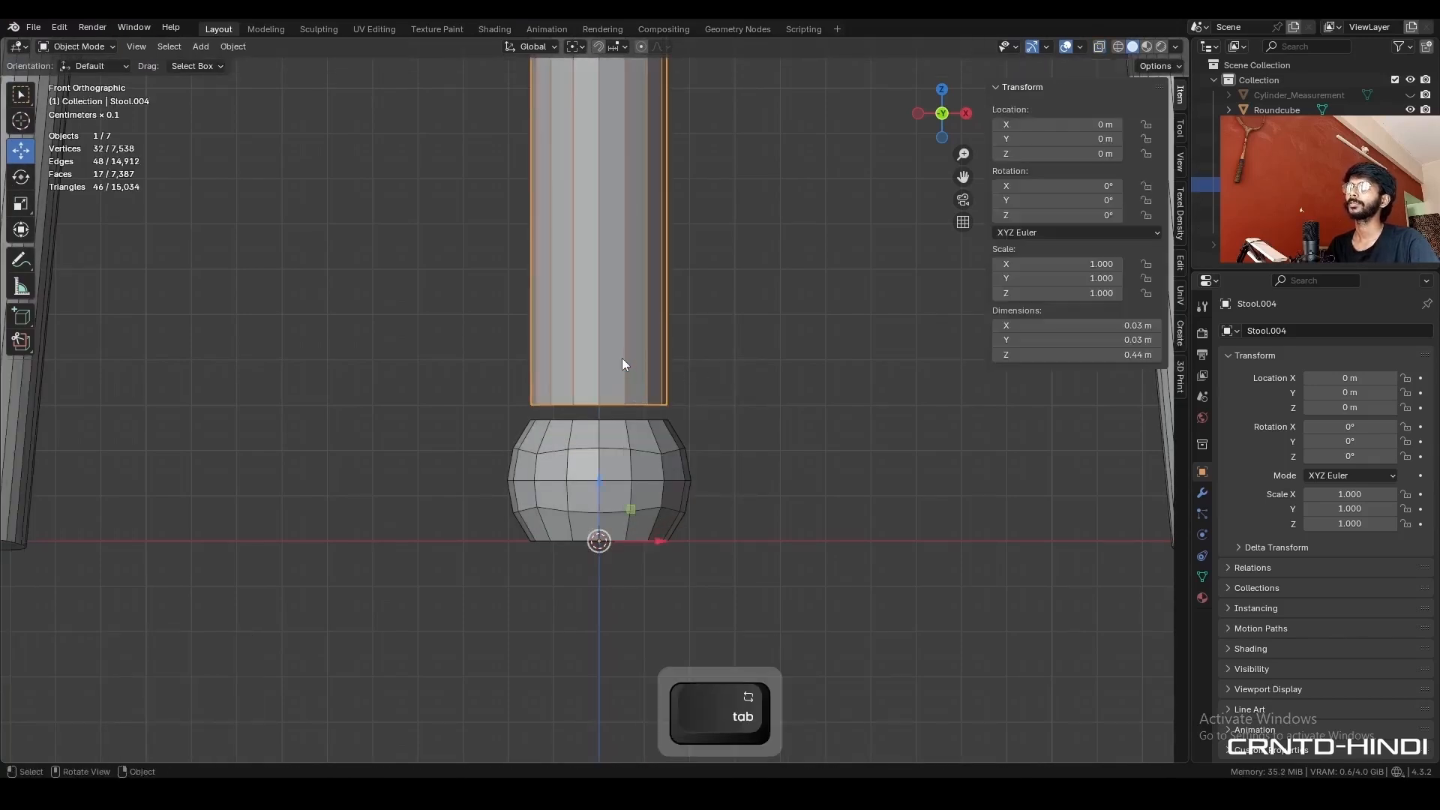
- Join the centre leg and the round cube foot into one object
{"action": "left_click", "coordinate": [628, 474], "text": "shift"}
{"action": "right_click", "coordinate": [833, 298]}
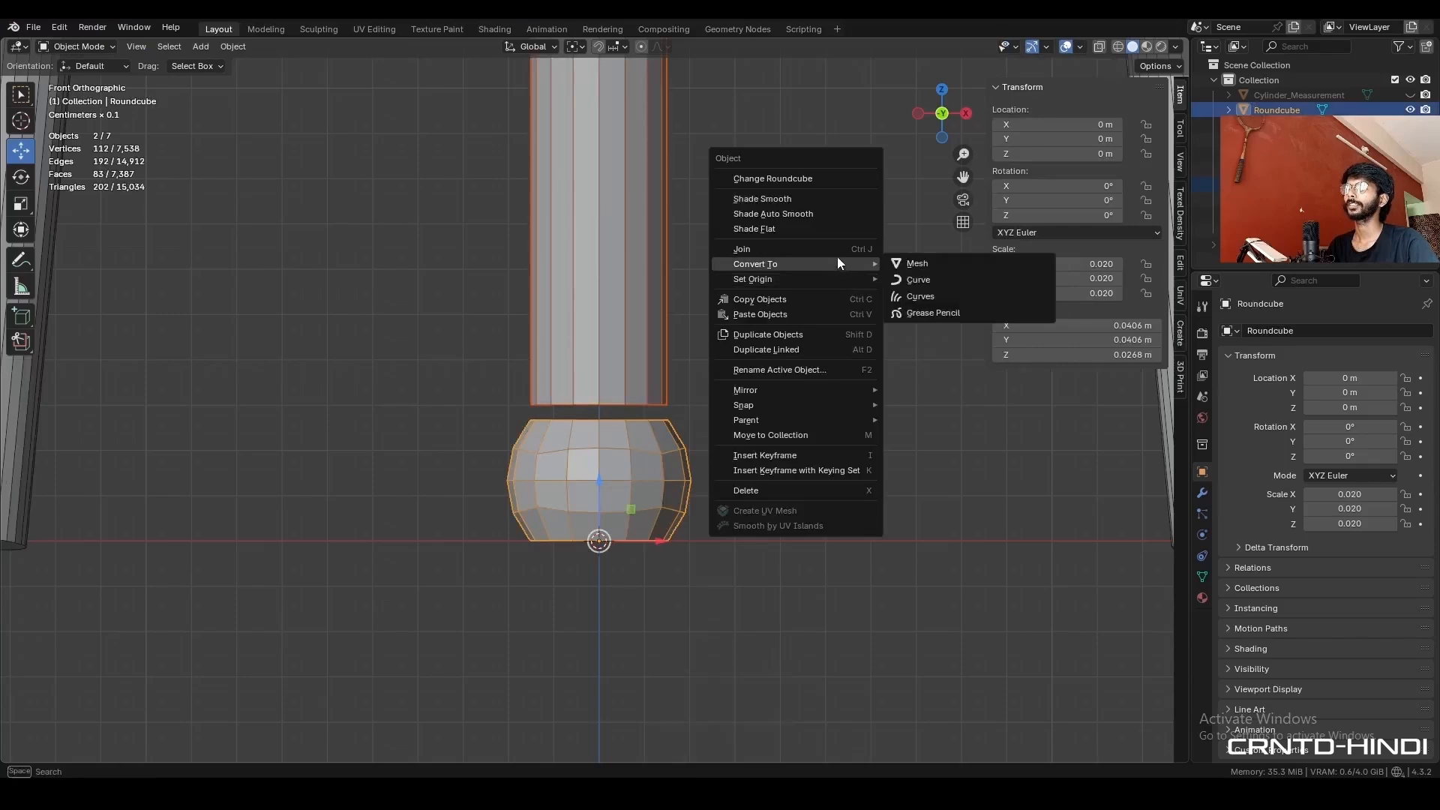
{"action": "left_click", "coordinate": [836, 251]}
- Bridge the centre leg's open bottom edge loop to the top edge loop of the round foot
{"action": "key", "text": "Tab"}
{"action": "key", "text": "2"}
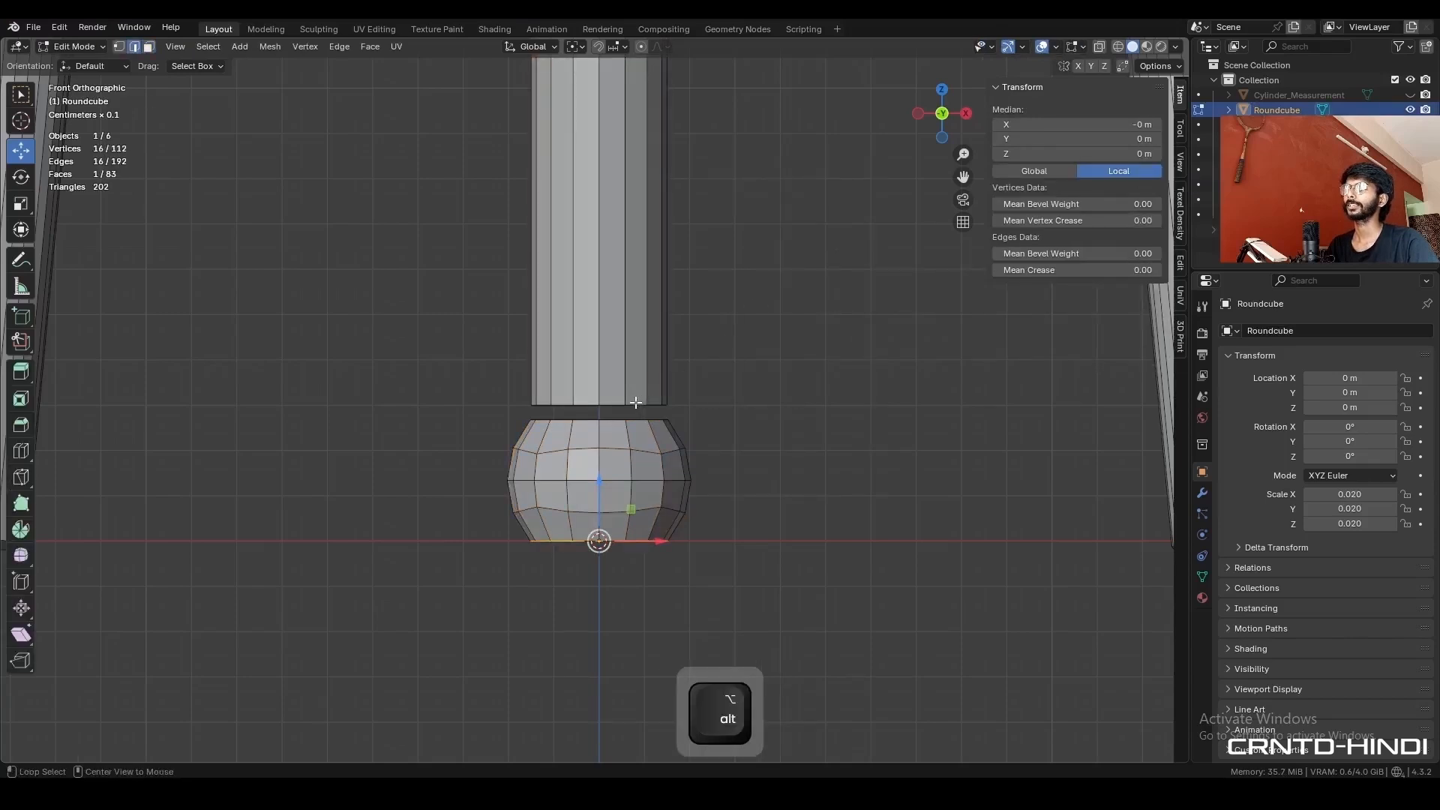
{"action": "left_click", "coordinate": [633, 428], "text": "alt+shift"}
{"action": "left_click", "coordinate": [634, 428], "text": "alt+shift"}
{"action": "middle_click_drag", "start_coordinate": [633, 428], "coordinate": [757, 322]}
{"action": "right_click", "coordinate": [771, 321]}
{"action": "left_click", "coordinate": [767, 339]}
- Inset the foot's flat bottom face twice, starting with a thickness of about 0.19 m, and delete the innermost face
{"action": "scroll", "coordinate": [753, 370], "scroll_direction": "up", "scroll_amount": 4}
{"action": "key", "text": "Tab"}
{"action": "key", "text": "Tab"}
{"action": "key", "text": "3"}
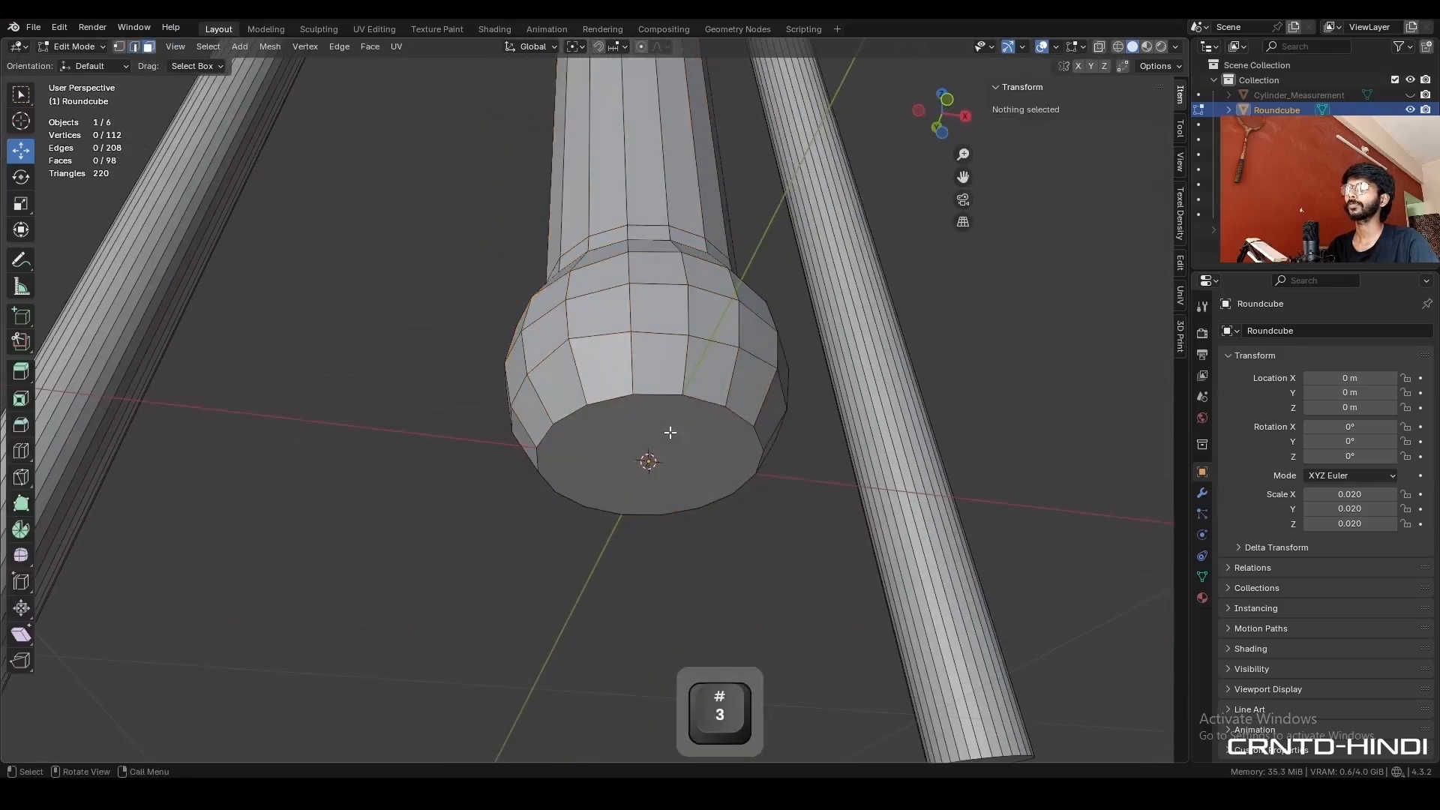
{"action": "key", "text": "i"}
{"action": "left_click", "coordinate": [870, 403]}
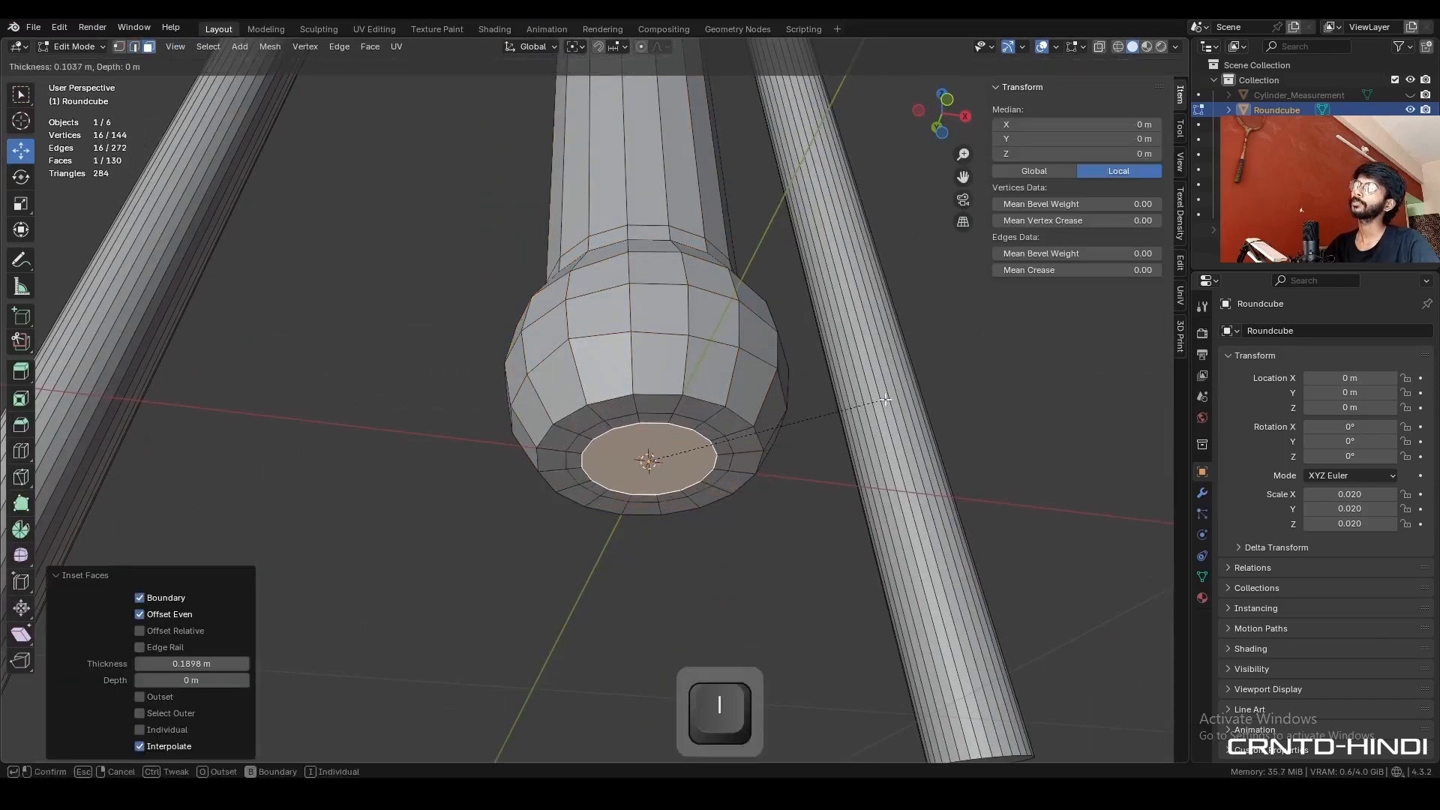
{"action": "middle_click_drag", "start_coordinate": [807, 427], "coordinate": [776, 384]}
{"action": "key", "text": "x"}
{"action": "left_click", "coordinate": [776, 384]}
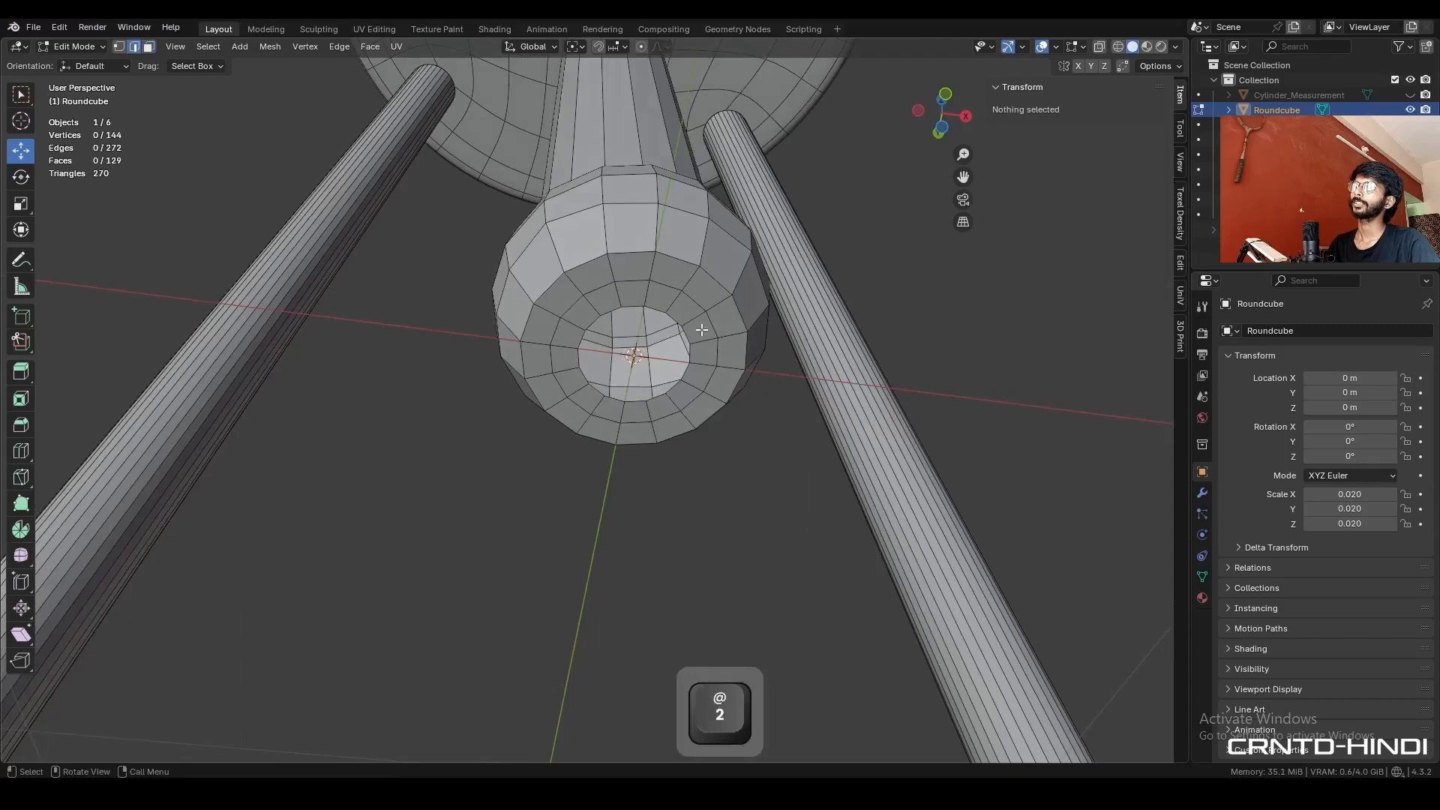
- Select the open inner edge loop under the foot and close it with Grid Fill at a span of 4
{"action": "left_click", "coordinate": [678, 319], "text": "alt"}
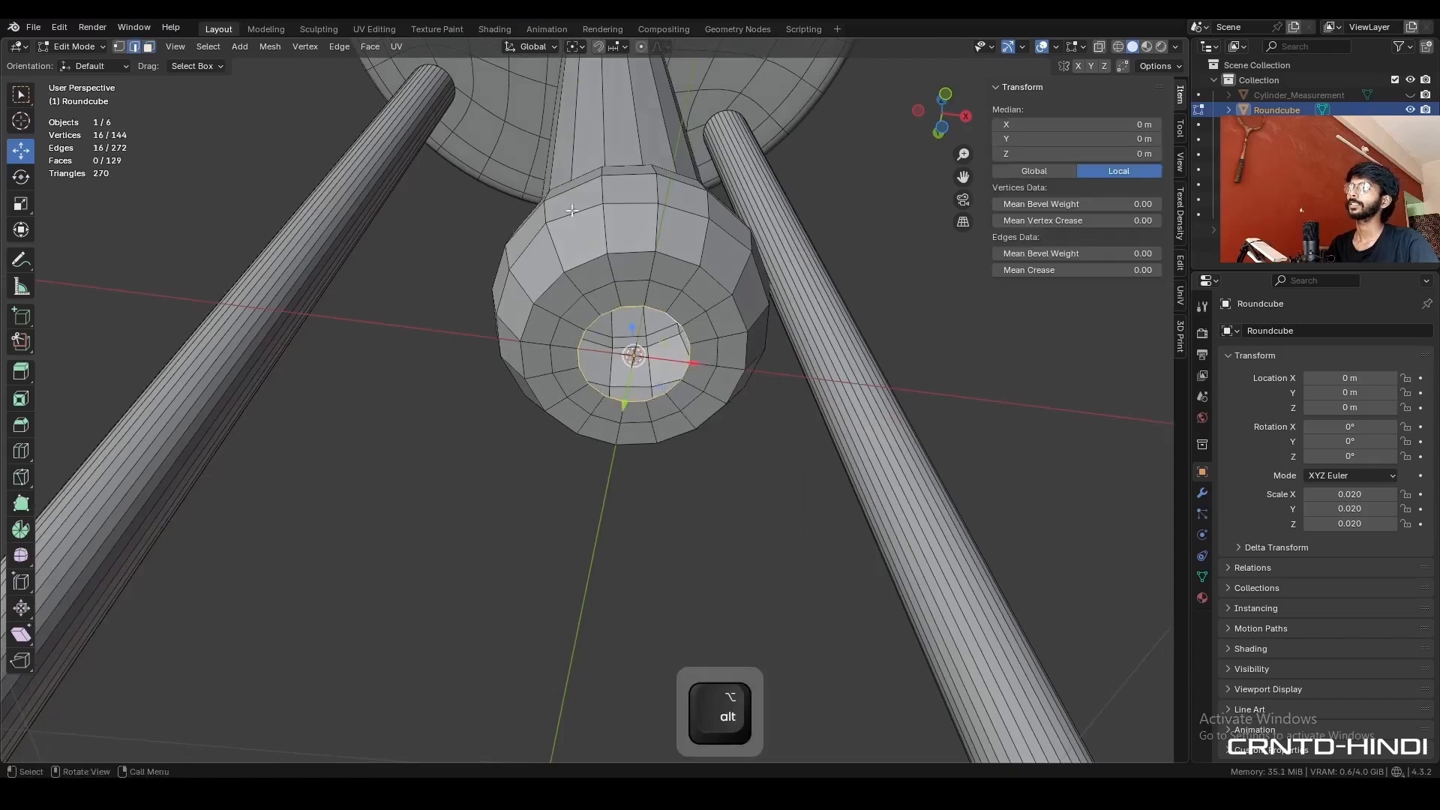
{"action": "left_click", "coordinate": [369, 47]}
{"action": "left_click", "coordinate": [397, 224]}
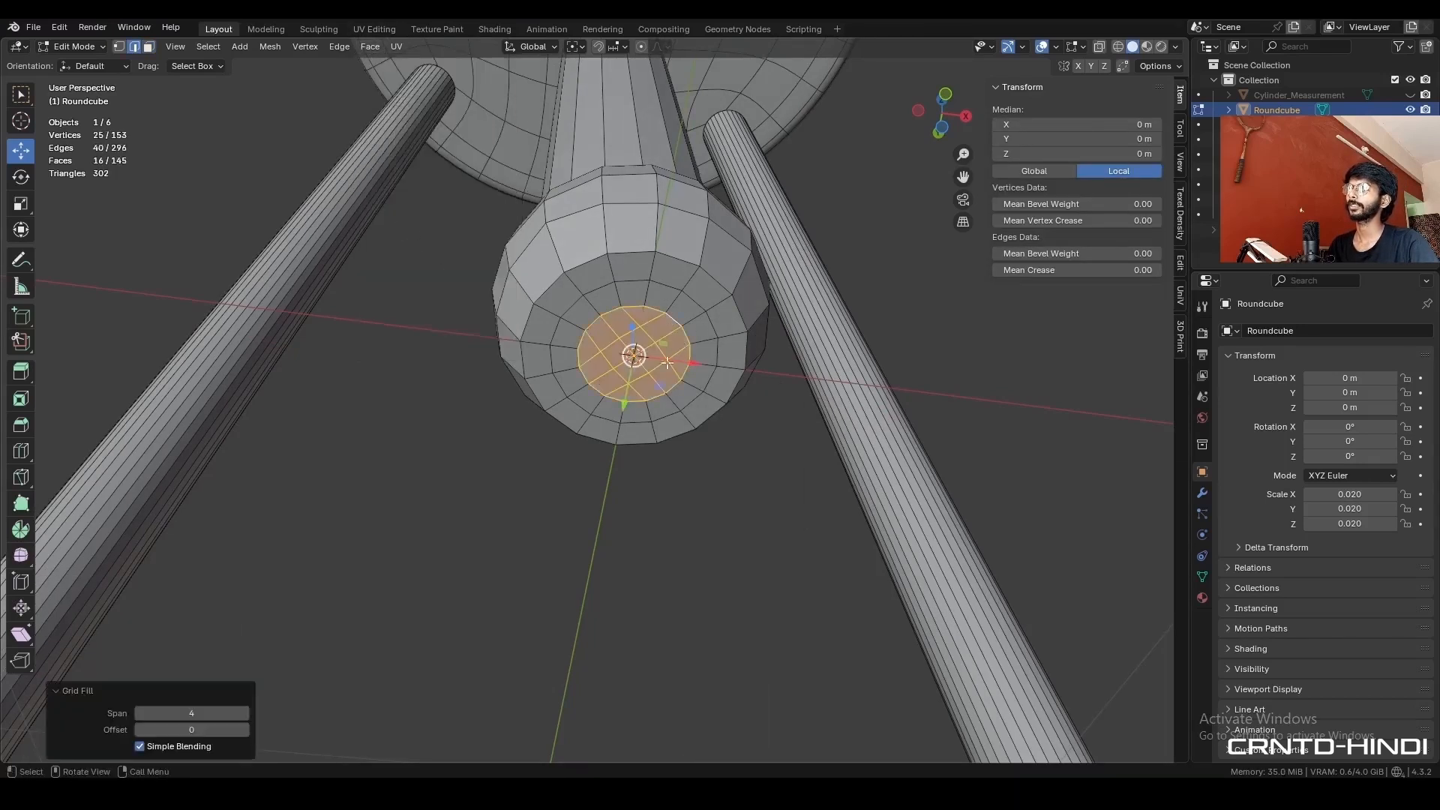
- Bevel the outer edge loop around the foot's flat bottom by about 0.1 m with 2 segments
{"action": "left_click", "coordinate": [243, 734]}
{"action": "left_click", "coordinate": [663, 427]}
{"action": "middle_click_drag", "start_coordinate": [663, 428], "coordinate": [781, 375]}
{"action": "left_click", "coordinate": [652, 509], "text": "alt"}
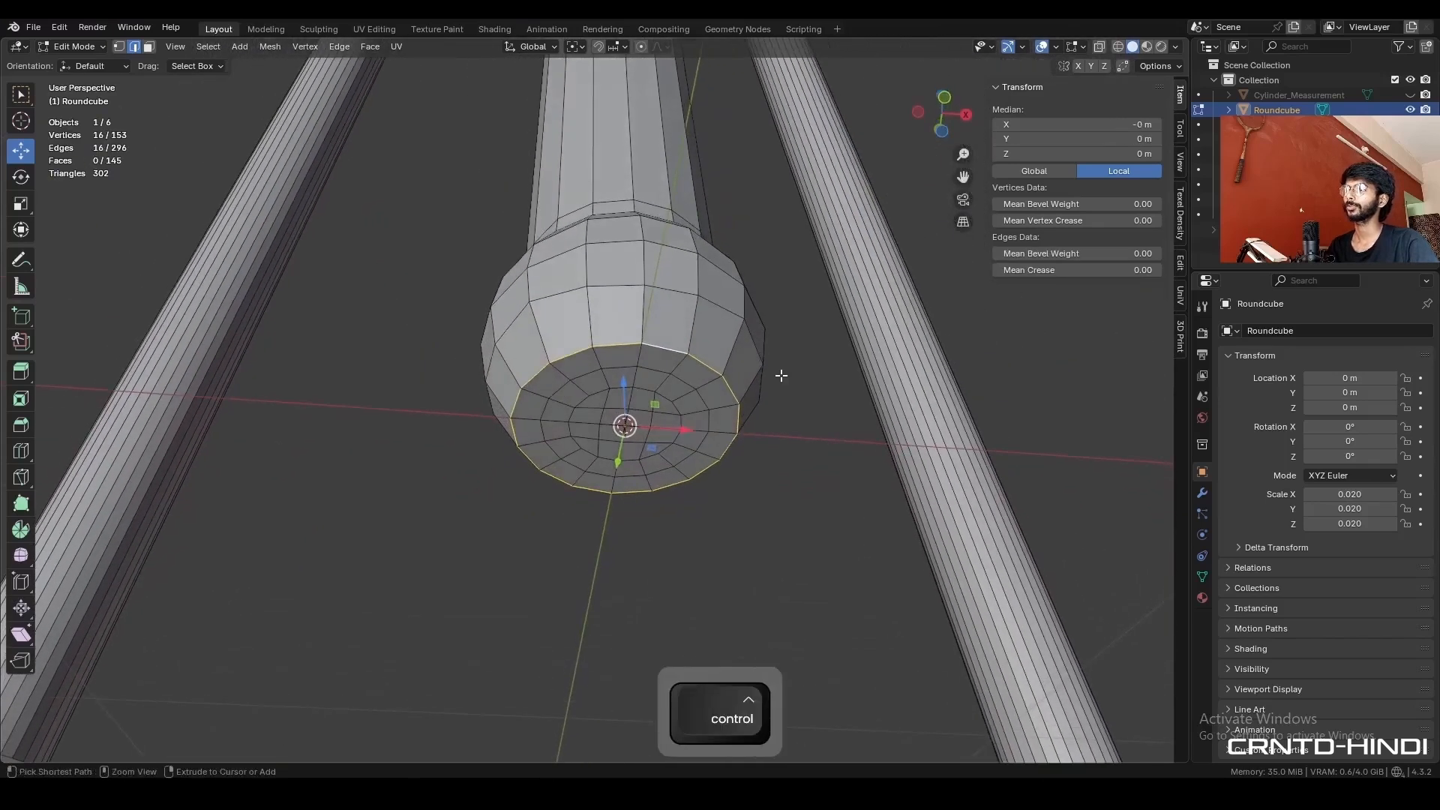
{"action": "key", "text": "ctrl+b"}
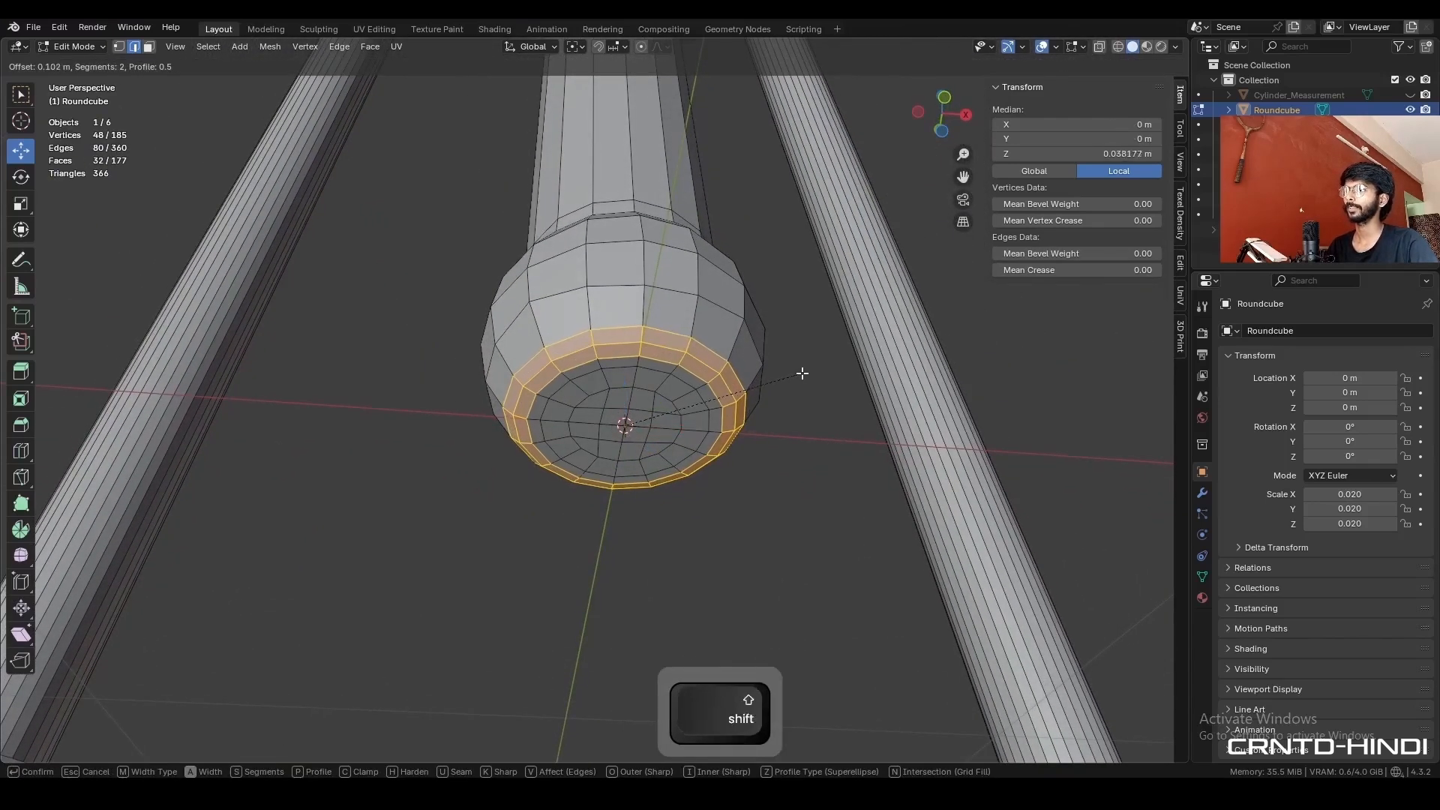
{"action": "left_click", "coordinate": [804, 374]}
{"action": "key", "text": "Tab"}
{"action": "middle_click_drag", "start_coordinate": [704, 307], "coordinate": [678, 357]}
{"action": "scroll", "coordinate": [678, 357], "scroll_direction": "down", "scroll_amount": 6}
- Add three loop cuts to the centre leg: one at mid-height, one halfway above it, and one between those two
{"action": "key", "text": "KP_1"}
{"action": "key", "text": "Tab"}
{"action": "left_click", "coordinate": [646, 347]}
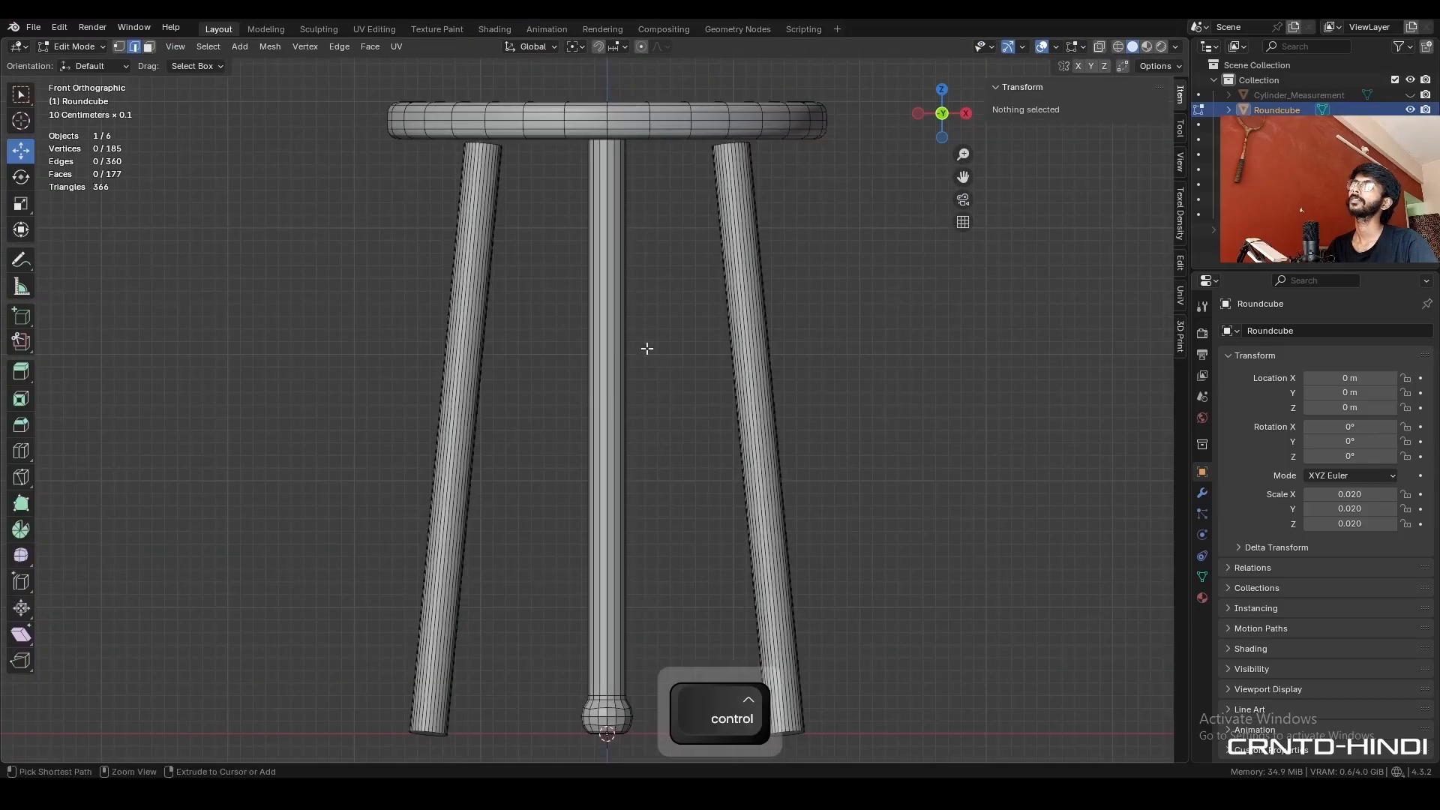
{"action": "key", "text": "ctrl+r"}
{"action": "left_click", "coordinate": [634, 339]}
{"action": "left_click", "coordinate": [634, 334]}
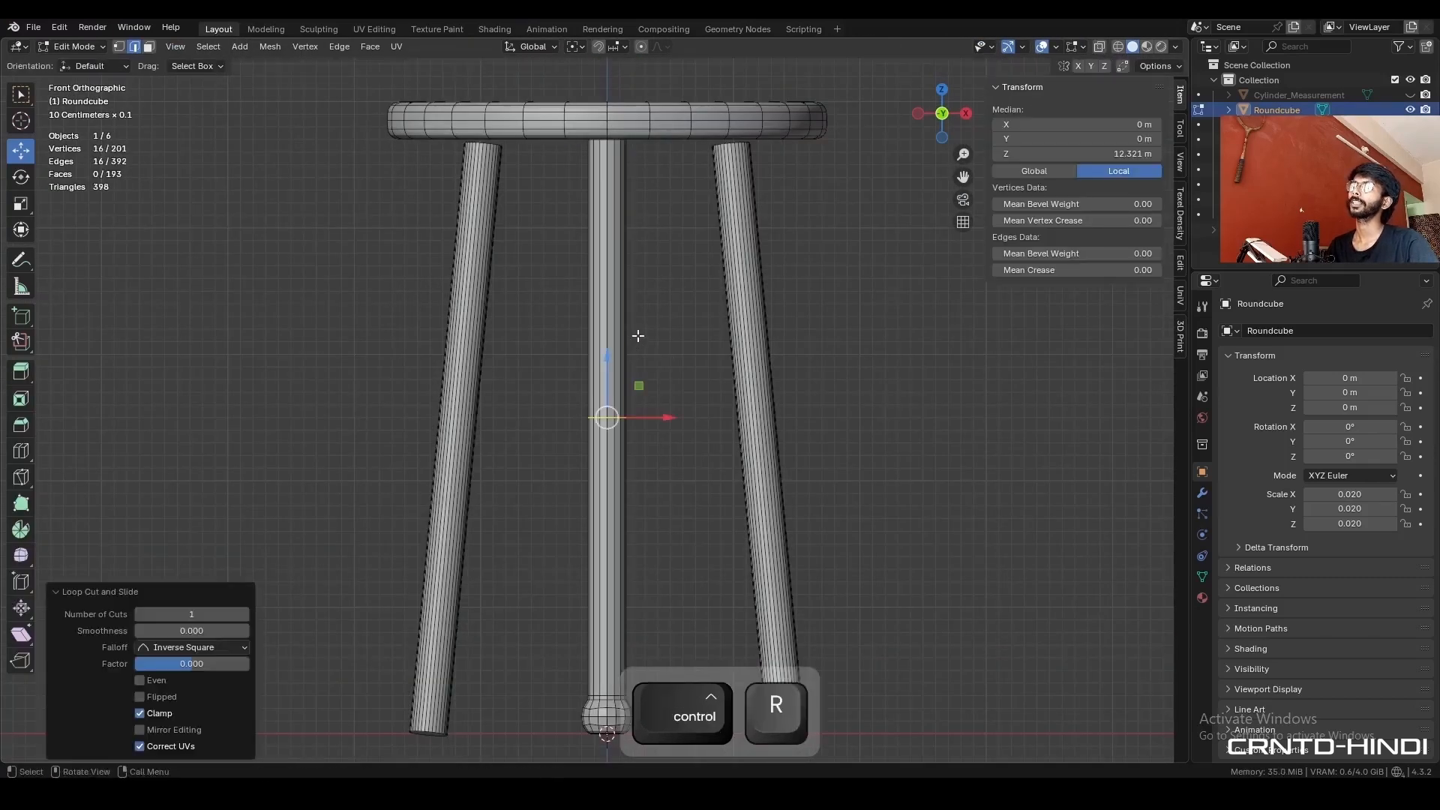
{"action": "key", "text": "ctrl+r"}
{"action": "left_click", "coordinate": [613, 291]}
{"action": "left_click", "coordinate": [613, 291]}
{"action": "key", "text": "ctrl+r"}
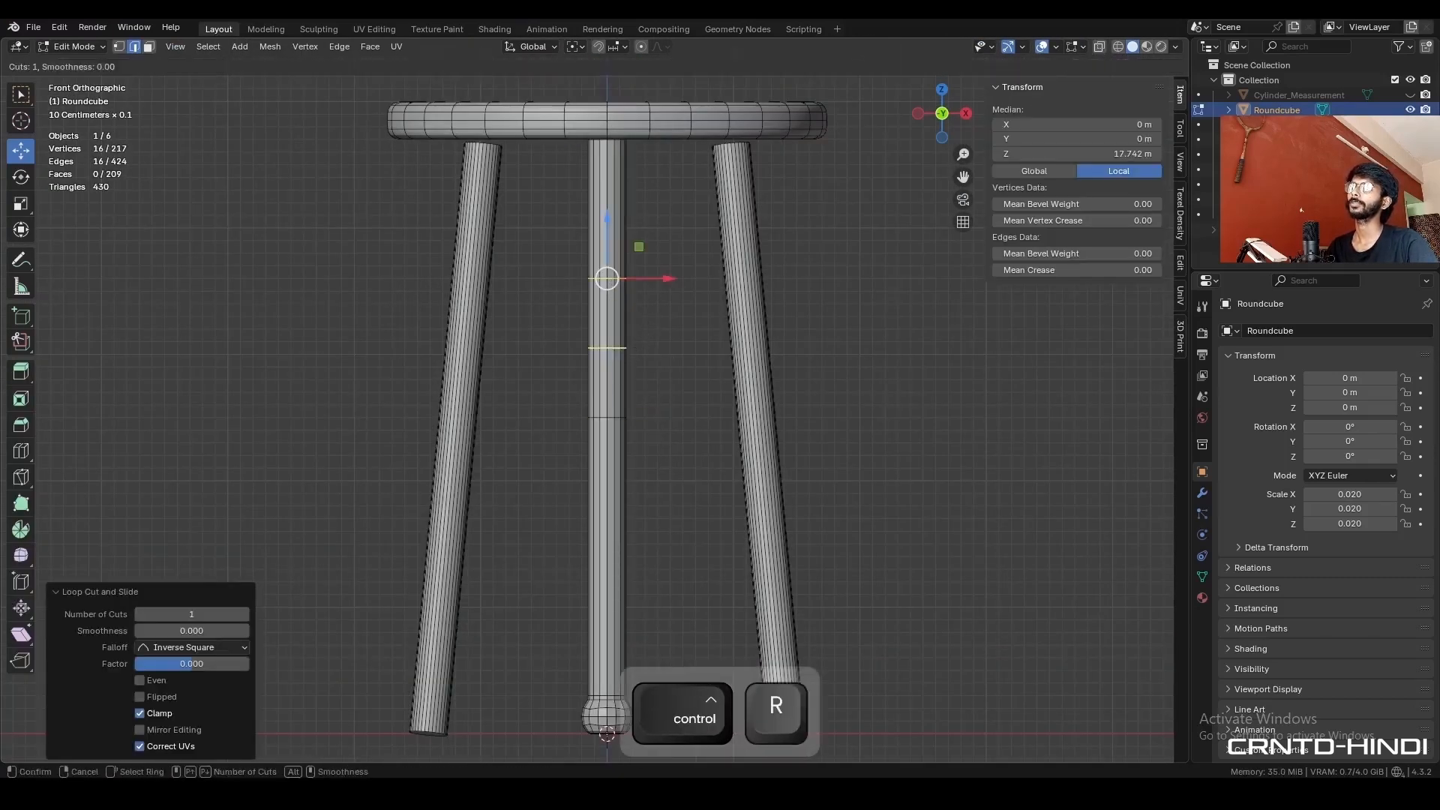
{"action": "left_click", "coordinate": [634, 350]}
{"action": "left_click", "coordinate": [634, 357]}
- Scale the middle one of the three new edge loops by 1.4 to form a bulge in the centre leg
{"action": "scroll", "coordinate": [665, 338], "scroll_direction": "up", "scroll_amount": 1}
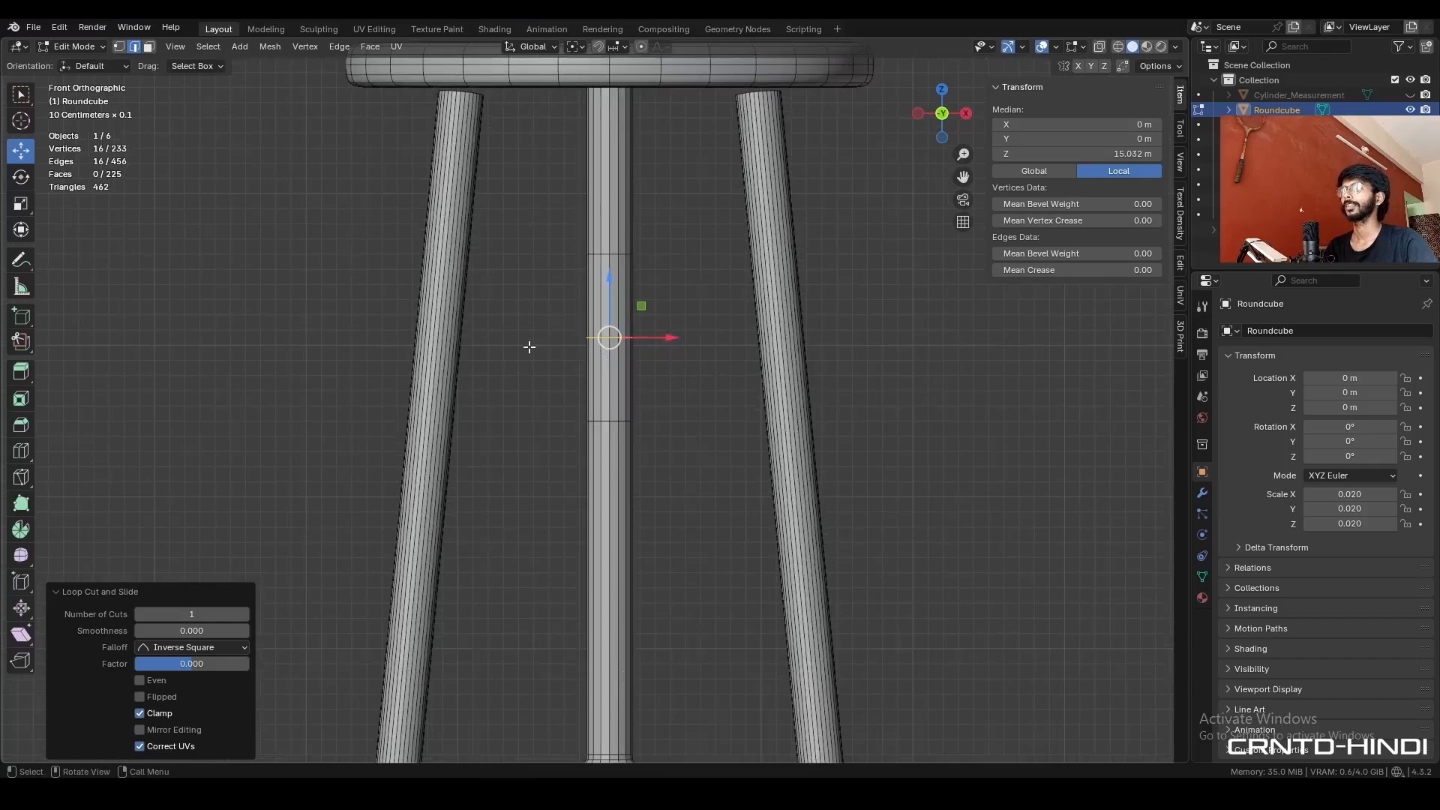
{"action": "key", "text": "s"}
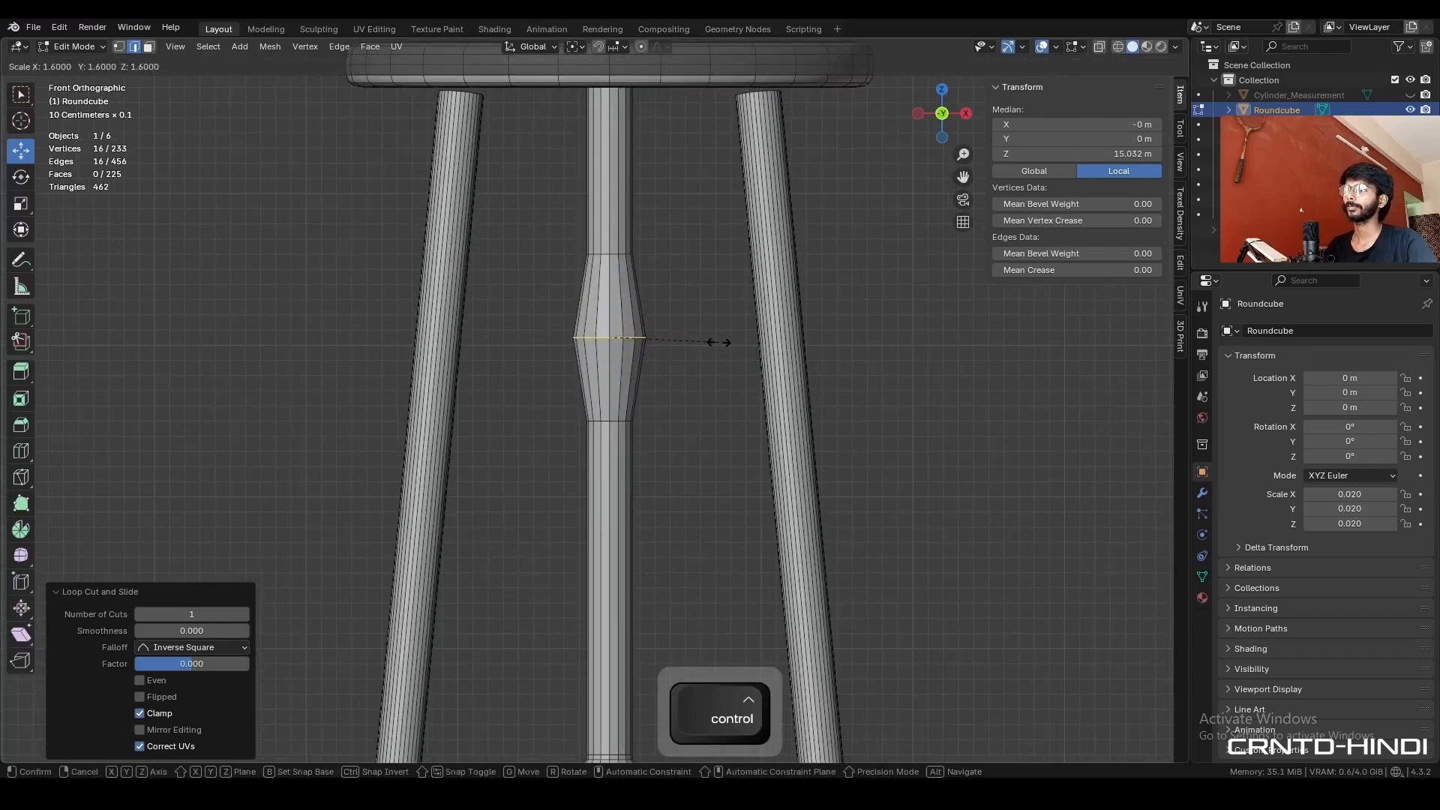
{"action": "left_click", "coordinate": [709, 344]}
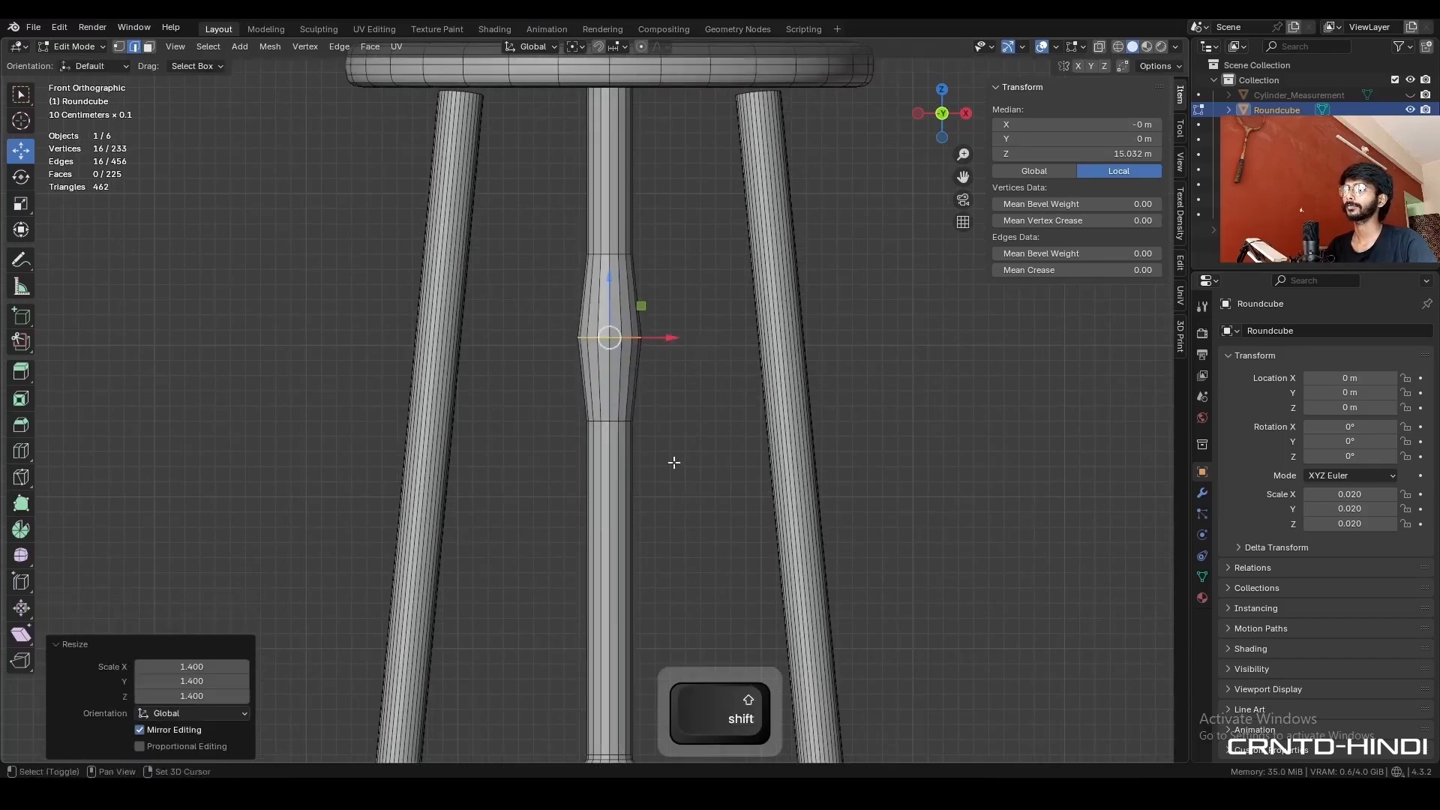
- Add a centred loop cut to the leg's lower shaft and scale the edge loop just below the bulge by 1.2
{"action": "middle_click_drag", "start_coordinate": [669, 480], "coordinate": [667, 371], "text": "shift"}
{"action": "key", "text": "ctrl+r"}
{"action": "left_click", "coordinate": [650, 367]}
{"action": "left_click", "coordinate": [650, 368]}
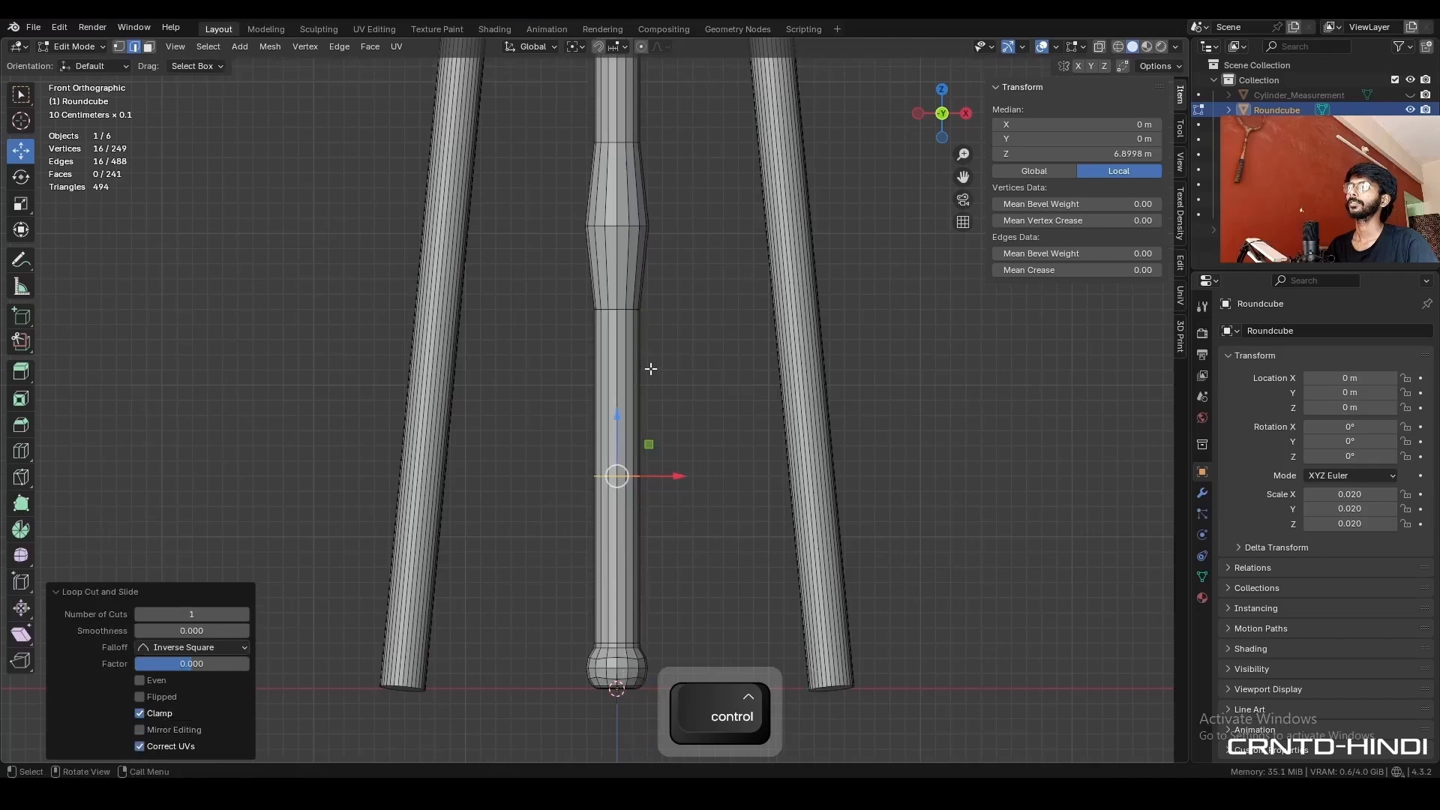
{"action": "left_click", "coordinate": [627, 308], "text": "alt"}
{"action": "key", "text": "s"}
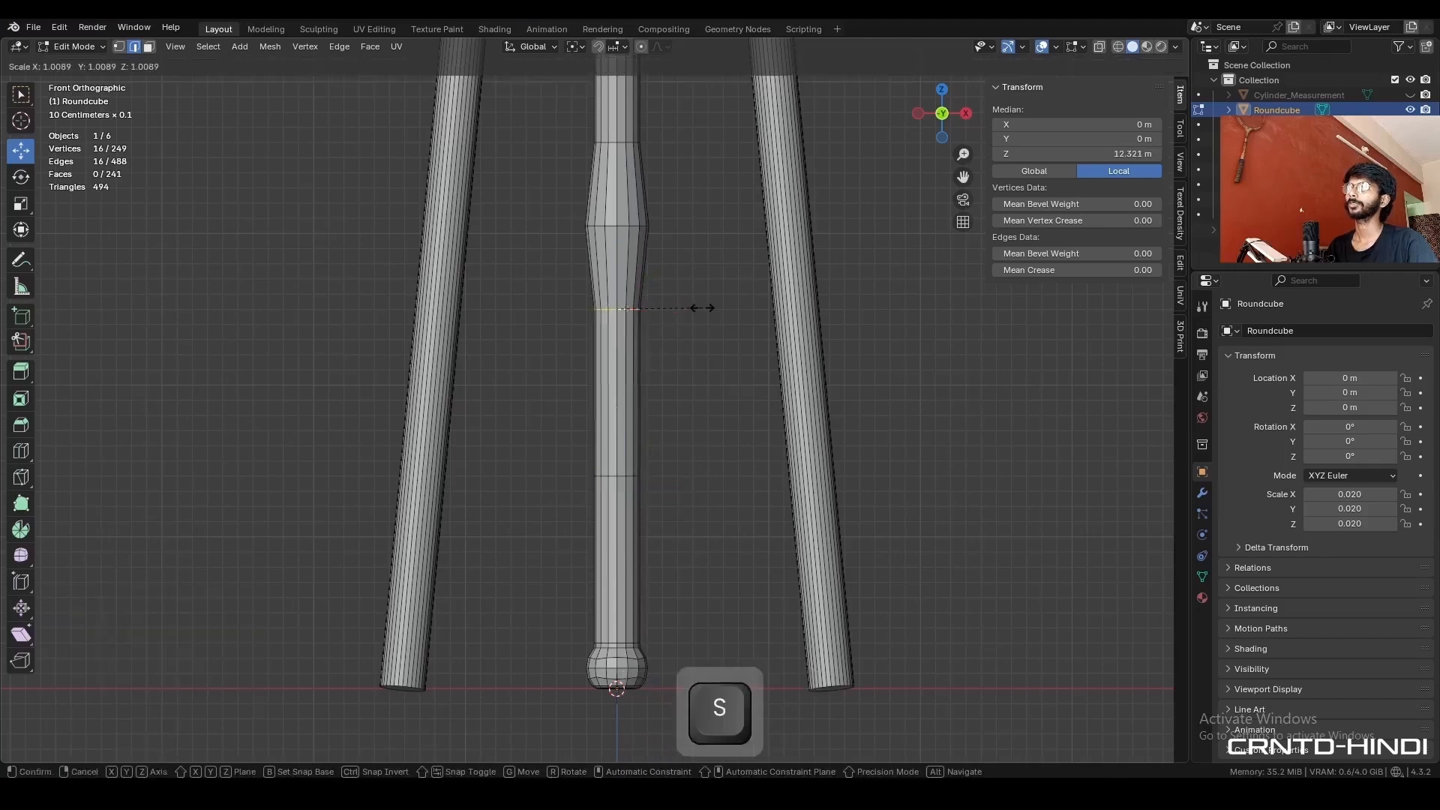
{"action": "key", "text": "ctrl"}
{"action": "left_click", "coordinate": [721, 311]}
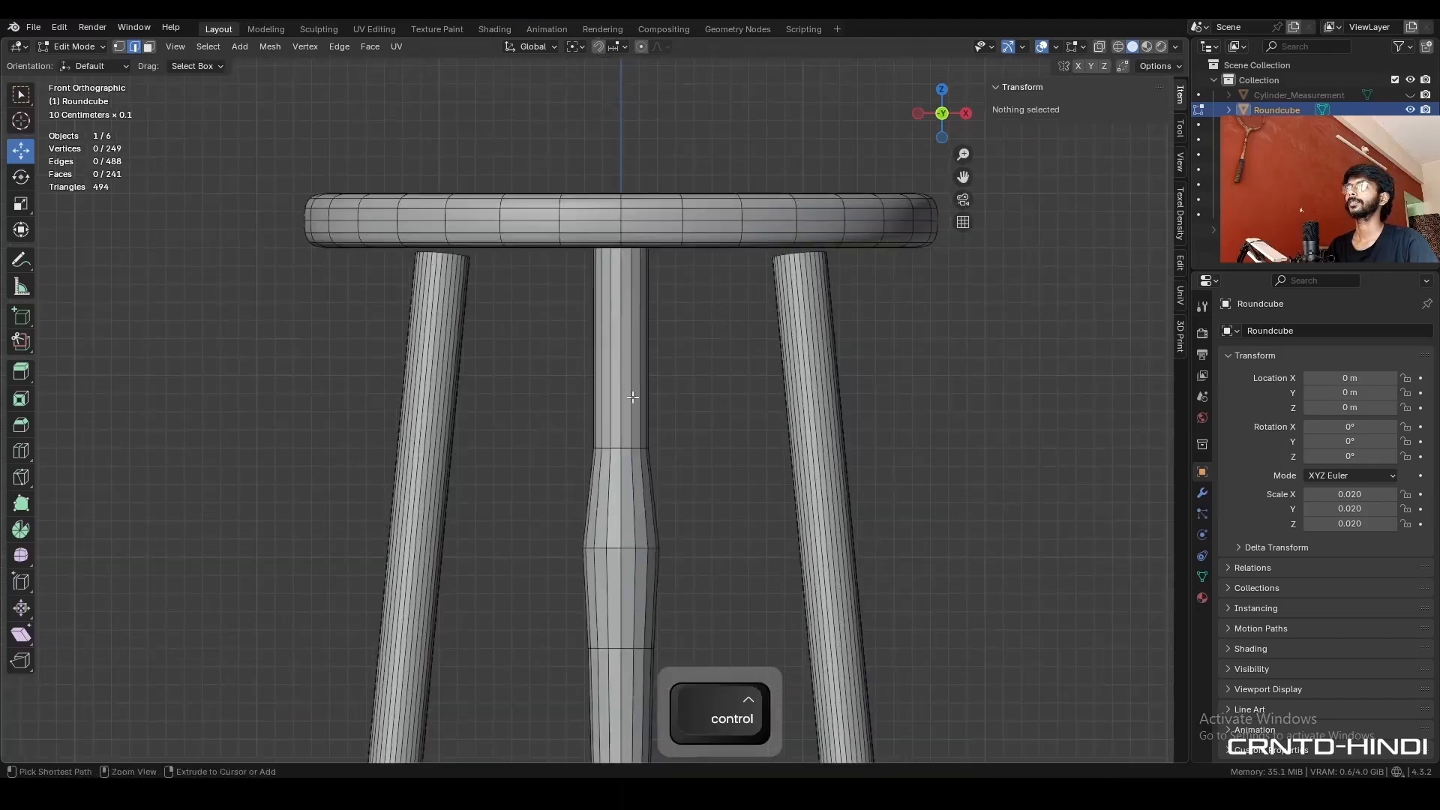
- Add two loop cuts to the leg's upper section, the second below the first, and scale the lower one by 1.3
{"action": "key", "text": "ctrl+r"}
{"action": "left_click", "coordinate": [639, 365]}
{"action": "right_click", "coordinate": [640, 366]}
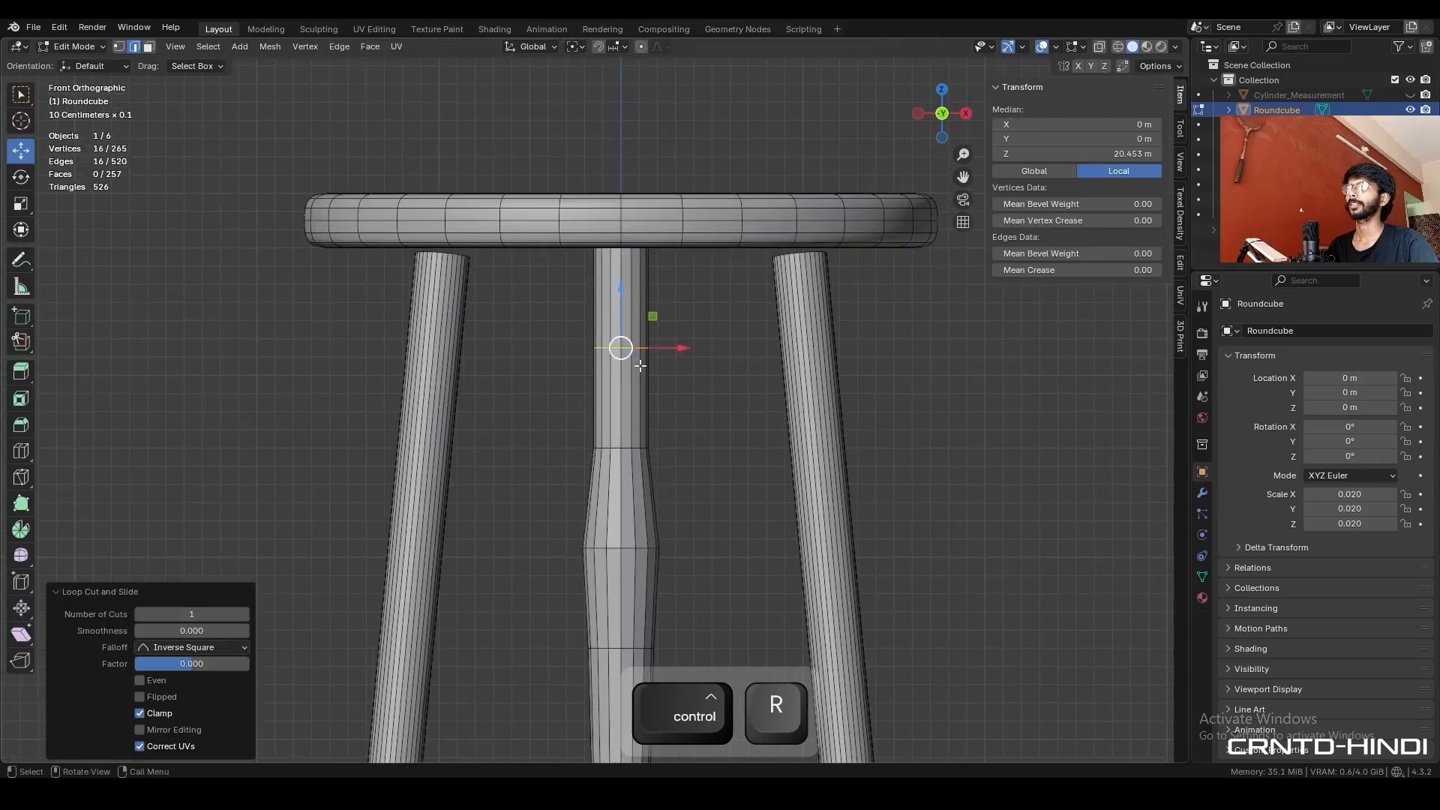
{"action": "key", "text": "ctrl+r"}
{"action": "left_click", "coordinate": [661, 396]}
{"action": "right_click", "coordinate": [661, 396]}
{"action": "key", "text": "s"}
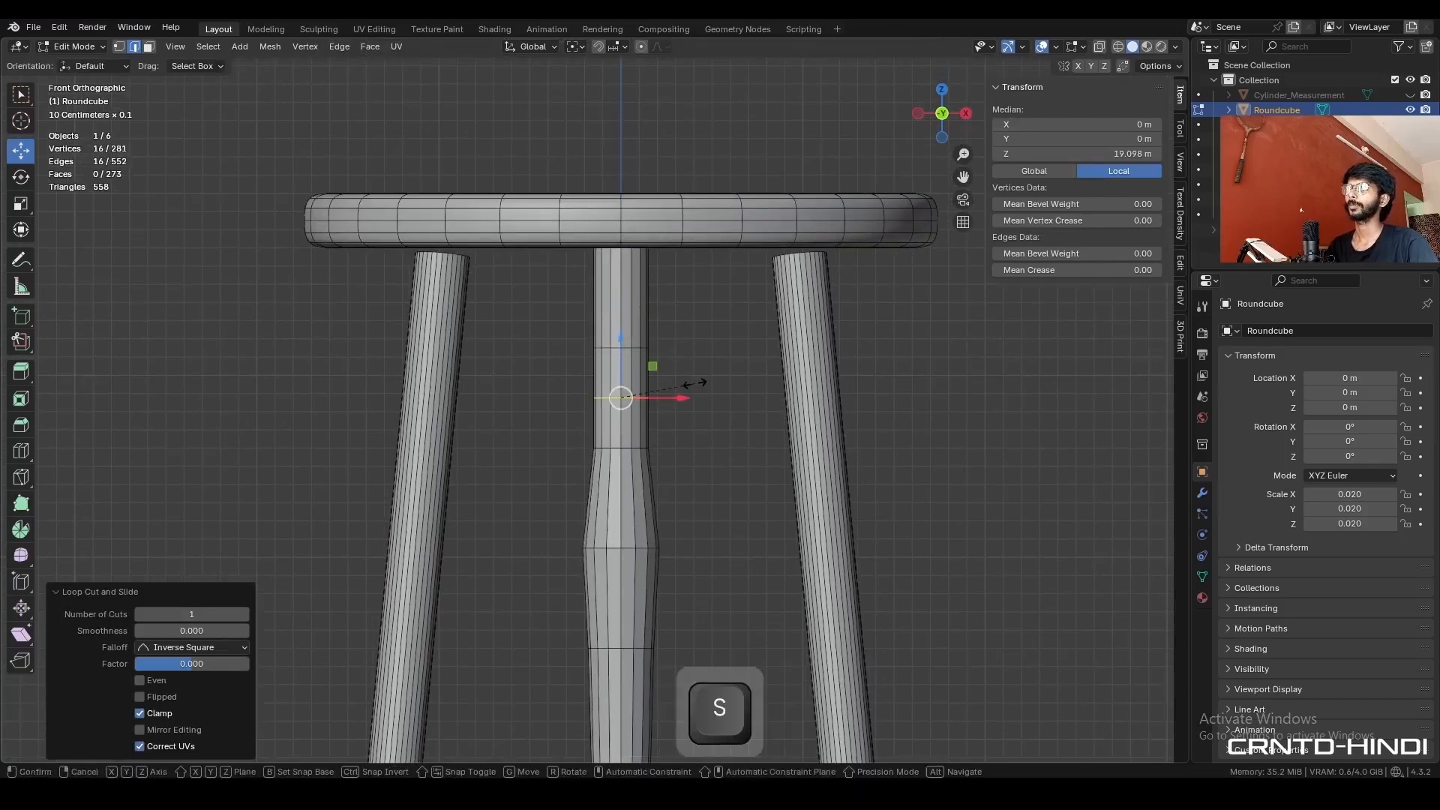
{"action": "left_click", "coordinate": [724, 390]}
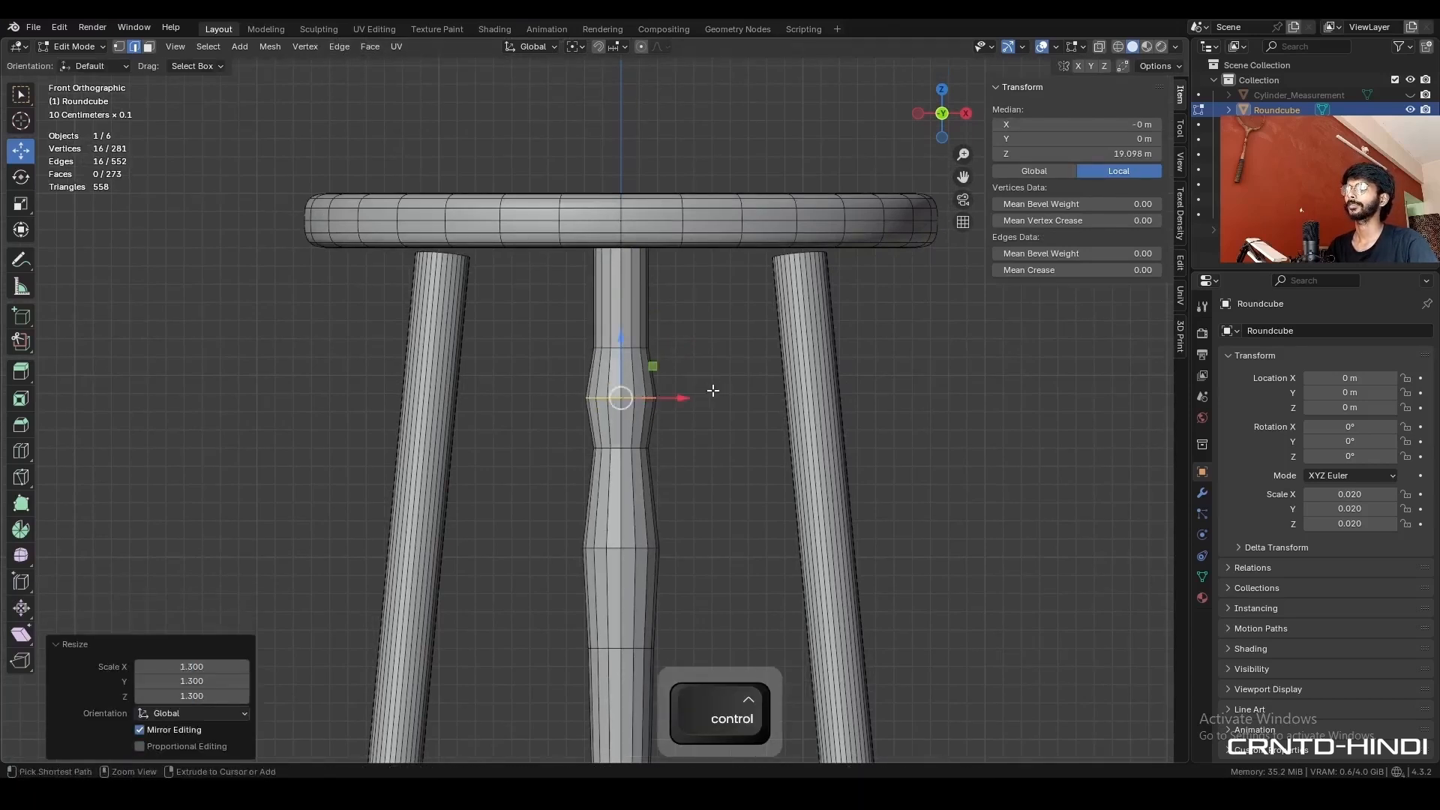
- Scale the edge loop above the upper bulge by about 1.2
{"action": "left_click", "coordinate": [621, 347], "text": "alt"}
{"action": "key", "text": "s"}
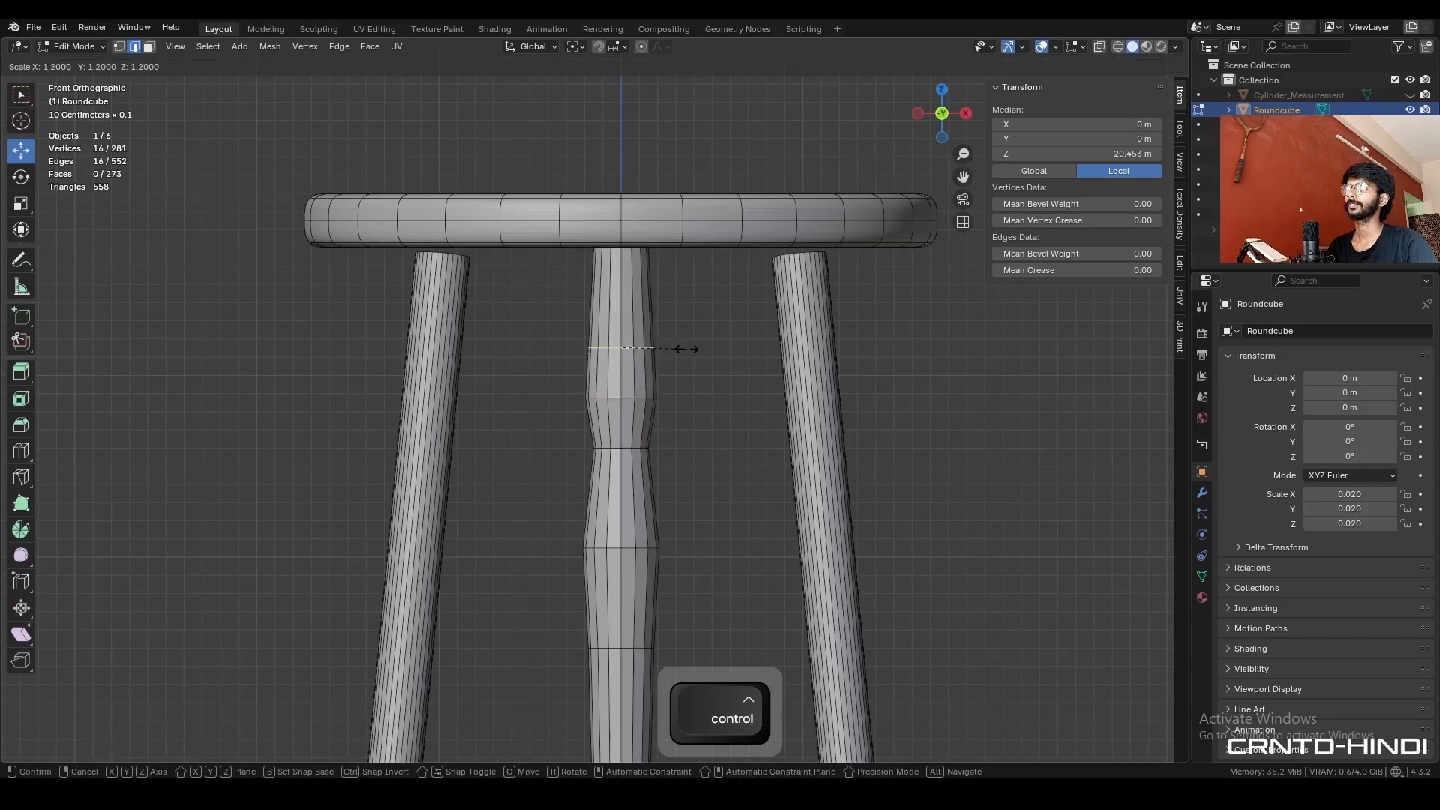
{"action": "left_click", "coordinate": [685, 348]}
{"action": "left_click", "coordinate": [720, 318]}
{"action": "scroll", "coordinate": [717, 337], "scroll_direction": "down", "scroll_amount": 2}
{"action": "middle_click_drag", "start_coordinate": [701, 433], "coordinate": [707, 276], "text": "shift"}
{"action": "key", "text": "Tab"}
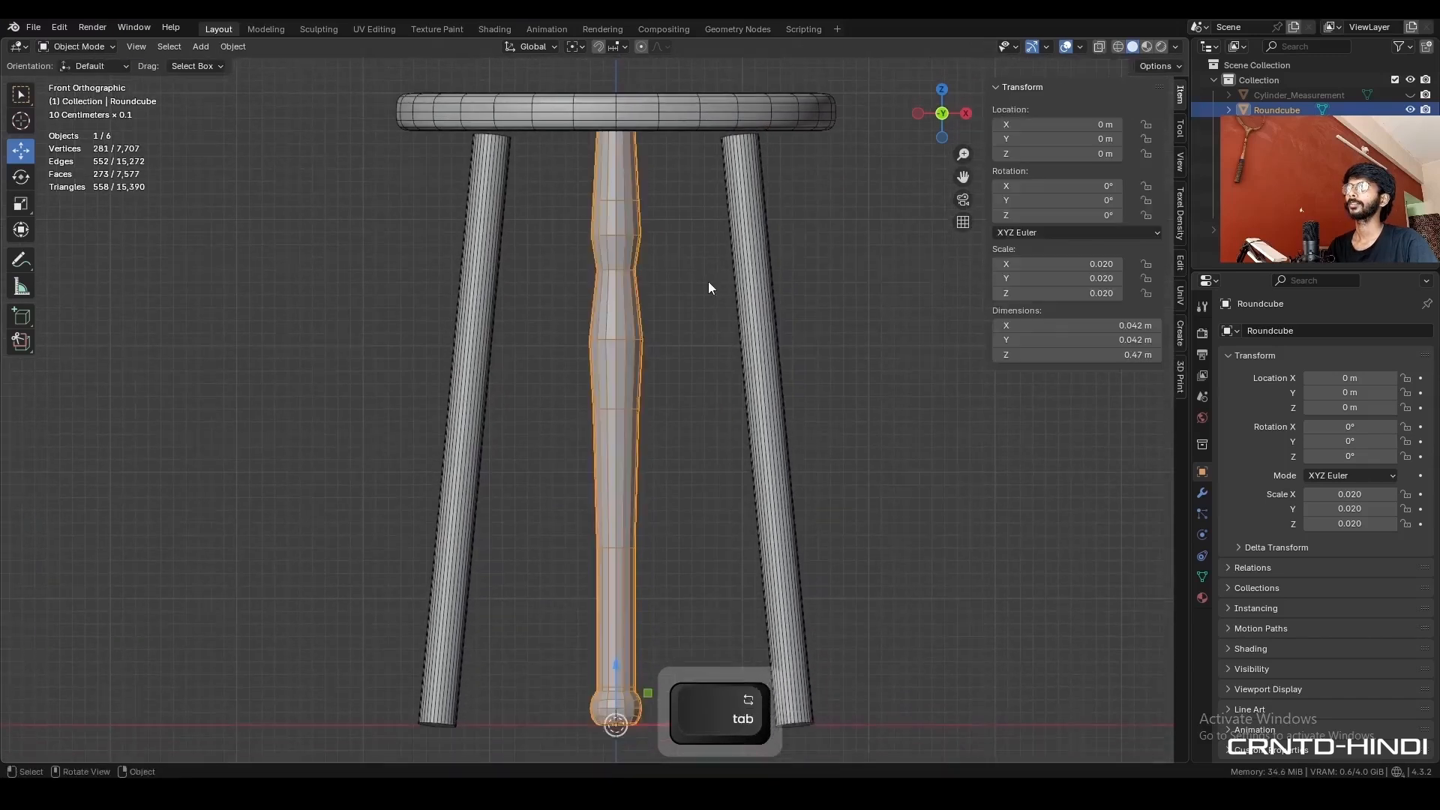
- Add a loop cut between the narrow neck and the widest loop of the main bulge, and scale it by about 1.086
{"action": "key", "text": "Tab"}
{"action": "scroll", "coordinate": [708, 287], "scroll_direction": "up", "scroll_amount": 2}
{"action": "key", "text": "ctrl+r"}
{"action": "left_click", "coordinate": [634, 291]}
{"action": "right_click", "coordinate": [634, 291]}
{"action": "key", "text": "s"}
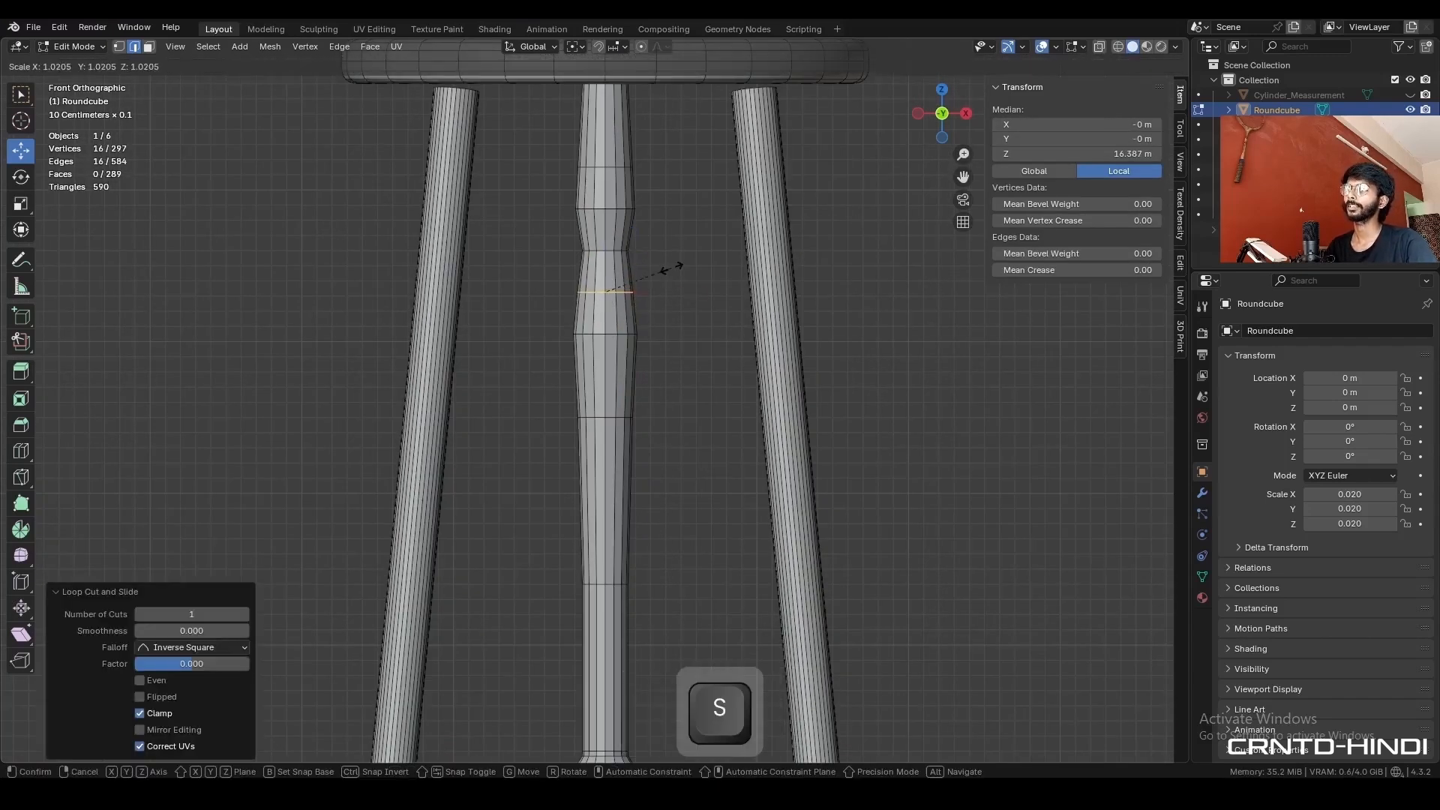
{"action": "key", "text": "shift"}
{"action": "left_click", "coordinate": [664, 268]}
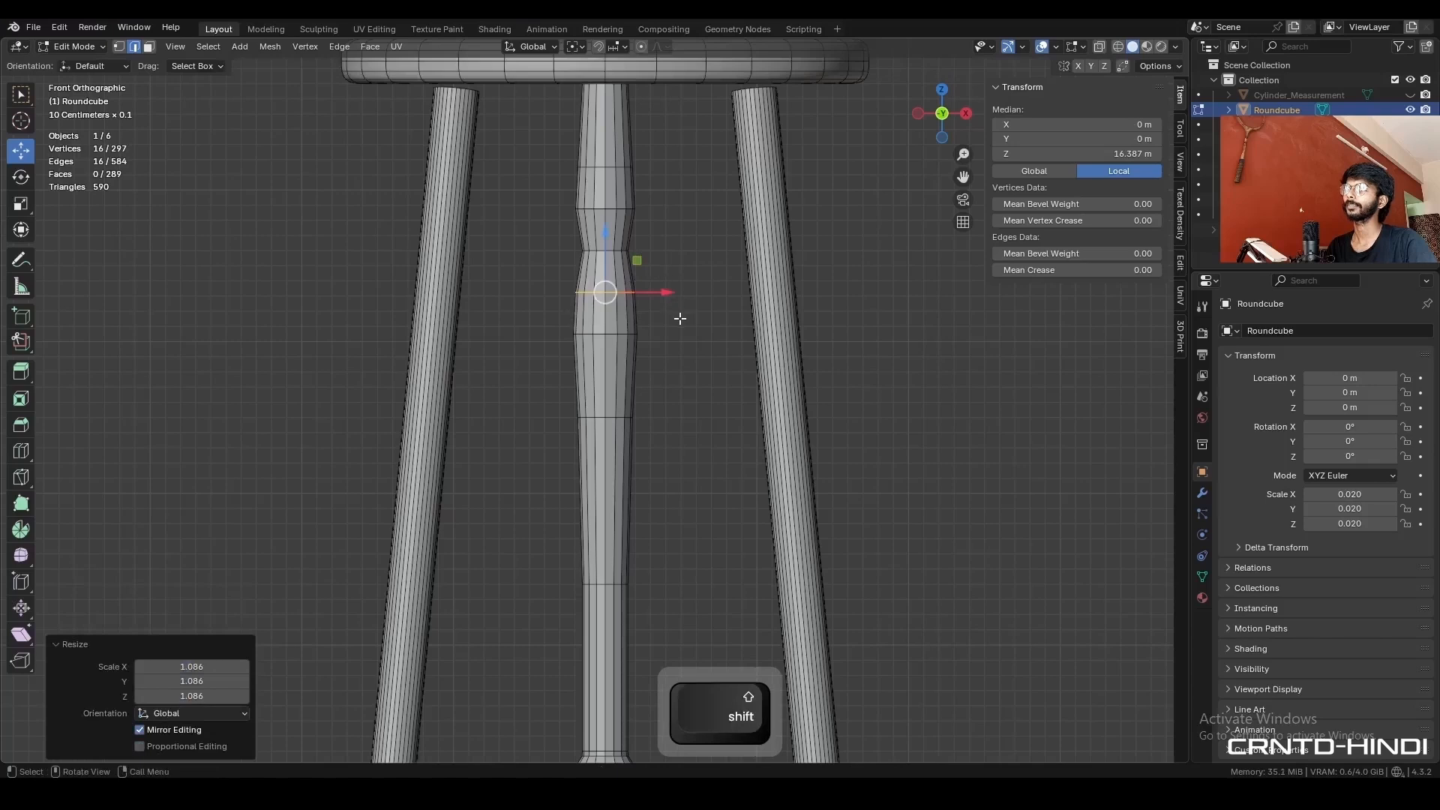
- Add a loop cut just below the main bulge's widest loop and scale it up slightly
{"action": "key", "text": "ctrl+r"}
{"action": "left_click", "coordinate": [628, 368]}
{"action": "right_click", "coordinate": [629, 367]}
{"action": "key", "text": "s"}
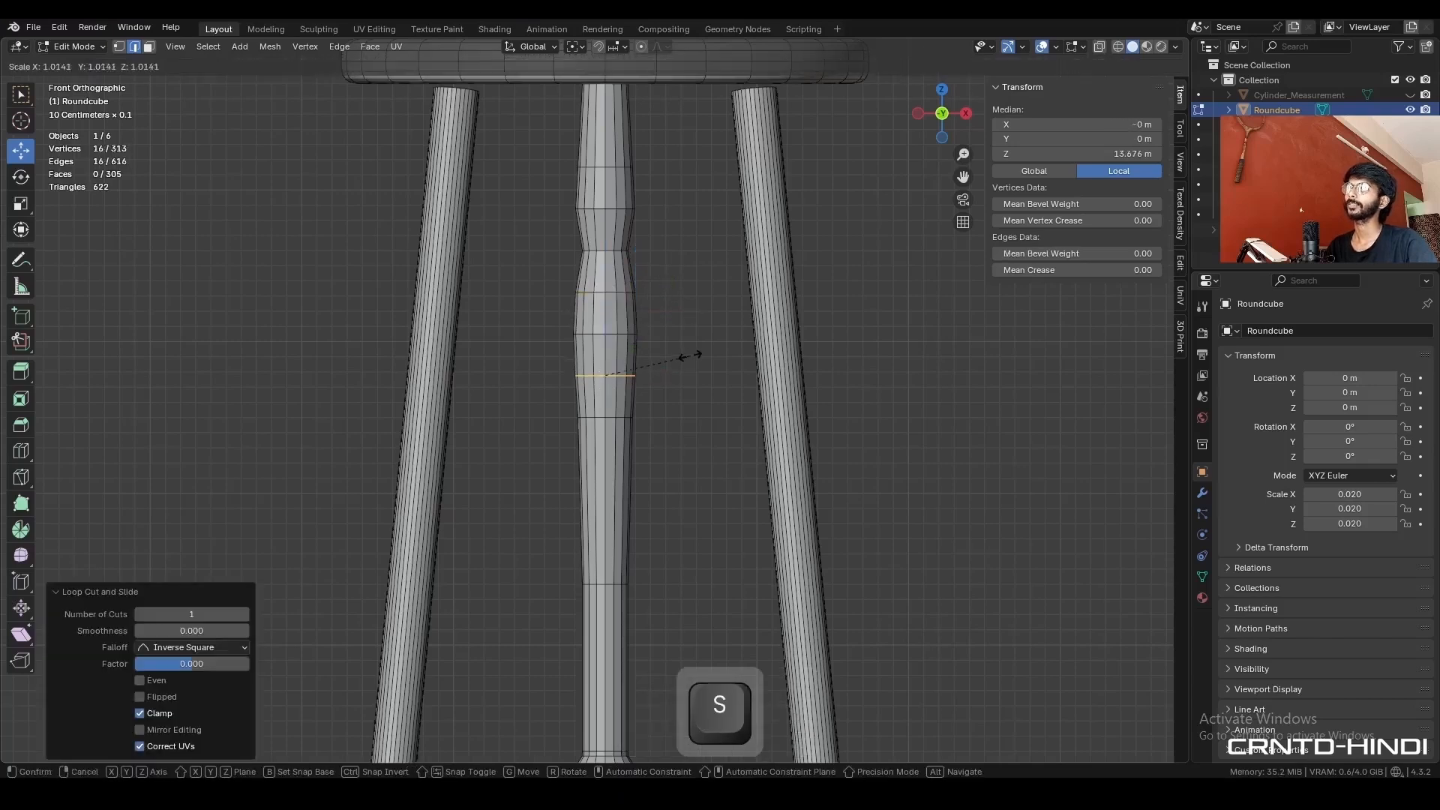
{"action": "key", "text": "shift"}
{"action": "left_click", "coordinate": [670, 354]}
- Add two evenly spaced loop cuts to each of the two long segments of the leg's lower shaft
{"action": "middle_click_drag", "start_coordinate": [641, 449], "coordinate": [654, 433], "text": "shift"}
{"action": "key", "text": "ctrl+r"}
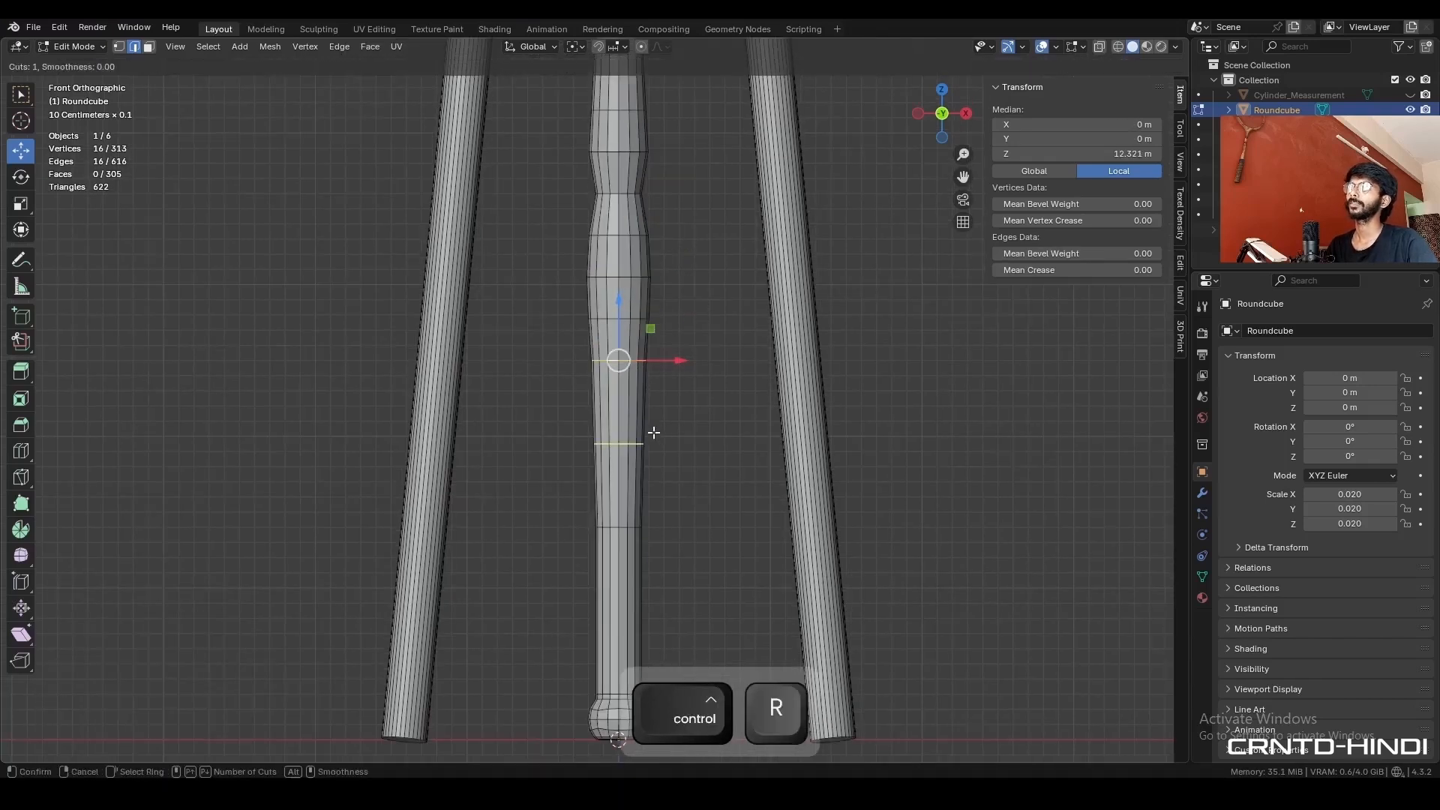
{"action": "left_click", "coordinate": [652, 429]}
{"action": "right_click", "coordinate": [653, 429]}
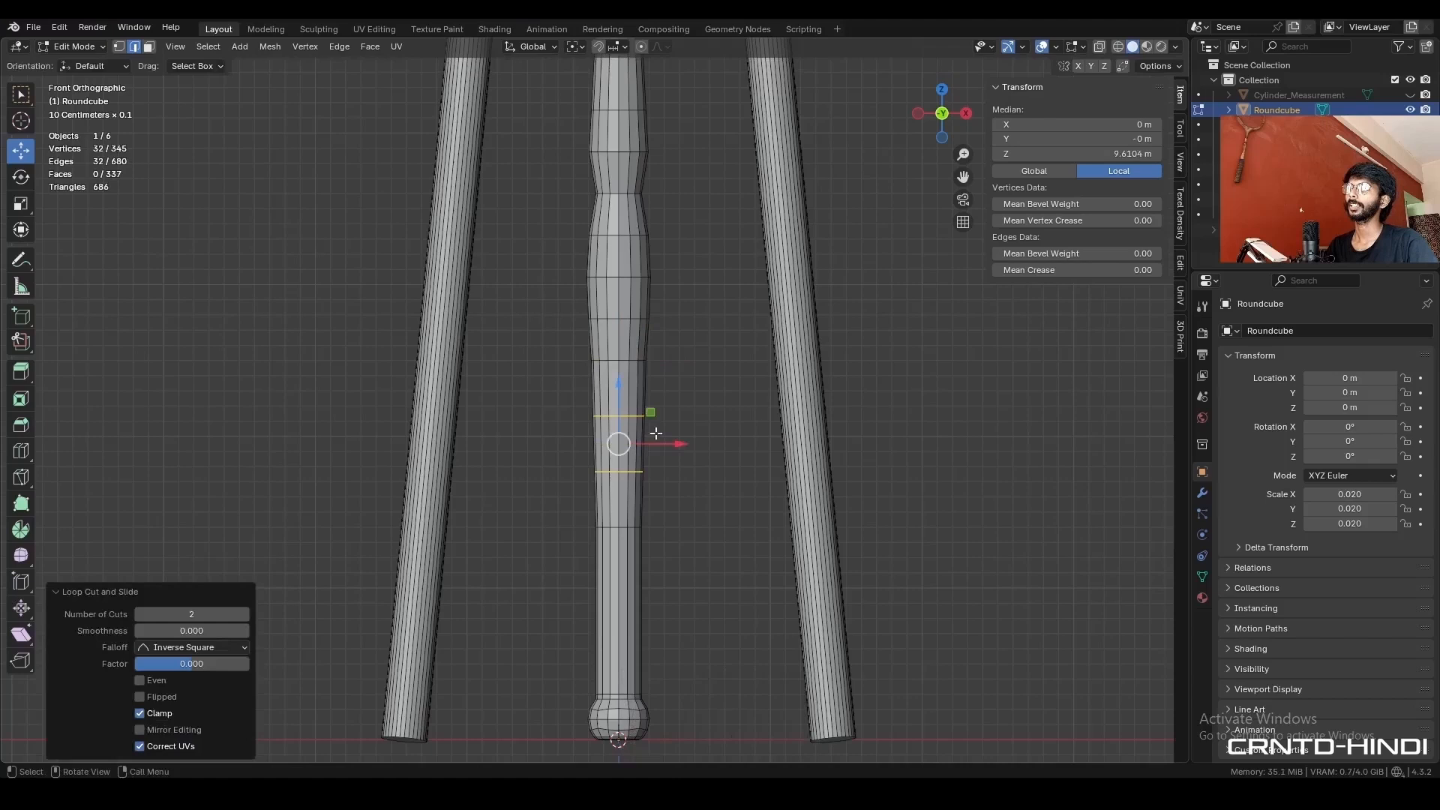
{"action": "key", "text": "ctrl+r"}
{"action": "left_click", "coordinate": [626, 563]}
{"action": "right_click", "coordinate": [626, 563]}
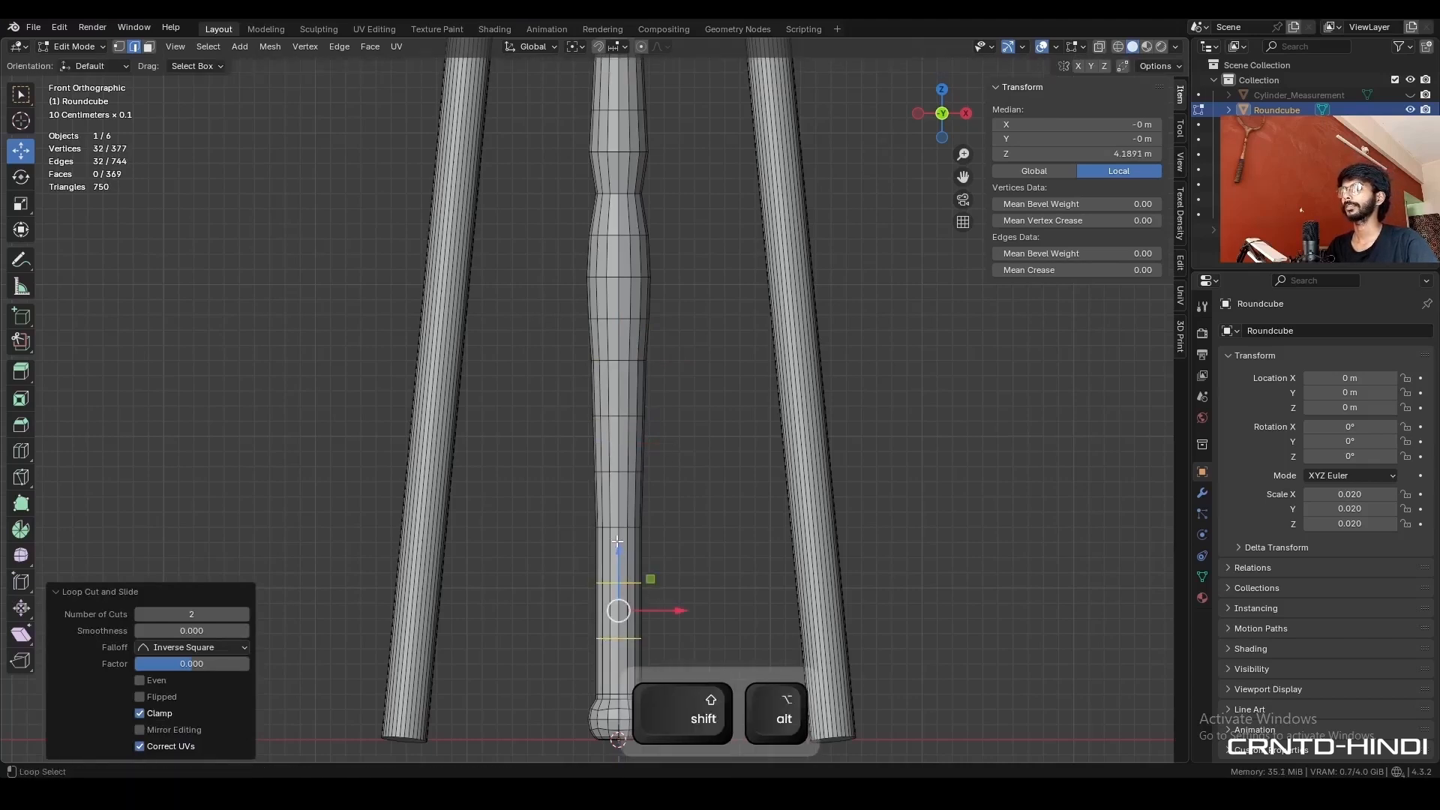
- Select the six edge loops from below the bulge down the lower shaft and smooth them with Set Flow
{"action": "left_click", "coordinate": [621, 527], "text": "alt+shift"}
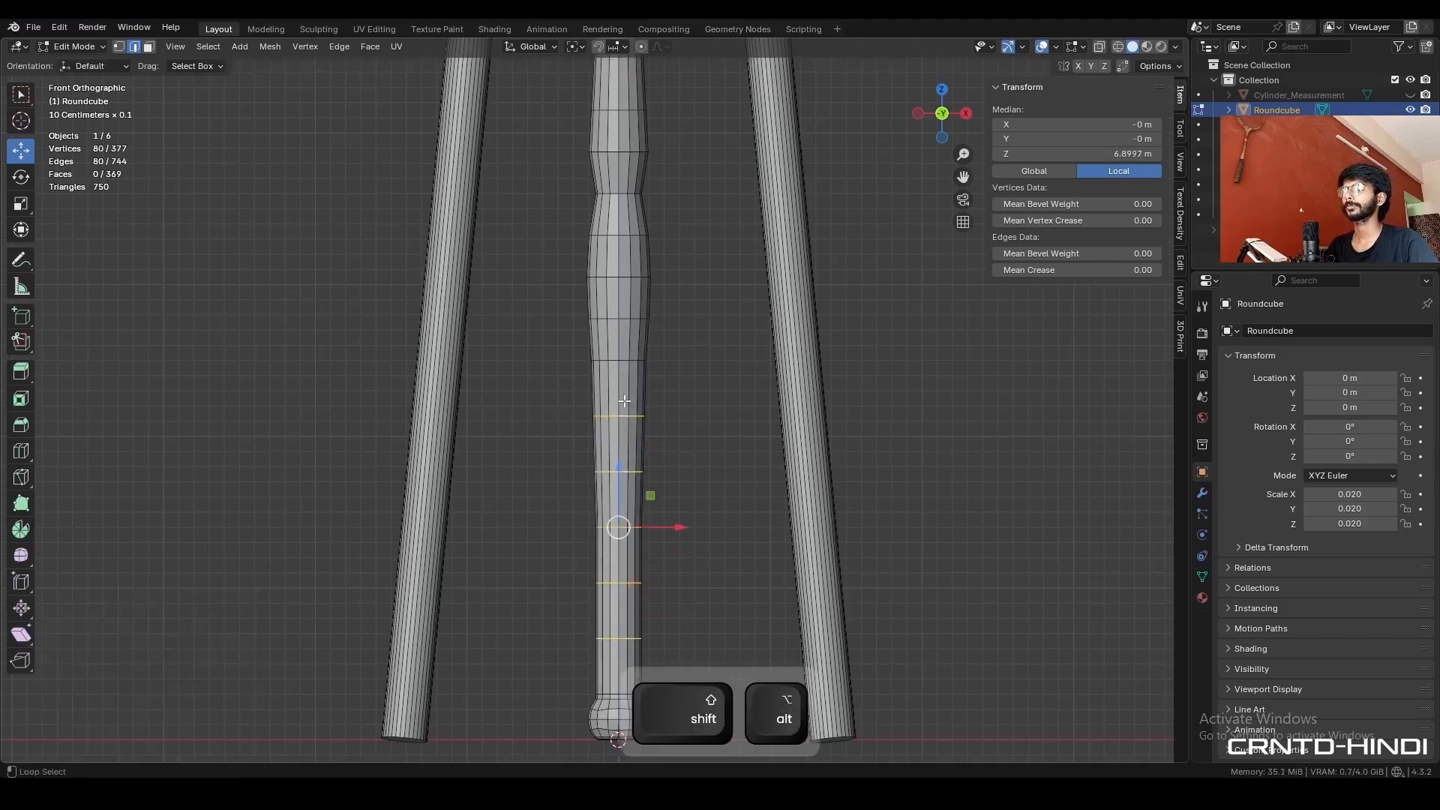
{"action": "key", "text": "ctrl+e"}
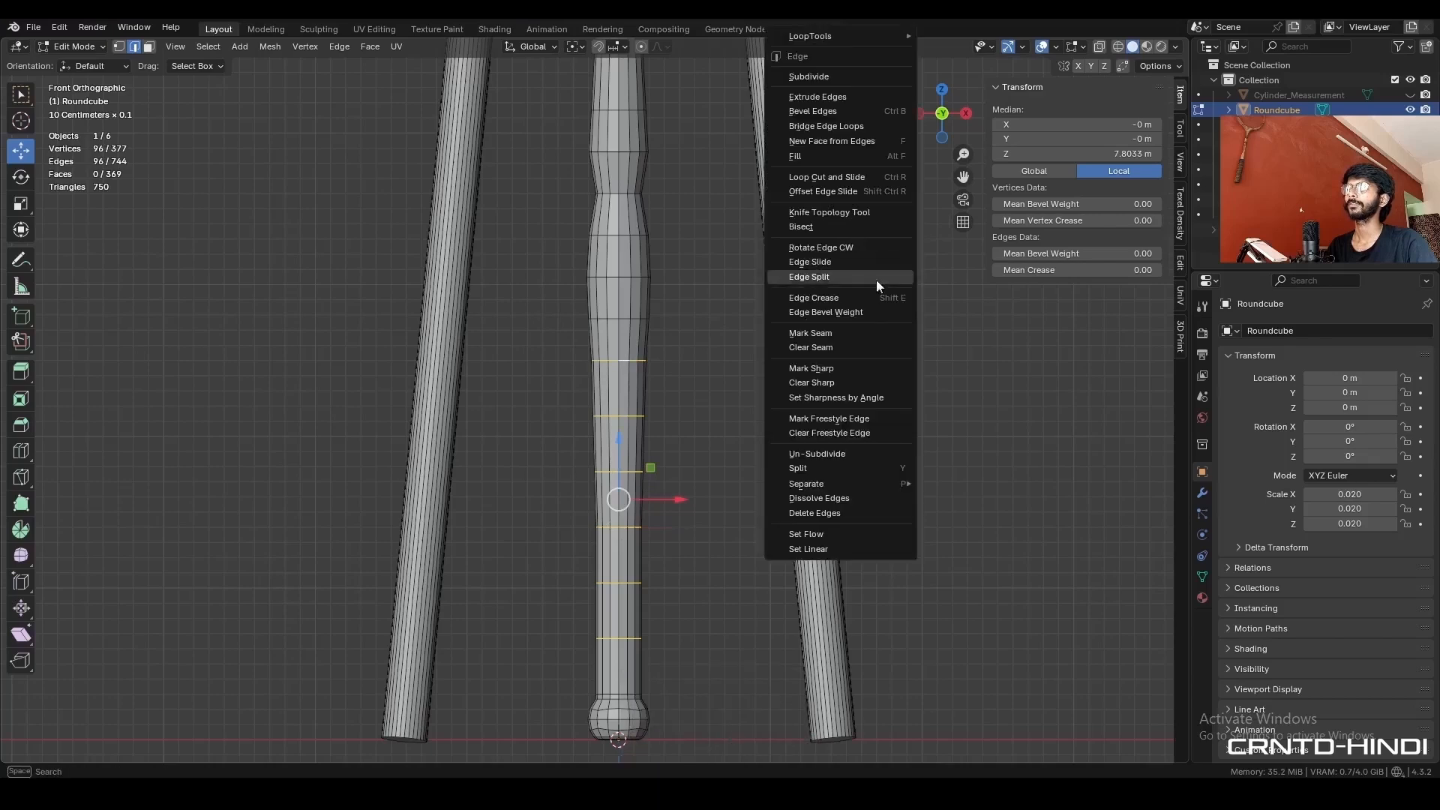
{"action": "left_click", "coordinate": [866, 533]}
{"action": "left_click", "coordinate": [923, 454]}
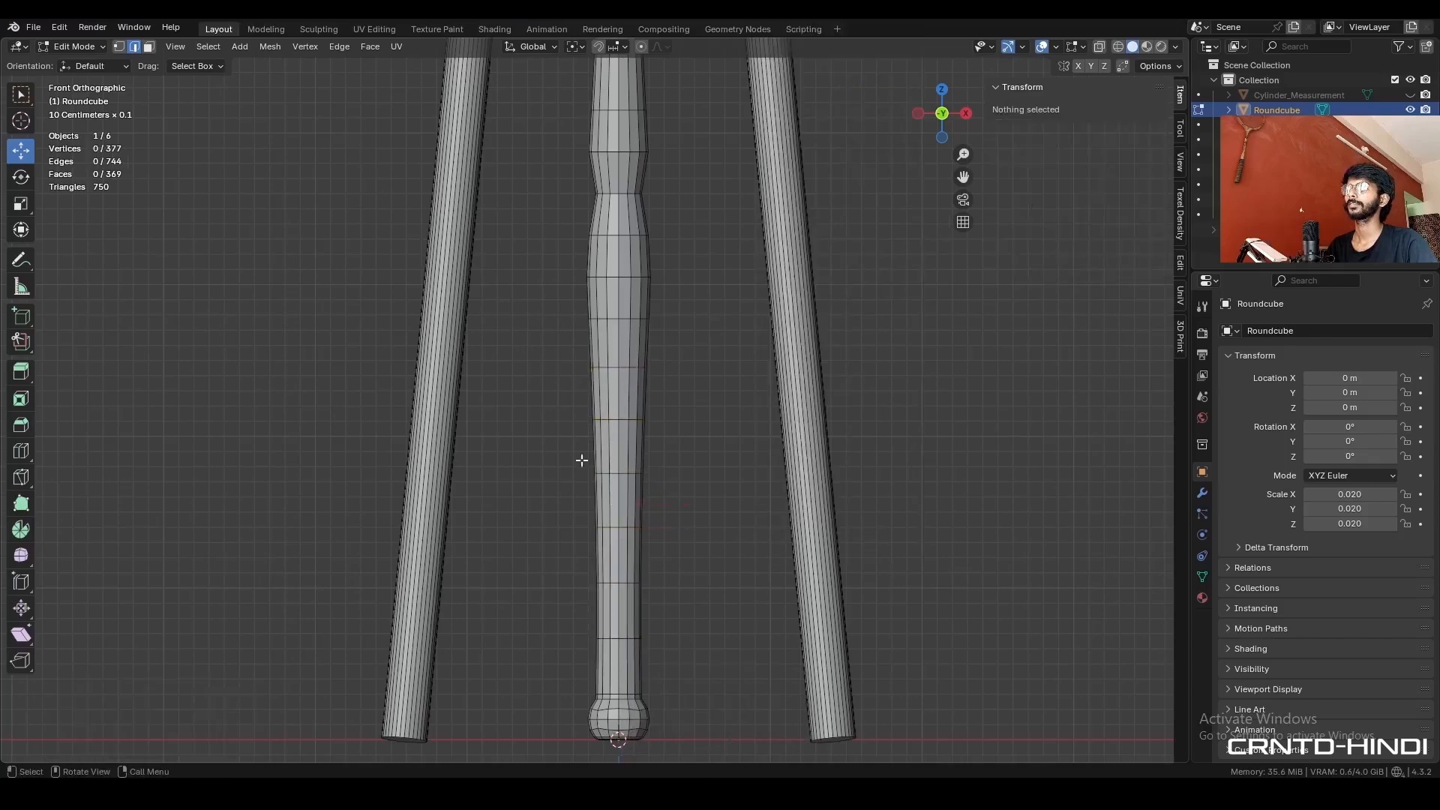
- Add a level 2 Subdivision modifier to the centre leg and check its smoothed shape
{"action": "scroll", "coordinate": [690, 466], "scroll_direction": "down", "scroll_amount": 2}
{"action": "key", "text": "Tab"}
{"action": "key", "text": "ctrl+2"}
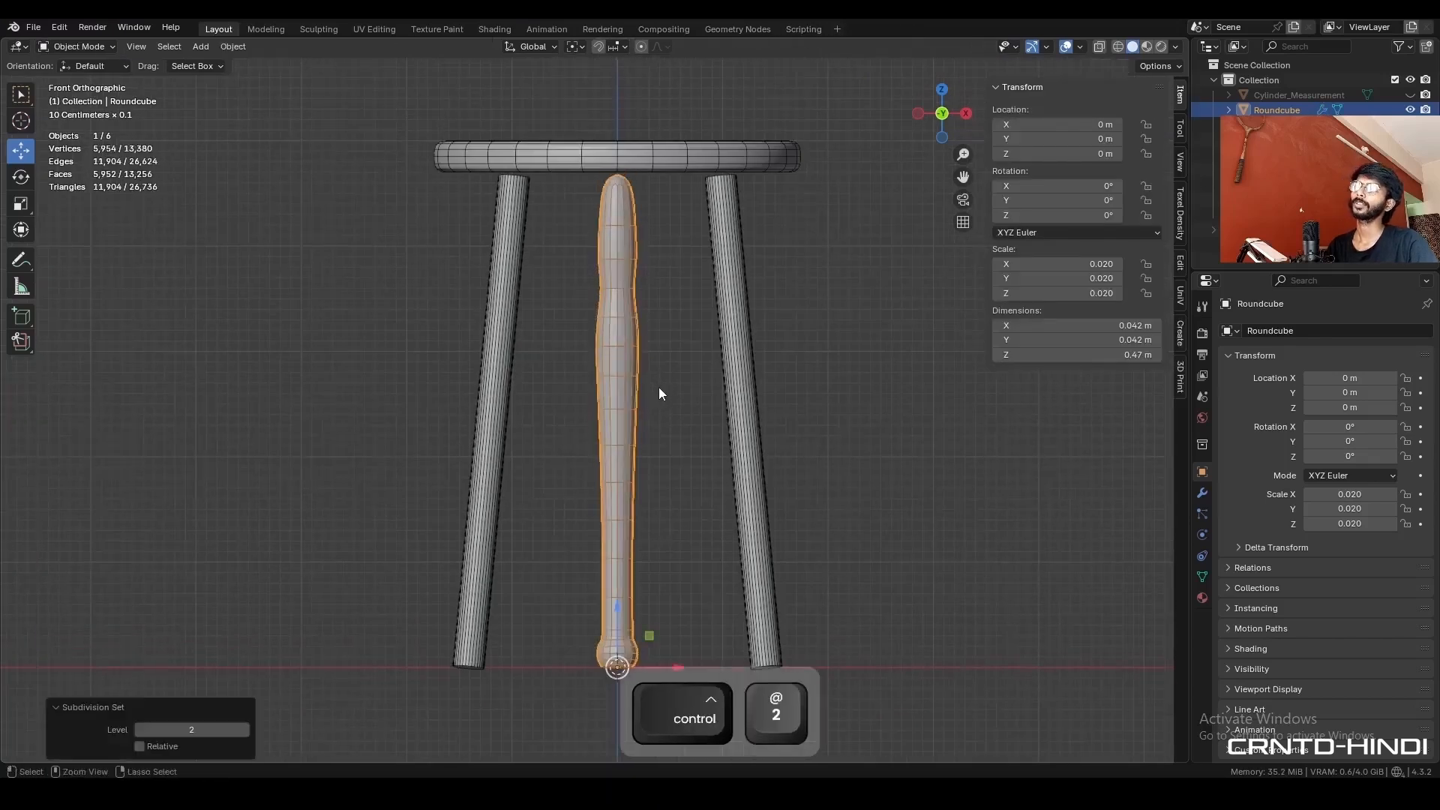
{"action": "key", "text": "Tab"}
{"action": "scroll", "coordinate": [675, 375], "scroll_direction": "up", "scroll_amount": 4}
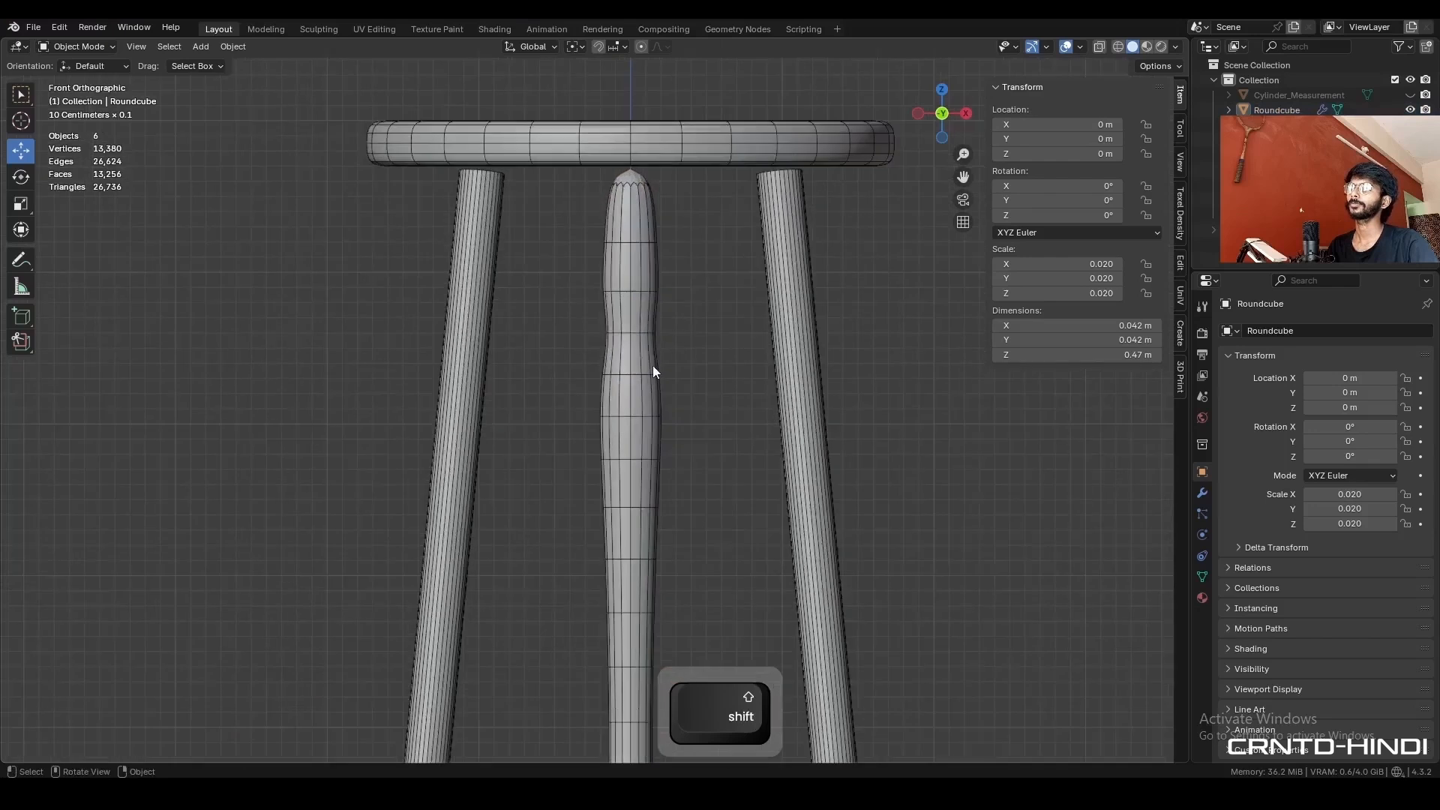
{"action": "key", "text": "ctrl+2"}
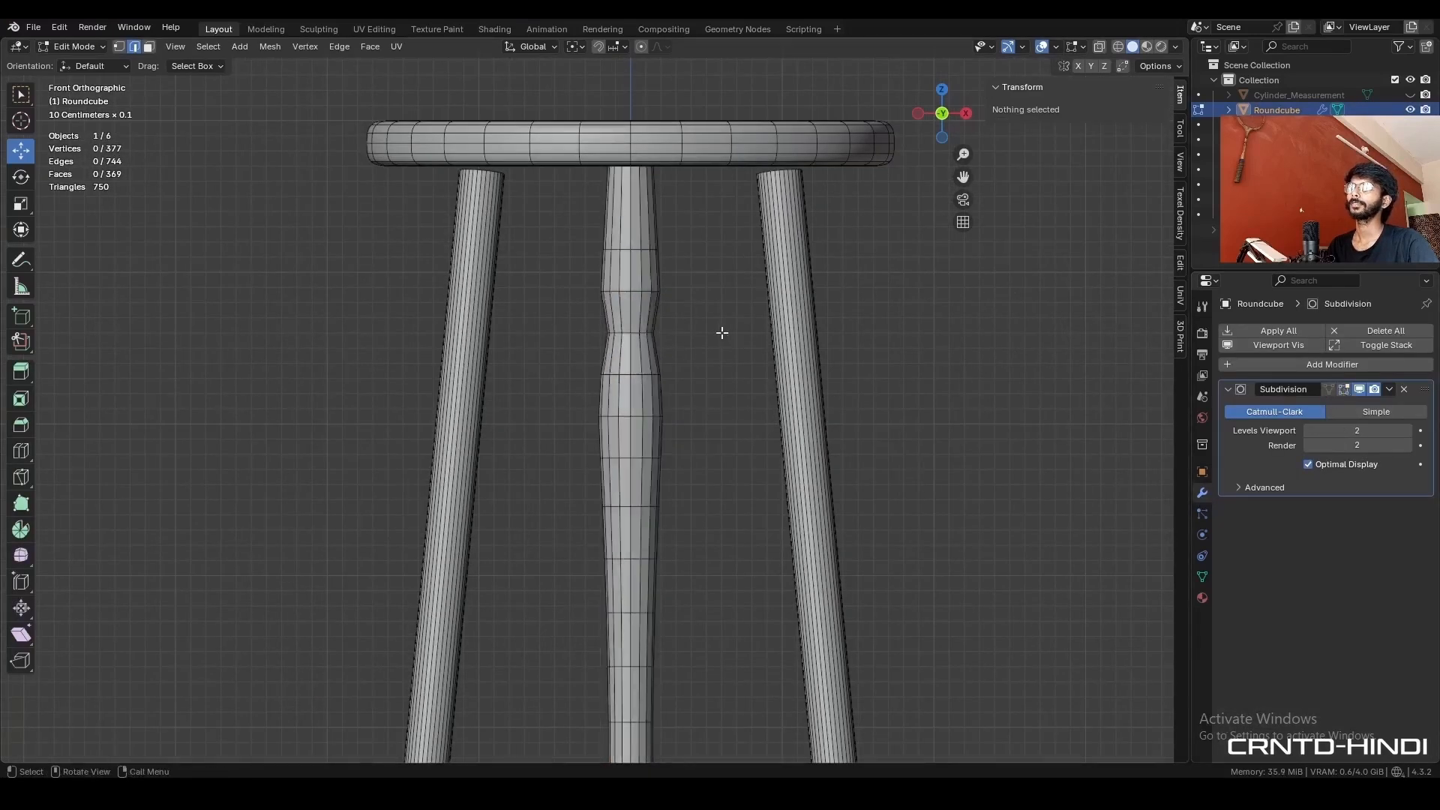
- Bevel the leg's narrow neck loop with a width of 0.3 m, 2 segments and shape 1.0
{"action": "left_click", "coordinate": [632, 335], "text": "alt"}
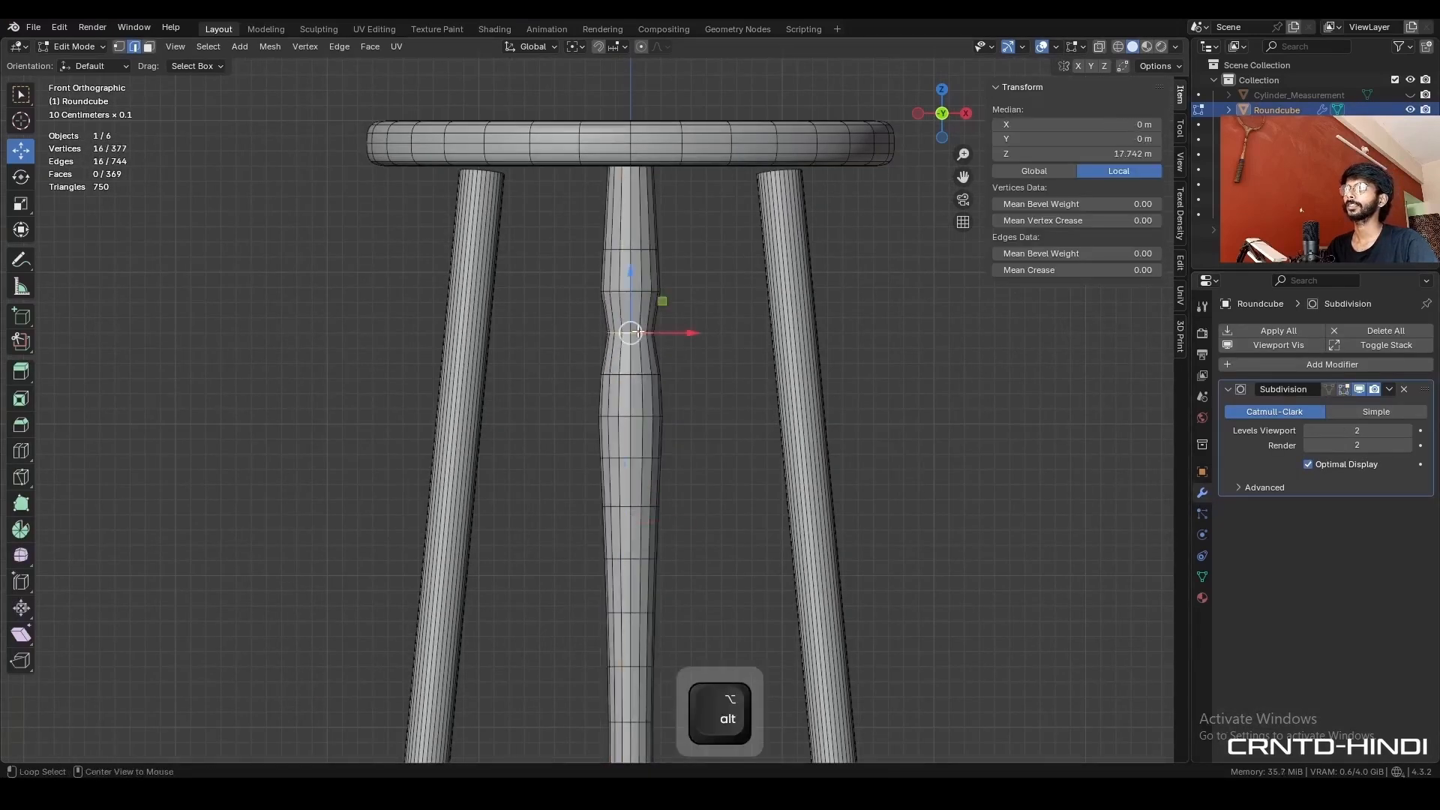
{"action": "key", "text": "ctrl+b"}
{"action": "left_click", "coordinate": [736, 335]}
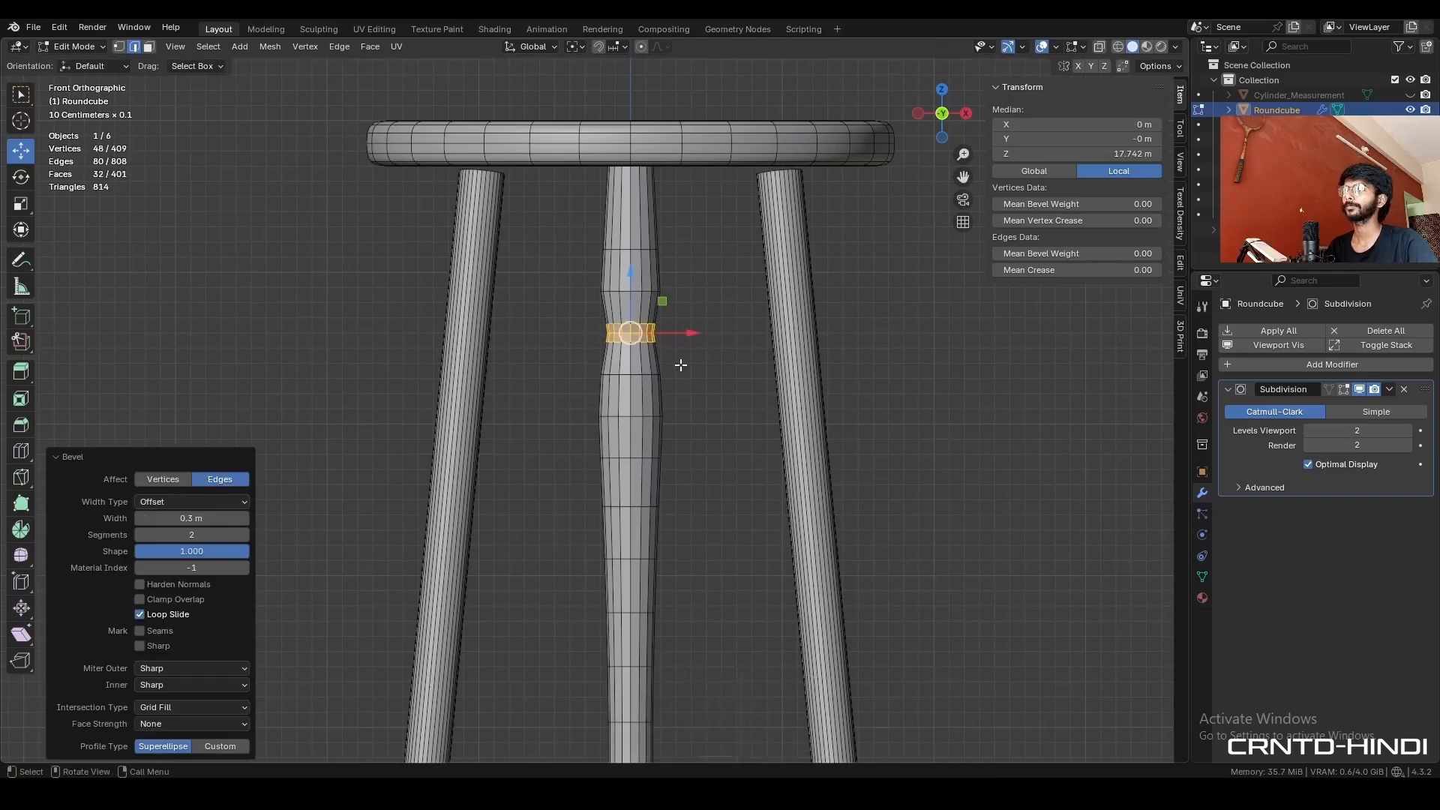
{"action": "key", "text": "Tab"}
{"action": "middle_click_drag", "start_coordinate": [647, 364], "coordinate": [641, 435], "text": "shift"}
{"action": "scroll", "coordinate": [640, 434], "scroll_direction": "up", "scroll_amount": 2}
- Bevel the edge loop at the upper bulge above the neck, and add another loop cut above it
{"action": "key", "text": "Tab"}
{"action": "left_click", "coordinate": [648, 346], "text": "alt"}
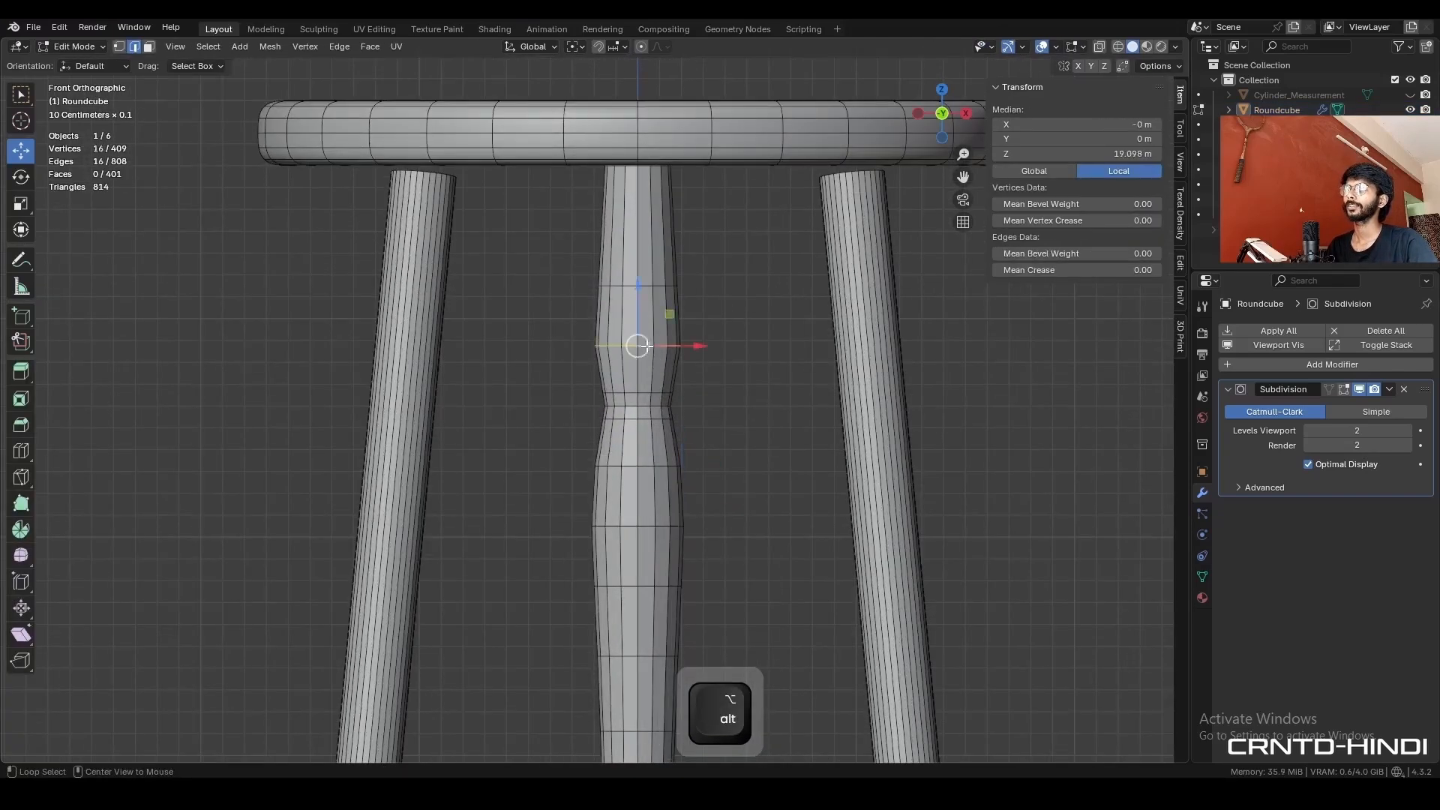
{"action": "left_click", "coordinate": [756, 352]}
{"action": "left_click", "coordinate": [703, 372]}
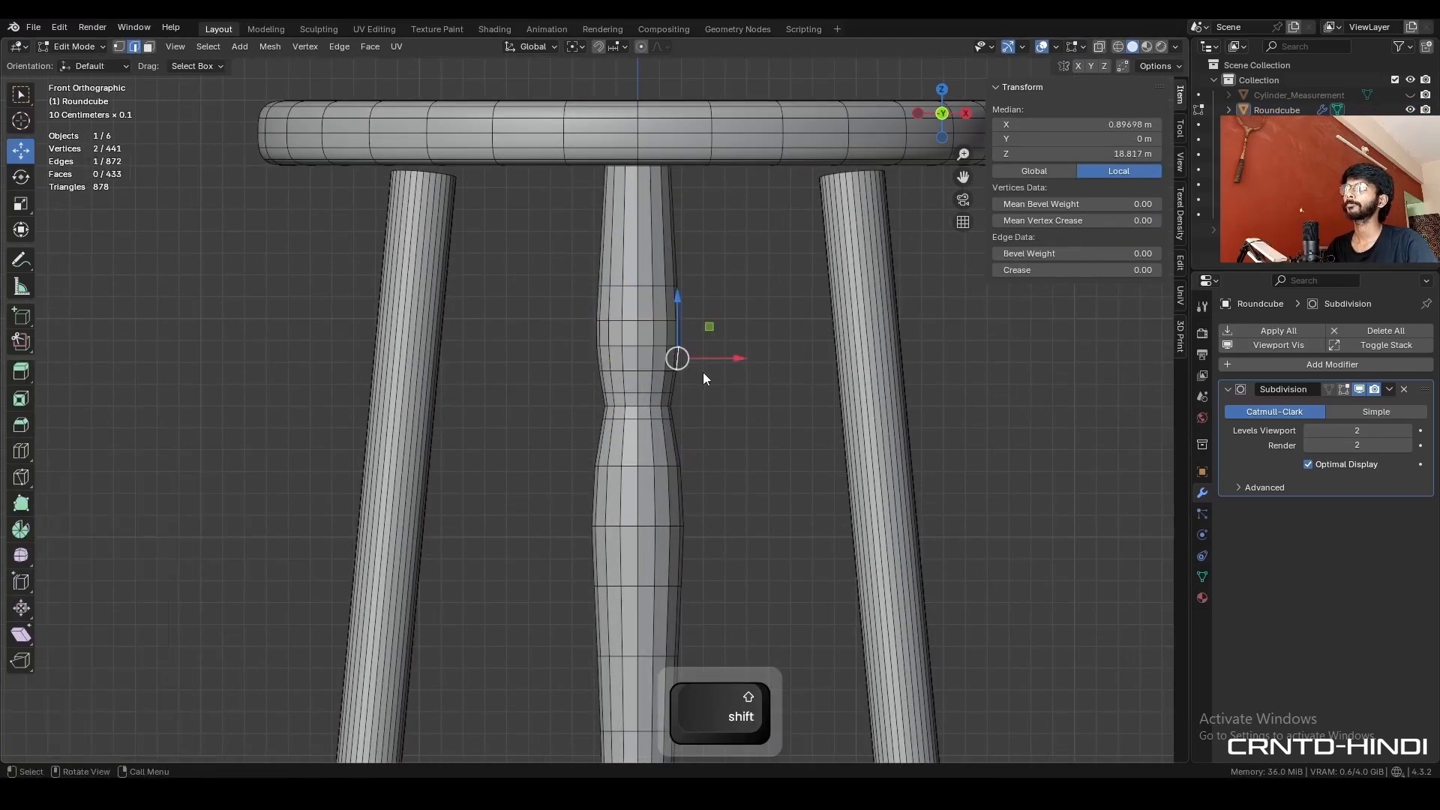
{"action": "key", "text": "ctrl+r"}
{"action": "left_click", "coordinate": [667, 299]}
{"action": "right_click", "coordinate": [667, 299]}
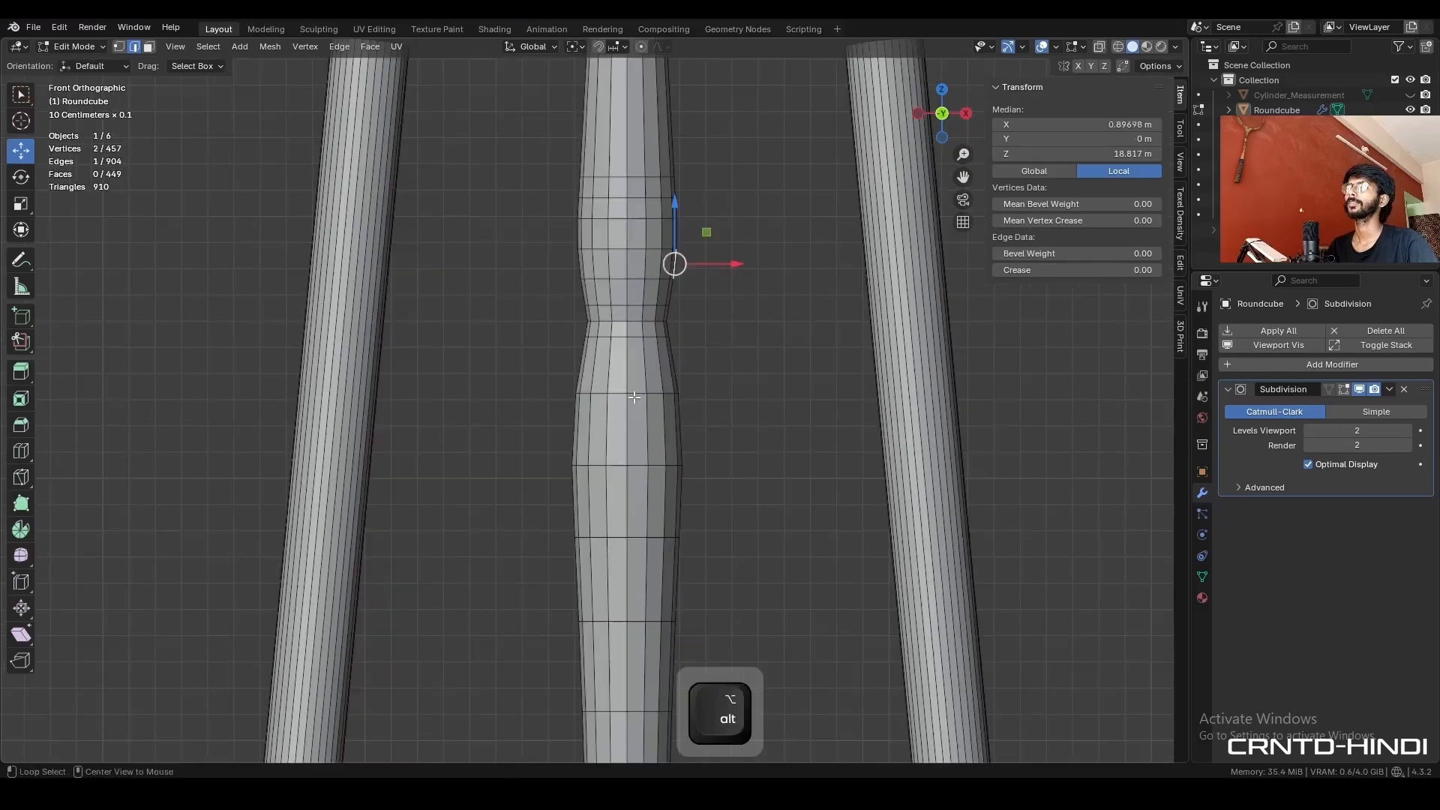
- Bevel the two edge loops on the bulges above and below the neck with a width of 0.18 m and 2 segments
{"action": "left_click", "coordinate": [641, 390], "text": "alt"}
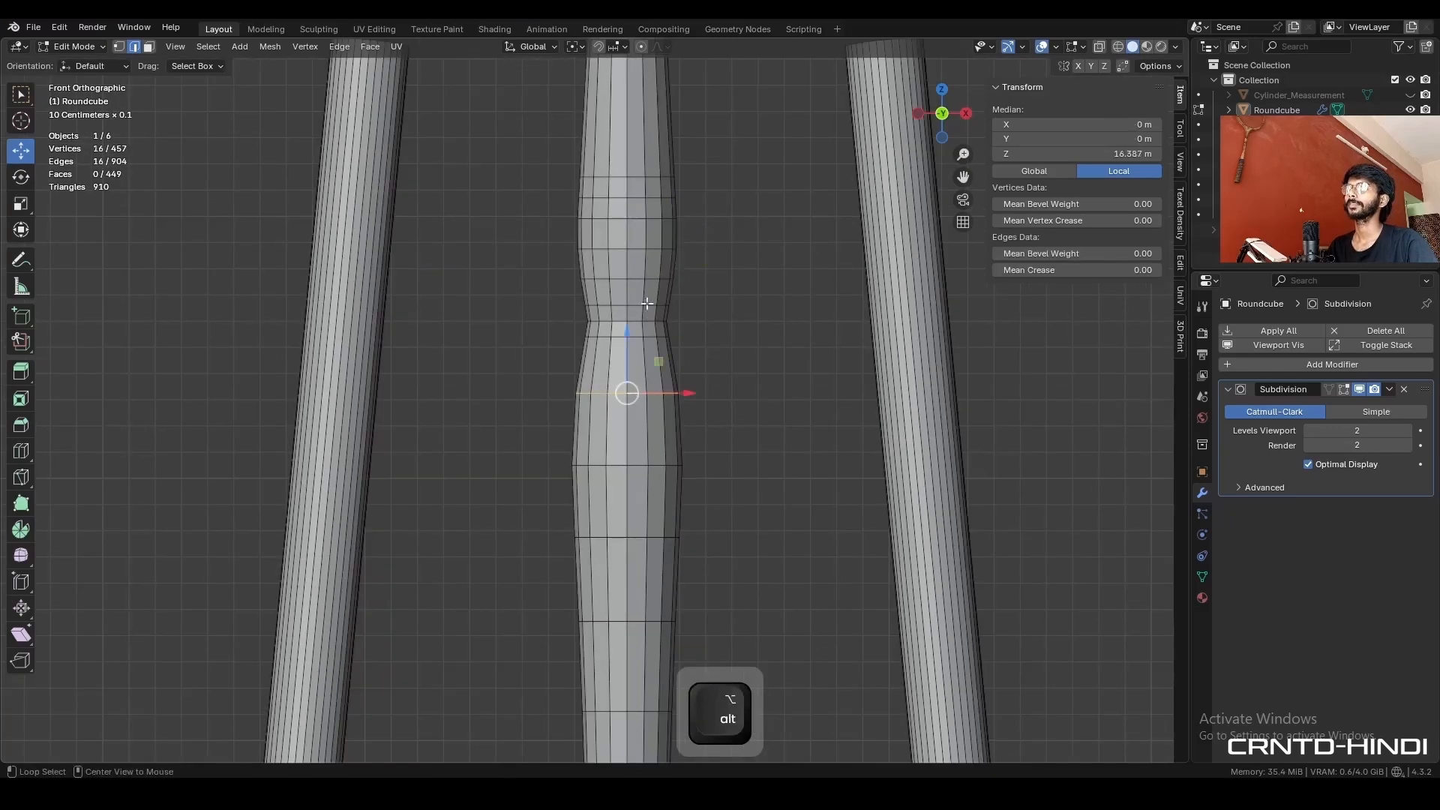
{"action": "left_click", "coordinate": [638, 245], "text": "alt+shift"}
{"action": "key", "text": "ctrl+b"}
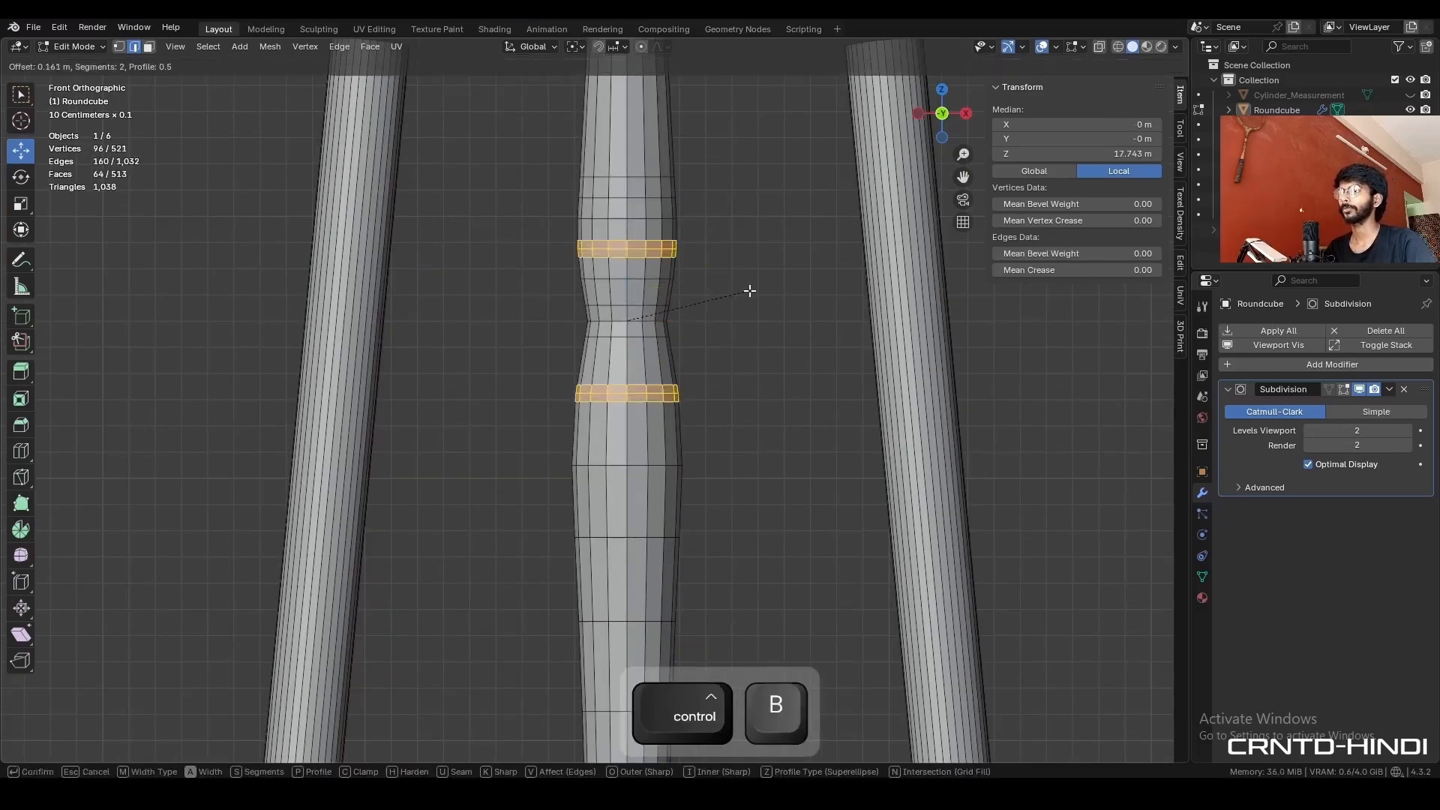
{"action": "key", "text": "shift"}
{"action": "left_click", "coordinate": [732, 296]}
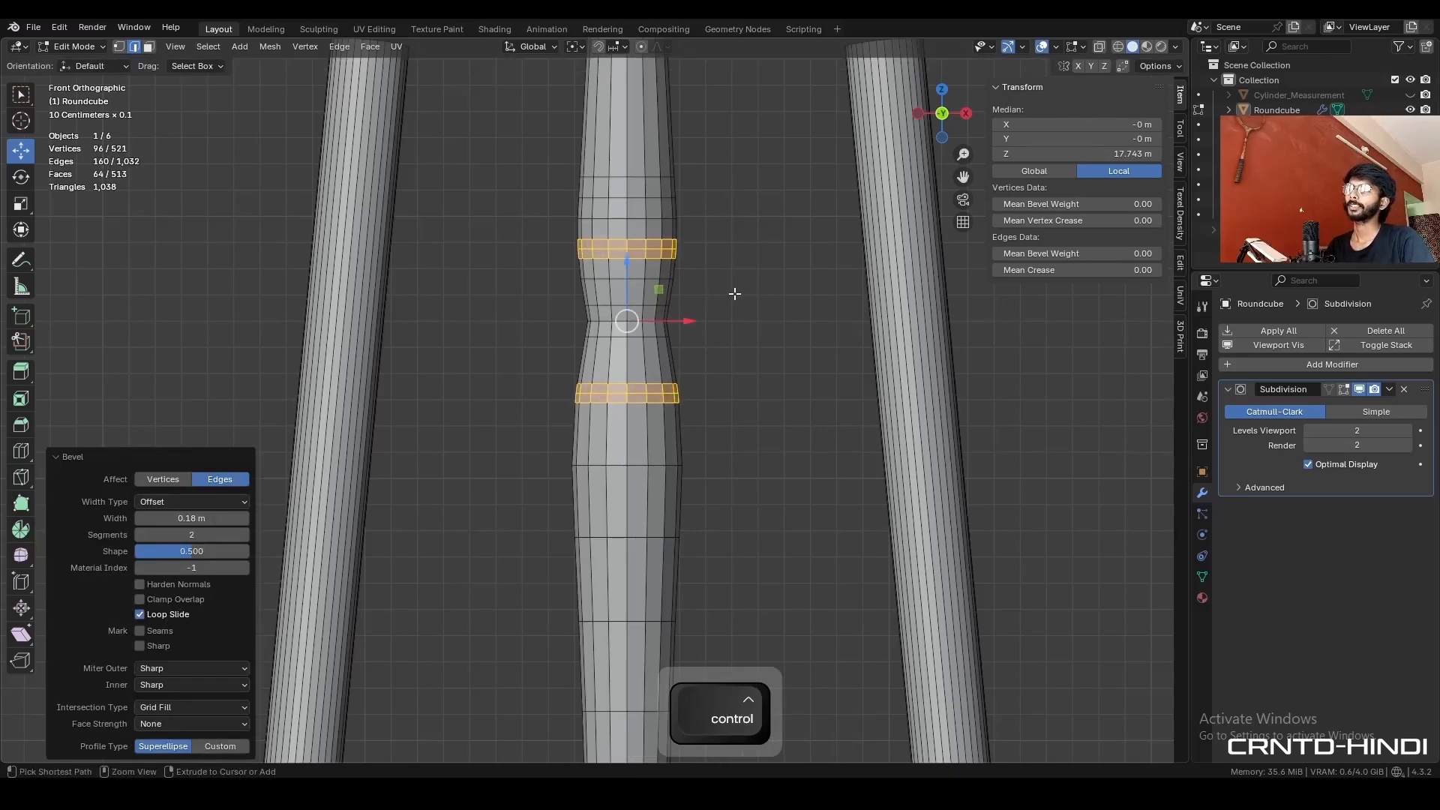
- Reduce the selection to the two bevels' centre loops, fatten them outward by 0.132 m and bevel them with 2 segments to form rings
{"action": "key", "text": "ctrl+KP_Subtract"}
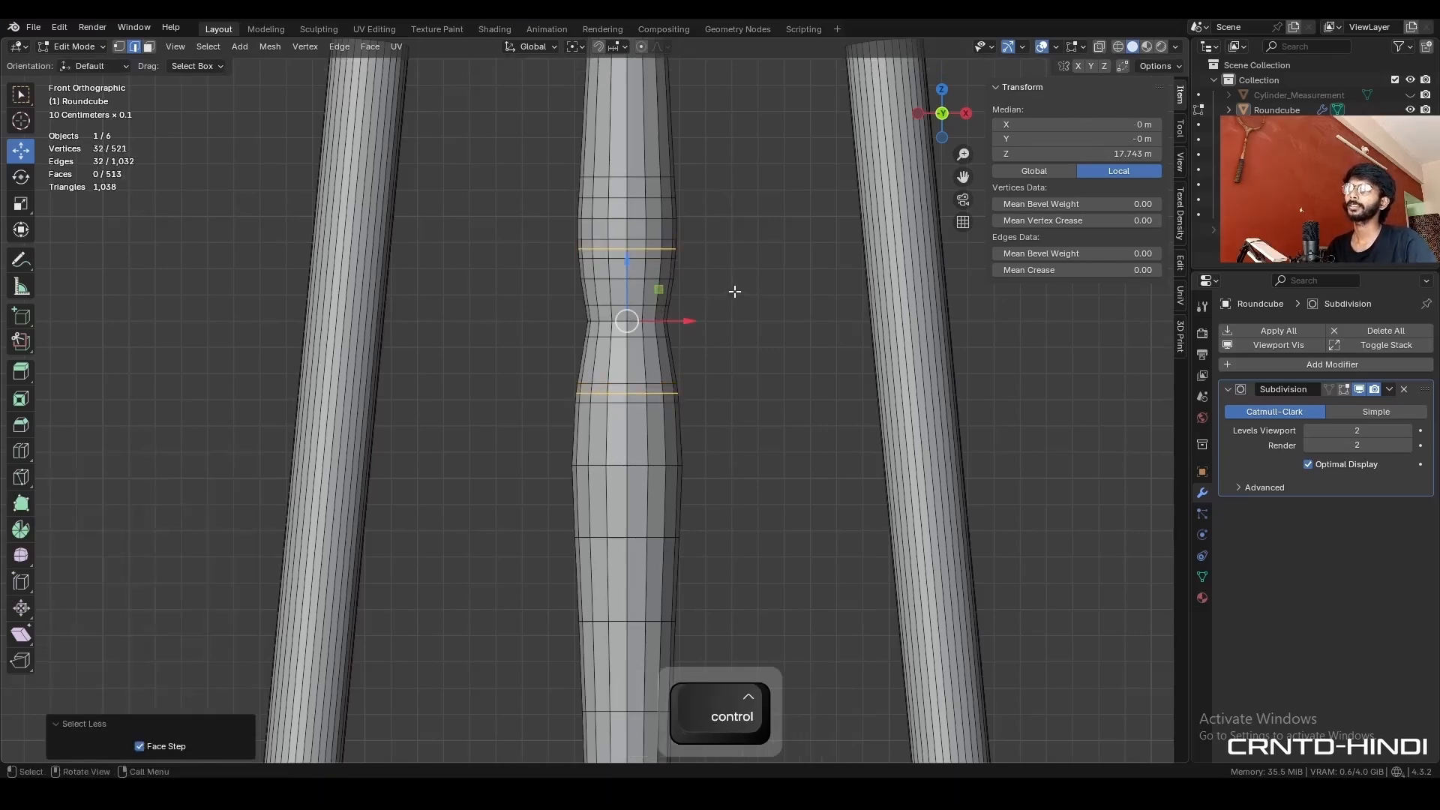
{"action": "key", "text": "alt+s"}
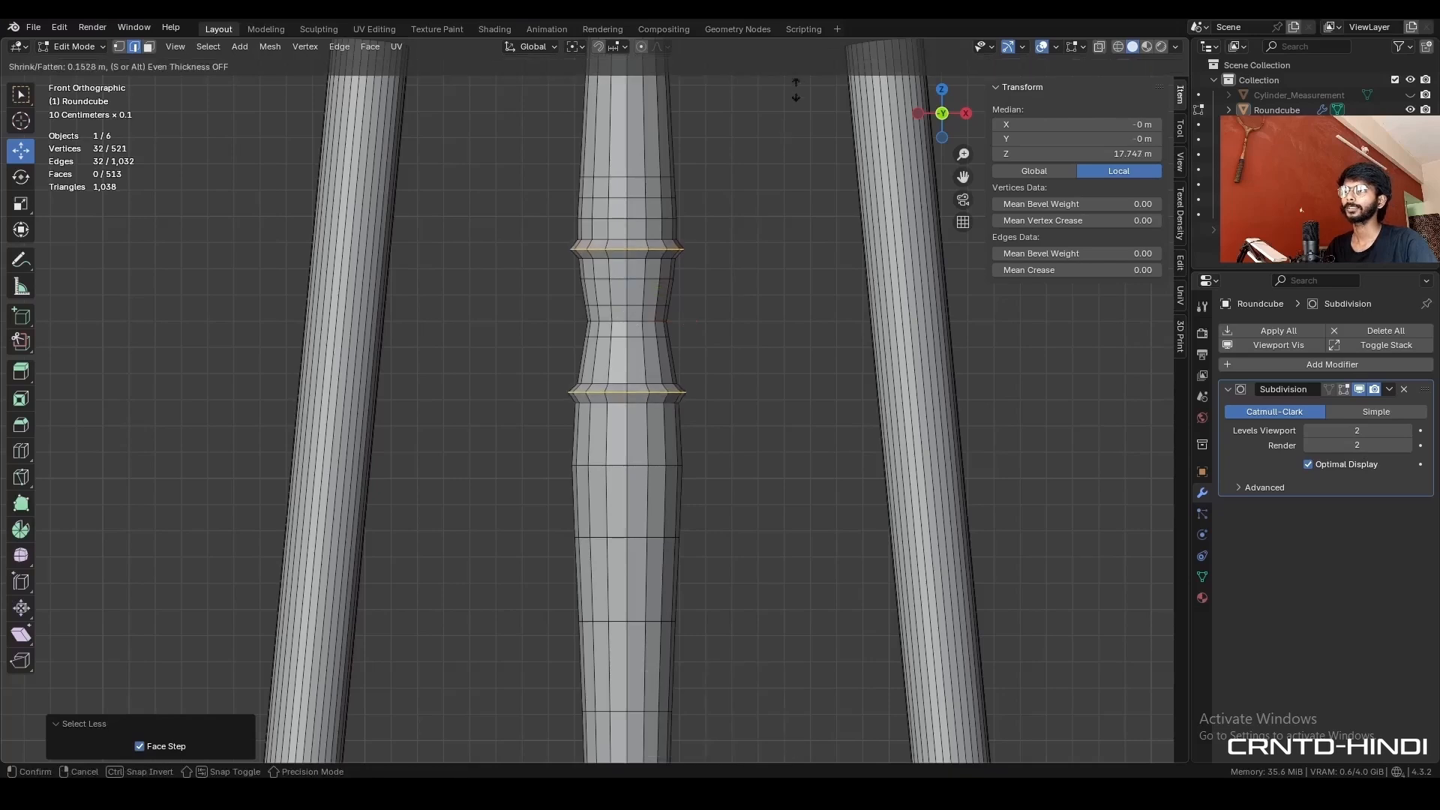
{"action": "left_click", "coordinate": [792, 113]}
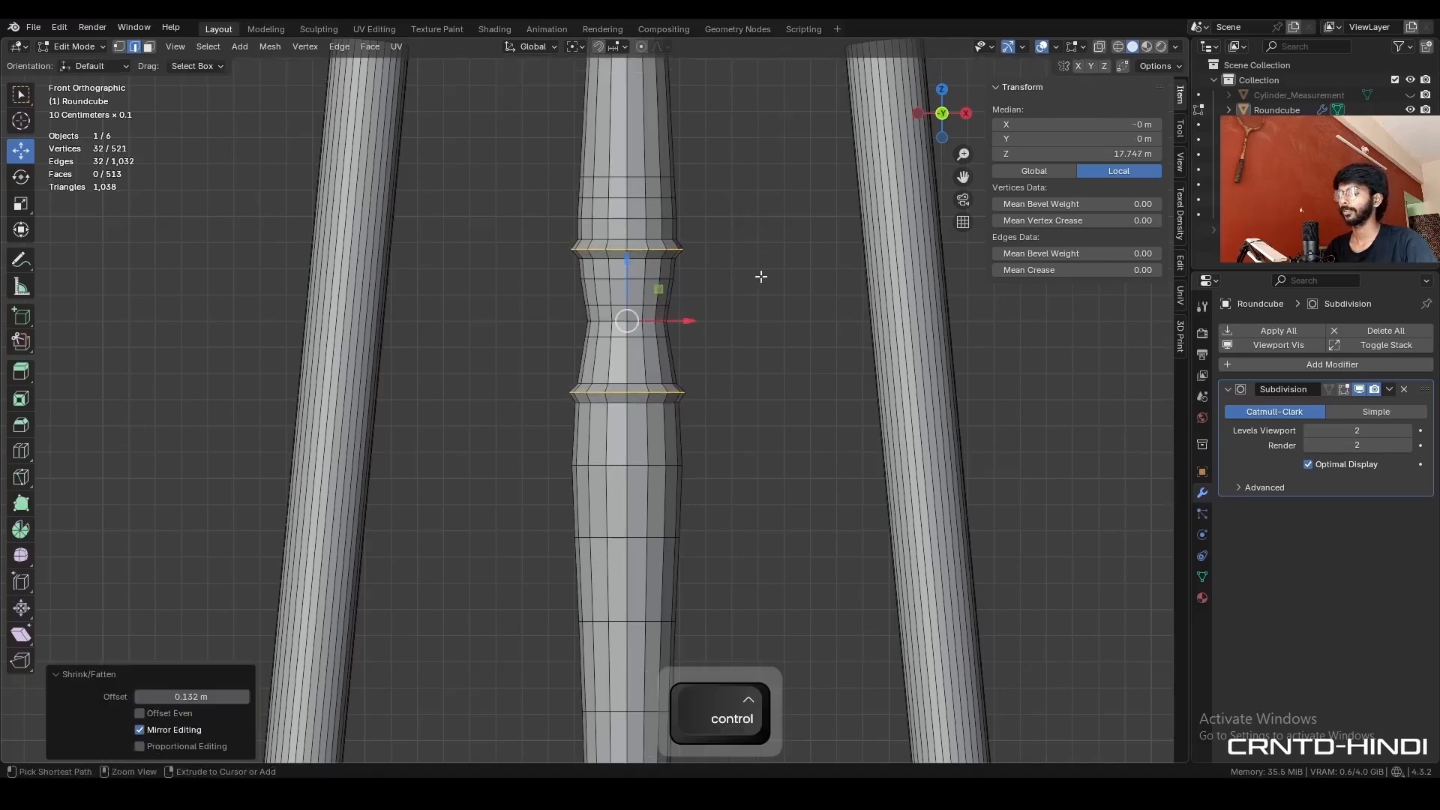
{"action": "key", "text": "ctrl+b"}
{"action": "key", "text": "shift"}
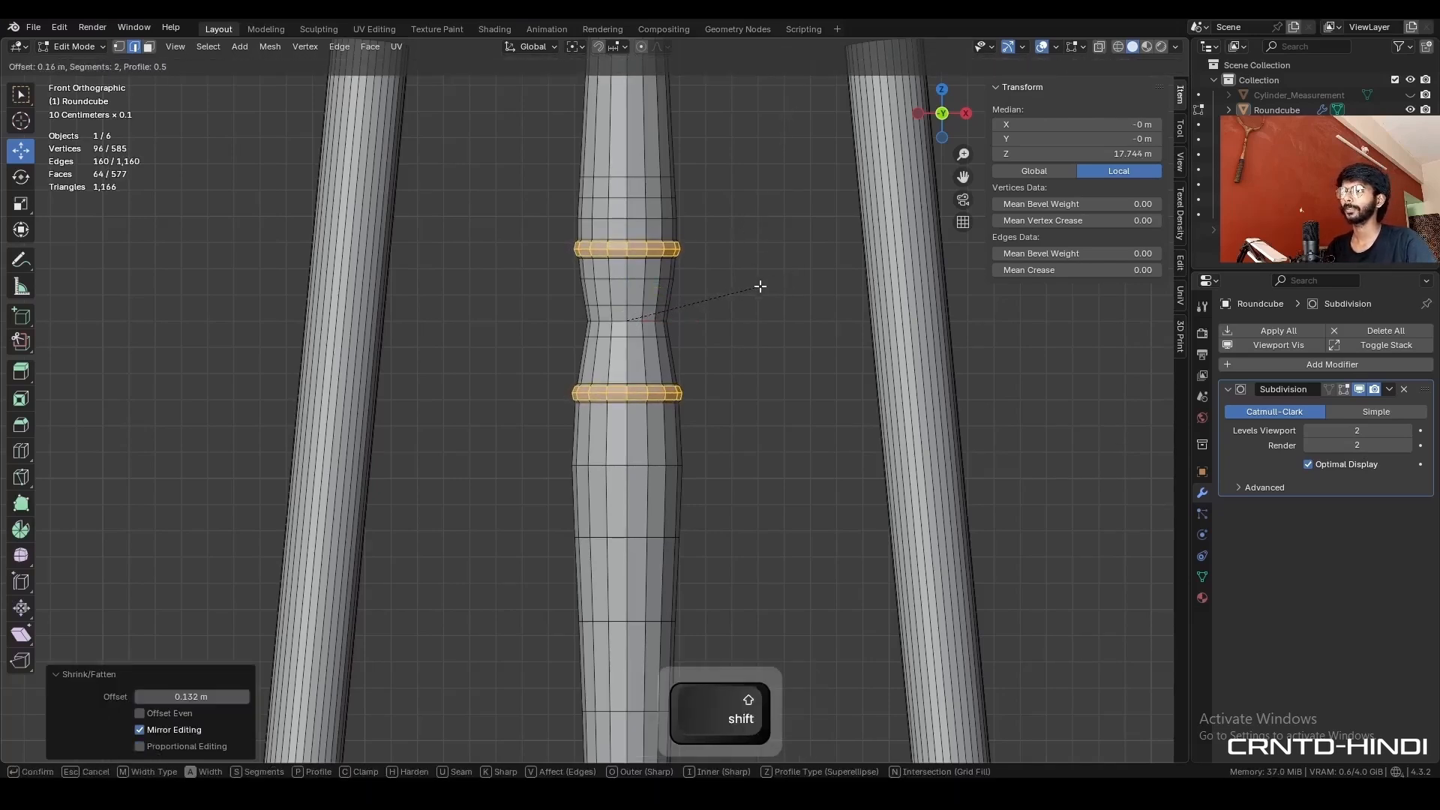
{"action": "left_click", "coordinate": [748, 289]}
- Add supporting loop cuts close above and below each of the two raised rings
{"action": "key", "text": "ctrl+r"}
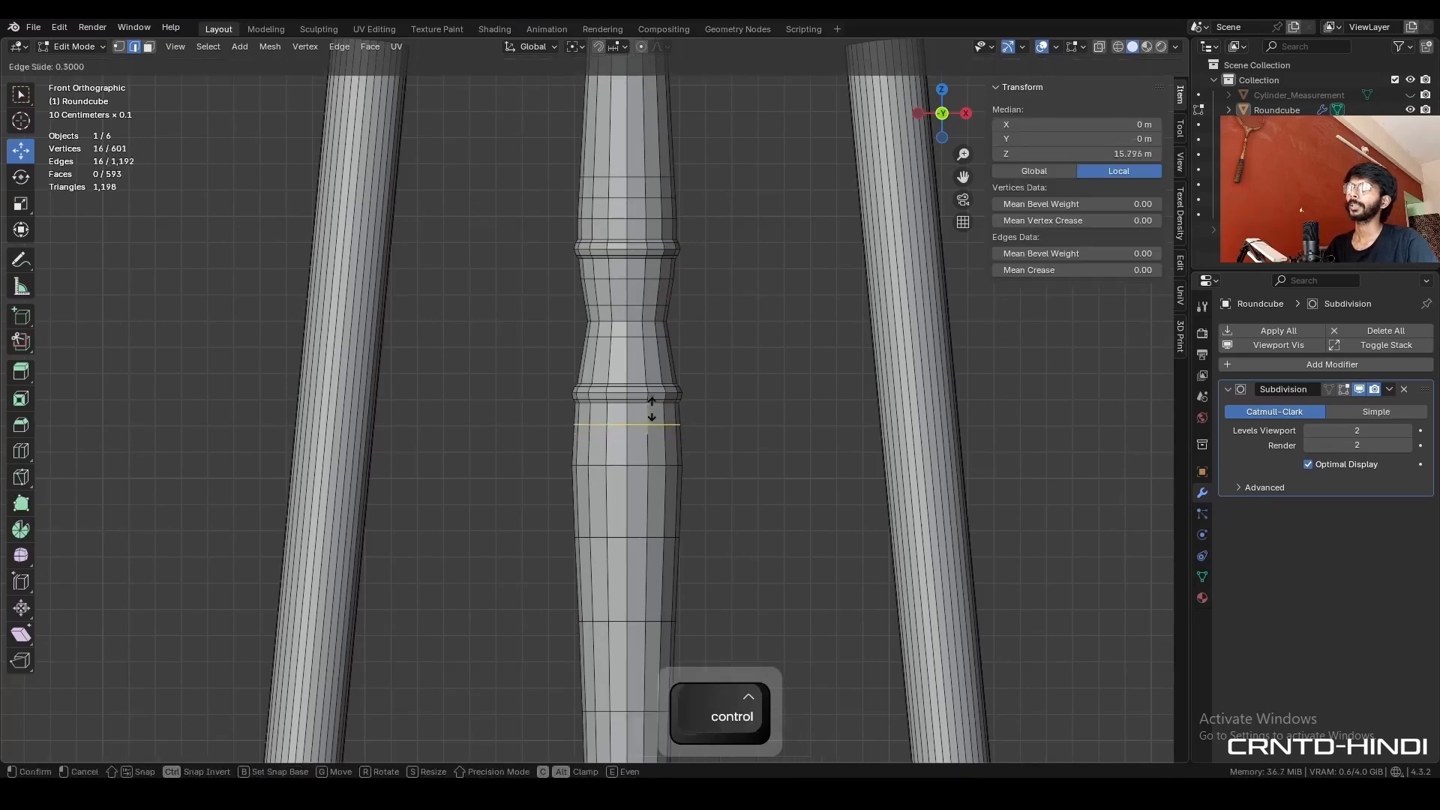
{"action": "left_click", "coordinate": [652, 392]}
{"action": "left_click", "coordinate": [648, 358]}
{"action": "key", "text": "ctrl+r"}
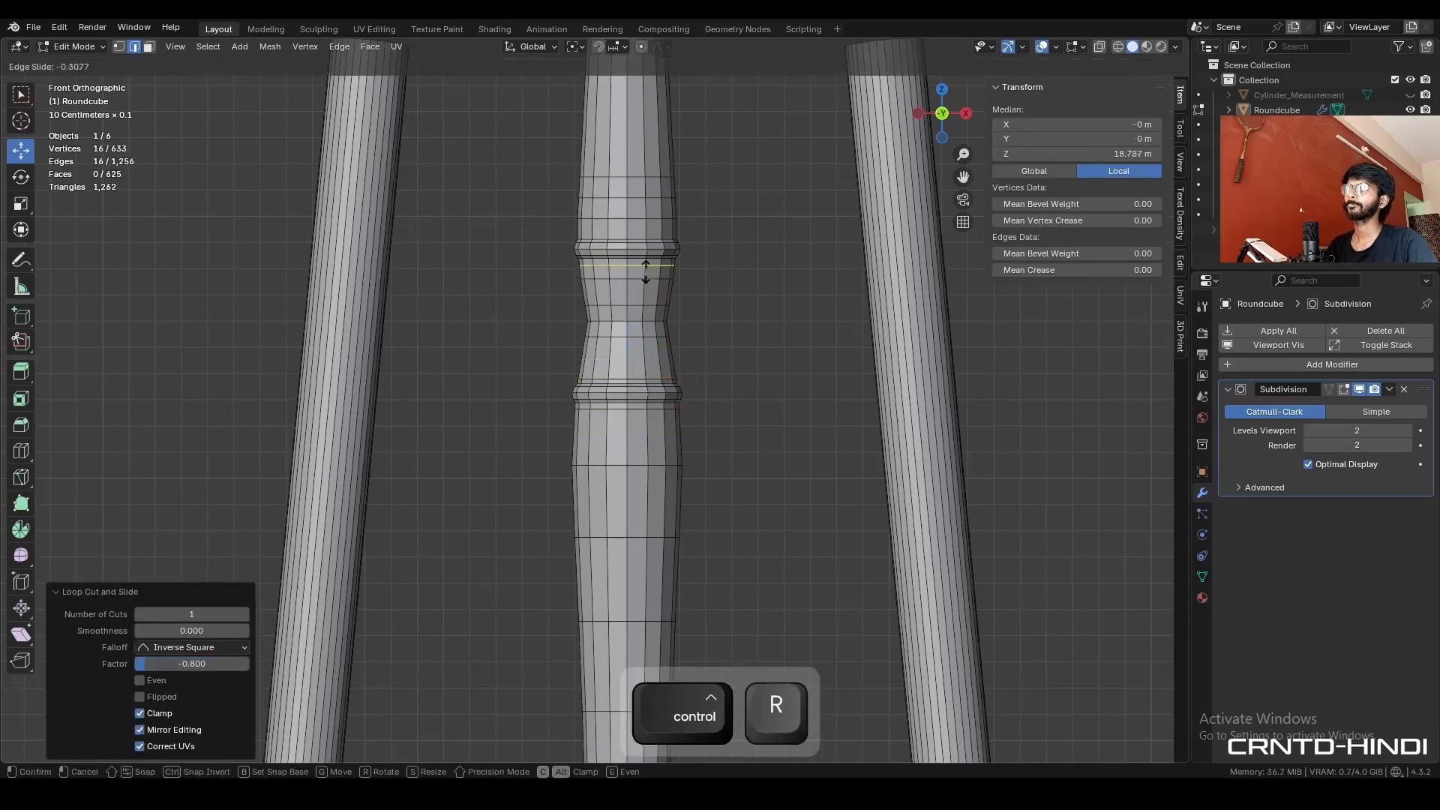
{"action": "left_click", "coordinate": [645, 270]}
{"action": "left_click", "coordinate": [650, 247]}
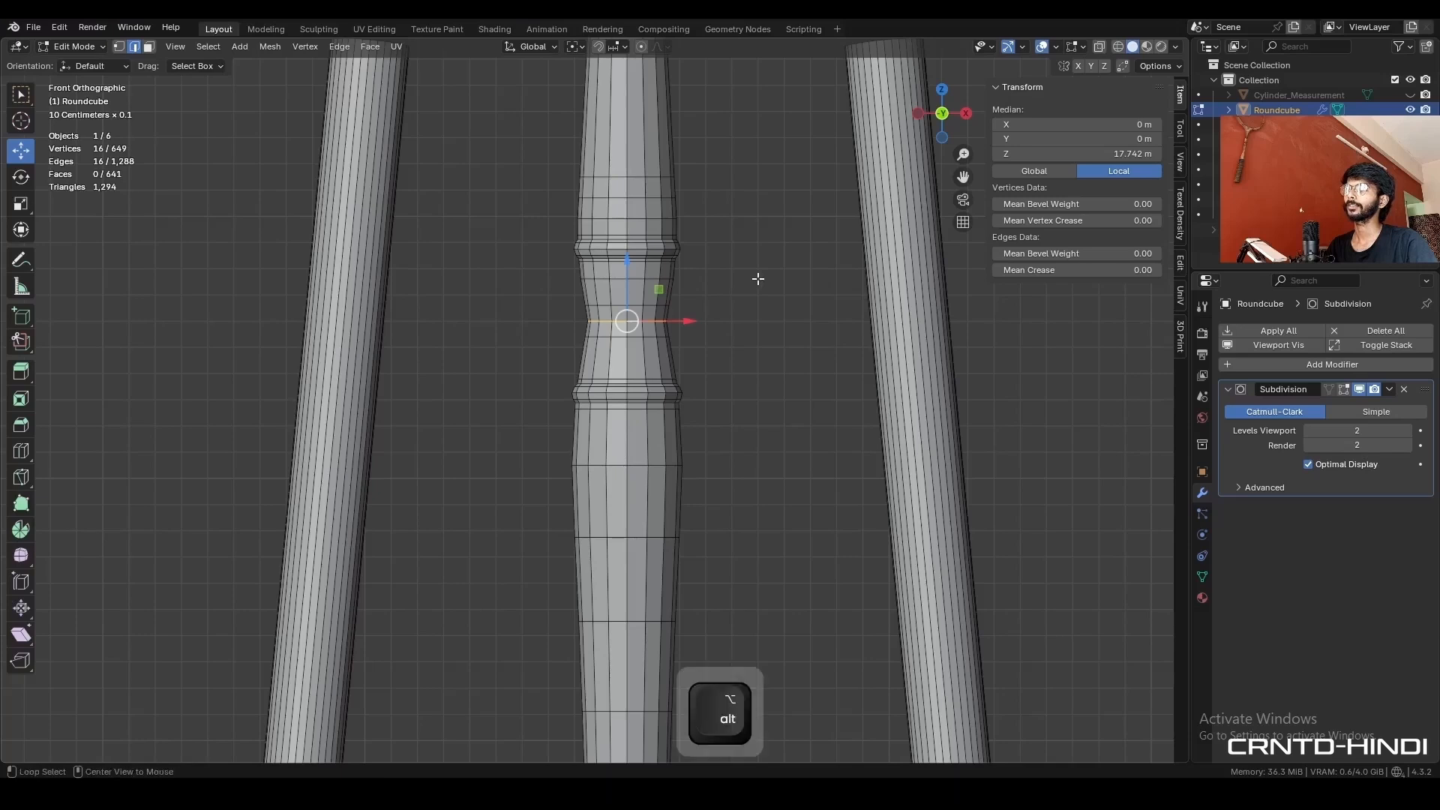
- Fatten the neck's middle loop outward by 0.231 m and bevel it with a width of 0.234 m and 2 segments
{"action": "key", "text": "alt+s"}
{"action": "left_click", "coordinate": [858, 729]}
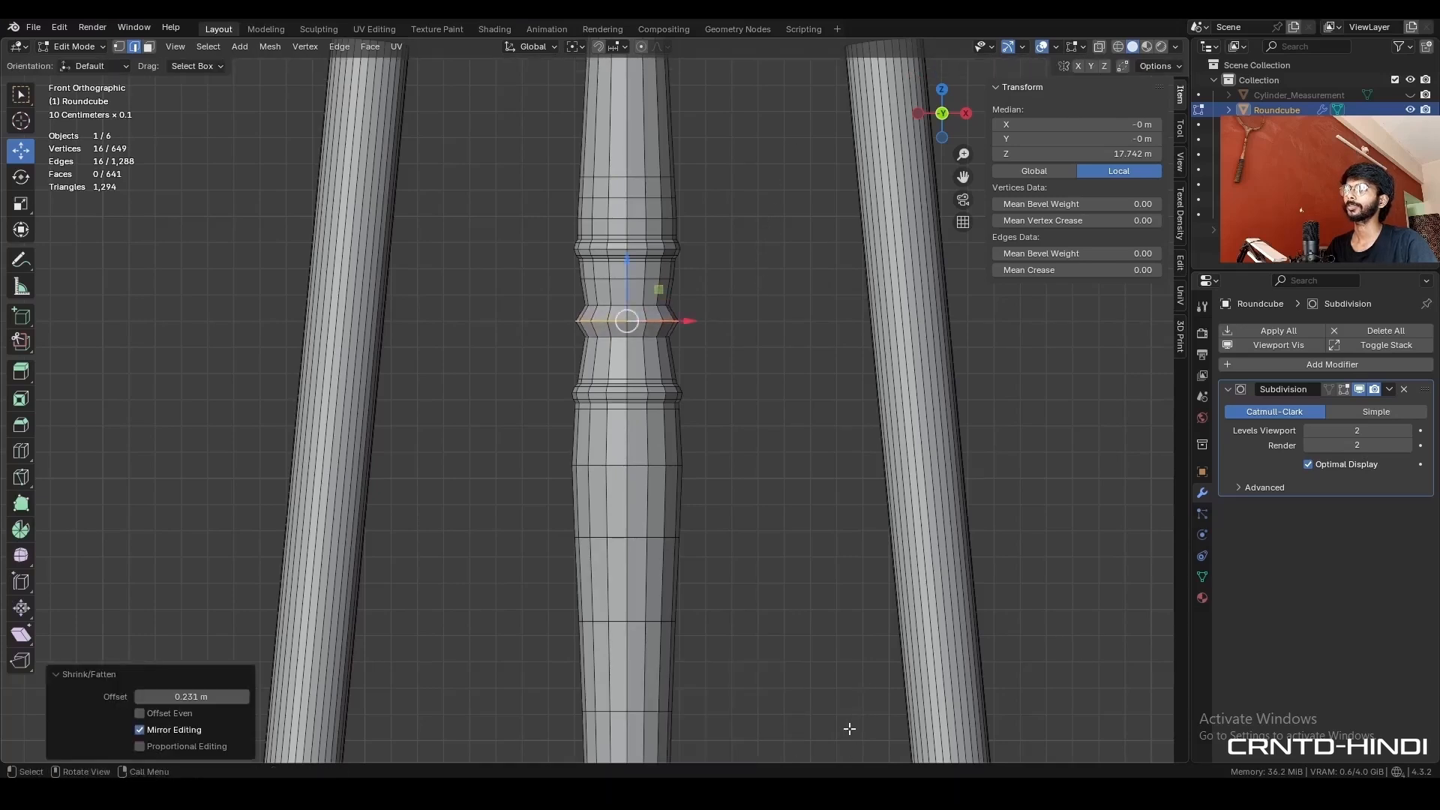
{"action": "key", "text": "ctrl+b"}
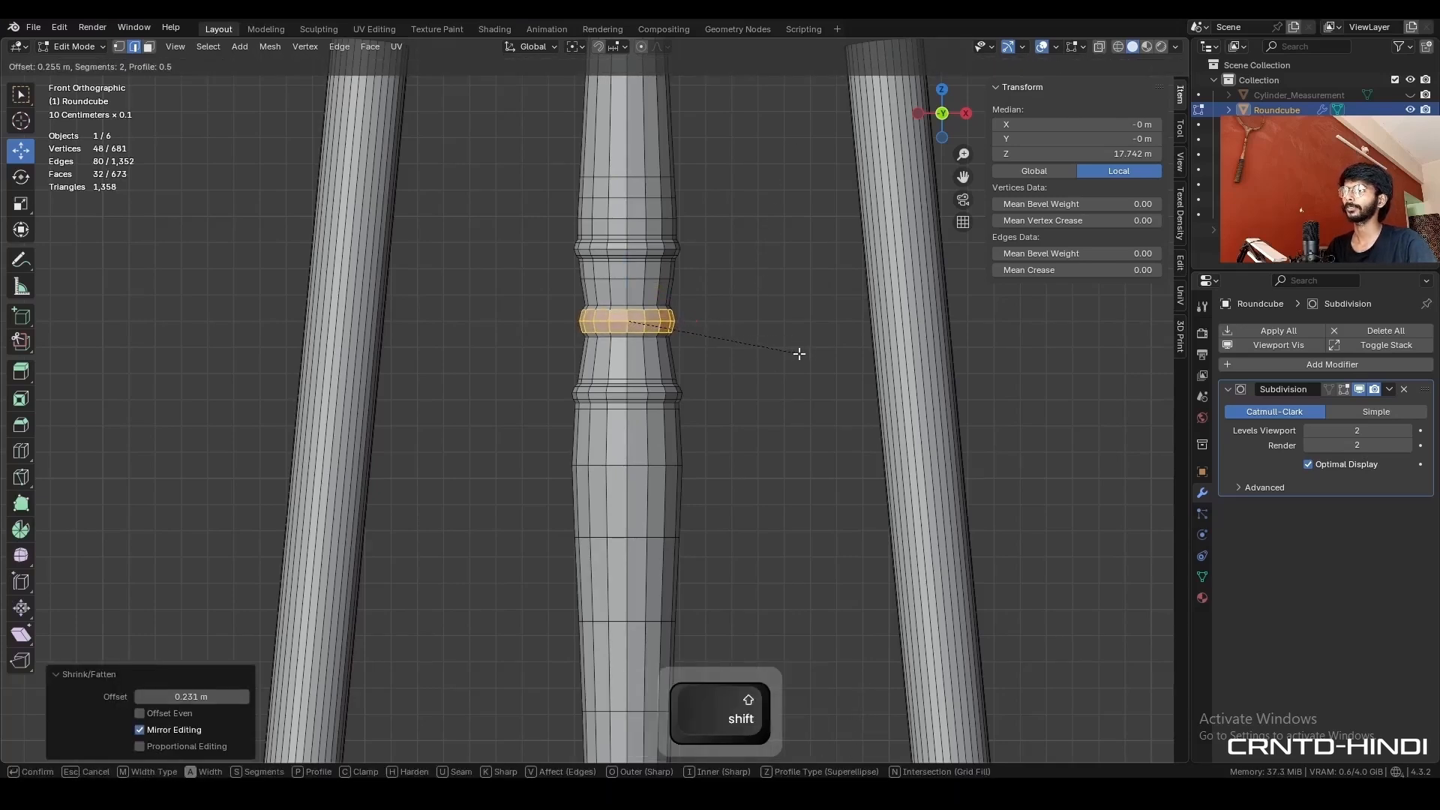
{"action": "left_click", "coordinate": [788, 357]}
- Add supporting loop cuts above and below the middle neck ring, sliding each close to the ring
{"action": "key", "text": "ctrl+r"}
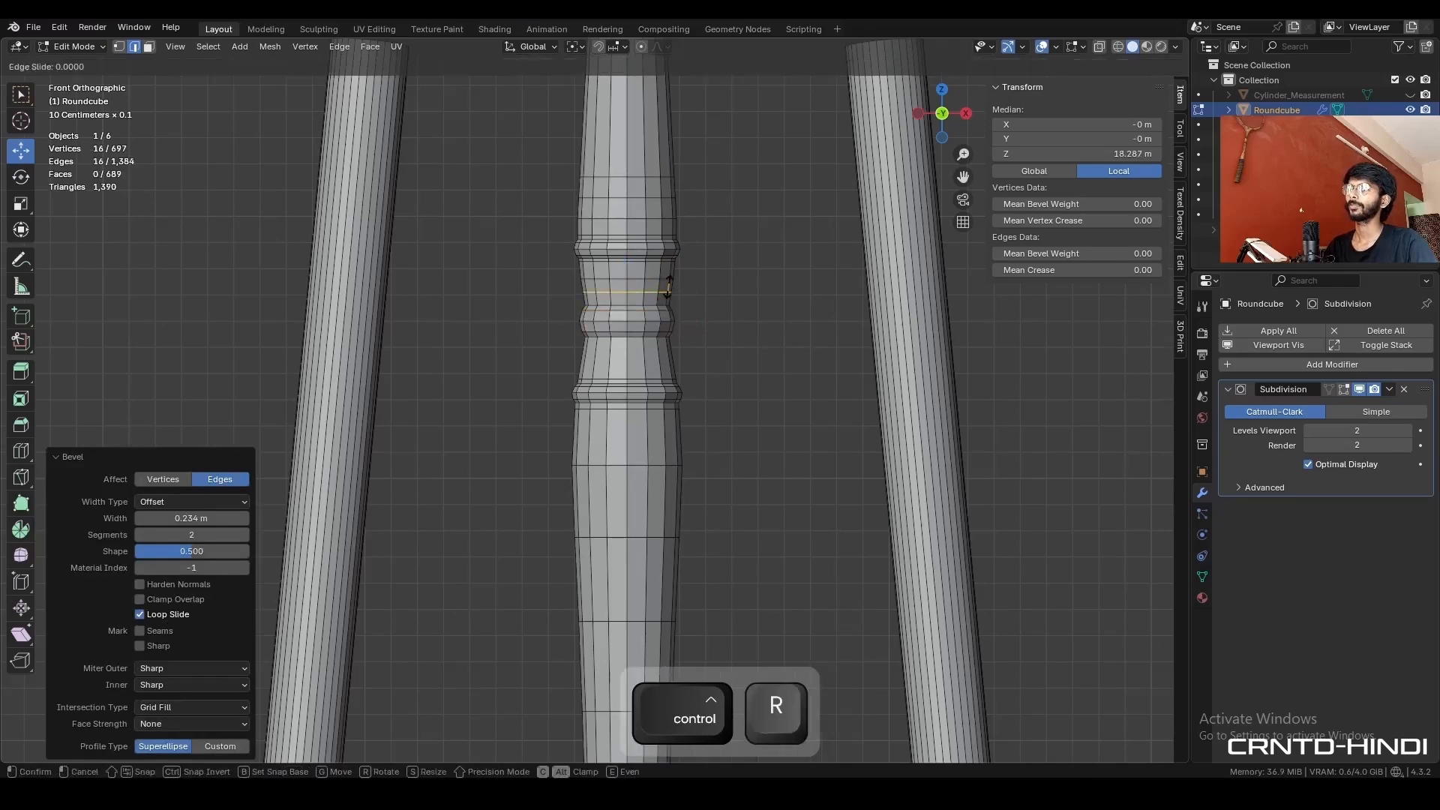
{"action": "left_click", "coordinate": [674, 299]}
{"action": "left_click", "coordinate": [678, 294]}
{"action": "key", "text": "ctrl+r"}
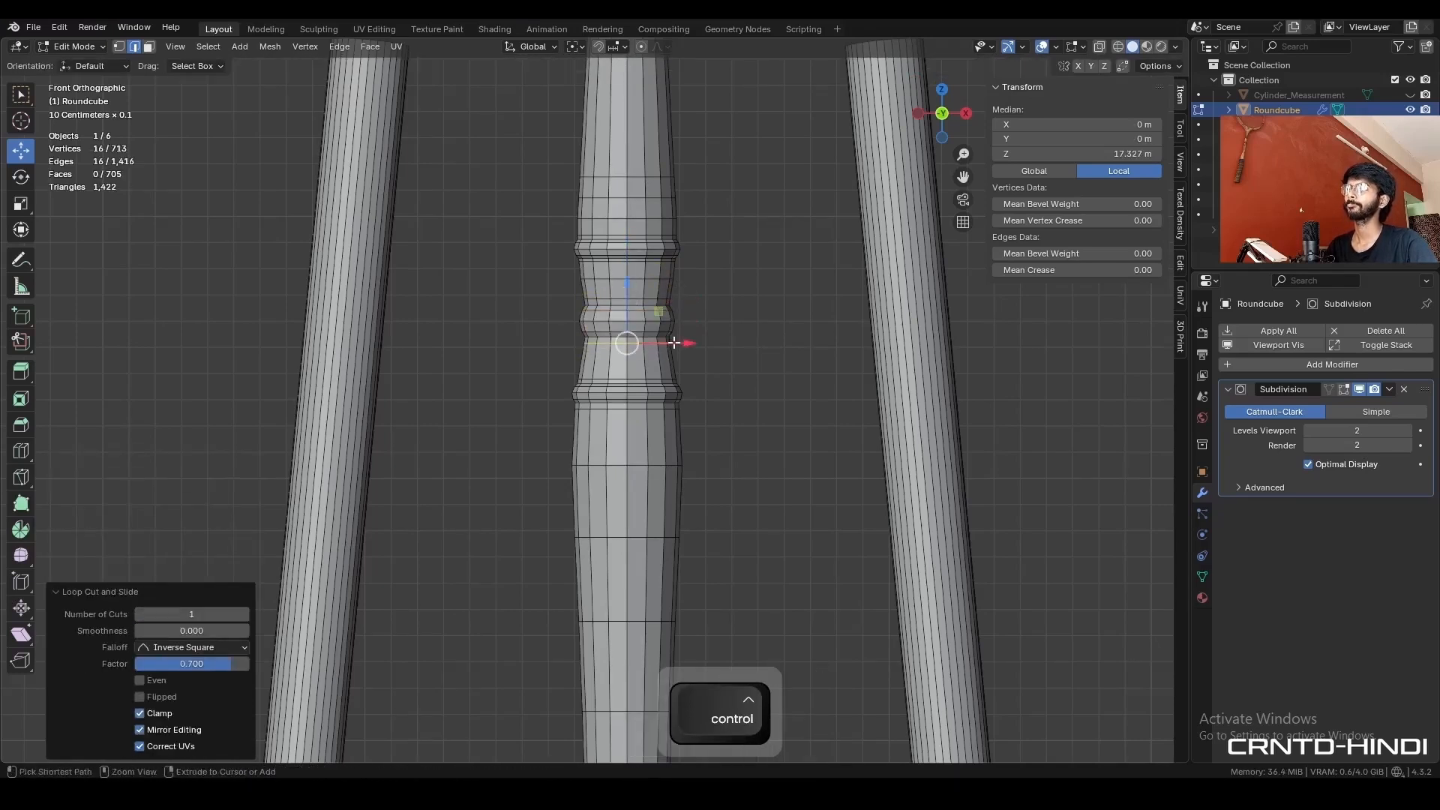
- Leave Edit Mode and examine the smoothed turned leg from several angles with overlays off and on
{"action": "key", "text": "Tab"}
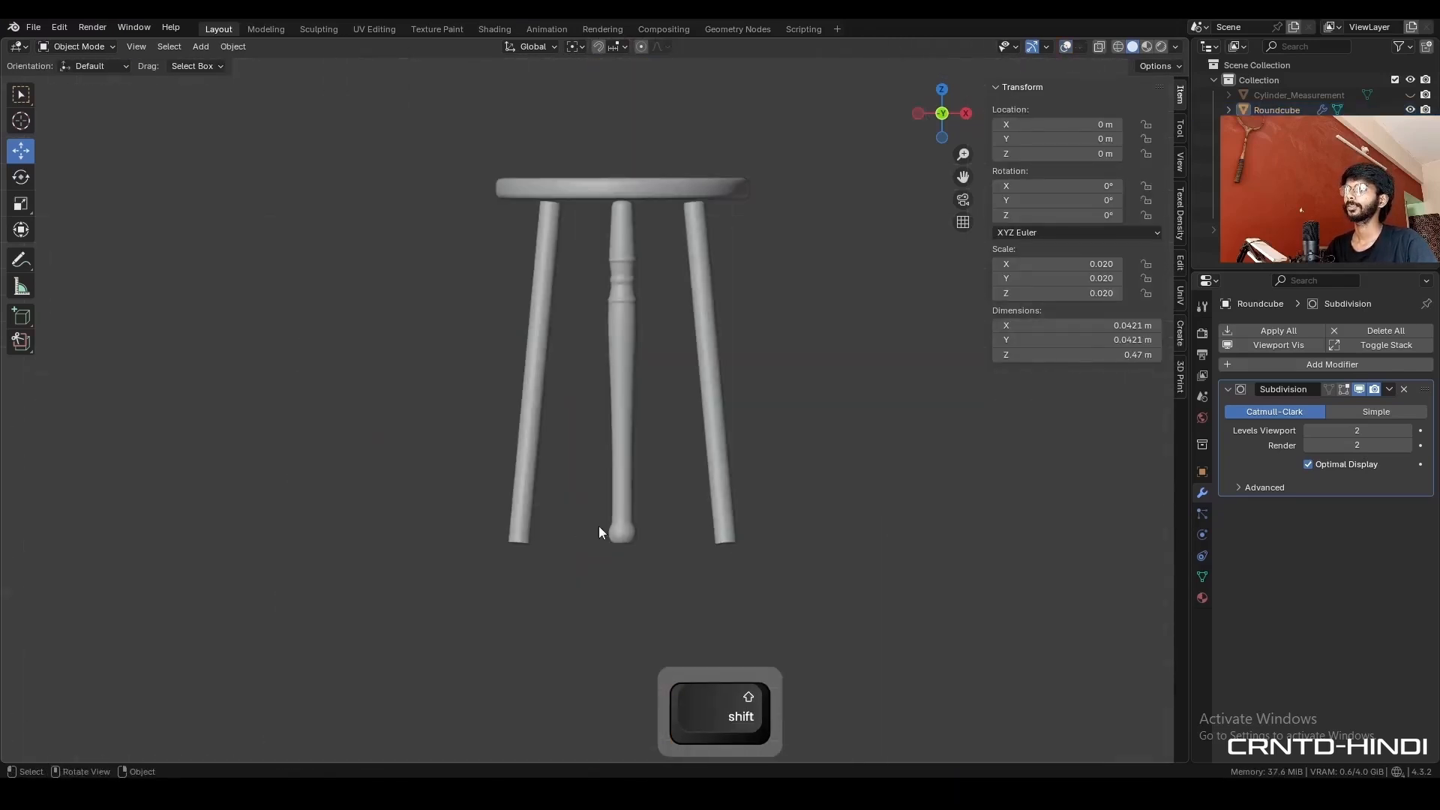
{"action": "scroll", "coordinate": [652, 510], "scroll_direction": "up", "scroll_amount": 3}
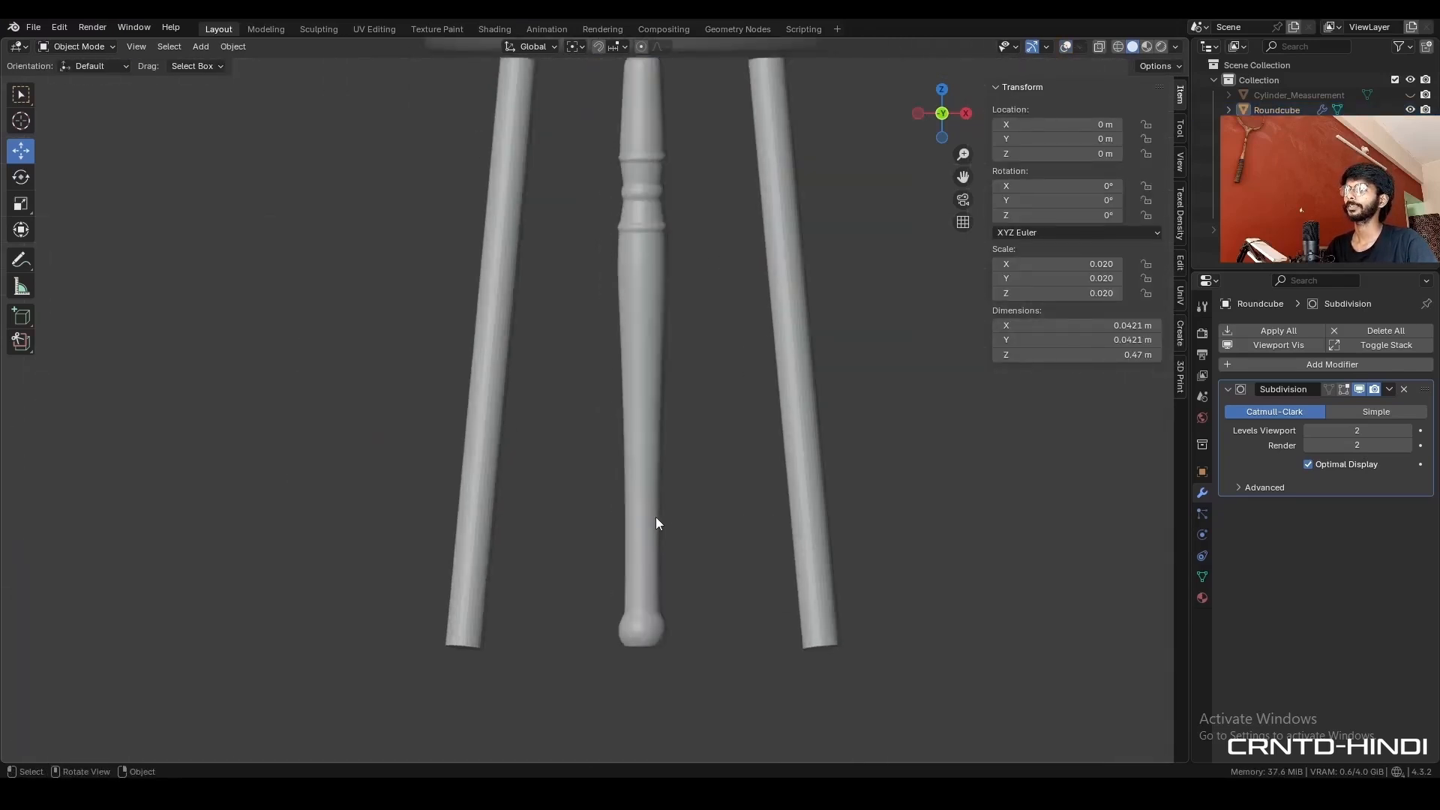
{"action": "key", "text": "shift+alt+z"}
{"action": "middle_click_drag", "start_coordinate": [687, 534], "coordinate": [684, 525], "text": "shift"}
{"action": "scroll", "coordinate": [684, 525], "scroll_direction": "down", "scroll_amount": 3}
{"action": "left_click", "coordinate": [595, 459]}
{"action": "middle_click_drag", "start_coordinate": [595, 459], "coordinate": [342, 268]}
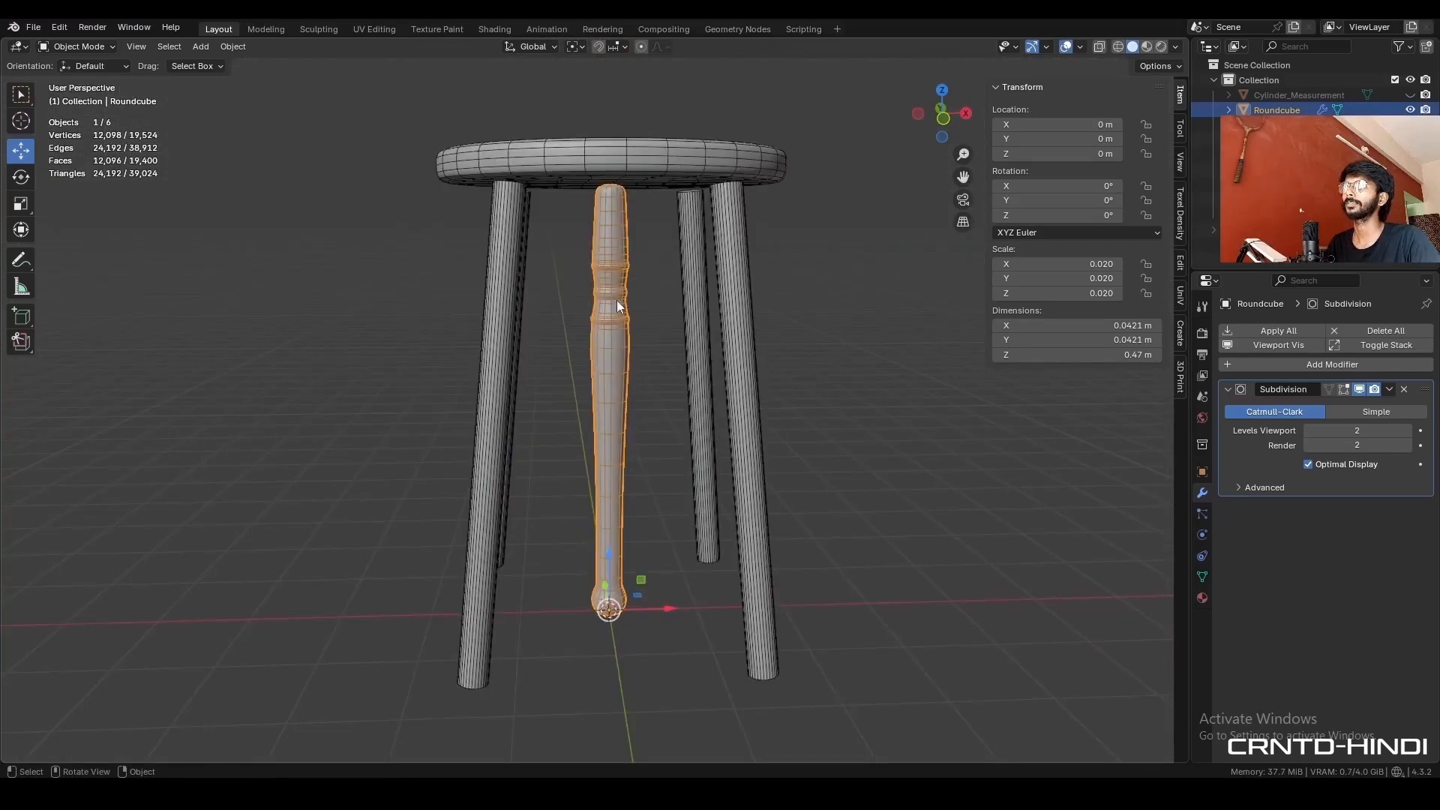
{"action": "middle_click_drag", "start_coordinate": [803, 299], "coordinate": [798, 318], "text": "shift"}
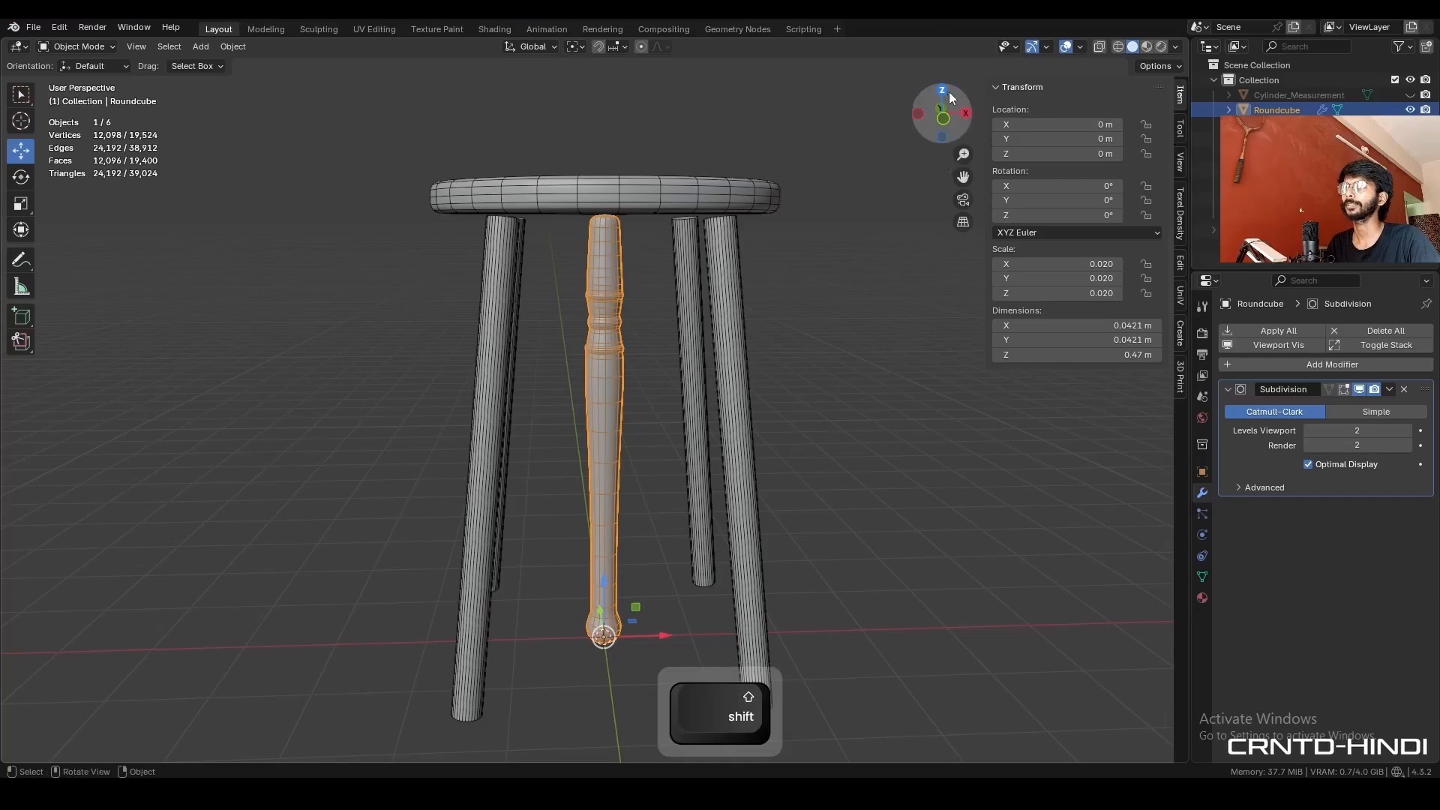
- Switch to the front view, save the file and unhide the horizontal measuring cylinder at the feet
{"action": "left_click", "coordinate": [943, 119]}
{"action": "key", "text": "ctrl+s"}
{"action": "left_click", "coordinate": [1410, 169]}
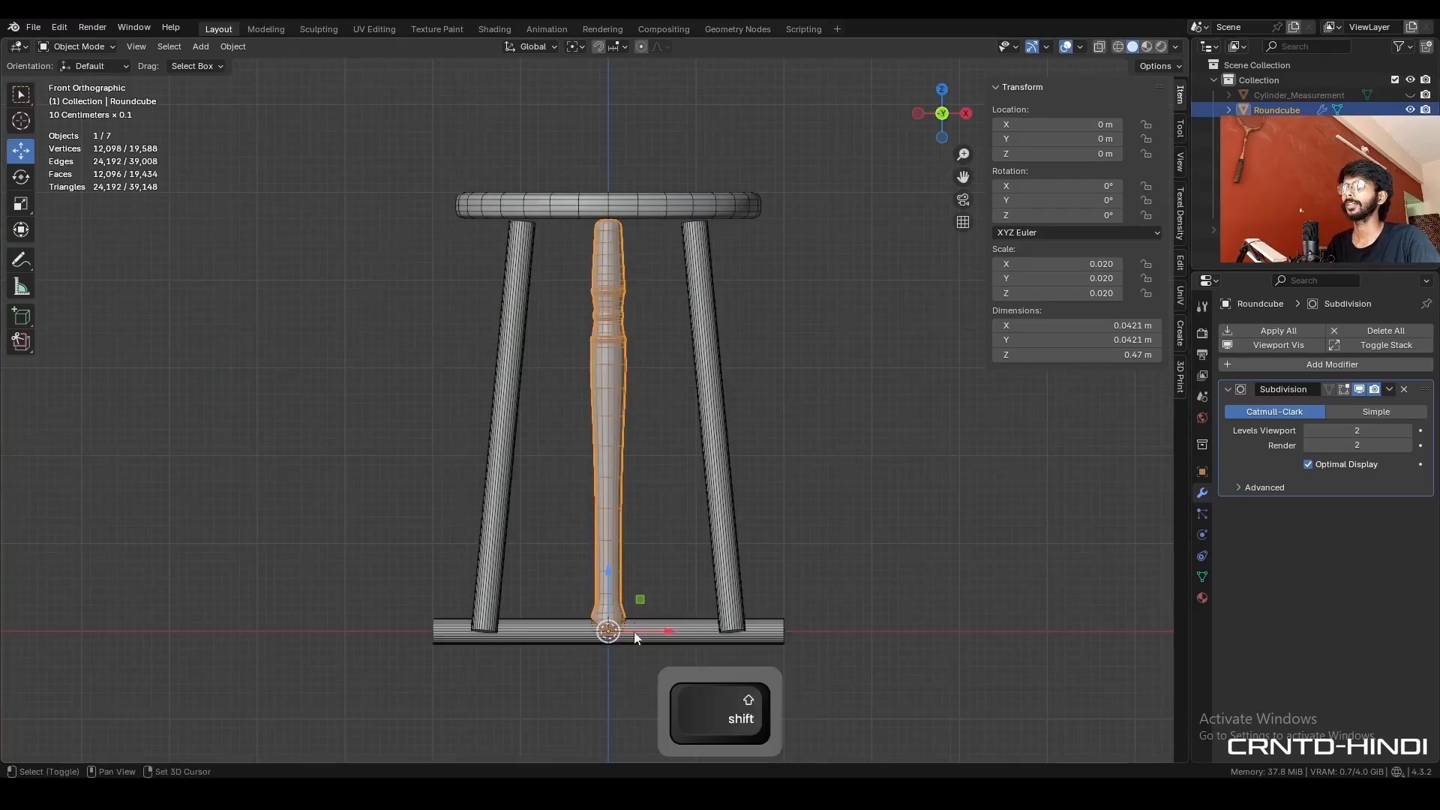
- Rotate the horizontal measuring cylinder 45° in the top view so it runs diagonally between two opposite legs
{"action": "middle_click_drag", "start_coordinate": [634, 635], "coordinate": [631, 556], "text": "shift"}
{"action": "left_click", "coordinate": [697, 545]}
{"action": "middle_click_drag", "start_coordinate": [706, 524], "coordinate": [716, 557]}
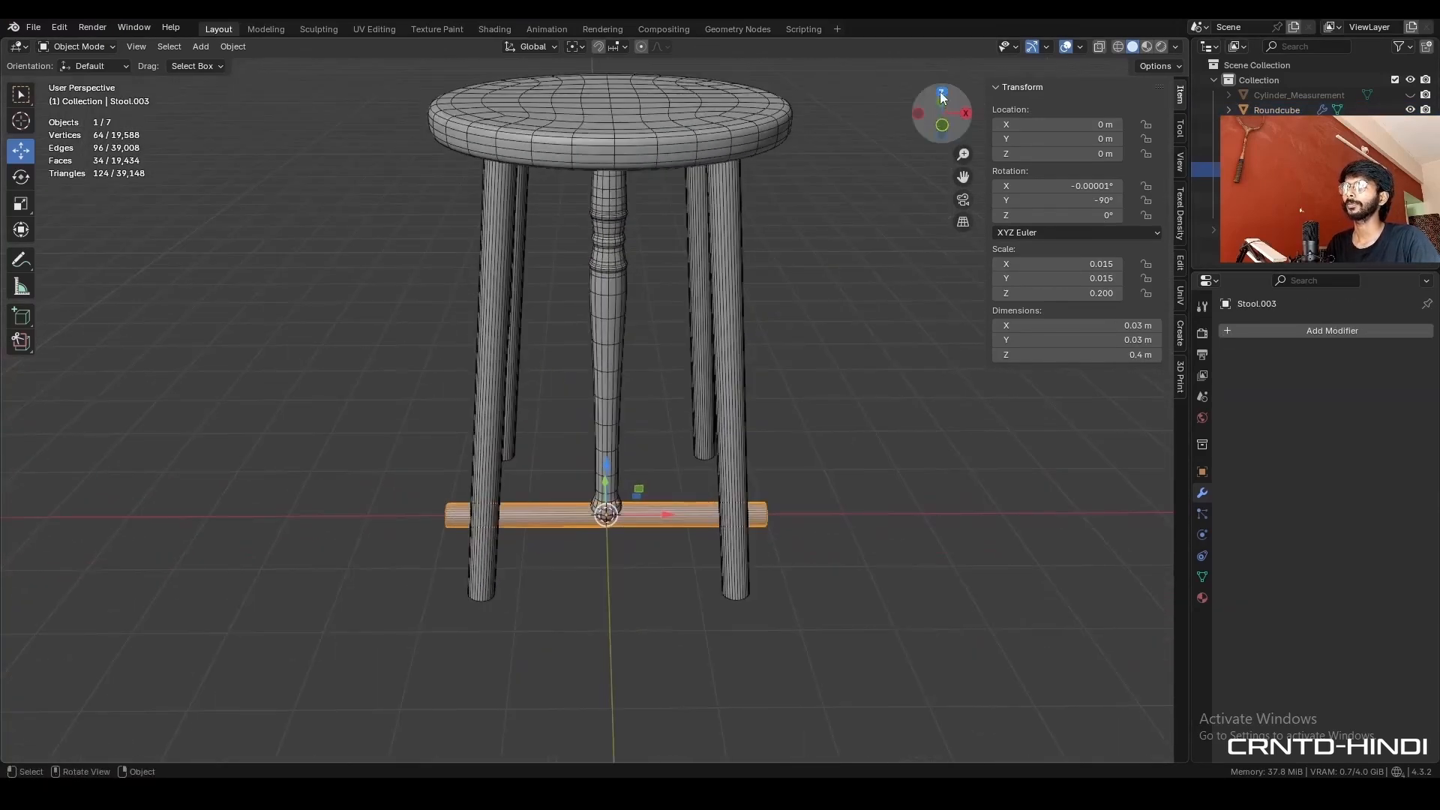
{"action": "left_click", "coordinate": [942, 96]}
{"action": "key", "text": "r"}
{"action": "left_click", "coordinate": [780, 412], "text": "ctrl"}
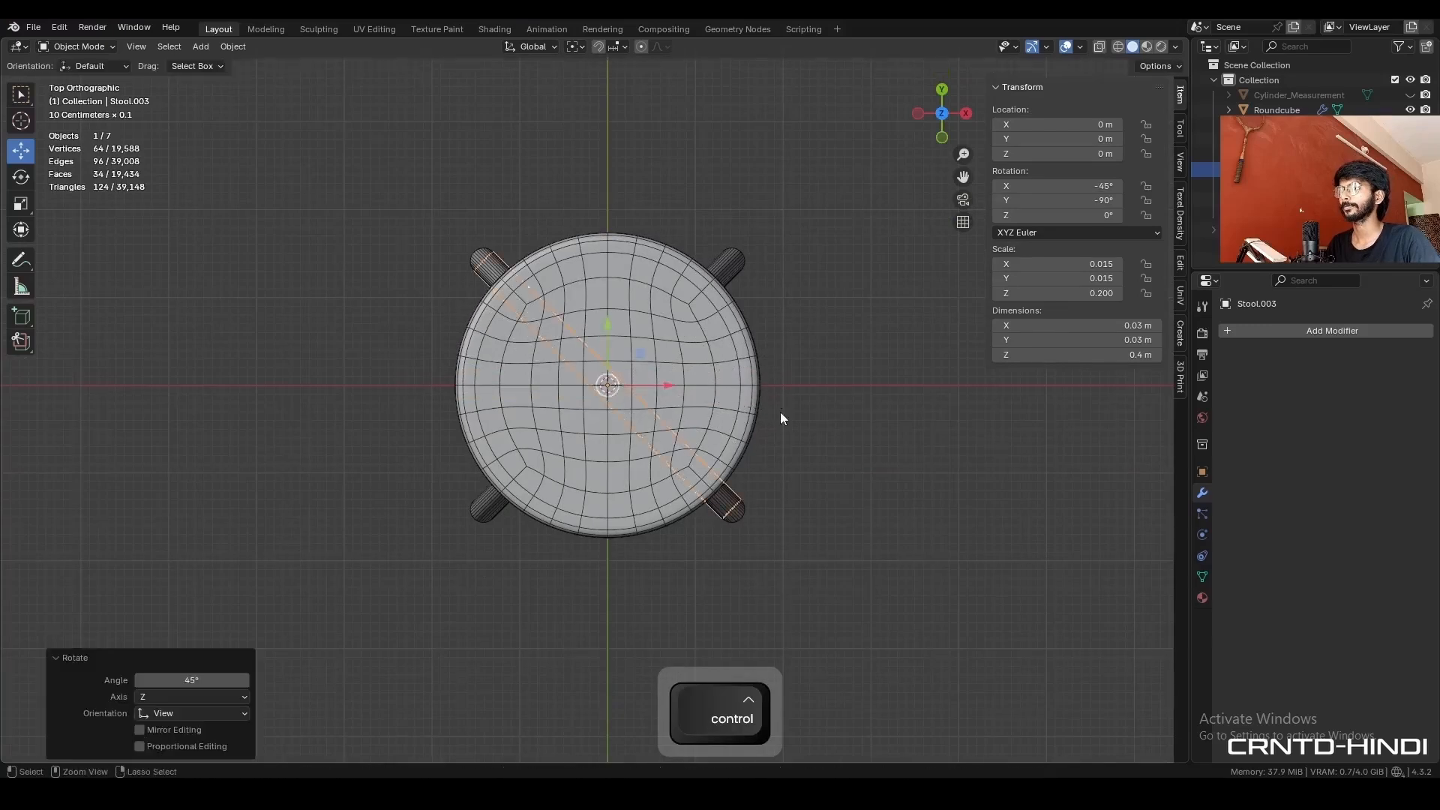
{"action": "middle_click_drag", "start_coordinate": [780, 412], "coordinate": [623, 363]}
- Rotate the turned leg 45° in the top view and set the transform orientation to Normal
{"action": "left_click", "coordinate": [615, 384]}
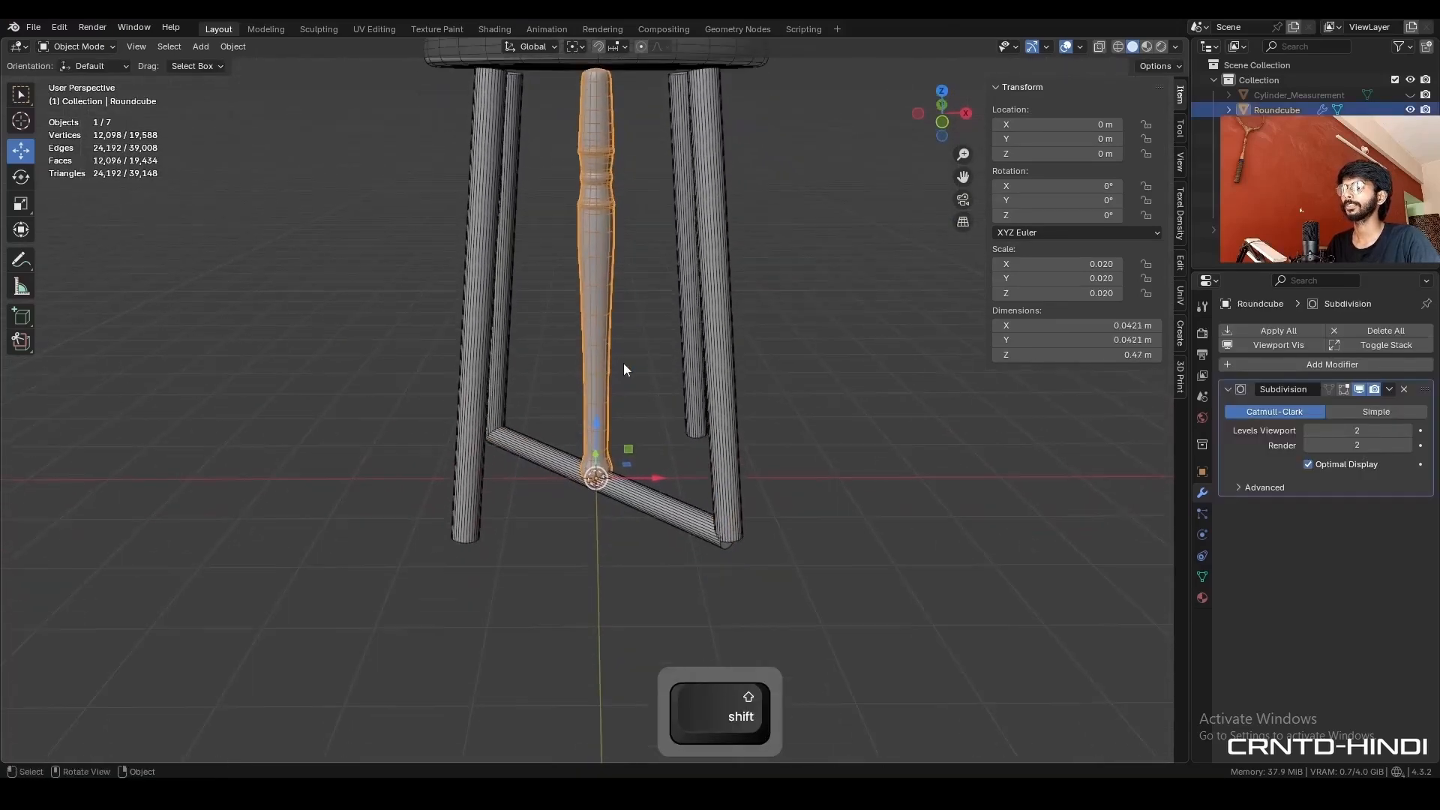
{"action": "left_click", "coordinate": [943, 91]}
{"action": "key", "text": "r"}
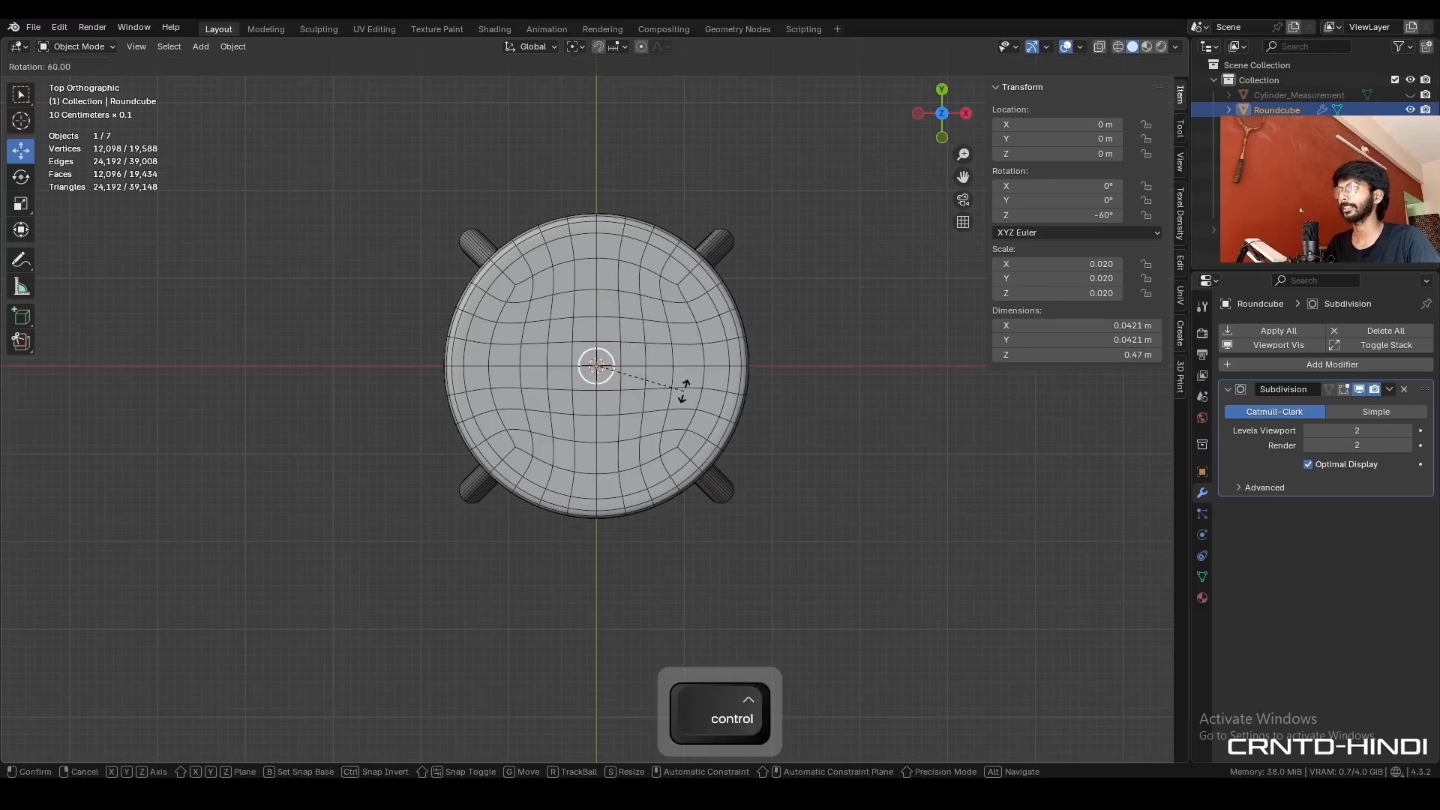
{"action": "left_click", "coordinate": [689, 382]}
{"action": "middle_click_drag", "start_coordinate": [689, 382], "coordinate": [763, 317]}
{"action": "left_click", "coordinate": [542, 47]}
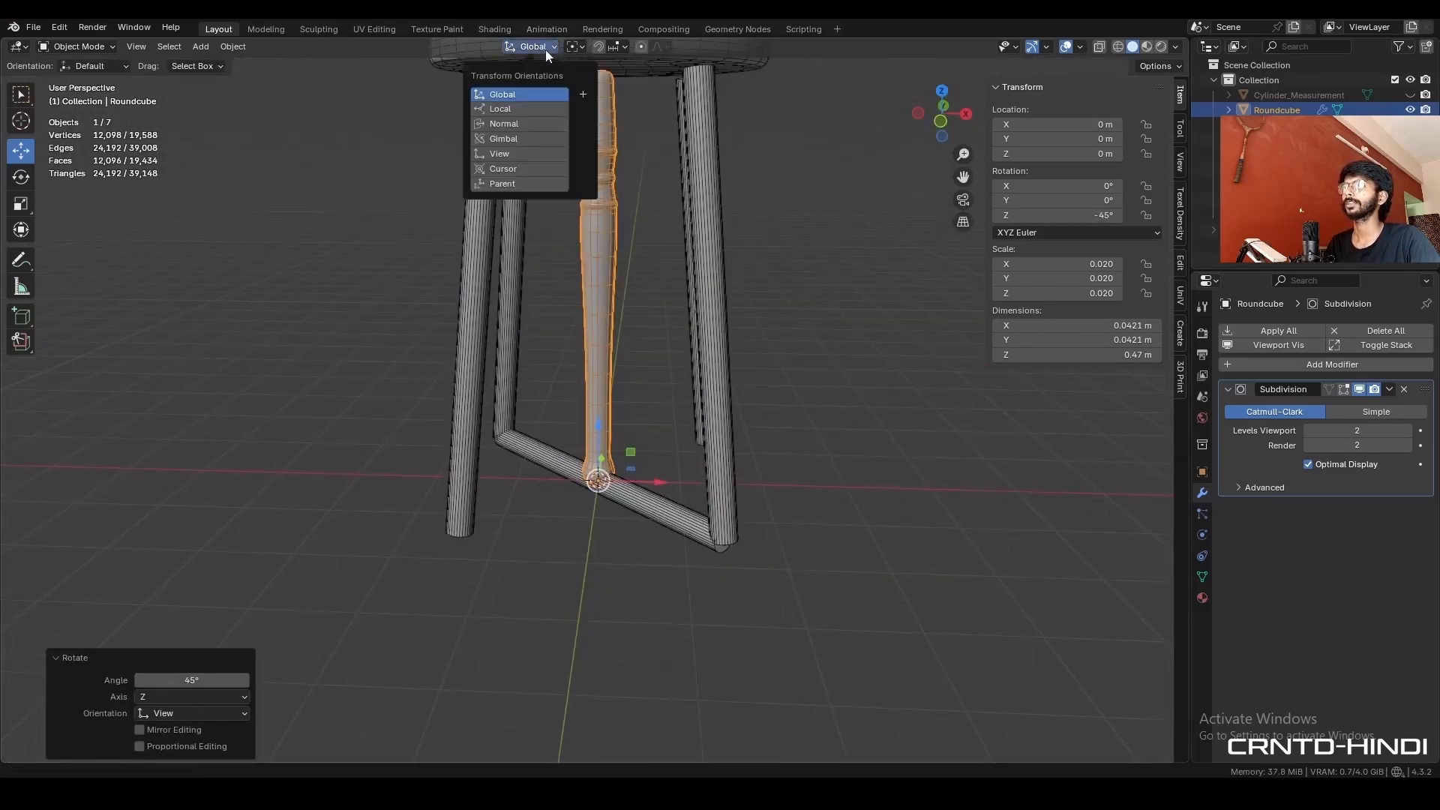
{"action": "left_click", "coordinate": [528, 124]}
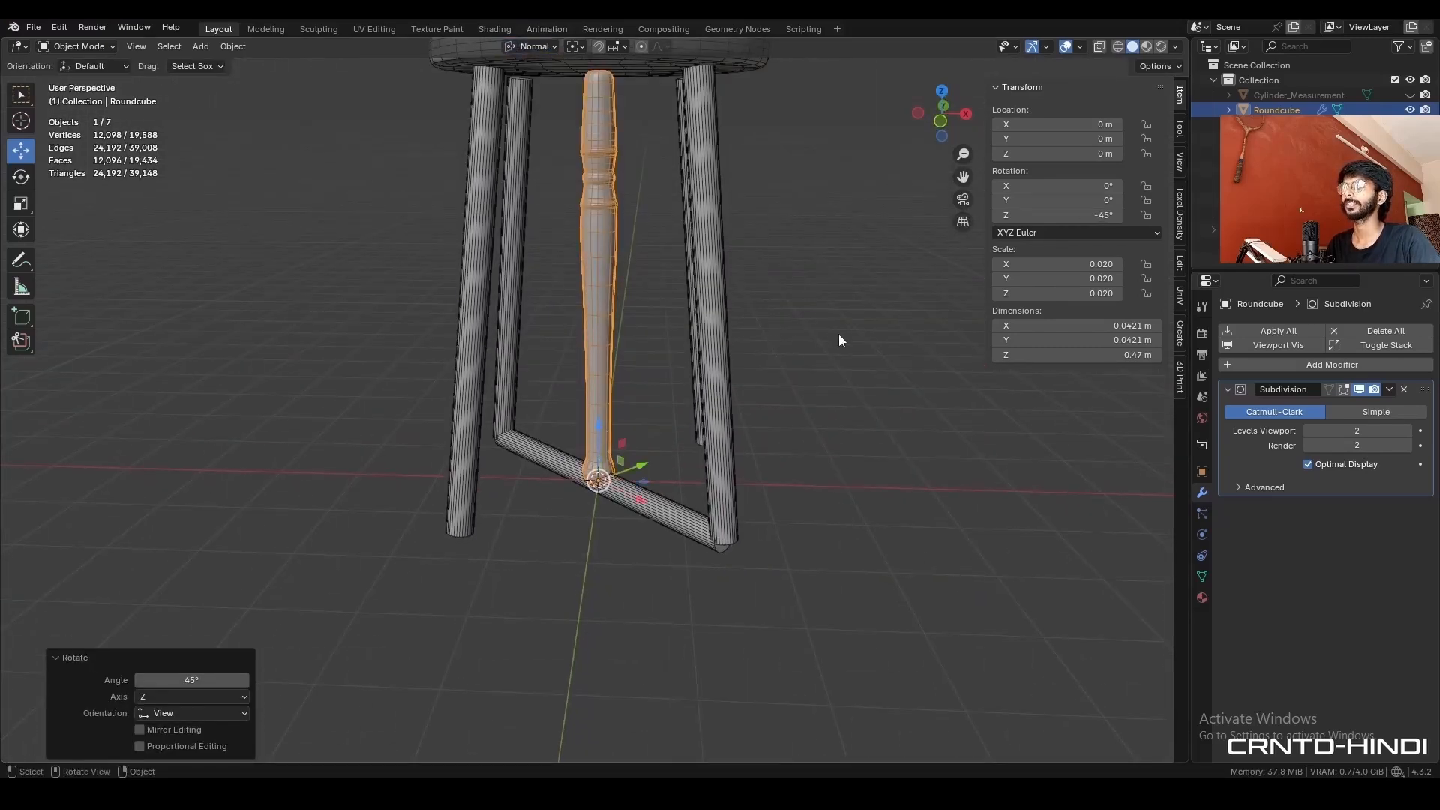
- Snap the 3D cursor to the end face of the diagonal measuring cylinder at the front leg's foot
{"action": "left_click", "coordinate": [738, 557]}
{"action": "left_click", "coordinate": [718, 552]}
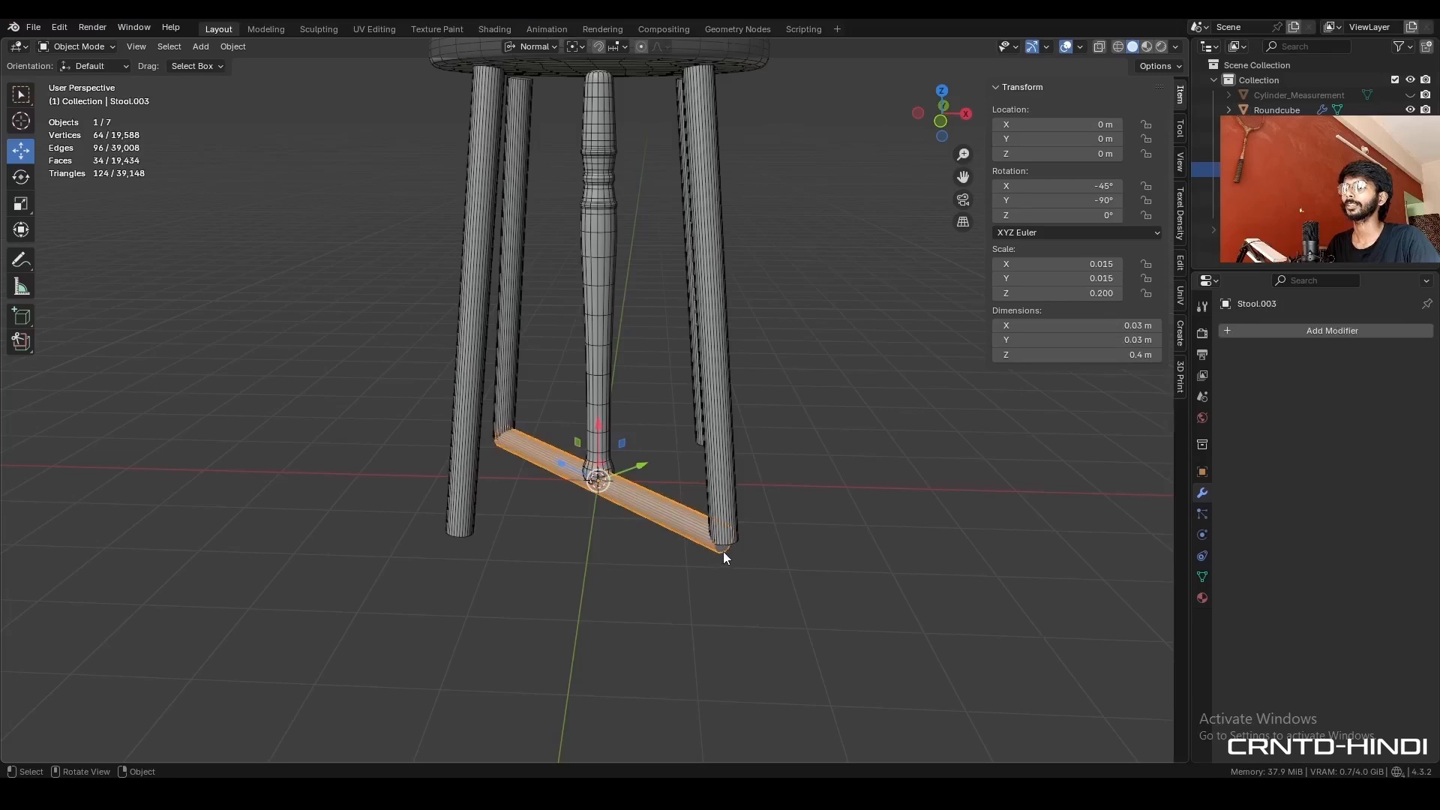
{"action": "key", "text": "Tab"}
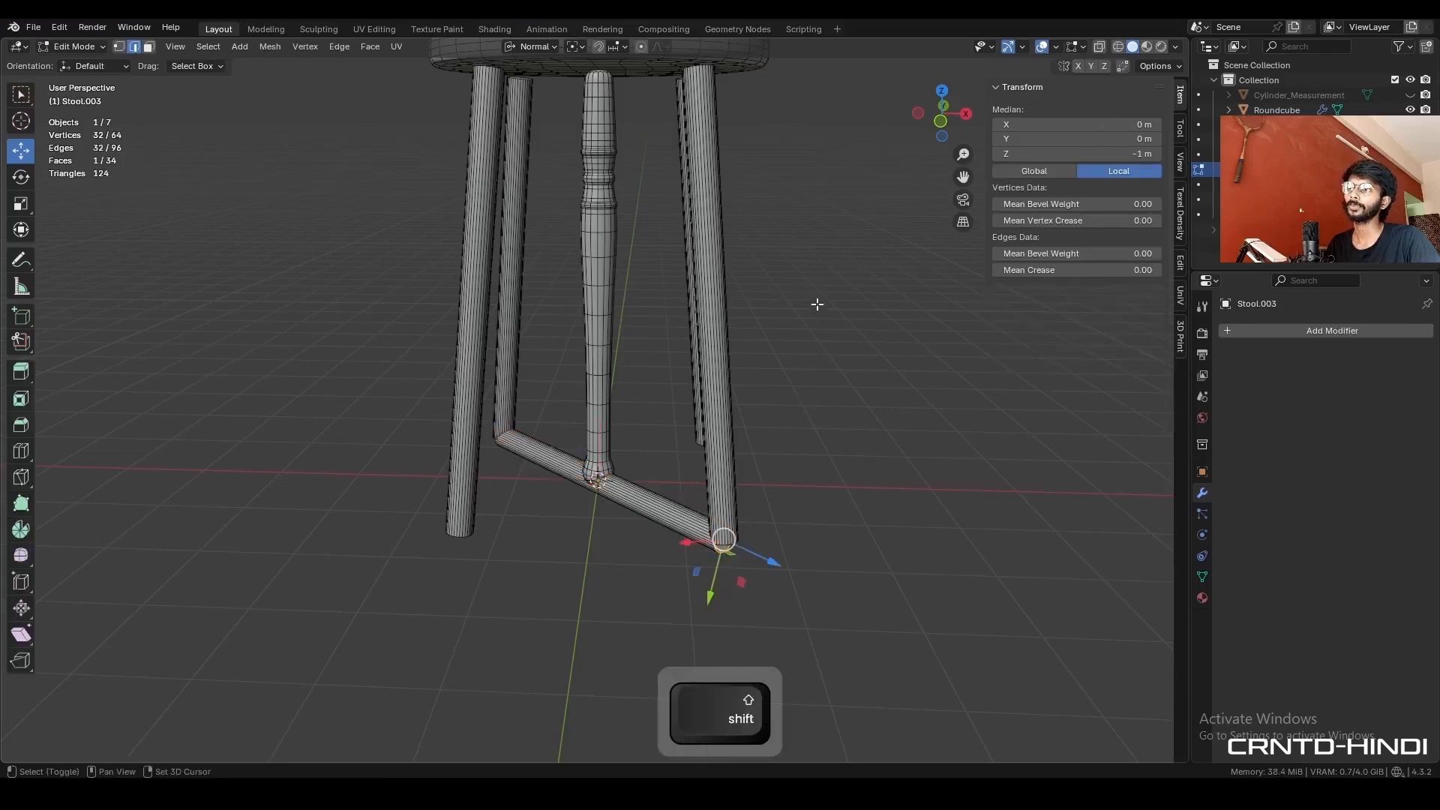
{"action": "key", "text": "shift+s"}
{"action": "left_click", "coordinate": [807, 393]}
{"action": "key", "text": "Tab"}
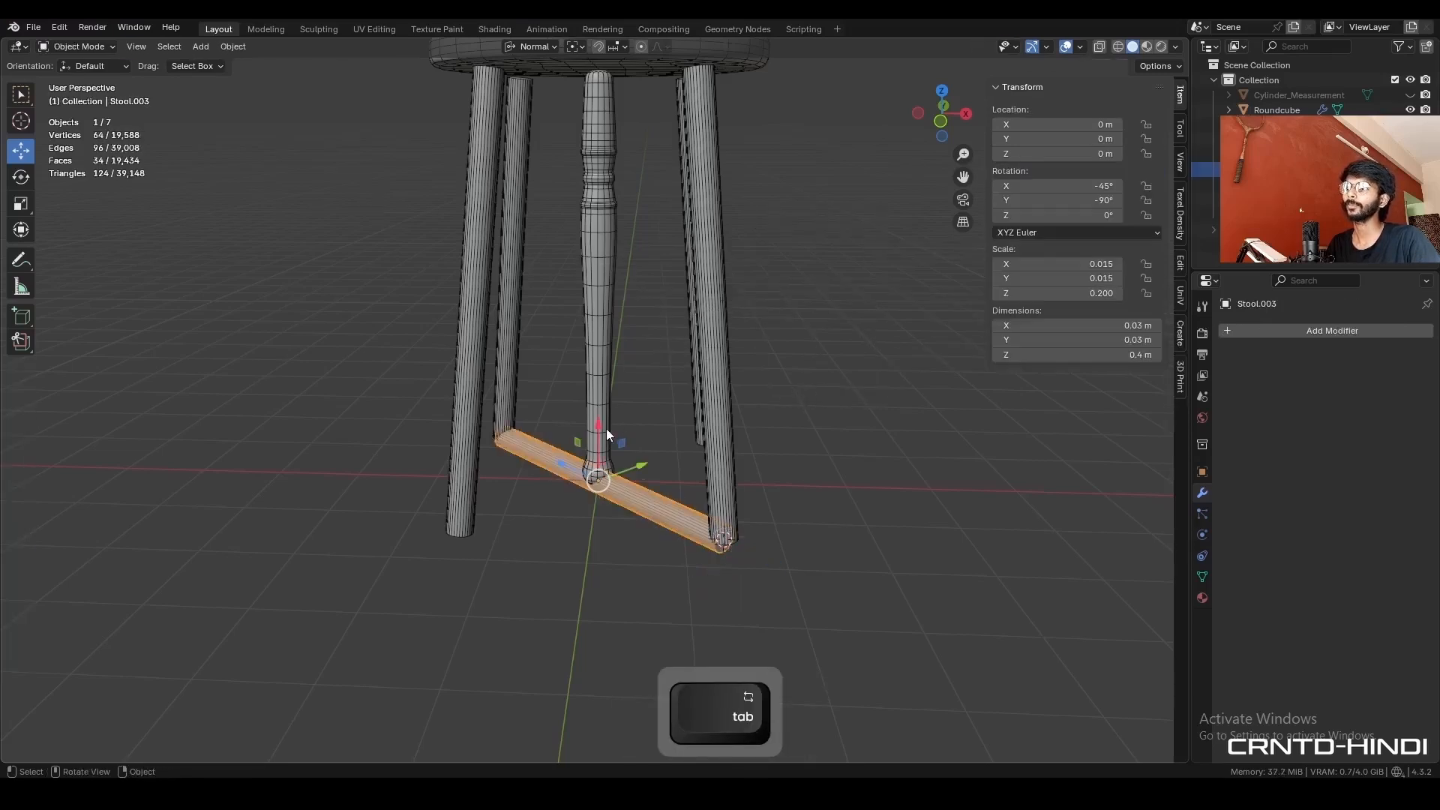
- Snap the turned leg to the 3D cursor at the cylinder's end
{"action": "left_click", "coordinate": [606, 433]}
{"action": "middle_click_drag", "start_coordinate": [606, 433], "coordinate": [783, 414]}
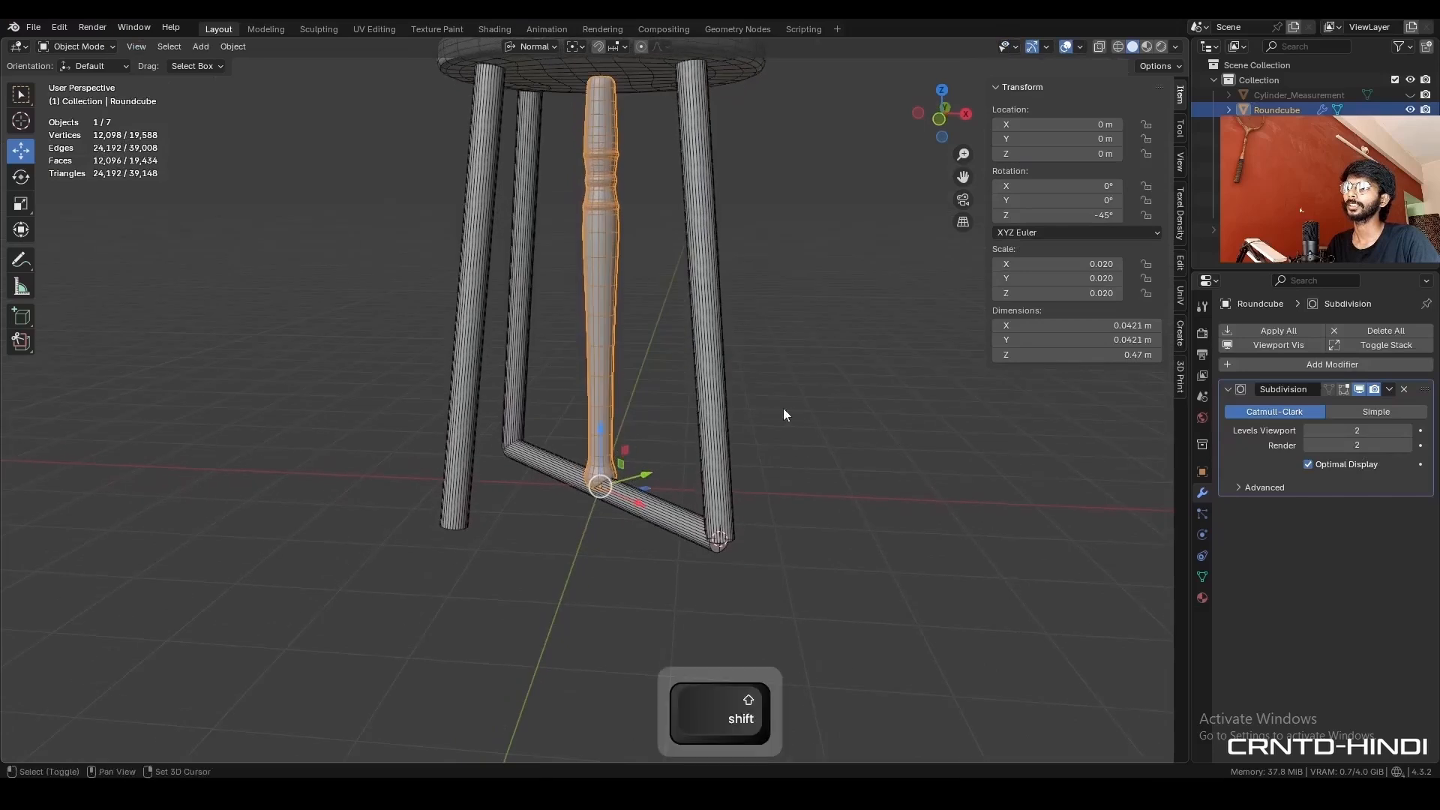
{"action": "key", "text": "shift+s"}
{"action": "left_click", "coordinate": [788, 333]}
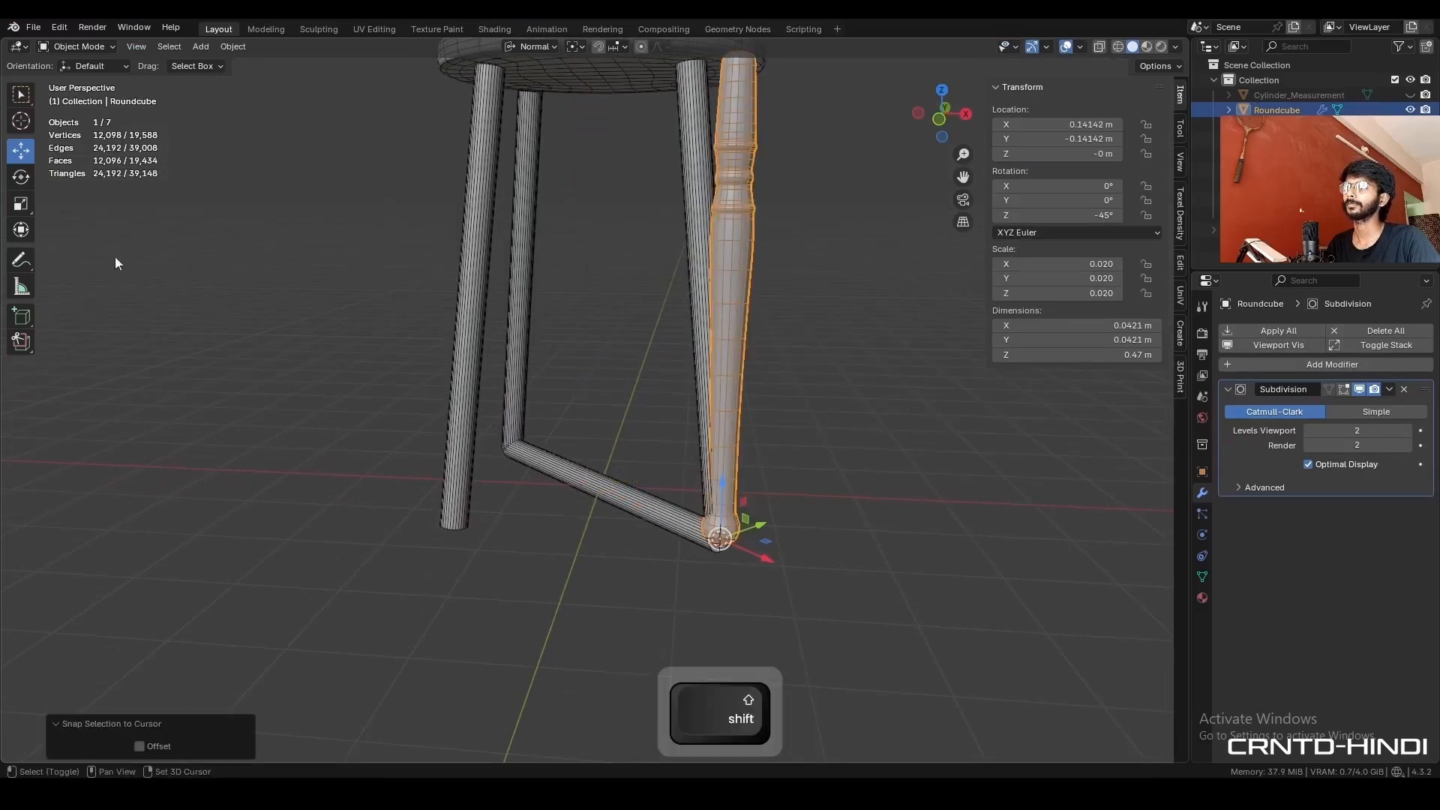
- Tilt the turned leg inward by rotating it -7° about its normal Y axis
{"action": "left_click", "coordinate": [21, 176]}
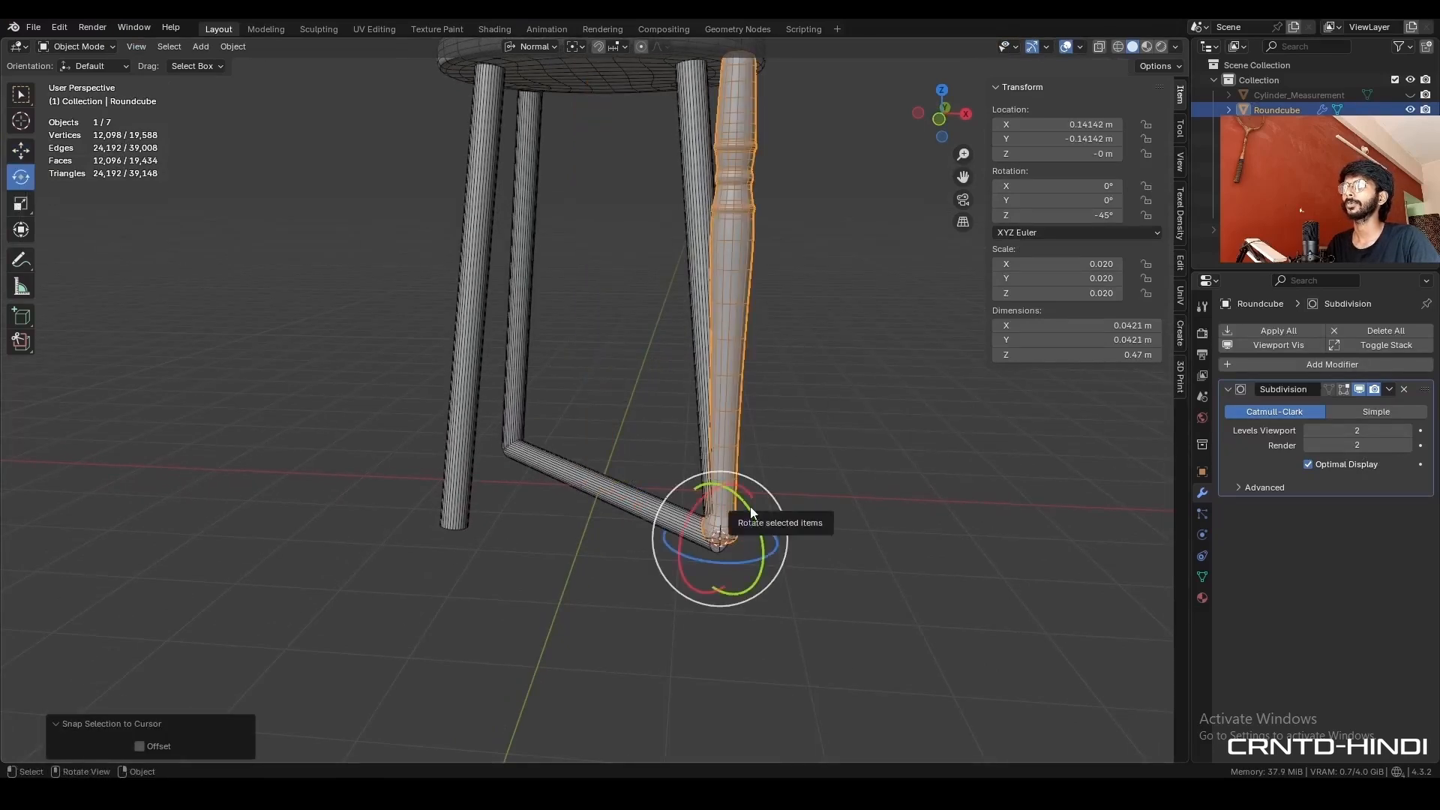
{"action": "left_click_drag", "start_coordinate": [751, 512], "coordinate": [749, 493]}
{"action": "double_click", "coordinate": [157, 679]}
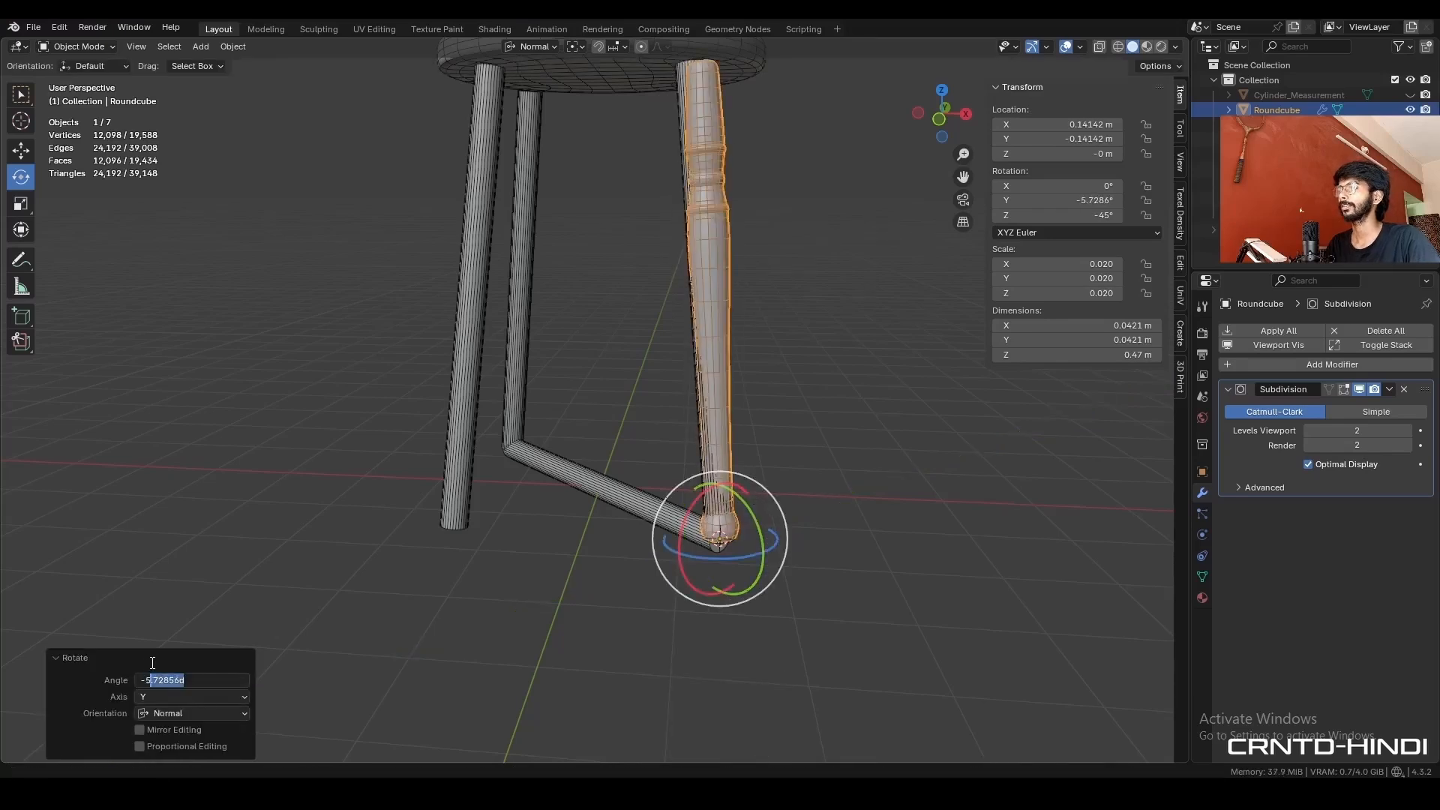
{"action": "type", "text": "7"}
{"action": "key", "text": "Return"}
{"action": "scroll", "coordinate": [797, 457], "scroll_direction": "down", "scroll_amount": 4}
{"action": "scroll", "coordinate": [811, 438], "scroll_direction": "up", "scroll_amount": 2}
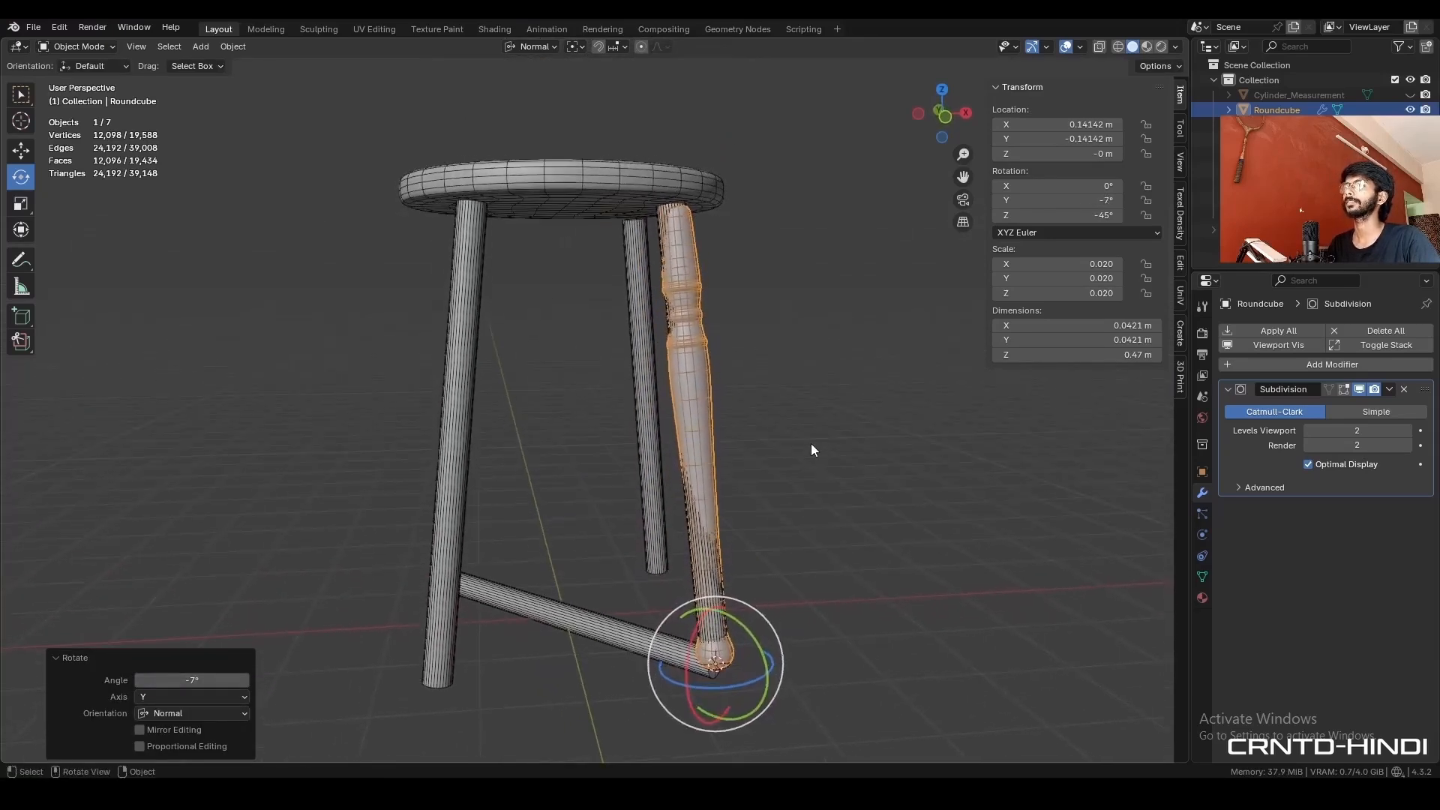
- Select the four plain cylindrical legs and hide them
{"action": "left_click", "coordinate": [796, 461]}
{"action": "left_click", "coordinate": [696, 570]}
{"action": "left_click", "coordinate": [648, 453], "text": "shift"}
{"action": "middle_click_drag", "start_coordinate": [576, 480], "coordinate": [525, 477]}
{"action": "left_click", "coordinate": [495, 469], "text": "shift"}
{"action": "left_click", "coordinate": [440, 488], "text": "shift"}
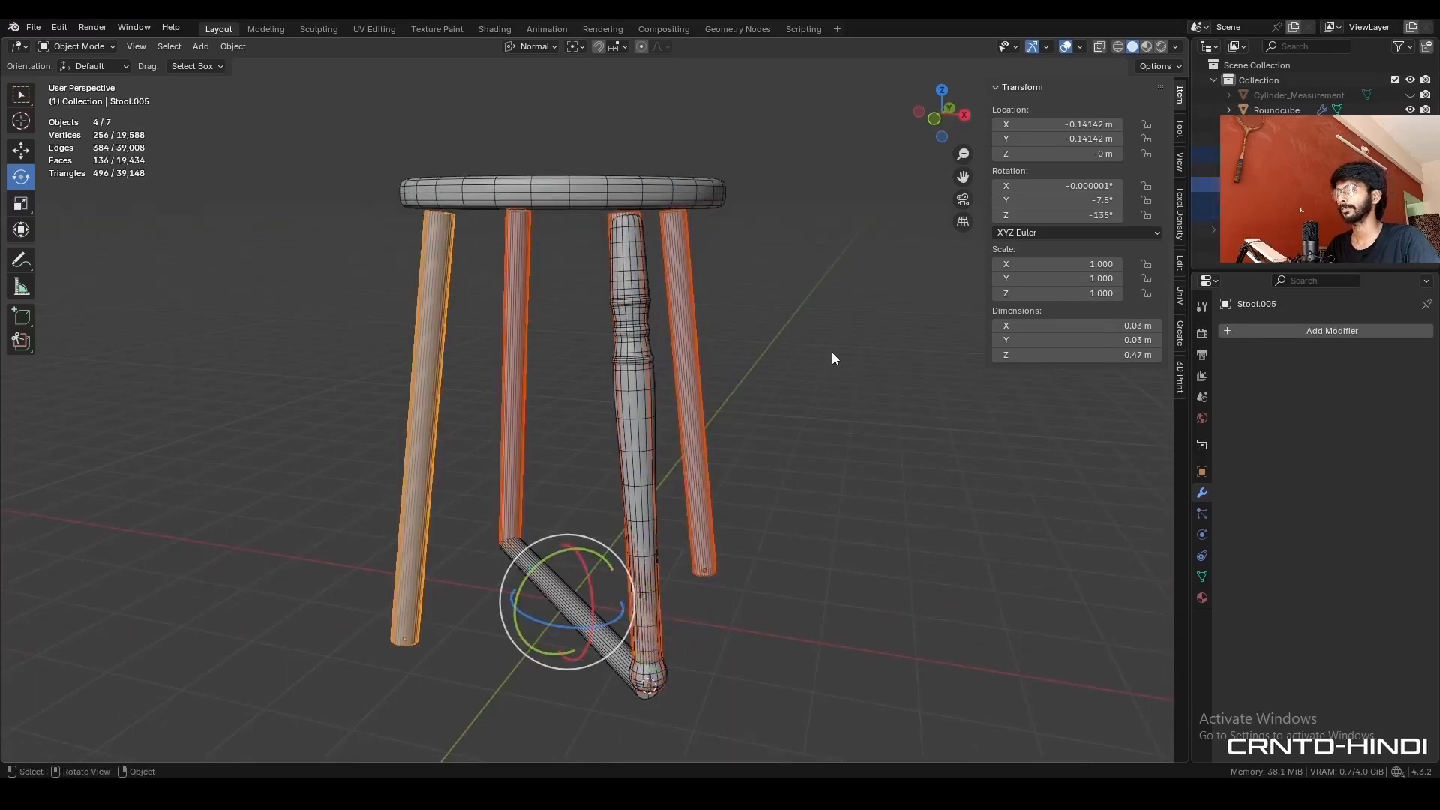
{"action": "key", "text": "h"}
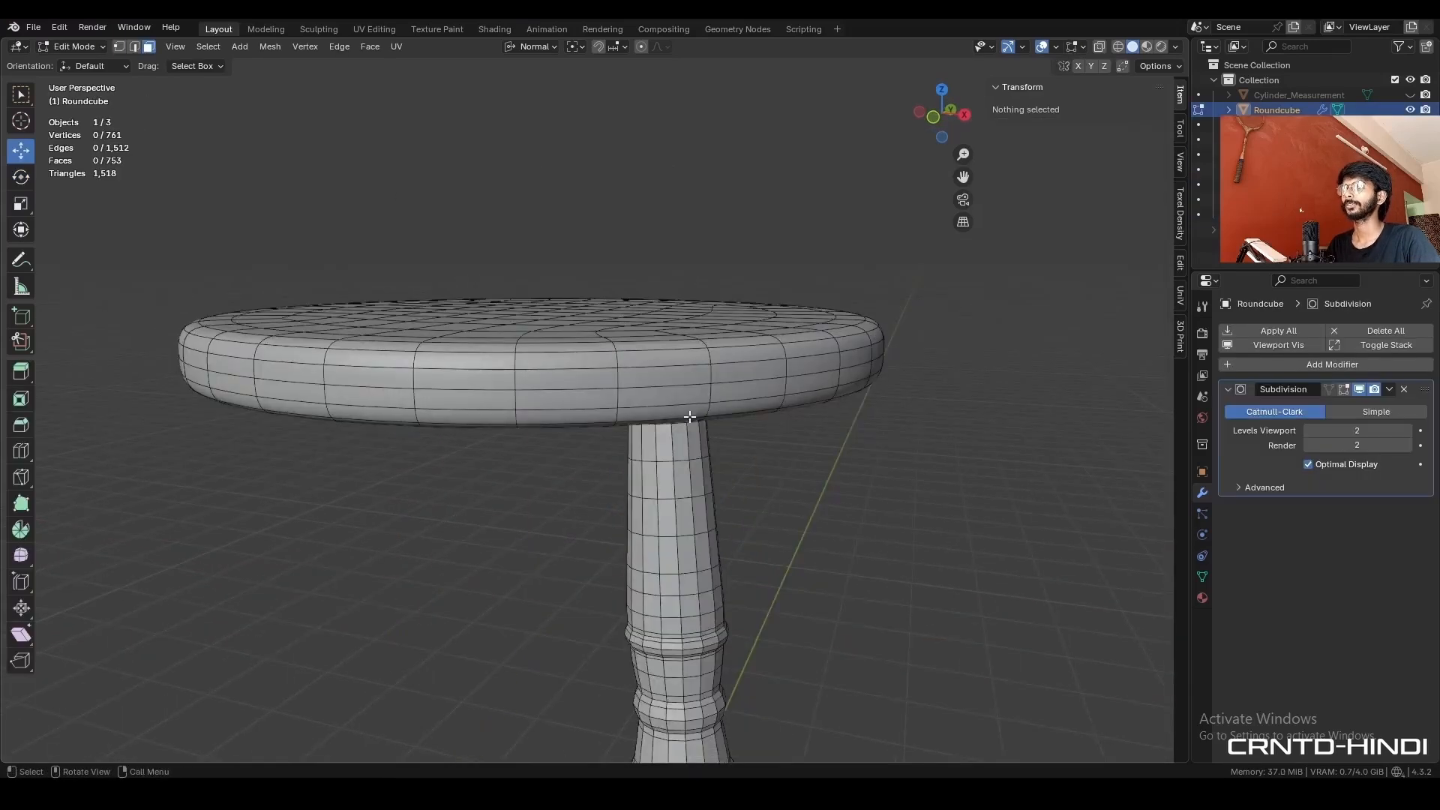
- Extrude the turned leg's top end face up into the seat by about 0.011 m along its normal
{"action": "key", "text": "alt+z"}
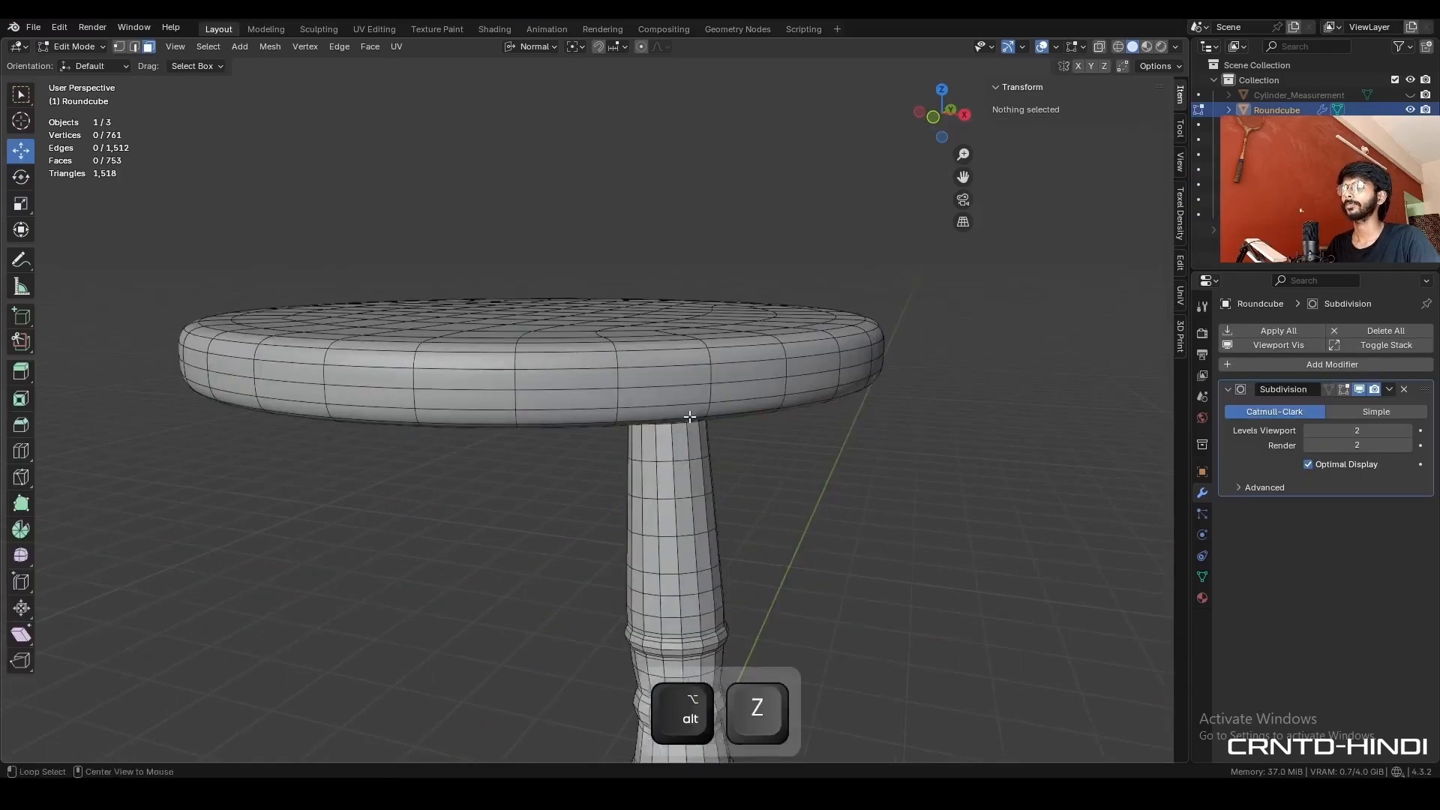
{"action": "left_click", "coordinate": [661, 419]}
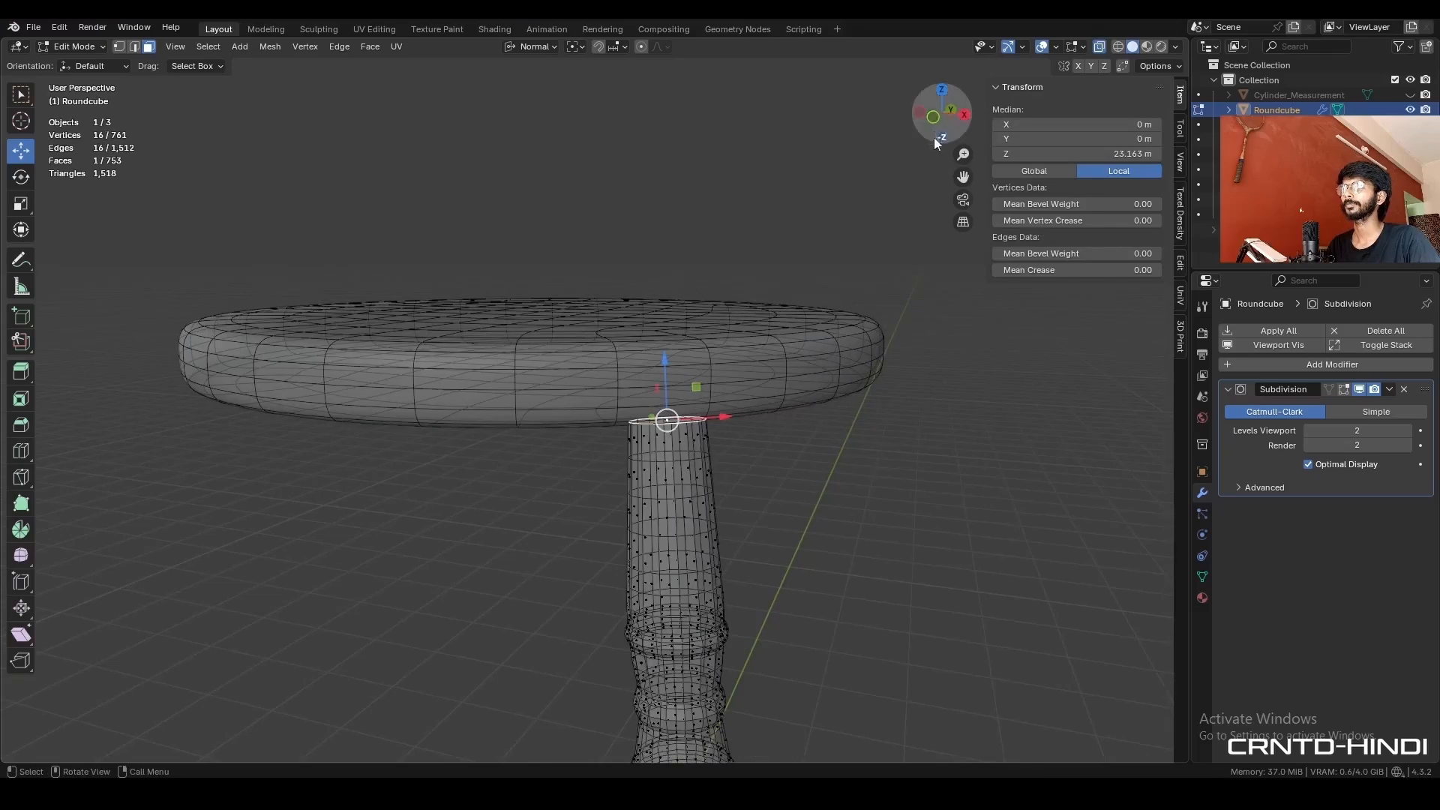
{"action": "left_click", "coordinate": [933, 118]}
{"action": "left_click_drag", "start_coordinate": [731, 322], "coordinate": [724, 305]}
{"action": "key", "text": "e"}
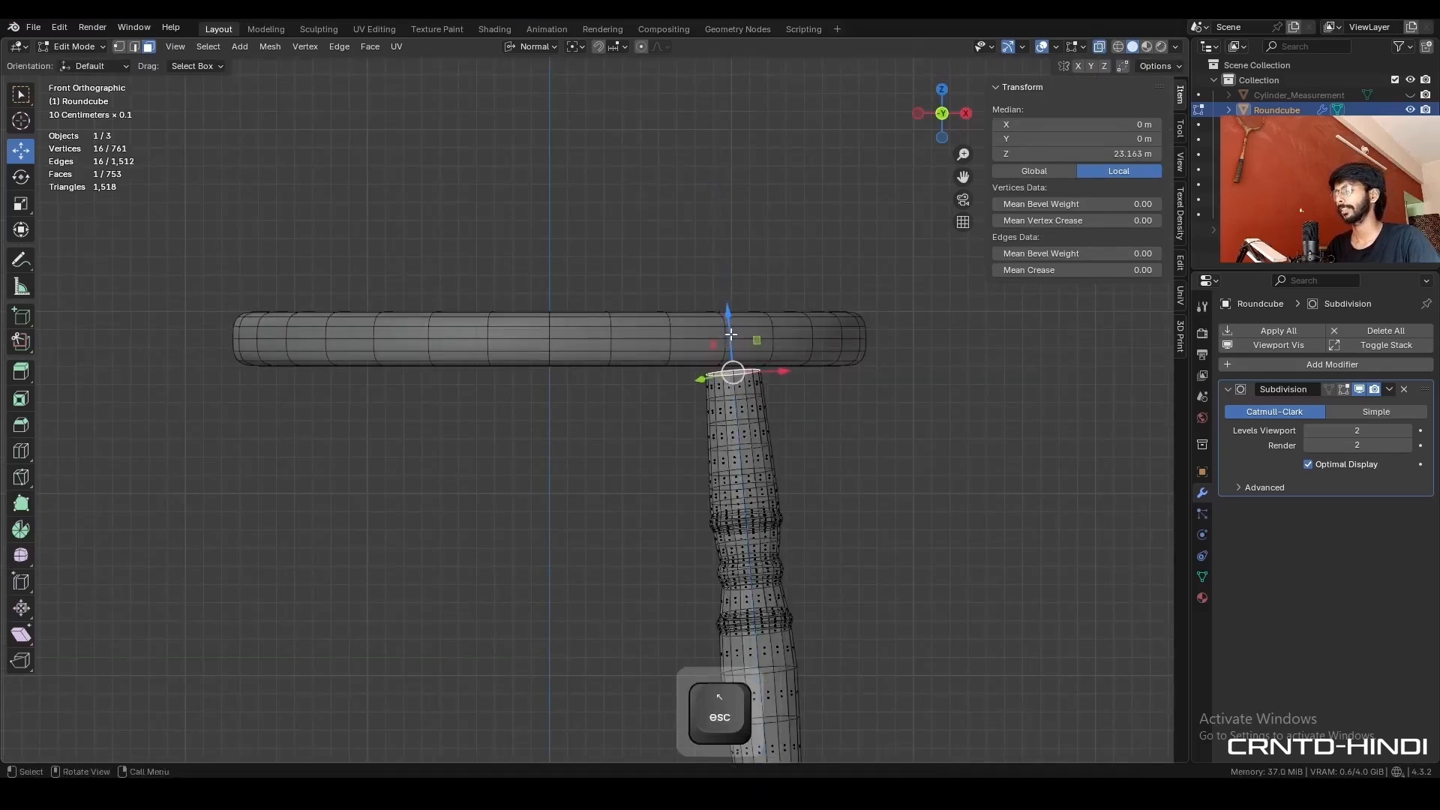
{"action": "left_click", "coordinate": [726, 313]}
{"action": "key", "text": "alt+z"}
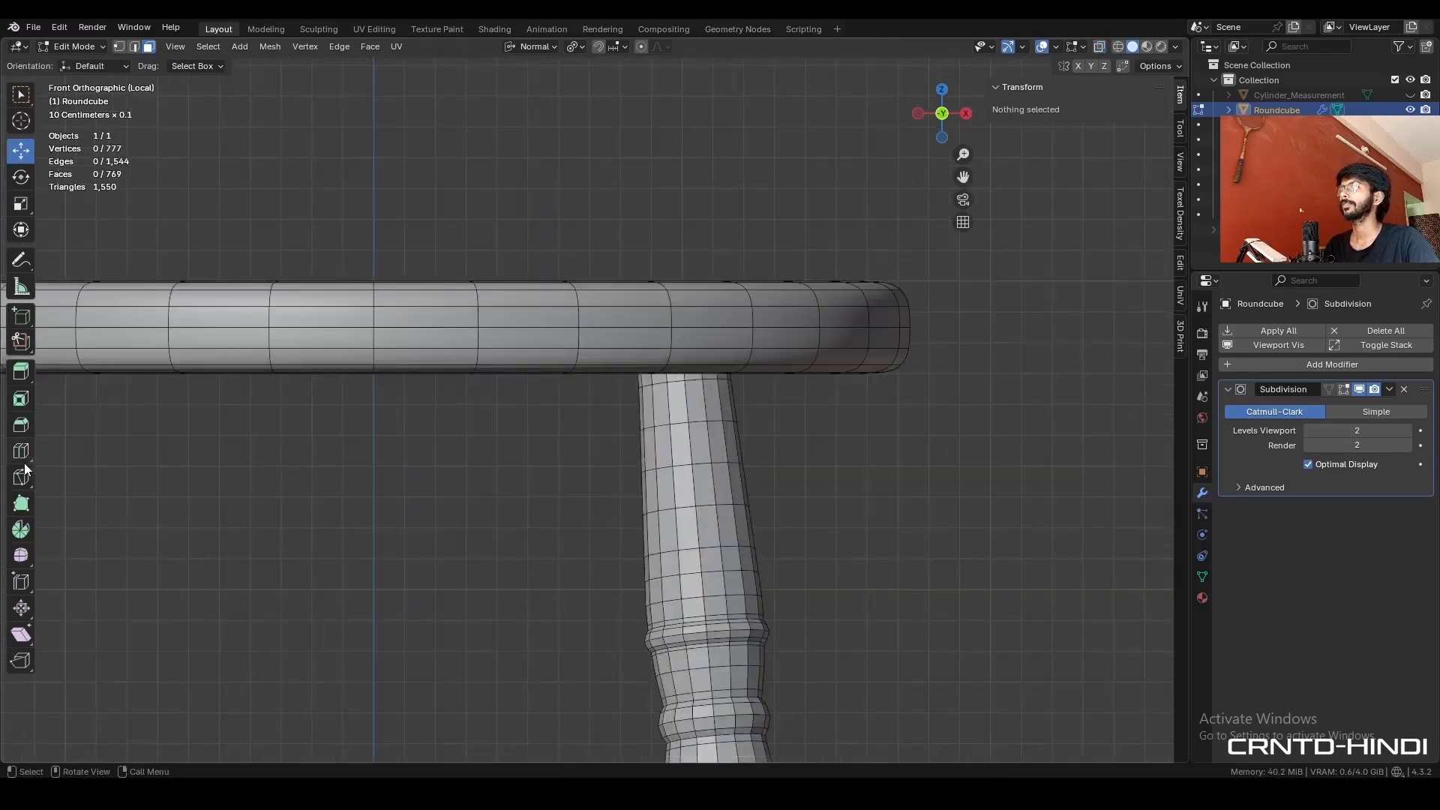
- Knife a straight horizontal cut all the way through the leg, level with the seat's underside
{"action": "left_click", "coordinate": [28, 477]}
{"action": "key", "text": "alt+z"}
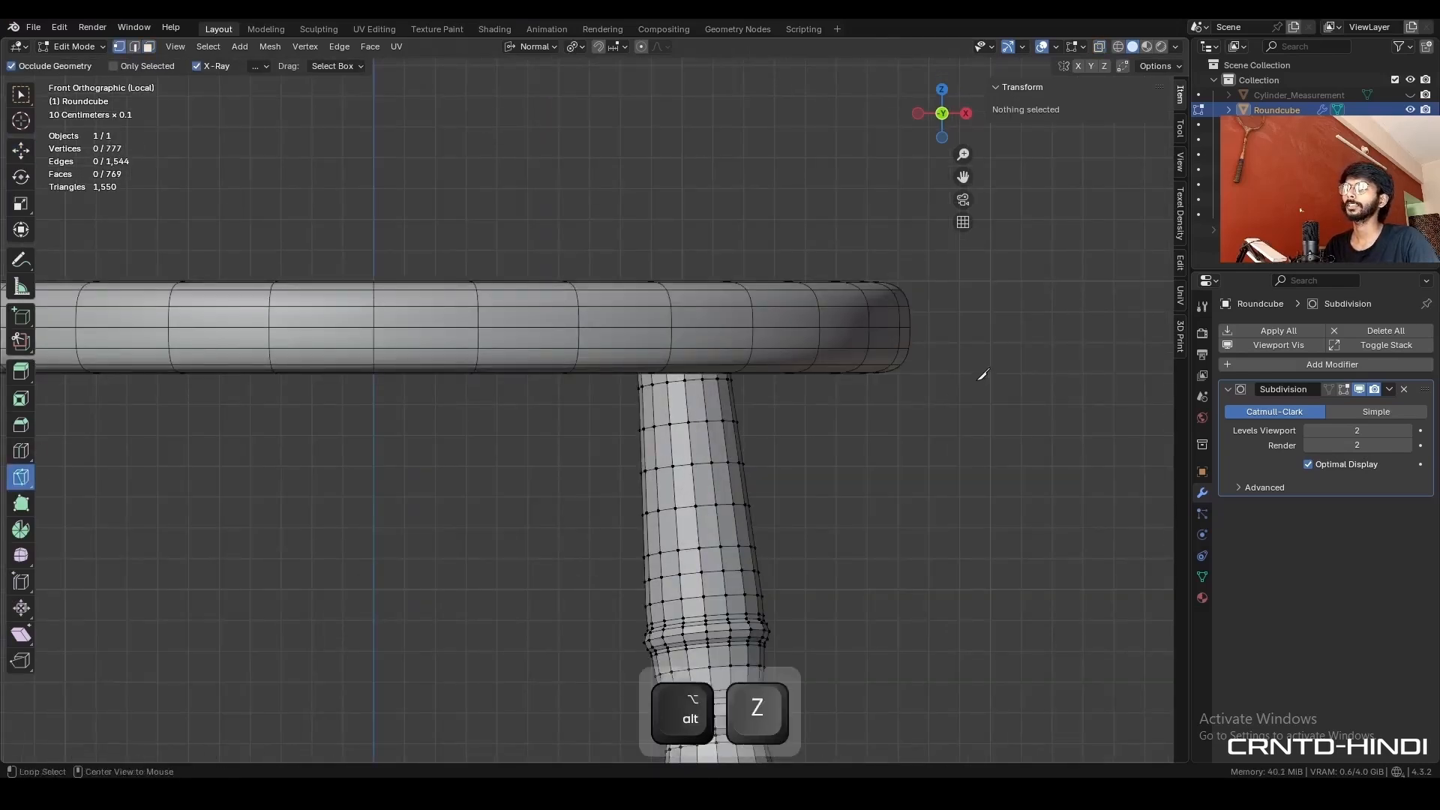
{"action": "left_click", "coordinate": [936, 369]}
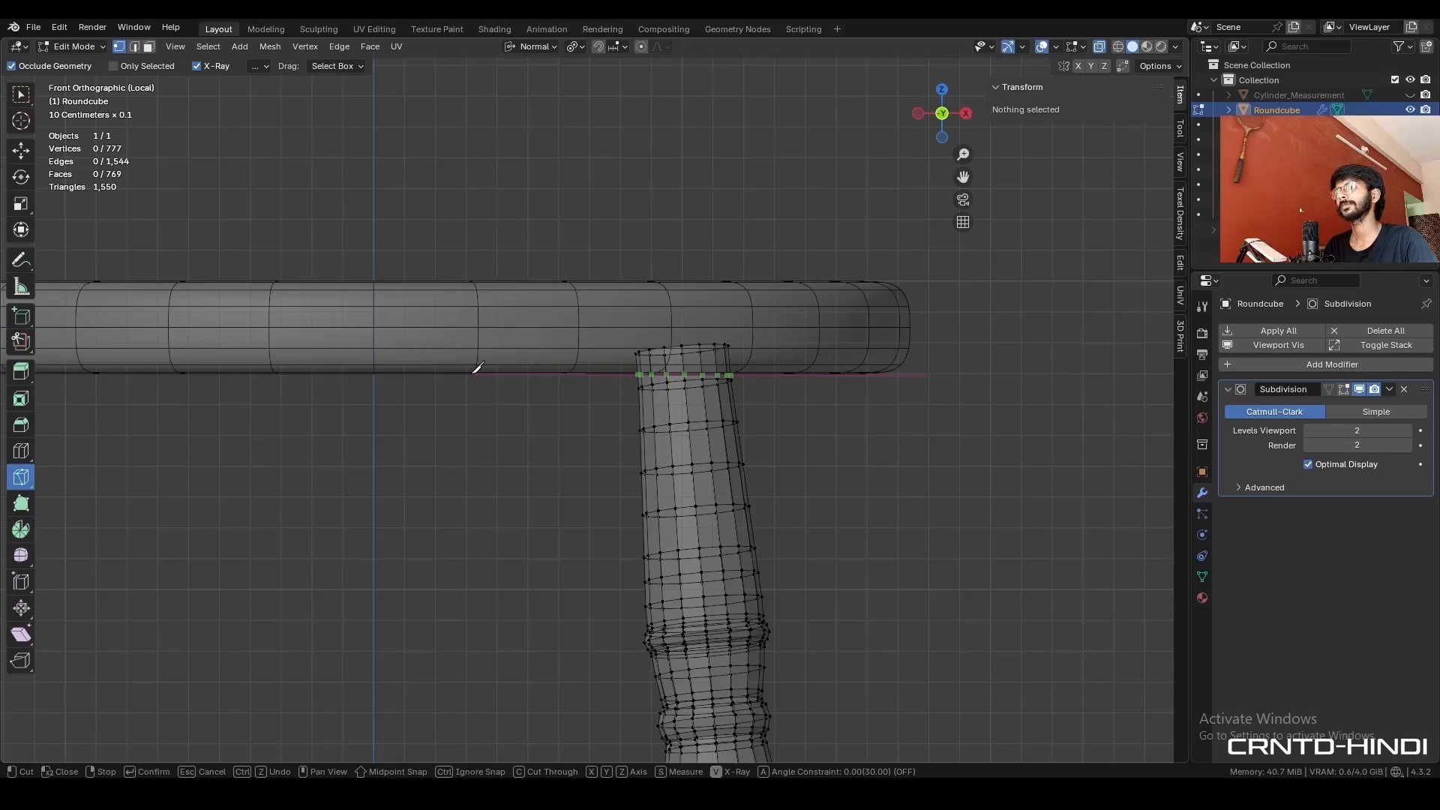
{"action": "key", "text": "x"}
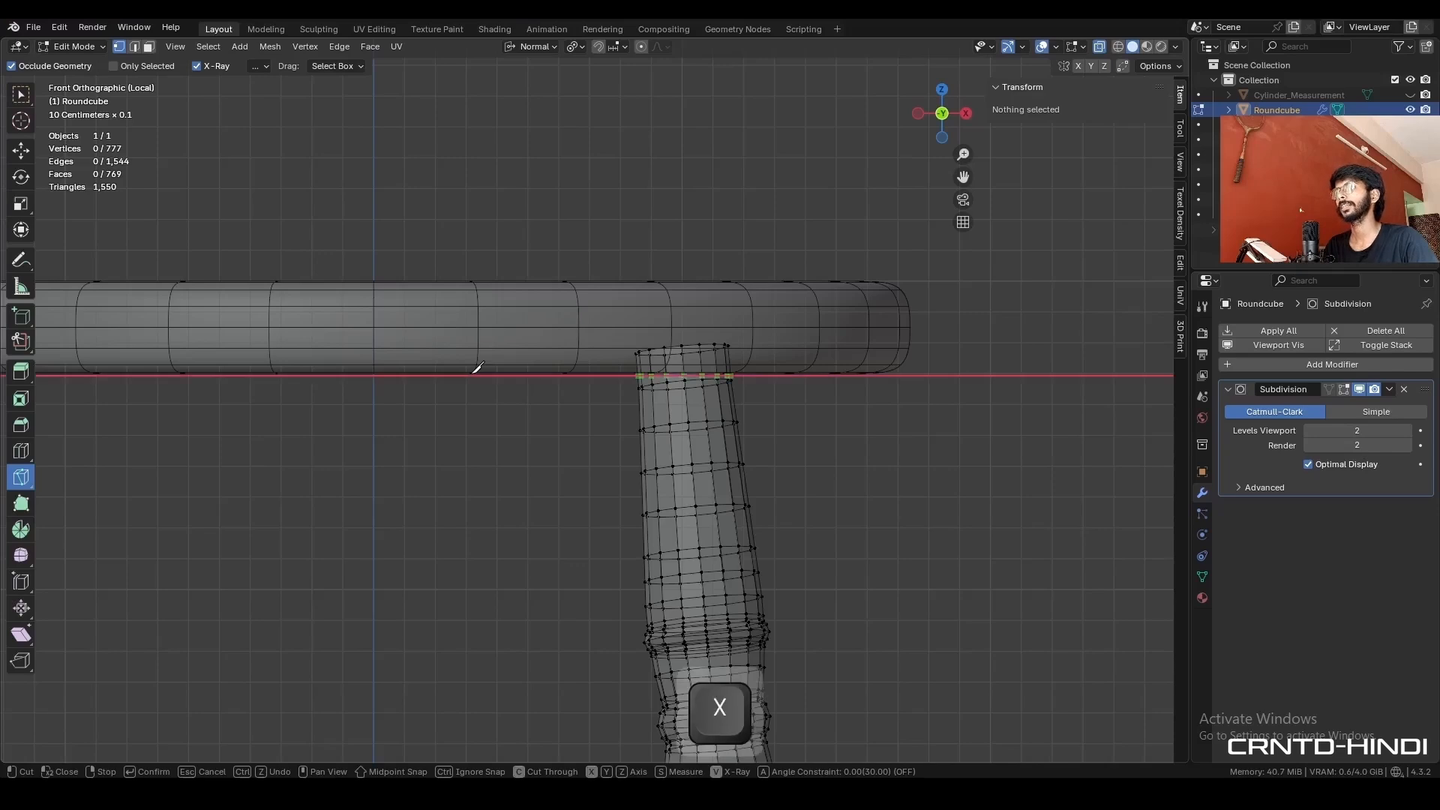
{"action": "left_click", "coordinate": [297, 383]}
{"action": "key", "text": "space"}
{"action": "key", "text": "c"}
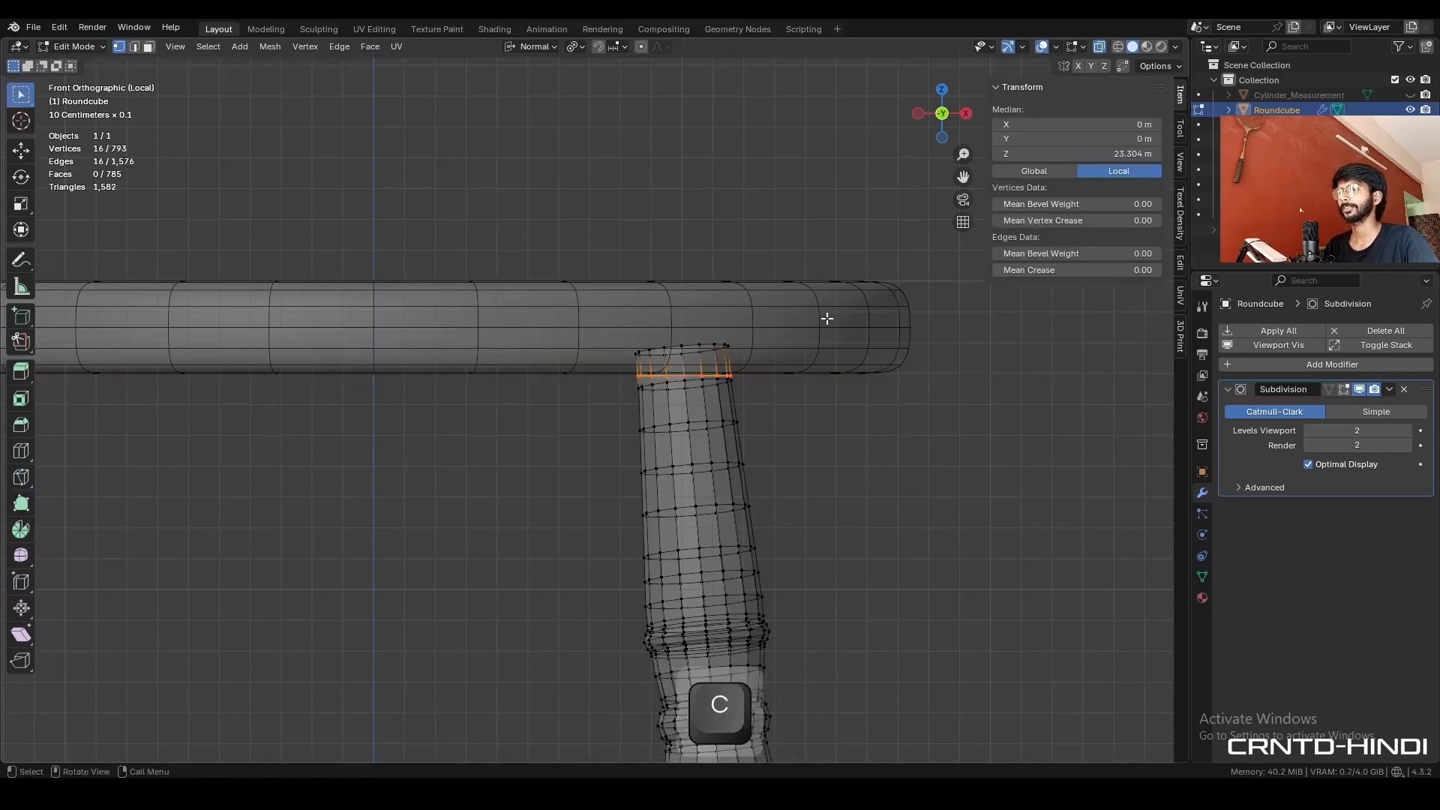
- Delete the top cap and side faces of the leg above the horizontal cut
{"action": "key", "text": "3"}
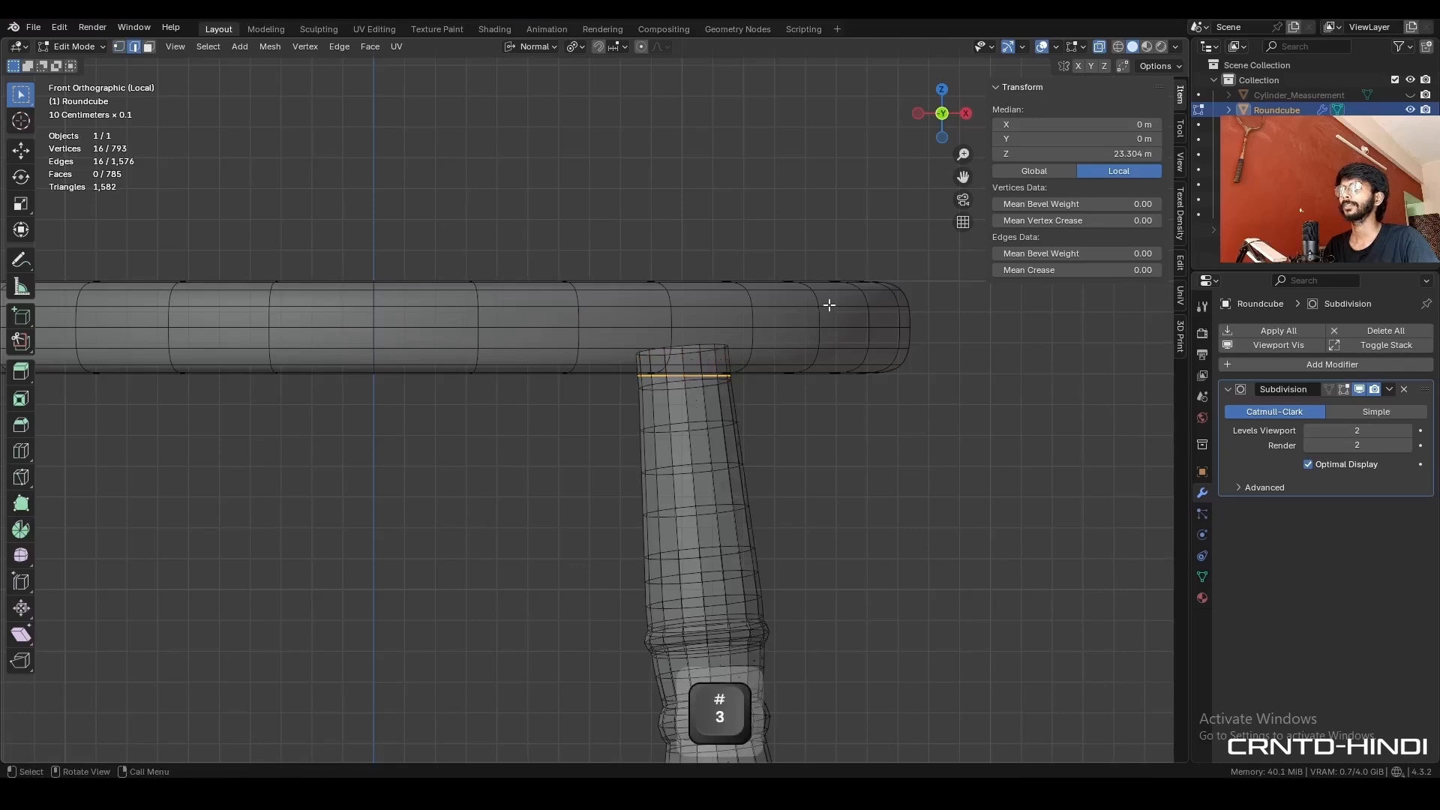
{"action": "left_click", "coordinate": [721, 322], "text": "alt"}
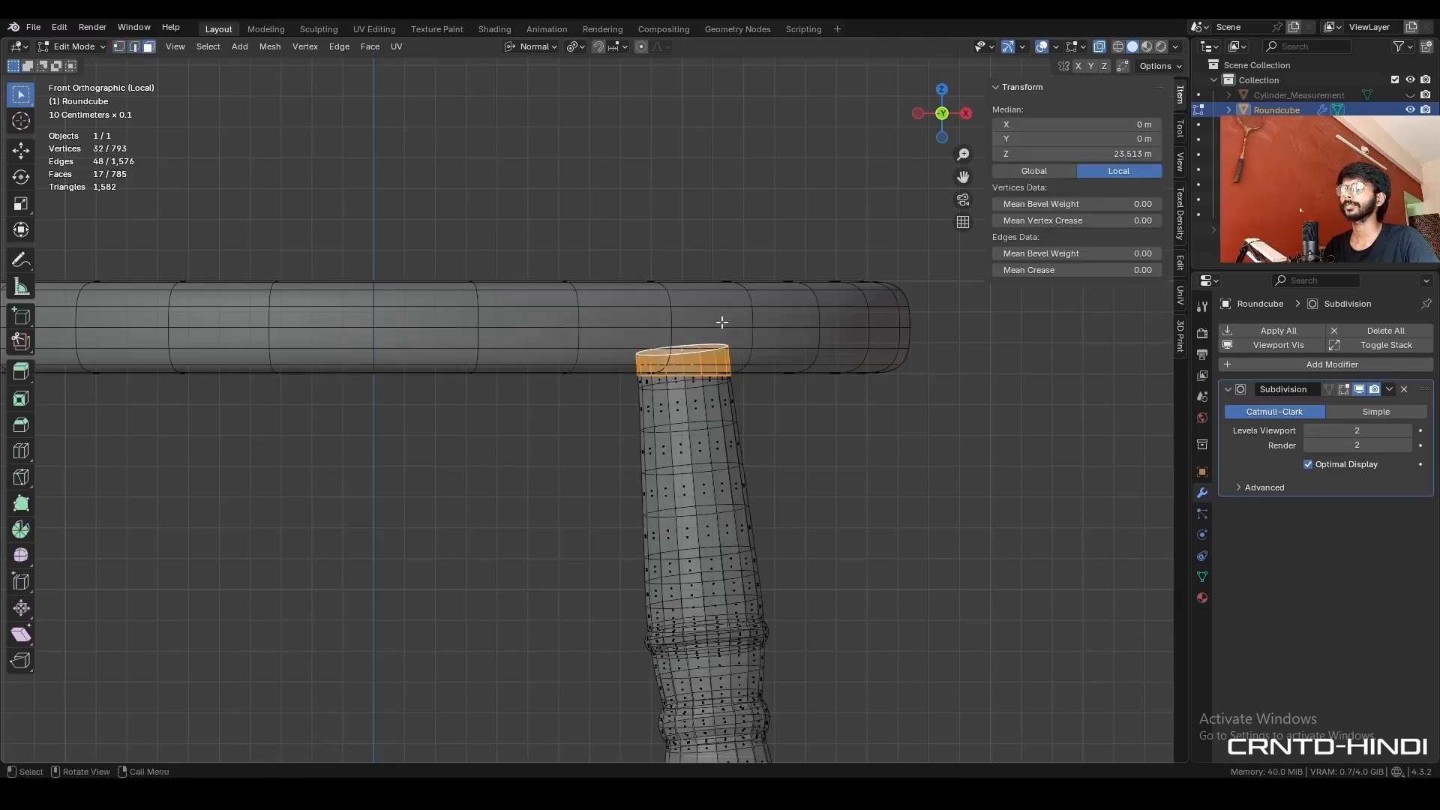
{"action": "key", "text": "x"}
{"action": "left_click", "coordinate": [823, 299]}
{"action": "key", "text": "alt+z"}
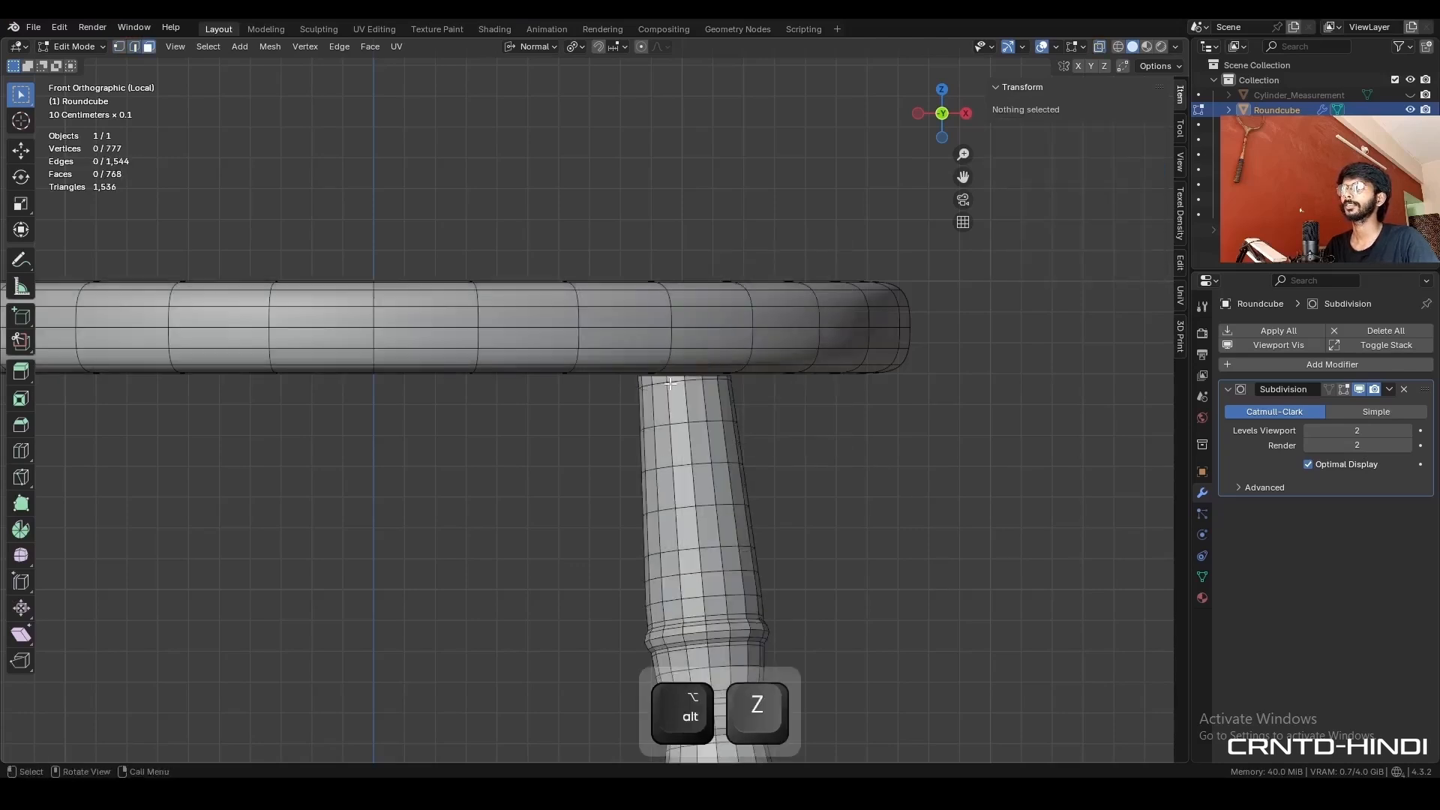
- Dissolve the old tilted edge loop just below the cut at the top of the leg
{"action": "left_click", "coordinate": [700, 372], "text": "alt"}
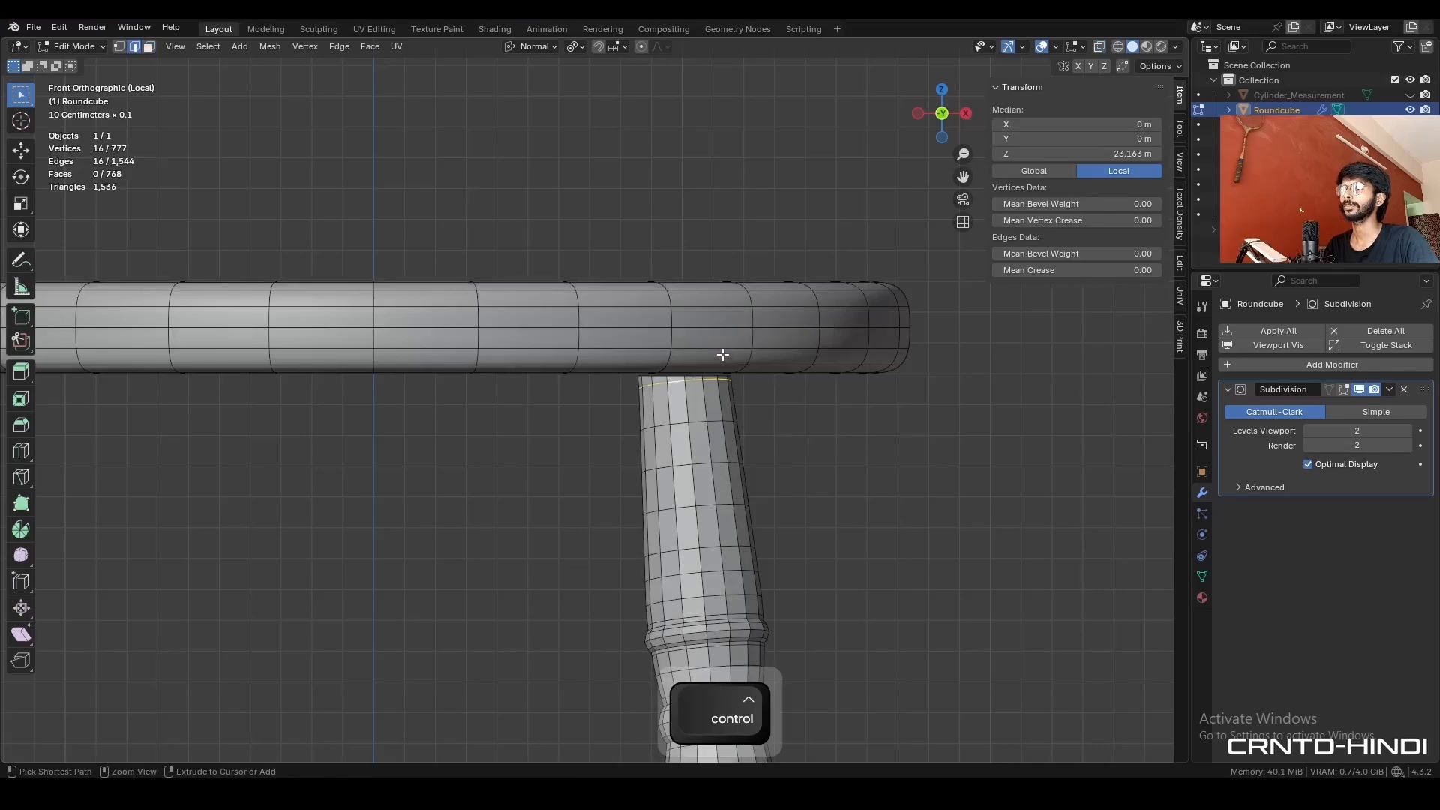
{"action": "key", "text": "ctrl+x"}
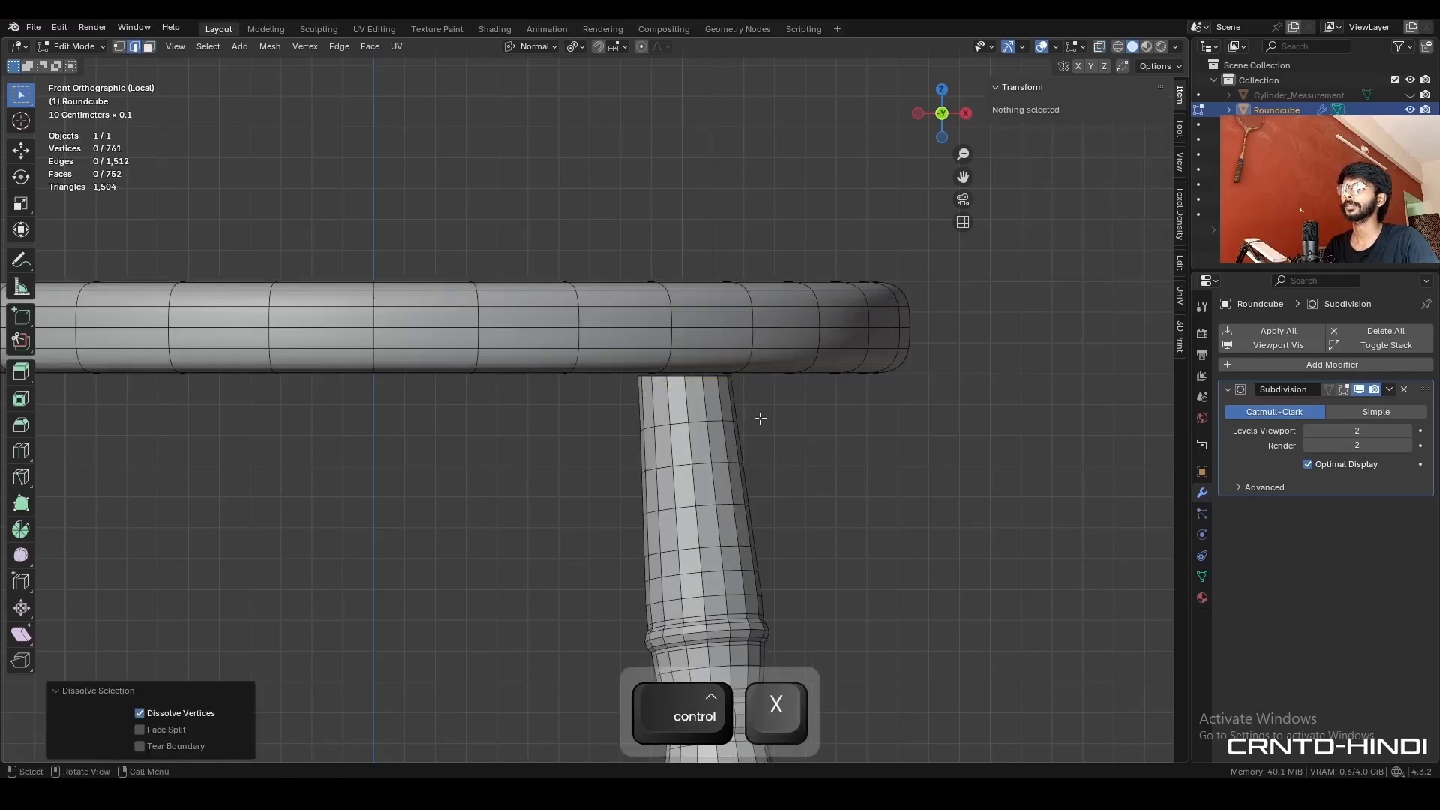
{"action": "key", "text": "Tab"}
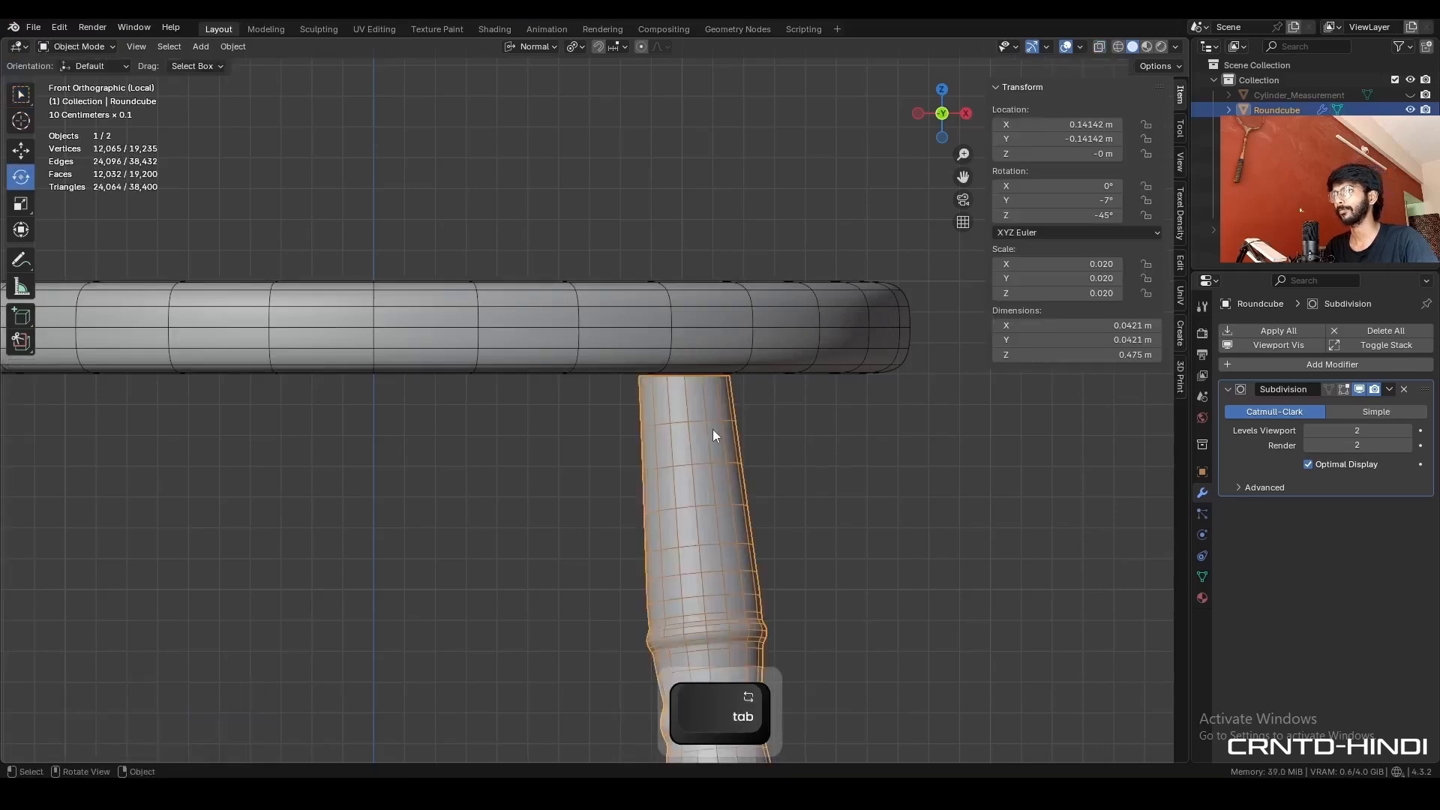
- Isolate the turned leg and fill the open edge loop at its top with a face
{"action": "key", "text": "slash"}
{"action": "middle_click_drag", "start_coordinate": [718, 348], "coordinate": [664, 378]}
{"action": "middle_click_drag", "start_coordinate": [601, 275], "coordinate": [802, 326], "text": "shift"}
{"action": "scroll", "coordinate": [806, 323], "scroll_direction": "up", "scroll_amount": 4}
{"action": "key", "text": "Tab"}
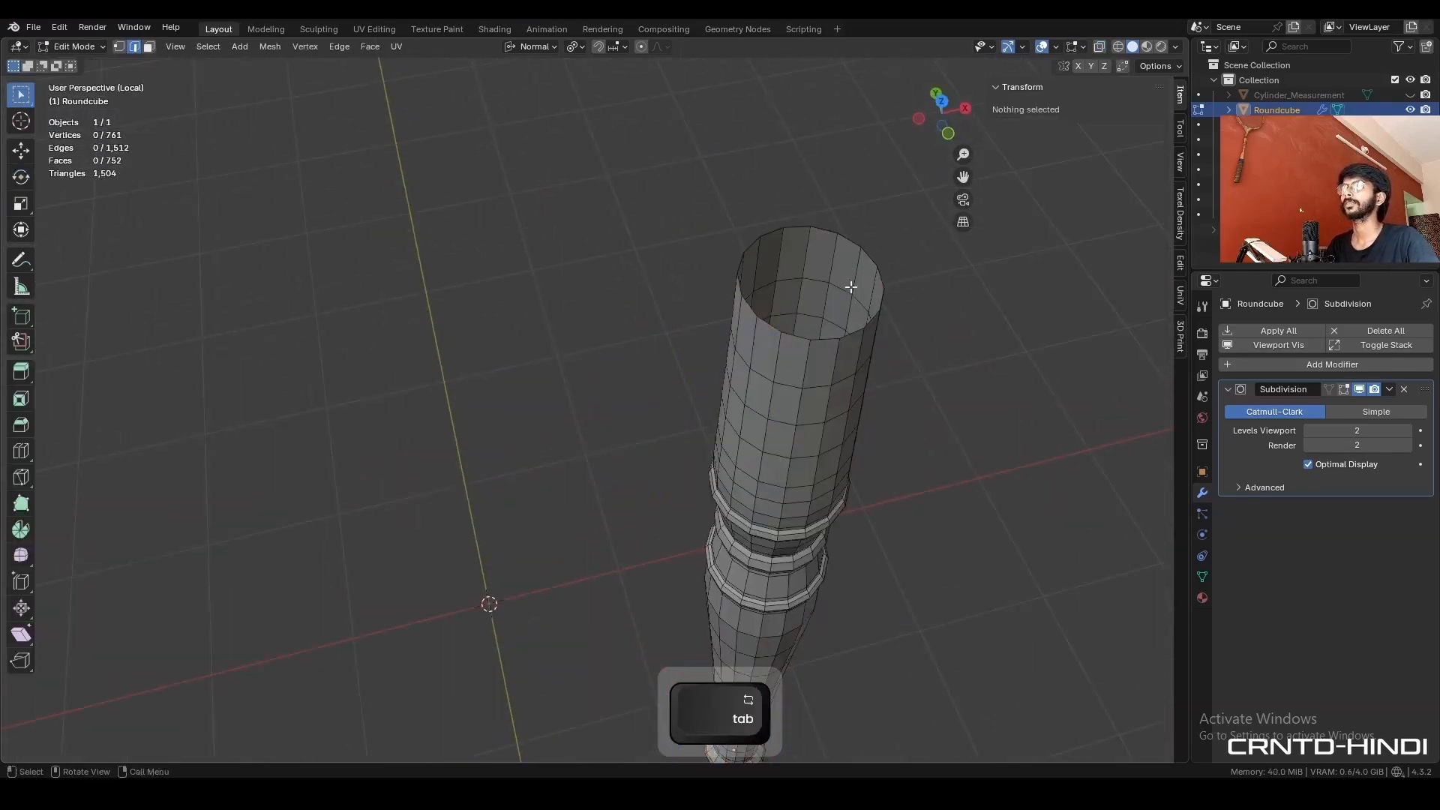
{"action": "key", "text": "2"}
{"action": "left_click", "coordinate": [839, 224], "text": "alt"}
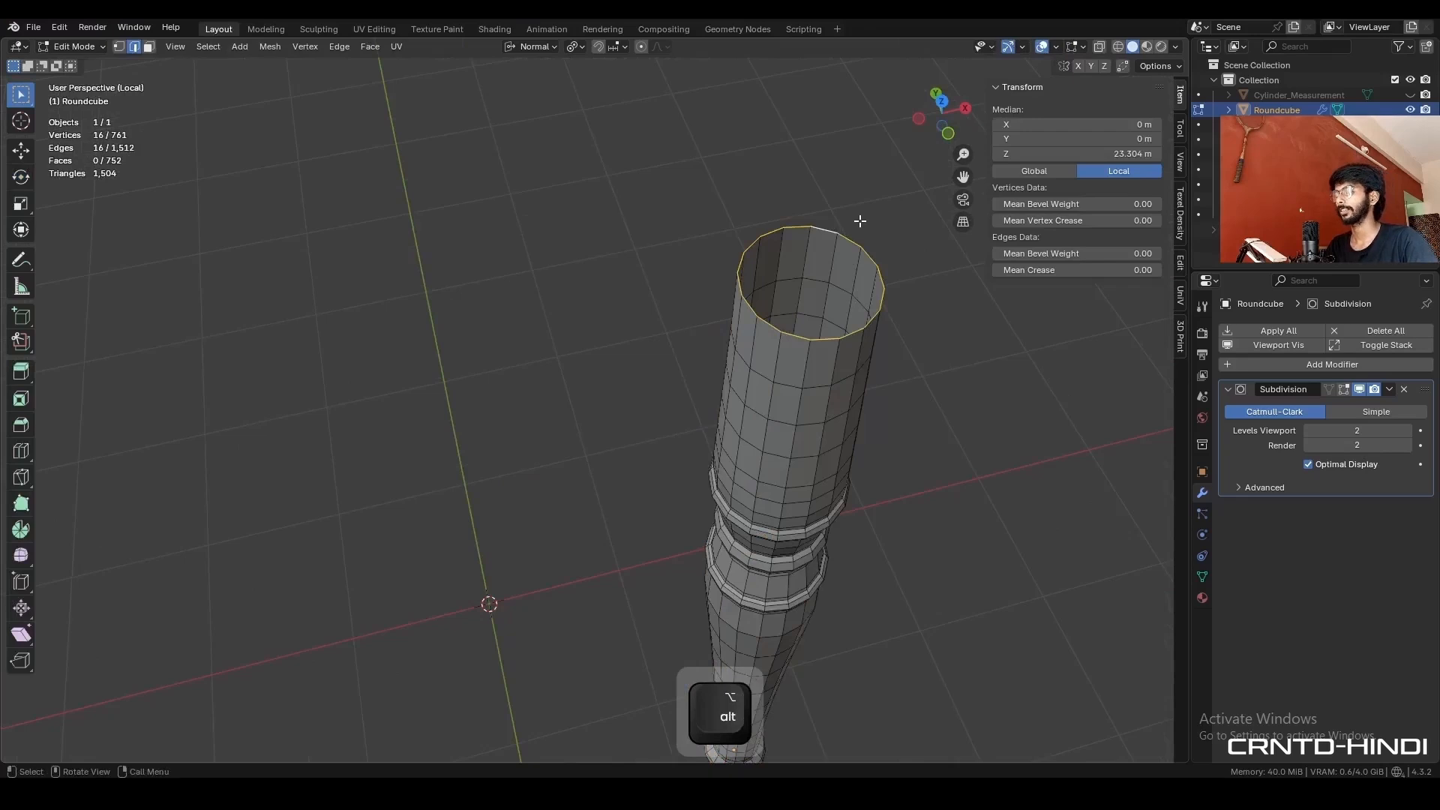
{"action": "key", "text": "f"}
- Inset the leg's top face twice, the first time by 0.174 m, and delete the innermost face
{"action": "middle_click_drag", "start_coordinate": [861, 222], "coordinate": [810, 254]}
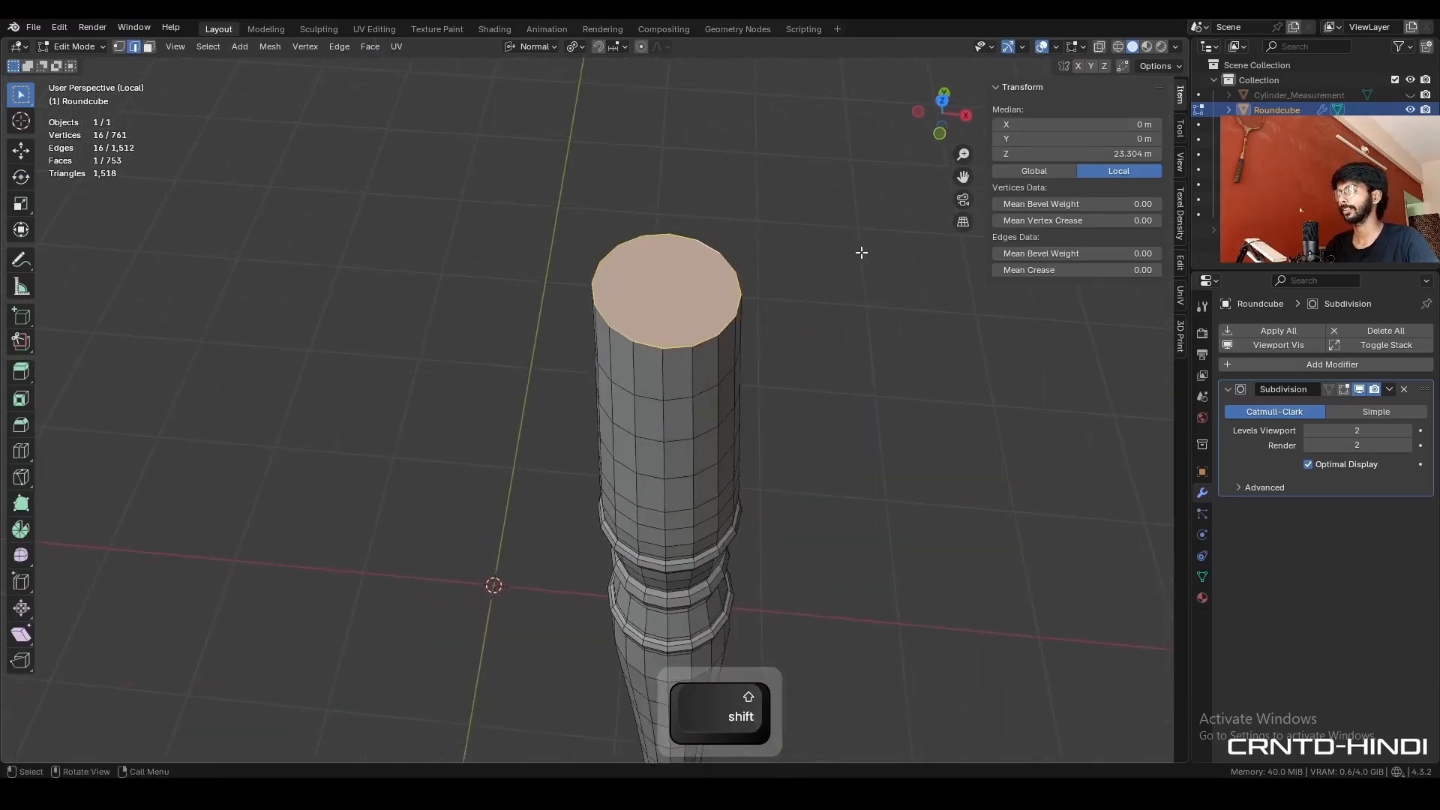
{"action": "key", "text": "i"}
{"action": "left_click", "coordinate": [843, 255]}
{"action": "key", "text": "i"}
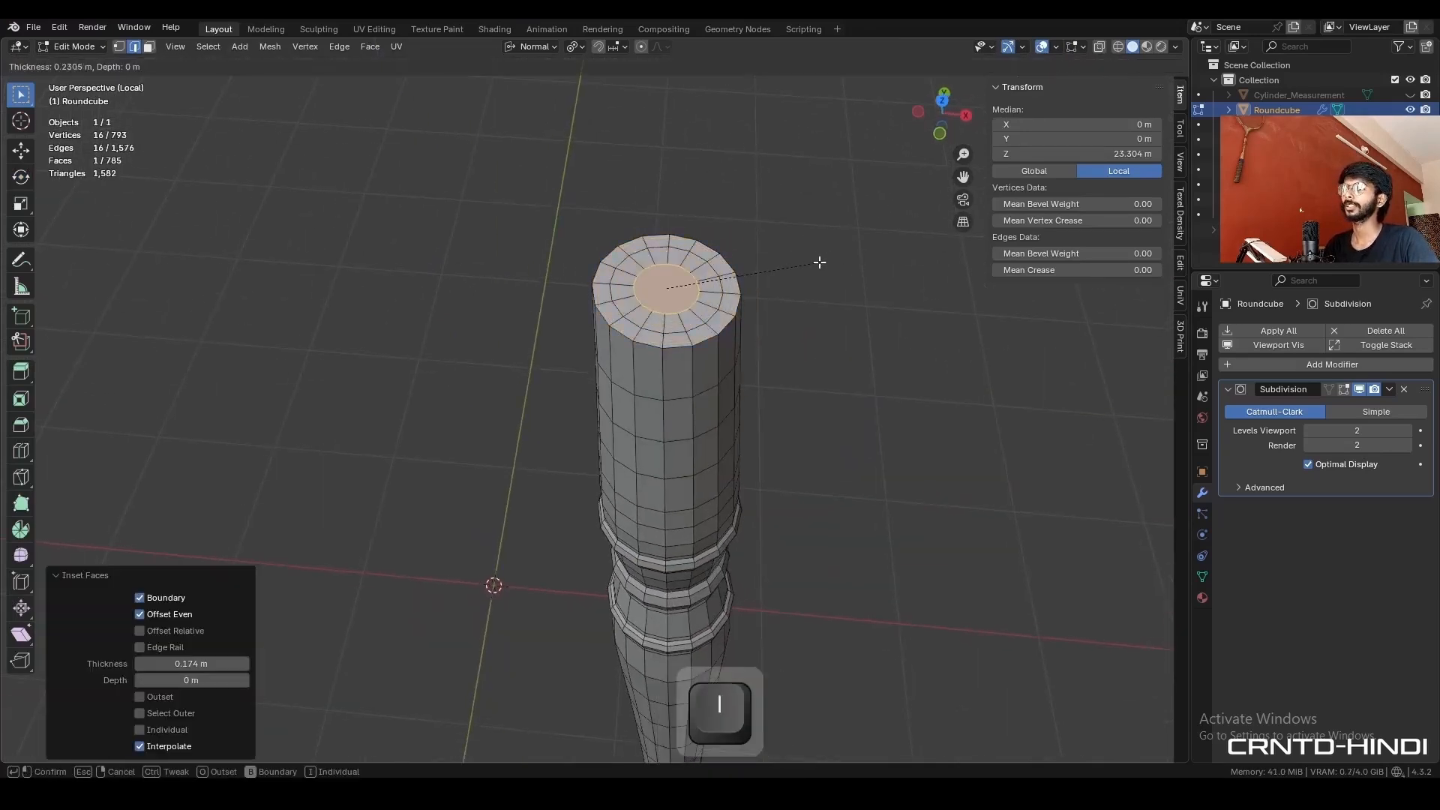
{"action": "left_click", "coordinate": [824, 263]}
{"action": "key", "text": "x"}
{"action": "left_click", "coordinate": [825, 264]}
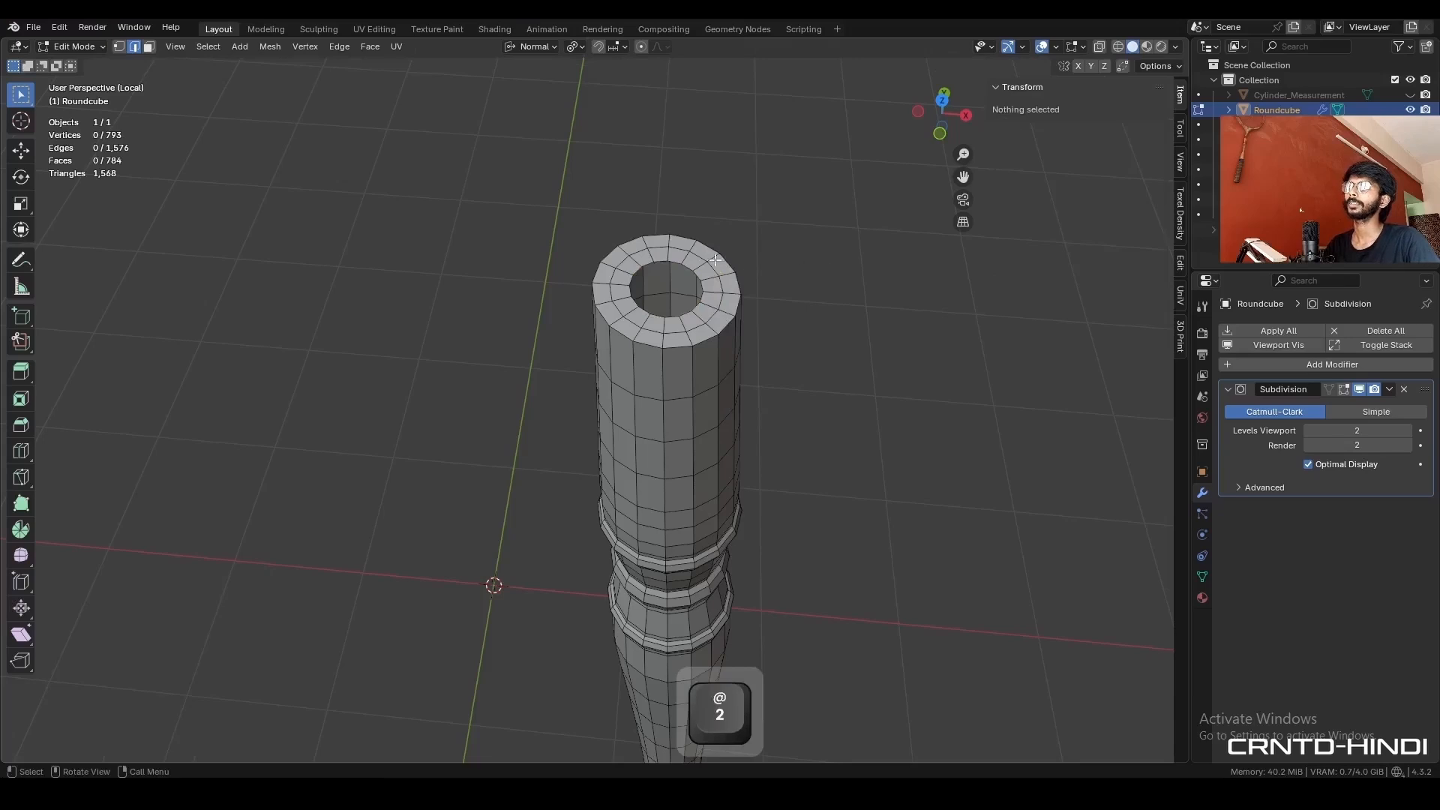
- Close the round hole in the leg's top with a Grid Fill using a span of 4
{"action": "left_click", "coordinate": [679, 253], "text": "alt"}
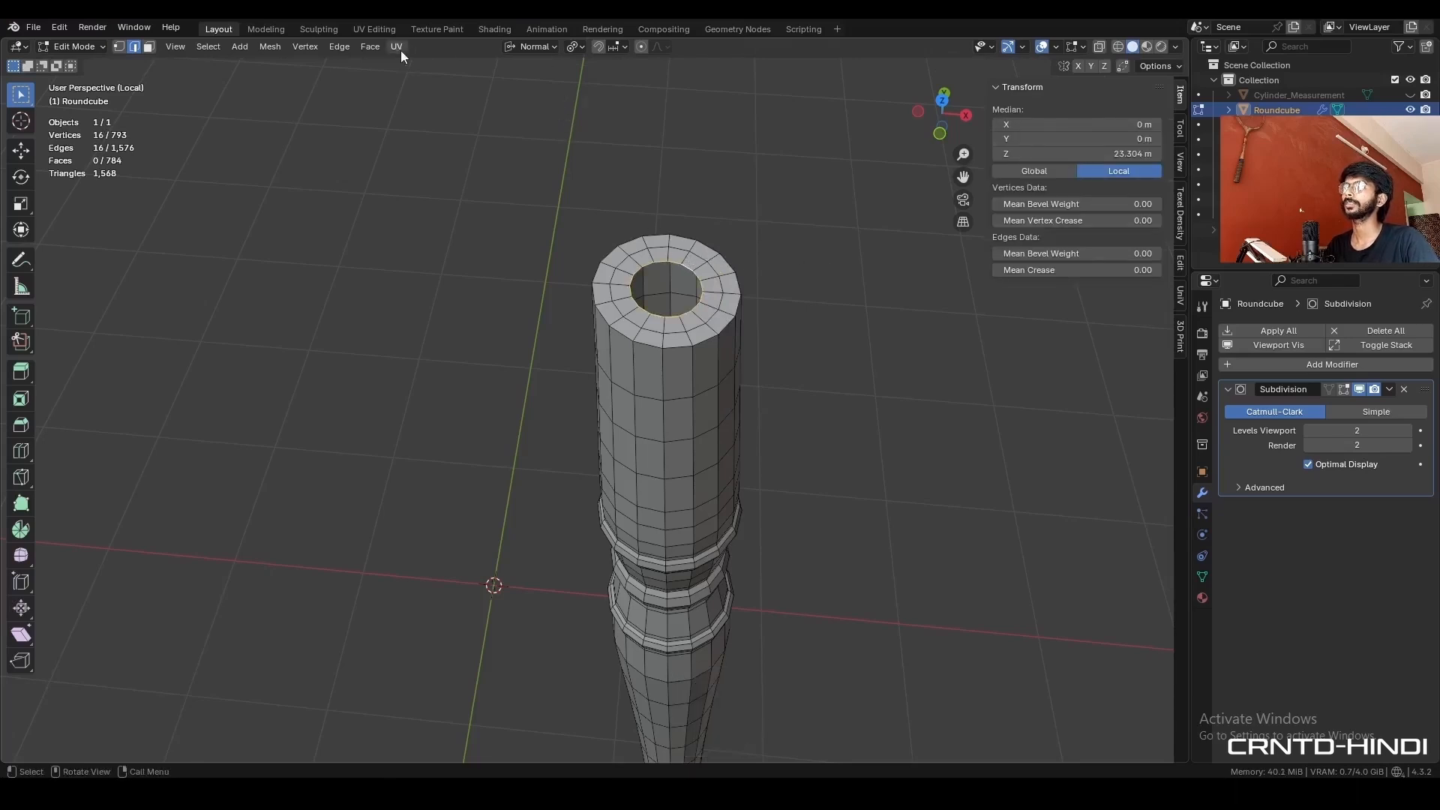
{"action": "left_click", "coordinate": [368, 47]}
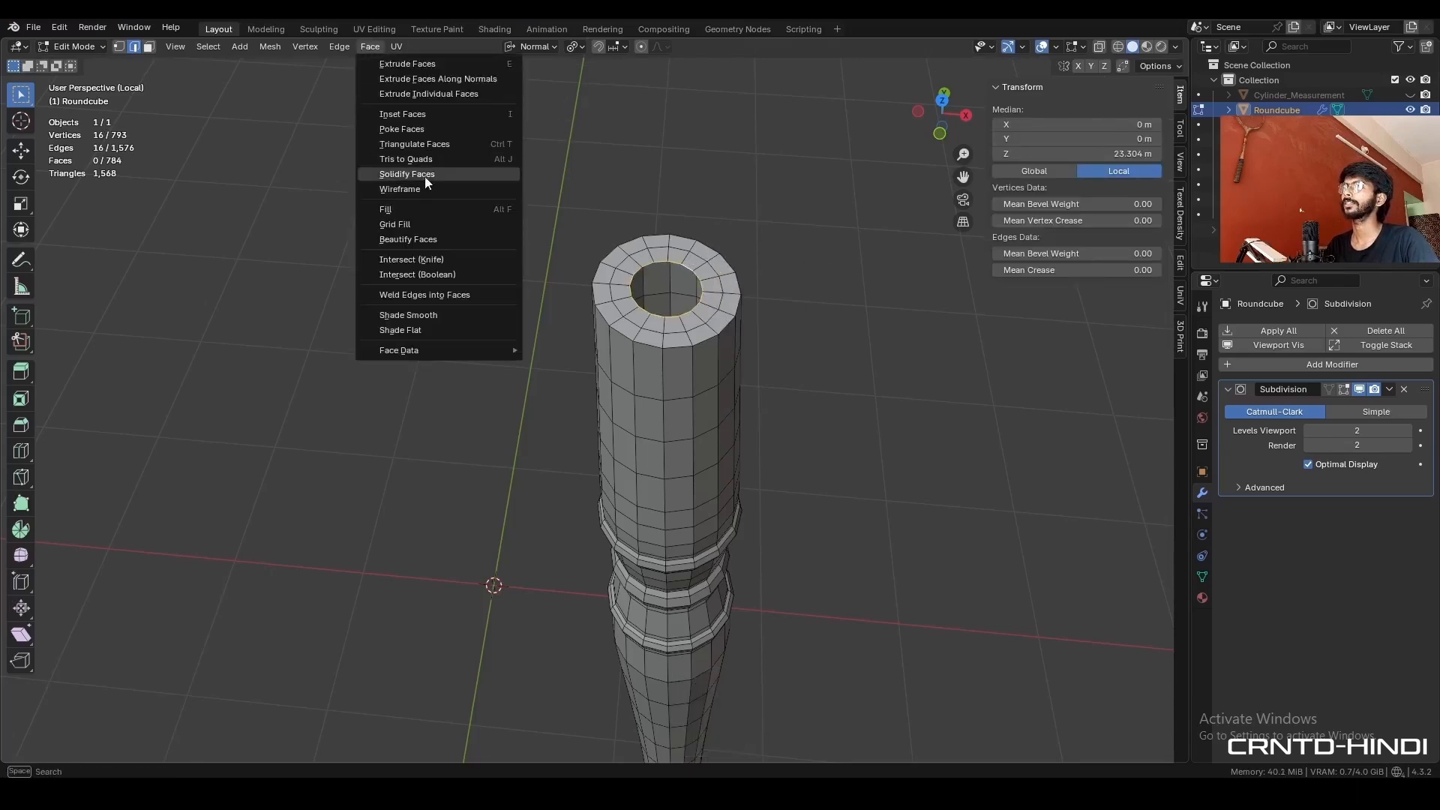
{"action": "left_click", "coordinate": [433, 223]}
{"action": "left_click", "coordinate": [139, 713]}
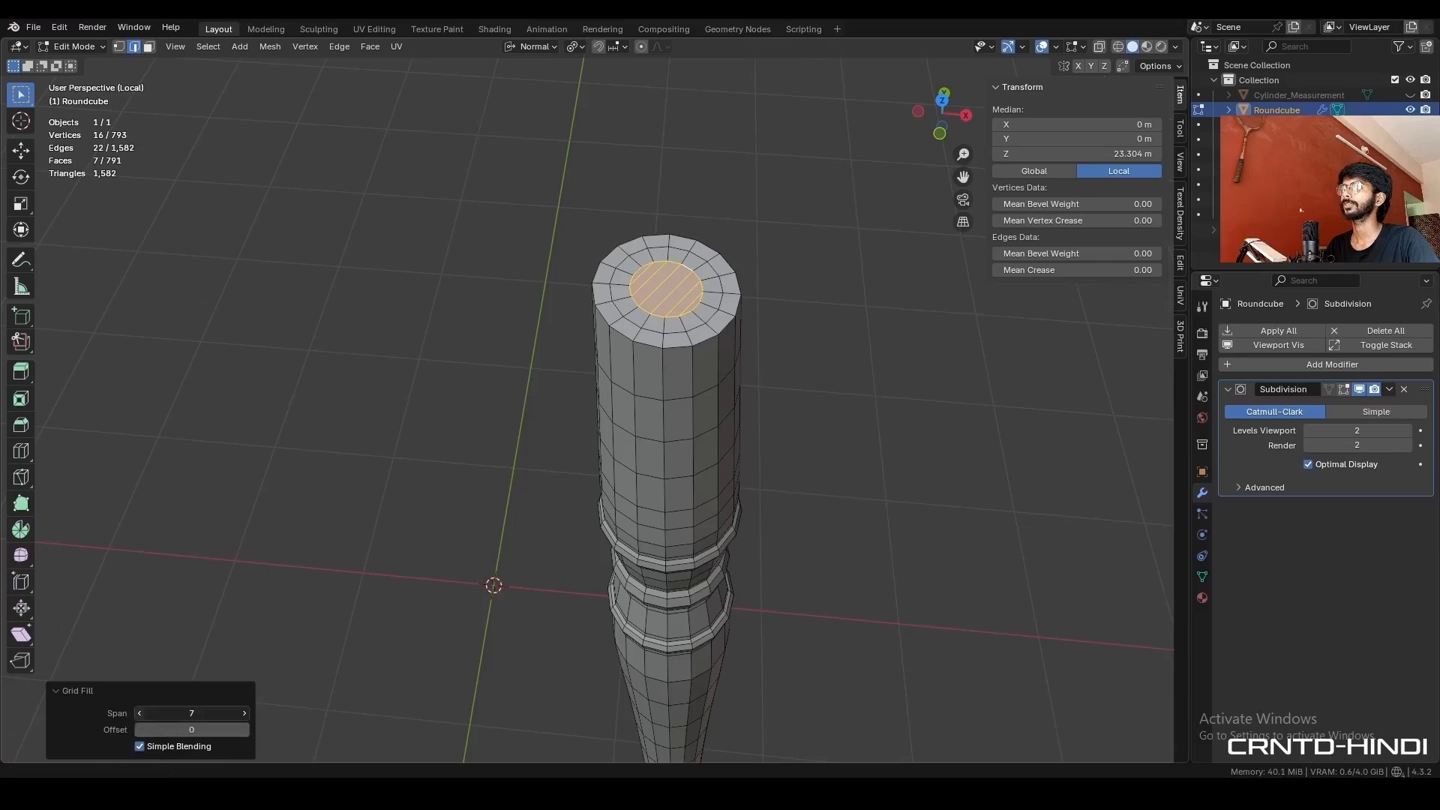
{"action": "left_click", "coordinate": [140, 713]}
{"action": "left_click", "coordinate": [141, 714]}
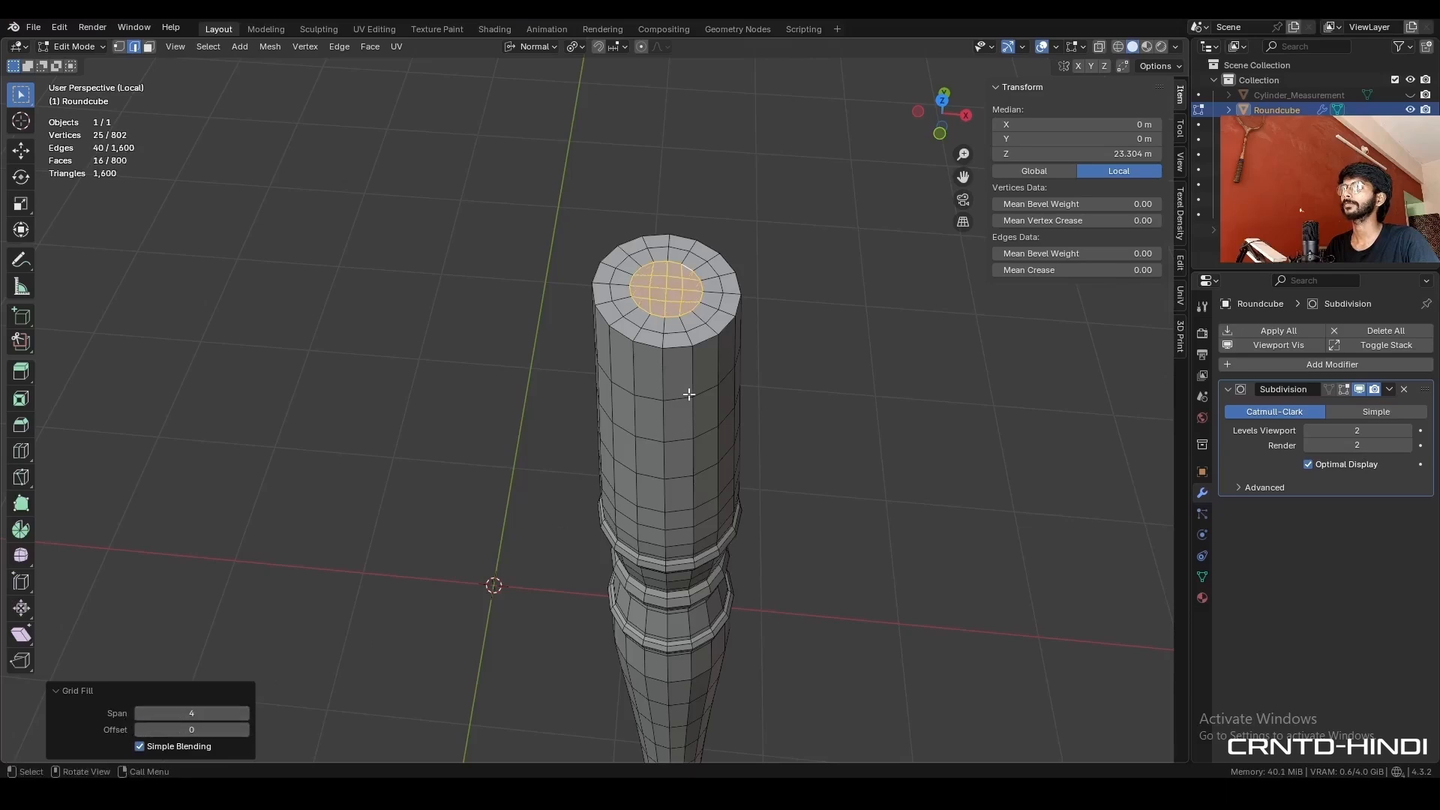
- Bevel the outer edge loop of the leg's top cap with 2 segments
{"action": "left_click", "coordinate": [780, 290]}
{"action": "left_click", "coordinate": [677, 350], "text": "alt"}
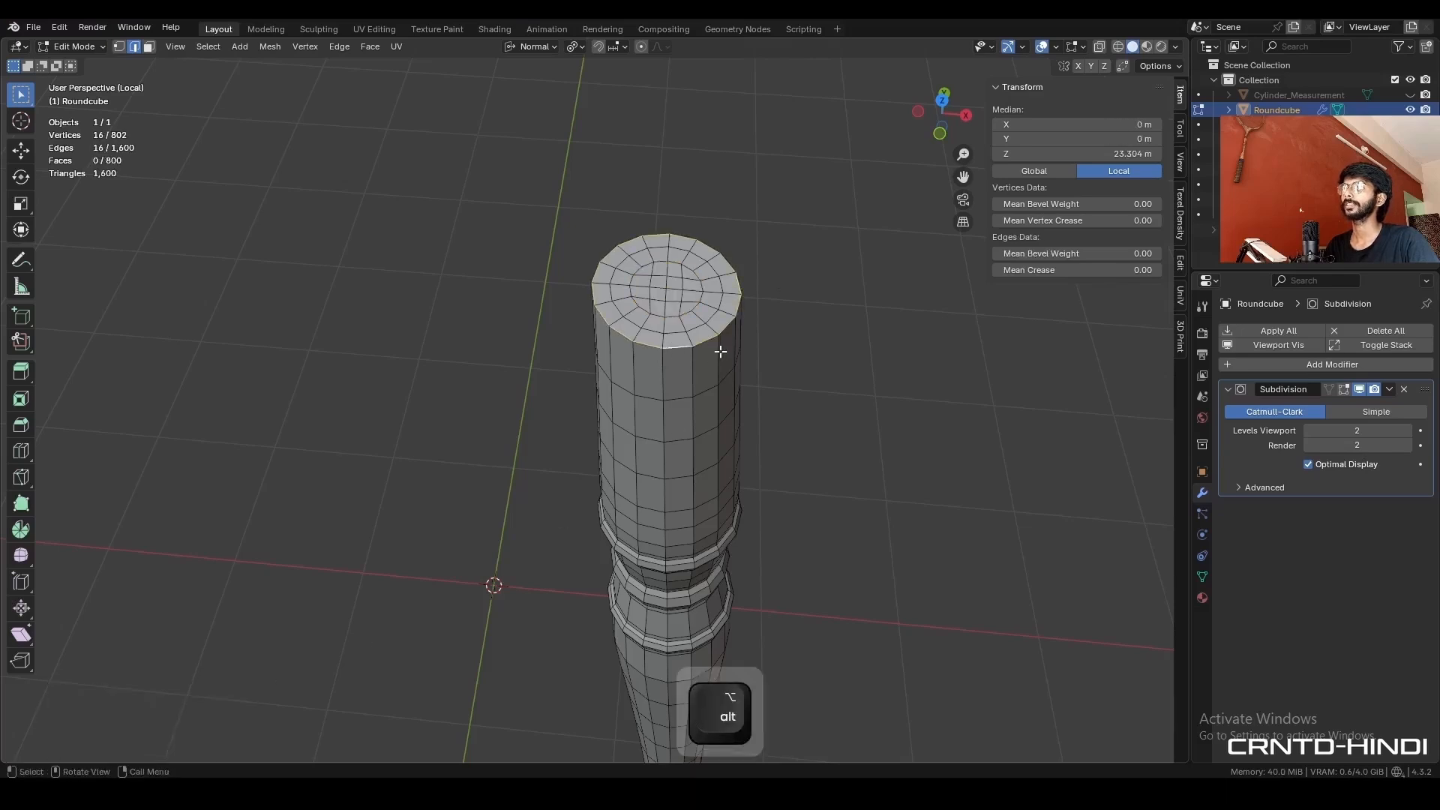
{"action": "middle_click_drag", "start_coordinate": [720, 350], "coordinate": [724, 283]}
{"action": "middle_click_drag", "start_coordinate": [724, 283], "coordinate": [710, 550], "text": "shift"}
{"action": "scroll", "coordinate": [833, 412], "scroll_direction": "up", "scroll_amount": 2}
{"action": "key", "text": "ctrl+b"}
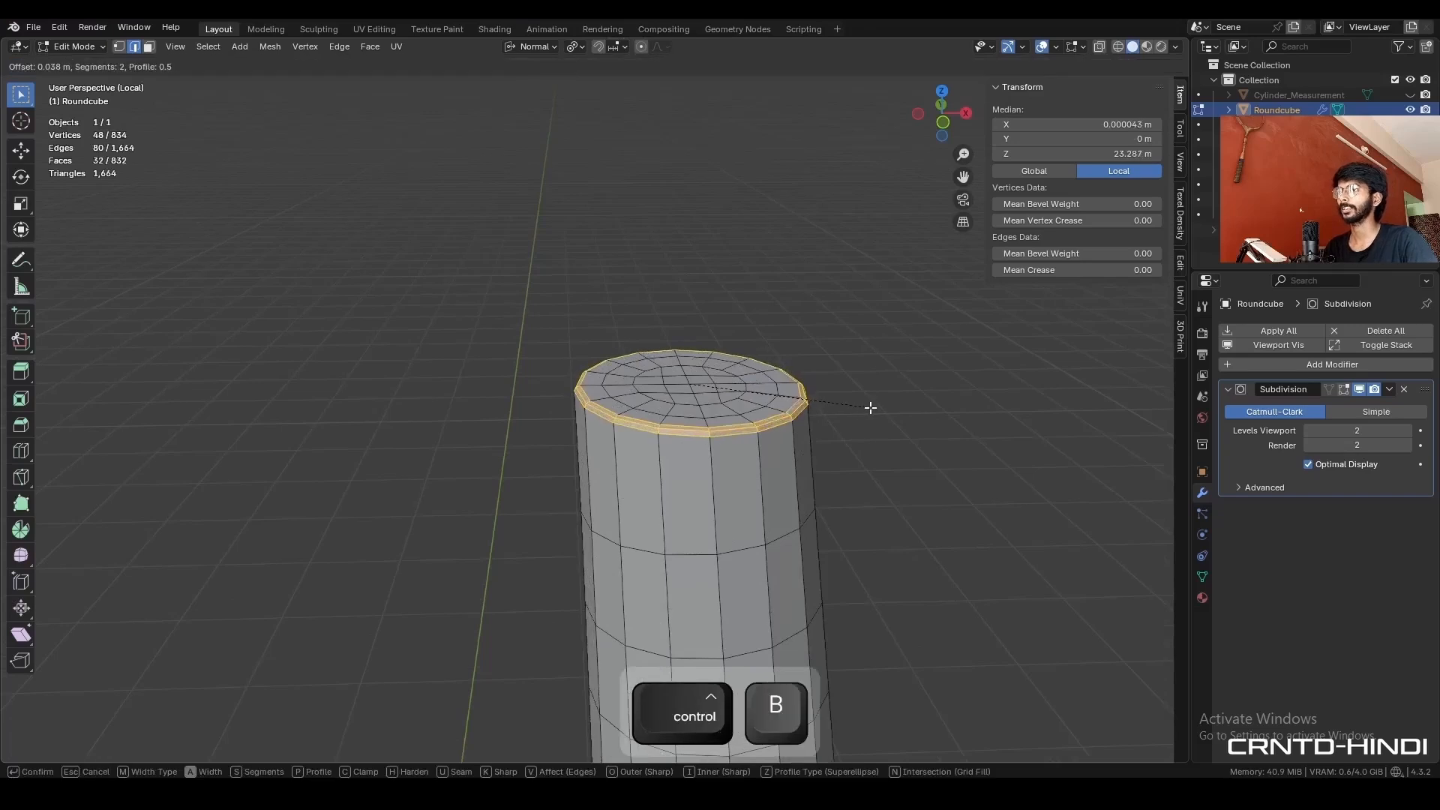
{"action": "left_click", "coordinate": [893, 415]}
{"action": "left_click_drag", "start_coordinate": [172, 552], "coordinate": [152, 503]}
{"action": "left_click", "coordinate": [190, 519]}
{"action": "type", "text": "7035"}
{"action": "left_click", "coordinate": [97, 525]}
- Return to Object Mode, hide the viewport overlays and shade the turned leg smooth
{"action": "key", "text": "Tab"}
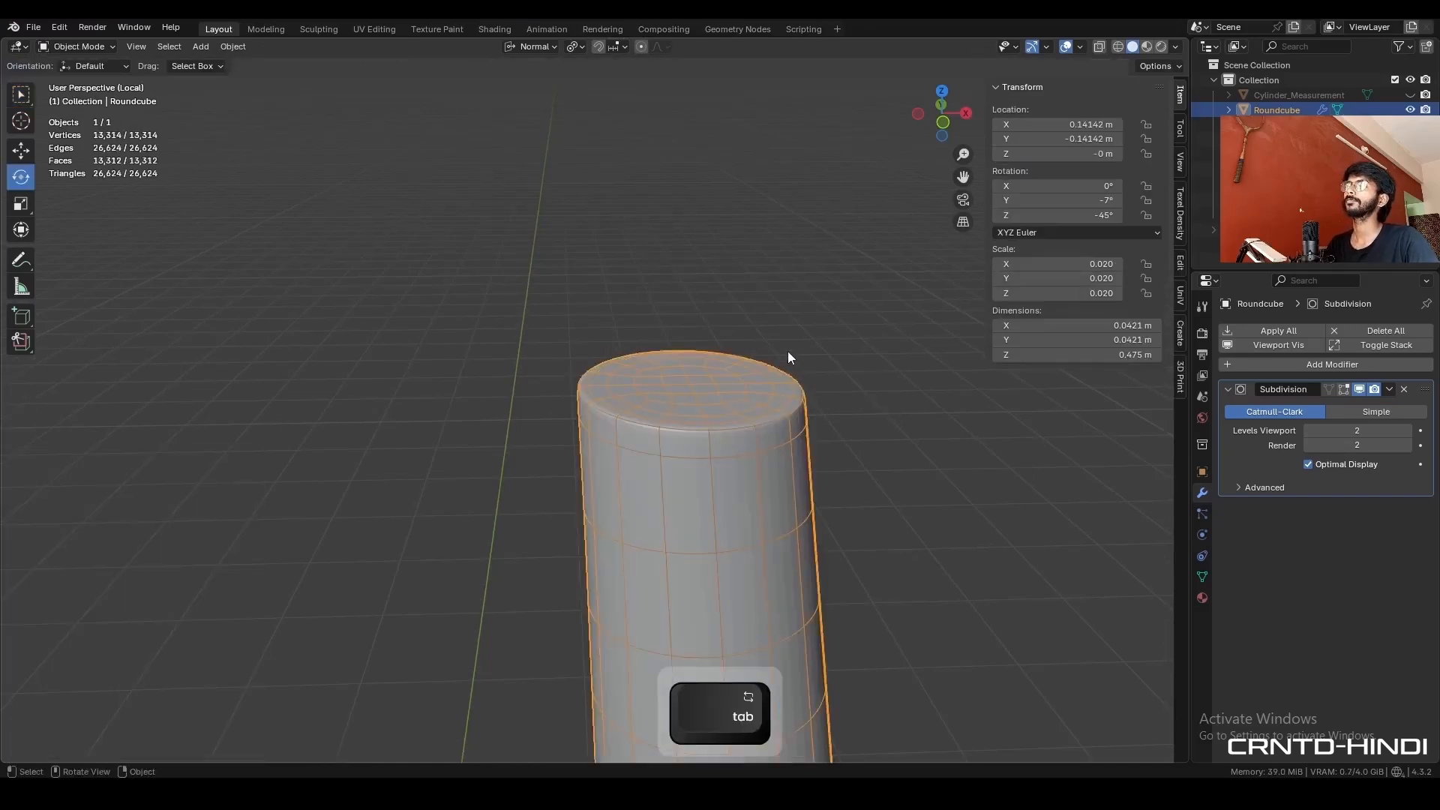
{"action": "key", "text": "alt+shift+z"}
{"action": "scroll", "coordinate": [727, 444], "scroll_direction": "down", "scroll_amount": 8}
{"action": "right_click", "coordinate": [621, 421]}
{"action": "left_click", "coordinate": [613, 438]}
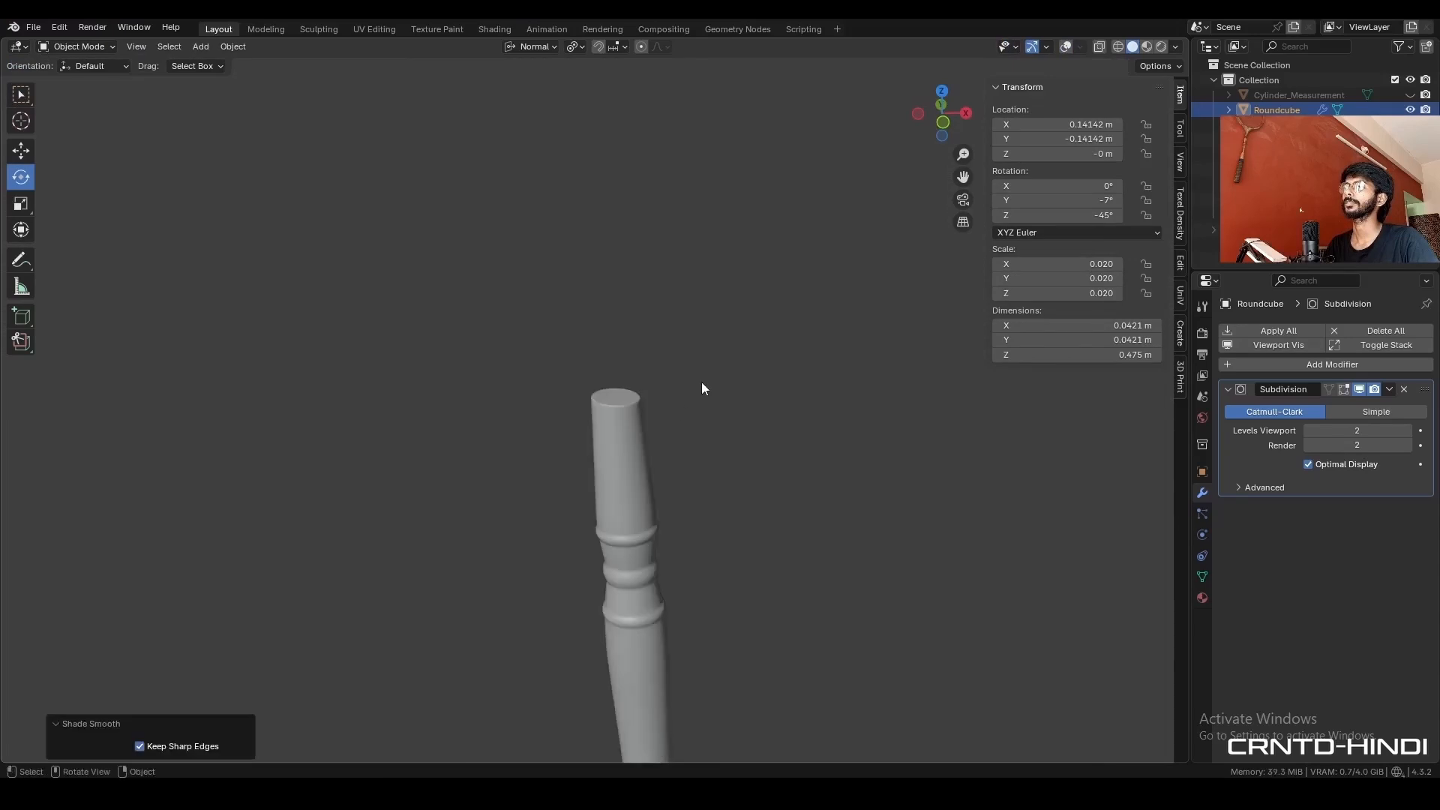
- Show the overlays again and select all the faces of the flat underside of the leg's foot
{"action": "middle_click_drag", "start_coordinate": [664, 534], "coordinate": [660, 264], "text": "shift"}
{"action": "scroll", "coordinate": [665, 393], "scroll_direction": "down", "scroll_amount": 5}
{"action": "middle_click_drag", "start_coordinate": [664, 393], "coordinate": [646, 300]}
{"action": "key", "text": "alt+shift+z"}
{"action": "scroll", "coordinate": [615, 551], "scroll_direction": "up", "scroll_amount": 12}
{"action": "key", "text": "Tab"}
{"action": "key", "text": "3"}
{"action": "left_click", "coordinate": [523, 285]}
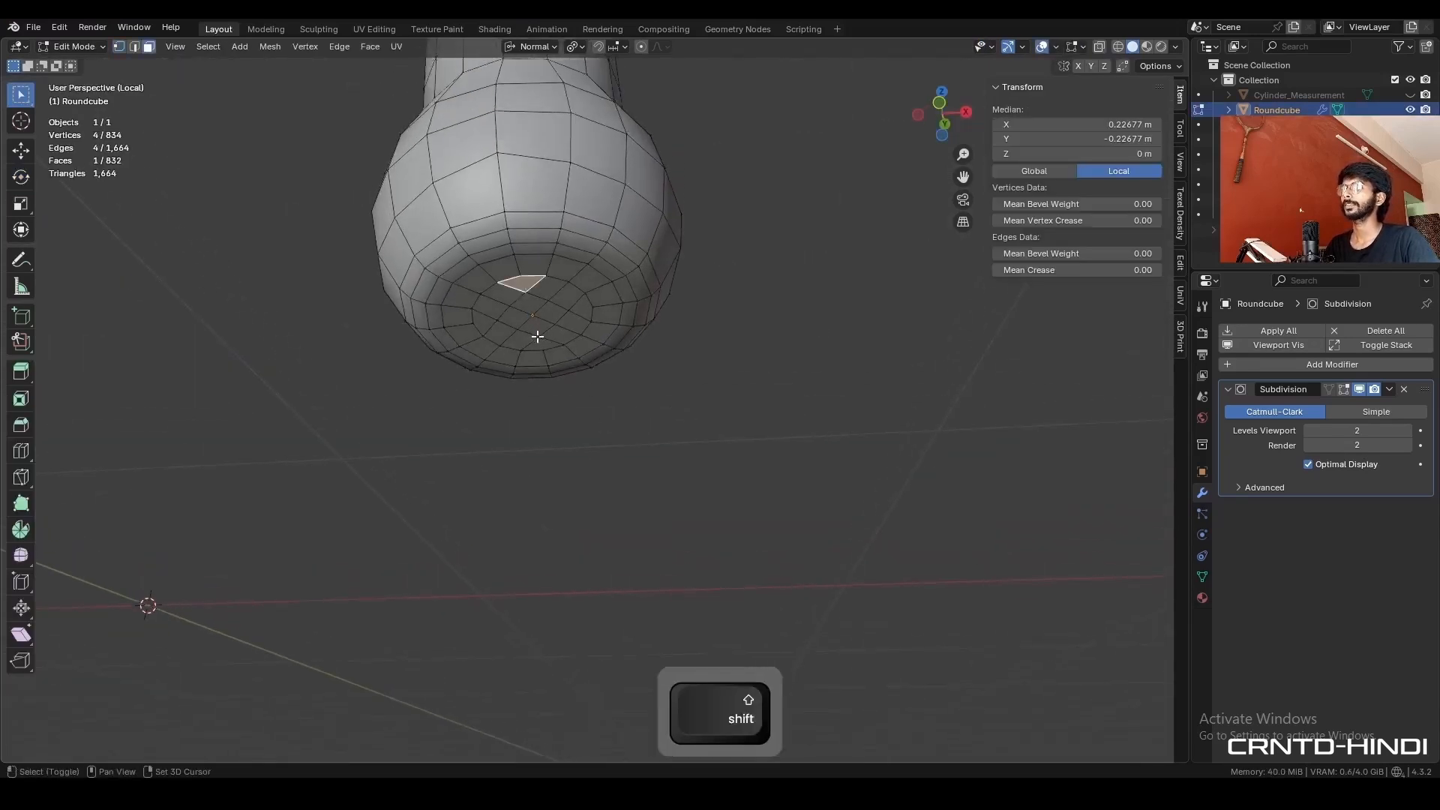
{"action": "left_click", "coordinate": [542, 343], "text": "ctrl+shift"}
{"action": "key", "text": "ctrl+KP_Add"}
{"action": "key", "text": "ctrl+KP_Add"}
{"action": "key", "text": "ctrl+KP_Add"}
{"action": "key", "text": "ctrl+KP_Add"}
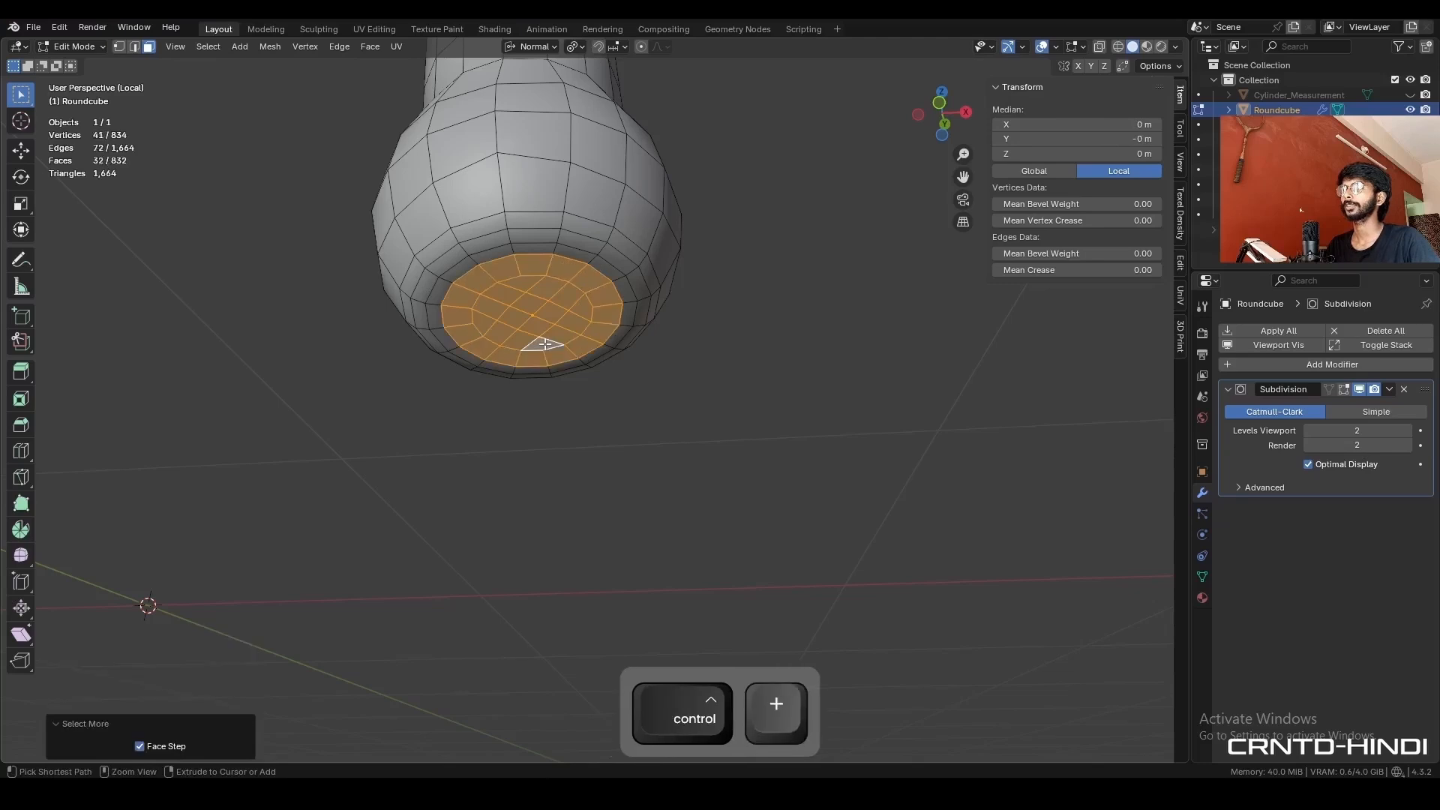
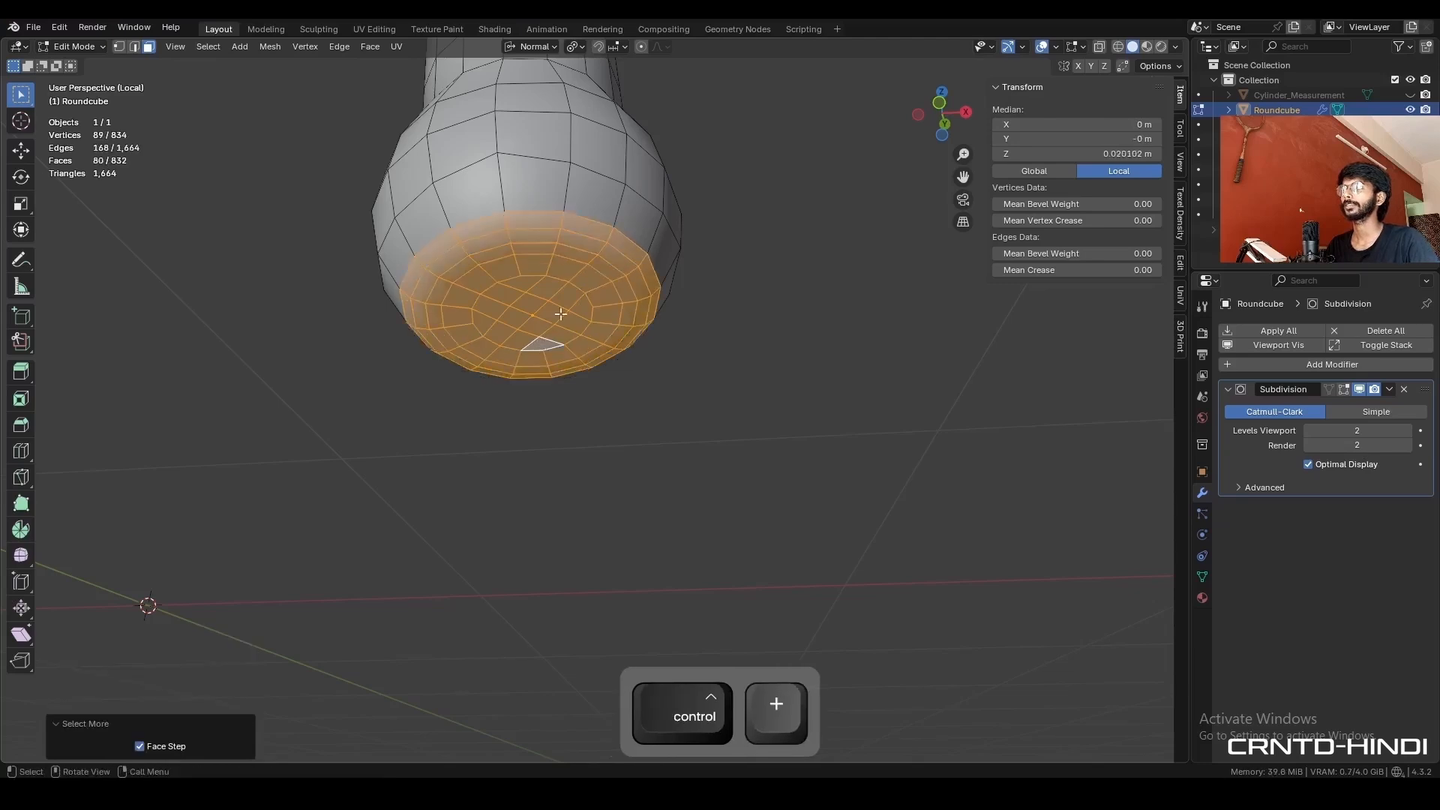
- Extrude the selected underside faces of the leg's foot about 0.0055 m downward along their normal
{"action": "left_click", "coordinate": [21, 151]}
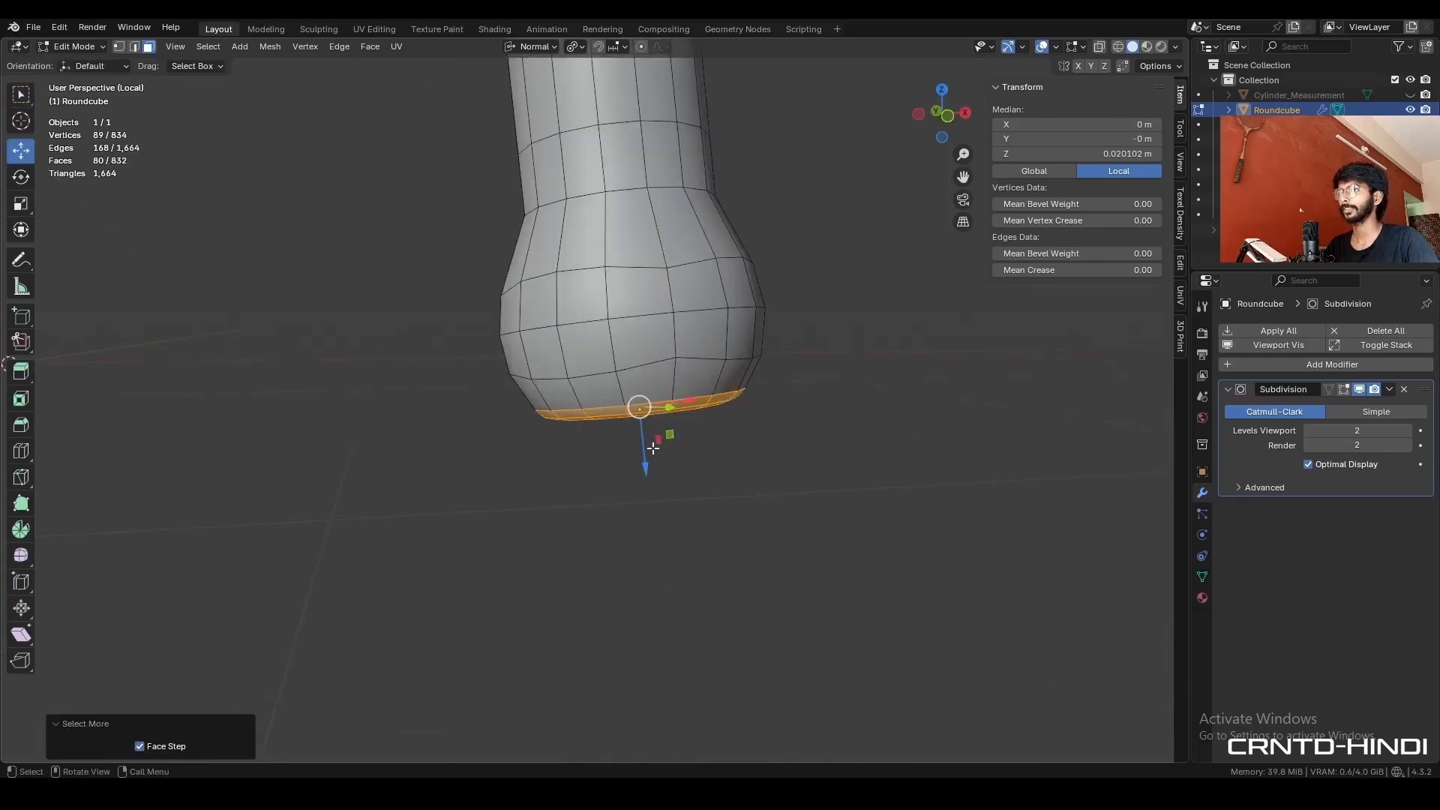
{"action": "key", "text": "e"}
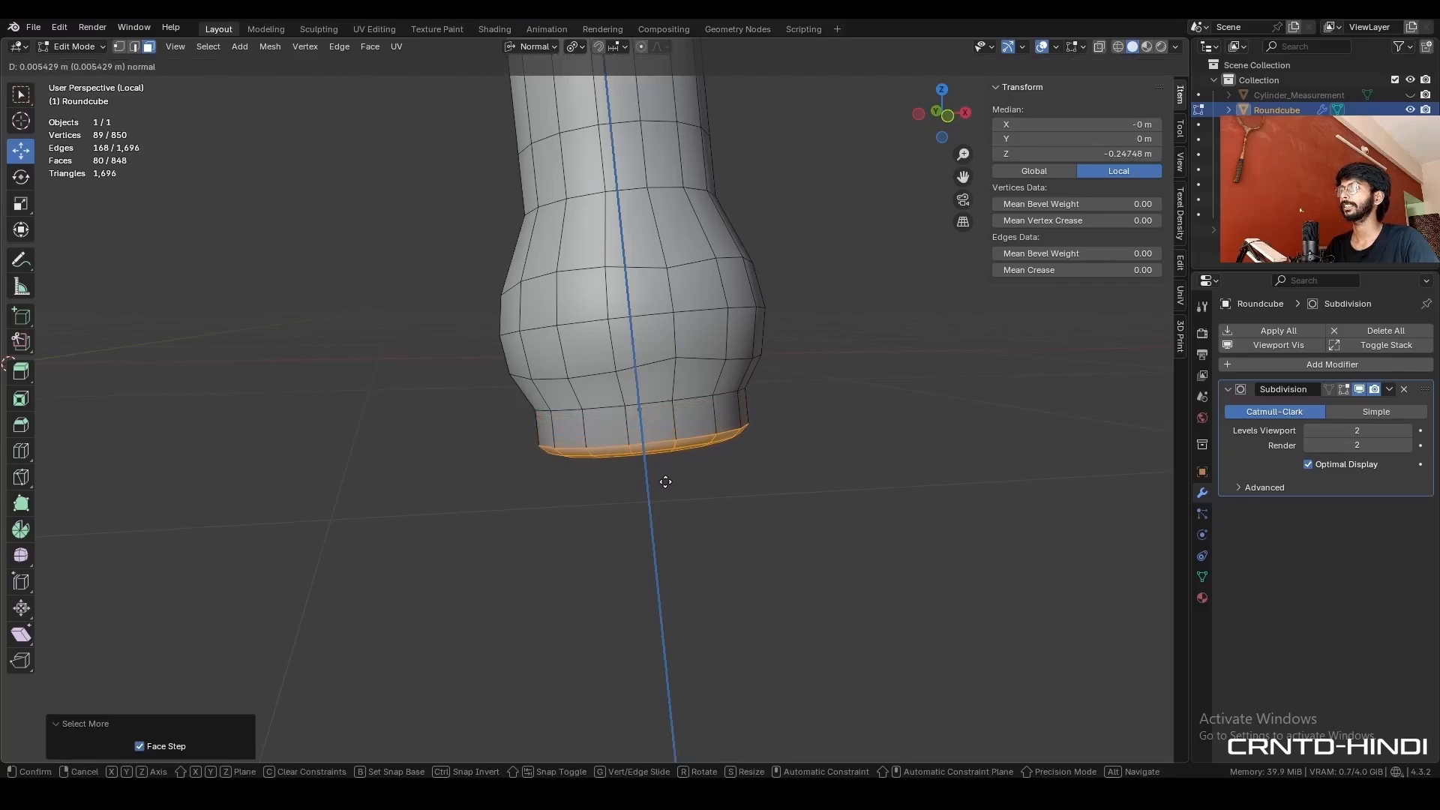
{"action": "left_click", "coordinate": [672, 482]}
{"action": "middle_click_drag", "start_coordinate": [772, 369], "coordinate": [774, 395], "text": "shift"}
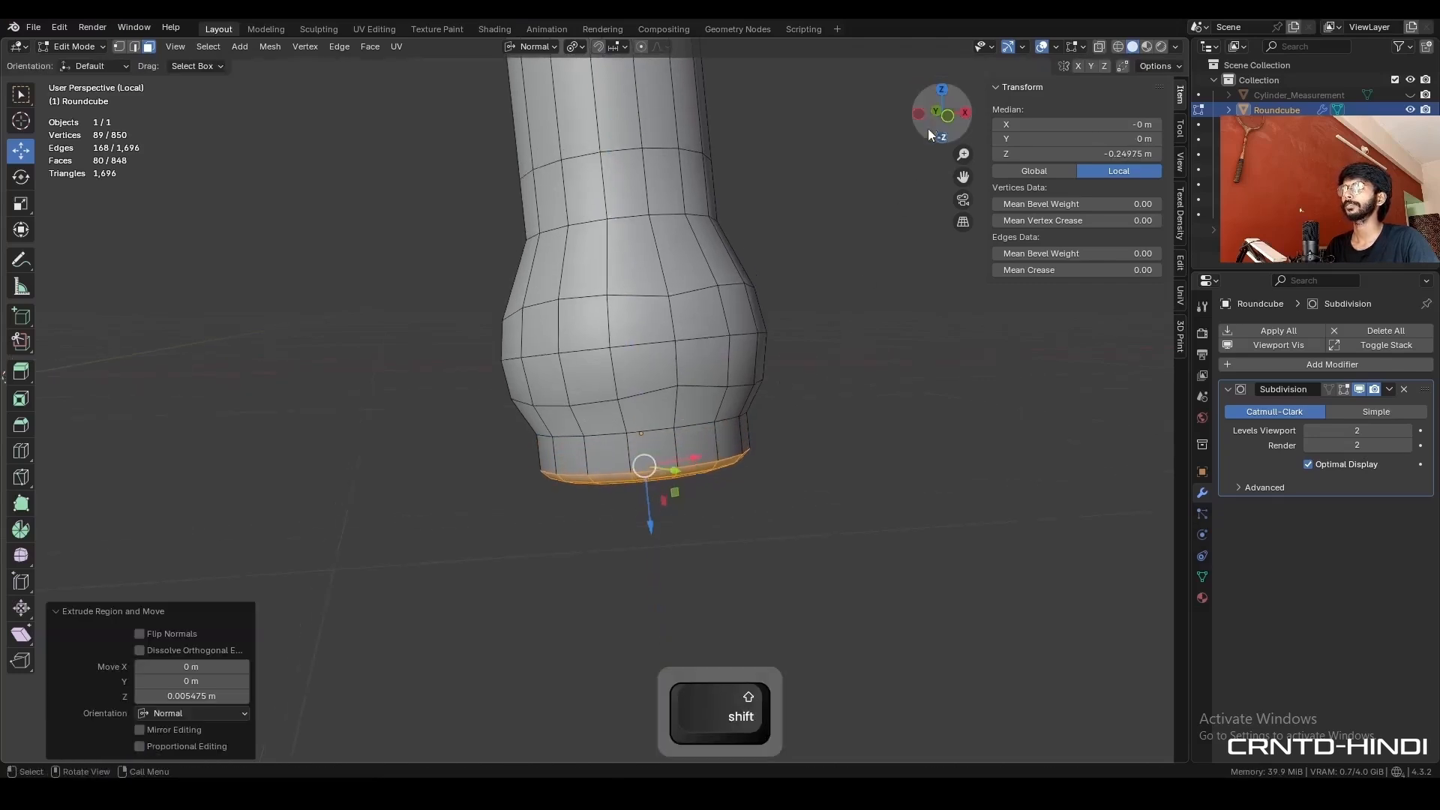
- Knife a straight horizontal cut through the whole foot at floor level in the front view
{"action": "left_click", "coordinate": [948, 116]}
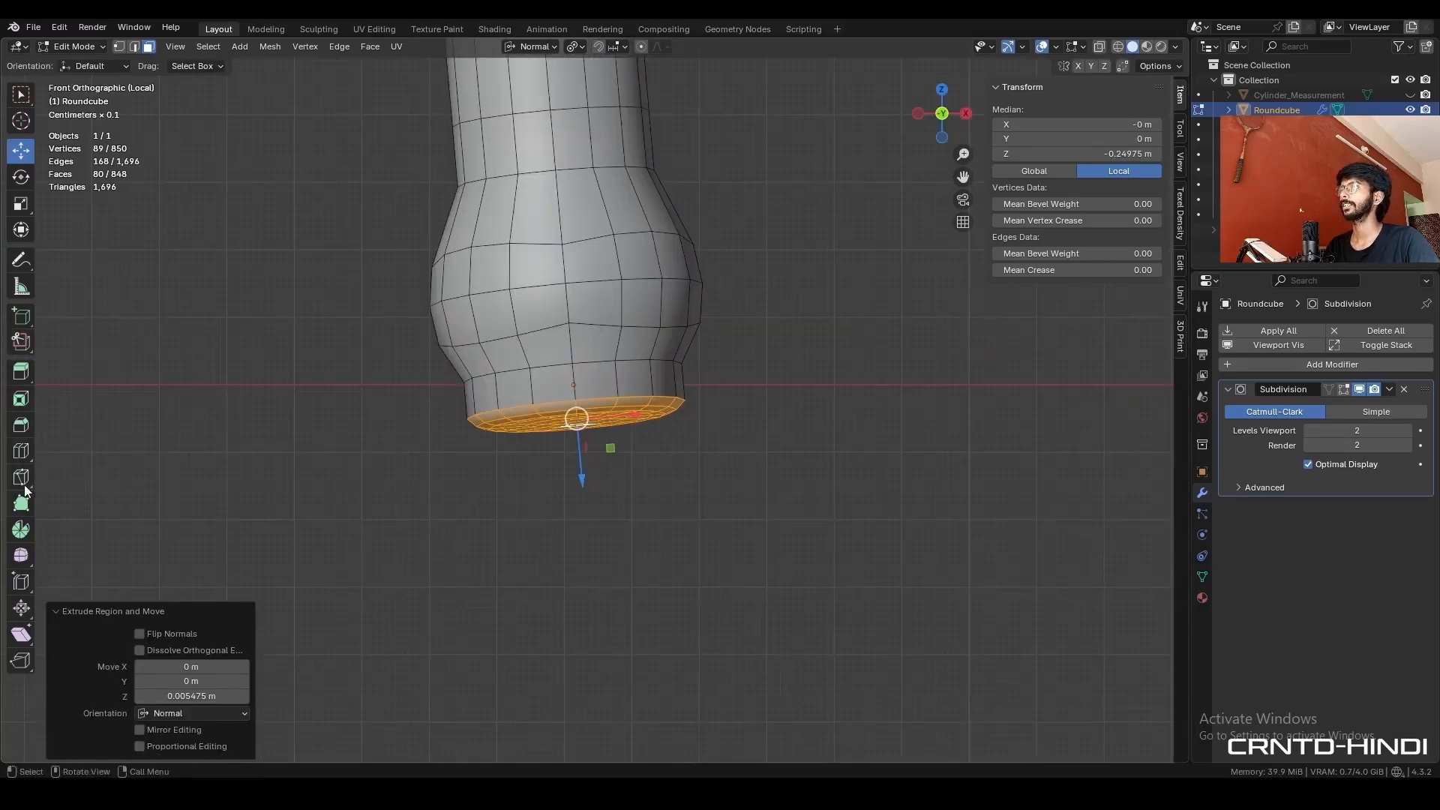
{"action": "left_click", "coordinate": [21, 478]}
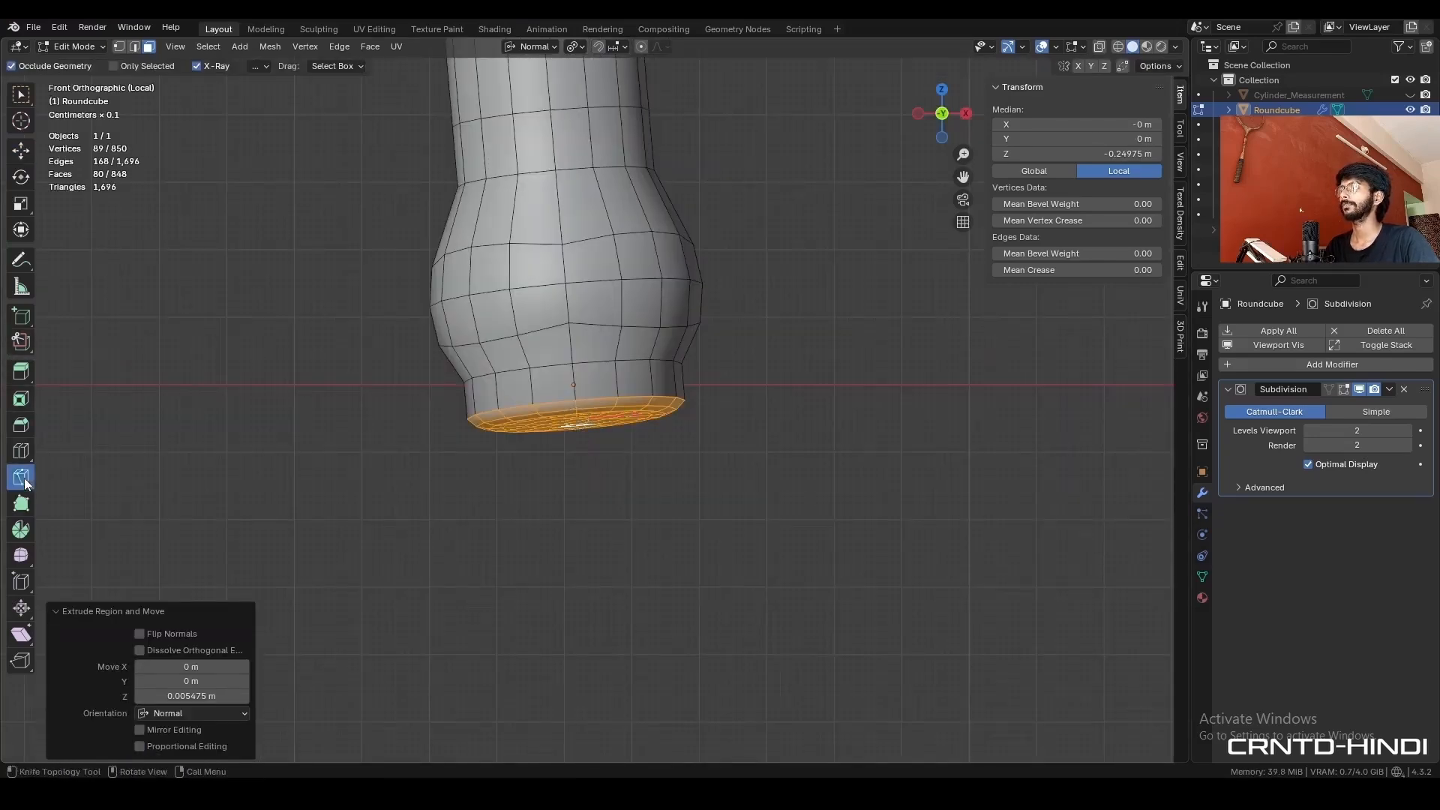
{"action": "left_click", "coordinate": [654, 363]}
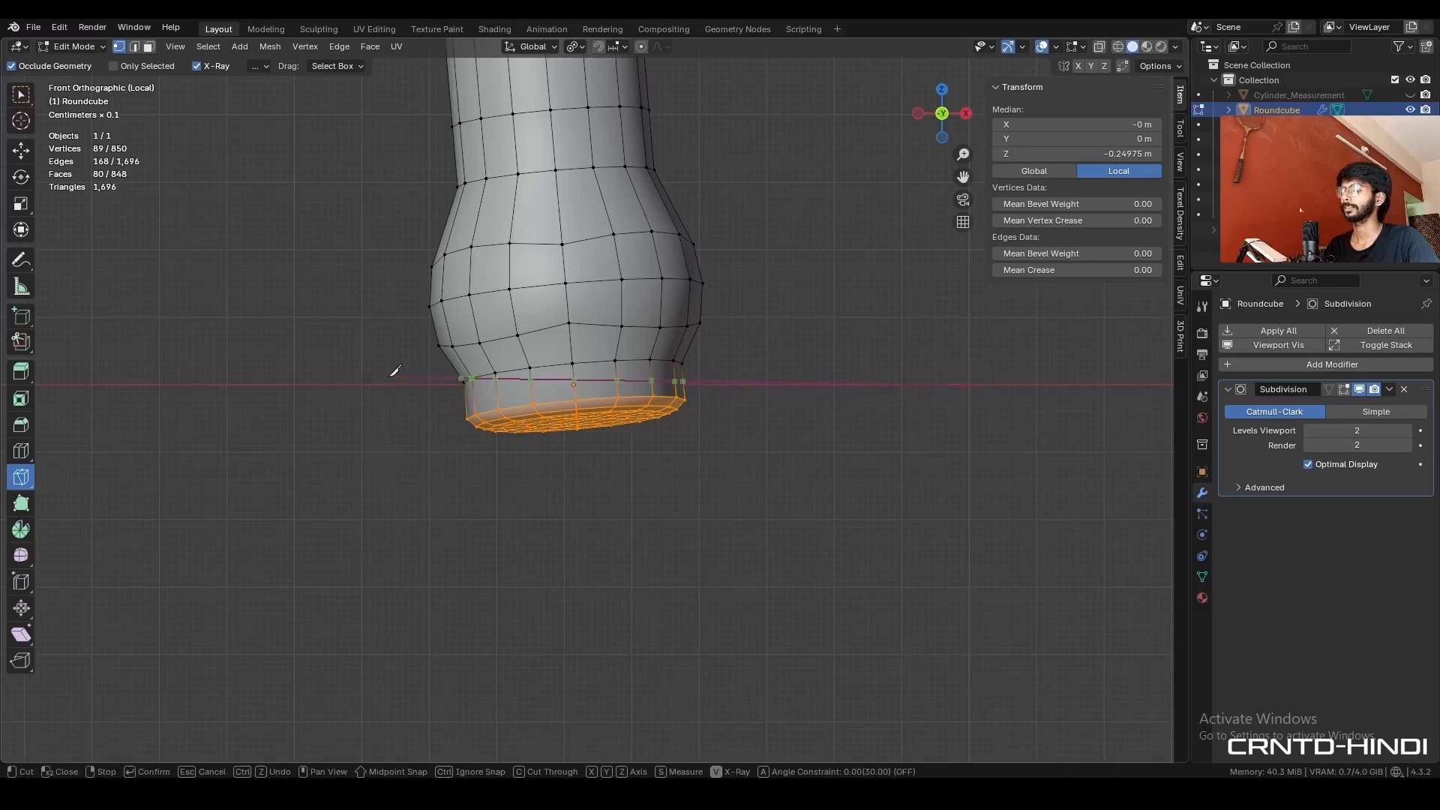
{"action": "key", "text": "c"}
{"action": "key", "text": "x"}
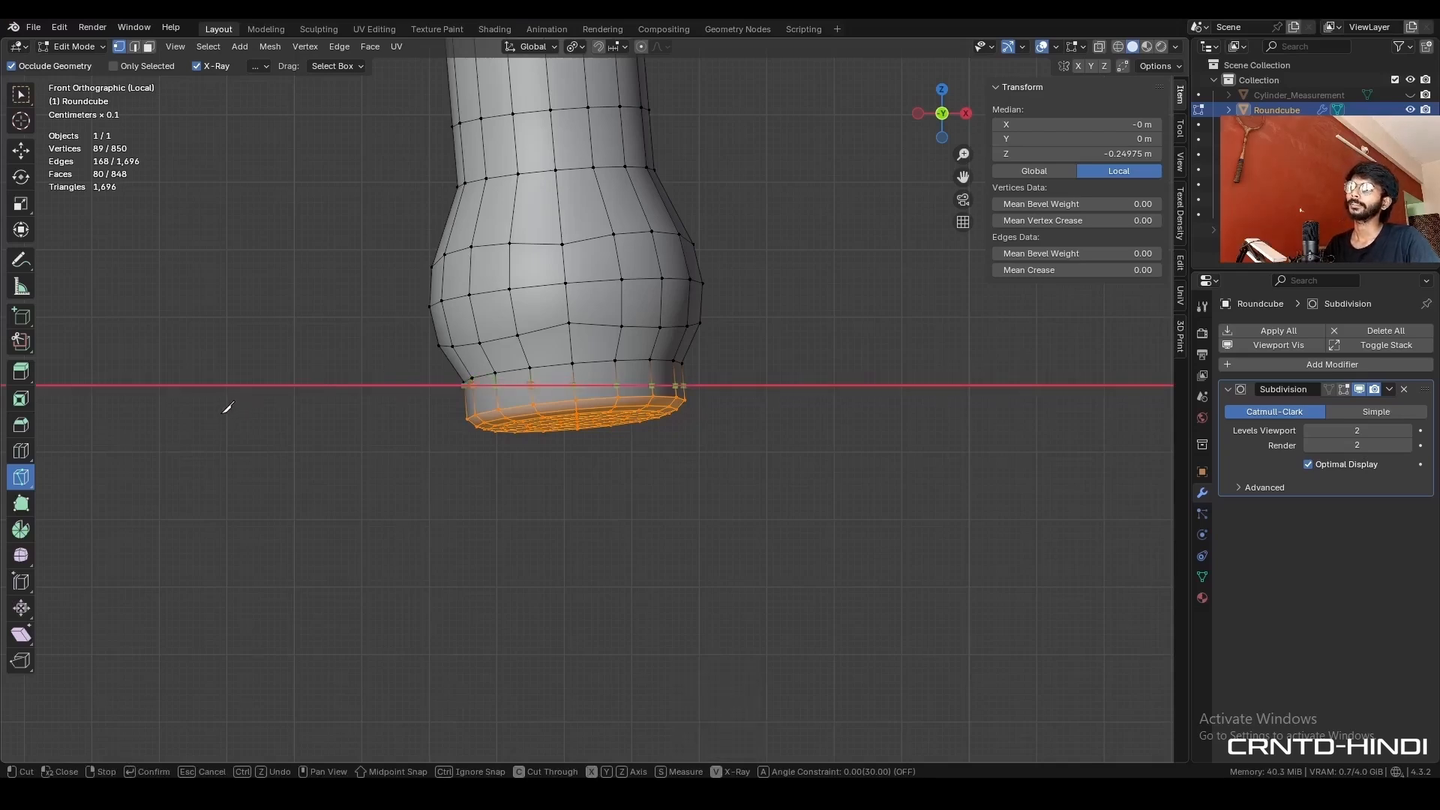
{"action": "left_click", "coordinate": [227, 408]}
{"action": "key", "text": "space"}
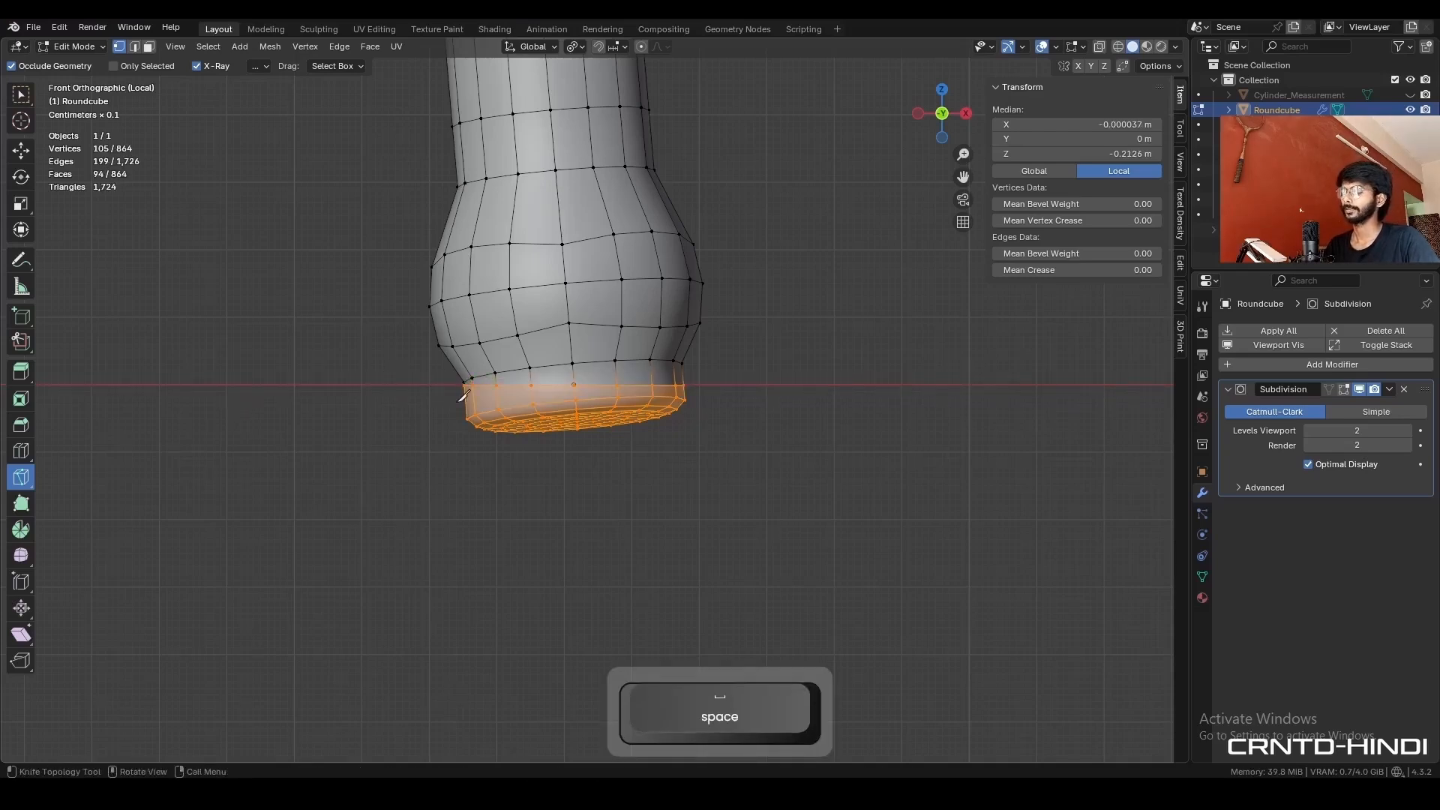
- Delete all the foot's faces below the floor-level cut, including the leftover strip
{"action": "key", "text": "c"}
{"action": "key", "text": "x"}
{"action": "left_click", "coordinate": [717, 400]}
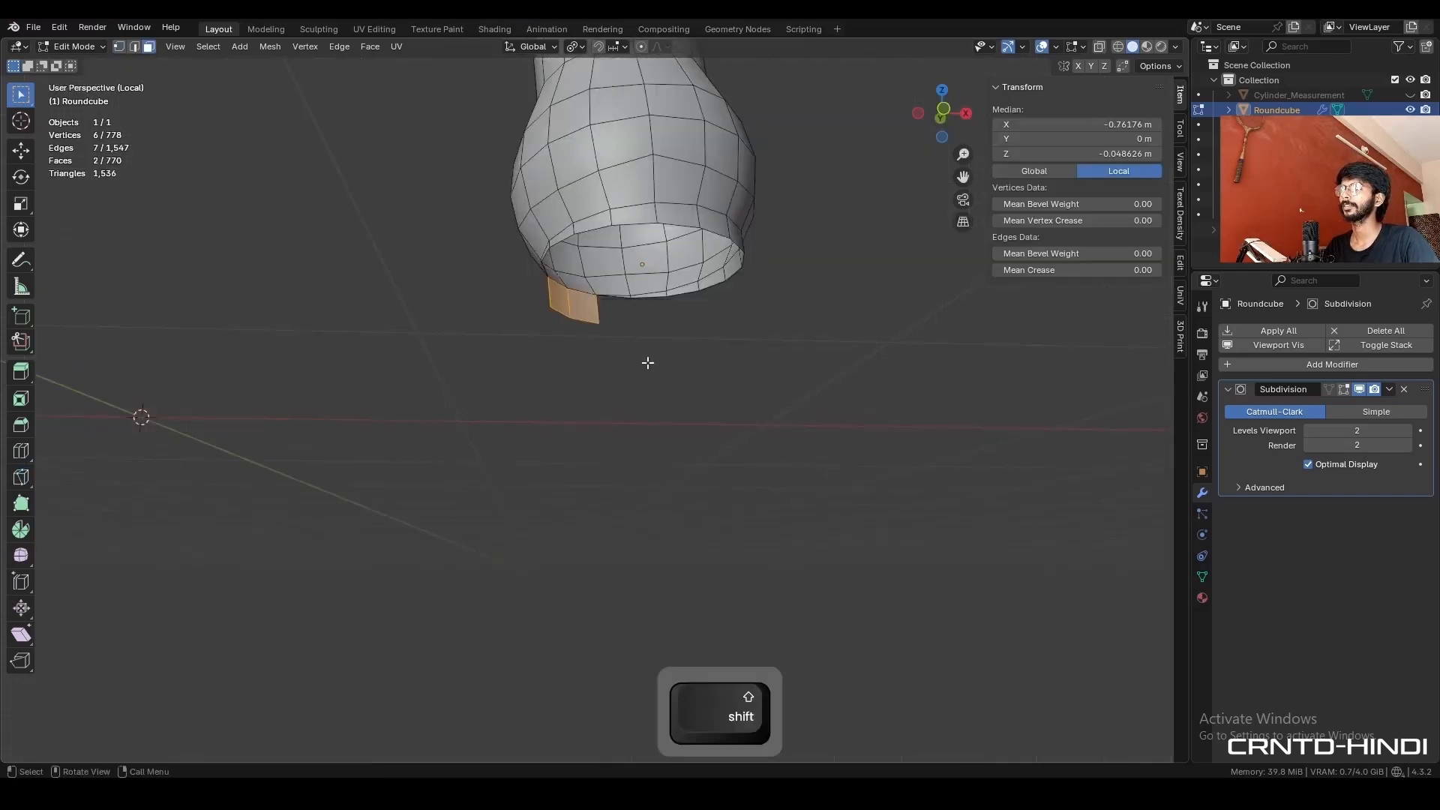
{"action": "key", "text": "x"}
{"action": "left_click", "coordinate": [643, 366]}
- Dissolve the edge loop just above the foot's open bottom rim
{"action": "middle_click_drag", "start_coordinate": [648, 339], "coordinate": [655, 361]}
{"action": "key", "text": "2"}
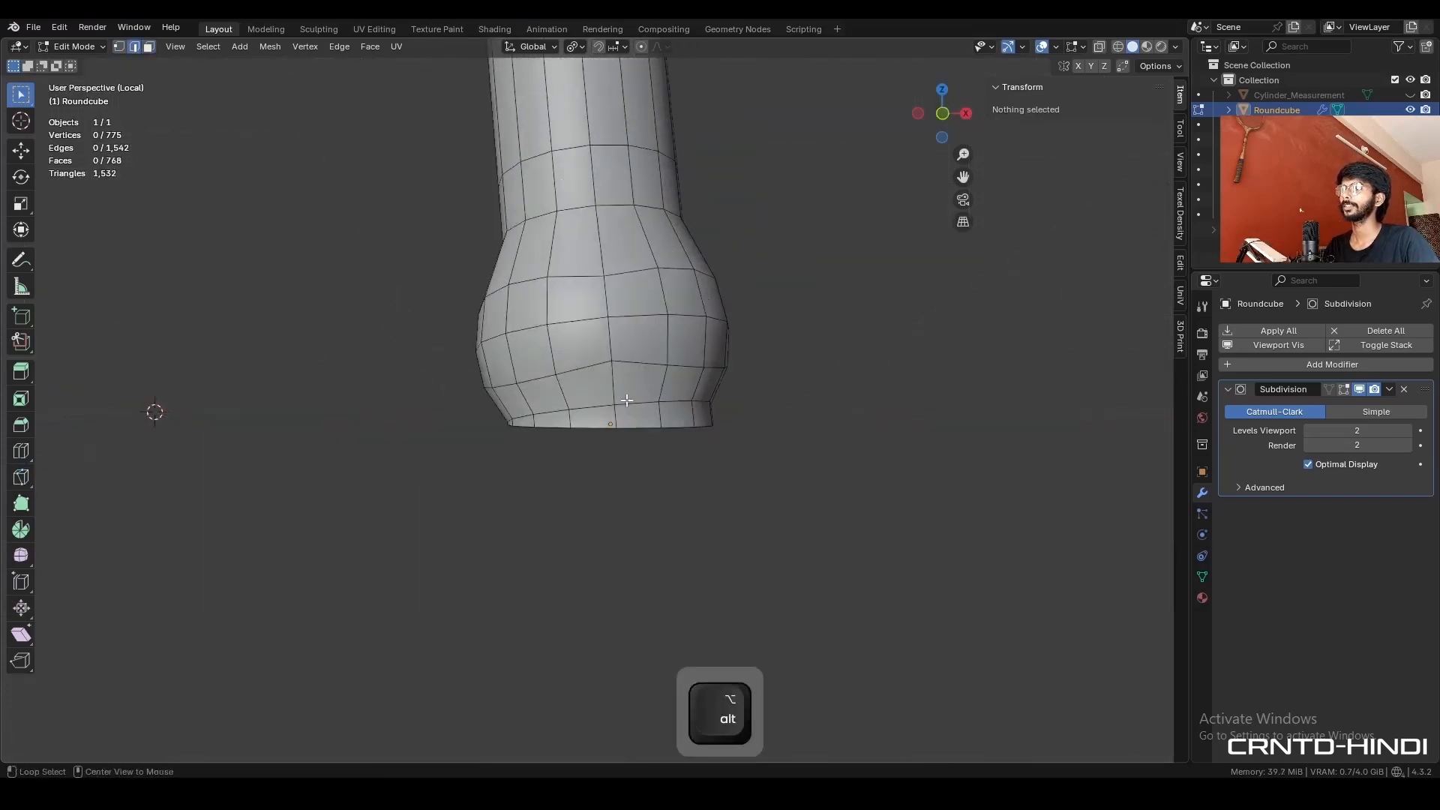
{"action": "left_click", "coordinate": [636, 402], "text": "alt"}
{"action": "key", "text": "ctrl+x"}
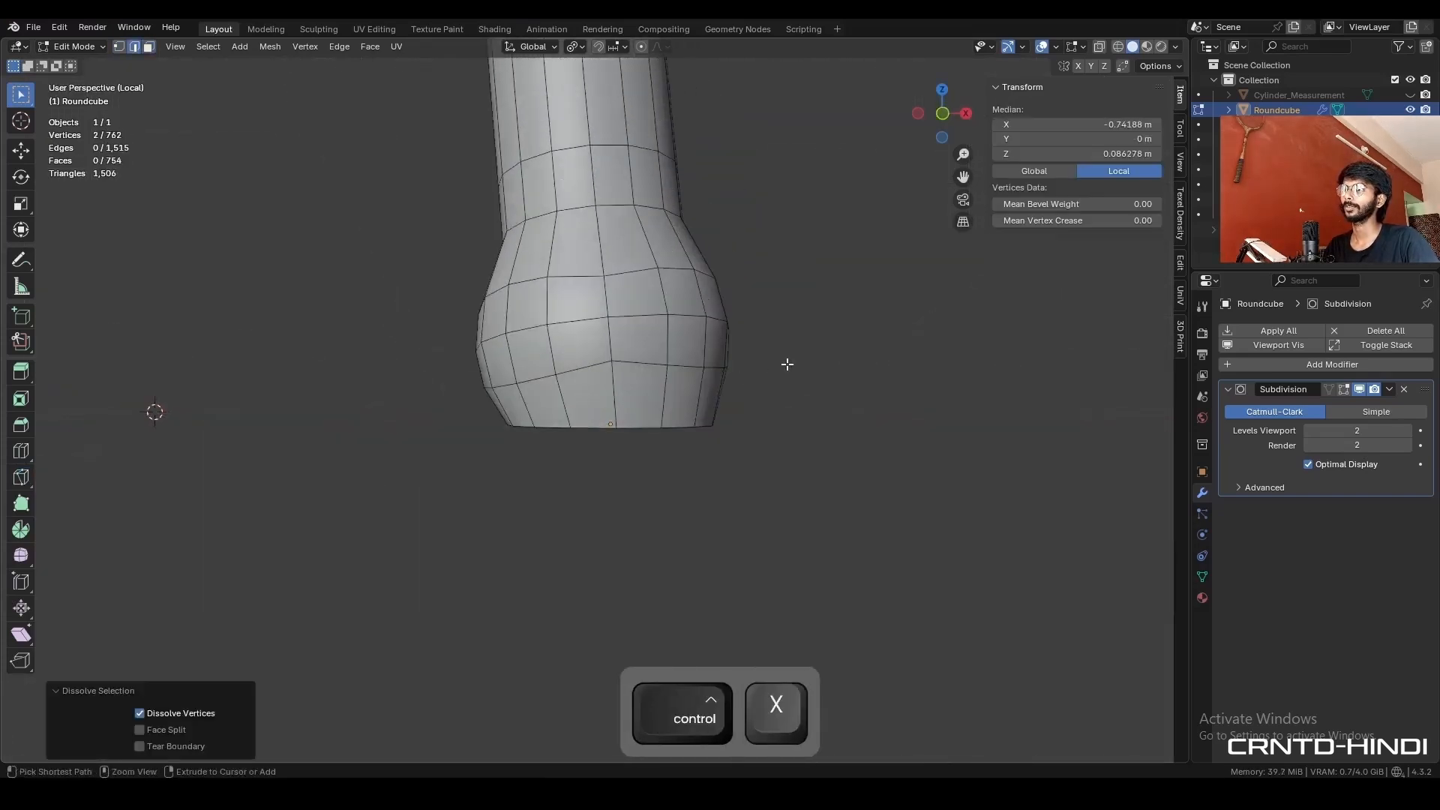
- Fill the foot's open bottom rim with a face and inset it by about 0.196 m
{"action": "middle_click_drag", "start_coordinate": [788, 363], "coordinate": [731, 431], "text": "shift"}
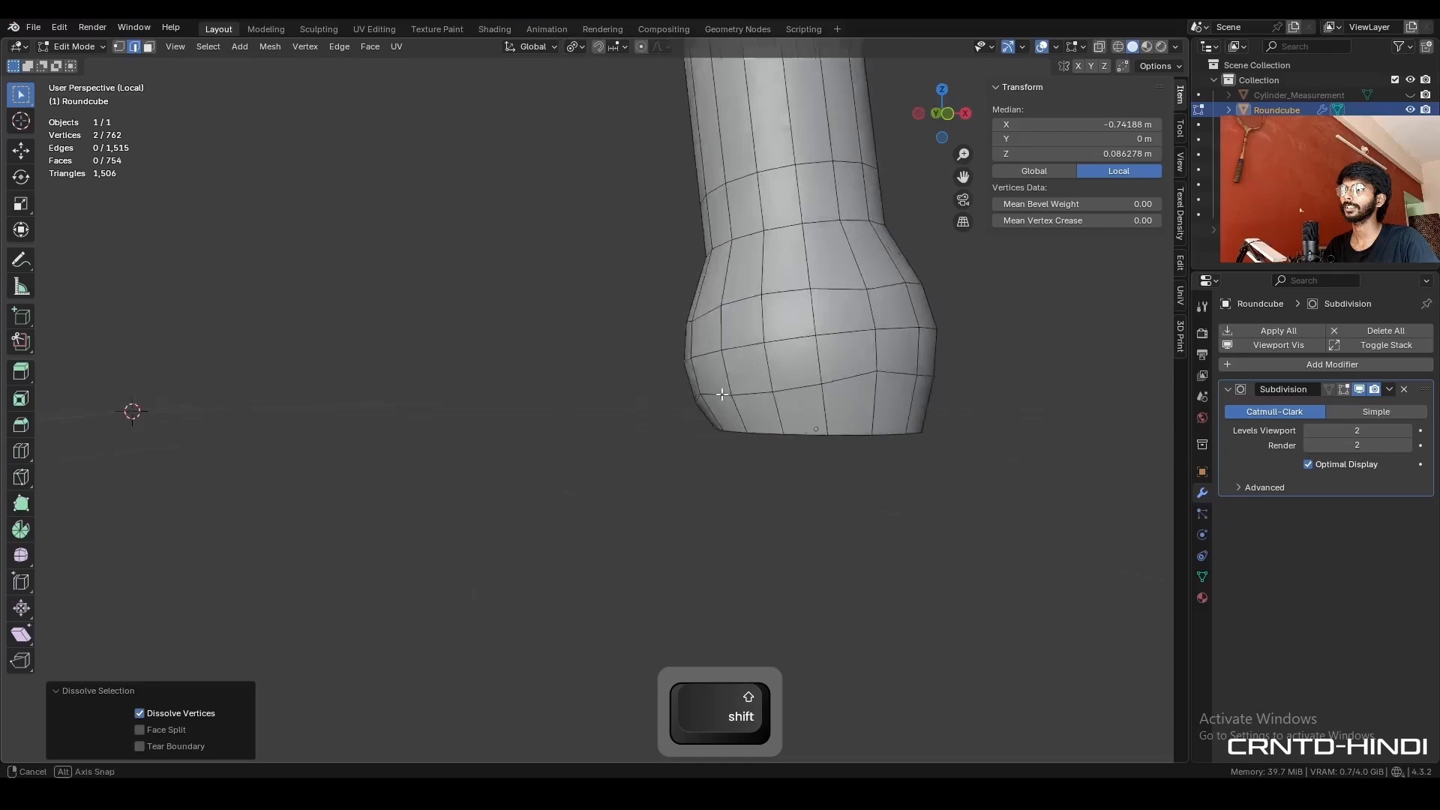
{"action": "left_click", "coordinate": [731, 436], "text": "alt"}
{"action": "key", "text": "f"}
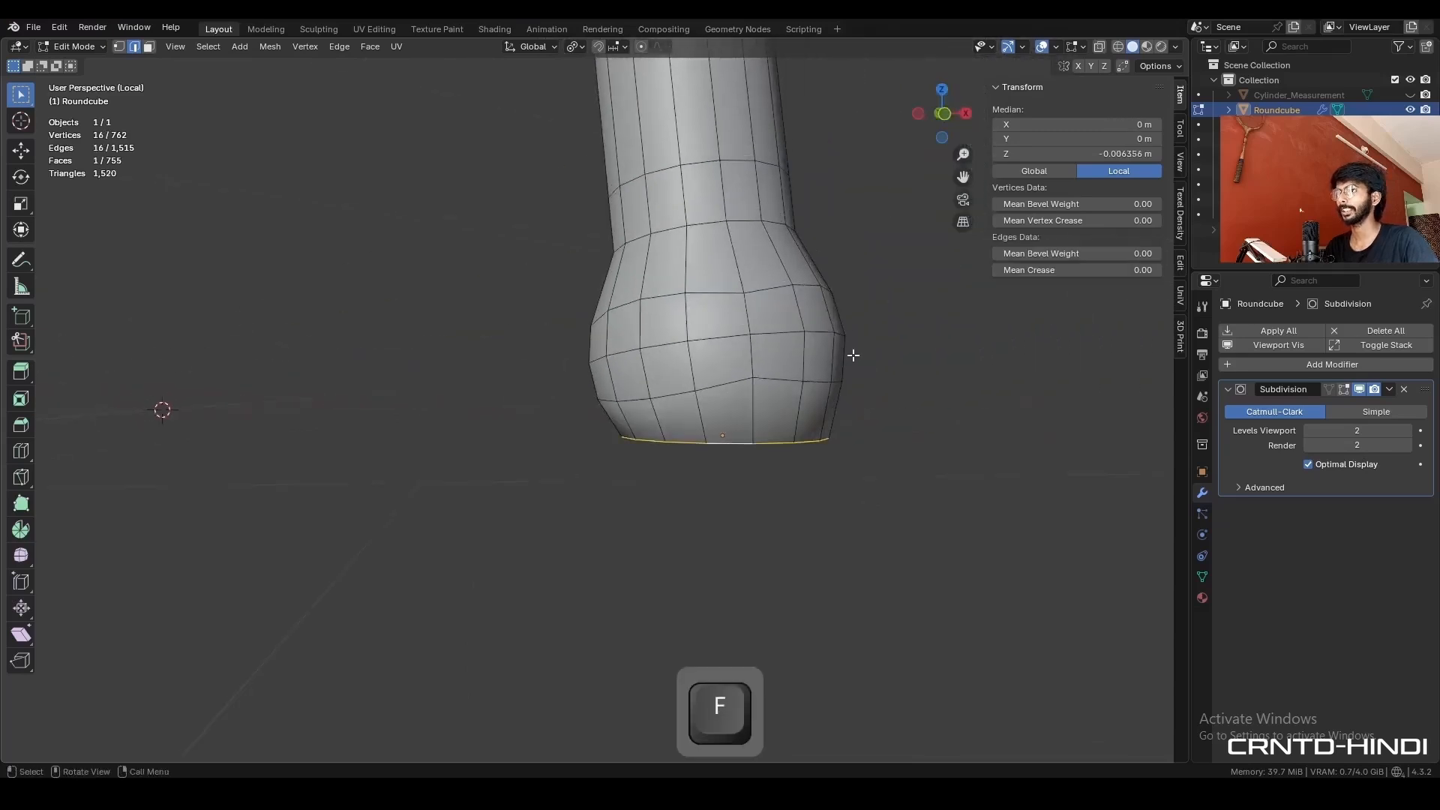
{"action": "middle_click_drag", "start_coordinate": [852, 354], "coordinate": [858, 294]}
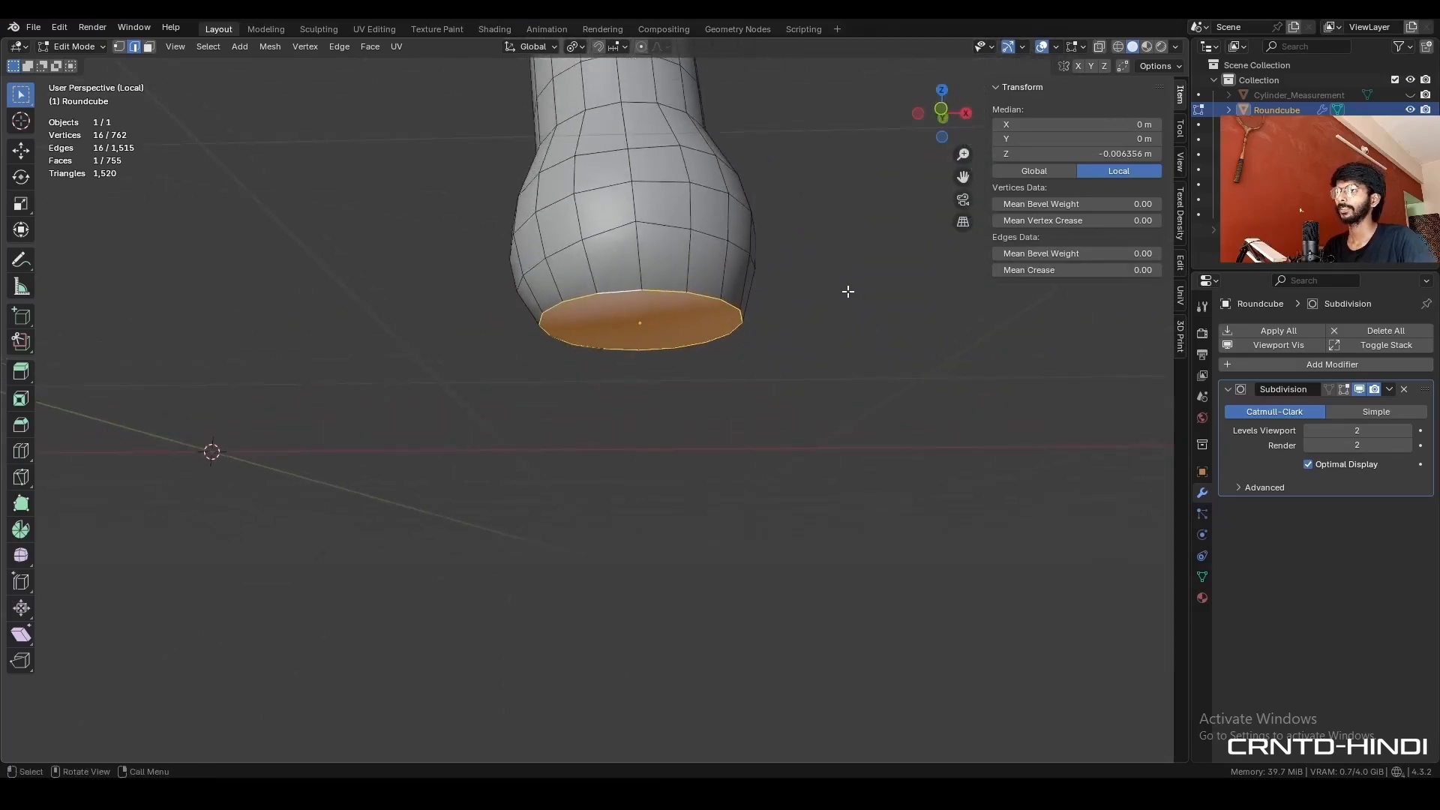
{"action": "key", "text": "i"}
{"action": "left_click", "coordinate": [803, 297]}
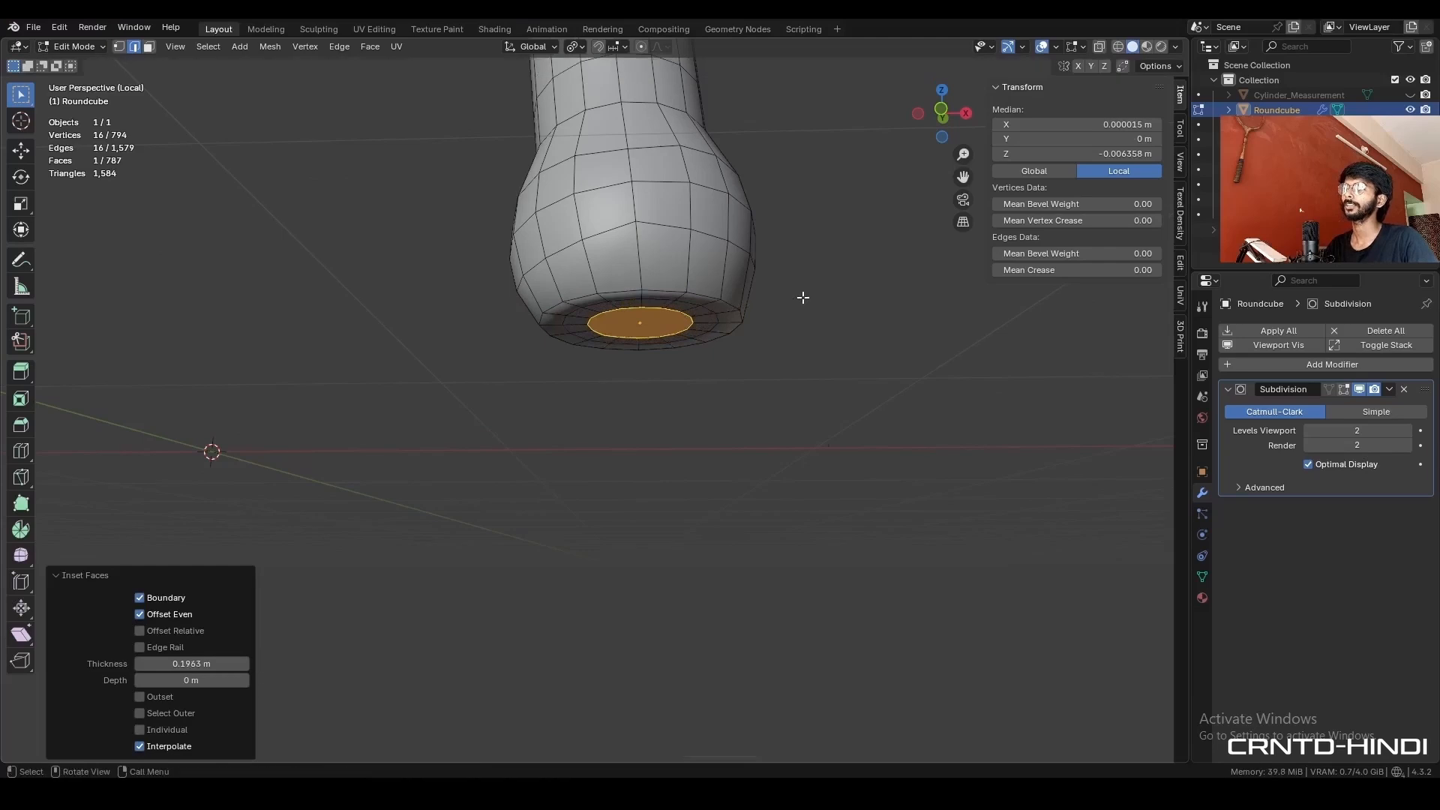
- Replace the inset bottom face with a Grid Fill using a span of 4 and an offset of 0
{"action": "key", "text": "x"}
{"action": "left_click", "coordinate": [802, 297]}
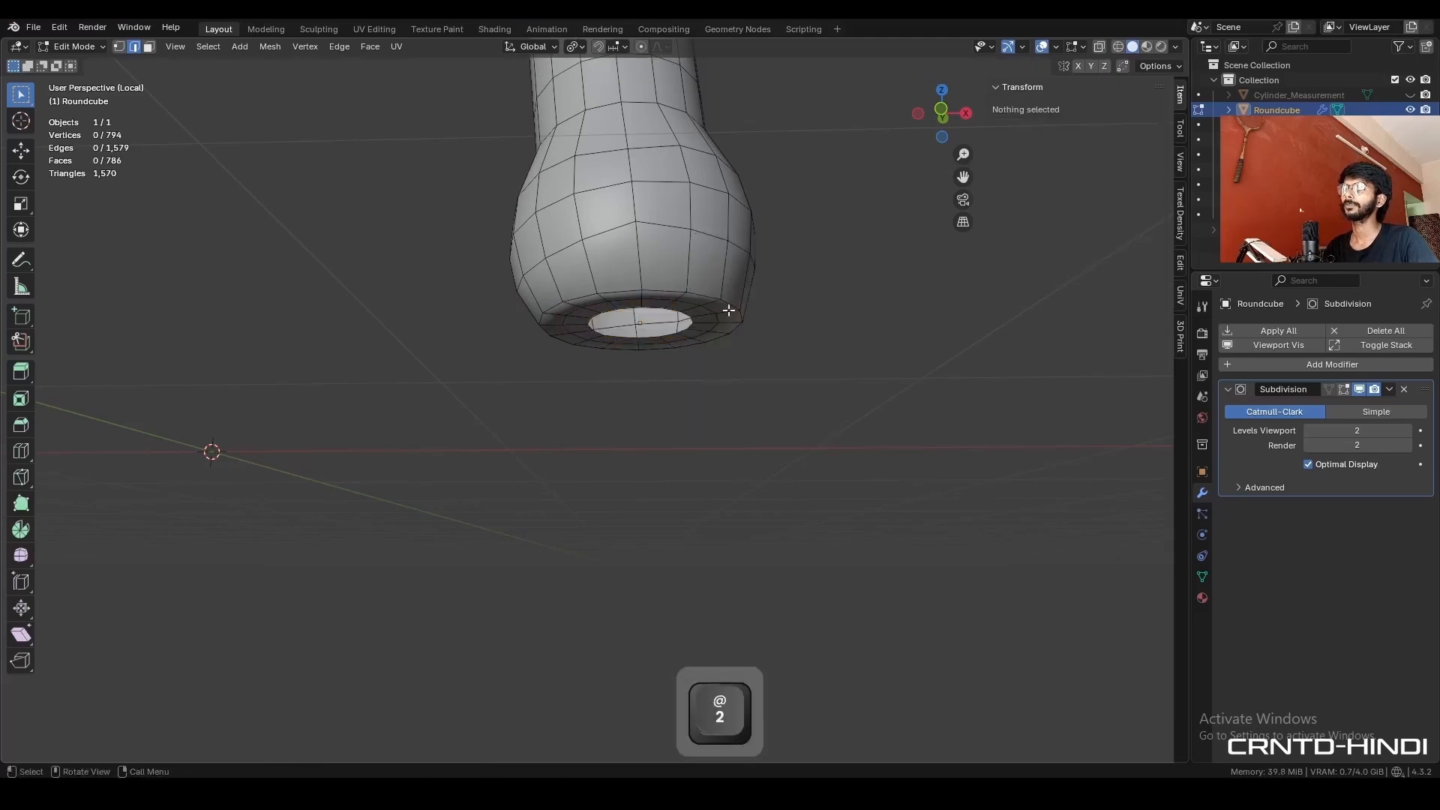
{"action": "left_click", "coordinate": [680, 310], "text": "alt"}
{"action": "left_click", "coordinate": [371, 46]}
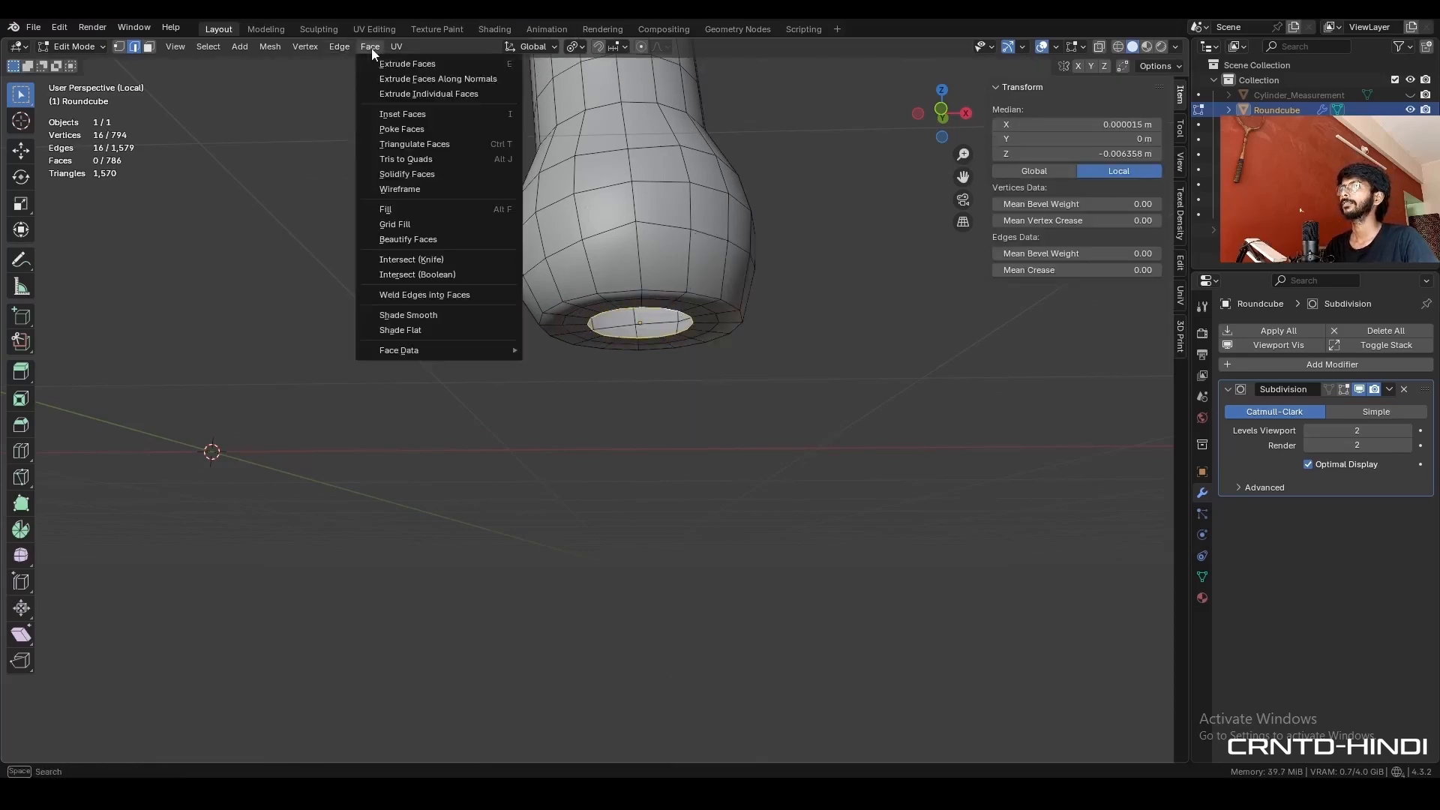
{"action": "left_click", "coordinate": [394, 224]}
{"action": "middle_click_drag", "start_coordinate": [623, 268], "coordinate": [499, 405]}
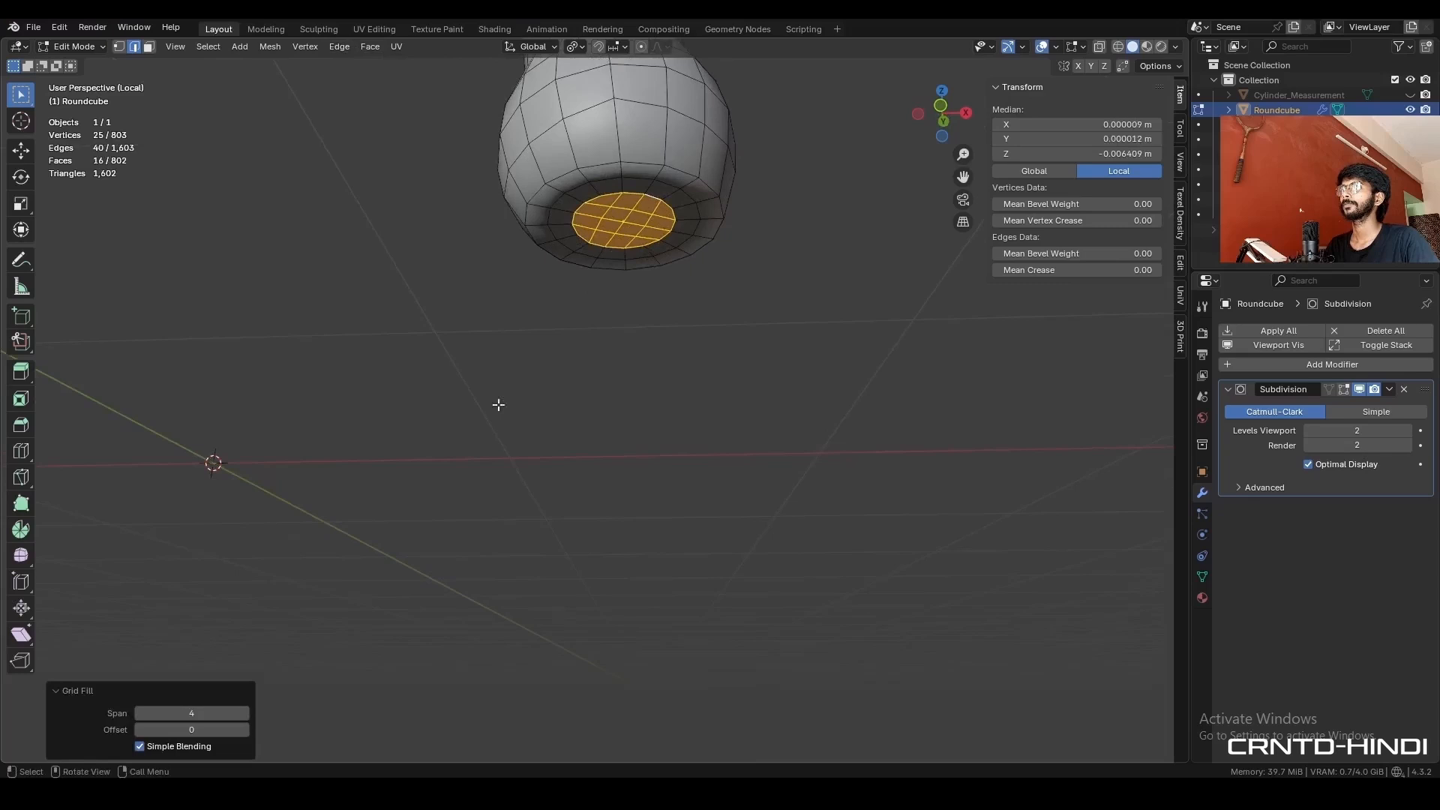
{"action": "left_click", "coordinate": [244, 730]}
{"action": "left_click", "coordinate": [140, 730]}
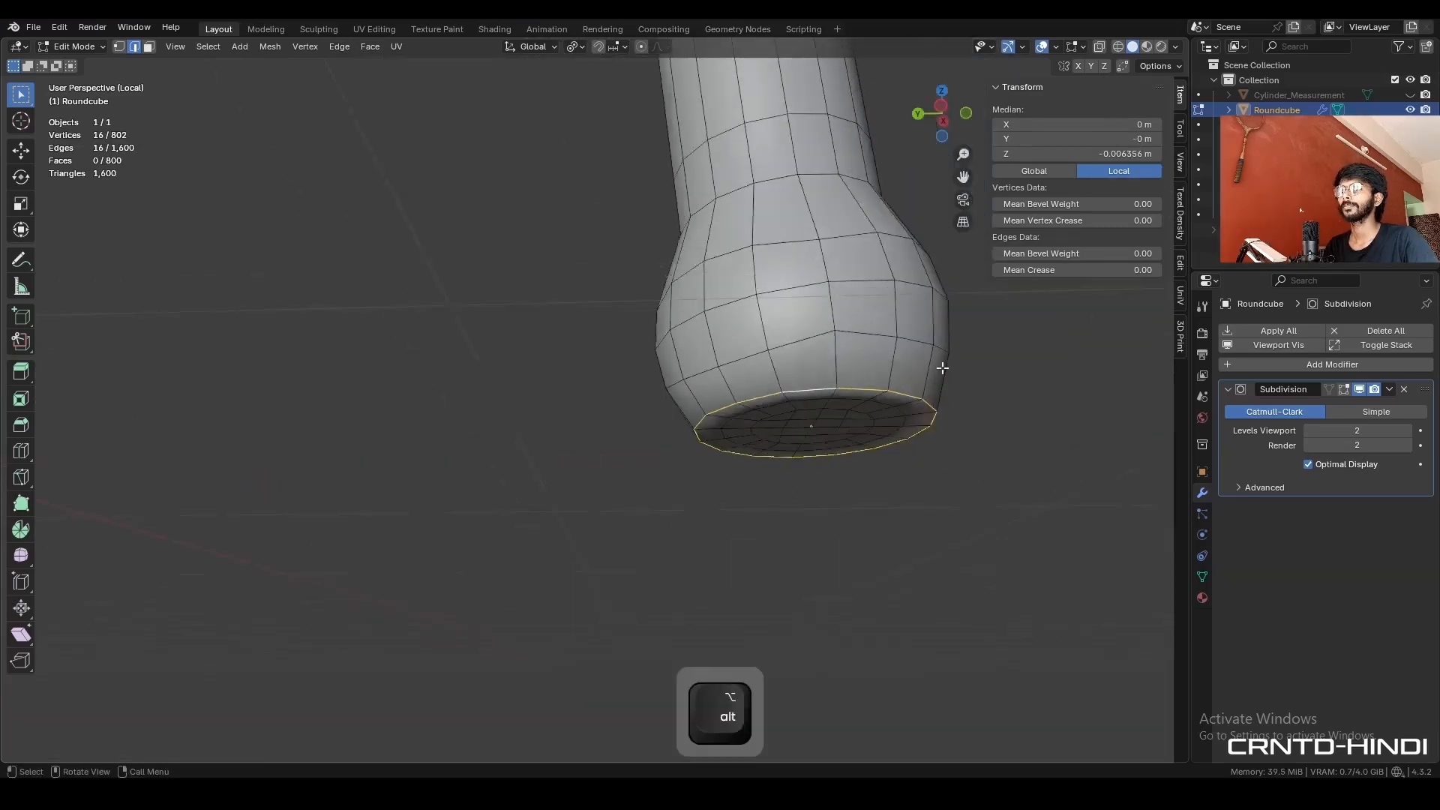
- Bevel the outer edge loop of the foot's underside with 2 segments and a shape of 1.000
{"action": "middle_click_drag", "start_coordinate": [981, 379], "coordinate": [794, 344]}
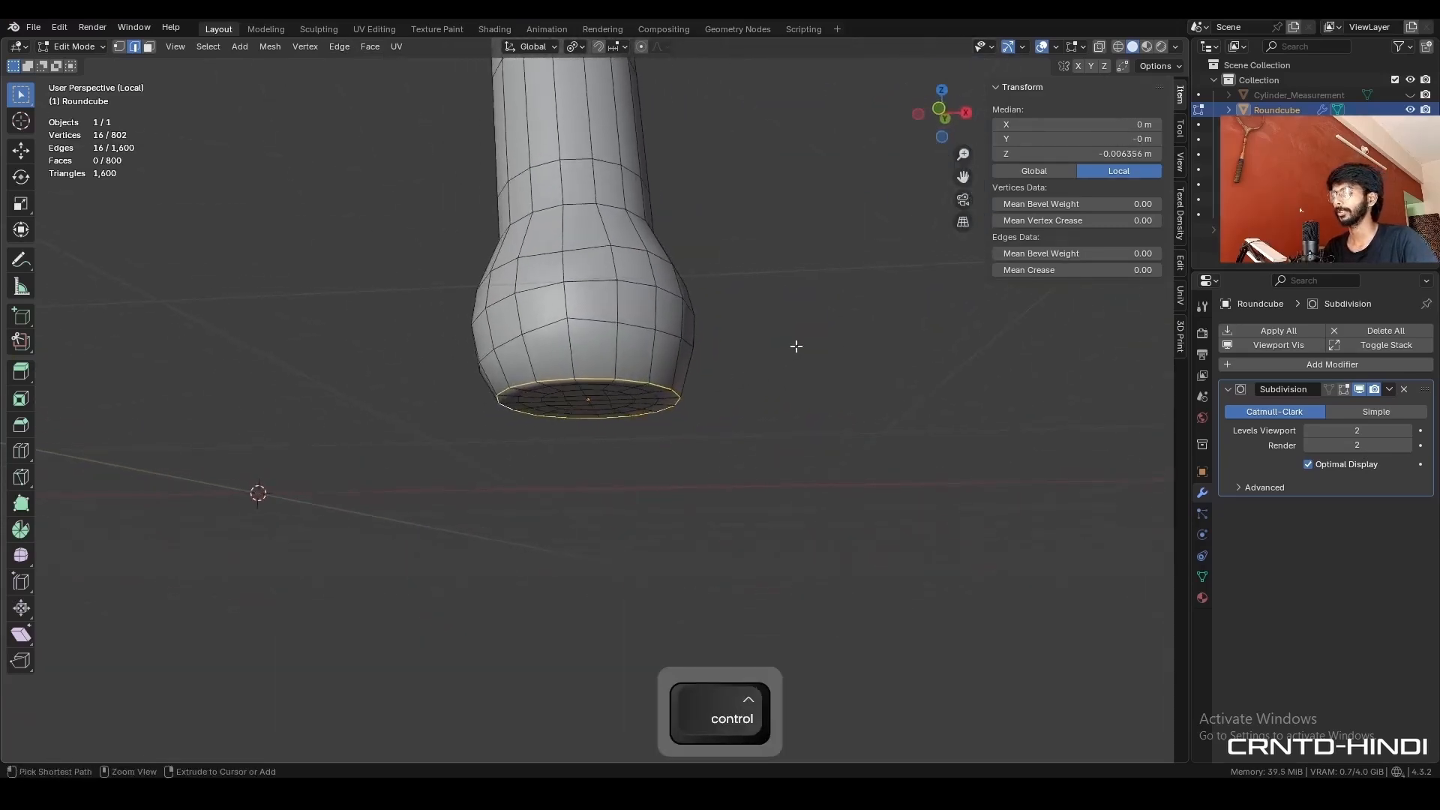
{"action": "key", "text": "ctrl+b"}
{"action": "left_click", "coordinate": [810, 337]}
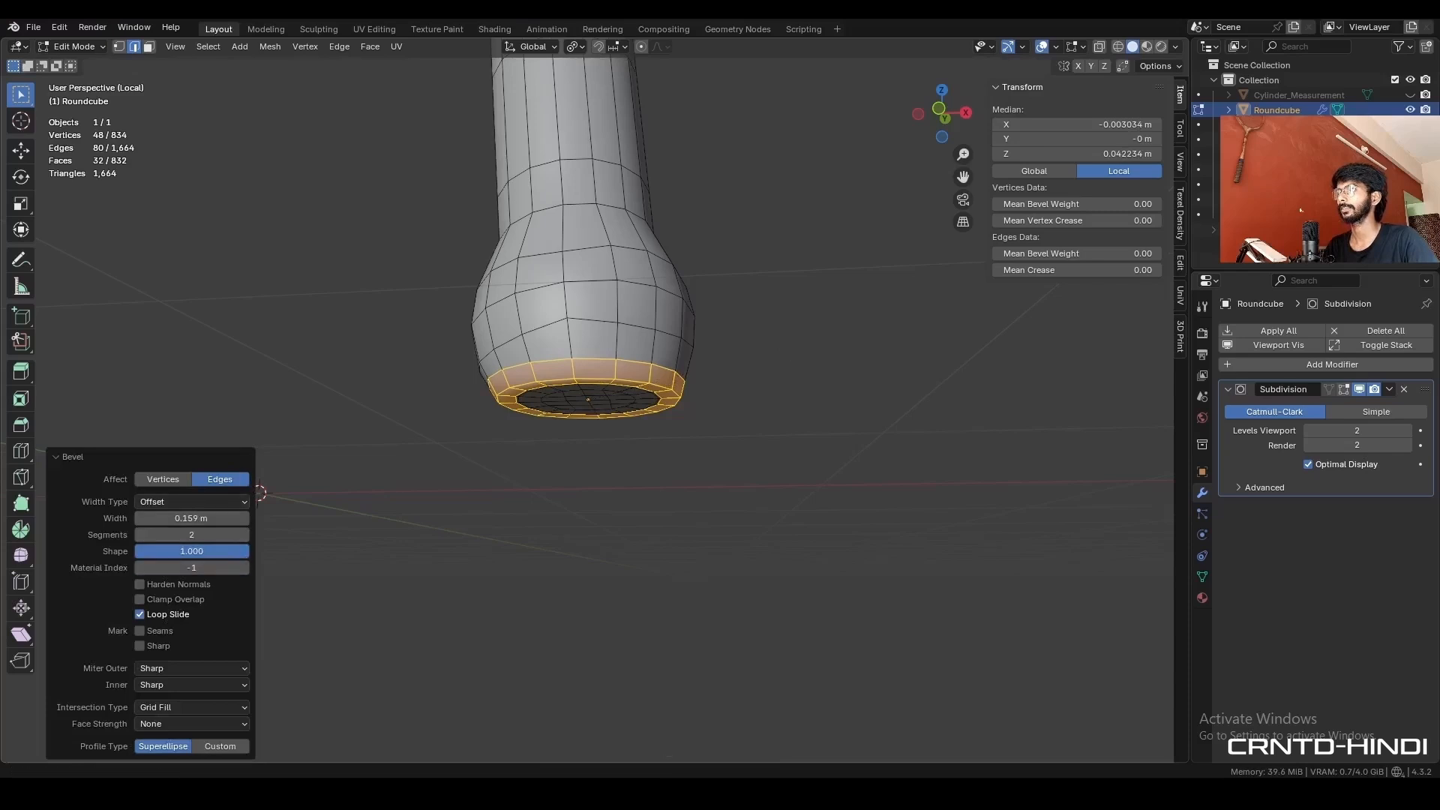
{"action": "left_click_drag", "start_coordinate": [238, 553], "coordinate": [192, 553]}
{"action": "left_click", "coordinate": [705, 303]}
{"action": "middle_click_drag", "start_coordinate": [576, 291], "coordinate": [643, 257]}
- Dissolve the extra edge loop on the foot's underside, return to Object Mode and show the viewport overlays
{"action": "key", "text": "2"}
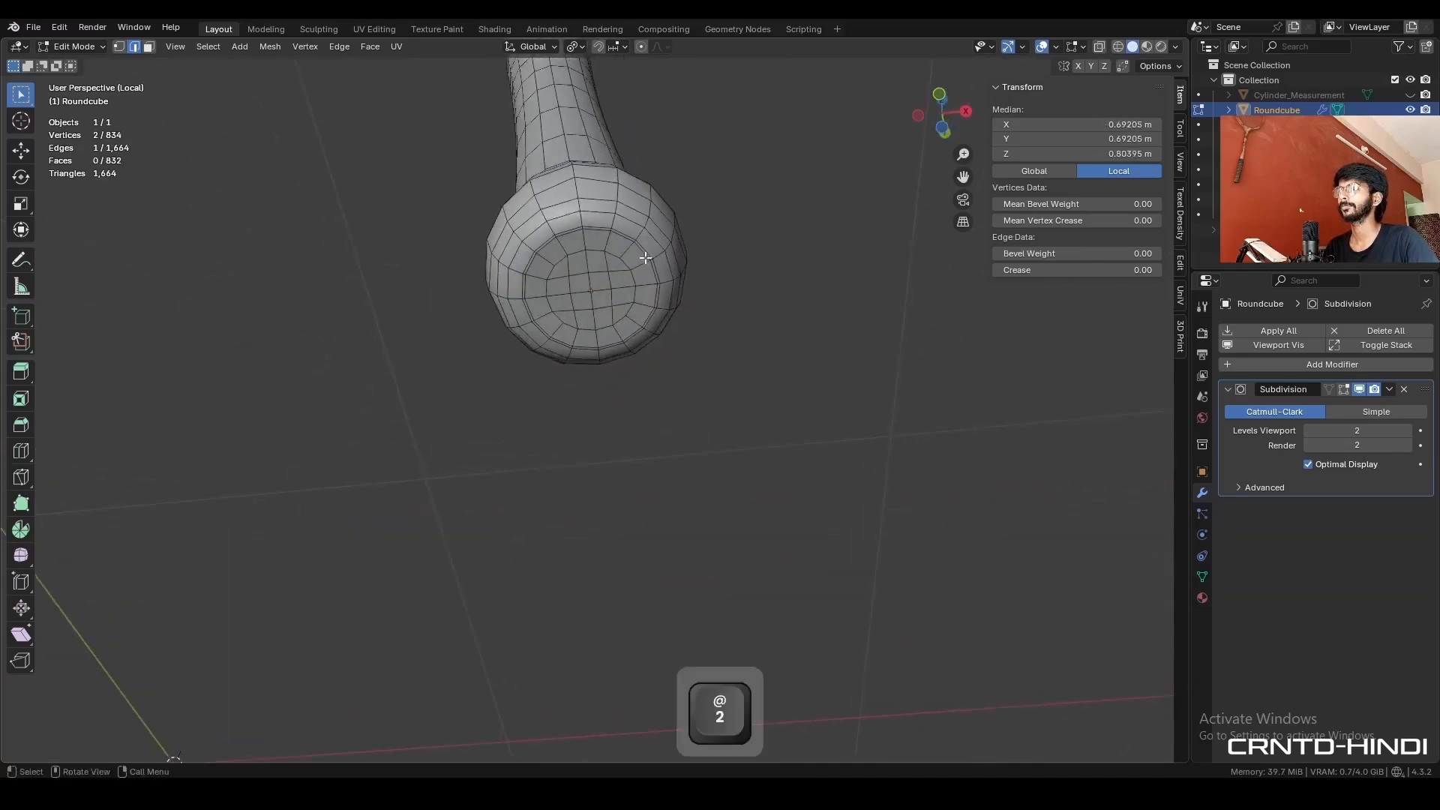
{"action": "double_click", "coordinate": [659, 270]}
{"action": "key", "text": "ctrl+x"}
{"action": "key", "text": "Tab"}
{"action": "middle_click_drag", "start_coordinate": [649, 224], "coordinate": [637, 345]}
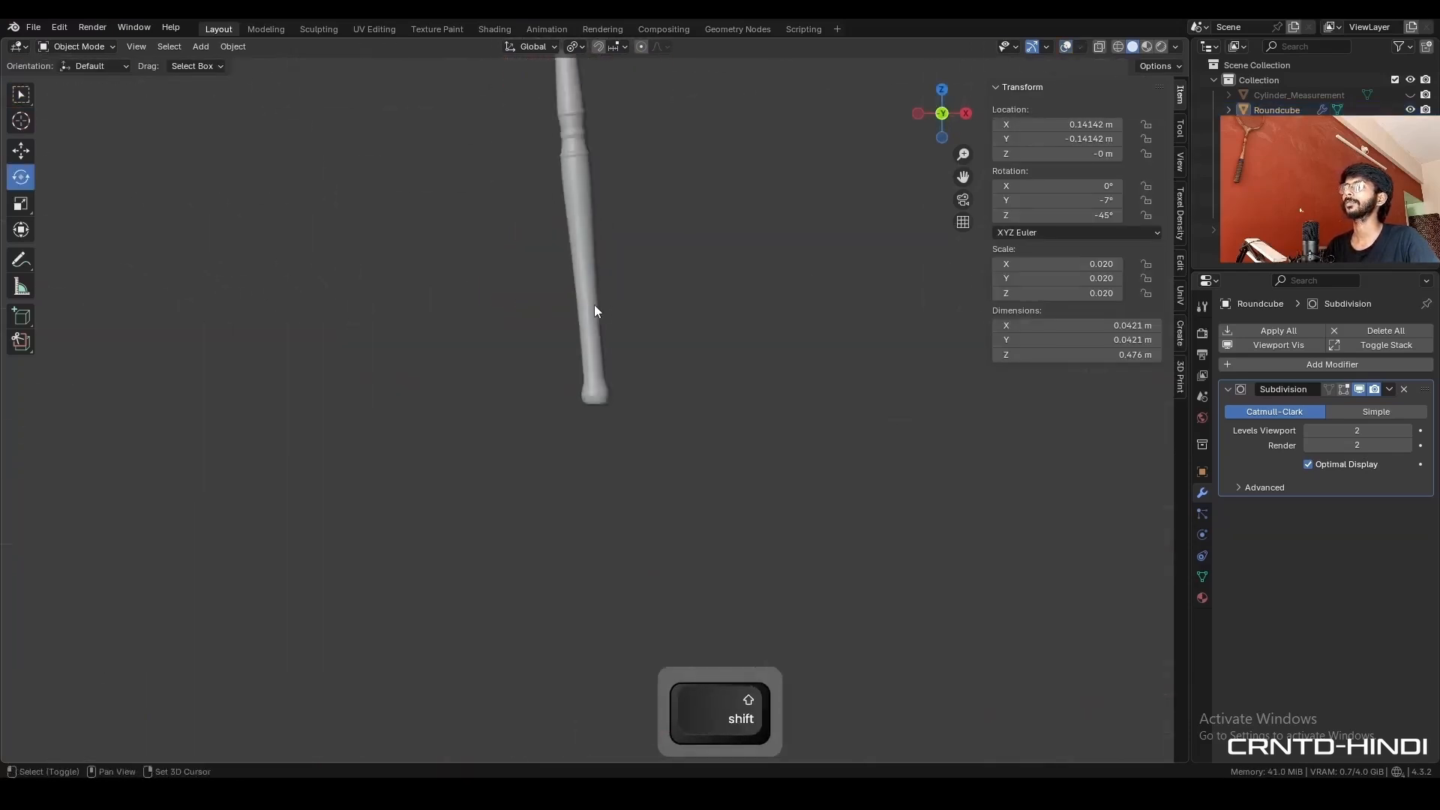
{"action": "scroll", "coordinate": [638, 345], "scroll_direction": "up", "scroll_amount": 3}
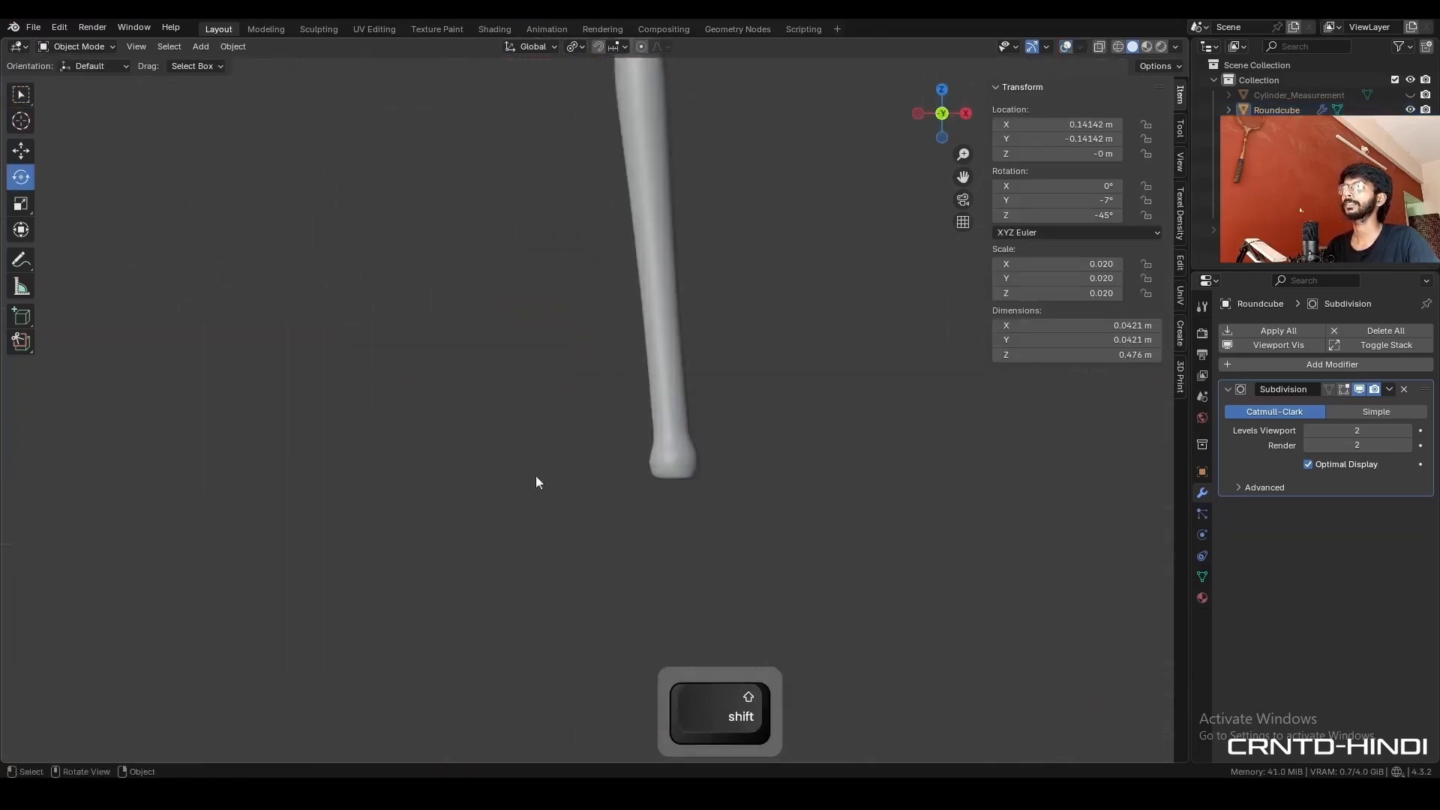
{"action": "key", "text": "alt+shift+z"}
- Snap the 3D cursor to the world origin and set the leg's origin to the 3D cursor
{"action": "key", "text": "shift+s"}
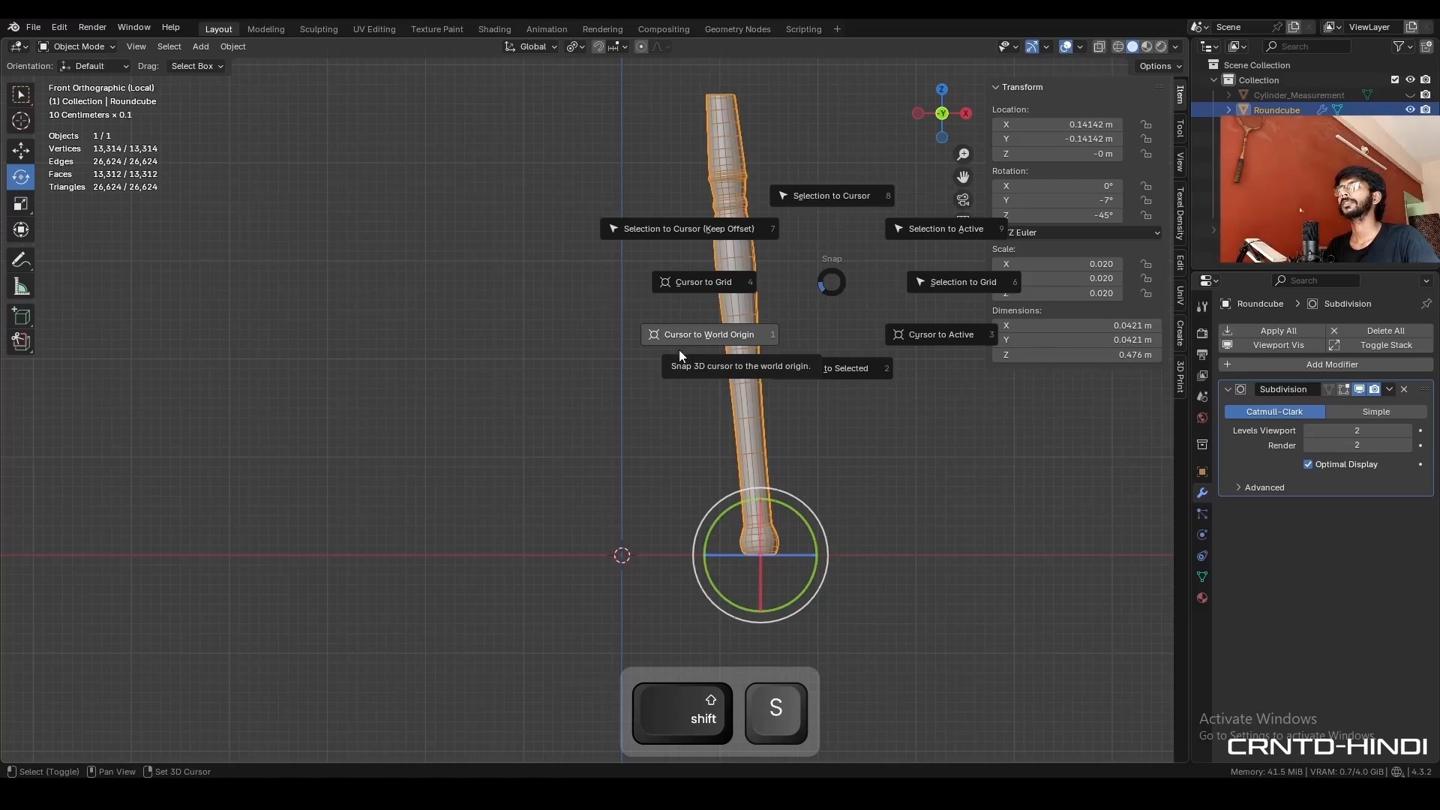
{"action": "left_click", "coordinate": [678, 350]}
{"action": "middle_click_drag", "start_coordinate": [776, 245], "coordinate": [720, 266], "text": "shift"}
{"action": "right_click", "coordinate": [786, 206]}
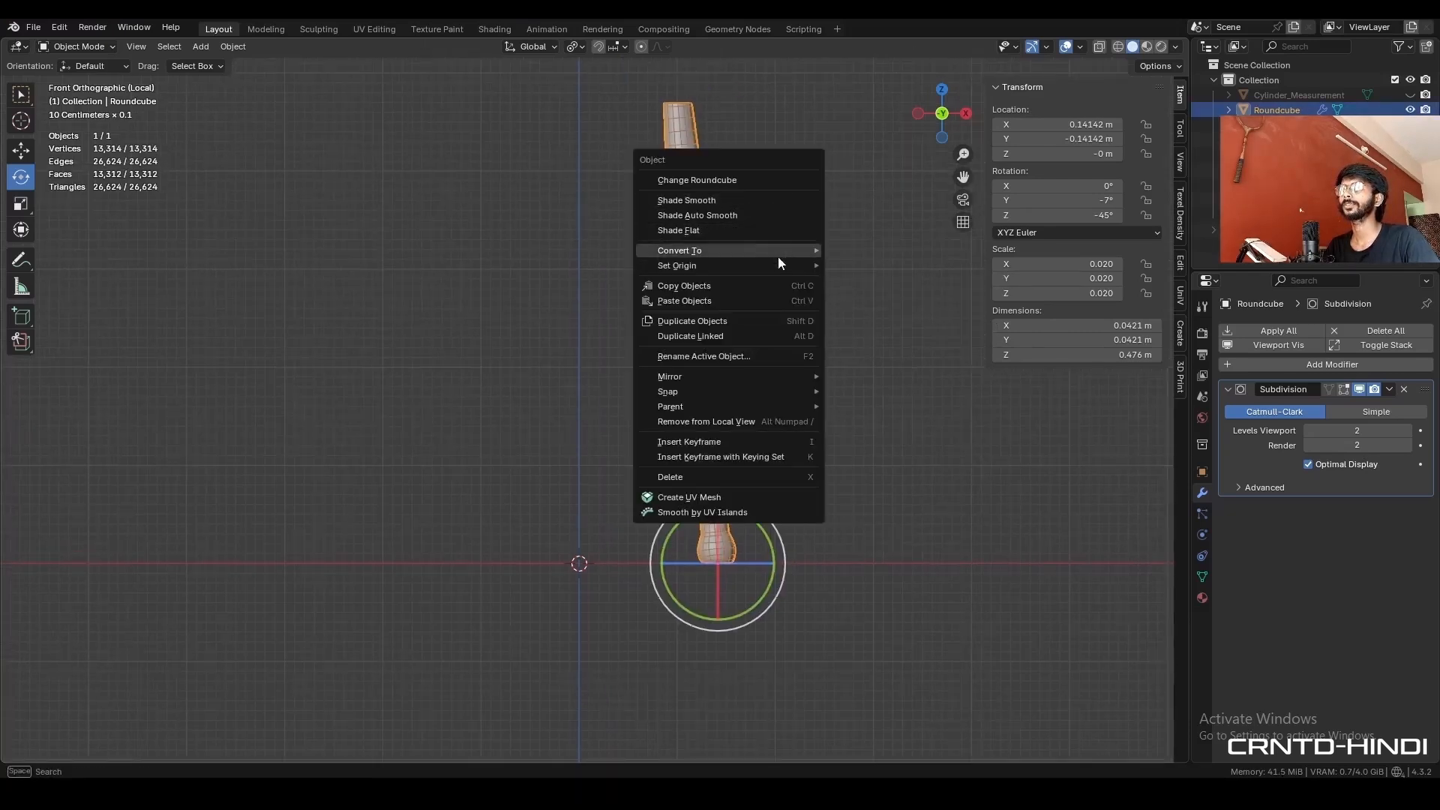
{"action": "mouse_move", "coordinate": [803, 264]}
{"action": "left_click", "coordinate": [677, 236]}
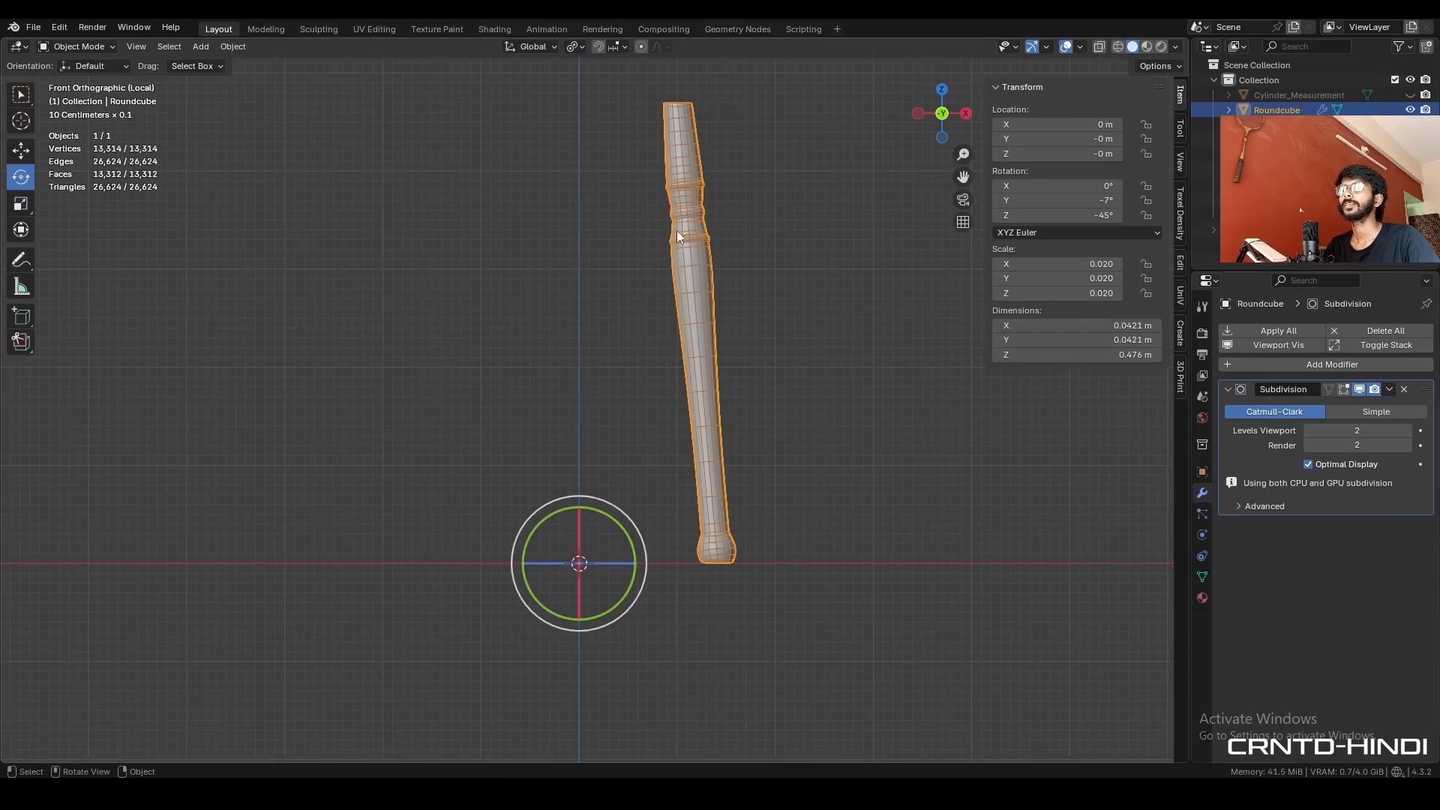
- Apply the leg's rotation and mirror it on the X and Y axes with a Mirror modifier
{"action": "key", "text": "ctrl+a"}
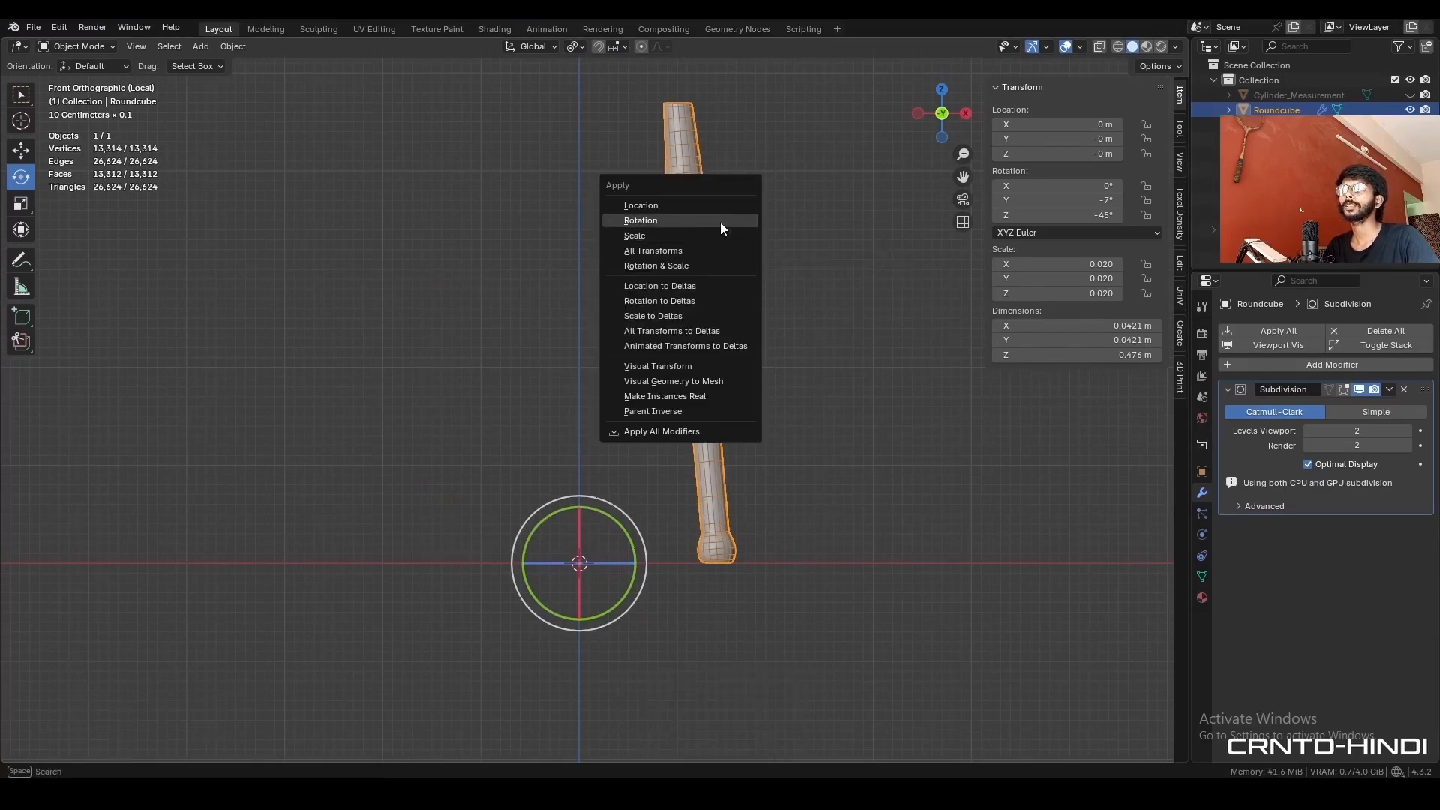
{"action": "left_click", "coordinate": [720, 222]}
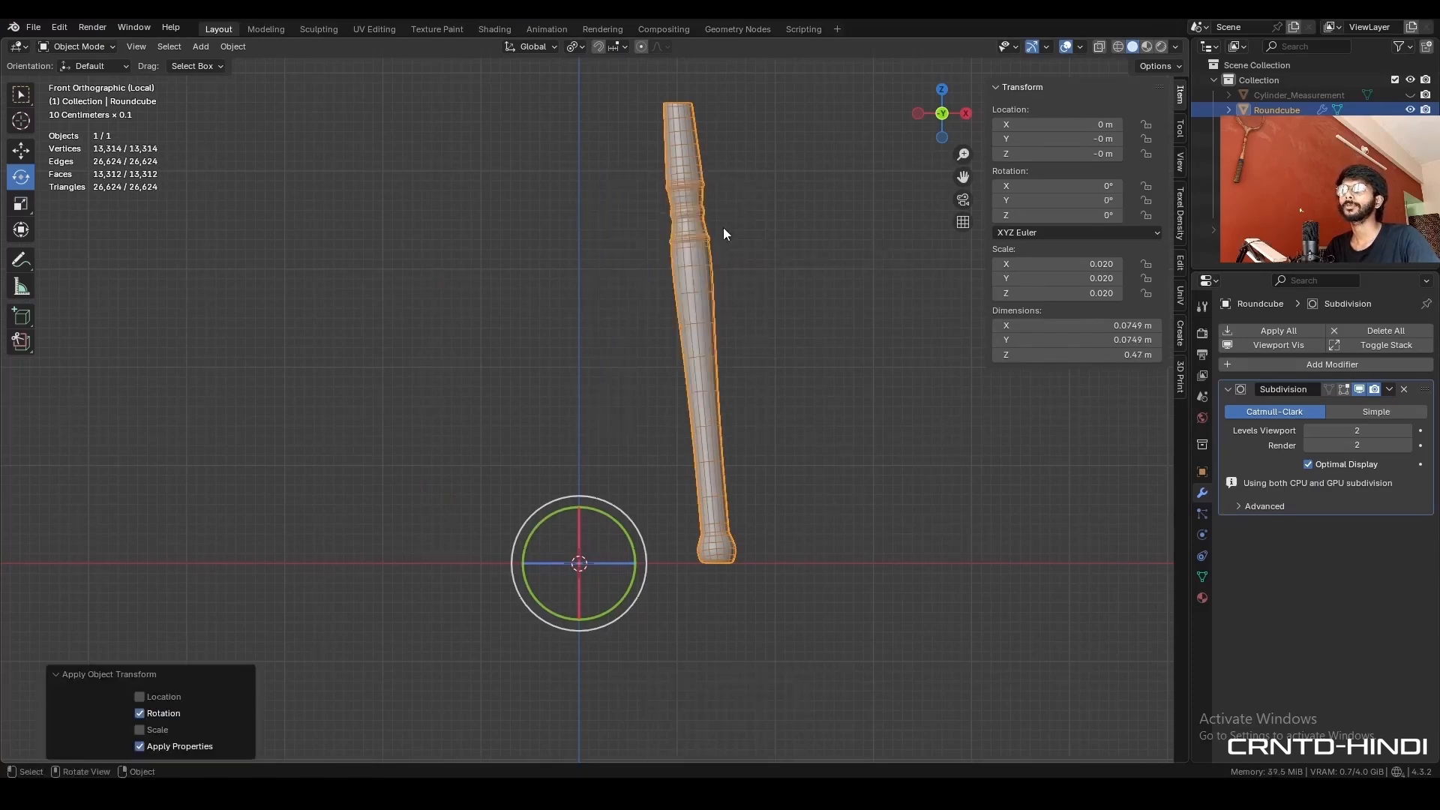
{"action": "left_click", "coordinate": [1307, 365]}
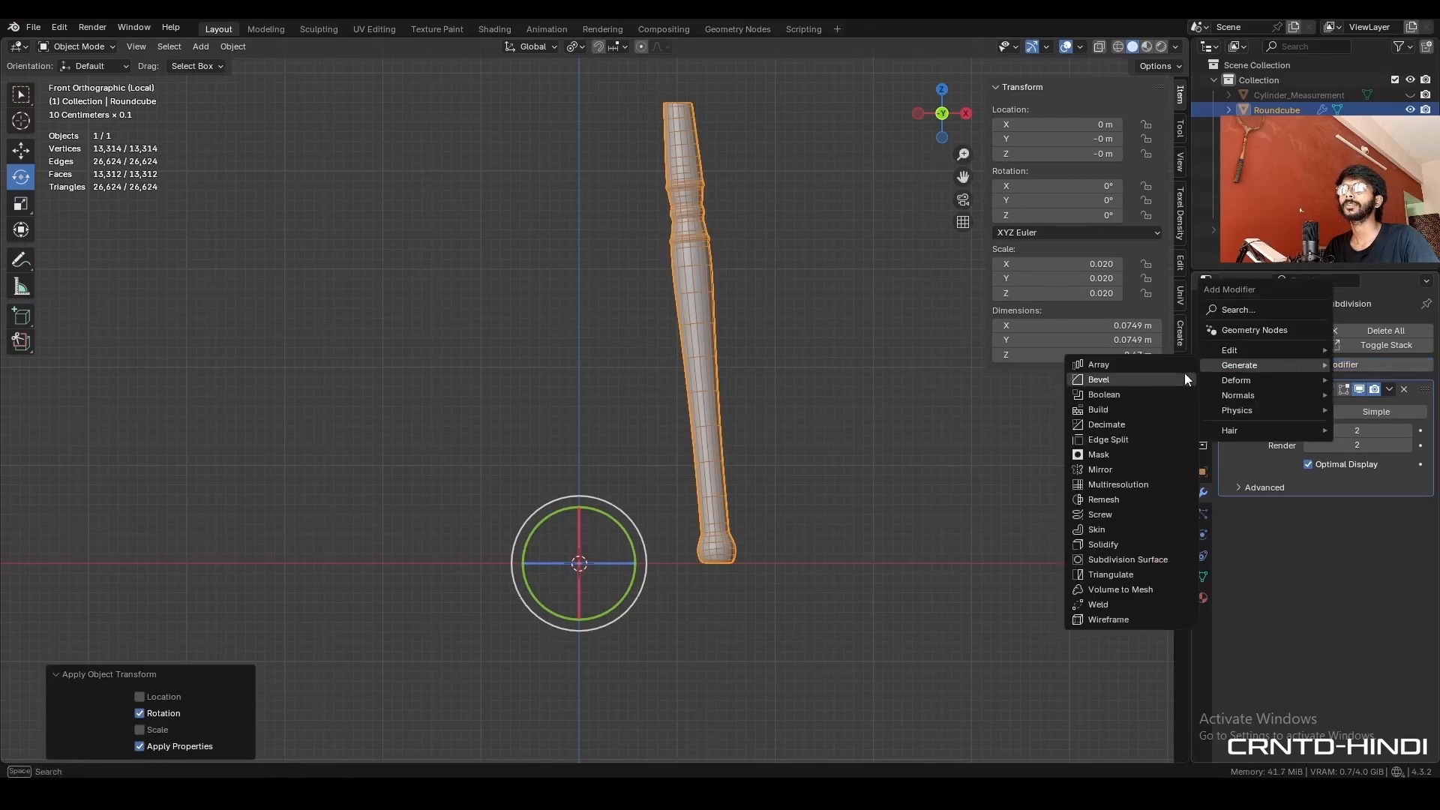
{"action": "left_click", "coordinate": [1116, 469]}
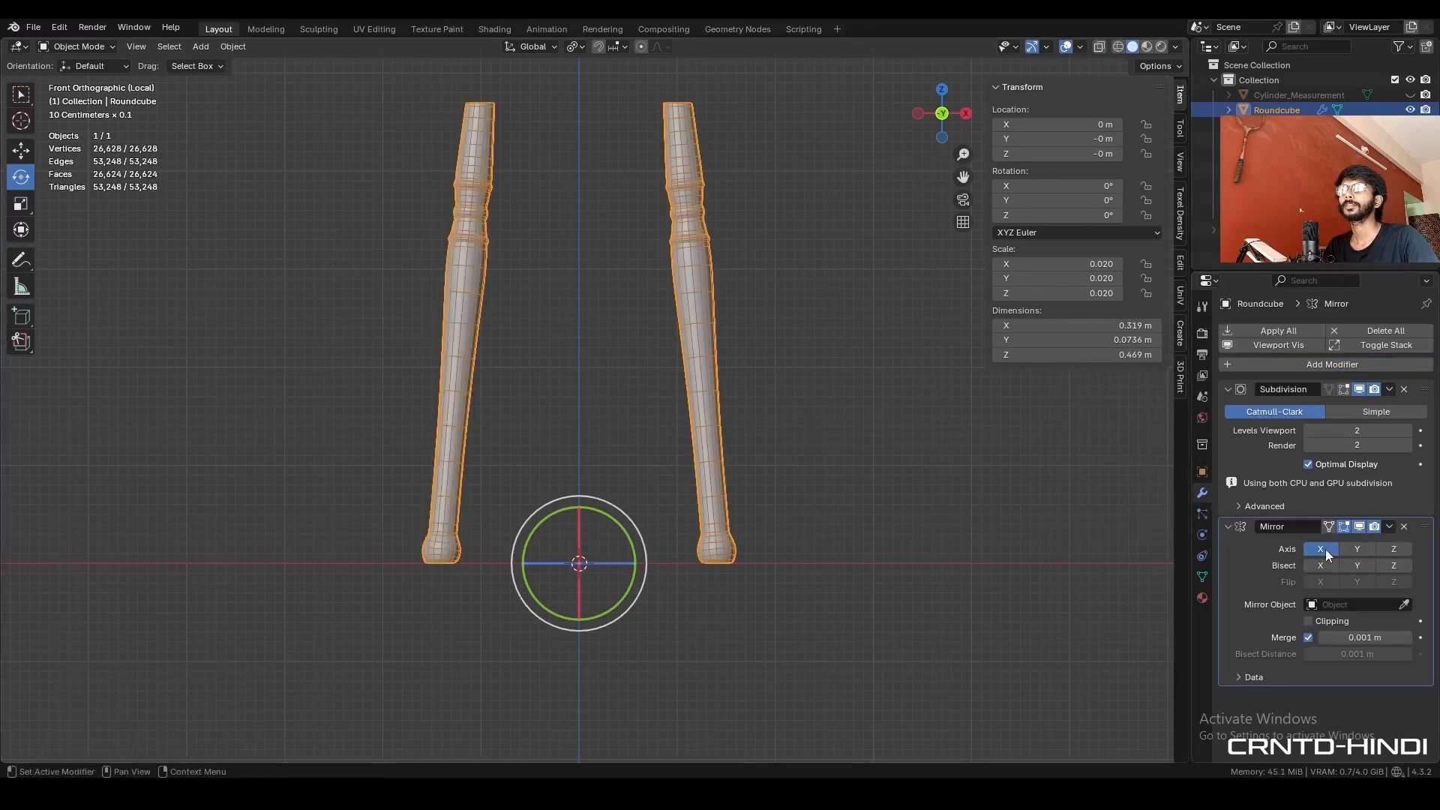
{"action": "left_click", "coordinate": [1359, 552]}
{"action": "middle_click_drag", "start_coordinate": [658, 367], "coordinate": [750, 386]}
- Leave local view and inspect the four legs under the stool's seat
{"action": "left_click", "coordinate": [756, 346]}
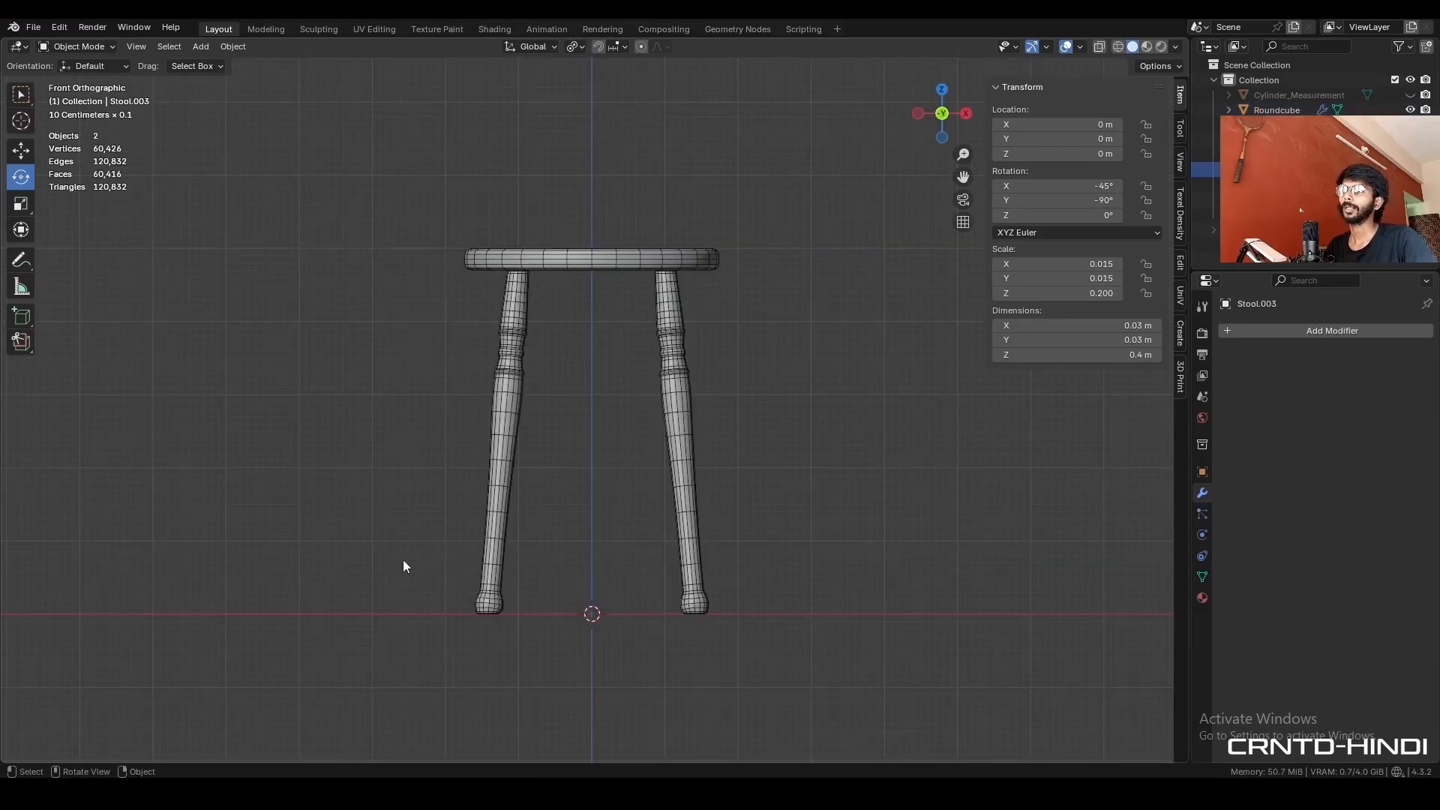
{"action": "middle_click_drag", "start_coordinate": [570, 530], "coordinate": [594, 558]}
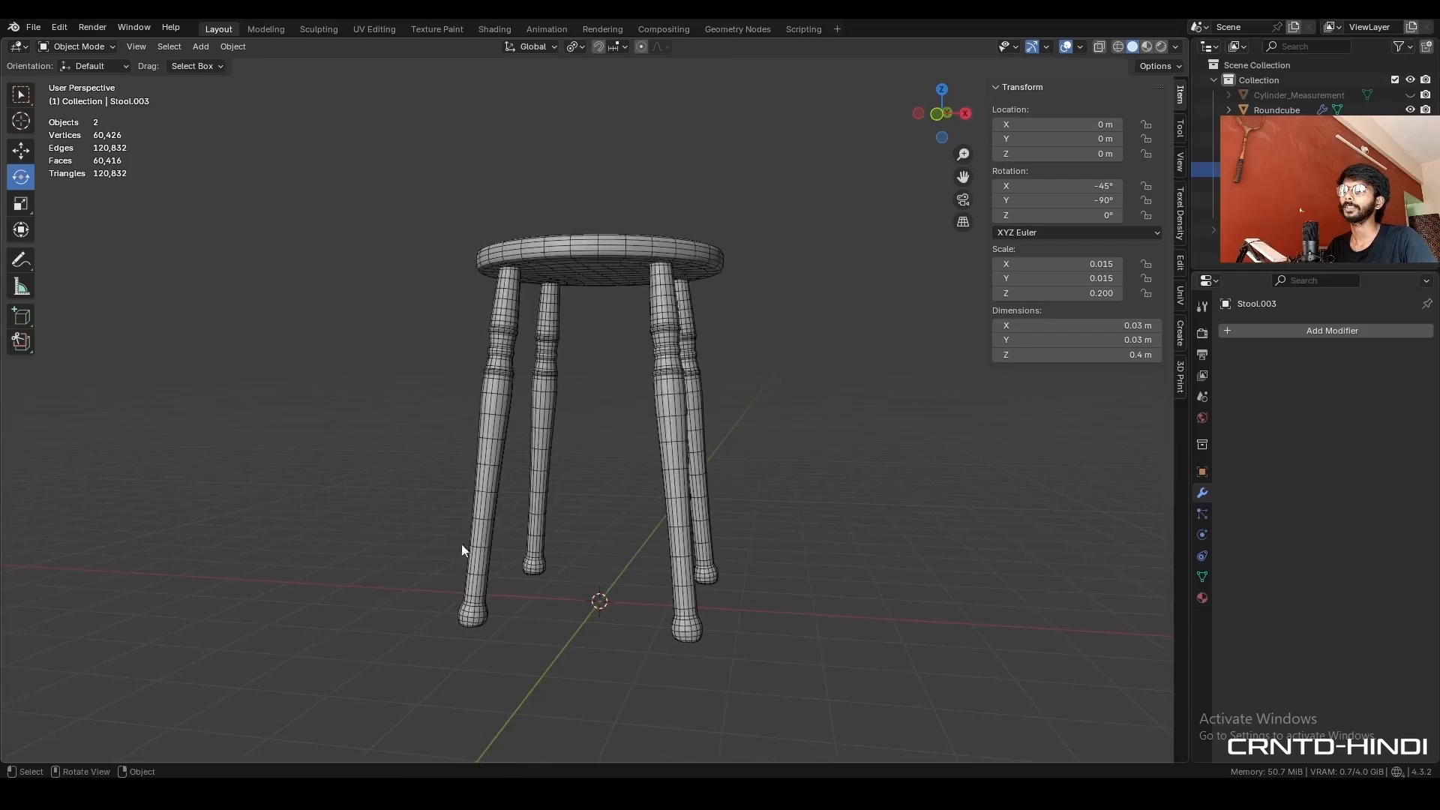
{"action": "key", "text": "KP_1"}
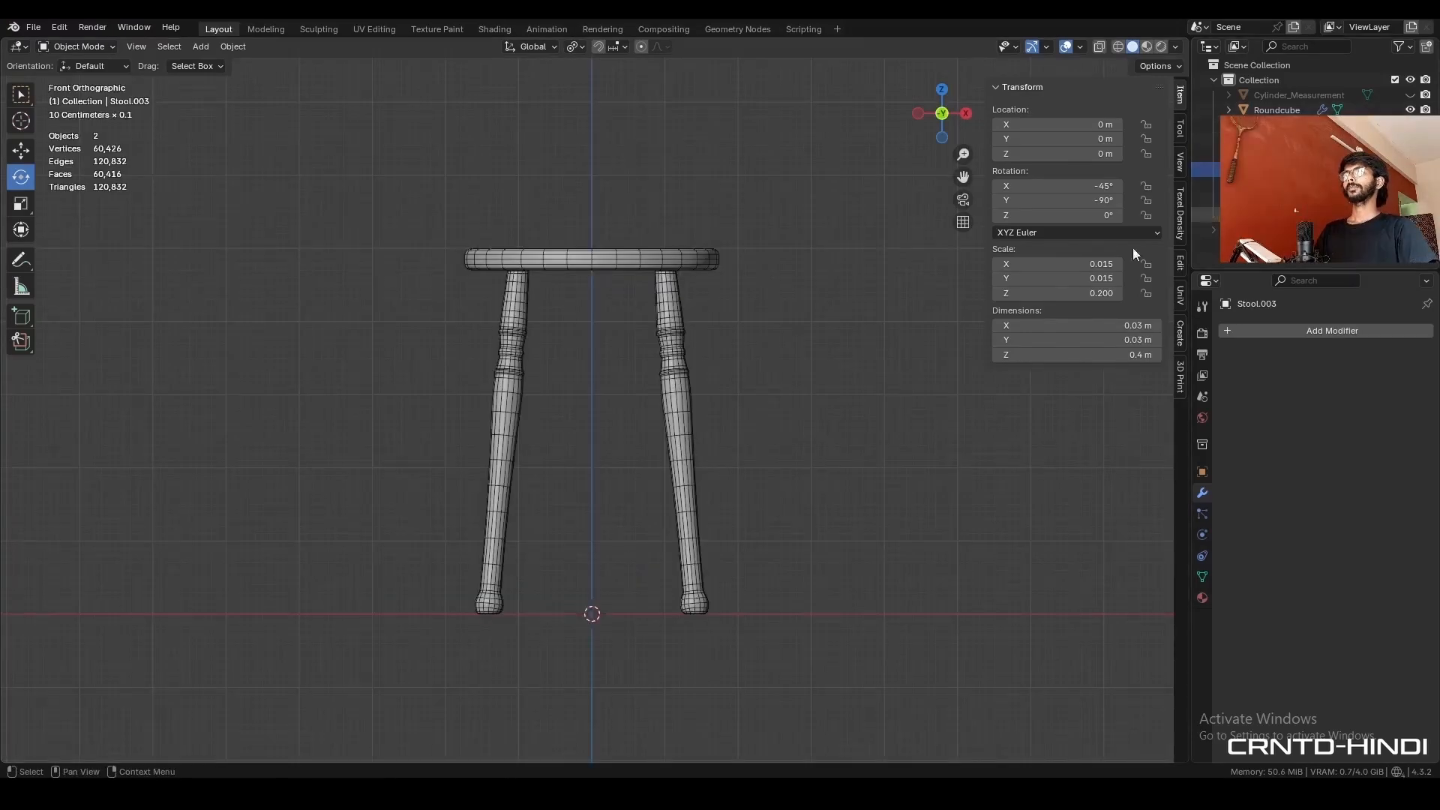
- Unhide the Cylinder_Measurement object and duplicate it in place
{"action": "left_click", "coordinate": [1410, 95]}
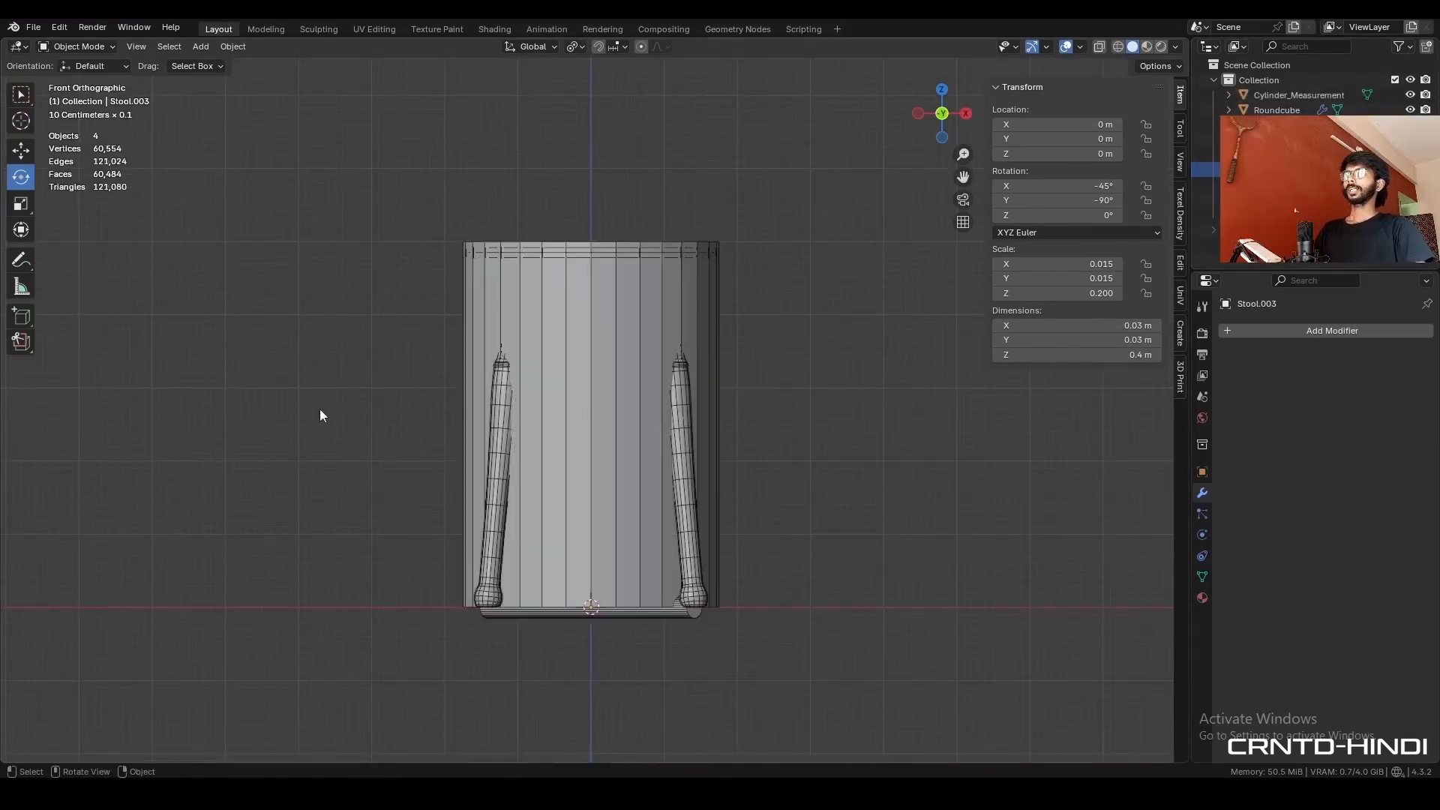
{"action": "left_click", "coordinate": [581, 460]}
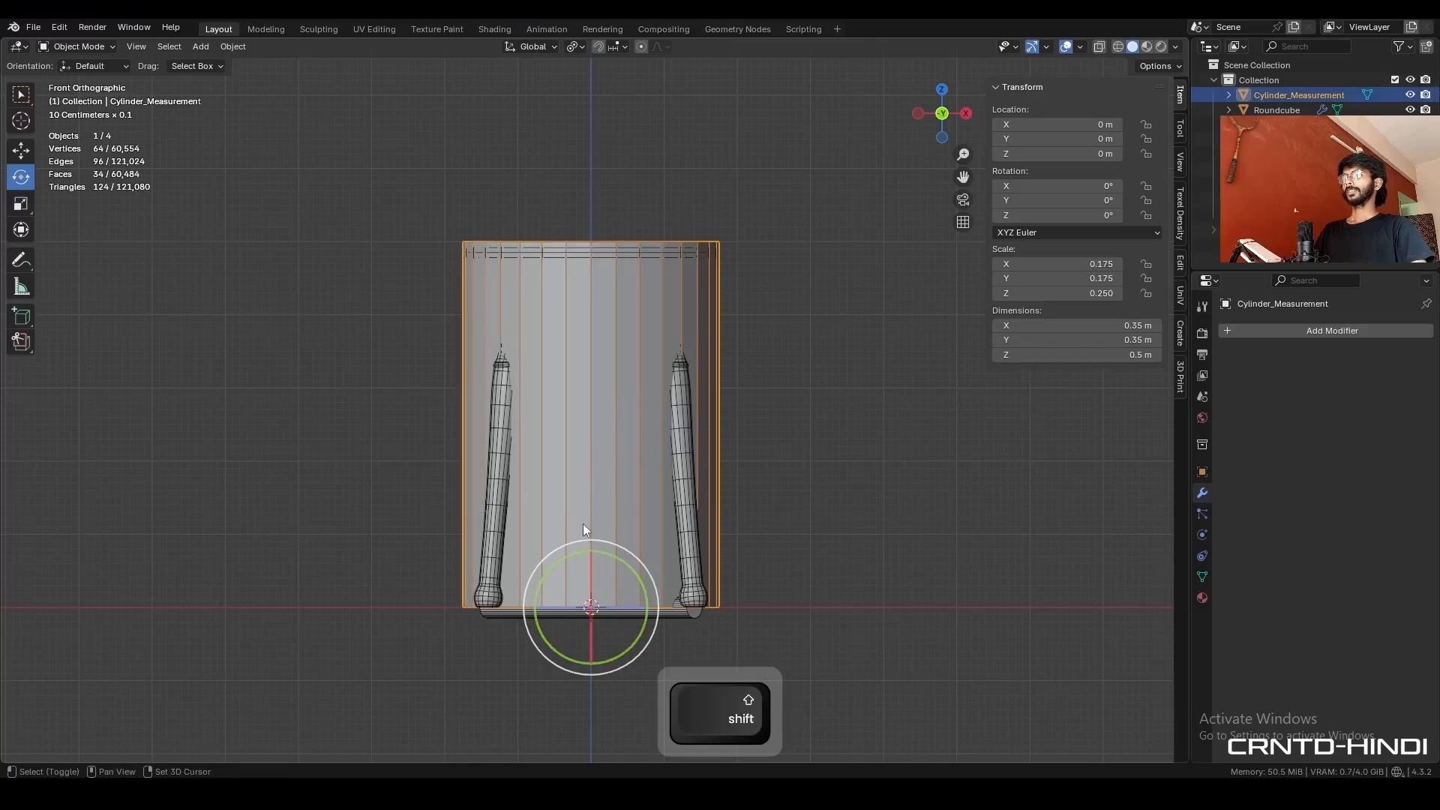
{"action": "key", "text": "shift+d"}
{"action": "right_click", "coordinate": [637, 433]}
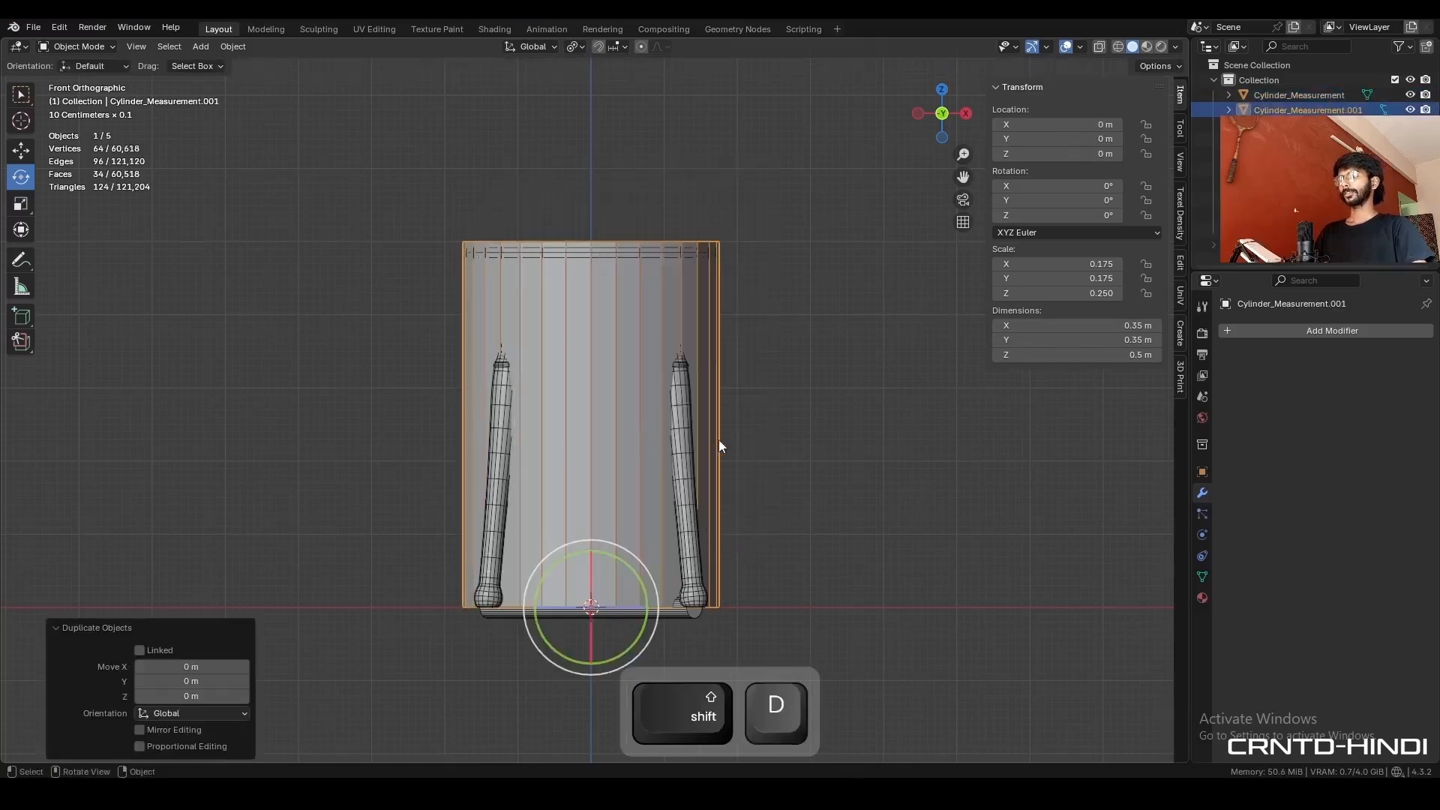
{"action": "middle_click_drag", "start_coordinate": [742, 761], "coordinate": [733, 750], "text": "shift"}
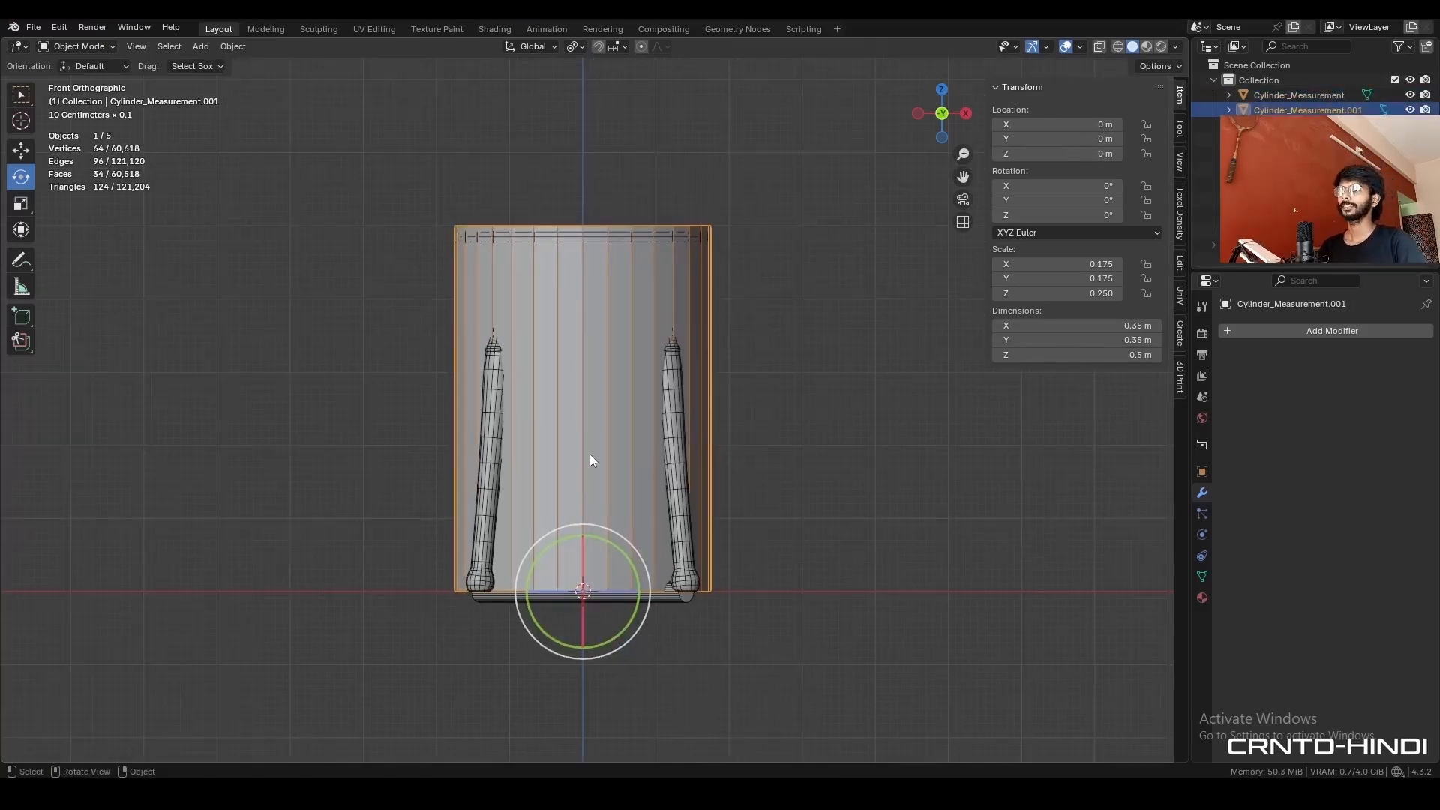
- Set the duplicate measurement cylinder's Z dimension to 15 cm and hide the original Cylinder_Measurement object
{"action": "left_click", "coordinate": [1118, 356]}
{"action": "type", "text": "1"}
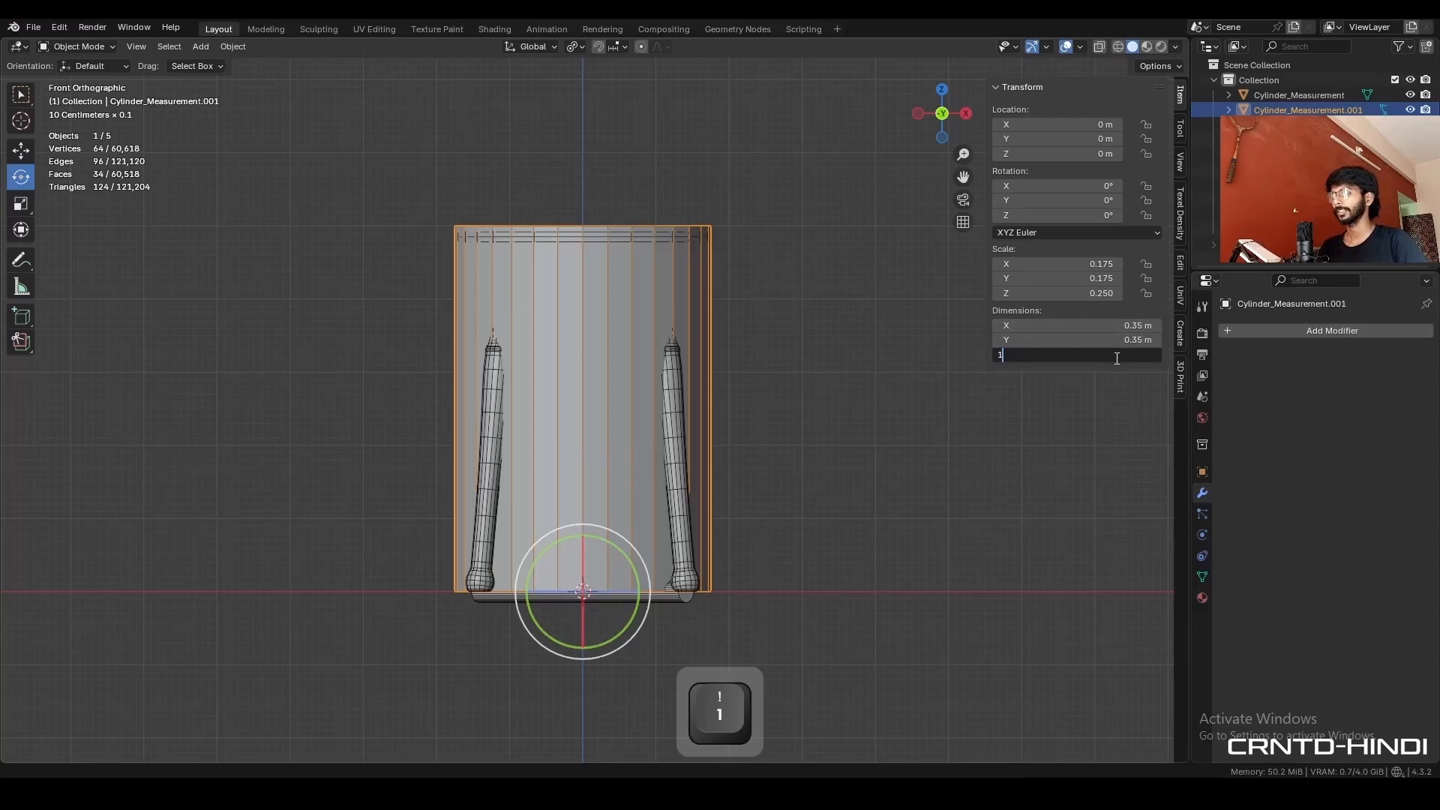
{"action": "type", "text": "5cm"}
{"action": "key", "text": "Return"}
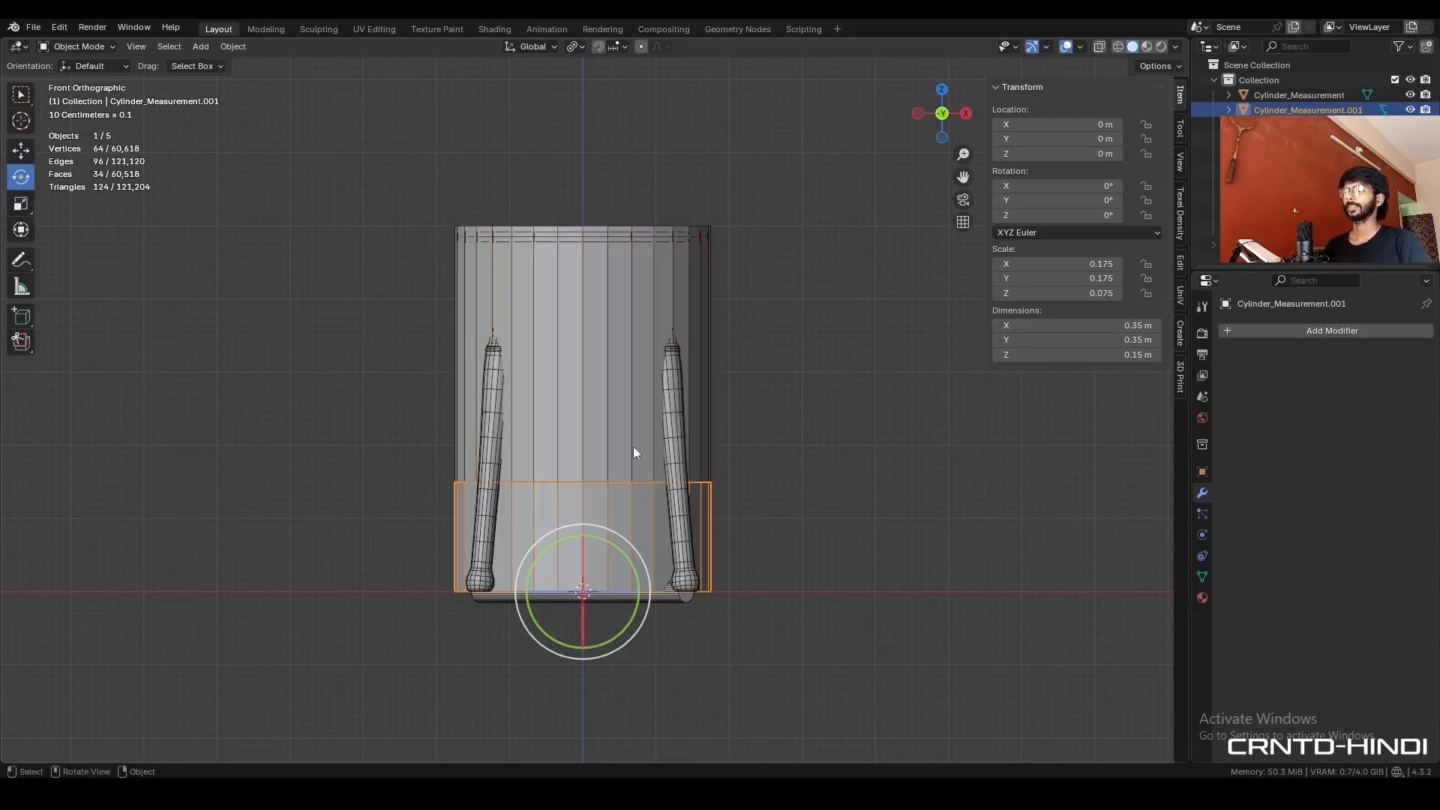
{"action": "left_click", "coordinate": [600, 363]}
{"action": "left_click", "coordinate": [1410, 95]}
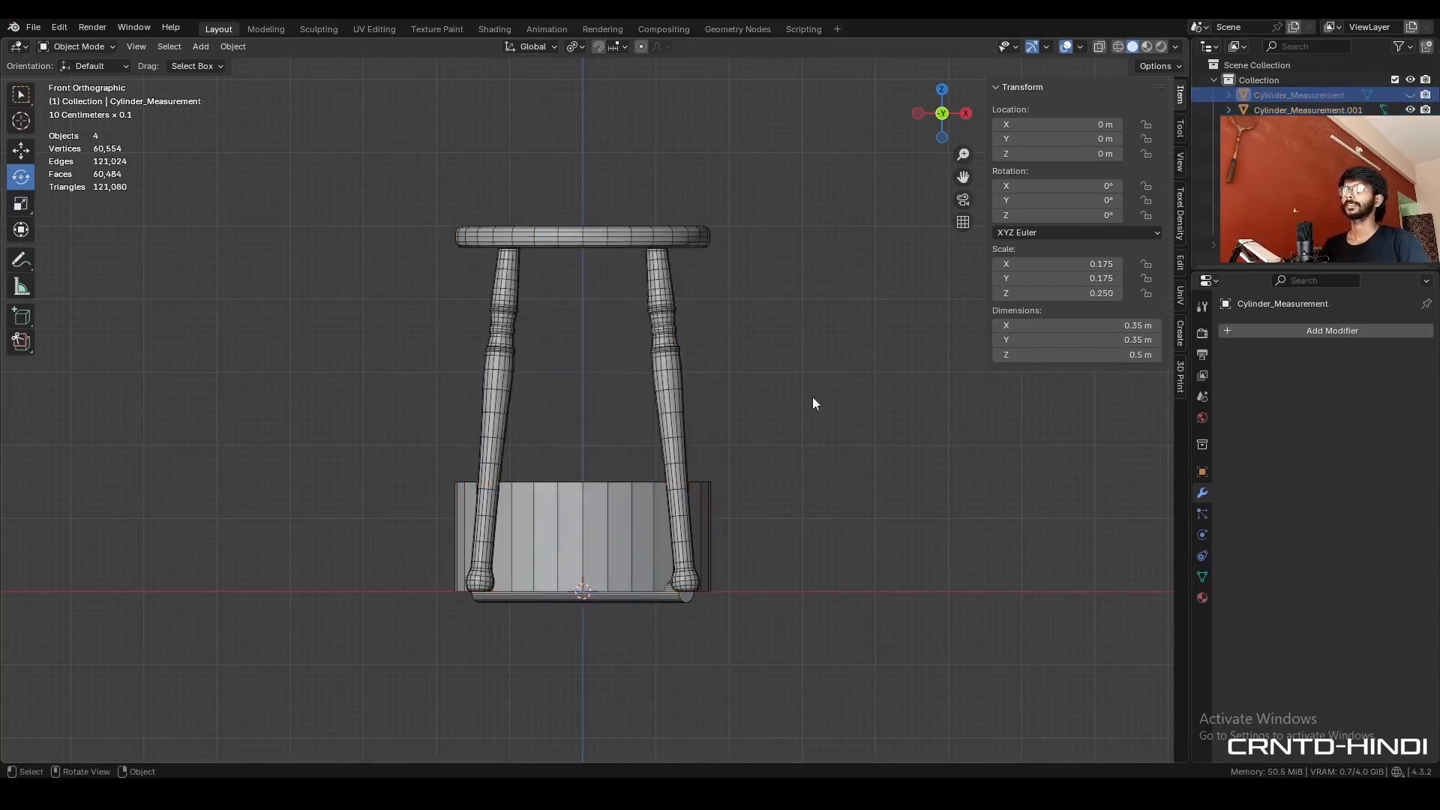
{"action": "left_click", "coordinate": [534, 491]}
{"action": "middle_click_drag", "start_coordinate": [533, 468], "coordinate": [536, 448], "text": "shift"}
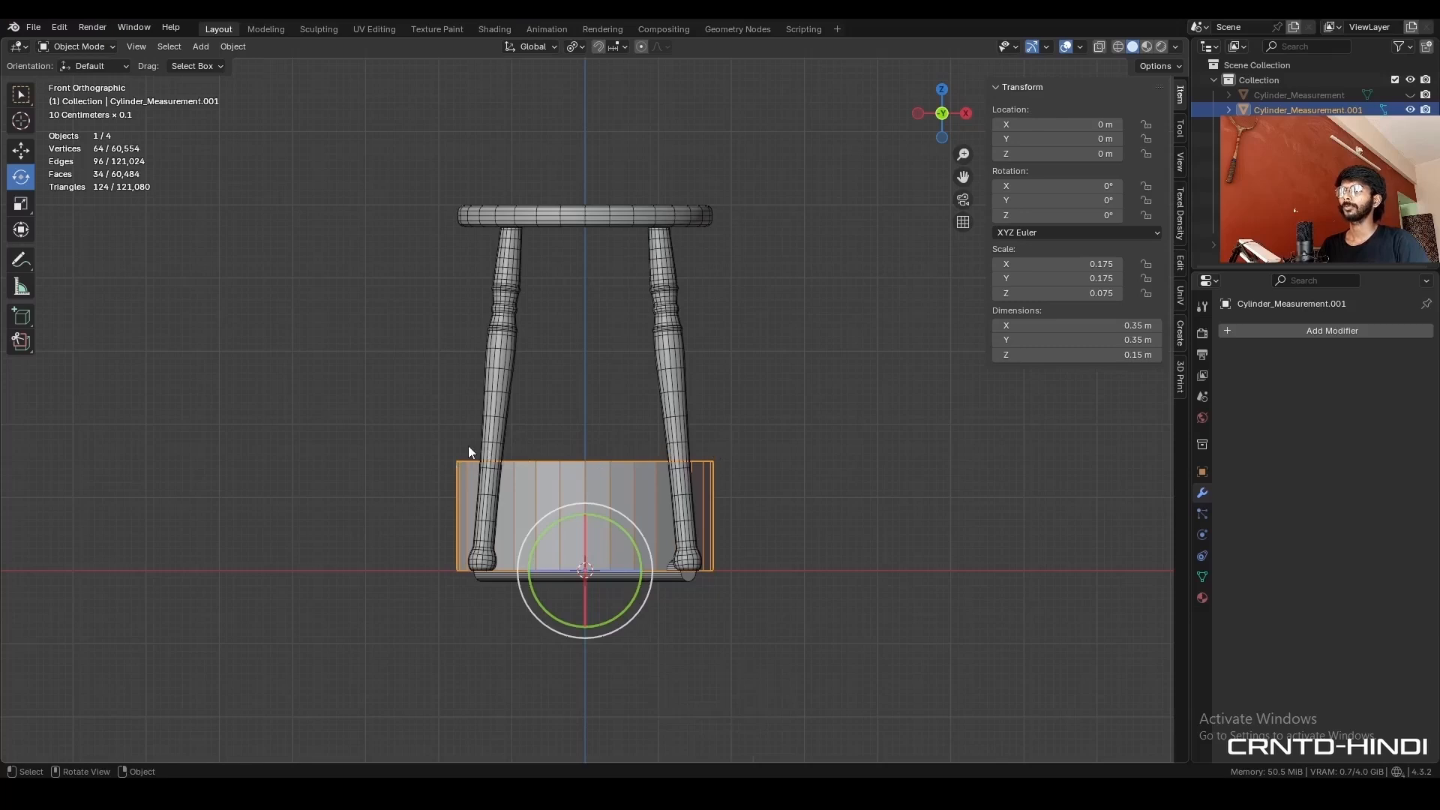
- Duplicate the diagonal rod at the stool's base in place and rotate the copy -45° in top view
{"action": "left_click", "coordinate": [588, 582]}
{"action": "middle_click_drag", "start_coordinate": [594, 581], "coordinate": [750, 487]}
{"action": "left_click", "coordinate": [942, 91]}
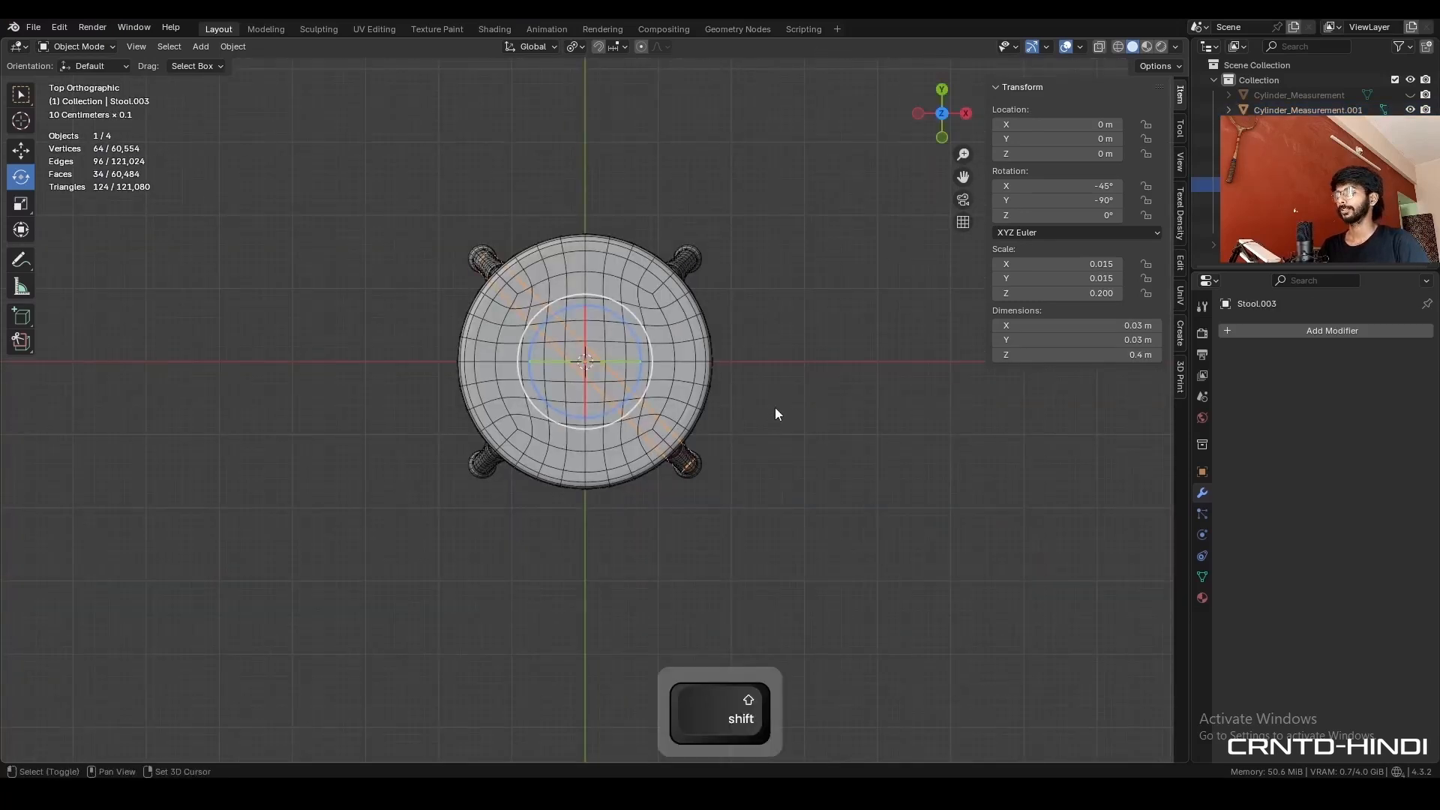
{"action": "key", "text": "shift+d"}
{"action": "right_click", "coordinate": [796, 433]}
{"action": "key", "text": "r"}
{"action": "left_click", "coordinate": [817, 261]}
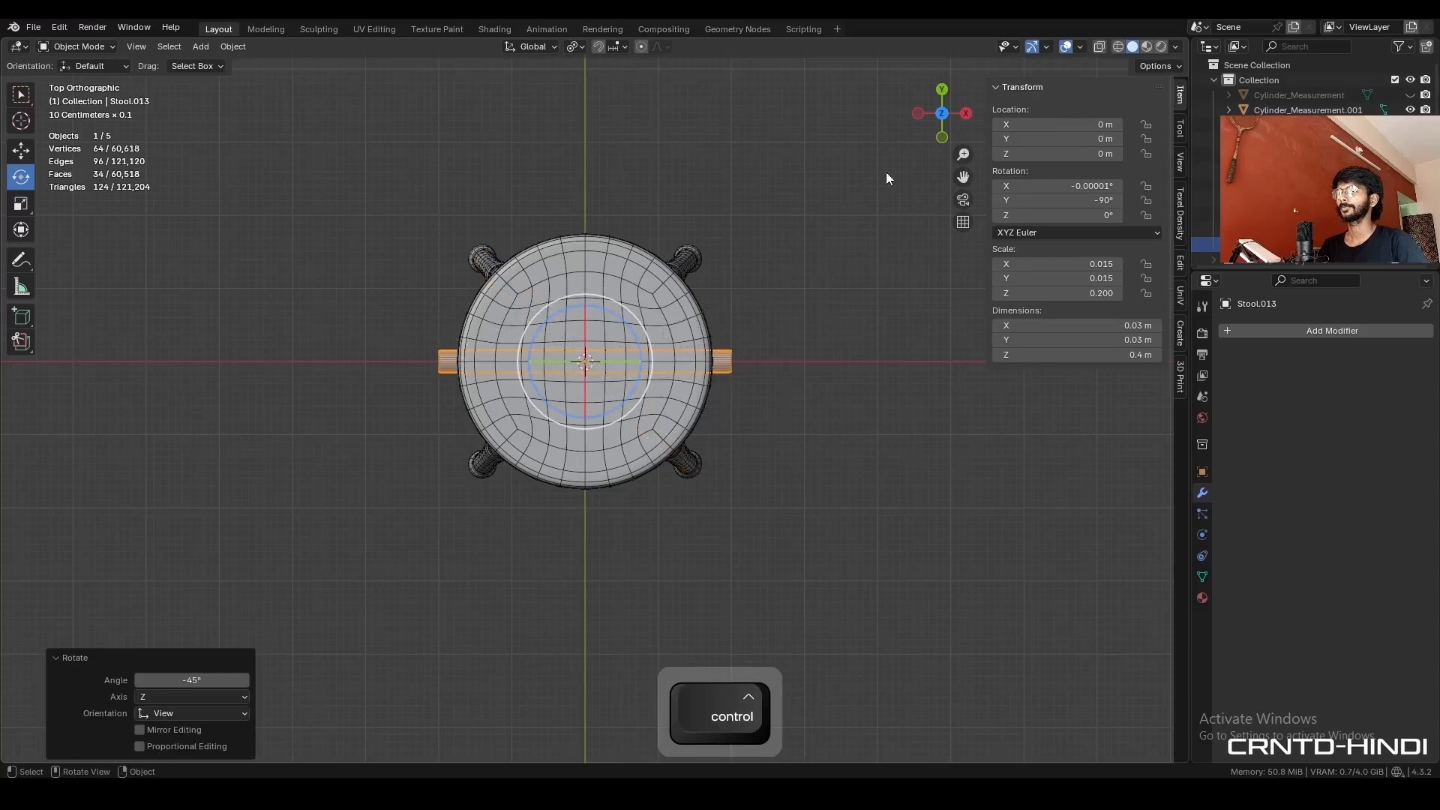
- Select the top edge ring of the 15 cm measurement cylinder and snap the 3D cursor to its centre
{"action": "left_click", "coordinate": [943, 137]}
{"action": "left_click", "coordinate": [642, 457]}
{"action": "key", "text": "Tab"}
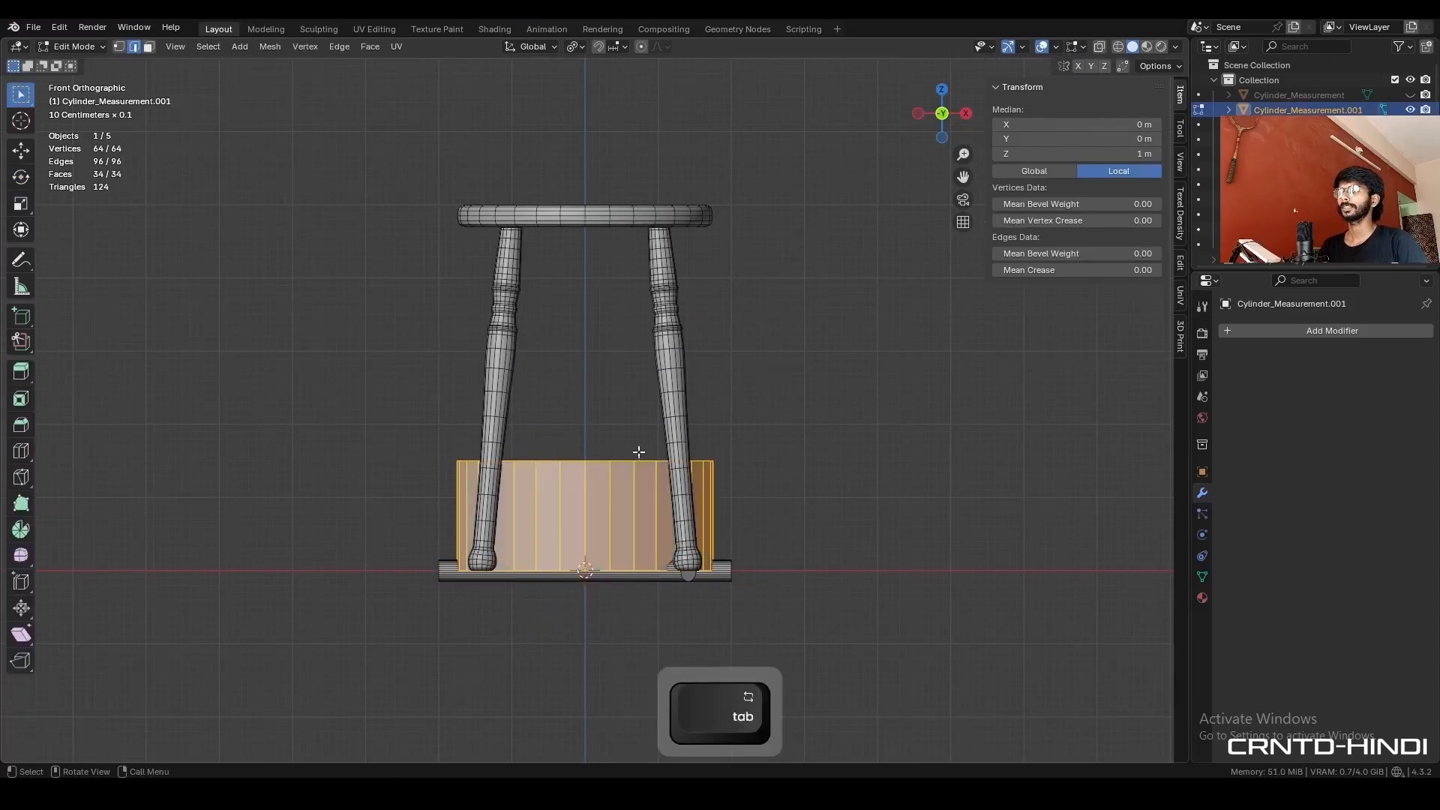
{"action": "key", "text": "alt+a"}
{"action": "key", "text": "alt+z"}
{"action": "left_click_drag", "start_coordinate": [810, 389], "coordinate": [408, 463]}
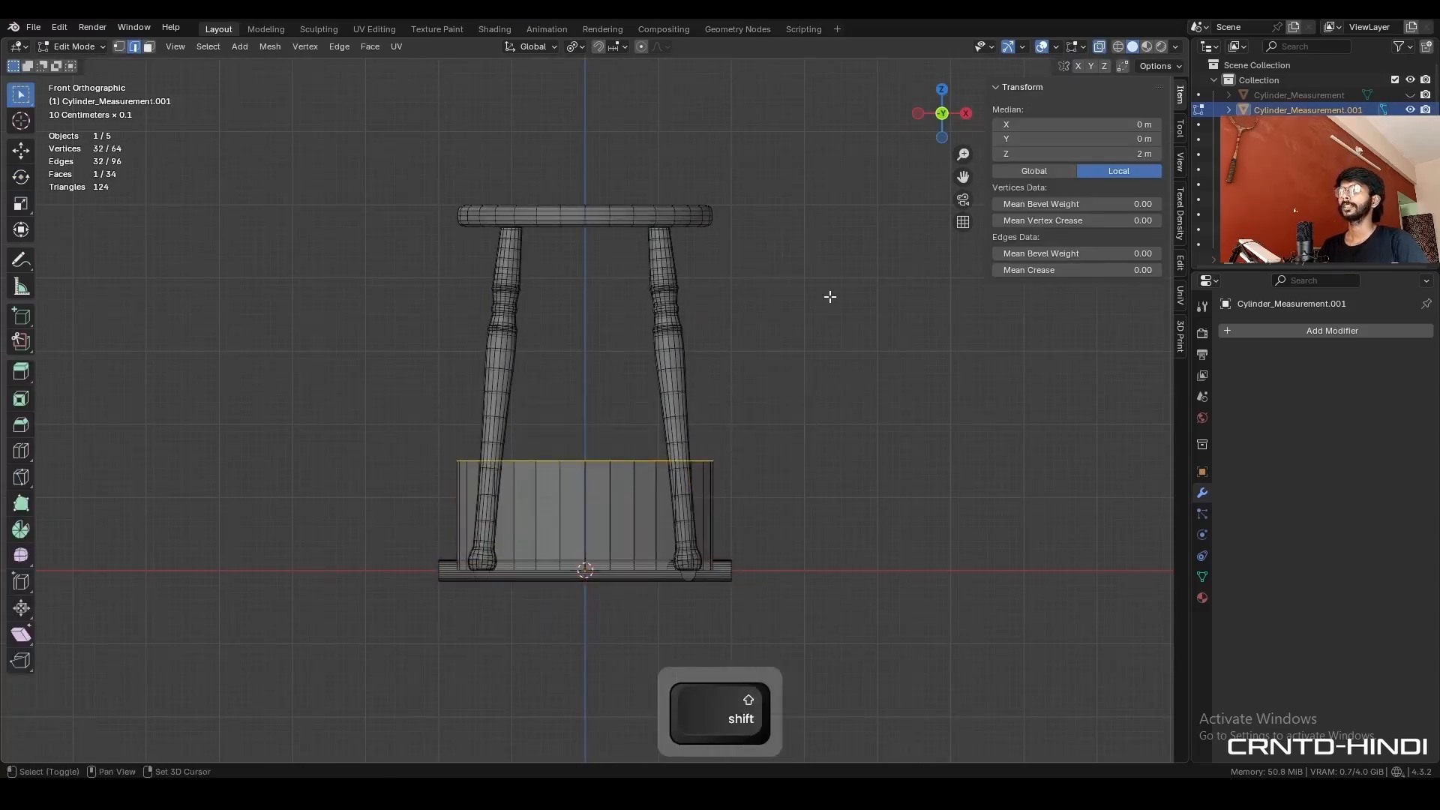
{"action": "key", "text": "shift+s"}
{"action": "left_click", "coordinate": [828, 384]}
{"action": "key", "text": "Tab"}
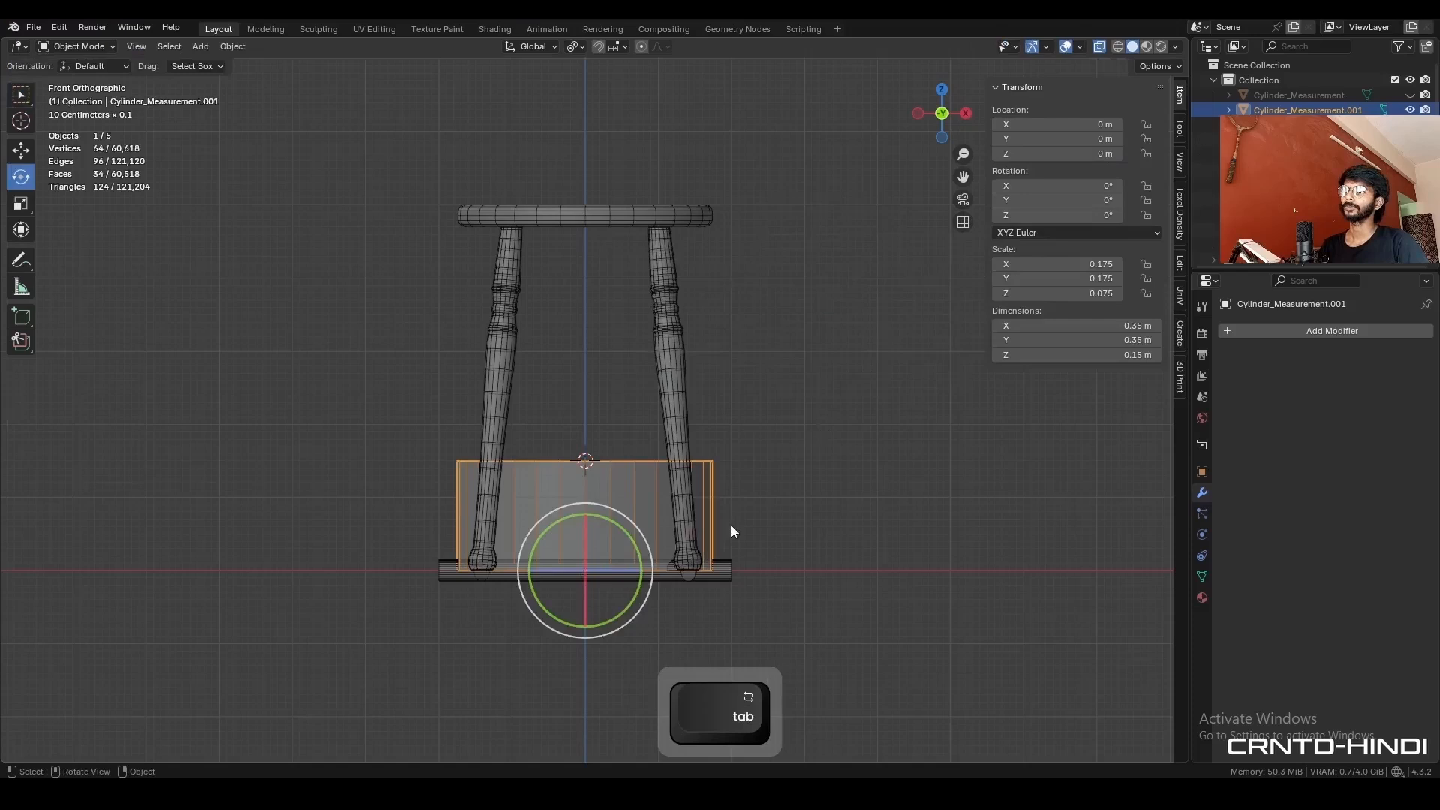
- Snap the rotated rod copy to the 3D cursor at the measurement cylinder's top
{"action": "left_click", "coordinate": [734, 574]}
{"action": "key", "text": "shift+s"}
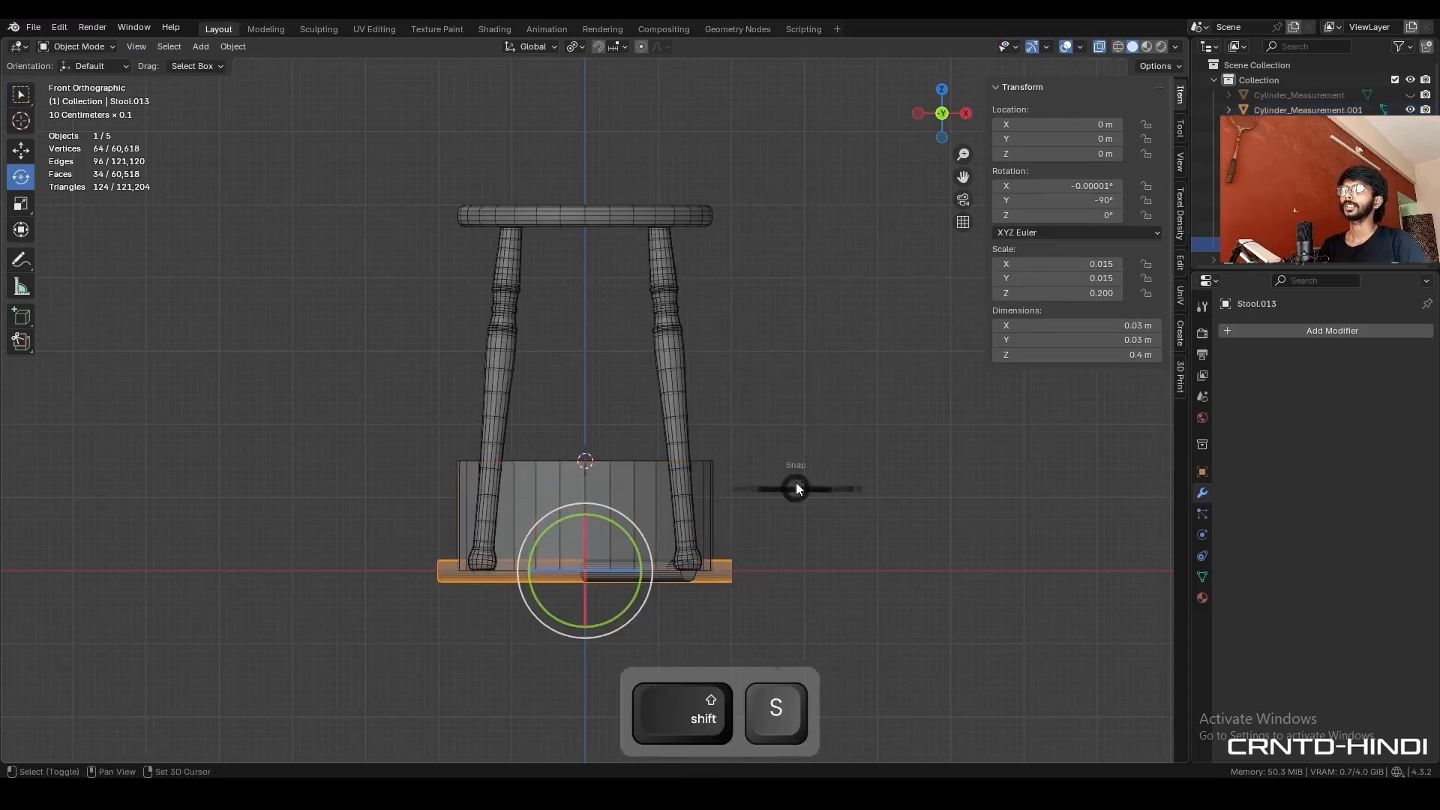
{"action": "left_click", "coordinate": [784, 372]}
{"action": "middle_click_drag", "start_coordinate": [789, 367], "coordinate": [676, 435]}
- Move the rod along Y to about -0.128 m so it is centred on the front legs in side view
{"action": "key", "text": "KP_3"}
{"action": "left_click", "coordinate": [21, 151]}
{"action": "left_click_drag", "start_coordinate": [684, 459], "coordinate": [595, 452], "text": "ctrl"}
{"action": "scroll", "coordinate": [570, 465], "scroll_direction": "up", "scroll_amount": 12}
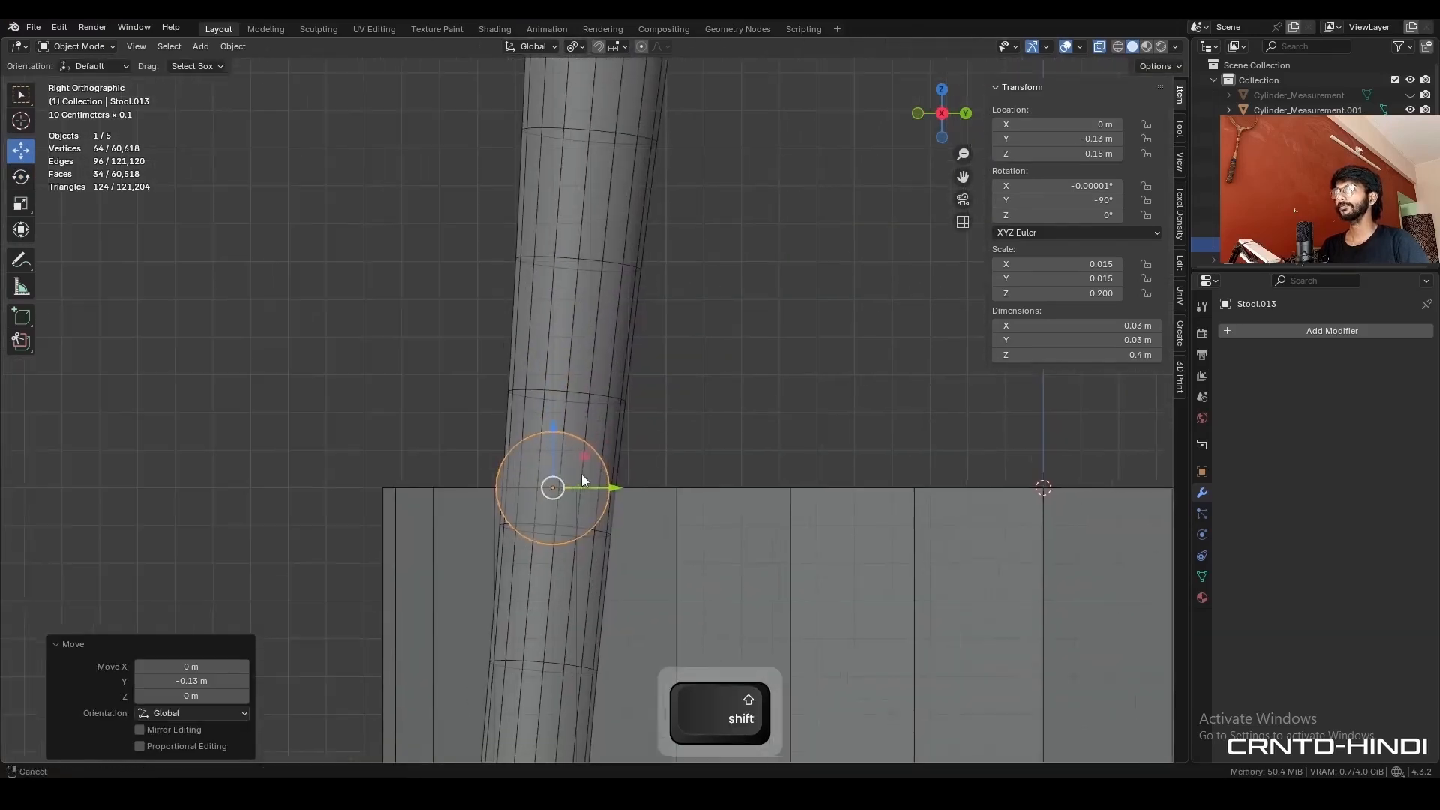
{"action": "left_click_drag", "start_coordinate": [653, 511], "coordinate": [651, 504], "text": "shift"}
{"action": "key", "text": "alt+z"}
- Scale the rod down uniformly to about 0.28 m long so its ends sit inside the two front legs
{"action": "middle_click_drag", "start_coordinate": [555, 420], "coordinate": [804, 471]}
{"action": "scroll", "coordinate": [742, 495], "scroll_direction": "down", "scroll_amount": 4}
{"action": "key", "text": "s"}
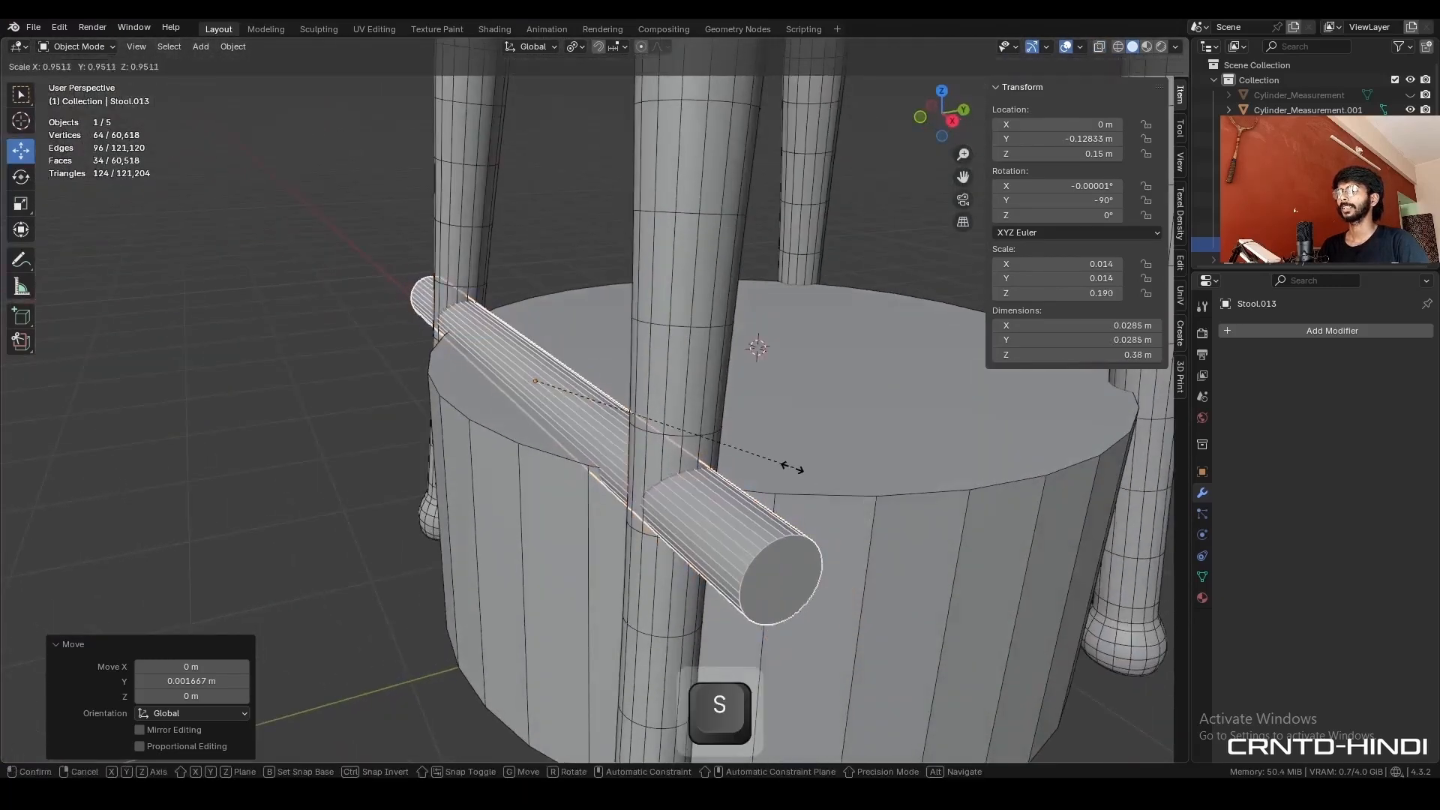
{"action": "key", "text": "ctrl"}
{"action": "left_click", "coordinate": [726, 458]}
{"action": "middle_click_drag", "start_coordinate": [669, 460], "coordinate": [805, 317]}
- Hide the 15 cm measurement cylinder and the diagonal rod at the base
{"action": "scroll", "coordinate": [633, 448], "scroll_direction": "up", "scroll_amount": 3}
{"action": "left_click", "coordinate": [651, 510]}
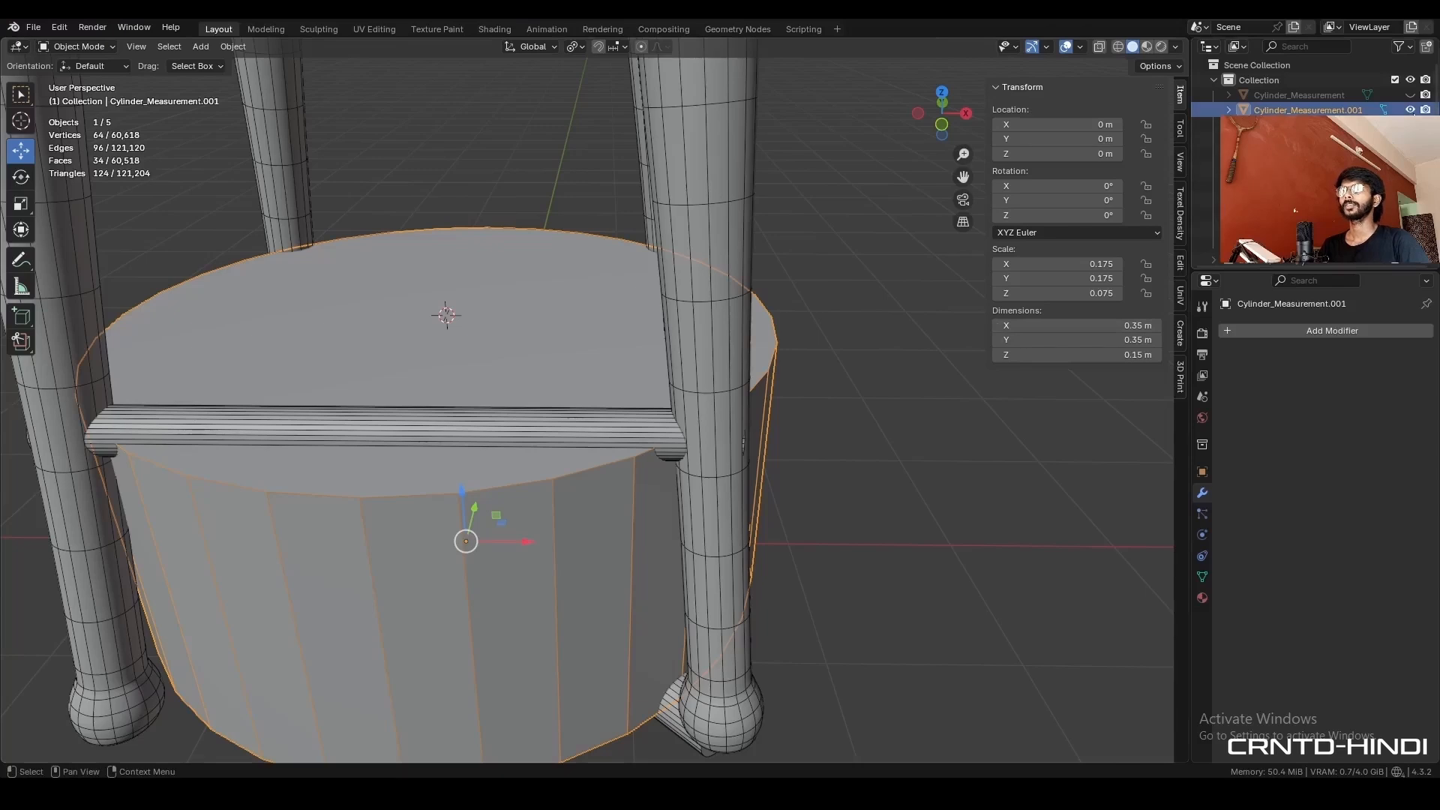
{"action": "key", "text": "h"}
{"action": "scroll", "coordinate": [678, 507], "scroll_direction": "down", "scroll_amount": 4}
{"action": "middle_click_drag", "start_coordinate": [679, 505], "coordinate": [750, 436], "text": "shift"}
{"action": "left_click", "coordinate": [623, 495]}
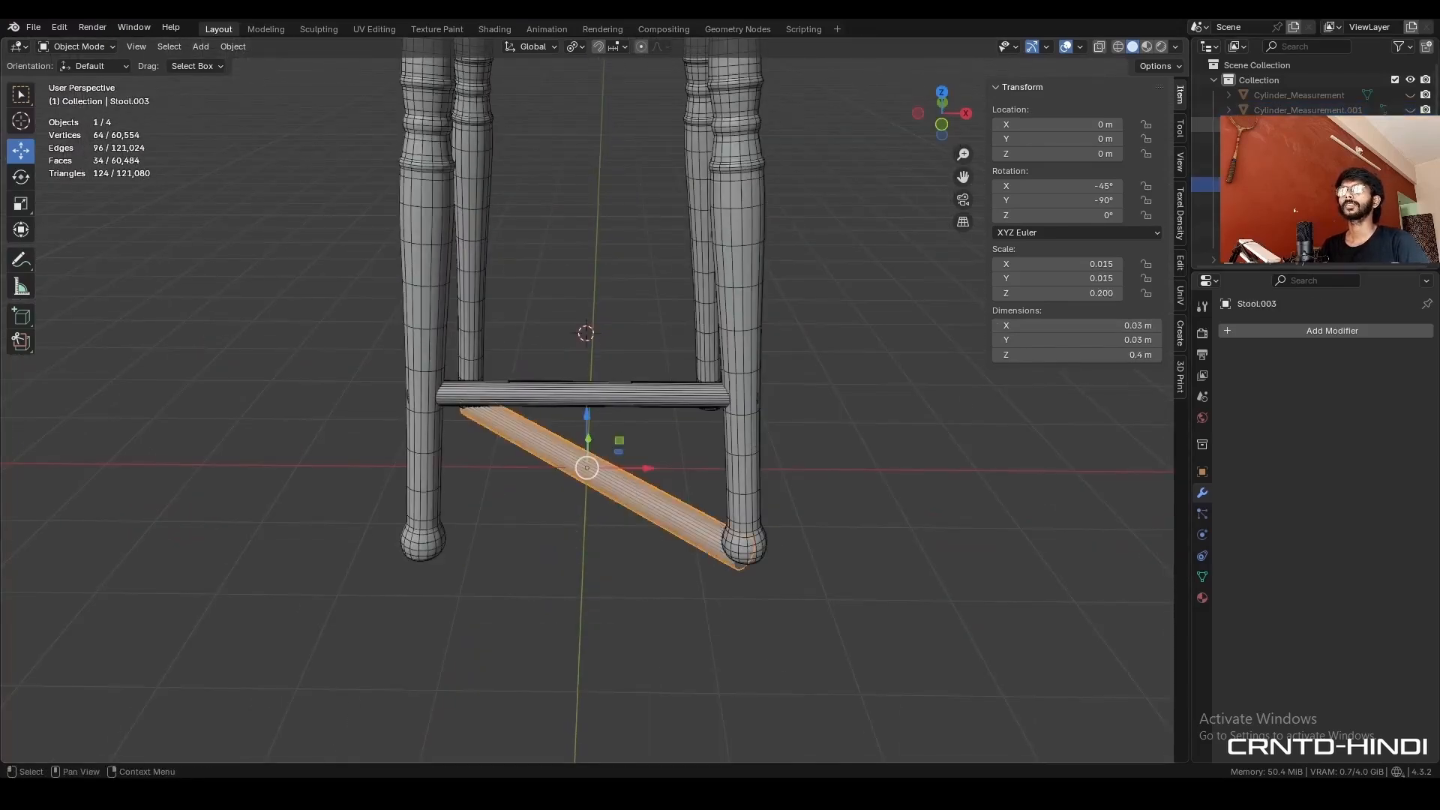
{"action": "key", "text": "h"}
- Add one edge loop to the leg mesh where the rod meets it, without sliding the loop
{"action": "left_click", "coordinate": [517, 397]}
{"action": "middle_click_drag", "start_coordinate": [581, 439], "coordinate": [466, 411]}
{"action": "scroll", "coordinate": [487, 413], "scroll_direction": "up", "scroll_amount": 3}
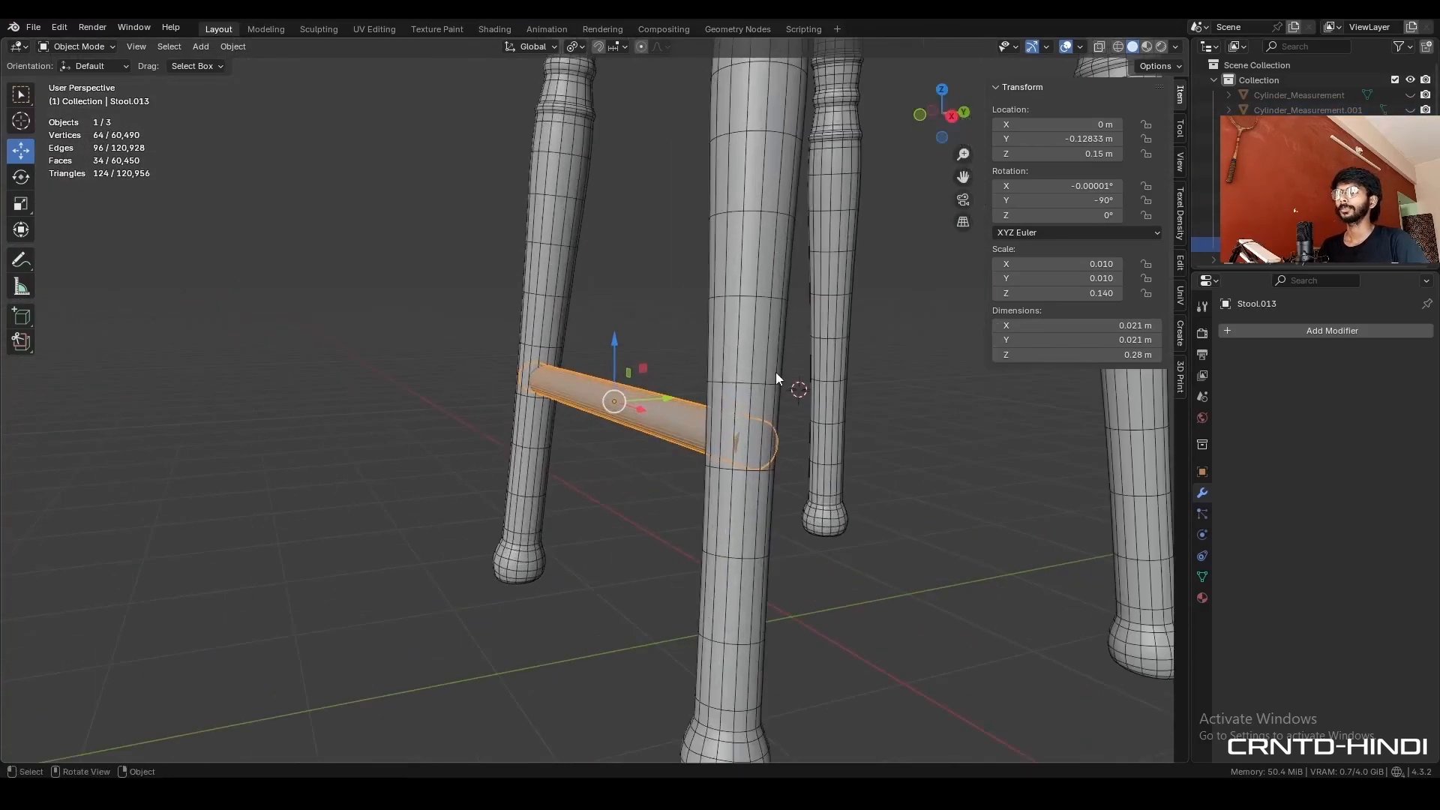
{"action": "left_click", "coordinate": [766, 448]}
{"action": "key", "text": "Tab"}
{"action": "middle_click_drag", "start_coordinate": [767, 448], "coordinate": [683, 451]}
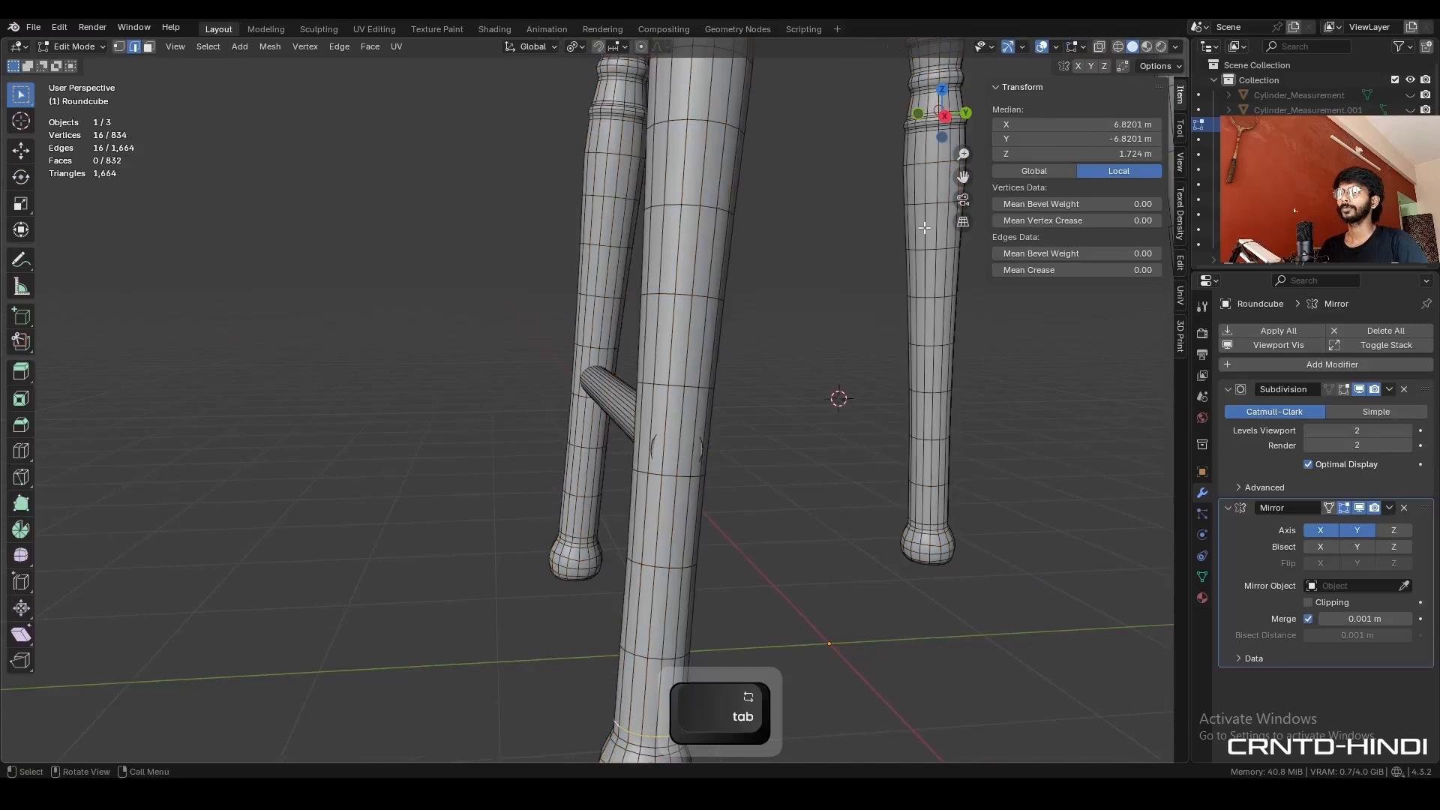
{"action": "left_click", "coordinate": [944, 115]}
{"action": "scroll", "coordinate": [693, 443], "scroll_direction": "up", "scroll_amount": 7}
{"action": "key", "text": "ctrl+z"}
{"action": "key", "text": "ctrl+r"}
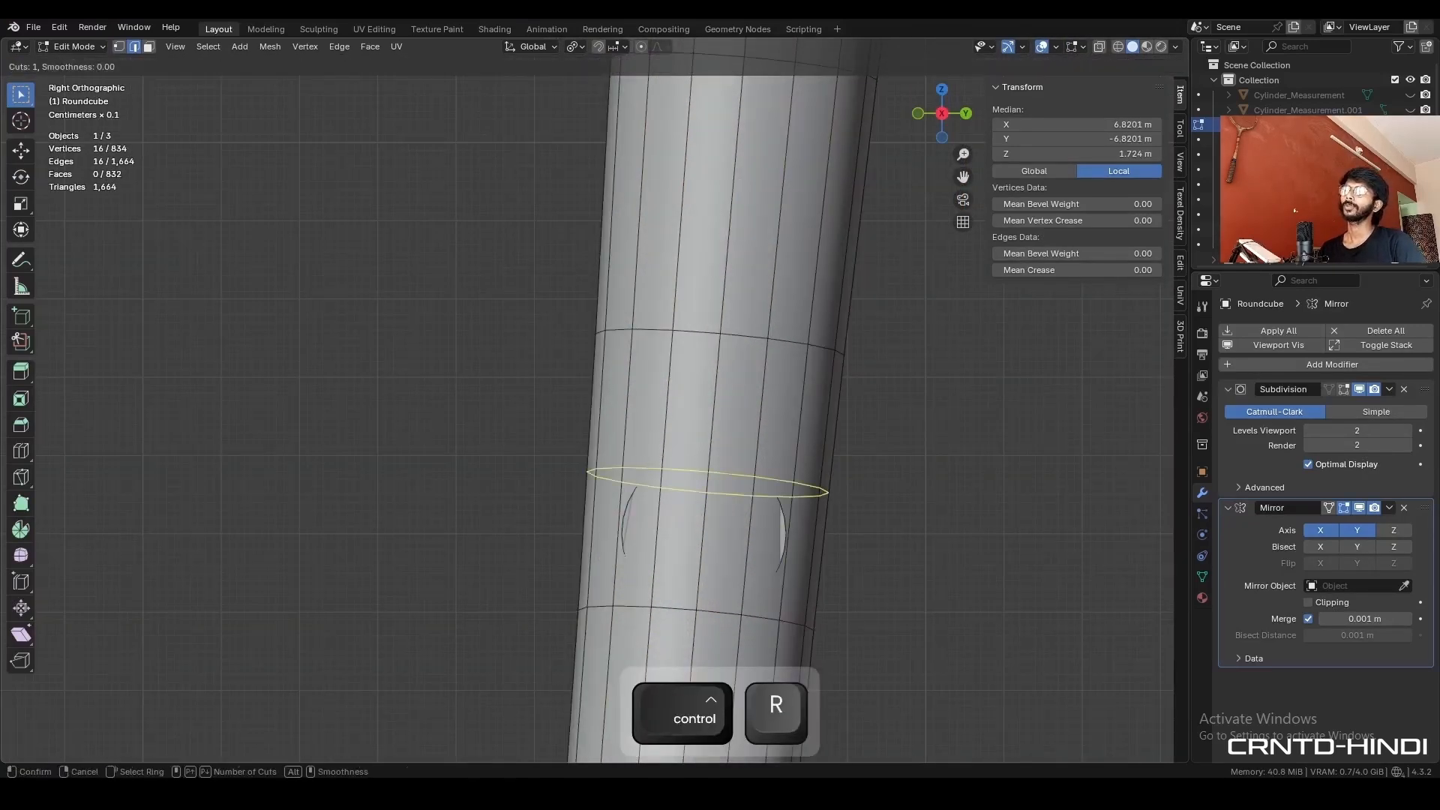
{"action": "left_click", "coordinate": [709, 454]}
{"action": "right_click", "coordinate": [716, 456]}
- Select the ring of leg vertices surrounding the rod's intersection and return to Object Mode
{"action": "left_click", "coordinate": [720, 457]}
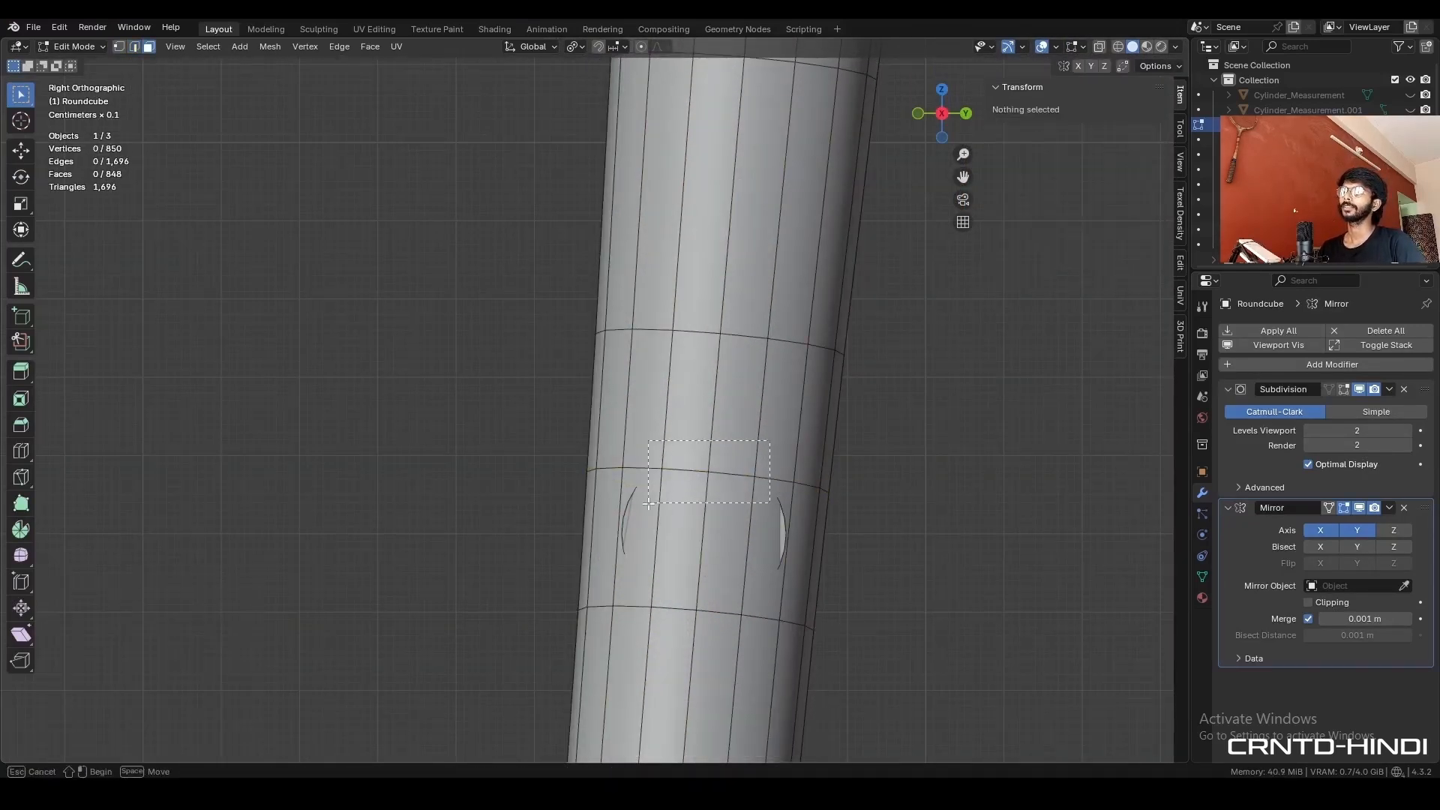
{"action": "key", "text": "ctrl+KP_Add"}
{"action": "left_click_drag", "start_coordinate": [649, 504], "coordinate": [651, 502]}
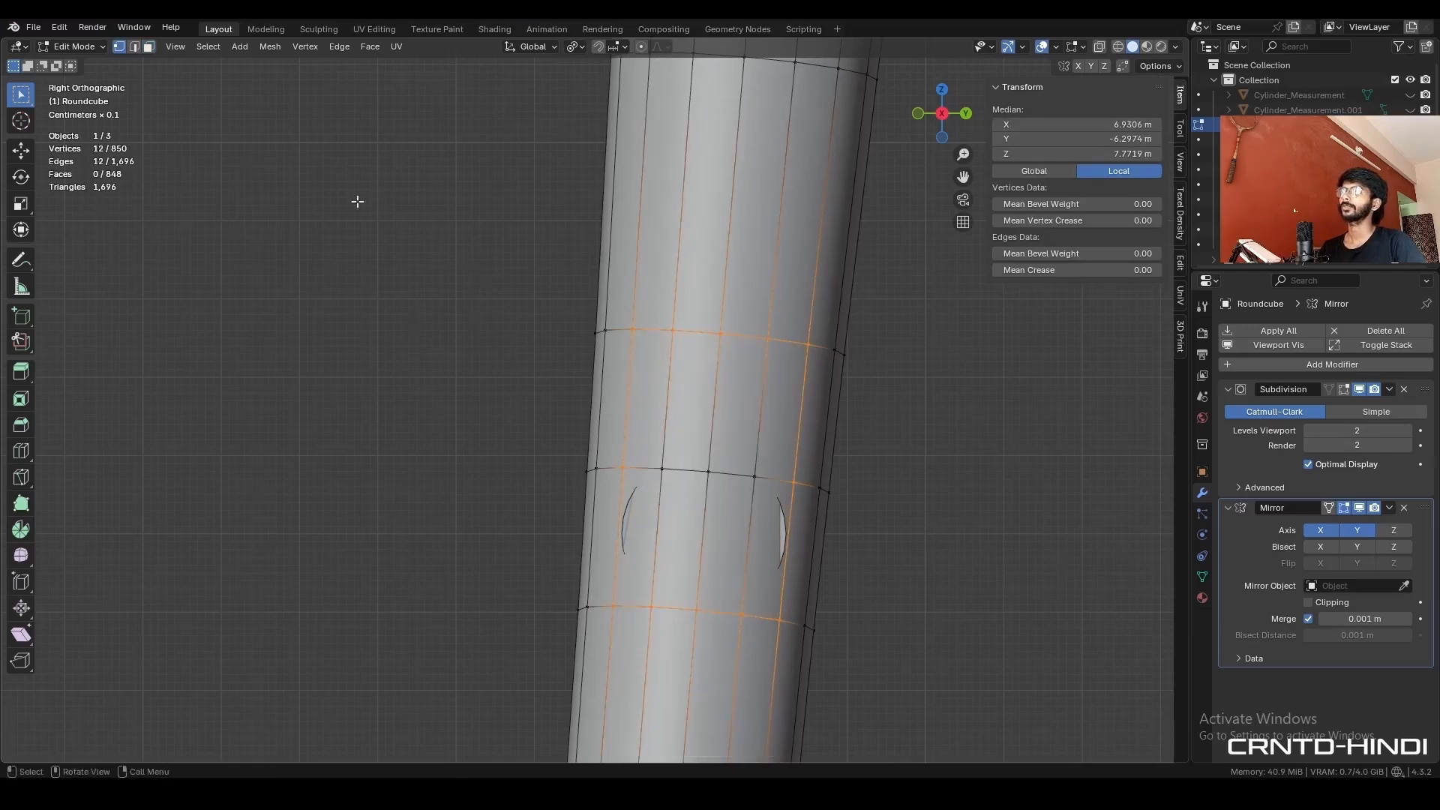
{"action": "key", "text": "Tab"}
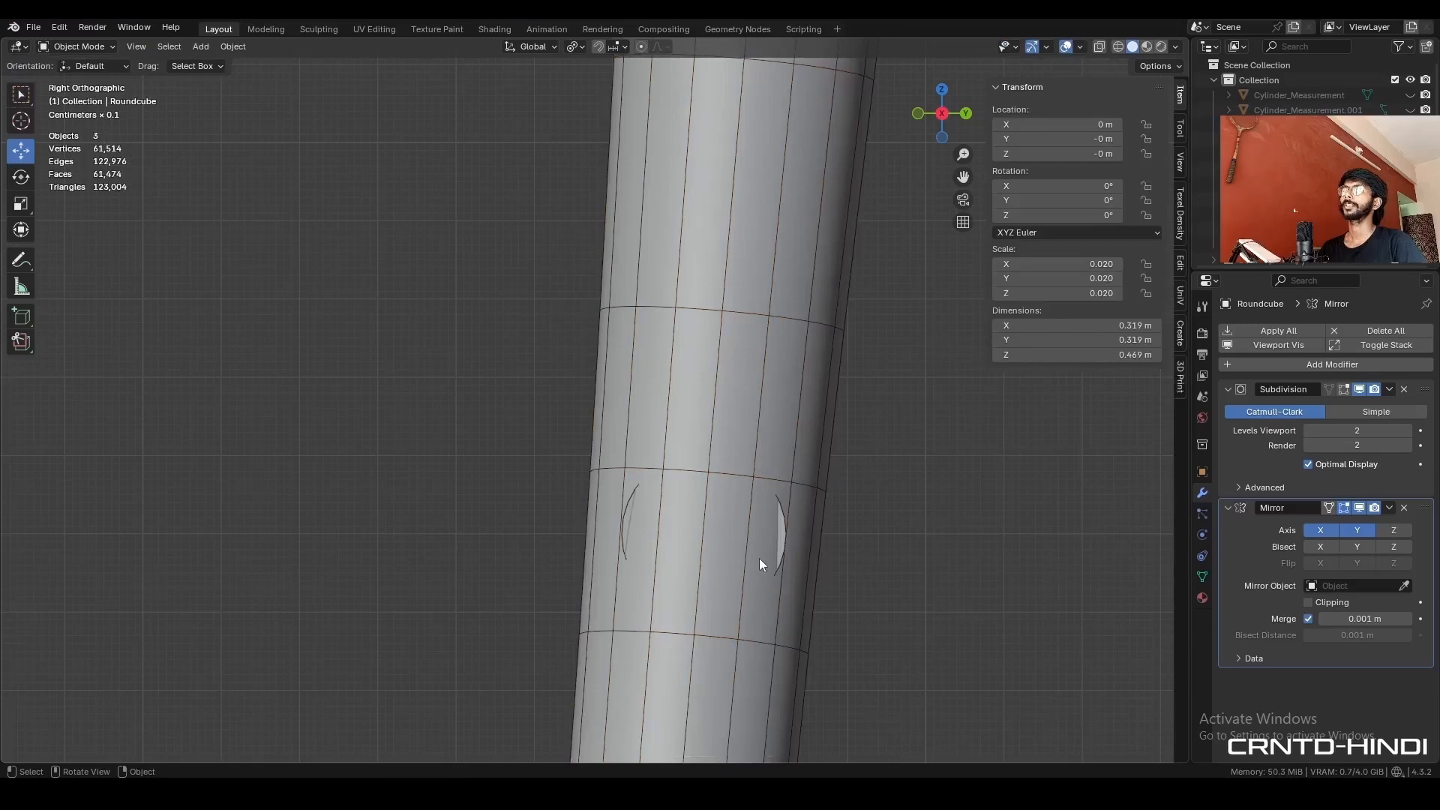
- Snap the 3D cursor to the rod between the front legs and hide the rod
{"action": "scroll", "coordinate": [556, 489], "scroll_direction": "down", "scroll_amount": 4}
{"action": "middle_click_drag", "start_coordinate": [556, 489], "coordinate": [624, 462]}
{"action": "left_click", "coordinate": [624, 462]}
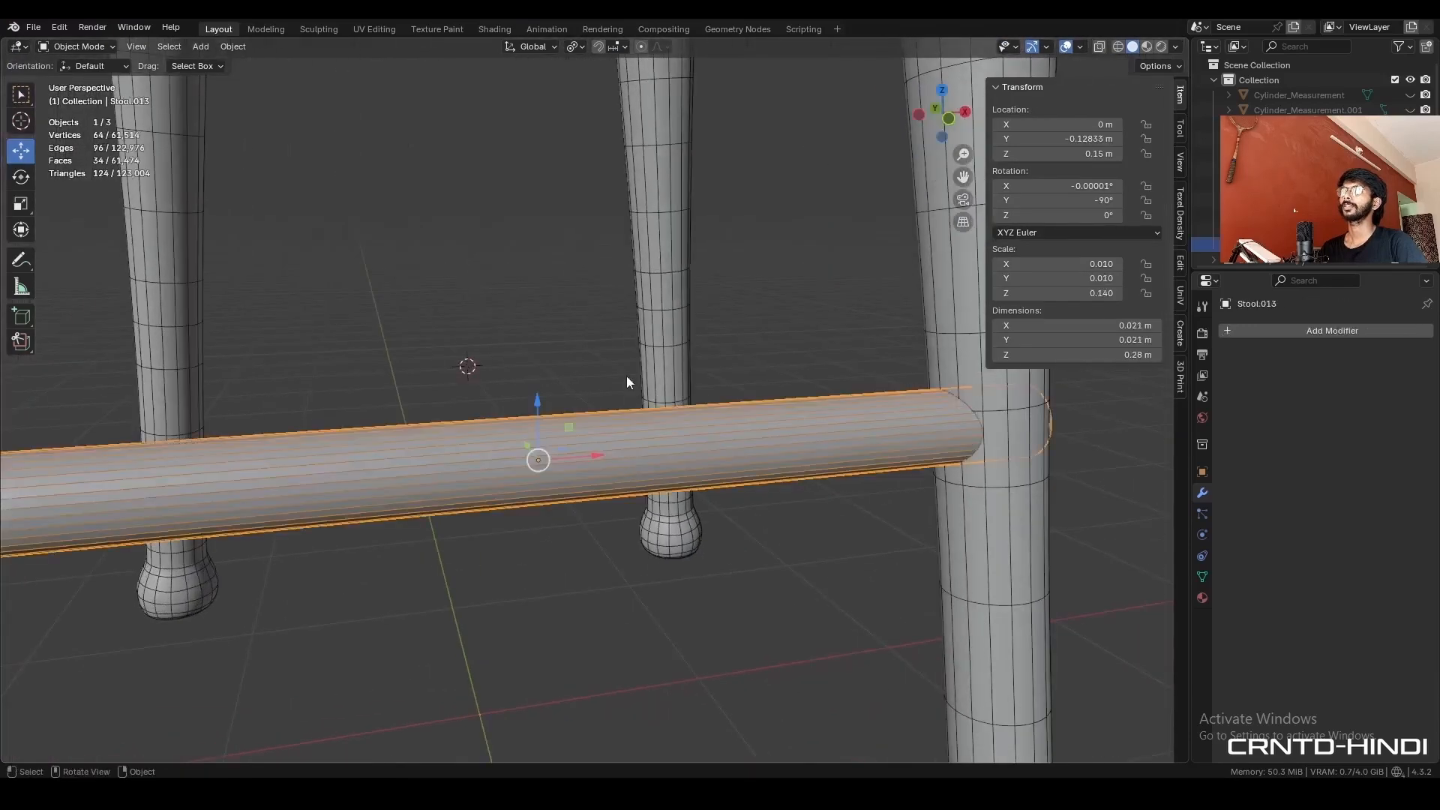
{"action": "scroll", "coordinate": [677, 309], "scroll_direction": "down", "scroll_amount": 3}
{"action": "key", "text": "shift+s"}
{"action": "left_click", "coordinate": [682, 515]}
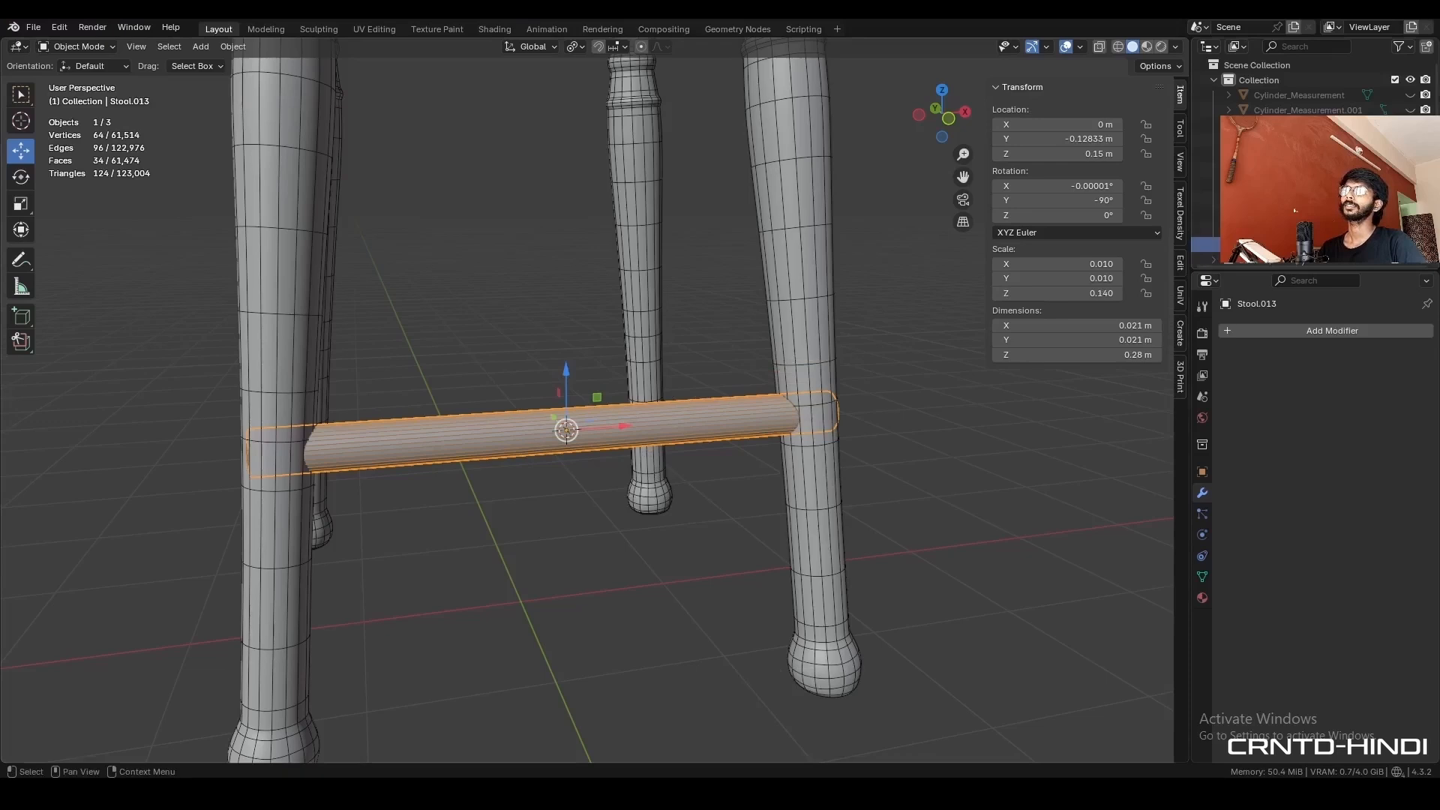
{"action": "key", "text": "h"}
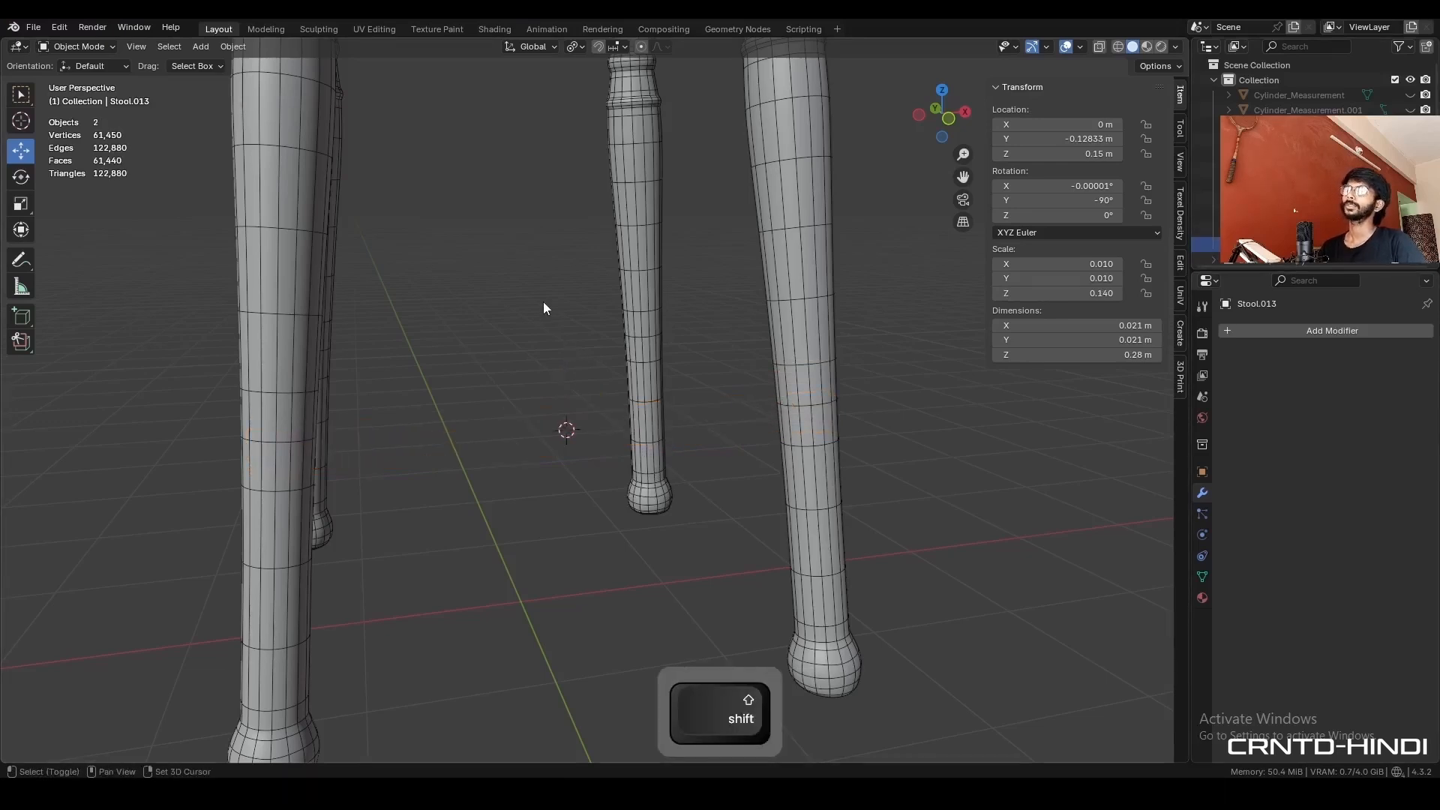
- Add a 12-vertex cylinder at the 3D cursor and rotate it 90° in front view to lie horizontally
{"action": "key", "text": "shift+a"}
{"action": "left_click", "coordinate": [636, 382]}
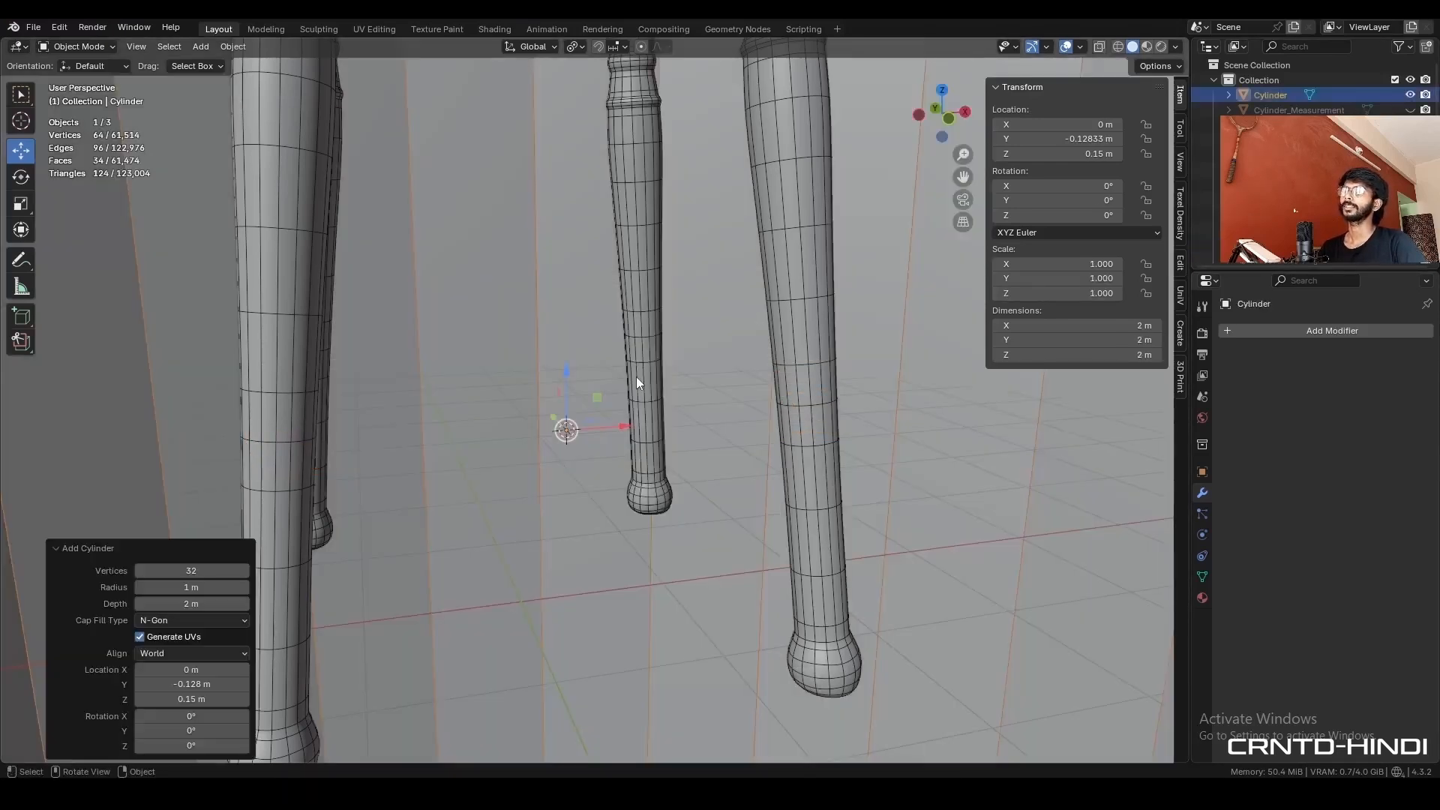
{"action": "left_click", "coordinate": [188, 571]}
{"action": "type", "text": "12"}
{"action": "key", "text": "Return"}
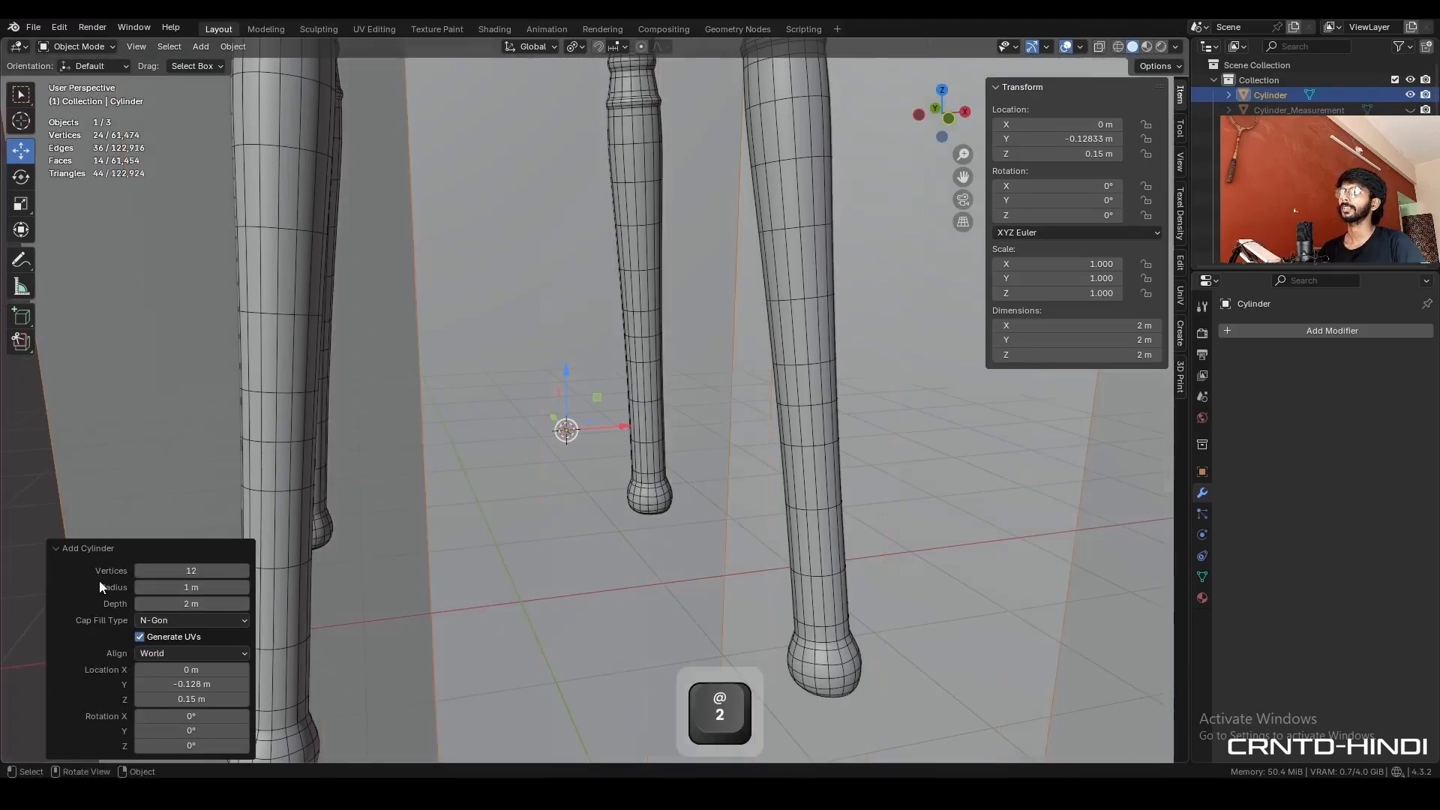
{"action": "key", "text": "KP_1"}
{"action": "scroll", "coordinate": [780, 287], "scroll_direction": "down", "scroll_amount": 6}
{"action": "key", "text": "r"}
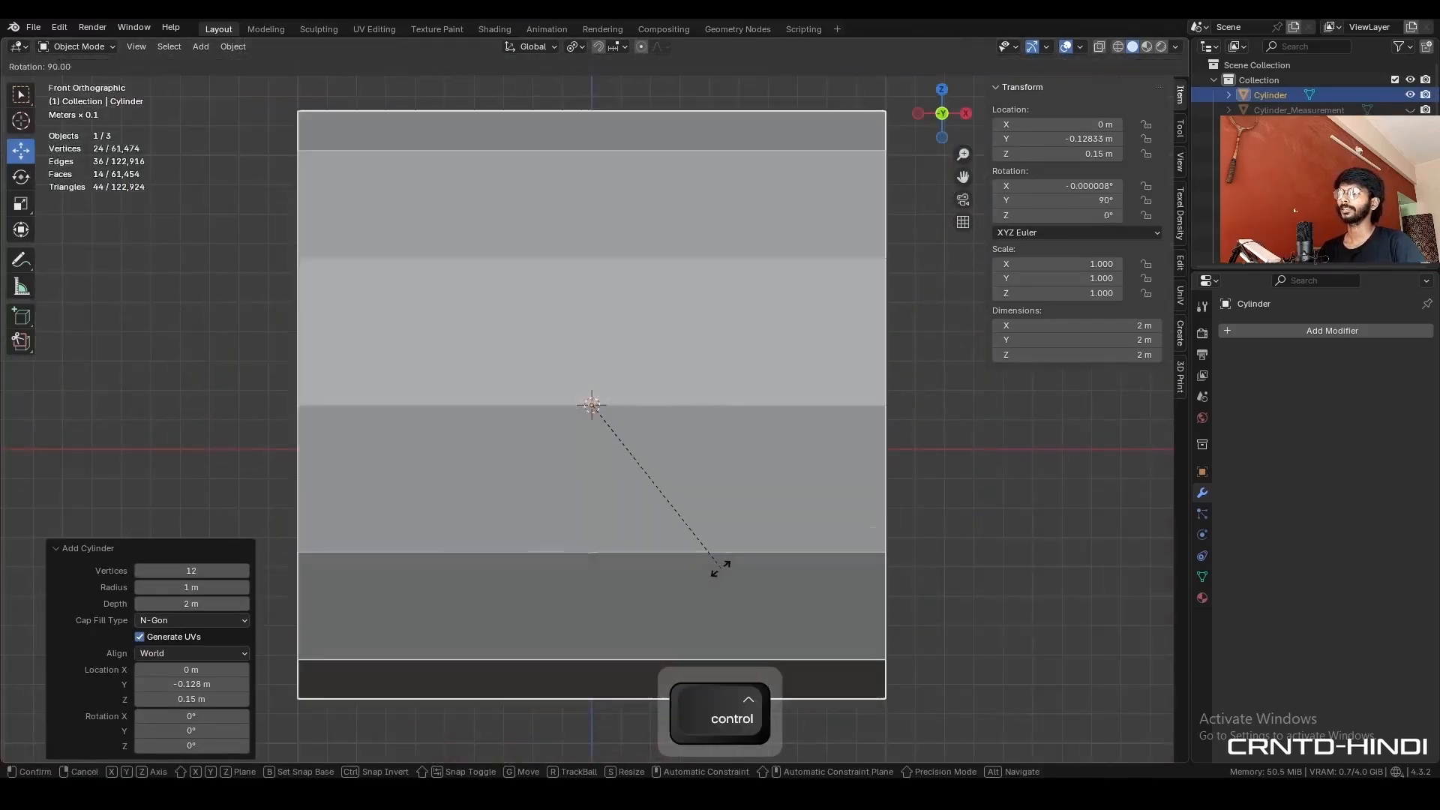
{"action": "left_click", "coordinate": [712, 576], "text": "ctrl"}
- Scale the new cylinder to about 0.029 m thick and stretch it along X to about 0.26 m, reaching both front legs
{"action": "key", "text": "s"}
{"action": "left_click", "coordinate": [603, 411]}
{"action": "scroll", "coordinate": [834, 375], "scroll_direction": "up", "scroll_amount": 8}
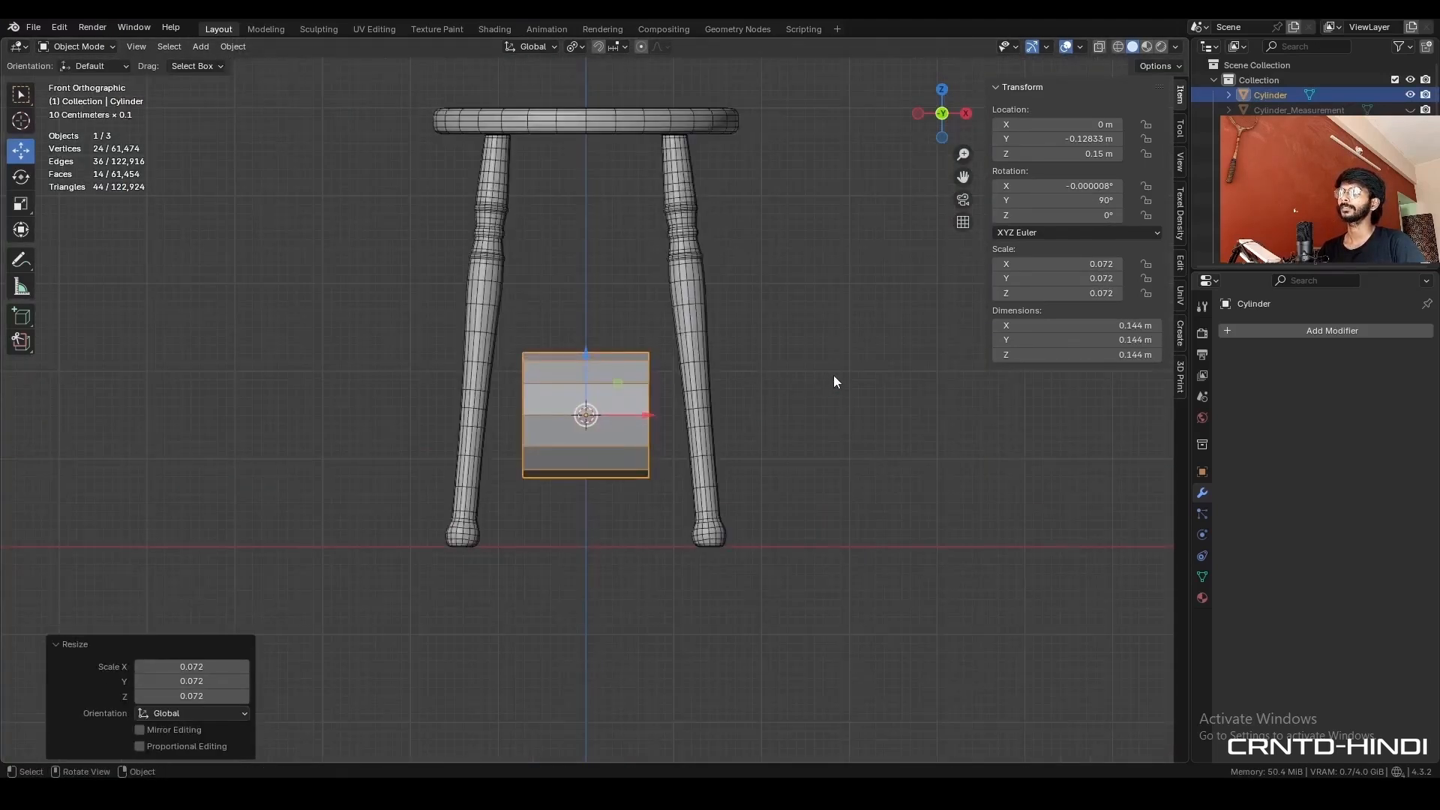
{"action": "key", "text": "s"}
{"action": "left_click", "coordinate": [627, 425], "text": "ctrl"}
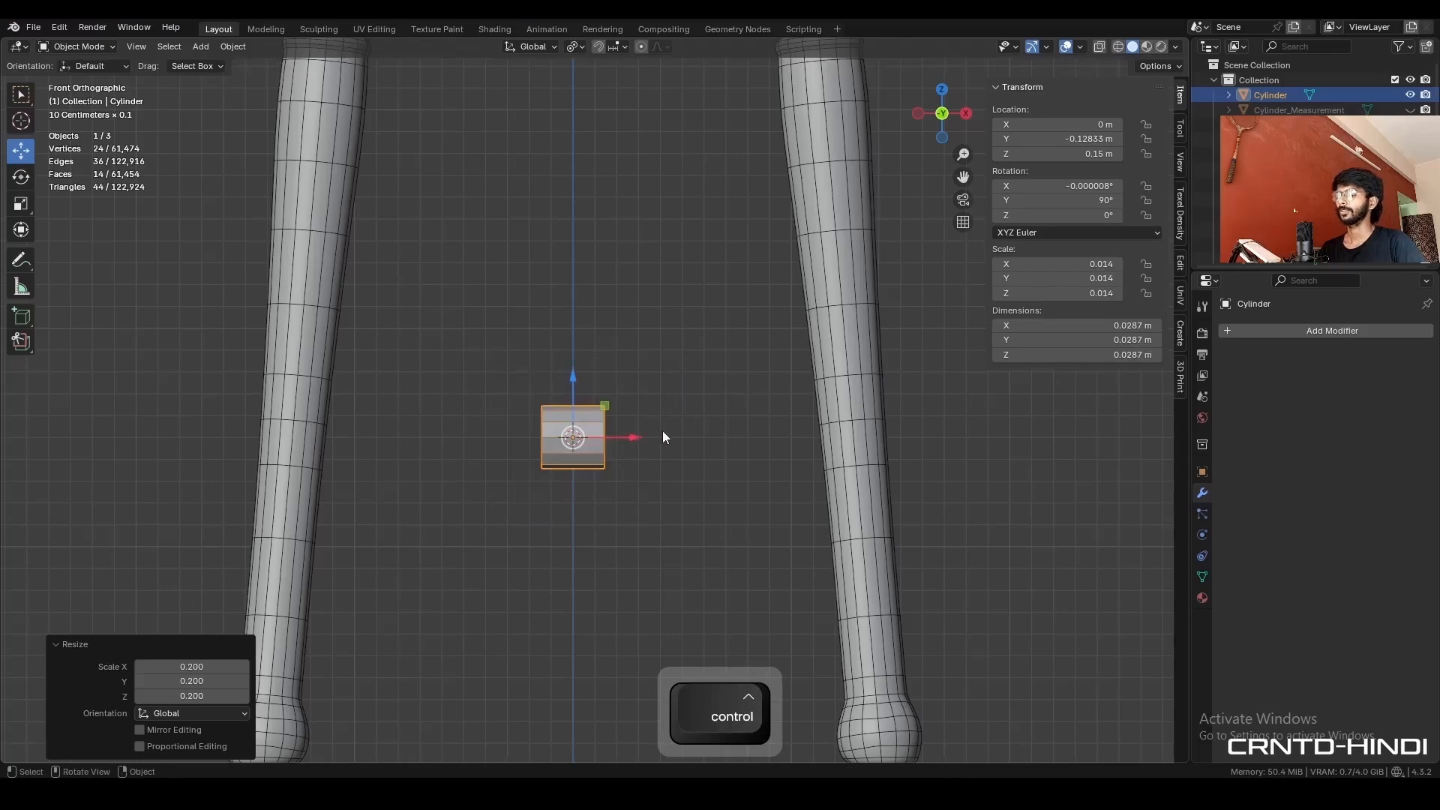
{"action": "key", "text": "s"}
{"action": "key", "text": "x"}
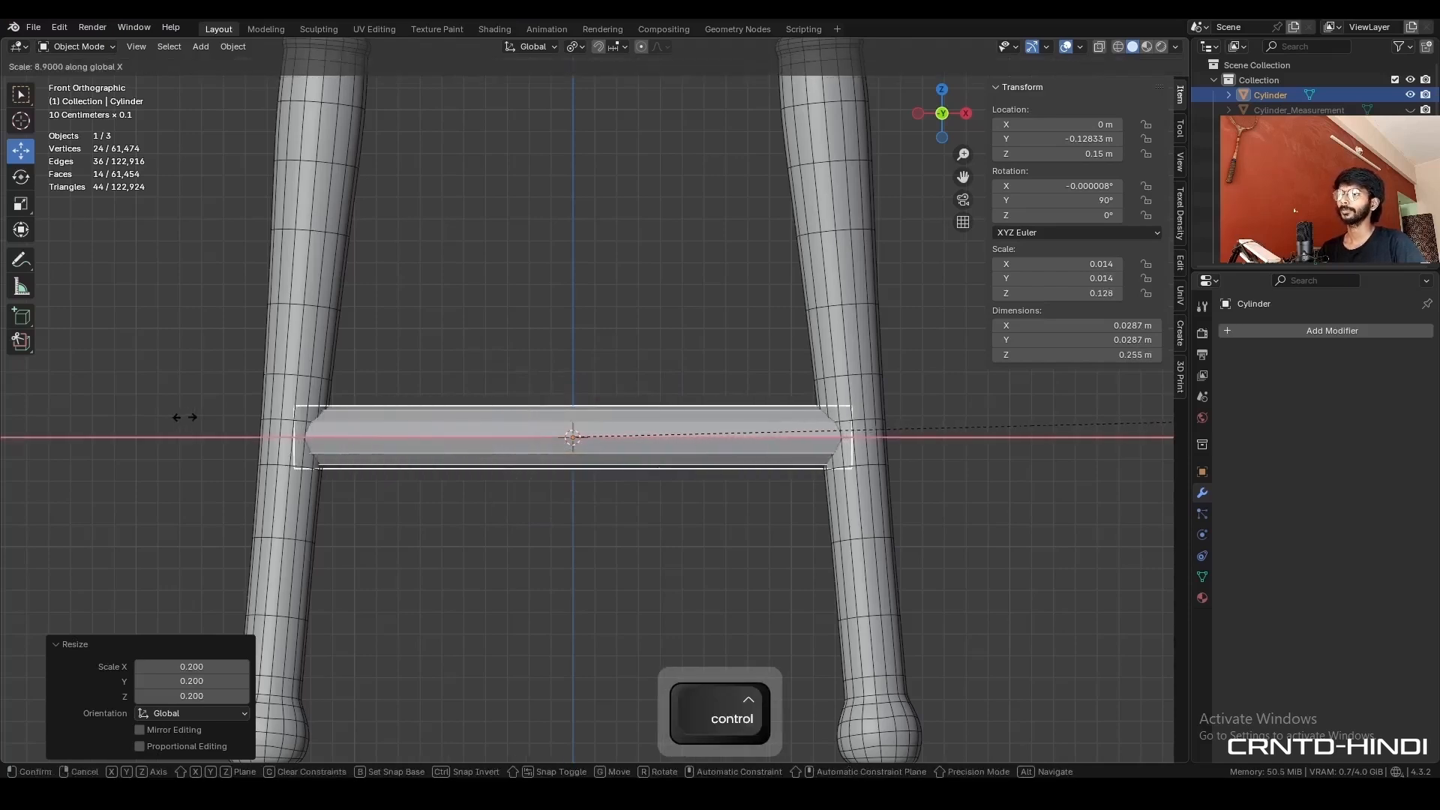
{"action": "left_click", "coordinate": [198, 417], "text": "ctrl"}
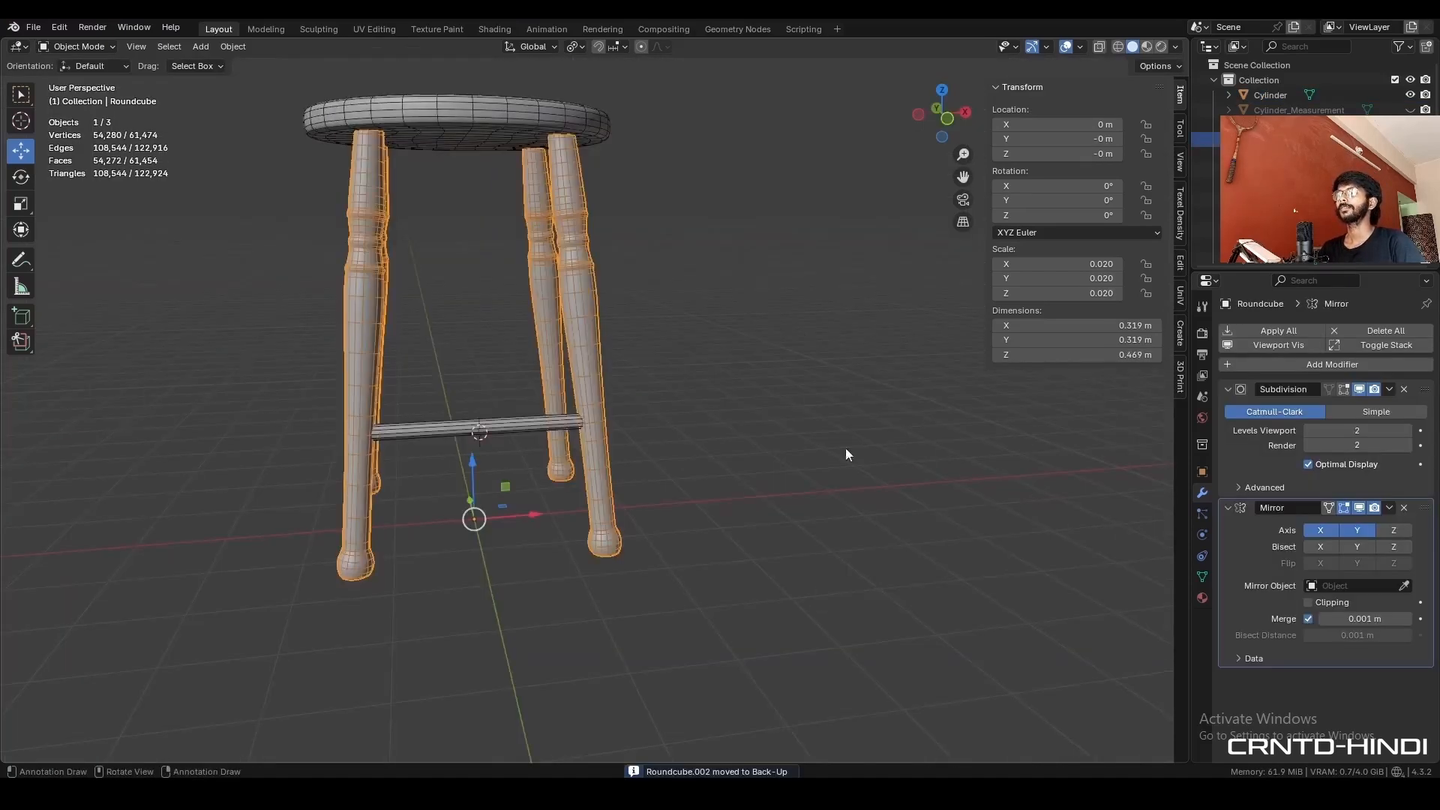
- Remove the legs' Mirror modifier and combine the rod with the remaining leg using a brush Boolean Union
{"action": "mouse_move", "coordinate": [845, 448]}
{"action": "middle_mouse_down"}
{"action": "mouse_move", "coordinate": [741, 448]}
{"action": "mouse_move", "coordinate": [841, 473]}
{"action": "middle_mouse_up"}
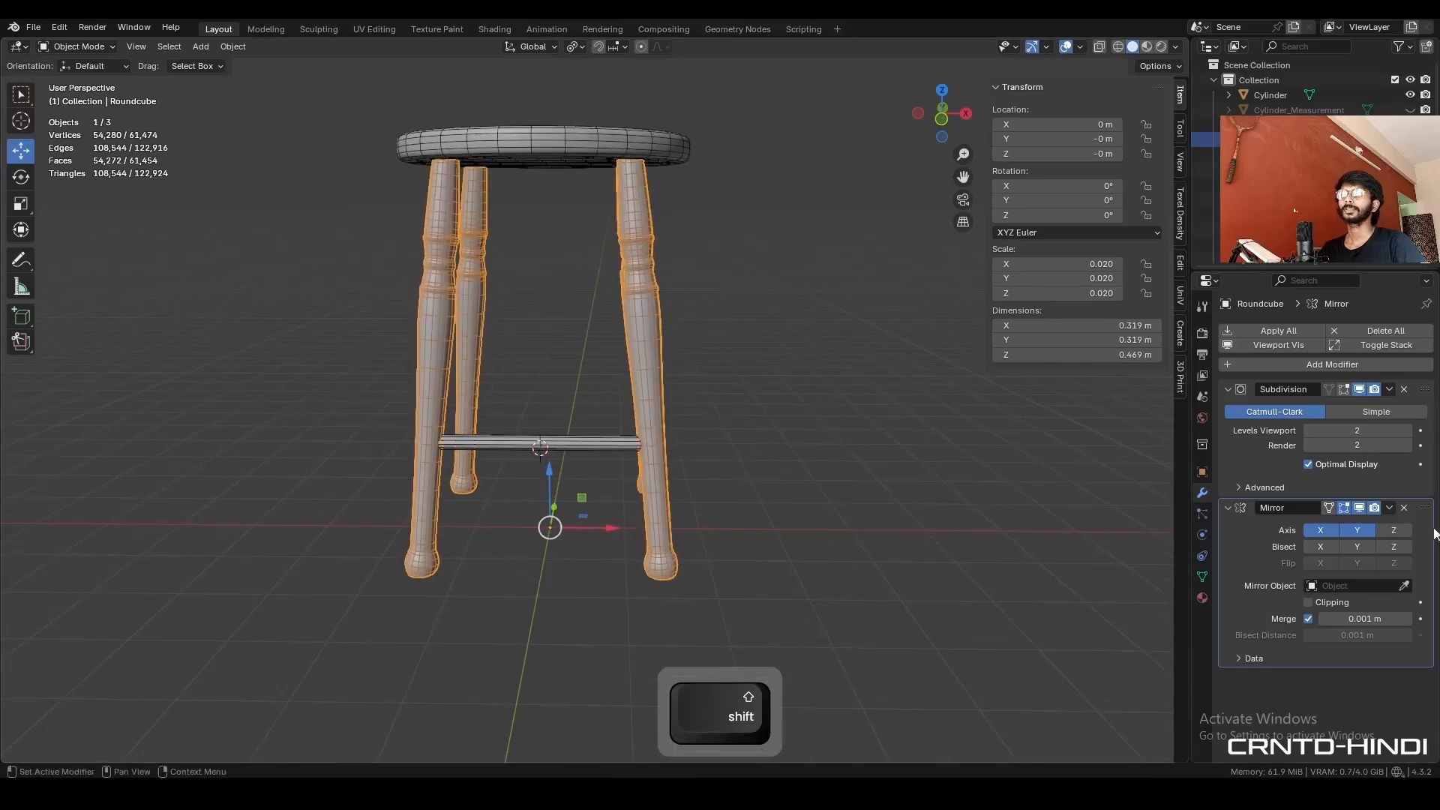
{"action": "left_click", "coordinate": [1404, 507]}
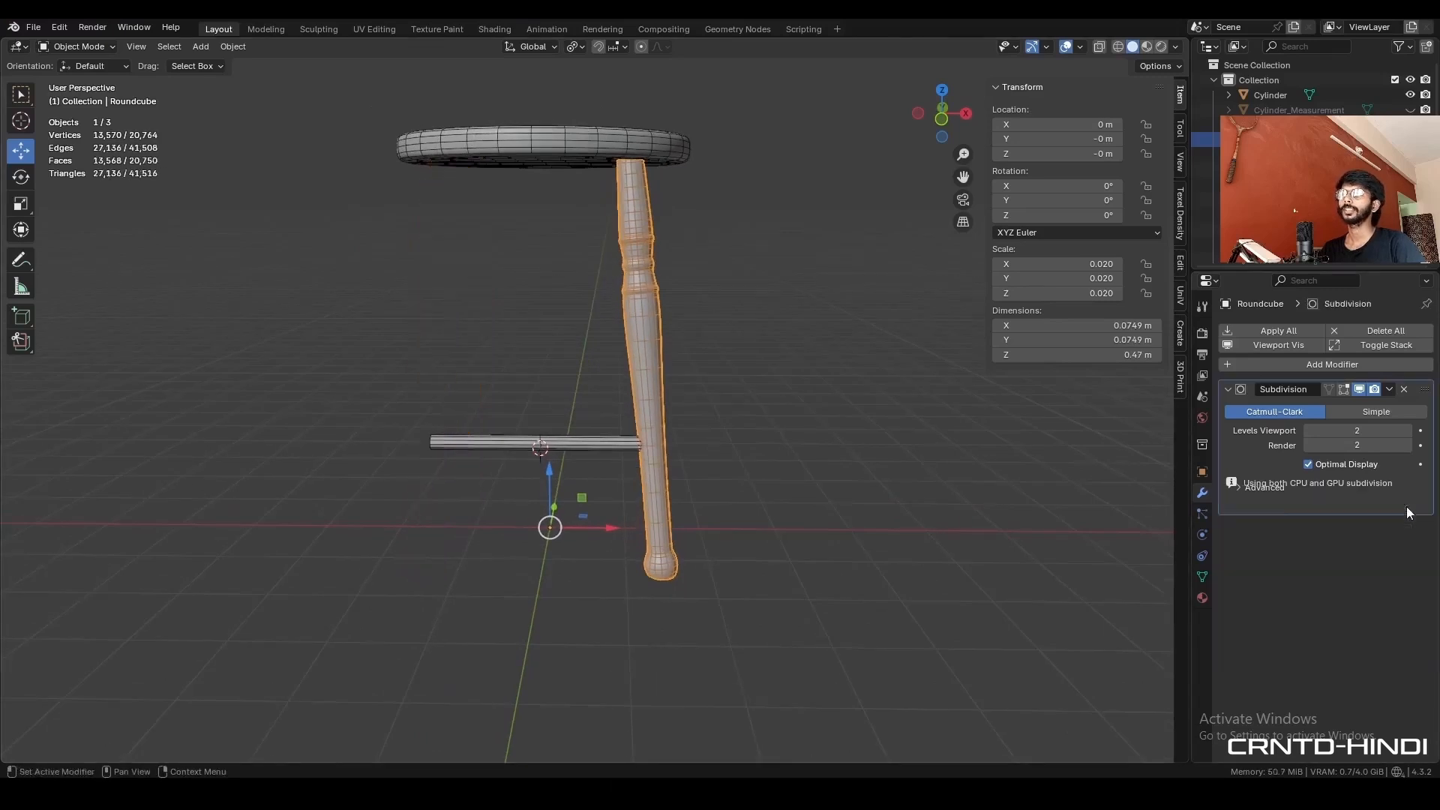
{"action": "scroll", "coordinate": [539, 491], "scroll_direction": "up", "scroll_amount": 5}
{"action": "left_click", "coordinate": [539, 490]}
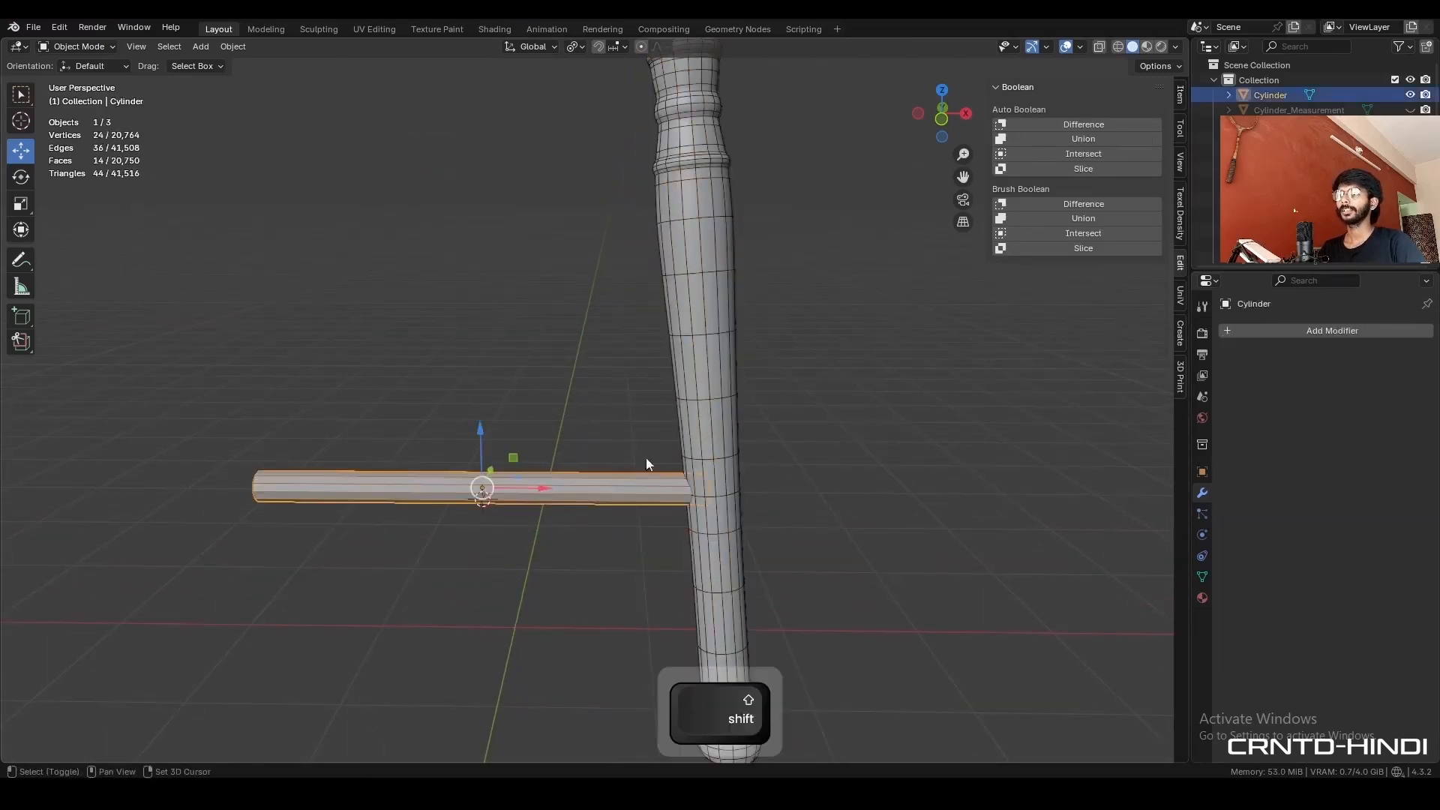
{"action": "left_click", "coordinate": [704, 381], "text": "shift"}
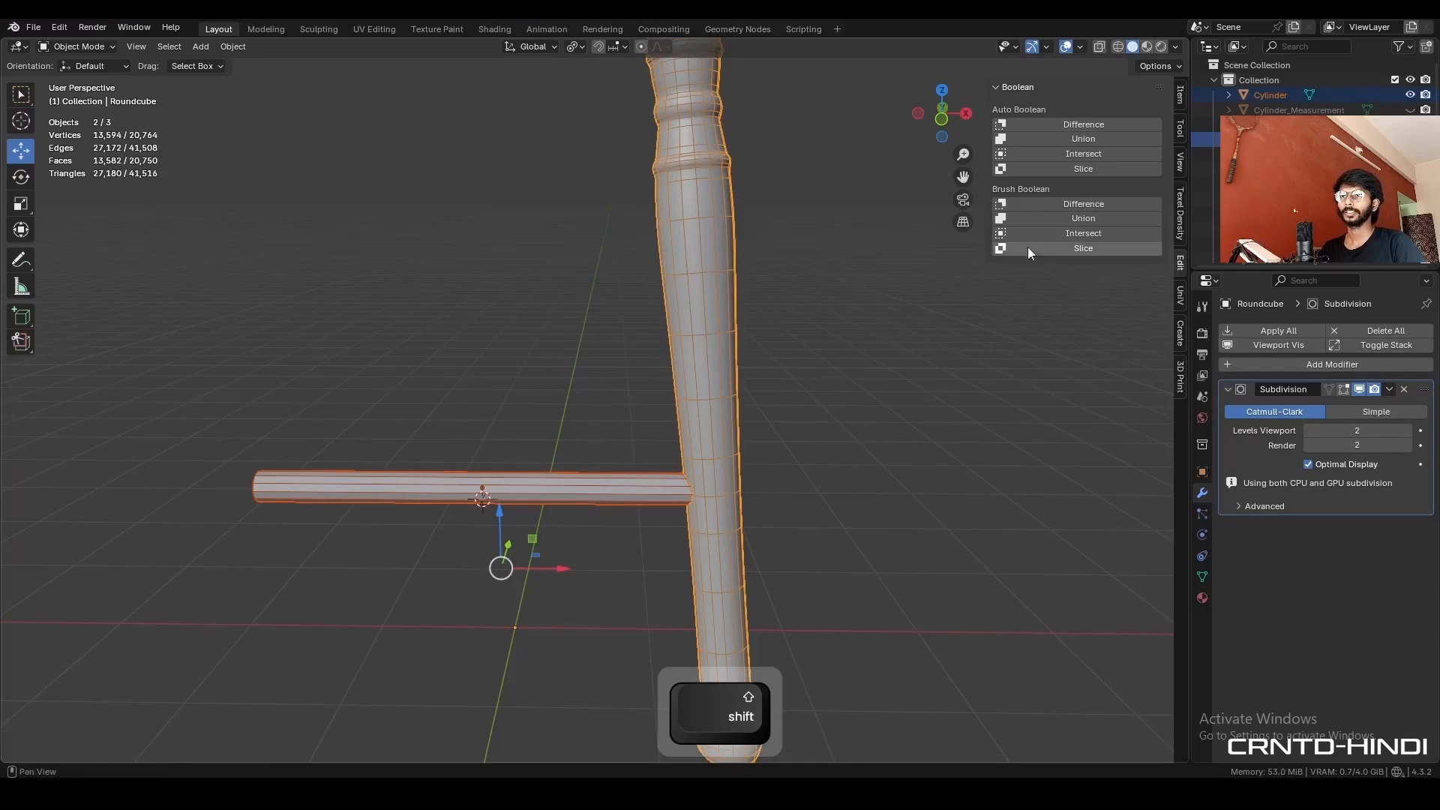
{"action": "left_click", "coordinate": [1055, 220]}
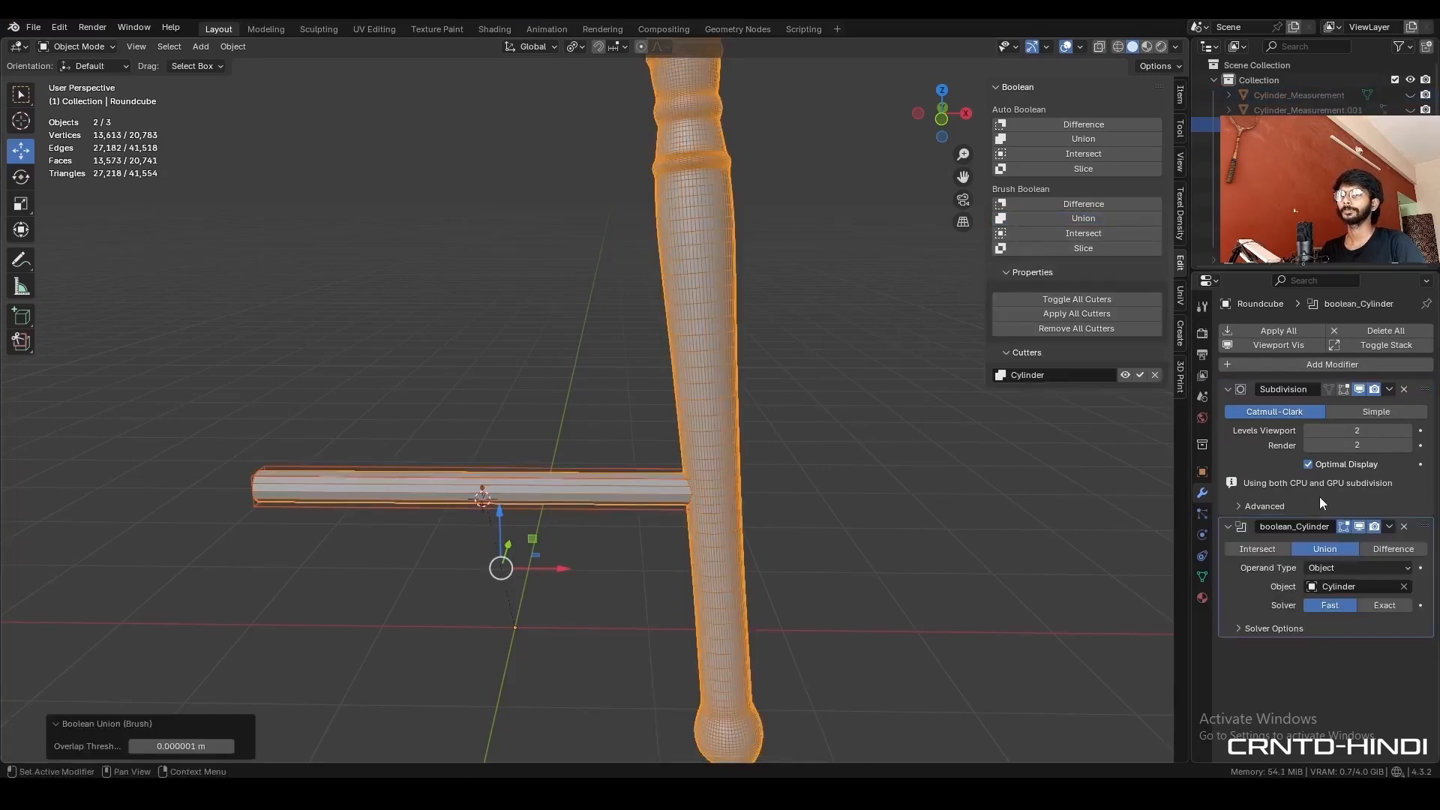
- Apply the union Boolean ahead of the Subdivision modifier and delete the leftover cutter cylinder
{"action": "left_click_drag", "start_coordinate": [1423, 533], "coordinate": [1429, 377]}
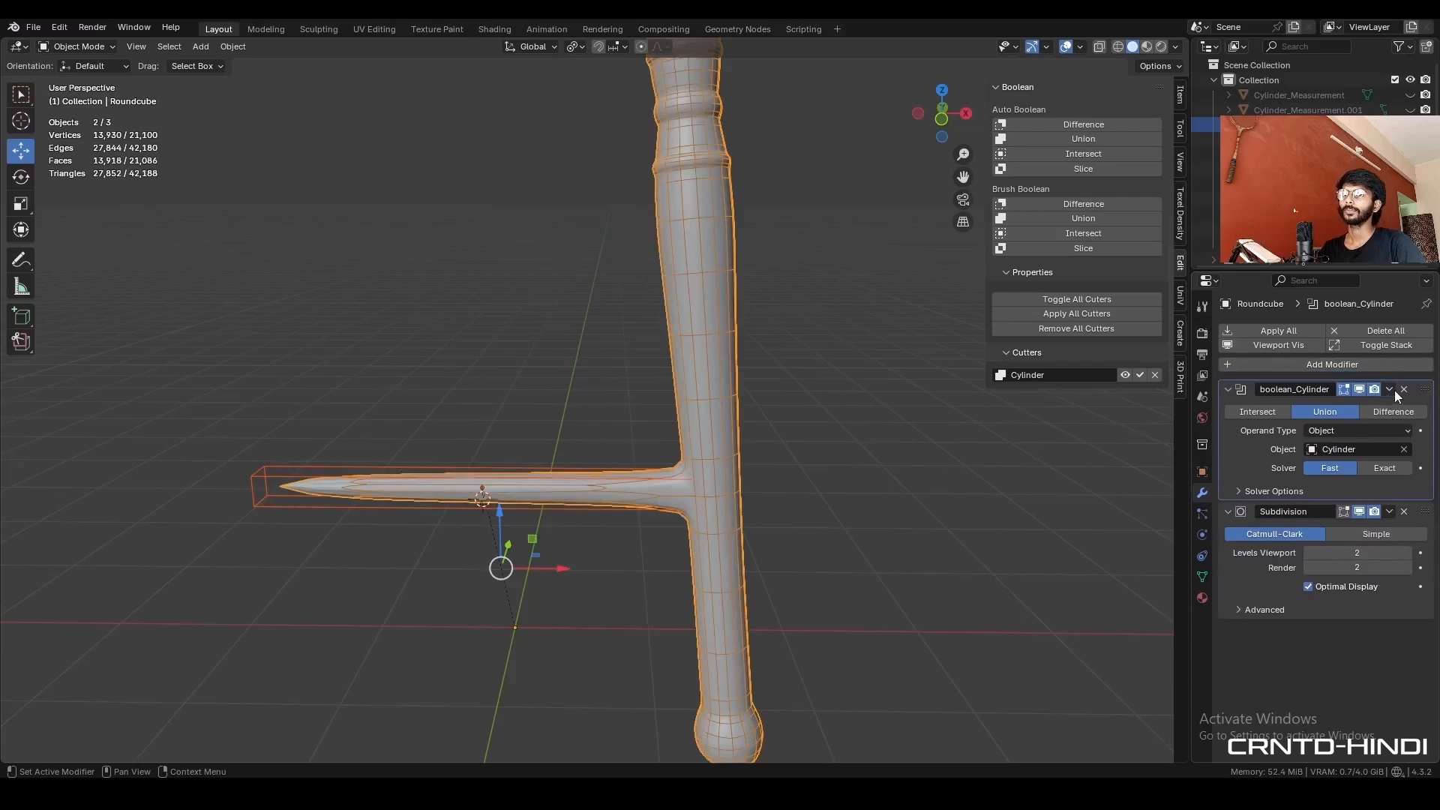
{"action": "left_click", "coordinate": [1390, 389]}
{"action": "left_click", "coordinate": [1379, 411]}
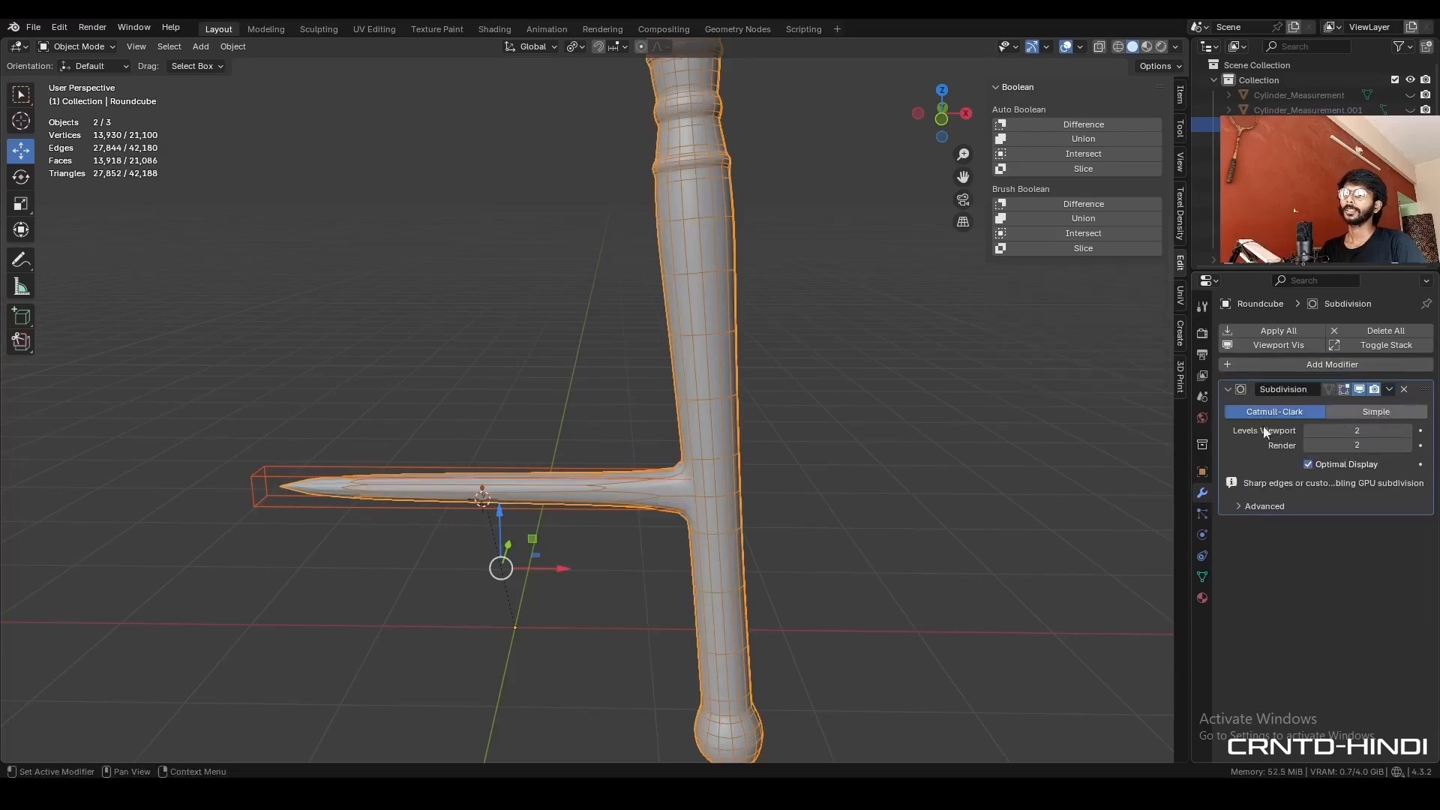
{"action": "left_click", "coordinate": [260, 482]}
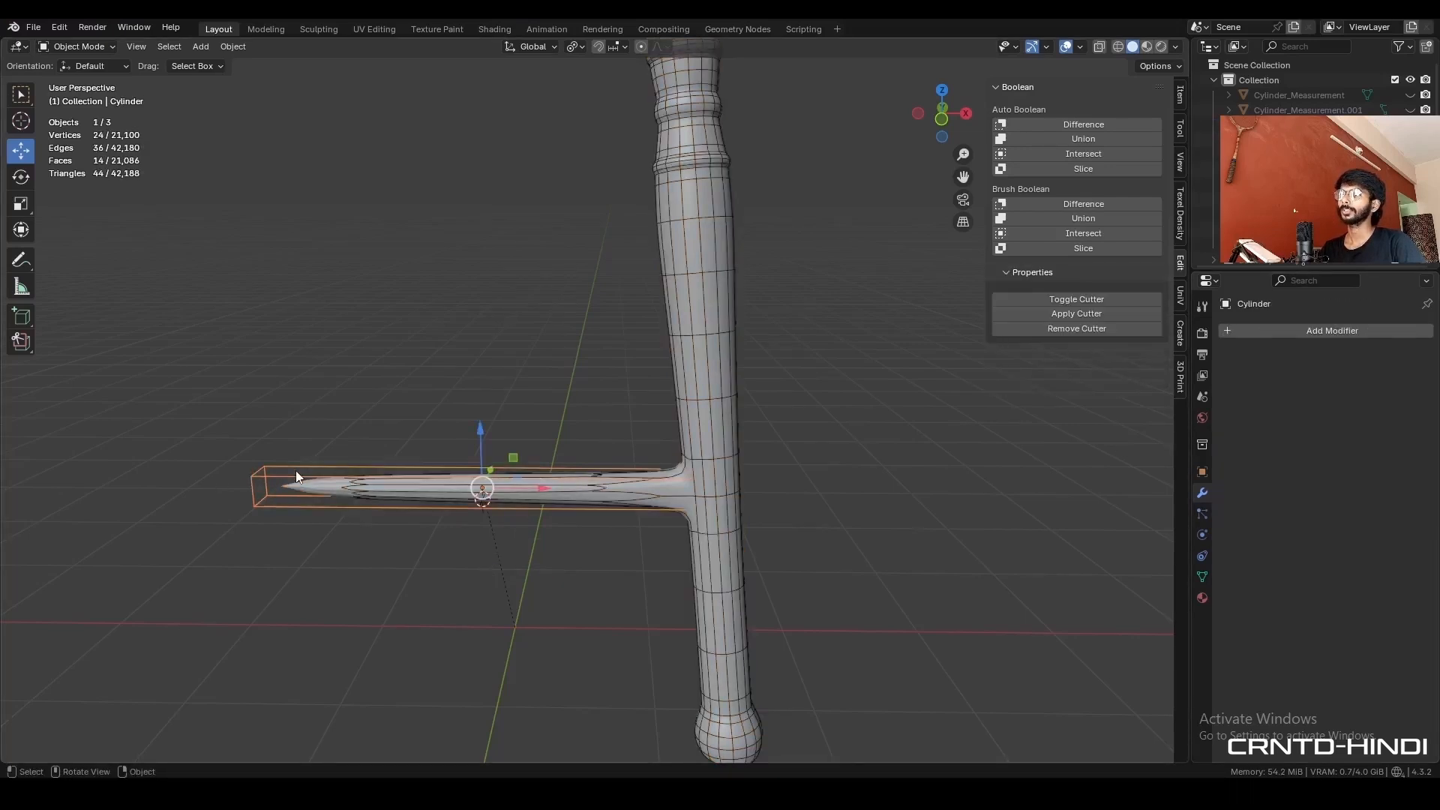
{"action": "key", "text": "x"}
{"action": "left_click", "coordinate": [296, 477]}
- In the leg mesh, merge the stray leg vertex above the rod joint into the adjacent rod vertex using Merge At Last
{"action": "left_click", "coordinate": [602, 487]}
{"action": "key", "text": "Tab"}
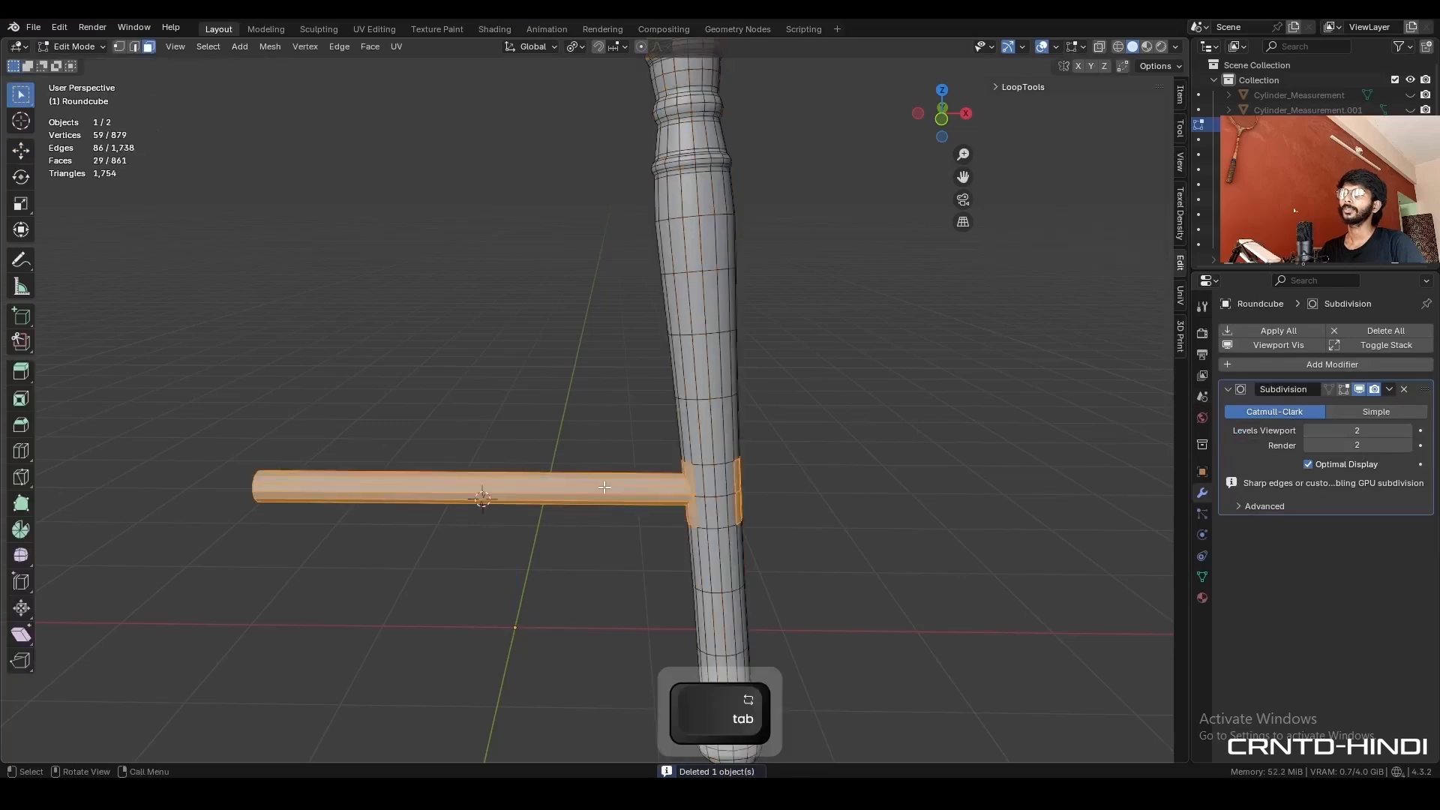
{"action": "left_click", "coordinate": [830, 490]}
{"action": "middle_click_drag", "start_coordinate": [780, 490], "coordinate": [684, 420], "text": "shift"}
{"action": "scroll", "coordinate": [679, 435], "scroll_direction": "up", "scroll_amount": 4}
{"action": "middle_click_drag", "start_coordinate": [638, 458], "coordinate": [836, 488]}
{"action": "scroll", "coordinate": [556, 498], "scroll_direction": "up", "scroll_amount": 4}
{"action": "mouse_move", "coordinate": [555, 504]}
{"action": "middle_mouse_down"}
{"action": "mouse_move", "coordinate": [566, 517]}
{"action": "mouse_move", "coordinate": [540, 505]}
{"action": "mouse_move", "coordinate": [573, 514]}
{"action": "middle_mouse_up"}
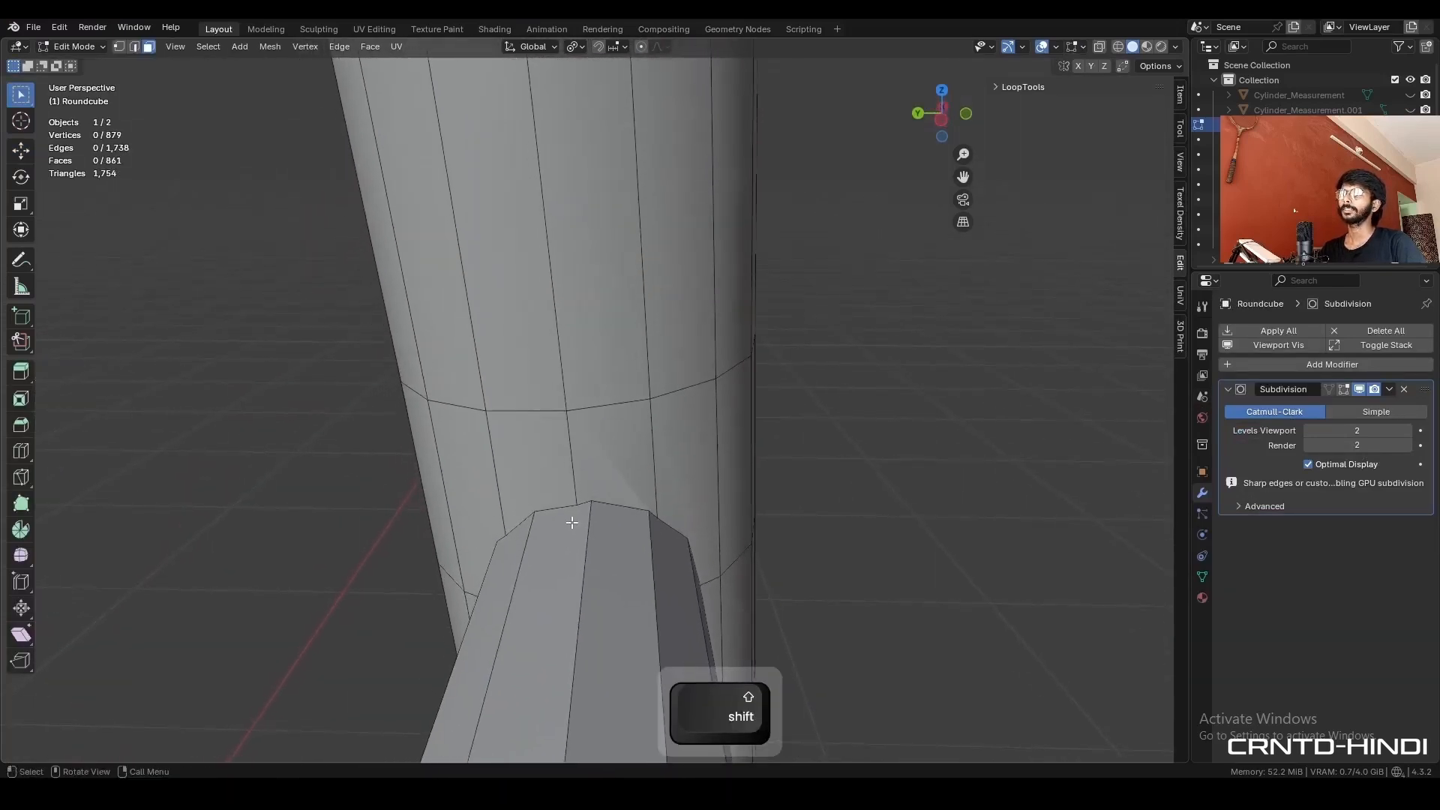
{"action": "key", "text": "1"}
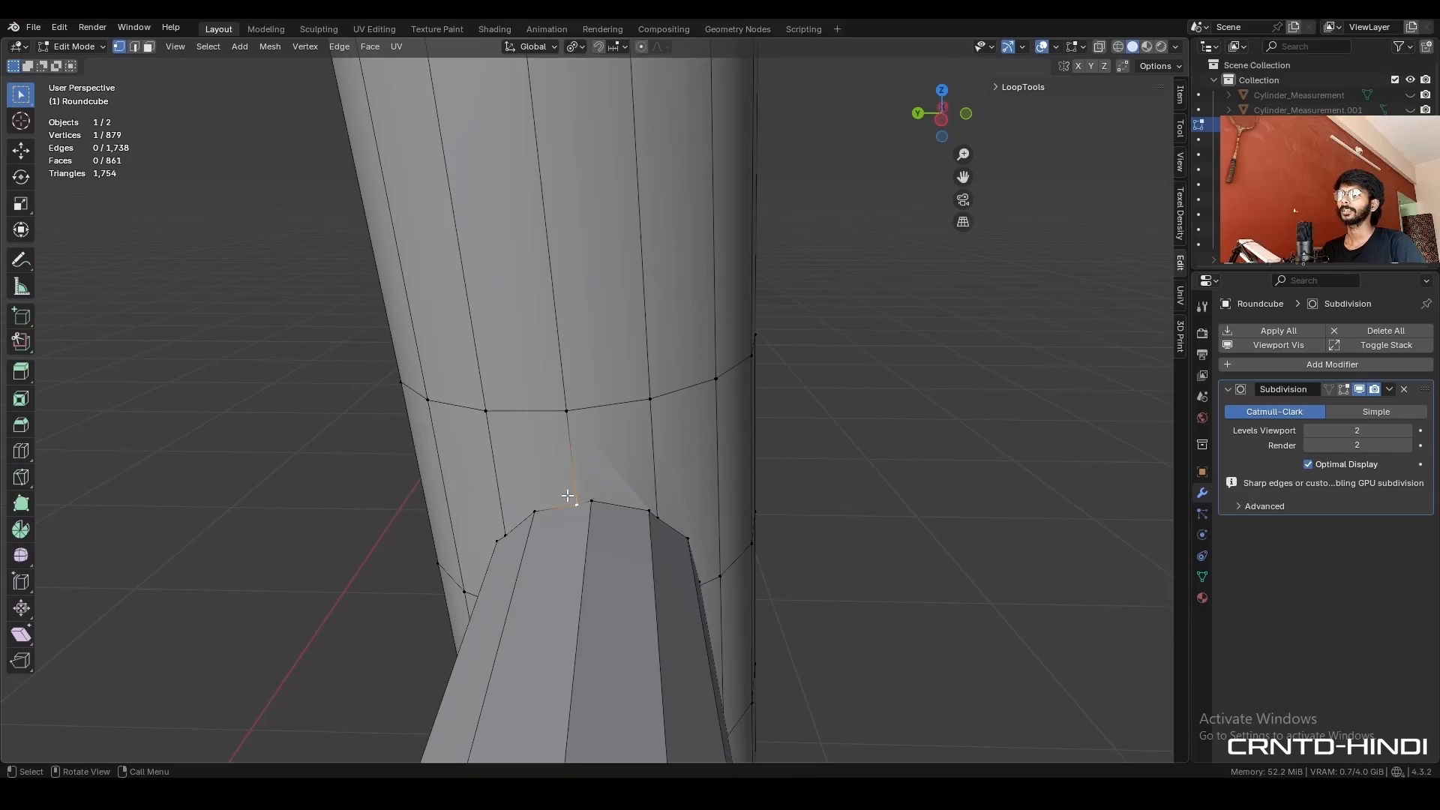
{"action": "left_click", "coordinate": [598, 497], "text": "shift"}
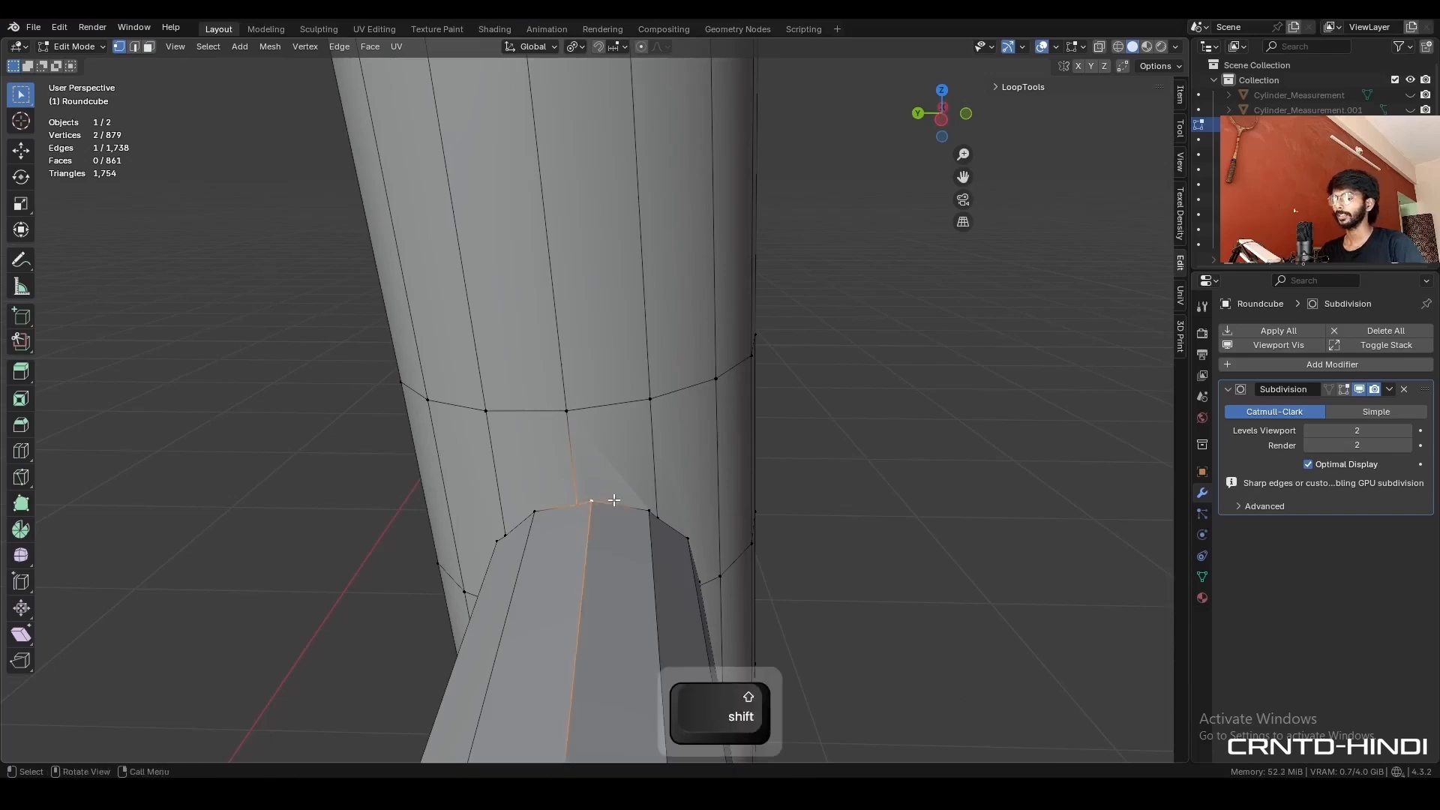
{"action": "key", "text": "m"}
{"action": "left_click", "coordinate": [592, 563]}
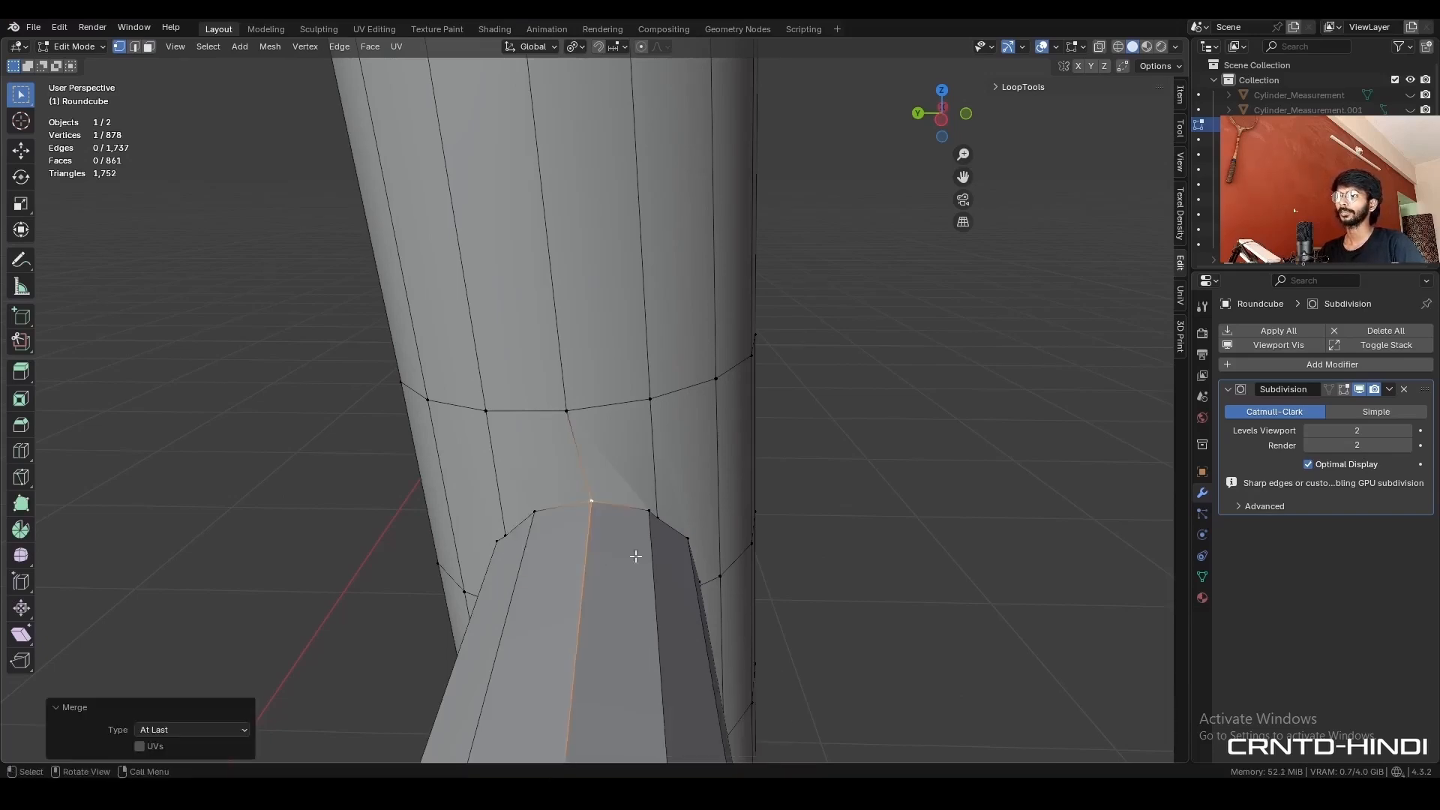
- Merge the remaining stray leg vertices around the rod joint into their nearest rod ring vertices
{"action": "middle_click_drag", "start_coordinate": [636, 556], "coordinate": [642, 544]}
{"action": "left_click", "coordinate": [636, 525]}
{"action": "key", "text": "m"}
{"action": "left_click", "coordinate": [634, 509]}
{"action": "middle_click_drag", "start_coordinate": [638, 622], "coordinate": [611, 465]}
{"action": "left_click", "coordinate": [597, 597]}
{"action": "left_click", "coordinate": [623, 573], "text": "shift"}
{"action": "key", "text": "m"}
{"action": "left_click", "coordinate": [624, 566]}
{"action": "left_click", "coordinate": [689, 542]}
{"action": "left_click", "coordinate": [677, 536], "text": "shift"}
{"action": "mouse_move", "coordinate": [561, 554]}
{"action": "middle_mouse_down"}
{"action": "mouse_move", "coordinate": [692, 546]}
{"action": "mouse_move", "coordinate": [562, 541]}
{"action": "middle_mouse_up"}
{"action": "key", "text": "m"}
{"action": "left_click", "coordinate": [672, 534]}
{"action": "left_click", "coordinate": [626, 524]}
{"action": "left_click", "coordinate": [608, 517], "text": "shift"}
{"action": "key", "text": "m"}
{"action": "left_click", "coordinate": [628, 530], "text": "shift"}
{"action": "key", "text": "m"}
{"action": "left_click", "coordinate": [627, 527]}
{"action": "left_click", "coordinate": [548, 483]}
{"action": "left_click", "coordinate": [583, 472], "text": "shift"}
{"action": "key", "text": "m"}
{"action": "left_click", "coordinate": [613, 471]}
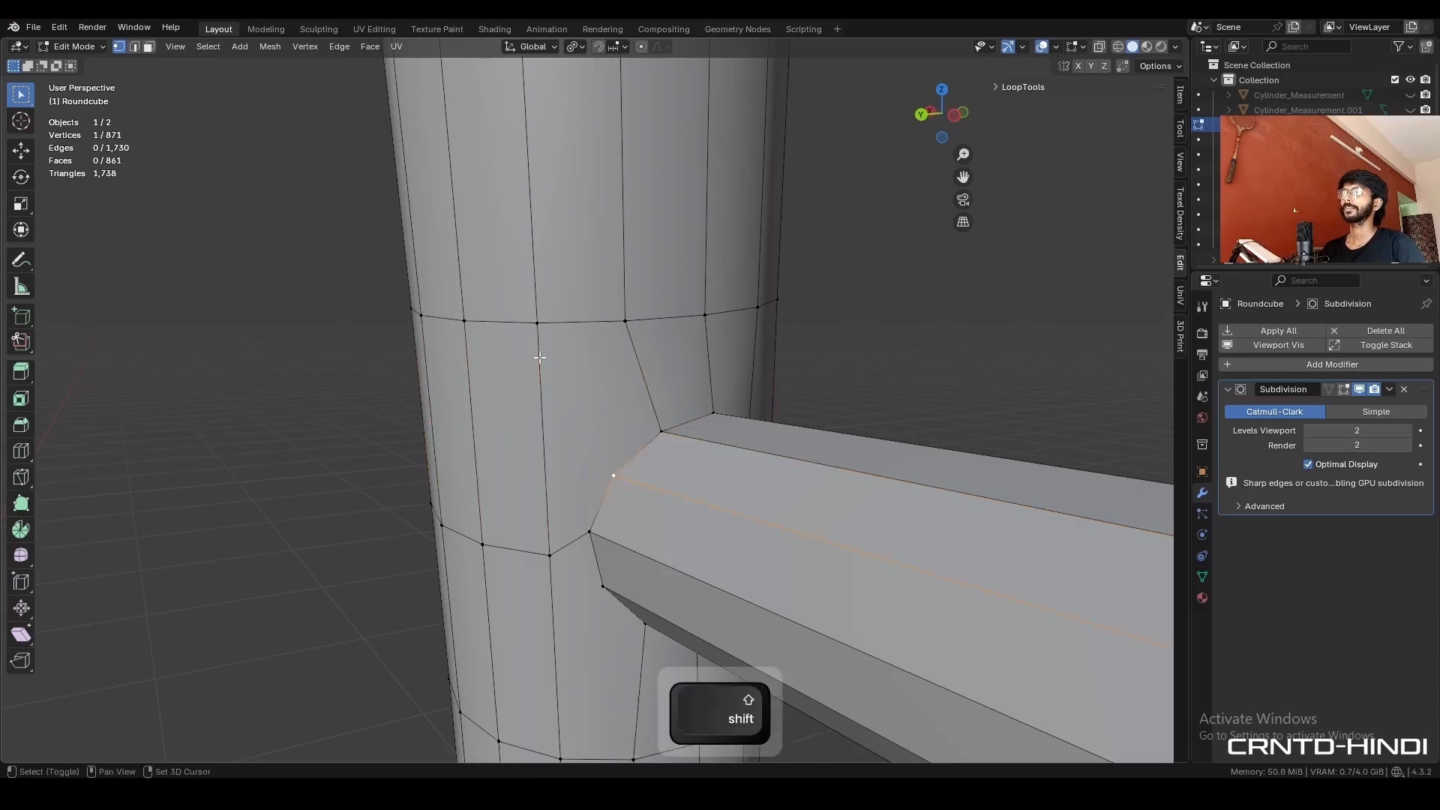
- Connect the rod ring's vertices to the neighbouring leg vertices above and below on both sides of the joint
{"action": "left_click", "coordinate": [537, 322], "text": "shift"}
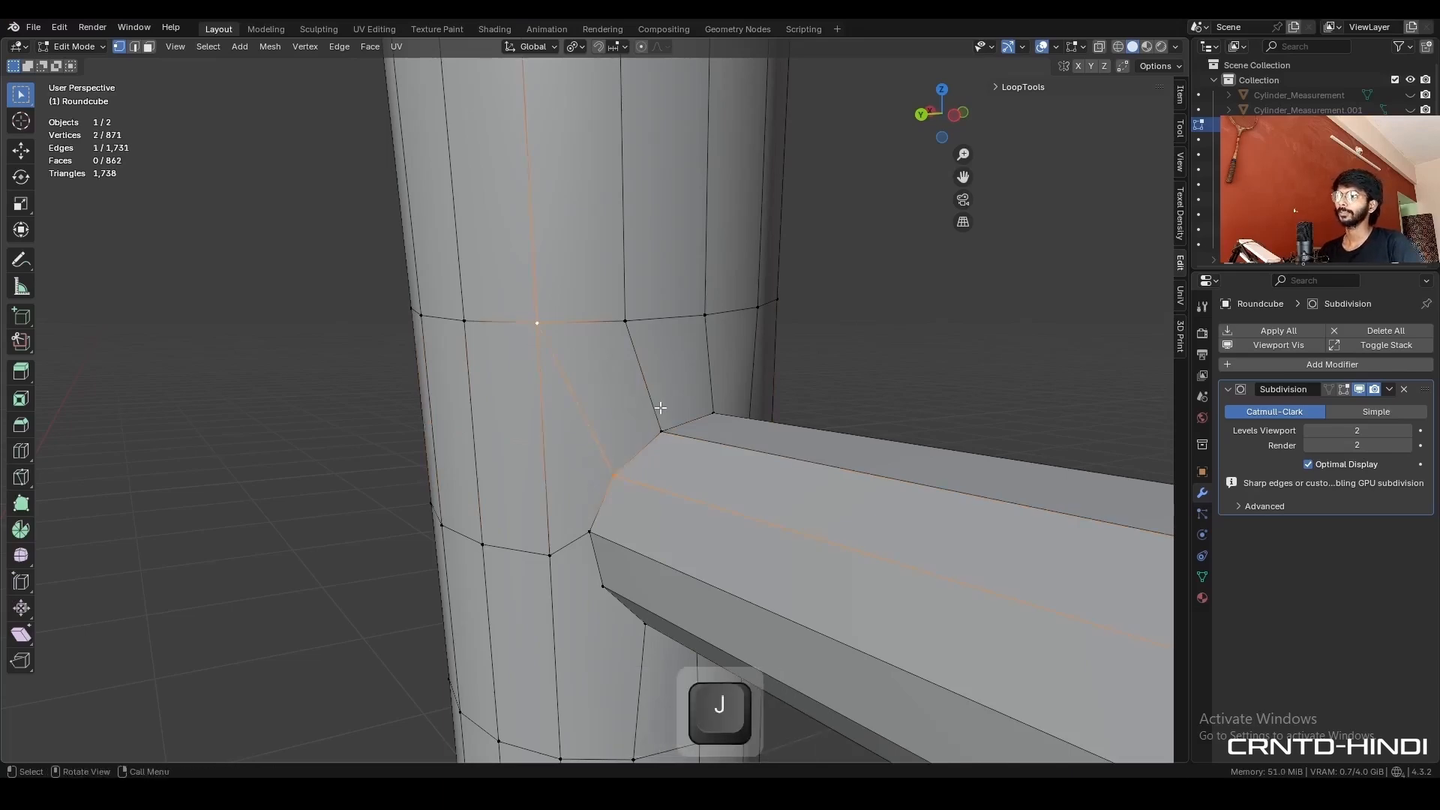
{"action": "middle_click_drag", "start_coordinate": [660, 407], "coordinate": [546, 434]}
{"action": "left_click", "coordinate": [629, 519]}
{"action": "left_click", "coordinate": [656, 365], "text": "shift"}
{"action": "key", "text": "j"}
{"action": "middle_click_drag", "start_coordinate": [645, 600], "coordinate": [640, 537]}
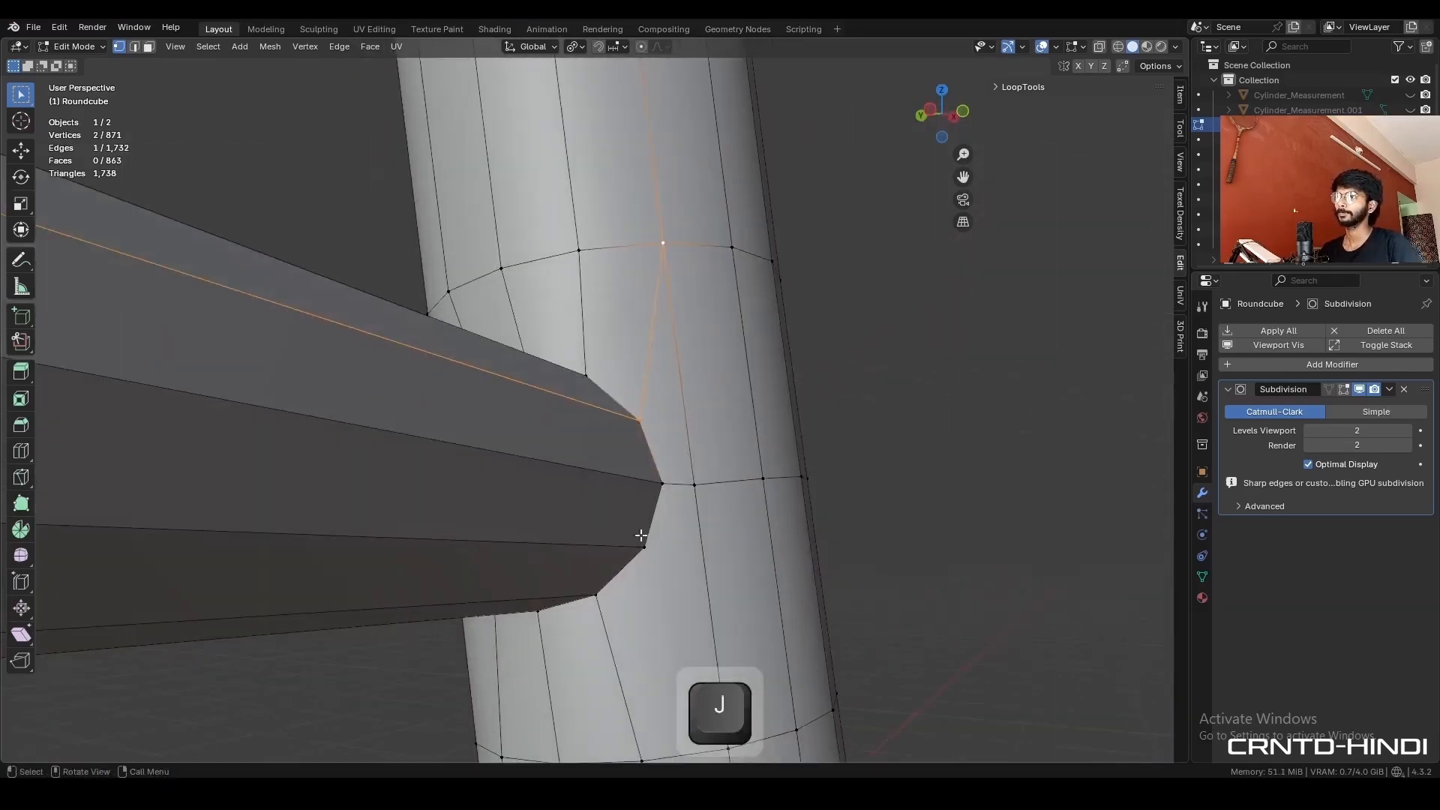
{"action": "left_click", "coordinate": [612, 390]}
{"action": "left_click", "coordinate": [684, 557], "text": "shift"}
{"action": "key", "text": "j"}
{"action": "middle_click_drag", "start_coordinate": [527, 504], "coordinate": [664, 400]}
{"action": "left_click", "coordinate": [650, 375]}
{"action": "left_click", "coordinate": [598, 586], "text": "shift"}
{"action": "key", "text": "j"}
{"action": "left_click_drag", "start_coordinate": [825, 495], "coordinate": [825, 495]}
{"action": "middle_click_drag", "start_coordinate": [795, 488], "coordinate": [507, 466]}
- Hide the viewport overlays and shade the leg smooth, keeping sharp edges
{"action": "key", "text": "Tab"}
{"action": "key", "text": "alt+shift+z"}
{"action": "right_click", "coordinate": [457, 399]}
{"action": "left_click", "coordinate": [434, 335]}
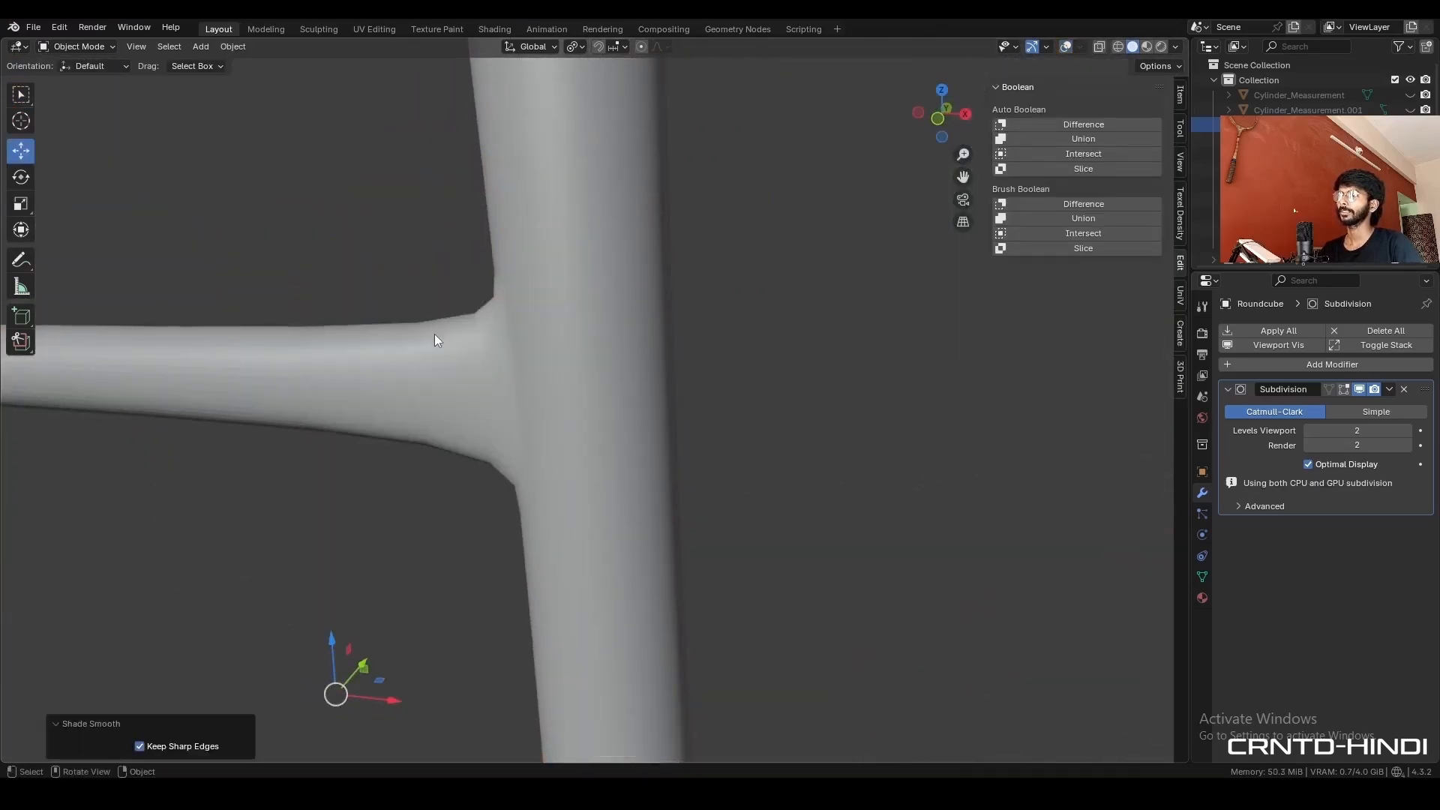
- Add single loop cuts to the leg faces above and below the rod joint, on the side and the rod-facing area
{"action": "middle_click_drag", "start_coordinate": [434, 334], "coordinate": [655, 432]}
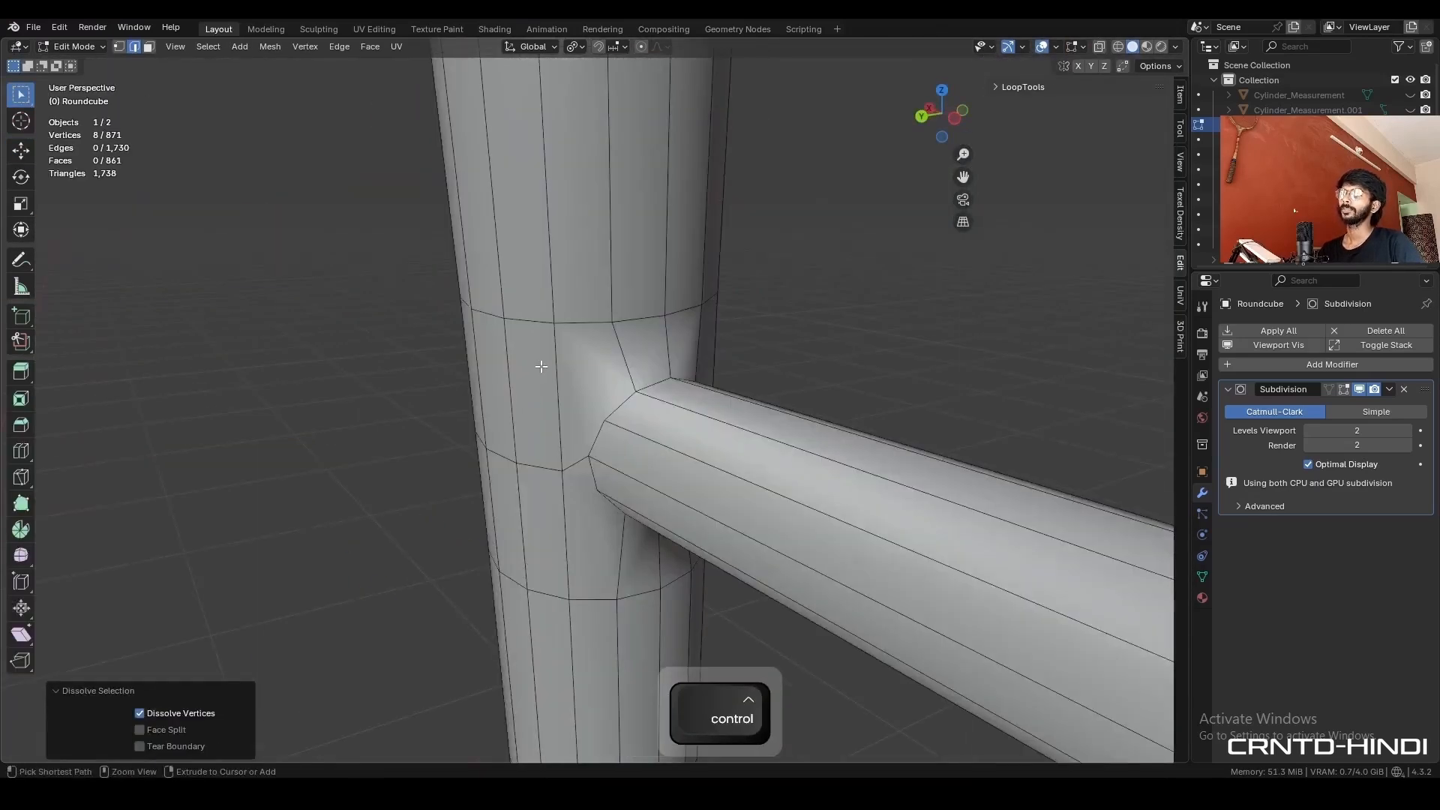
{"action": "key", "text": "ctrl+r"}
{"action": "left_click", "coordinate": [540, 370]}
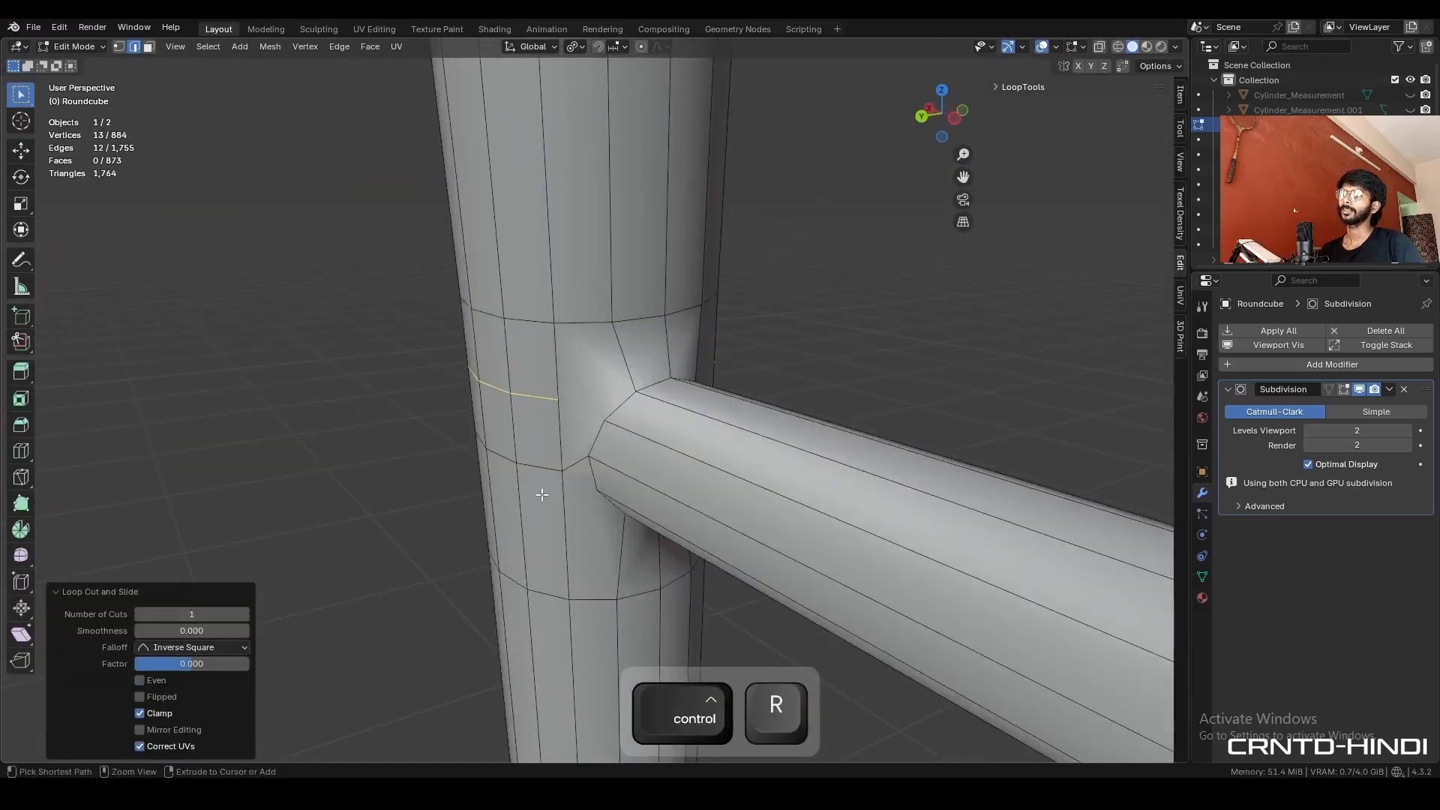
{"action": "key", "text": "ctrl+r"}
{"action": "left_click", "coordinate": [537, 508]}
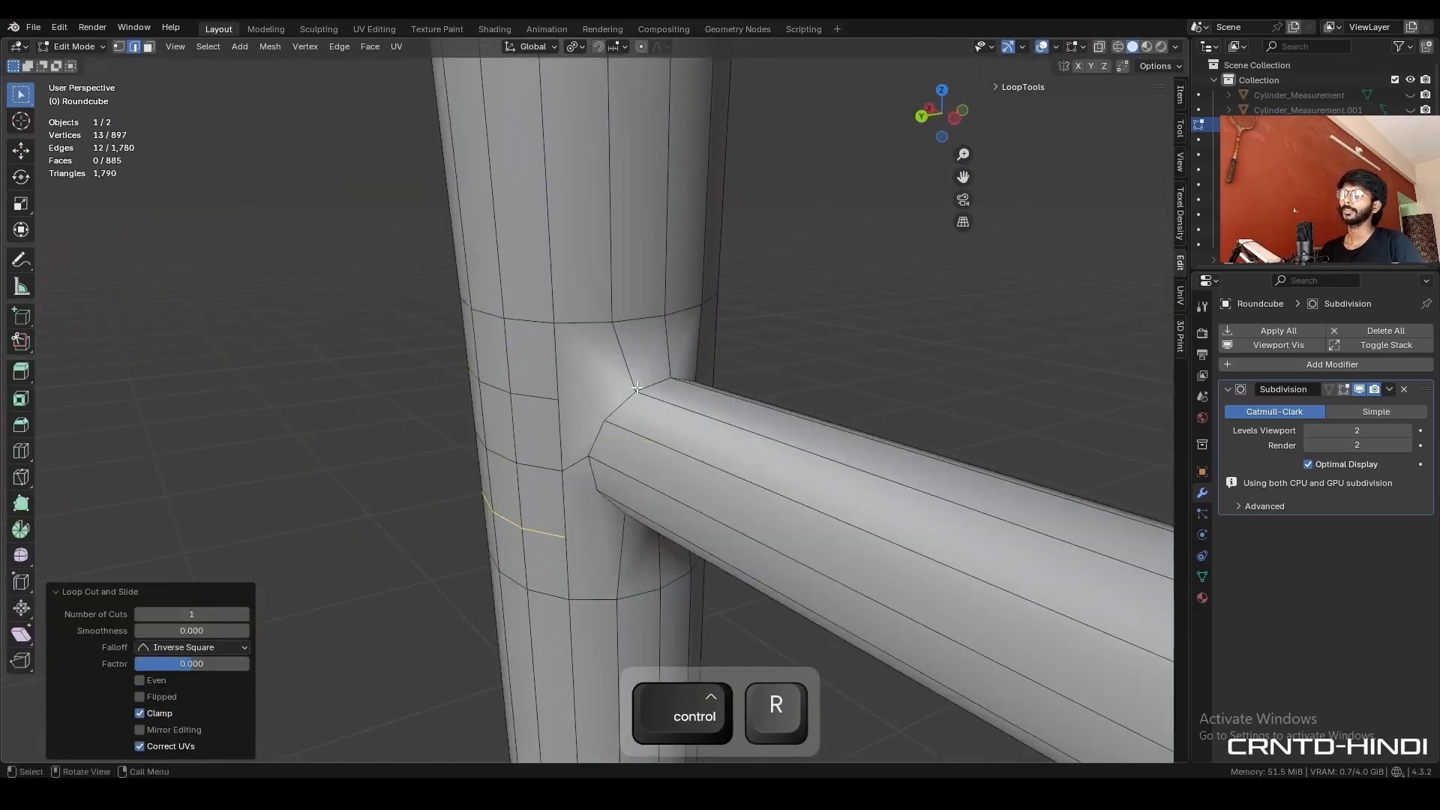
{"action": "middle_click_drag", "start_coordinate": [637, 388], "coordinate": [580, 529]}
{"action": "key", "text": "ctrl+r"}
{"action": "left_click", "coordinate": [586, 351]}
{"action": "key", "text": "ctrl+r"}
{"action": "left_click", "coordinate": [609, 517]}
- Connect the open ends of the new loop cuts so they form a continuous edge ring around the rod joint
{"action": "key", "text": "1"}
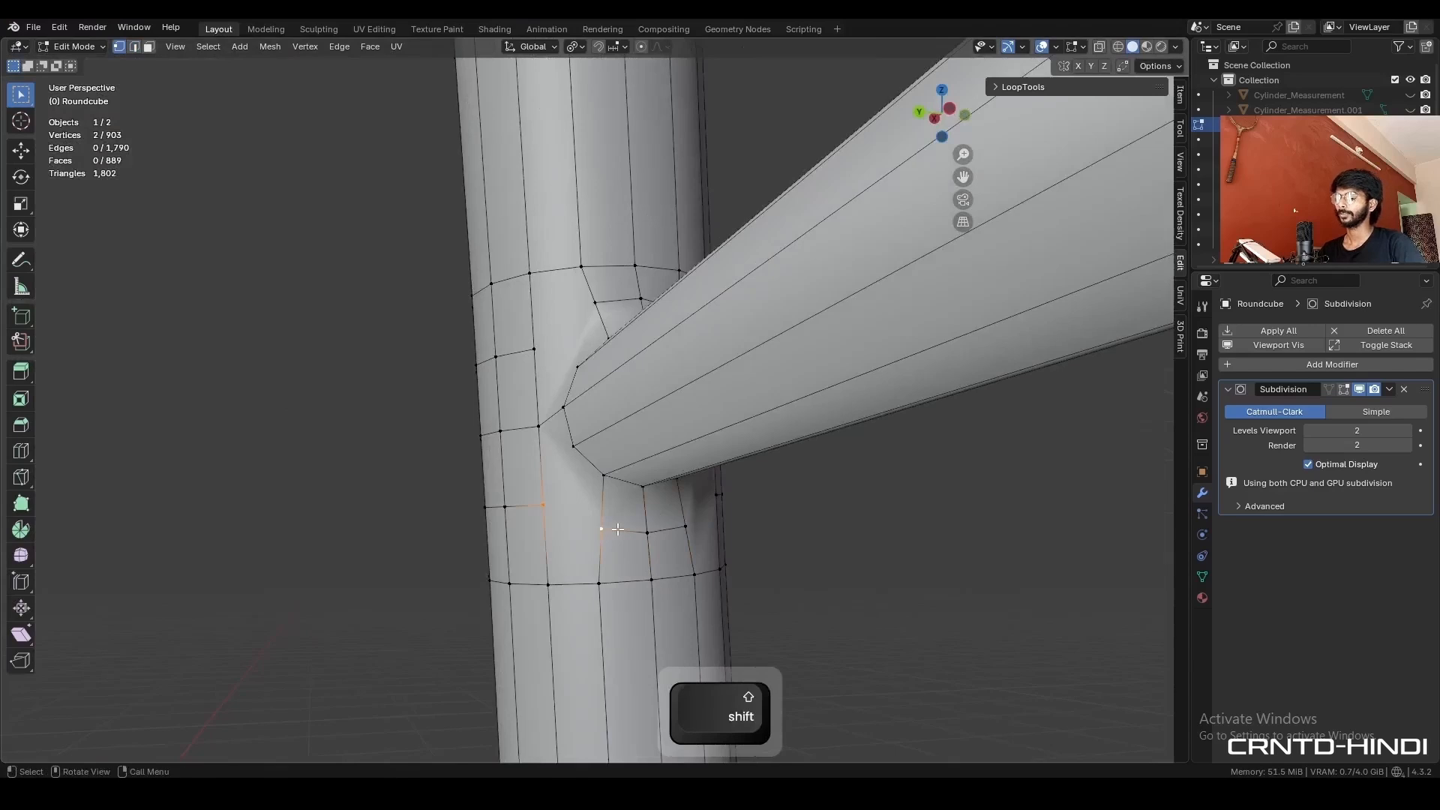
{"action": "middle_click_drag", "start_coordinate": [598, 464], "coordinate": [592, 482]}
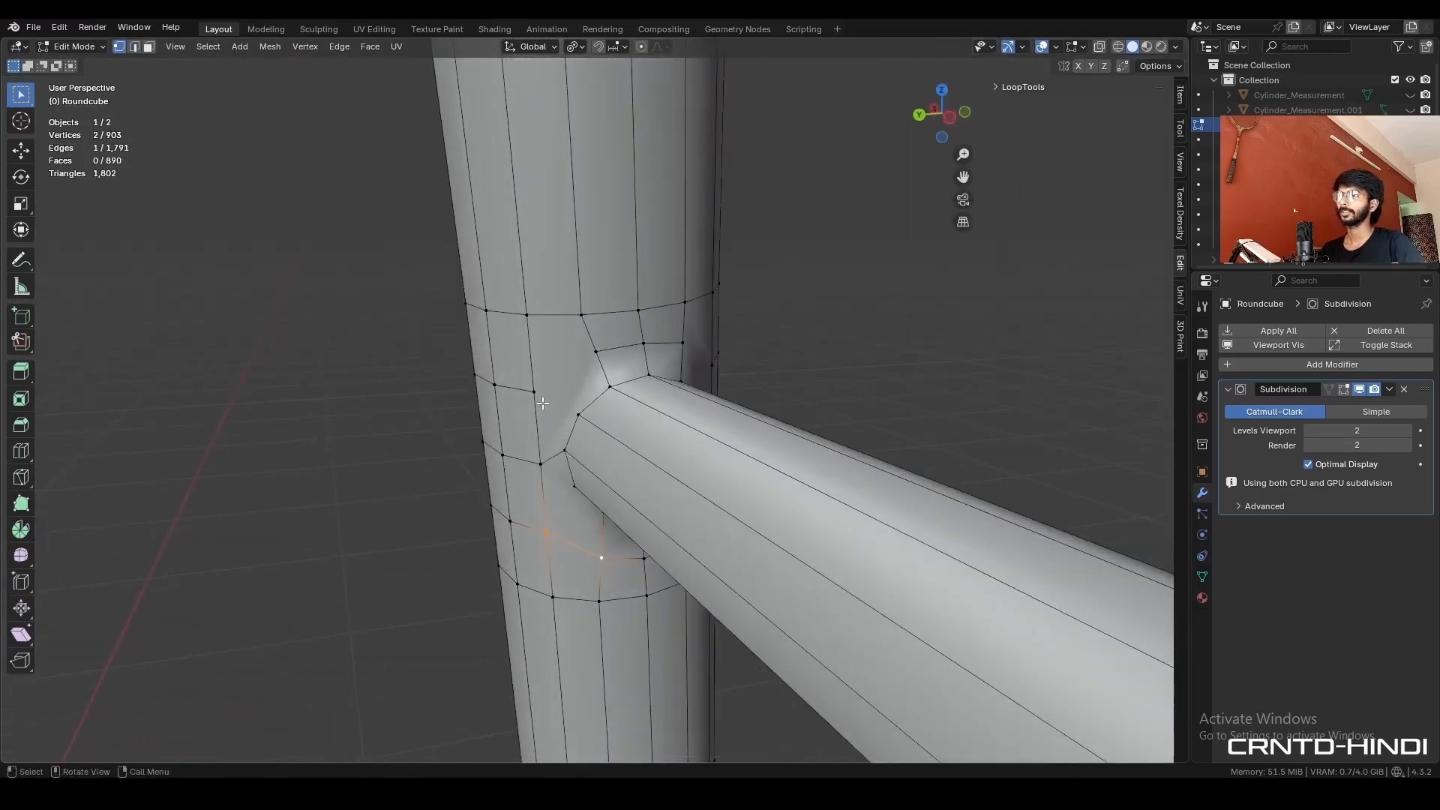
{"action": "middle_click_drag", "start_coordinate": [625, 378], "coordinate": [542, 373]}
{"action": "left_click", "coordinate": [581, 362]}
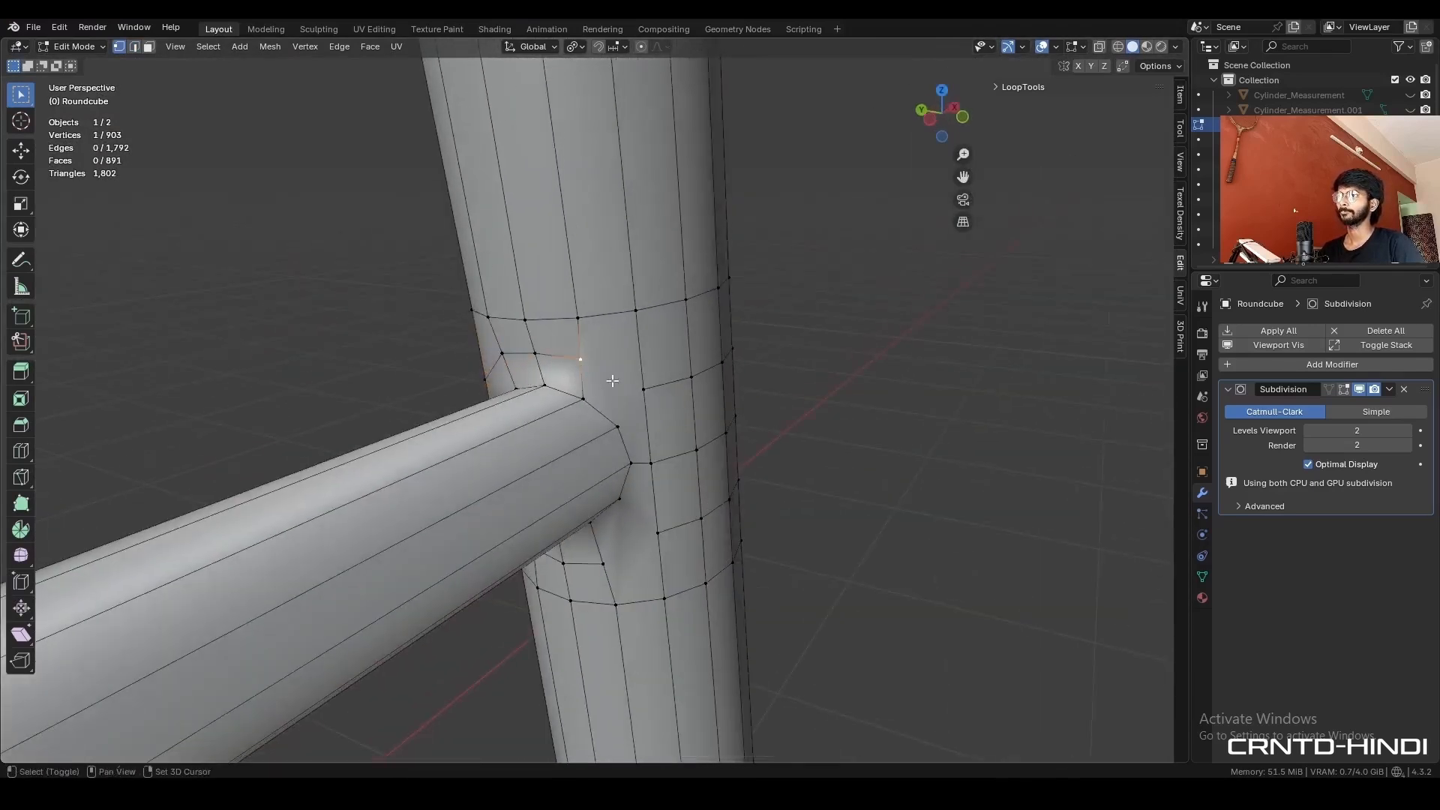
{"action": "left_click", "coordinate": [616, 551]}
{"action": "left_click", "coordinate": [654, 540], "text": "shift"}
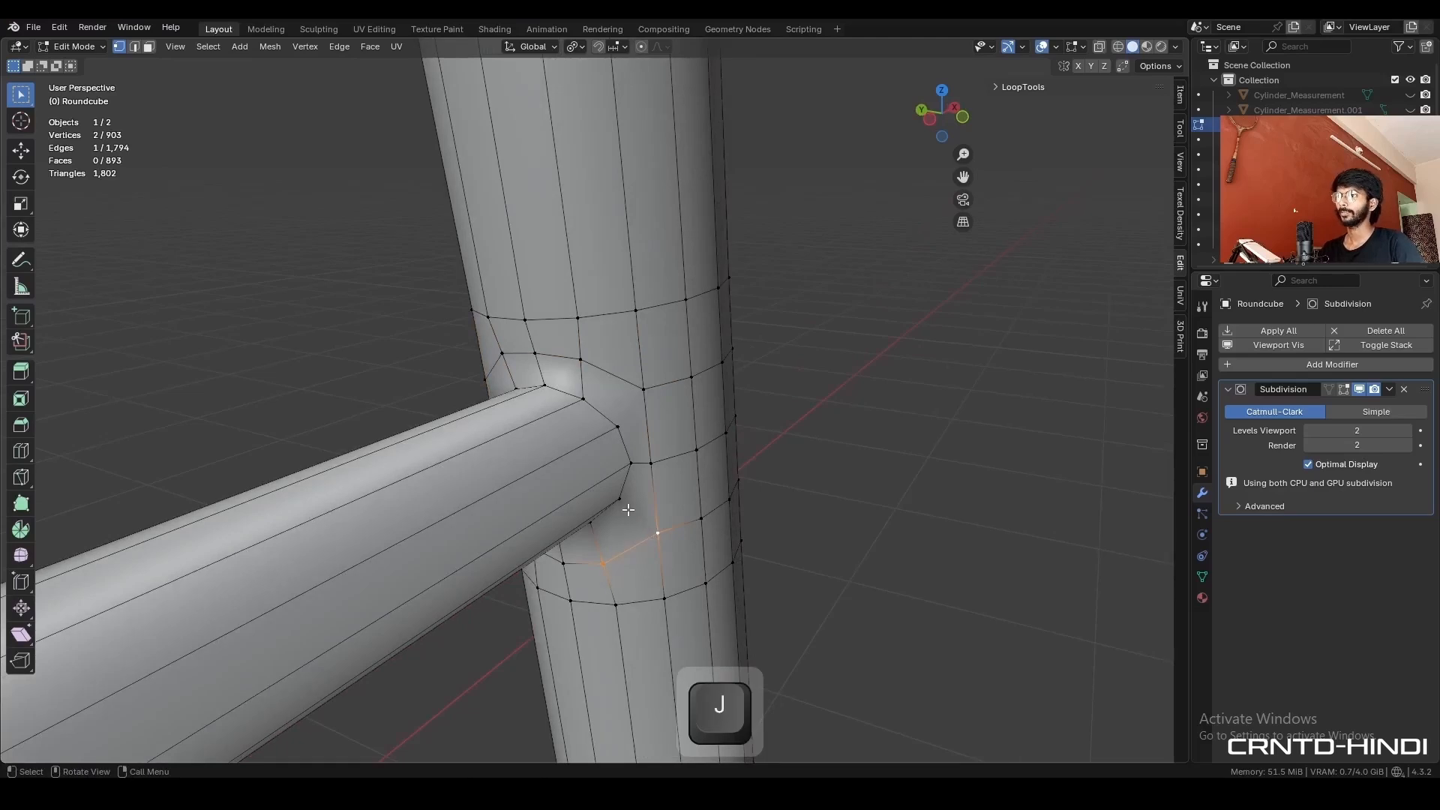
- Connect the rod ring's upper and lower side vertices to the corners of the surrounding edge ring
{"action": "left_click", "coordinate": [622, 500]}
{"action": "left_click", "coordinate": [660, 518], "text": "shift"}
{"action": "left_click", "coordinate": [621, 424]}
{"action": "left_click", "coordinate": [639, 393], "text": "shift"}
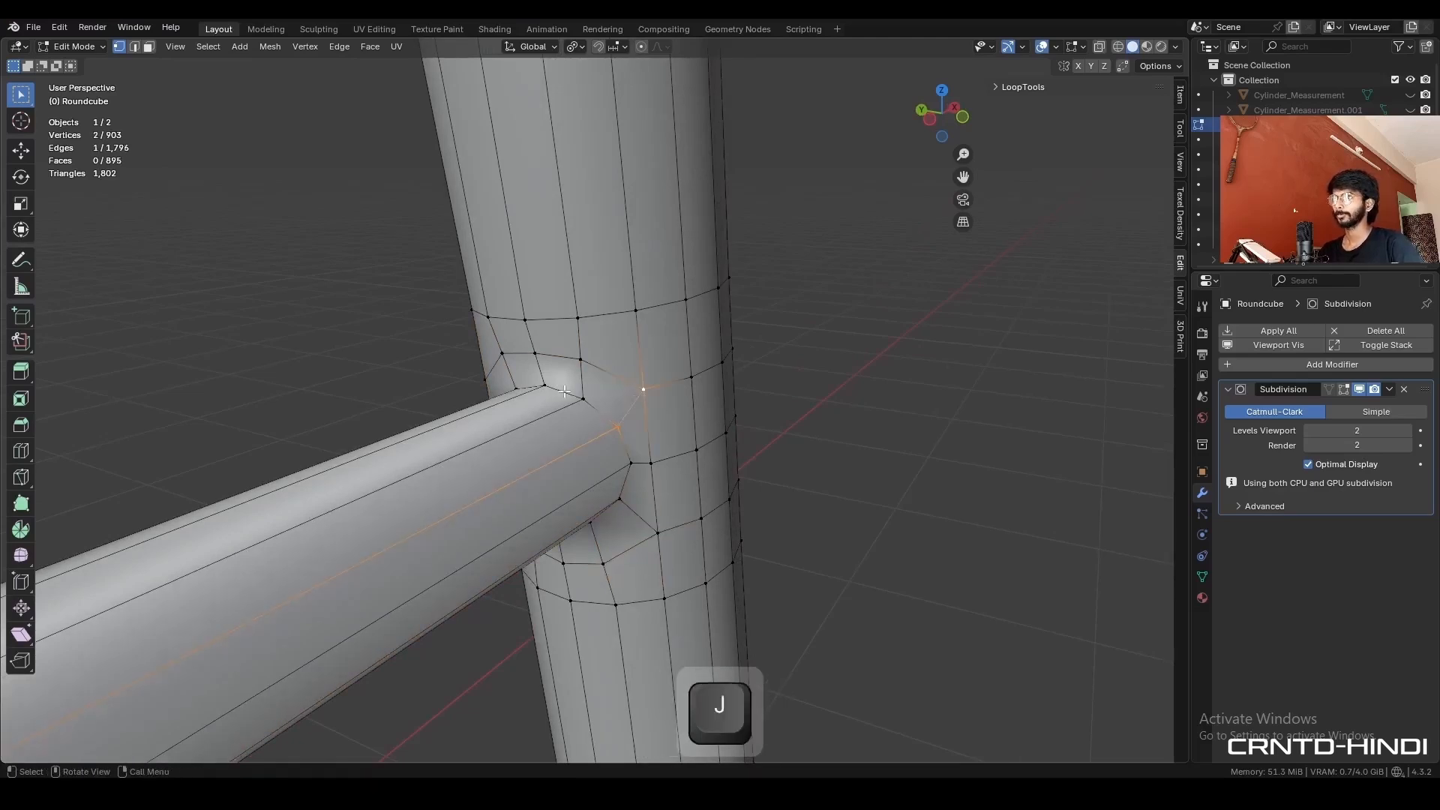
{"action": "middle_click_drag", "start_coordinate": [491, 389], "coordinate": [605, 420]}
{"action": "left_click", "coordinate": [609, 426]}
{"action": "left_click", "coordinate": [570, 410], "text": "shift"}
{"action": "left_click", "coordinate": [600, 496]}
{"action": "left_click", "coordinate": [572, 540], "text": "shift"}
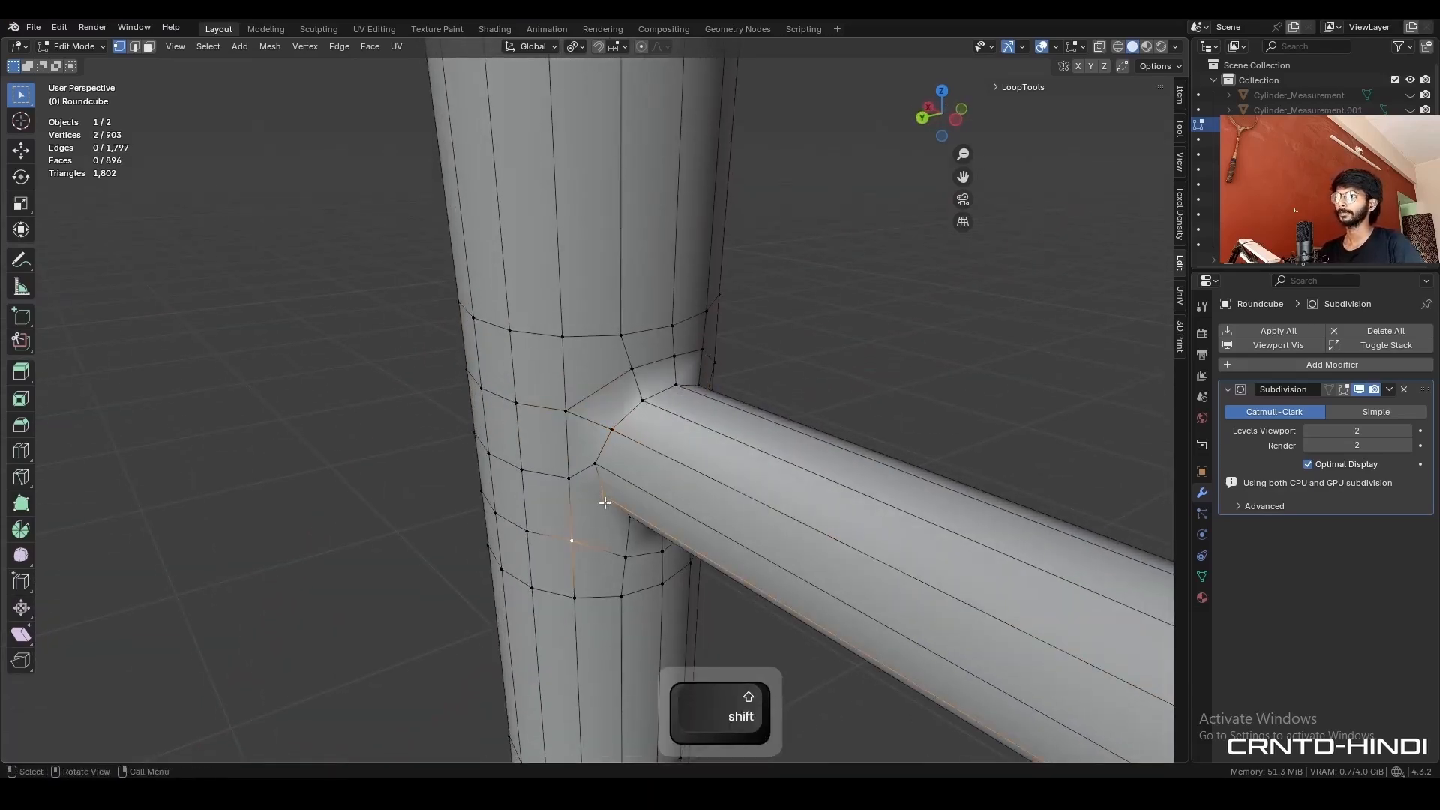
- Bevel the edge loop where the rod meets the leg with 2 segments and a width of 0.07
{"action": "key", "text": "ctrl+z"}
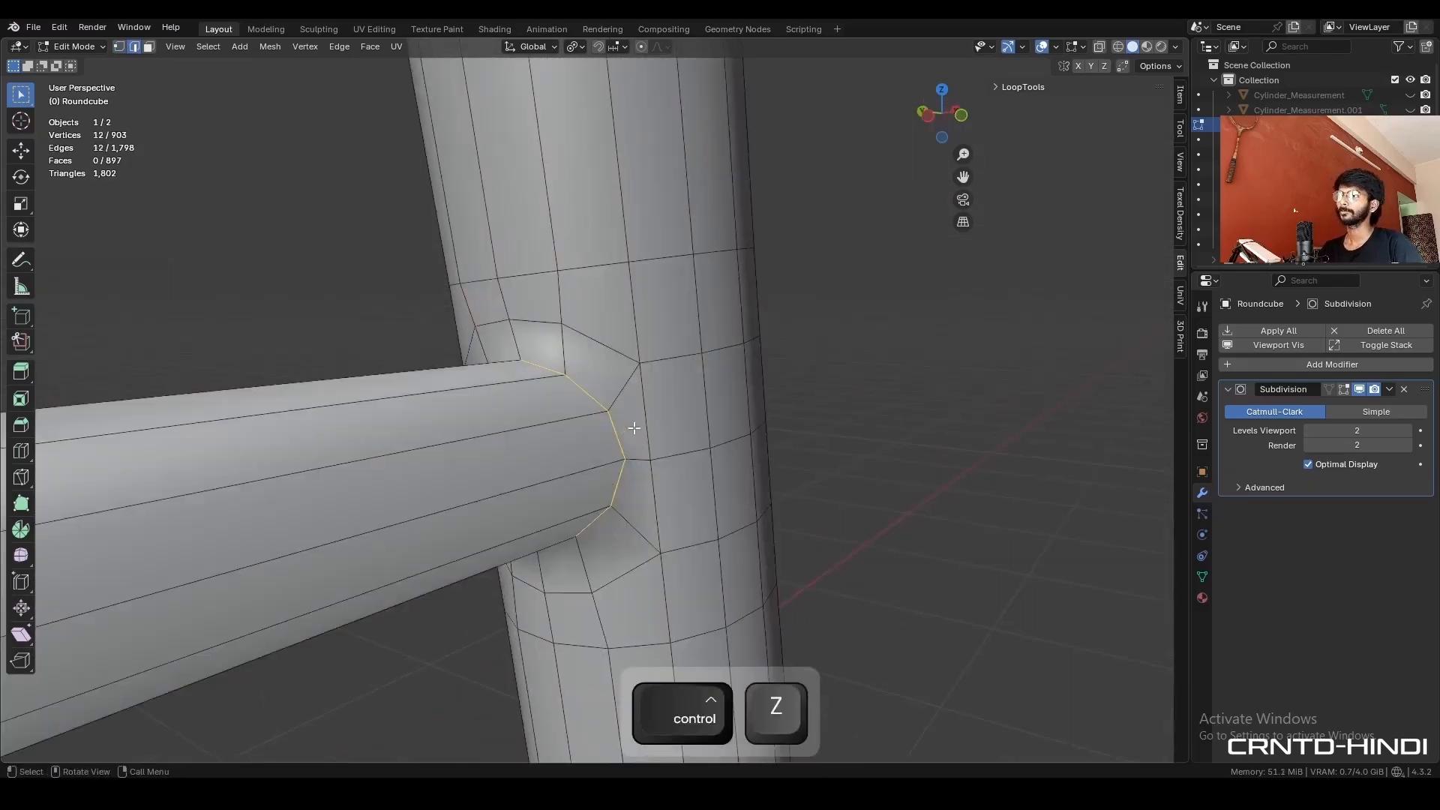
{"action": "key", "text": "ctrl+b"}
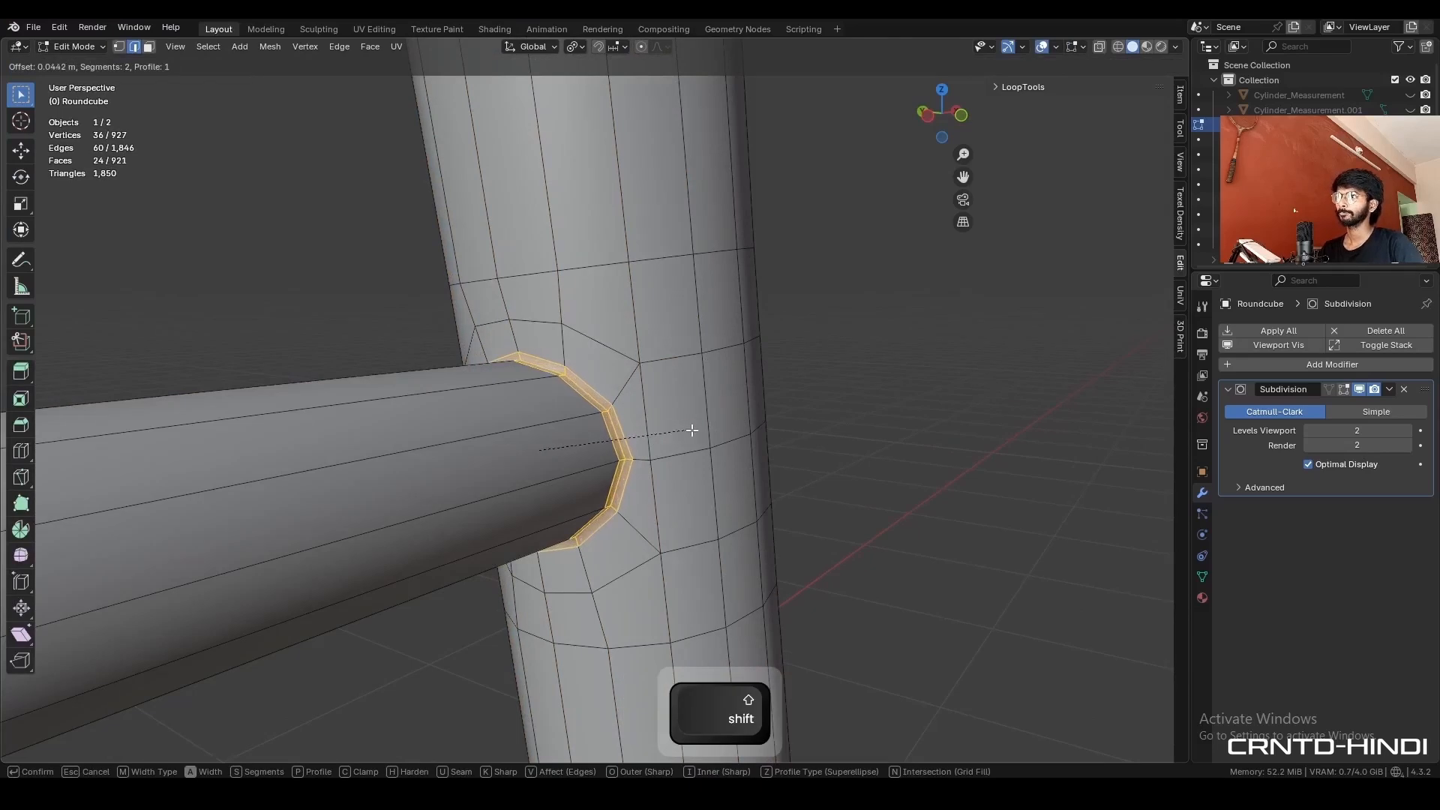
{"action": "left_click", "coordinate": [688, 427]}
{"action": "left_click", "coordinate": [188, 518]}
{"action": "left_click_drag", "start_coordinate": [189, 518], "coordinate": [152, 498]}
{"action": "type", "text": "7"}
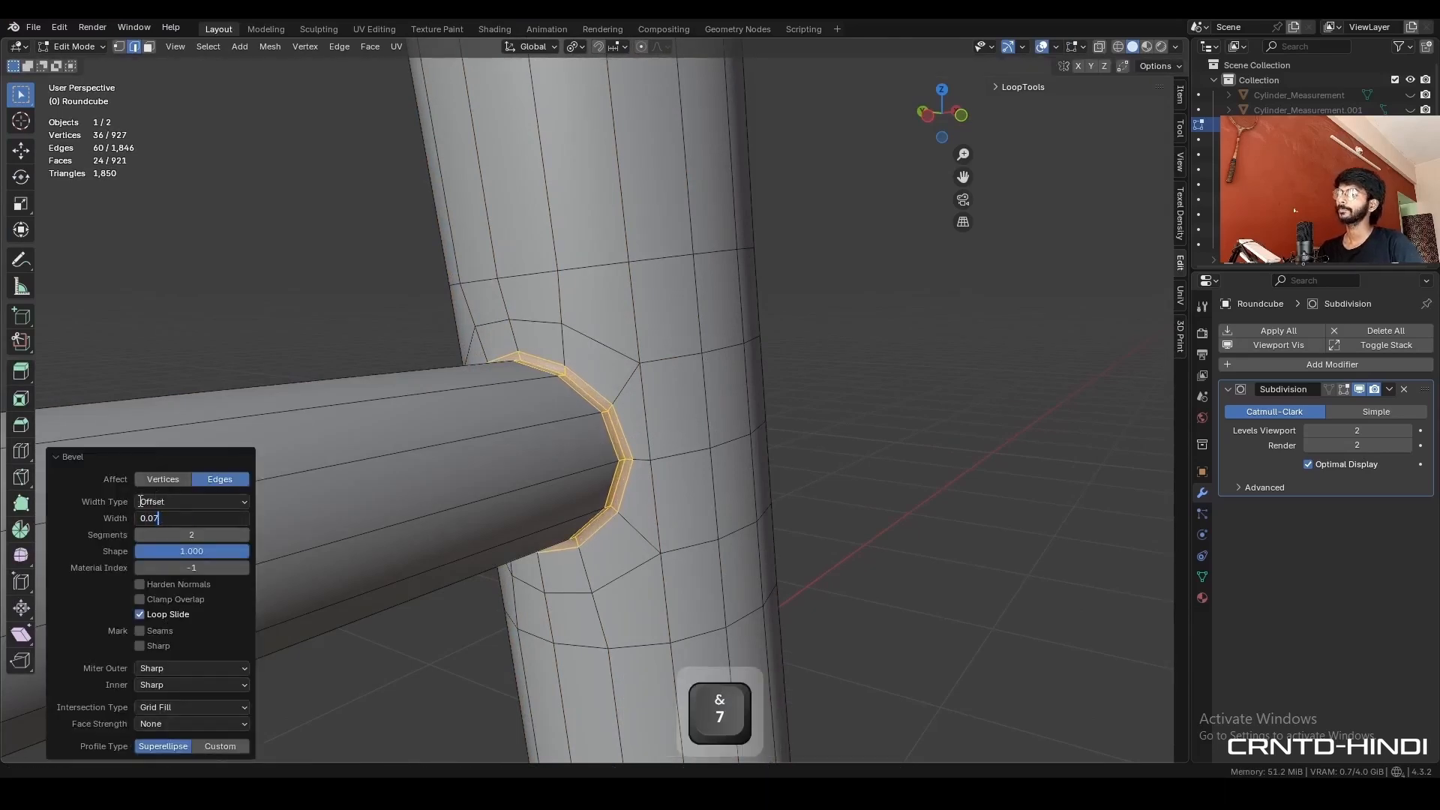
{"action": "key", "text": "Return"}
{"action": "key", "text": "Tab"}
{"action": "left_click", "coordinate": [829, 368]}
{"action": "scroll", "coordinate": [690, 420], "scroll_direction": "down", "scroll_amount": 3}
{"action": "middle_click_drag", "start_coordinate": [690, 420], "coordinate": [421, 434]}
- Rotate the leg with its rod 45° in top view so the leg sits on the Y axis, and apply the rotation
{"action": "key", "text": "Tab"}
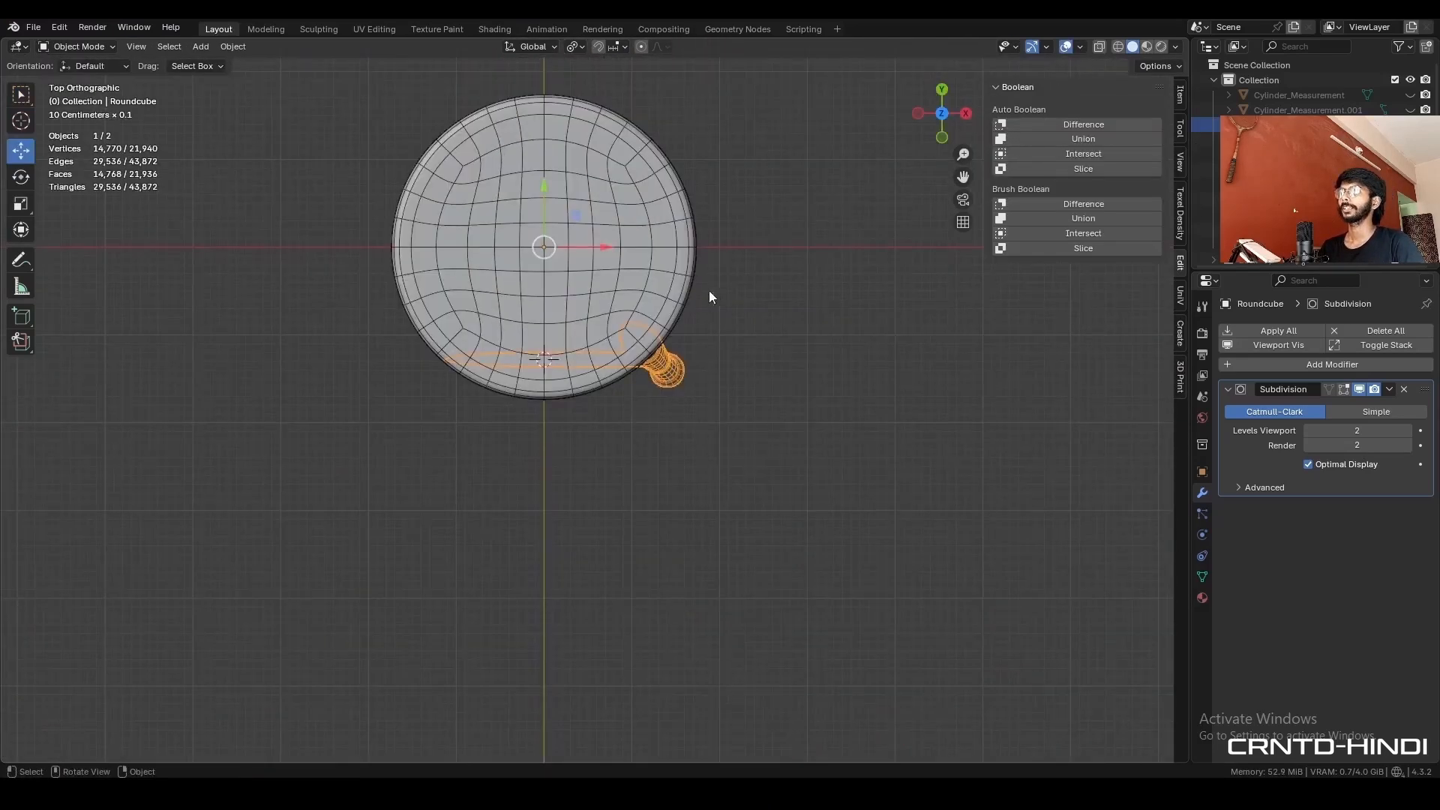
{"action": "scroll", "coordinate": [713, 289], "scroll_direction": "up", "scroll_amount": 2, "text": "shift"}
{"action": "key", "text": "r"}
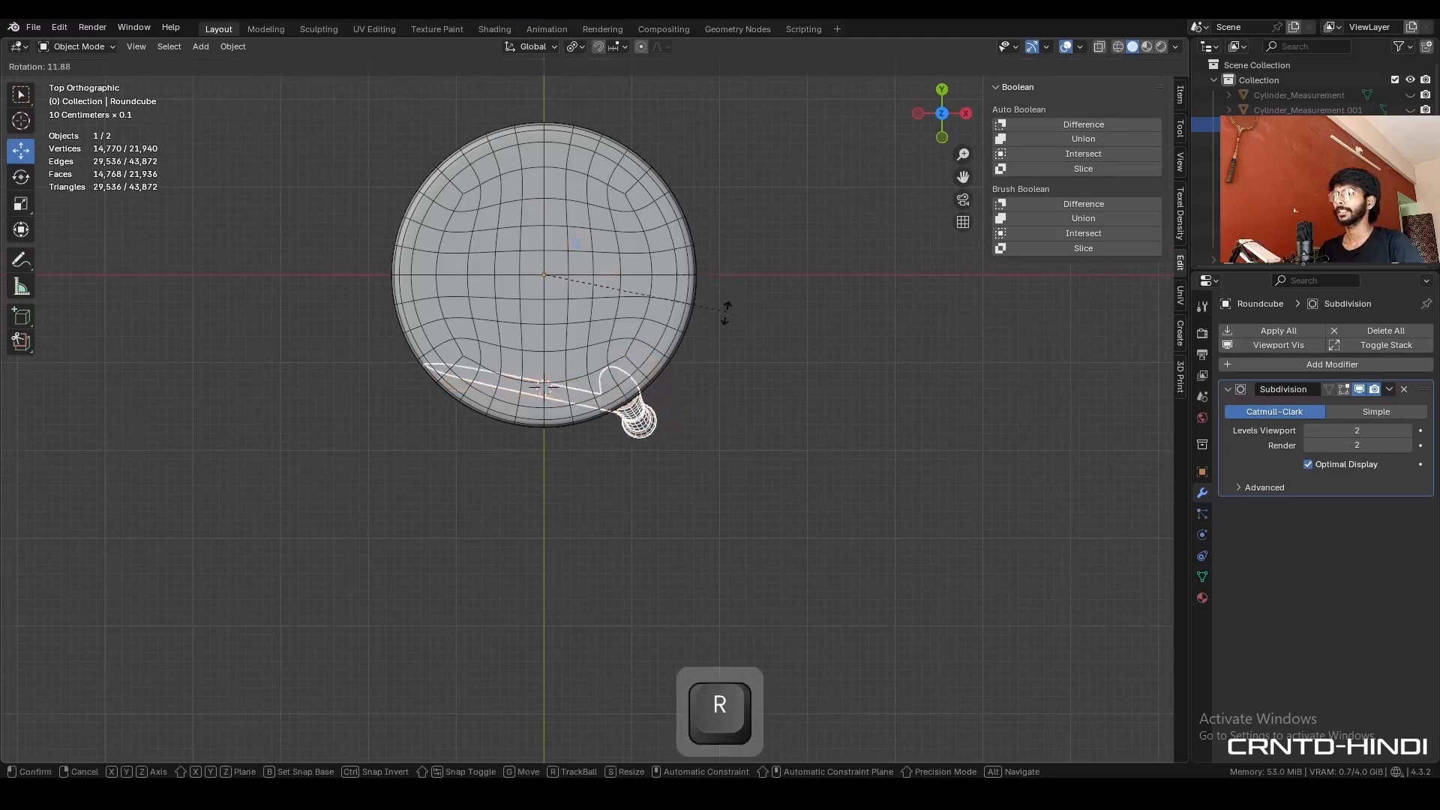
{"action": "left_click", "coordinate": [680, 406], "text": "ctrl"}
{"action": "middle_click_drag", "start_coordinate": [680, 405], "coordinate": [673, 321]}
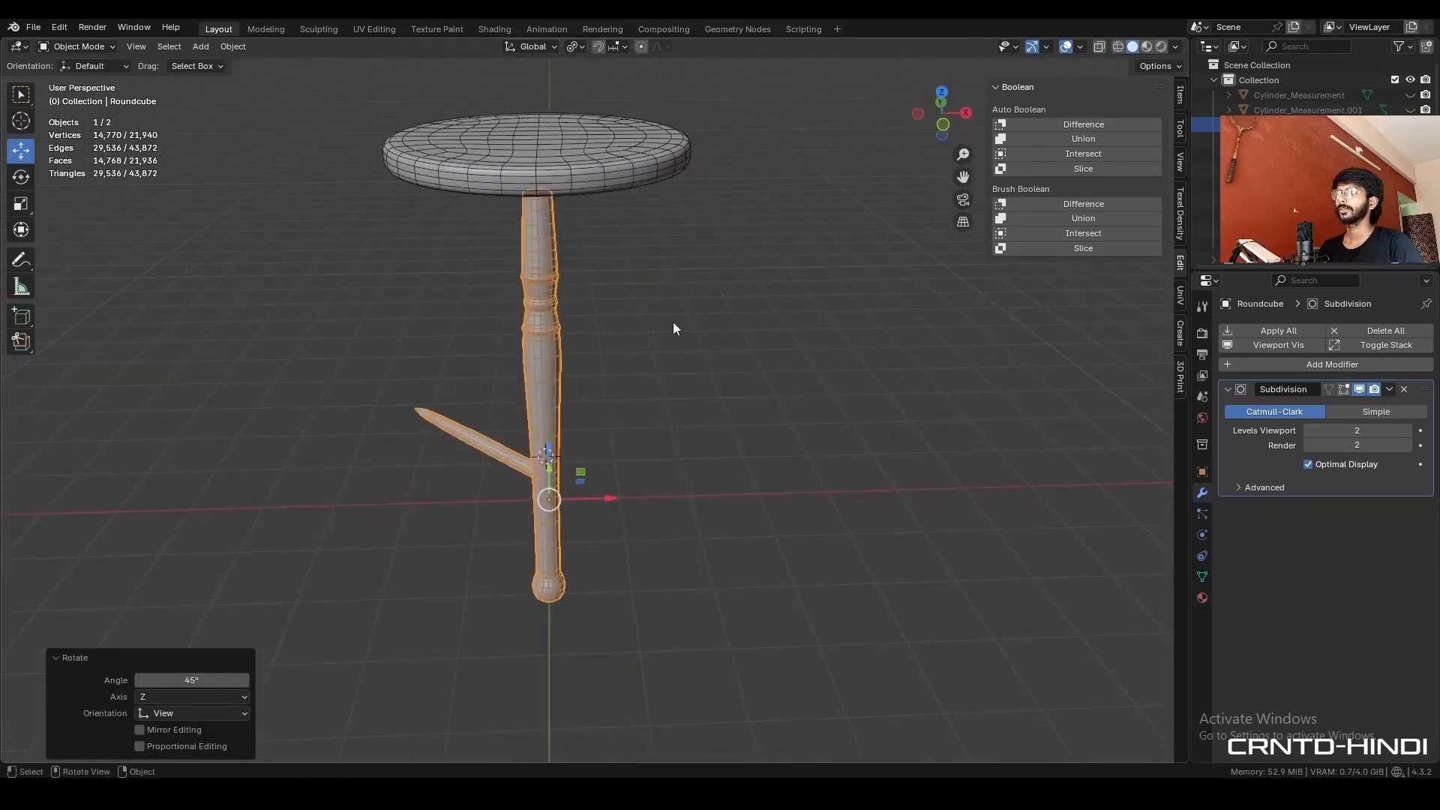
{"action": "key", "text": "ctrl+a"}
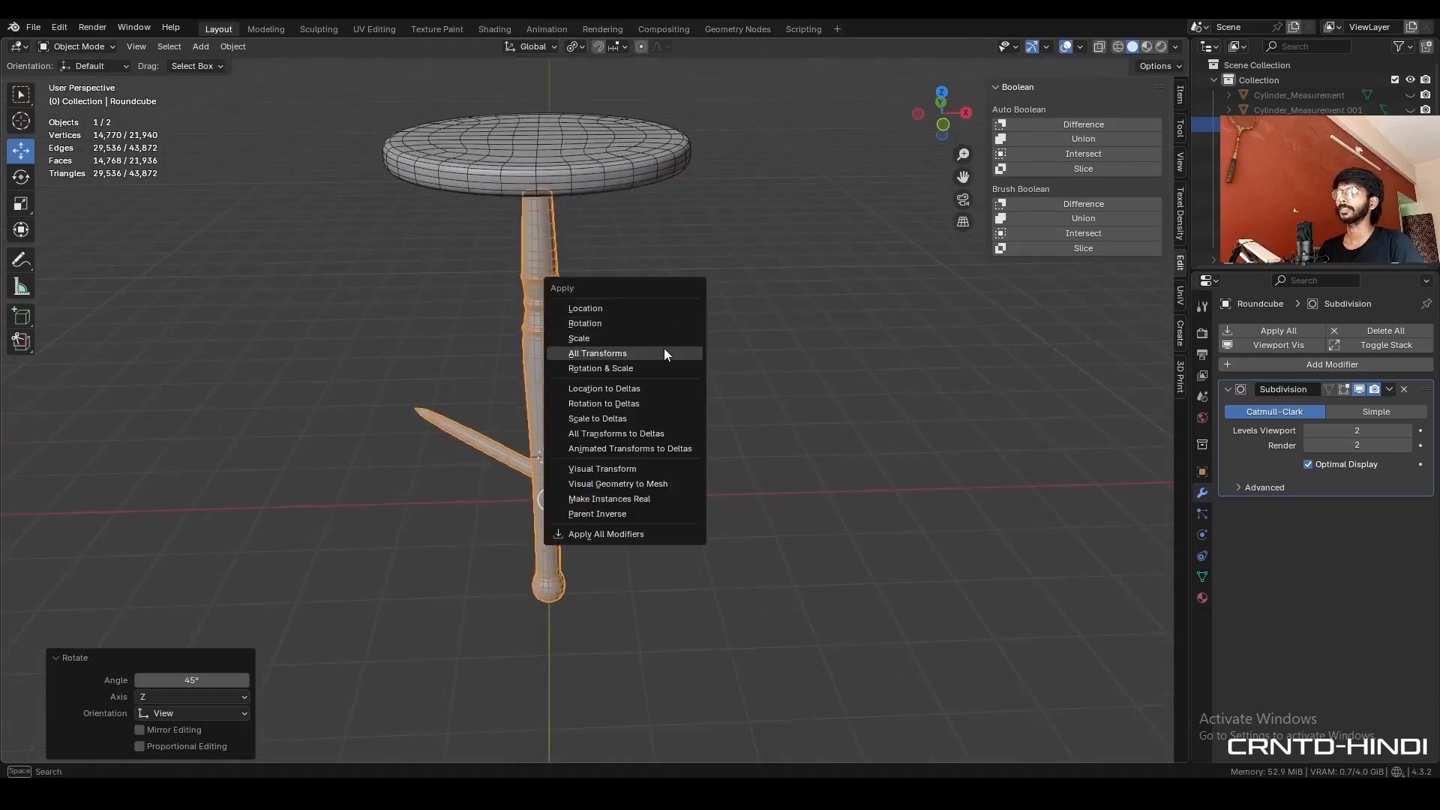
{"action": "left_click", "coordinate": [663, 324]}
- Symmetrize the whole leg mesh from -X to +X to give the leg a second rod
{"action": "key", "text": "Tab"}
{"action": "key", "text": "a"}
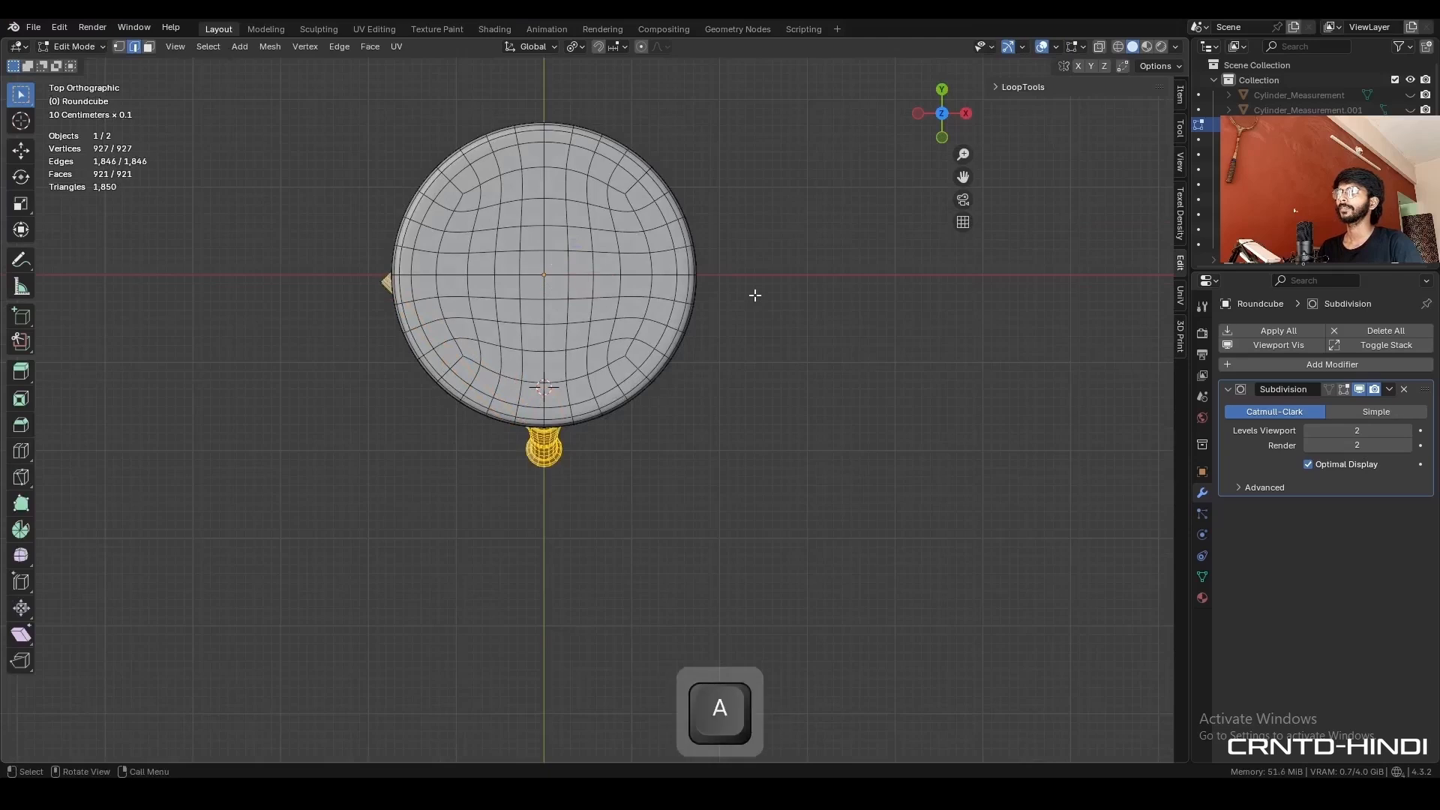
{"action": "middle_click_drag", "start_coordinate": [755, 295], "coordinate": [726, 236]}
{"action": "left_click", "coordinate": [270, 46]}
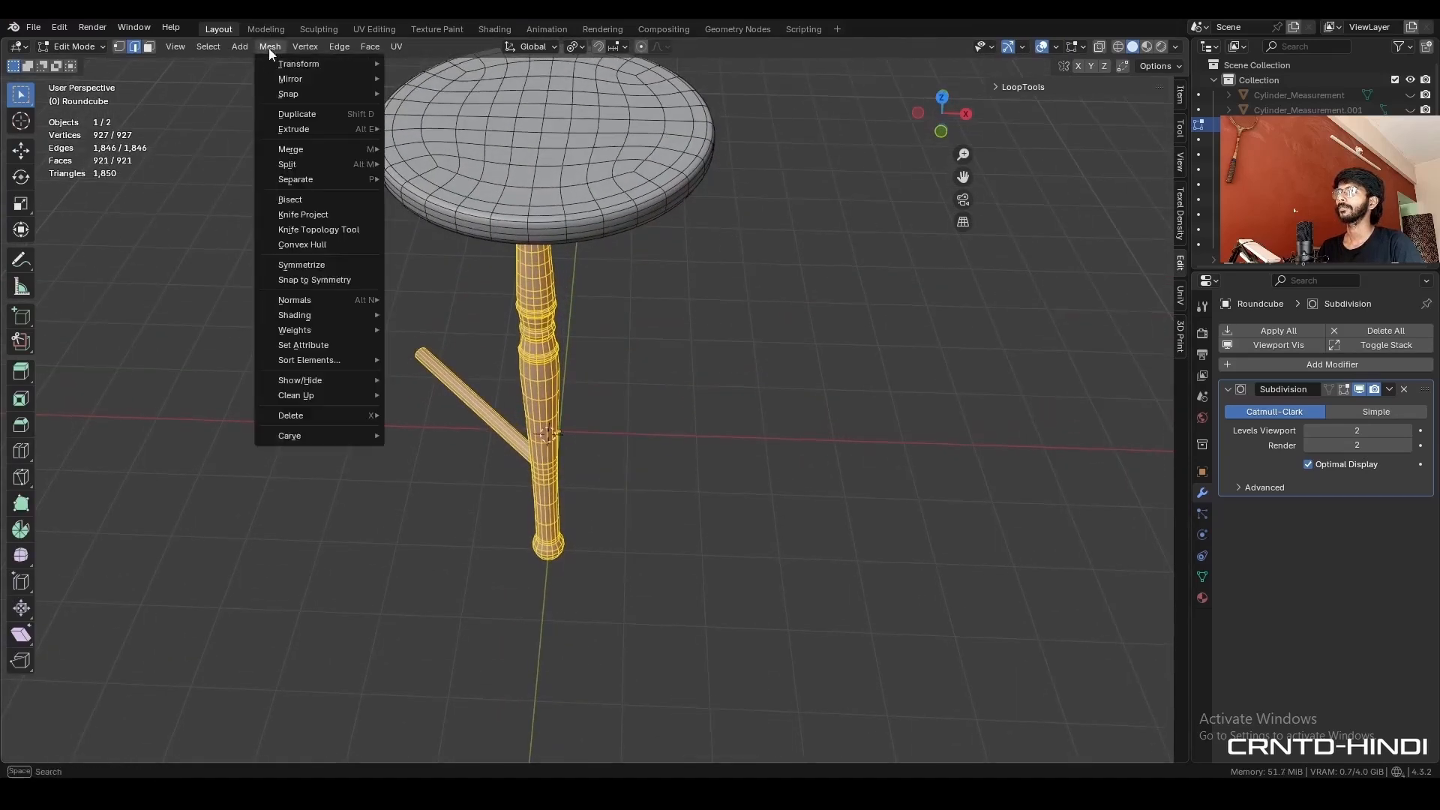
{"action": "left_click", "coordinate": [333, 264]}
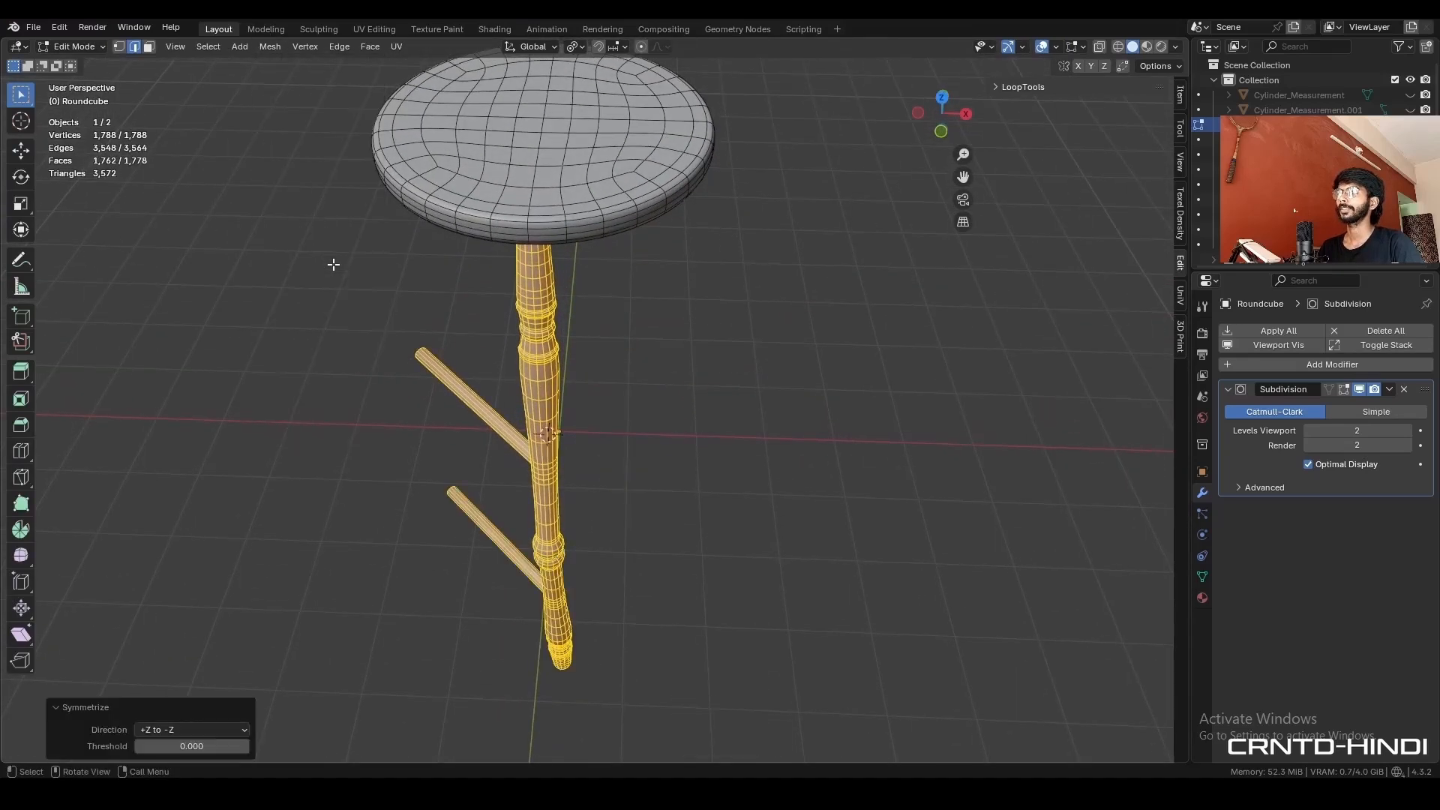
{"action": "left_click", "coordinate": [201, 729]}
{"action": "left_click", "coordinate": [191, 629]}
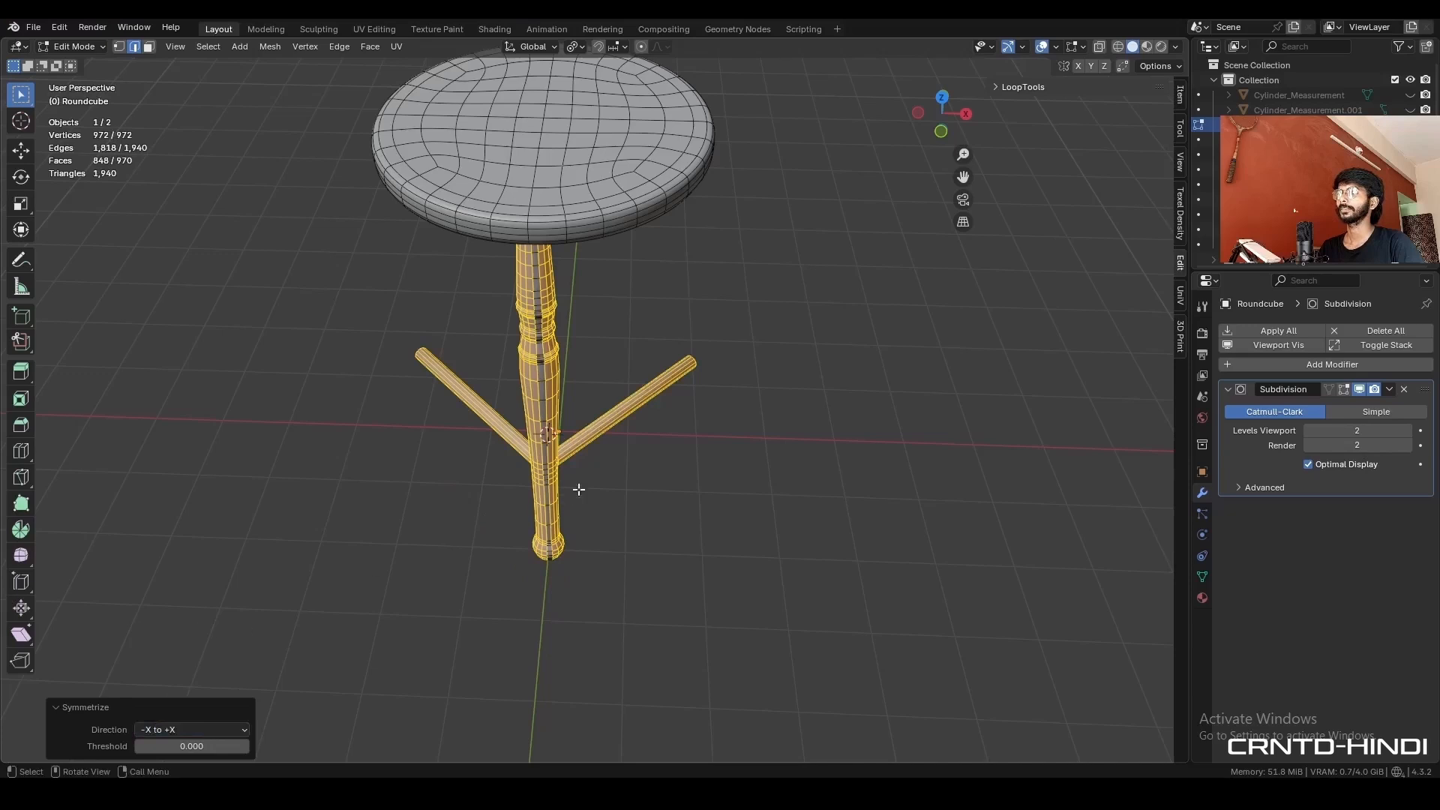
- Rotate the two-rod leg back by -45° in top view and apply the rotation
{"action": "key", "text": "Tab"}
{"action": "key", "text": "KP_7"}
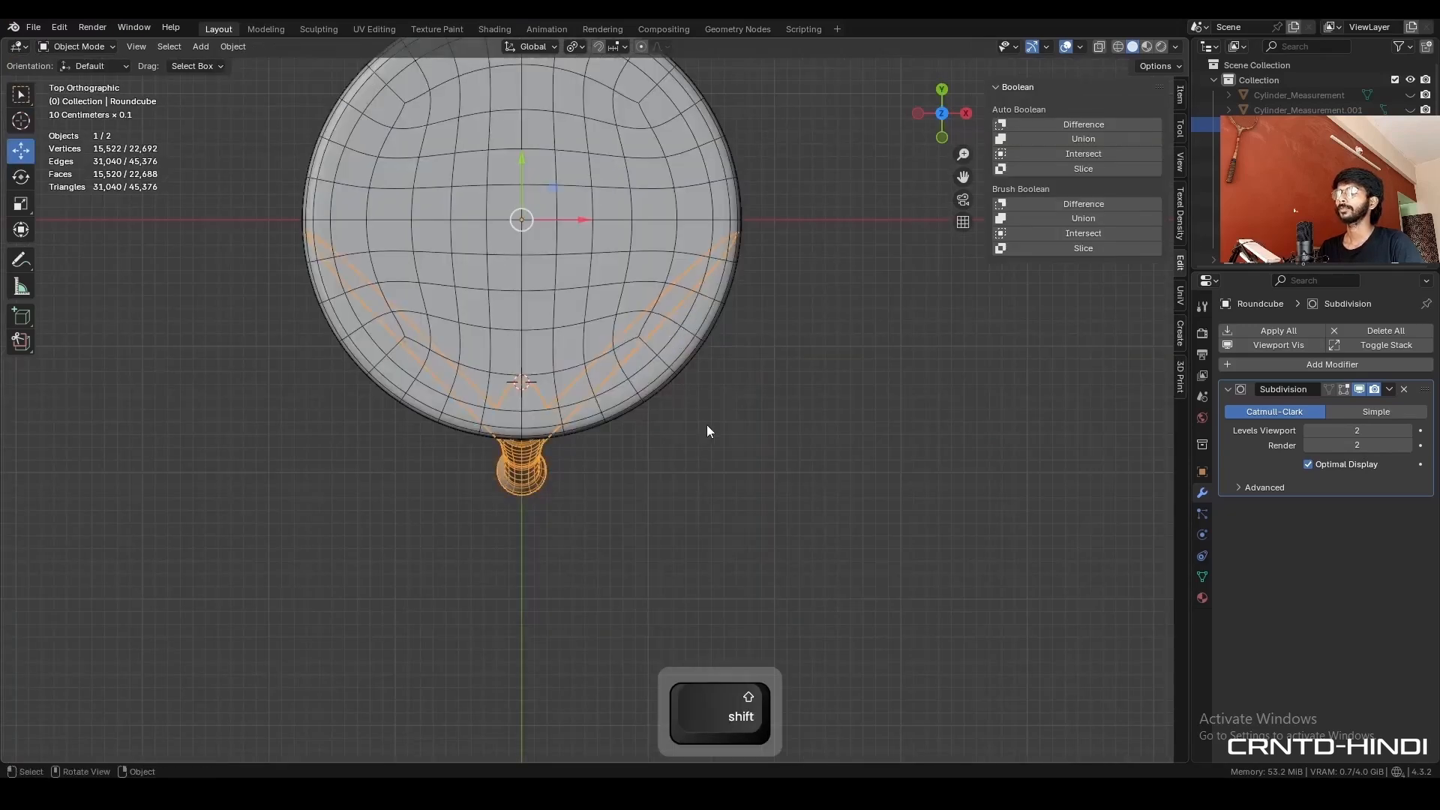
{"action": "key", "text": "r"}
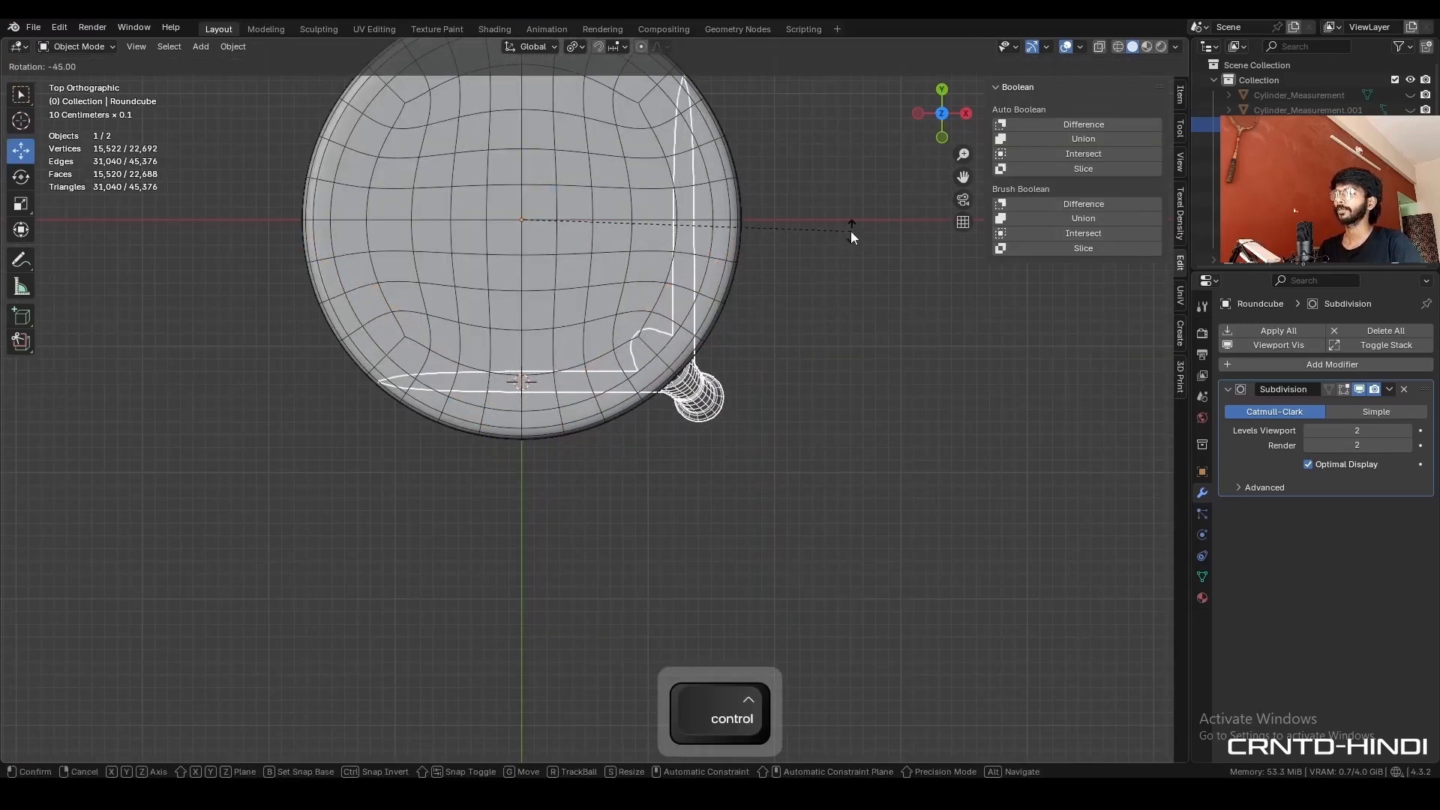
{"action": "left_click", "coordinate": [851, 231]}
{"action": "middle_click_drag", "start_coordinate": [851, 231], "coordinate": [687, 380]}
{"action": "key", "text": "ctrl+a"}
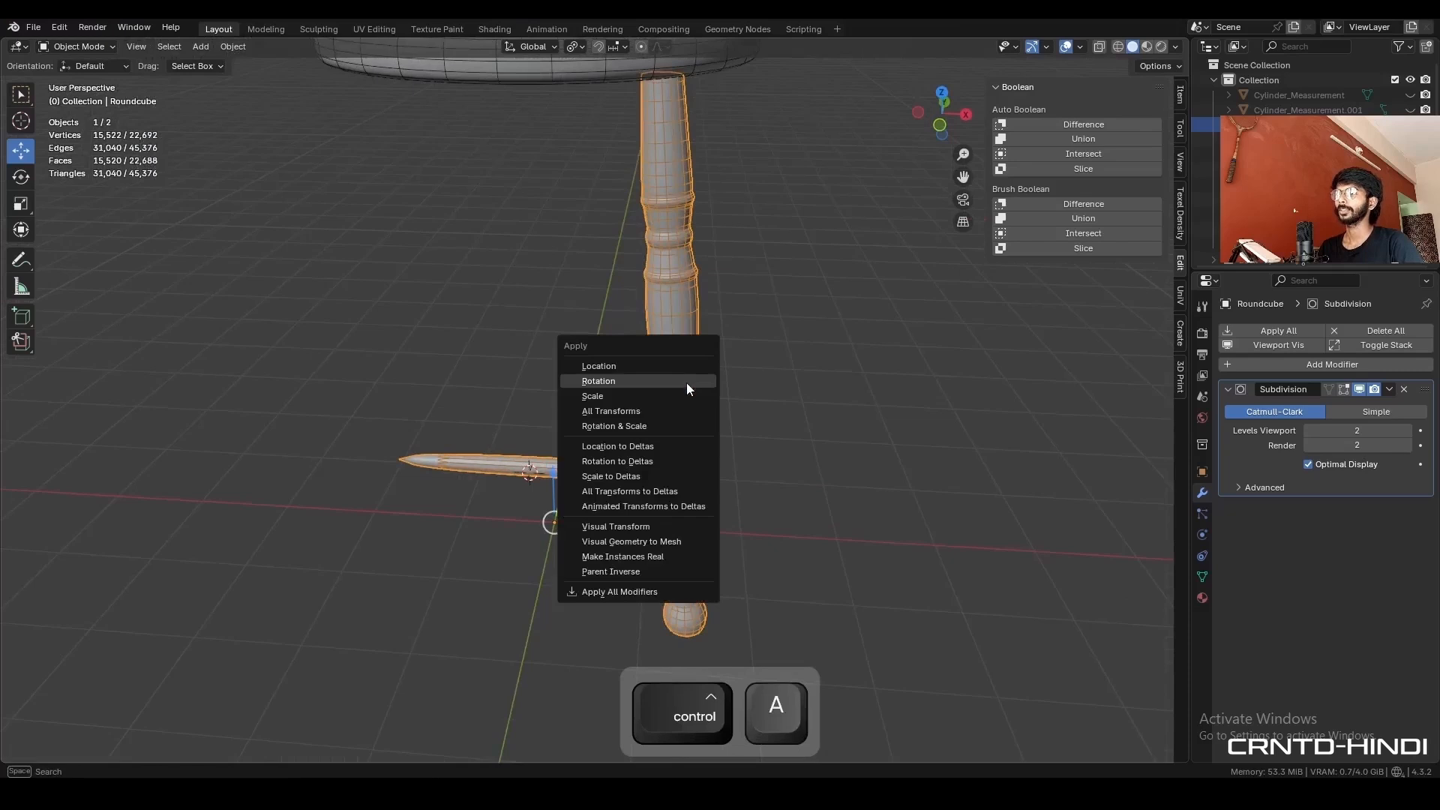
{"action": "left_click", "coordinate": [687, 383]}
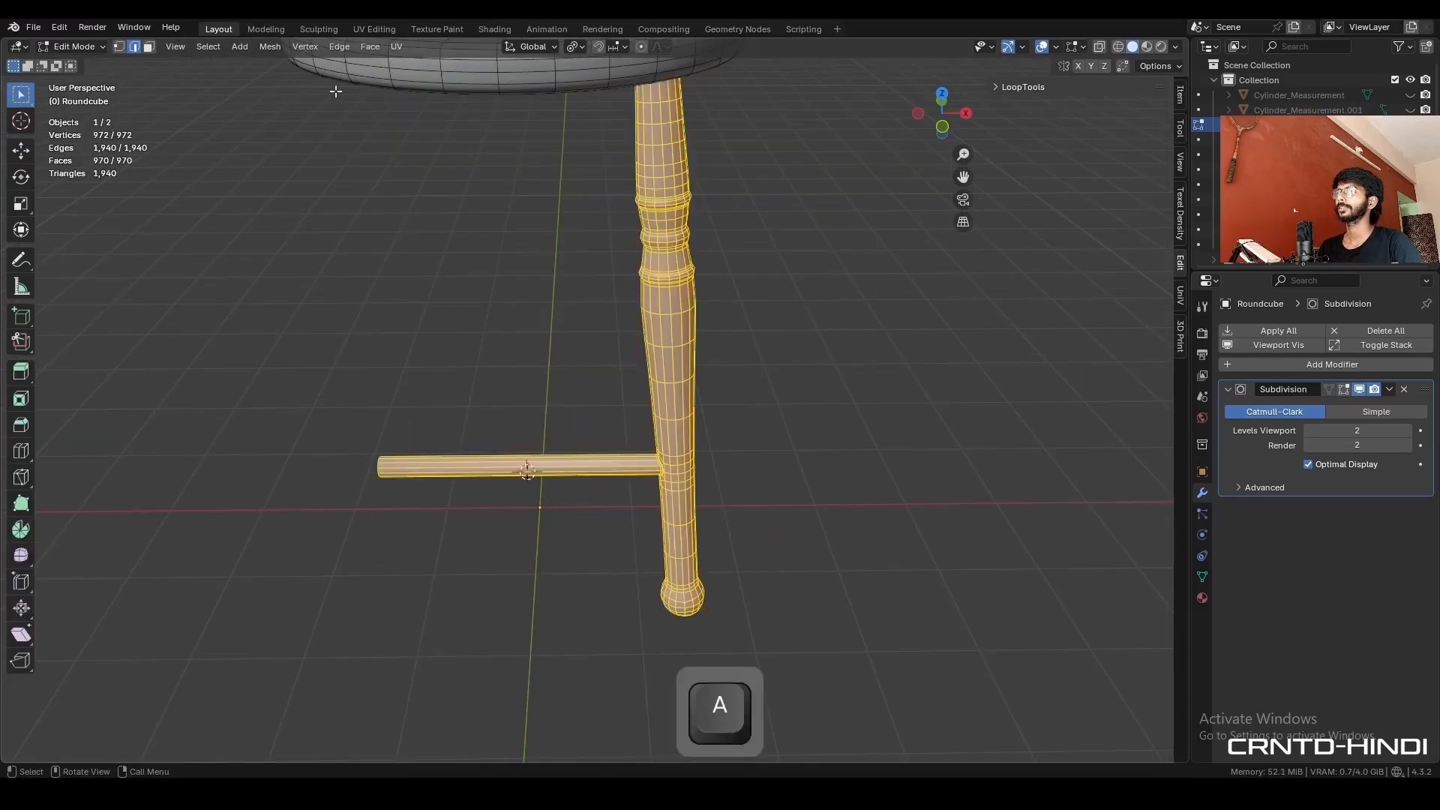
- Symmetrize the whole mesh from +X to -X to create the opposite front leg, and select all geometry again
{"action": "left_click", "coordinate": [269, 47]}
{"action": "left_click", "coordinate": [327, 266]}
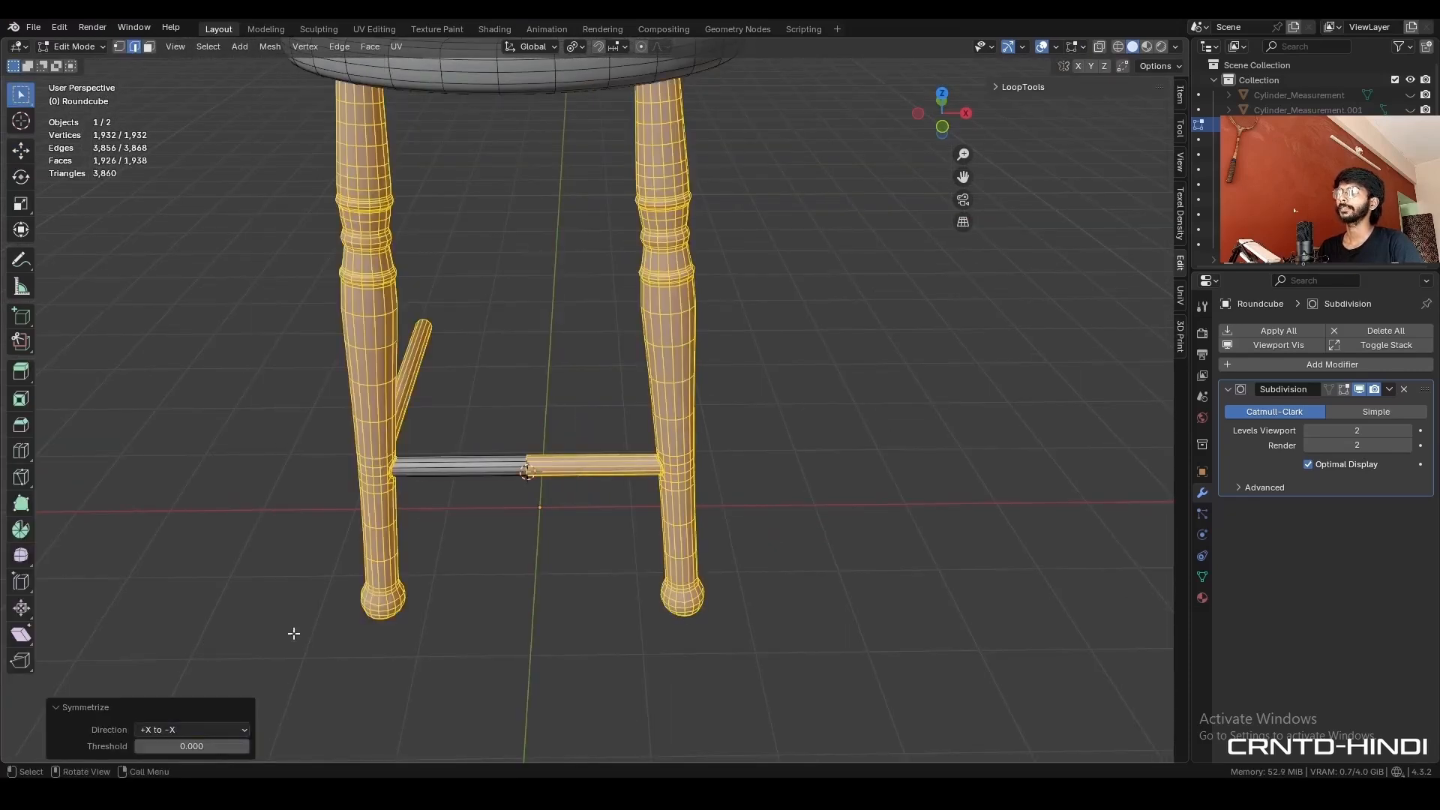
{"action": "middle_click_drag", "start_coordinate": [574, 556], "coordinate": [537, 531]}
{"action": "key", "text": "a"}
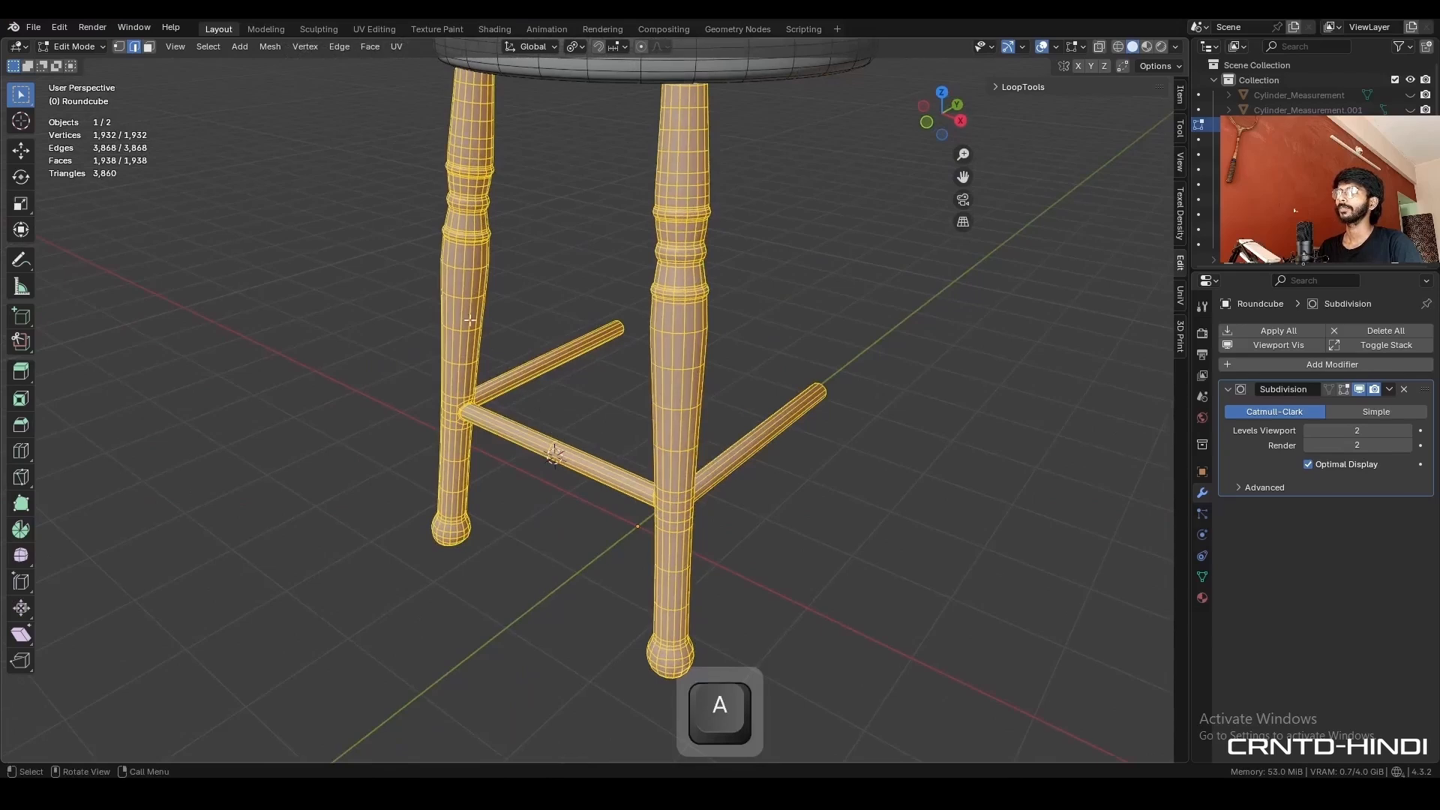
- Symmetrize the whole mesh from -Y to +Y to create the two back legs and their rods, and leave mesh editing
{"action": "left_click", "coordinate": [271, 47]}
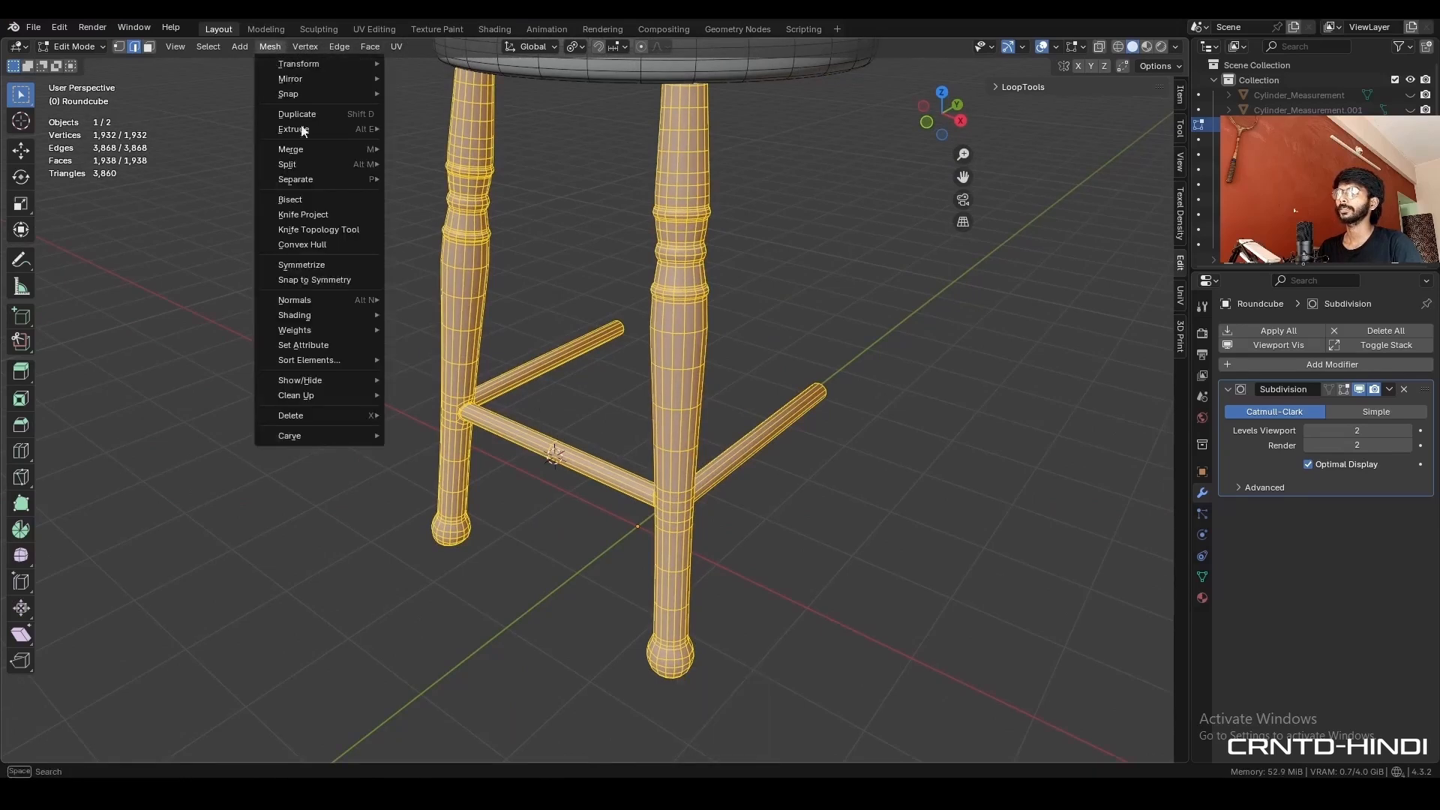
{"action": "left_click", "coordinate": [344, 264]}
{"action": "left_click", "coordinate": [180, 732]}
{"action": "left_click", "coordinate": [165, 663]}
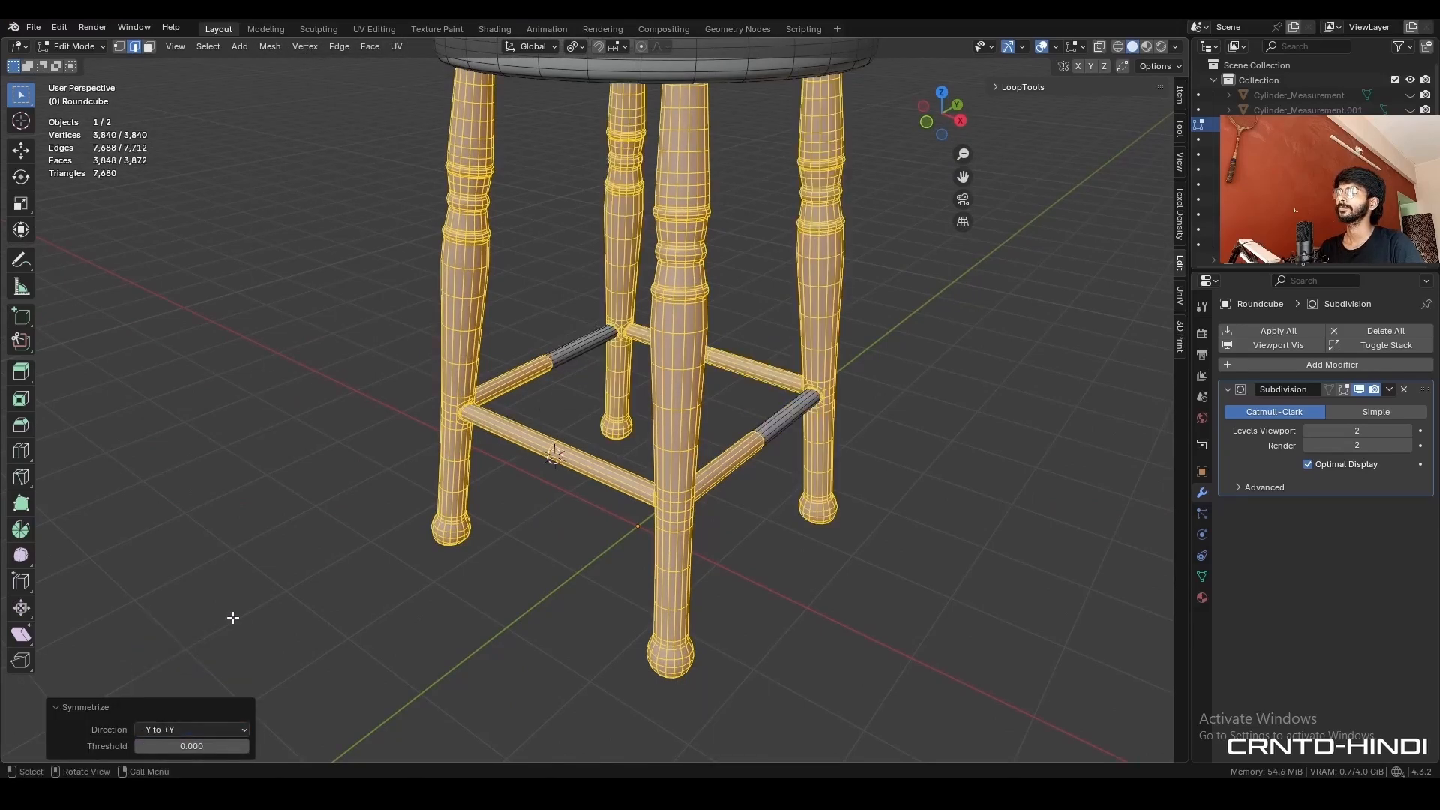
{"action": "key", "text": "Tab"}
- Check the four-legged stool with and without viewport overlays, and save the file
{"action": "mouse_move", "coordinate": [686, 537]}
{"action": "middle_mouse_down"}
{"action": "mouse_move", "coordinate": [609, 479]}
{"action": "mouse_move", "coordinate": [736, 461]}
{"action": "mouse_move", "coordinate": [550, 502]}
{"action": "mouse_move", "coordinate": [586, 472]}
{"action": "middle_mouse_up"}
{"action": "key", "text": "alt+shift+z"}
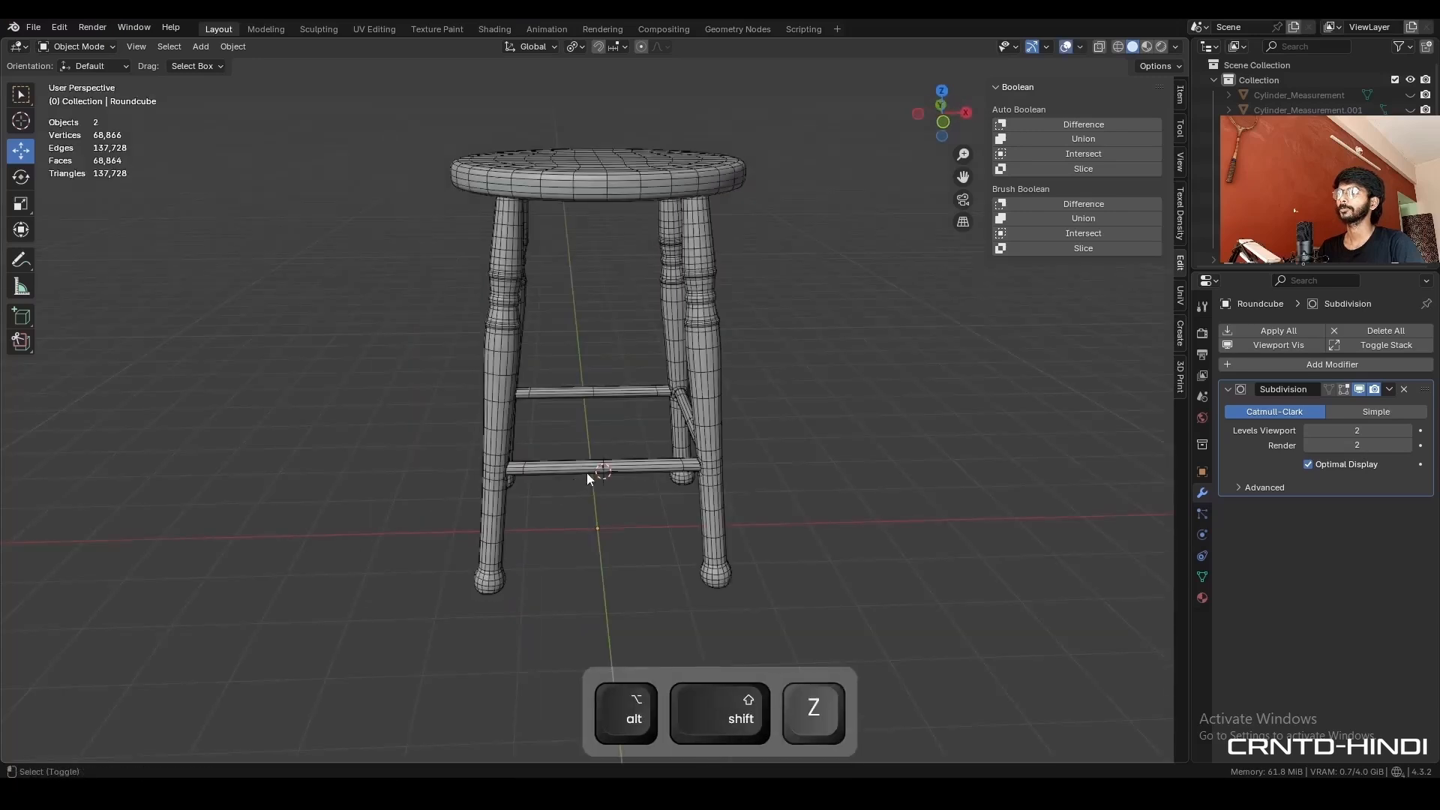
{"action": "key", "text": "alt+shift+z"}
{"action": "key", "text": "ctrl+s"}
- Inspect the finished stool's wireframe and its smooth surface with overlays hidden, and save the finished model
{"action": "middle_click_drag", "start_coordinate": [759, 357], "coordinate": [745, 387]}
{"action": "key", "text": "ctrl+s"}
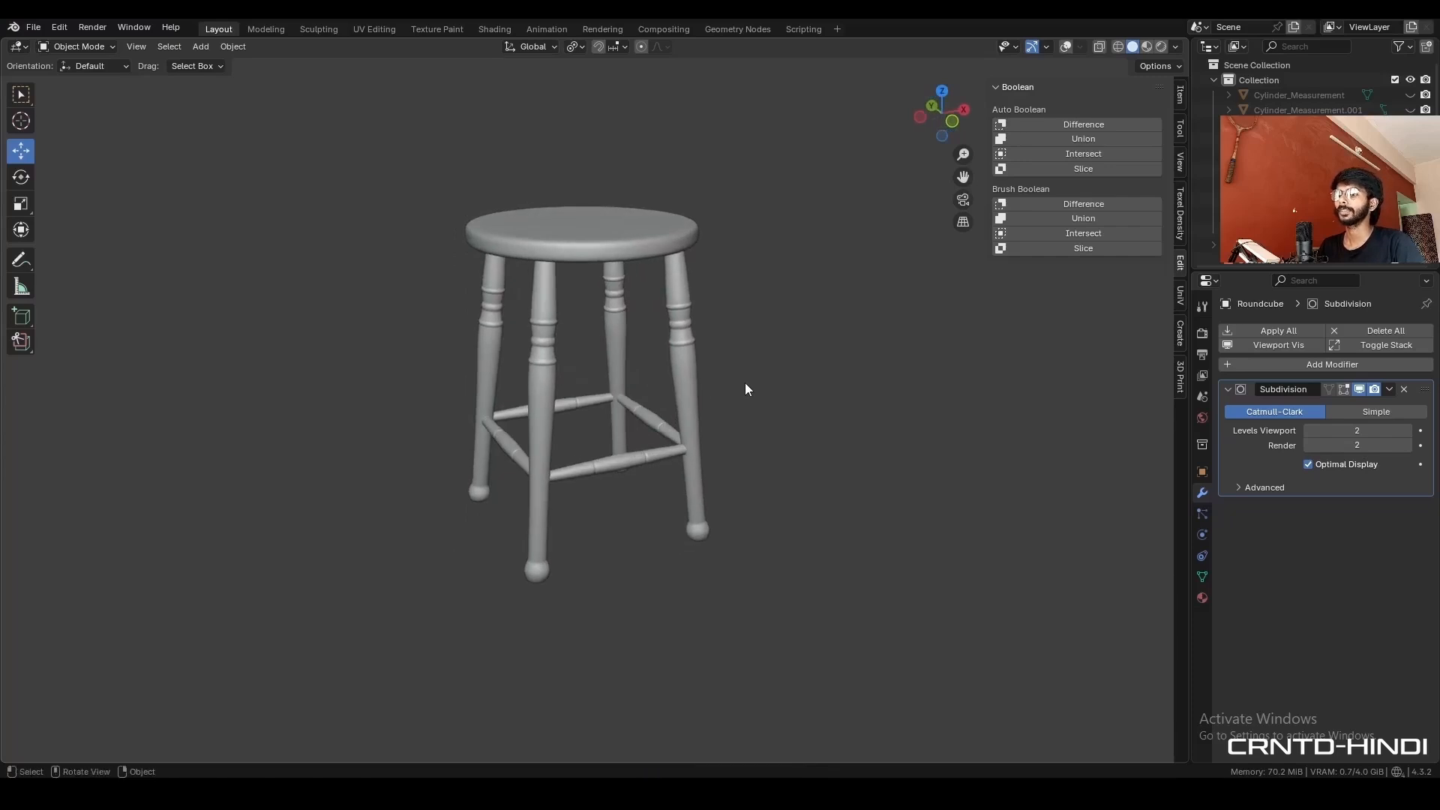
{"action": "scroll", "coordinate": [745, 388], "scroll_direction": "up", "scroll_amount": 1}
{"action": "key", "text": "shift+alt+z"}
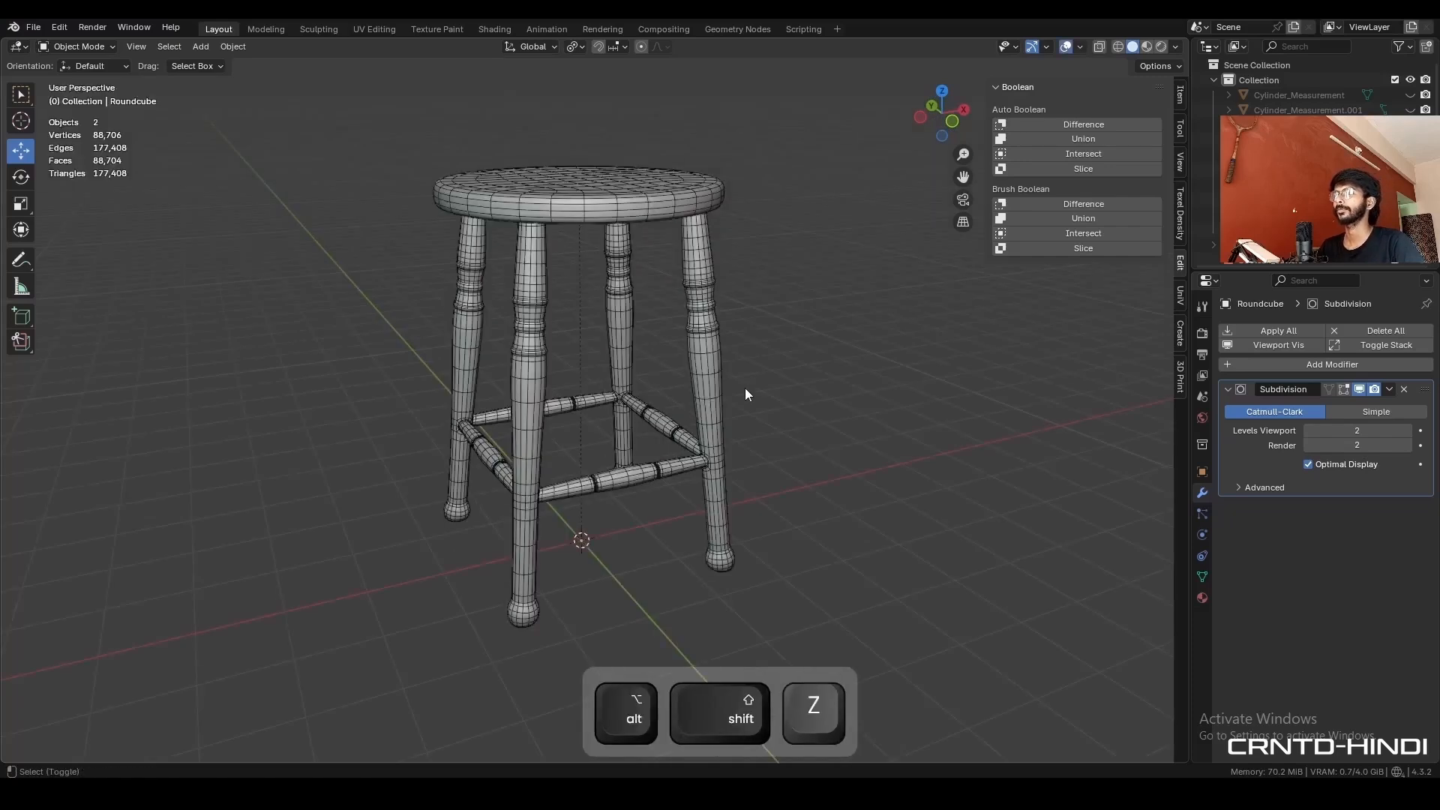
{"action": "key", "text": "shift+alt+z"}
{"action": "key", "text": "ctrl+s"}
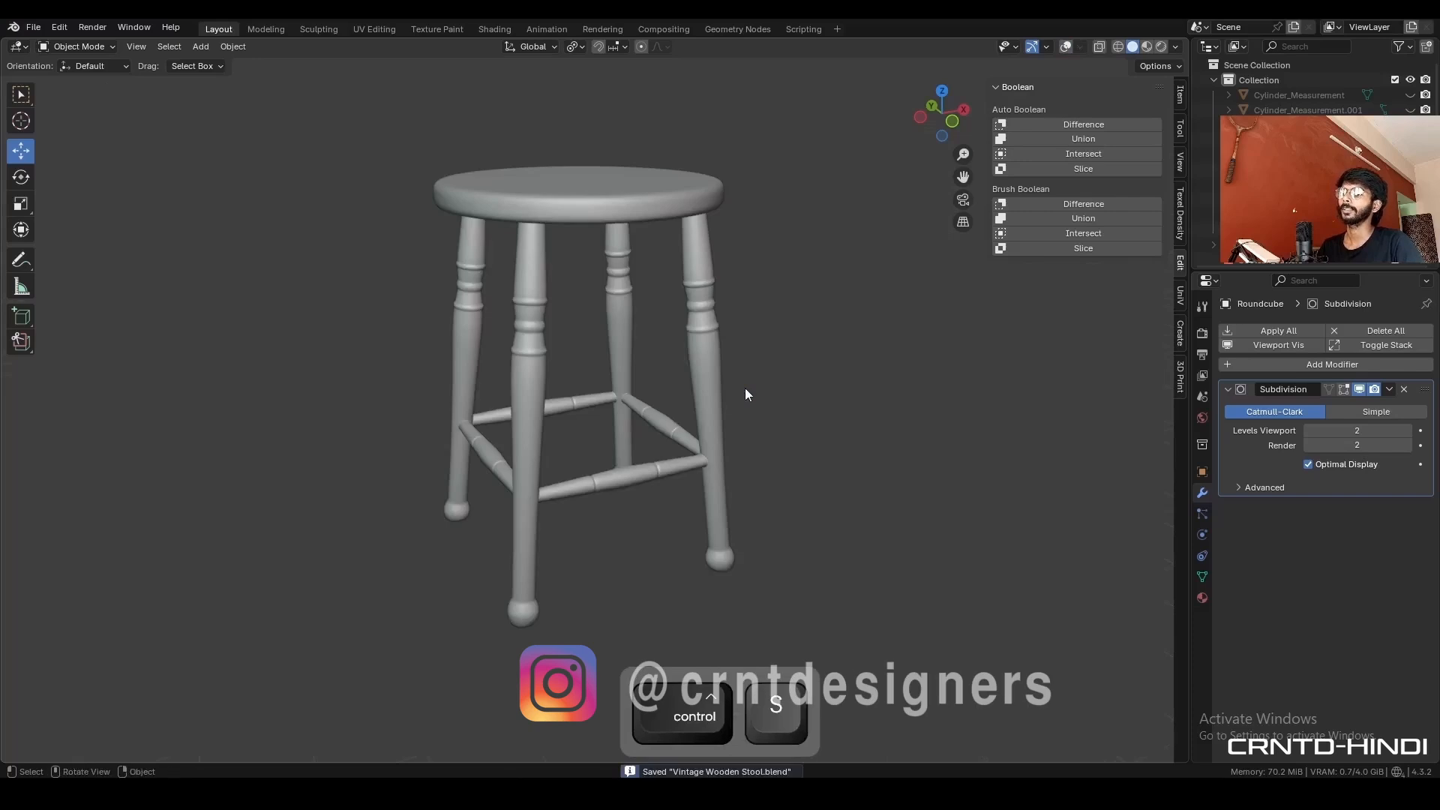